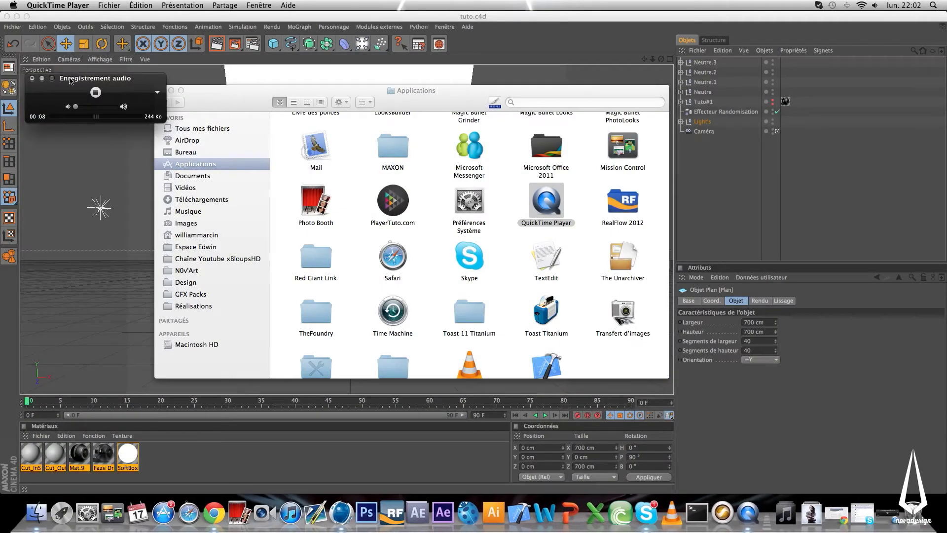
Minimize the audio recorder, Finder and Skype windows to reveal the Cinema 4D tuto.c4d T scene
click(42, 77)
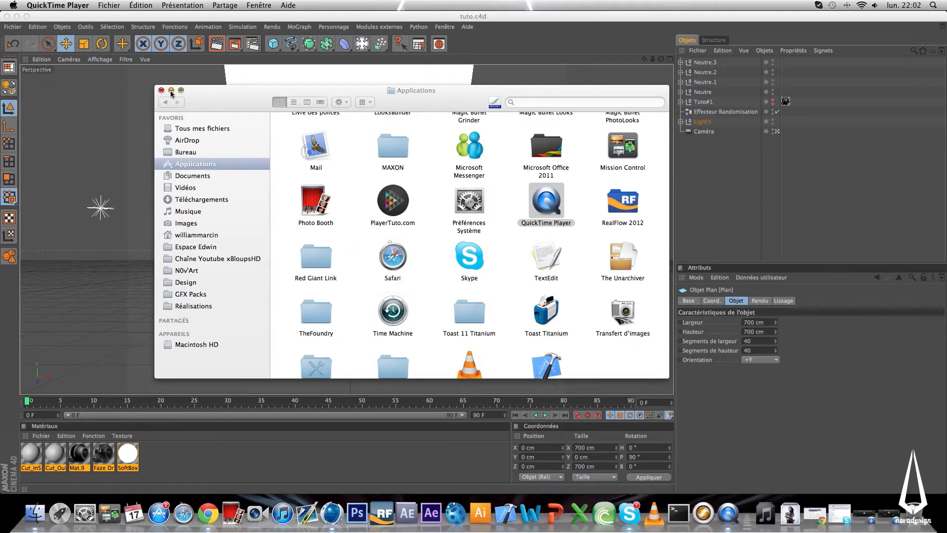
click(172, 91)
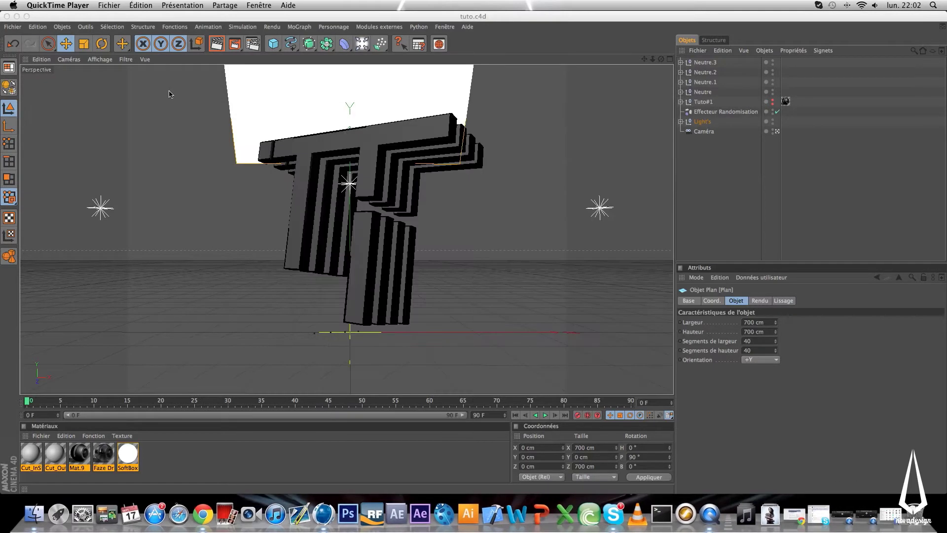
click(612, 505)
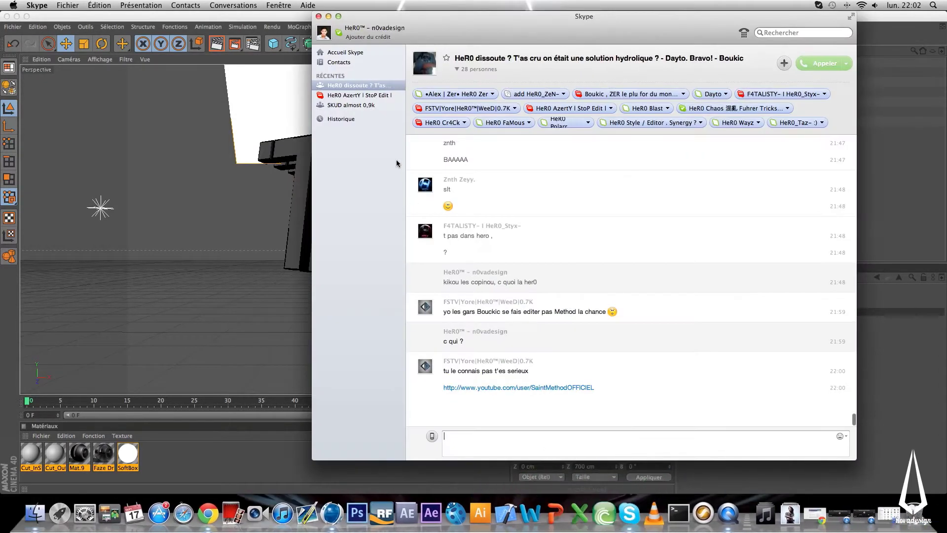
click(328, 16)
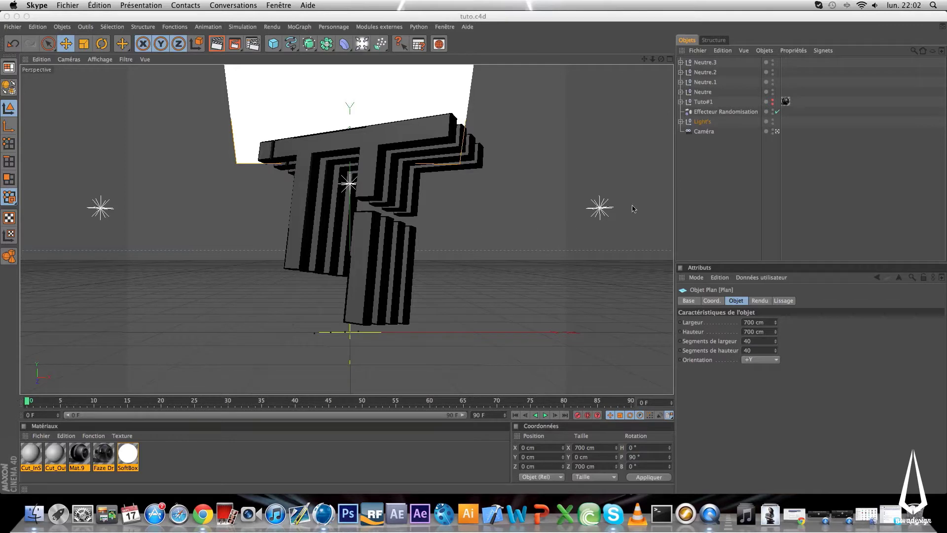
click(702, 123)
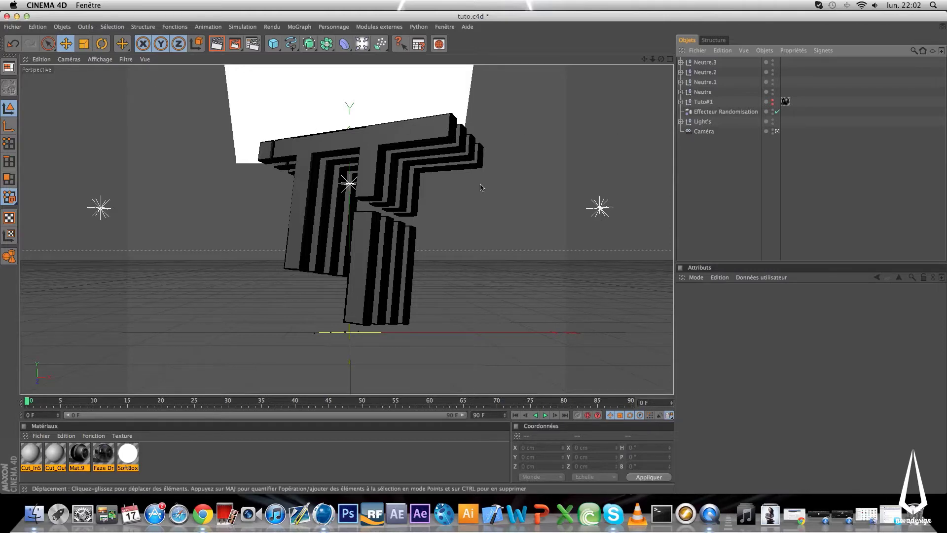
Delete Neutre.1, Neutre.2 and Neutre.3, then select Neutre and view its Coord. values
click(700, 83)
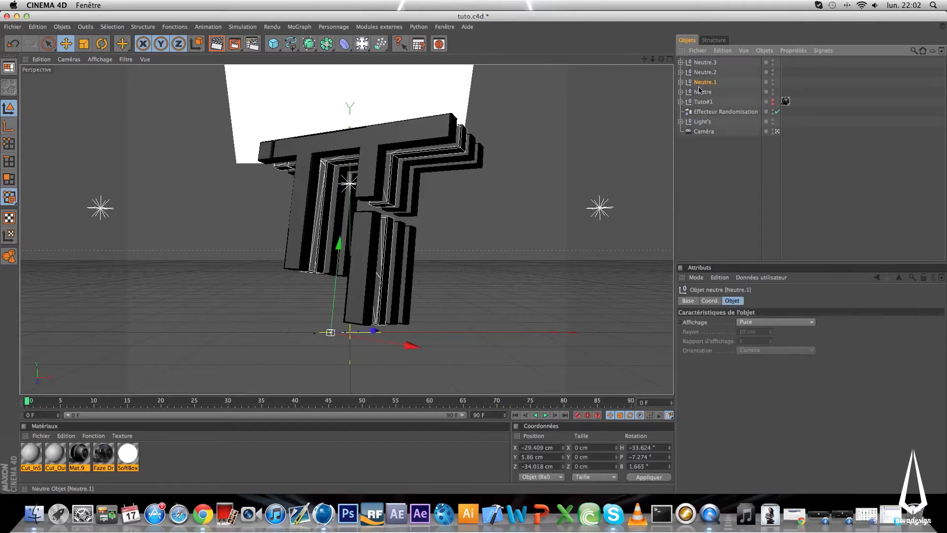
key(Delete)
click(703, 75)
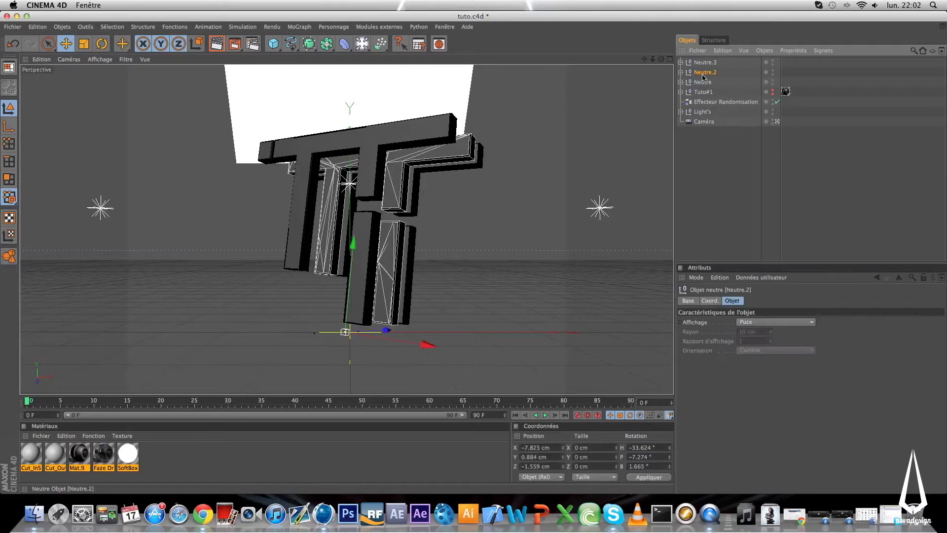
key(Delete)
click(702, 64)
key(Delete)
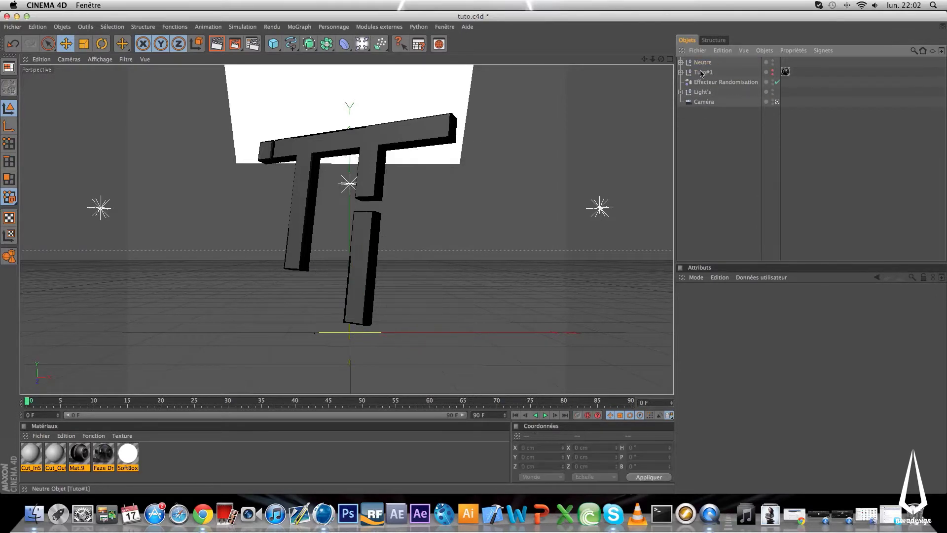
click(698, 63)
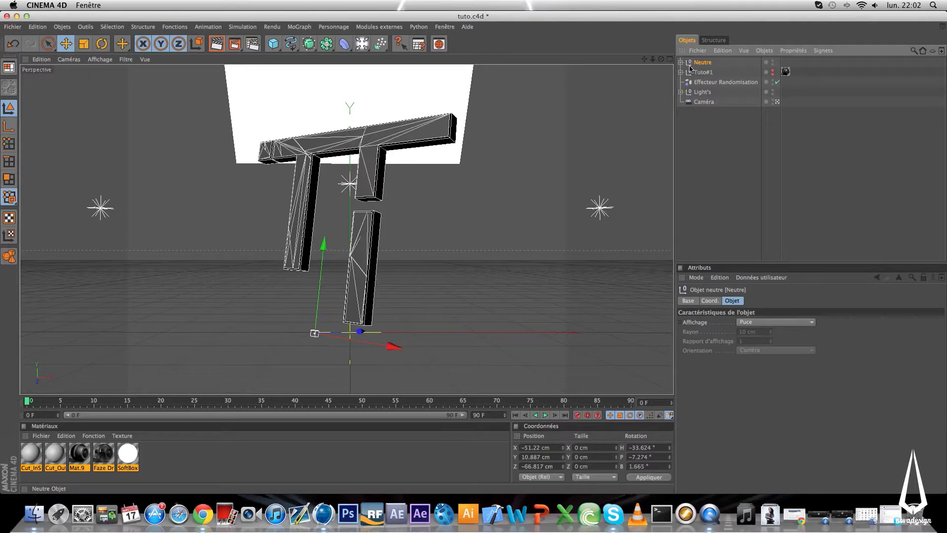
click(710, 301)
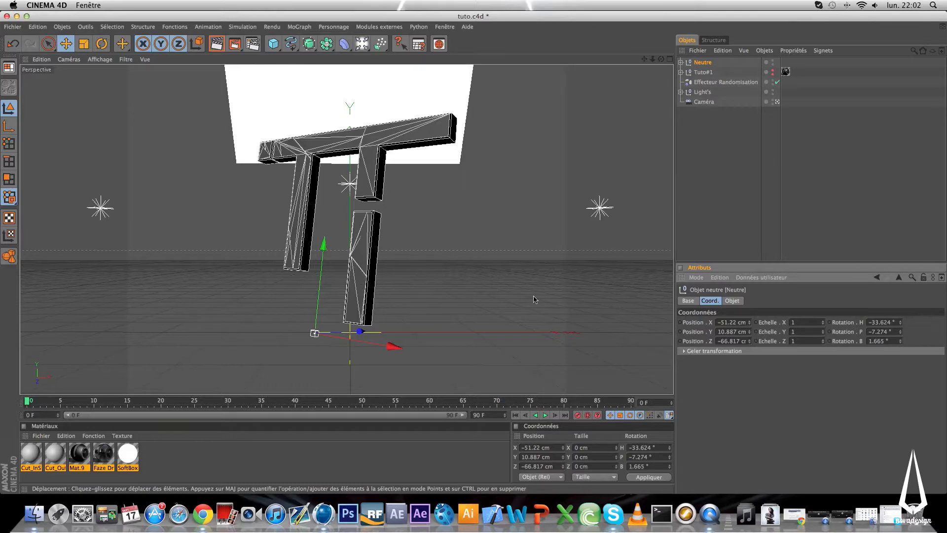
Set the Neutre null's rotation H, P and B to 0 so the T faces the camera
click(379, 184)
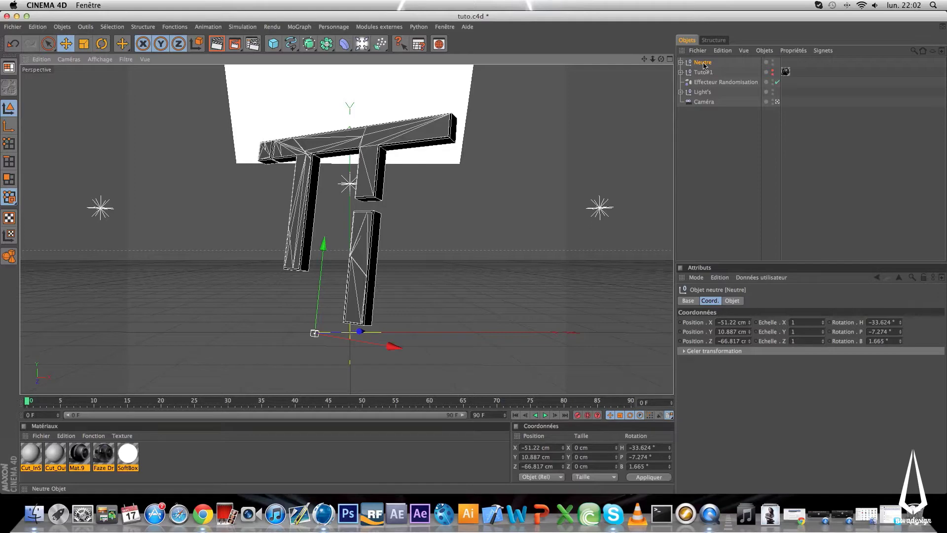
click(882, 322)
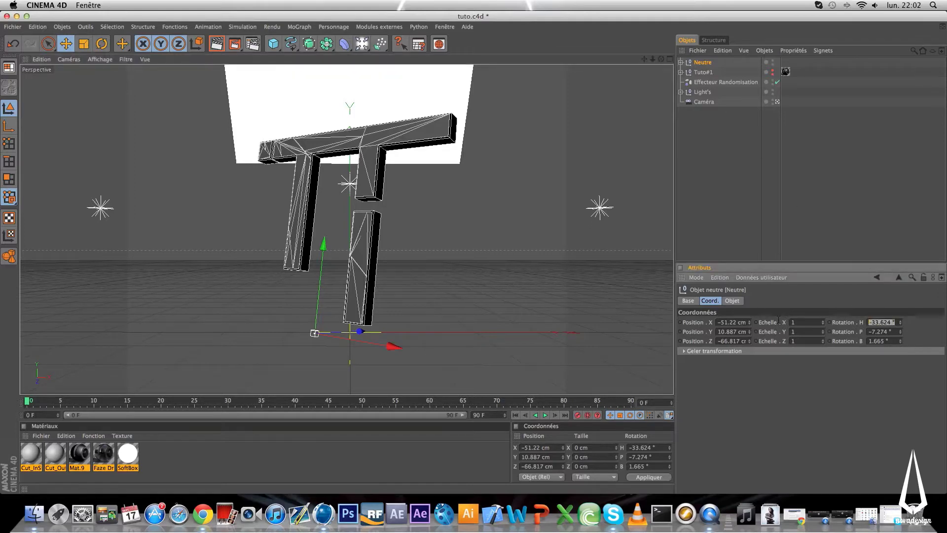
text(0)
click(890, 331)
text(0)
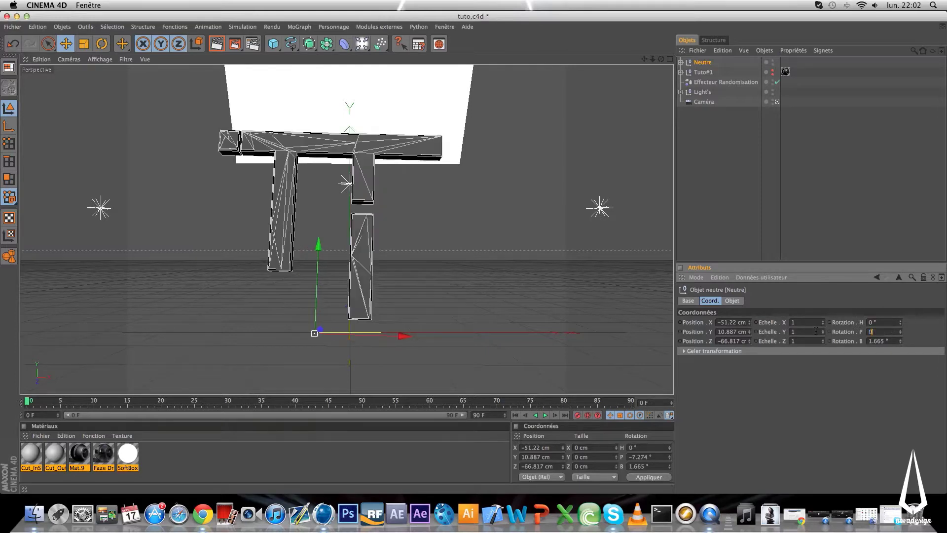
key(Tab)
text(0)
key(Return)
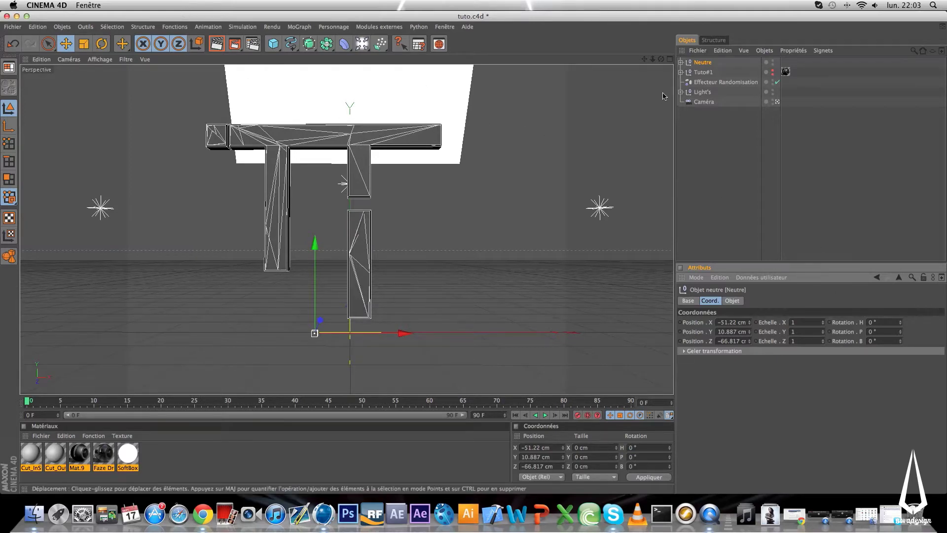
drag(643, 59, 678, 52)
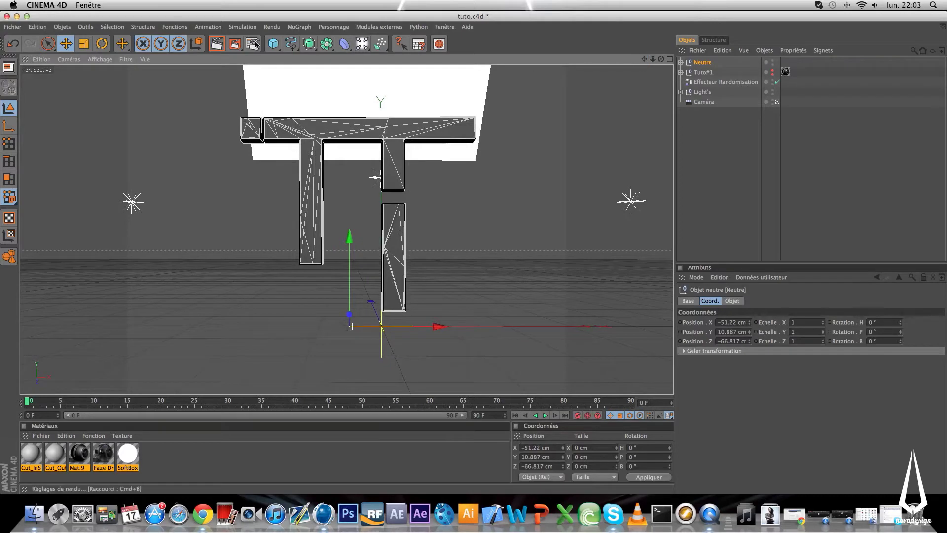
In Render Settings, apply the HDV/HDTV 720 29.97 output size preset (1280×720)
click(252, 44)
click(95, 45)
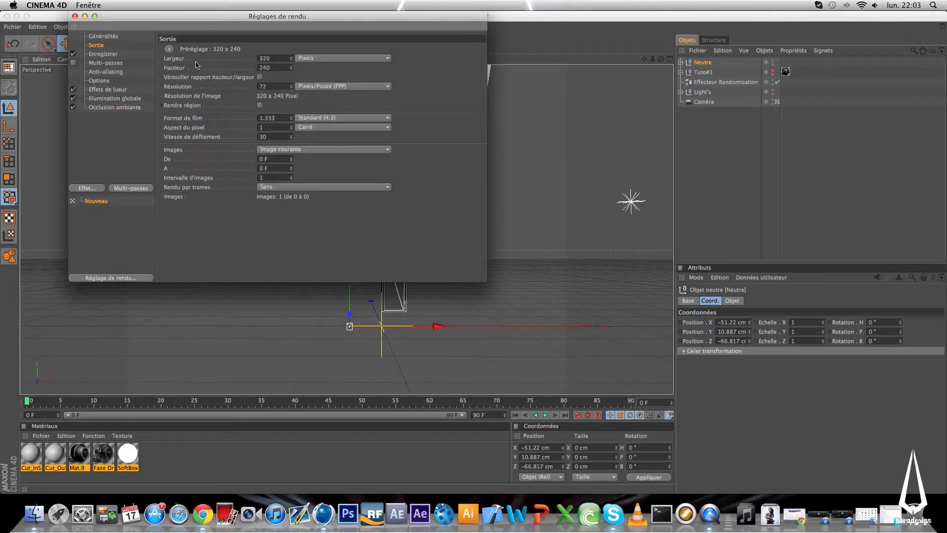
click(169, 49)
mouse_move(199, 88)
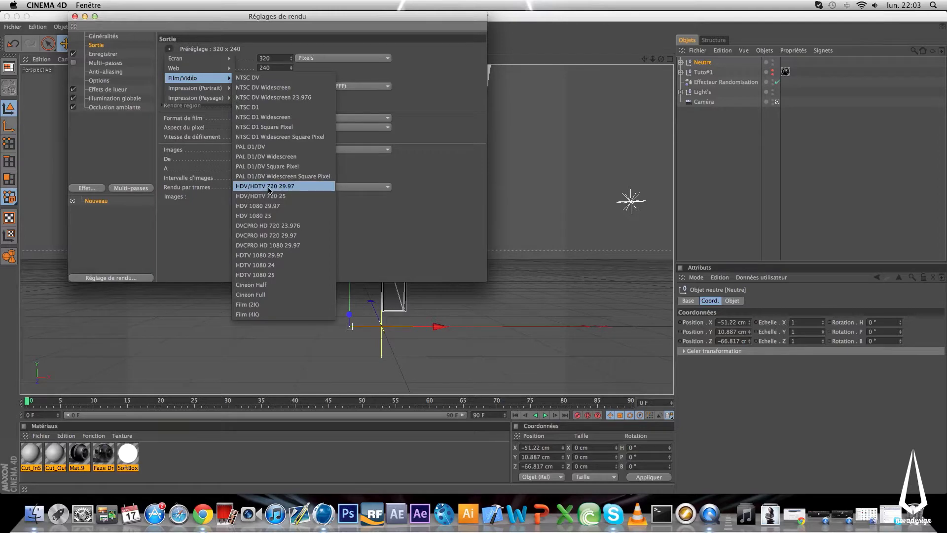
click(269, 186)
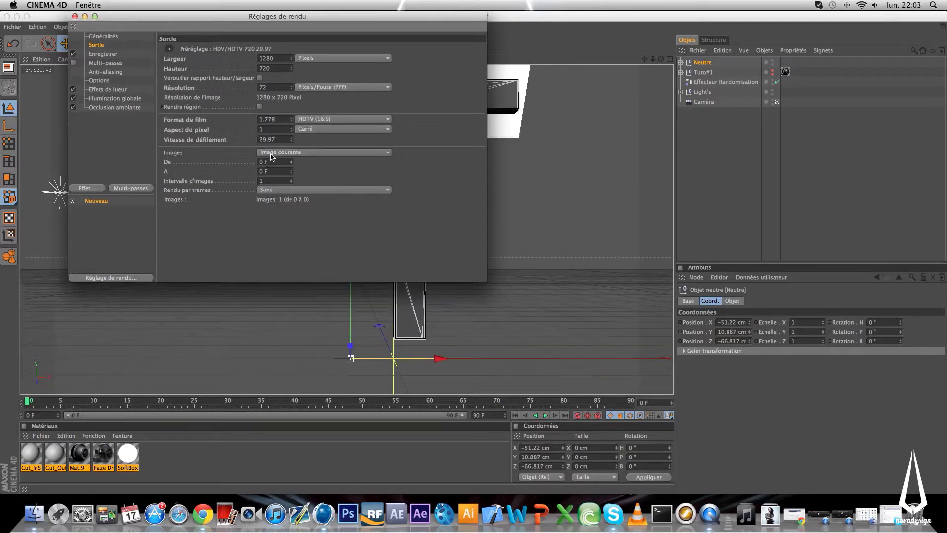
Set the render save path to LogoPl in the De A à Z EP.2 – L'avatar folder
click(103, 53)
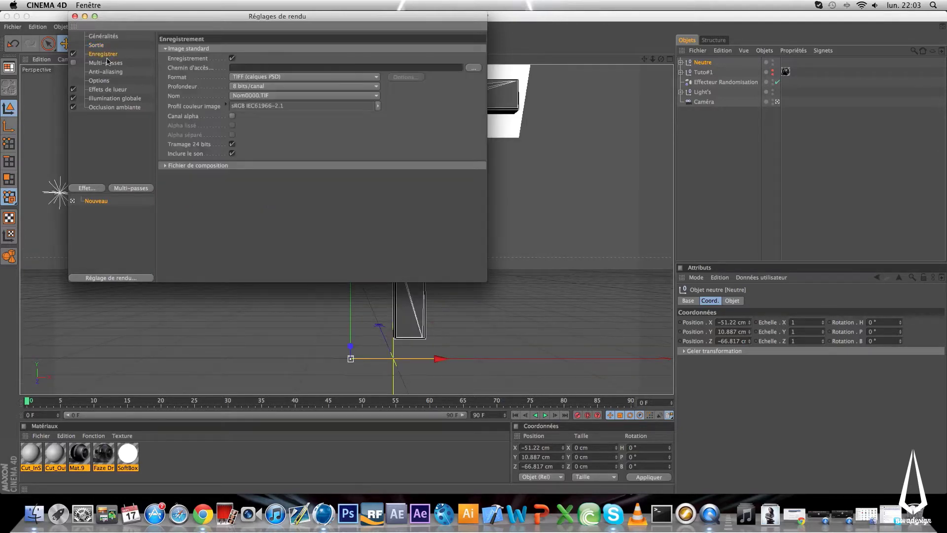
click(474, 68)
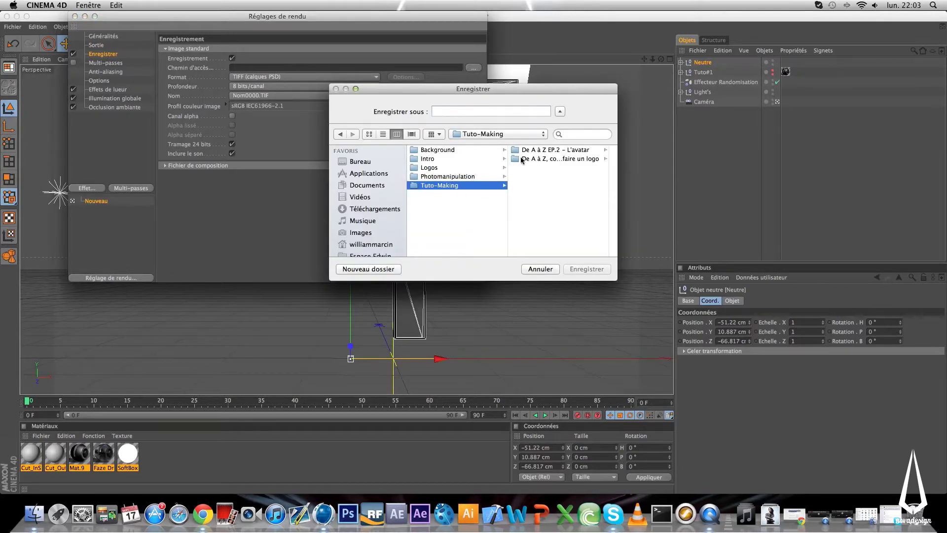
click(543, 150)
click(533, 153)
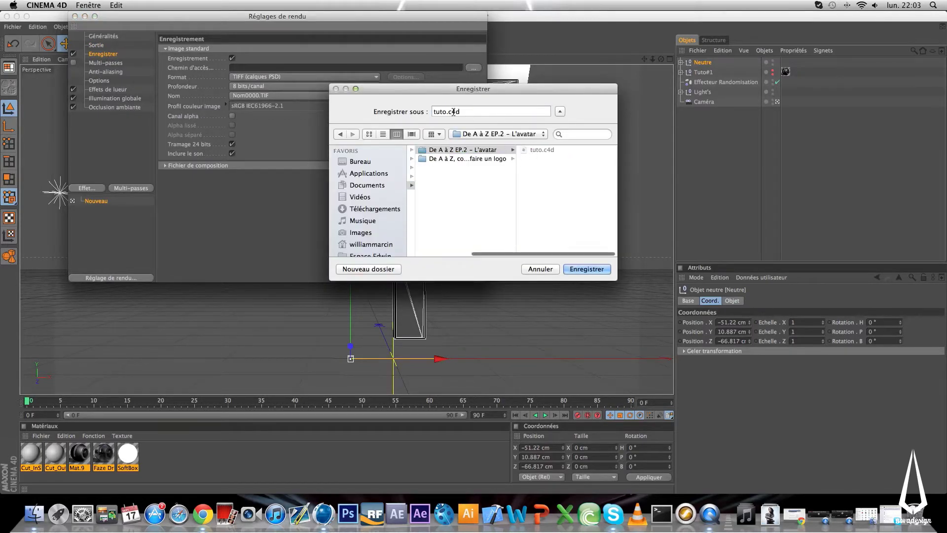
drag(447, 112, 432, 112)
text(LogoPl)
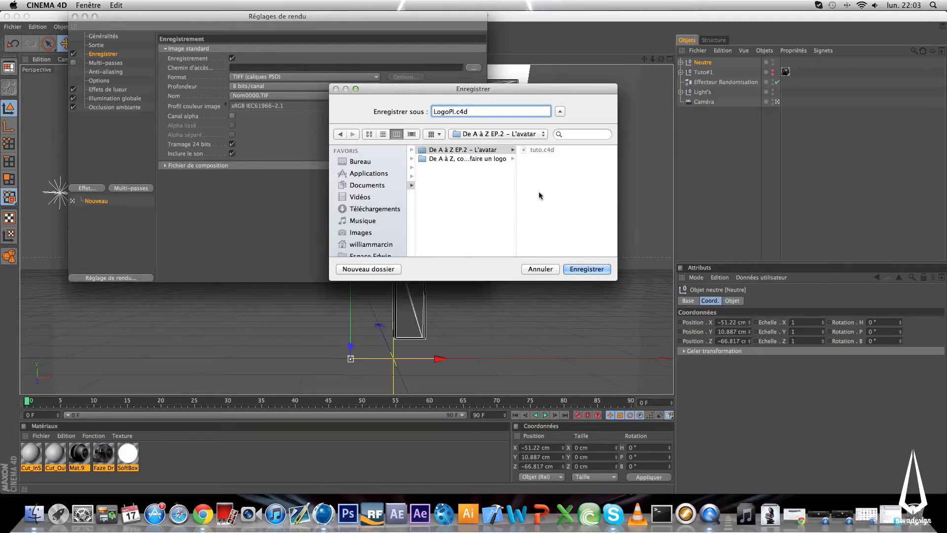
click(595, 269)
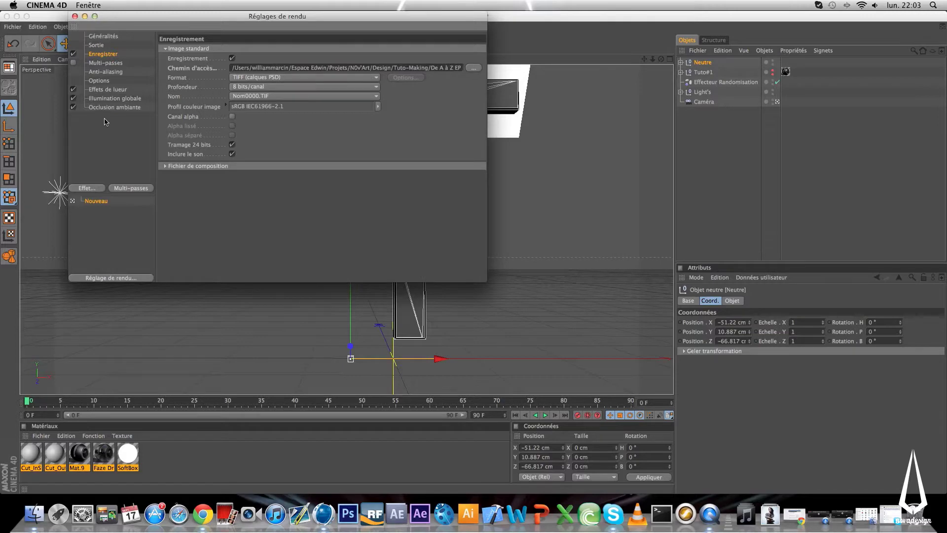
Check the Options, Anti-aliasing and Multi-pass render pages and move the dialog aside
click(102, 82)
click(104, 72)
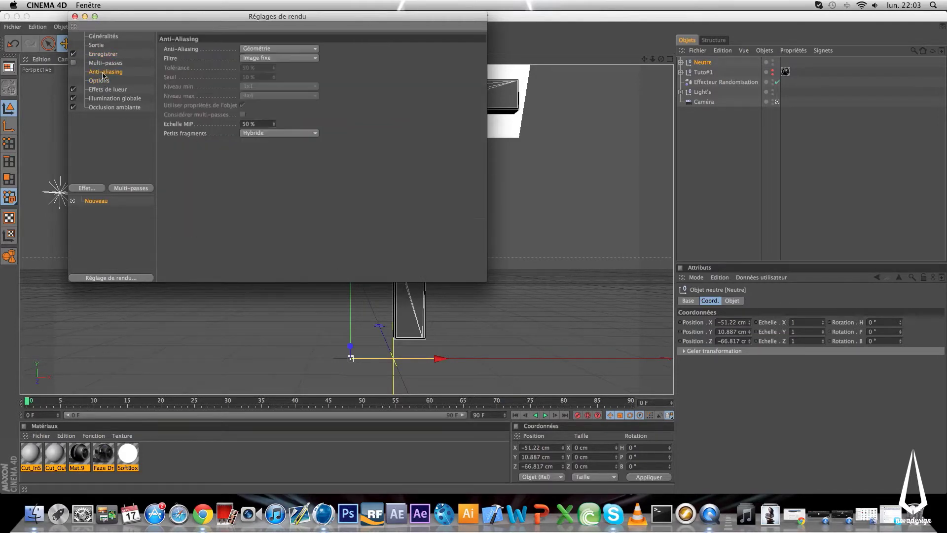
click(106, 64)
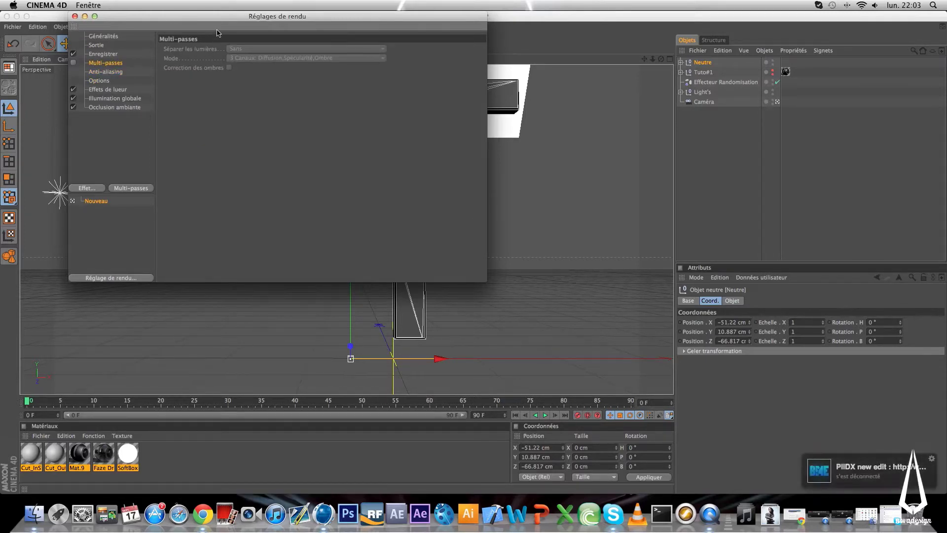
drag(250, 17, 572, 98)
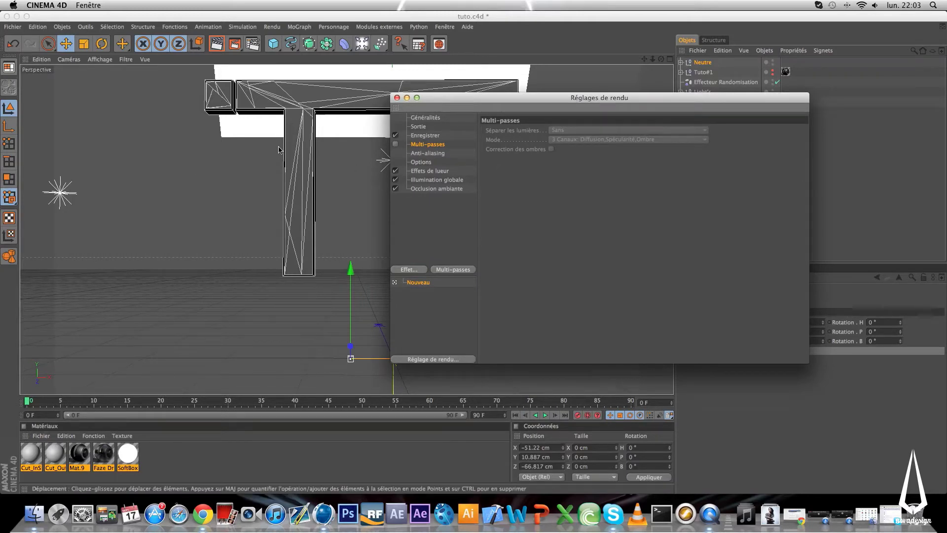
drag(605, 99, 515, 113)
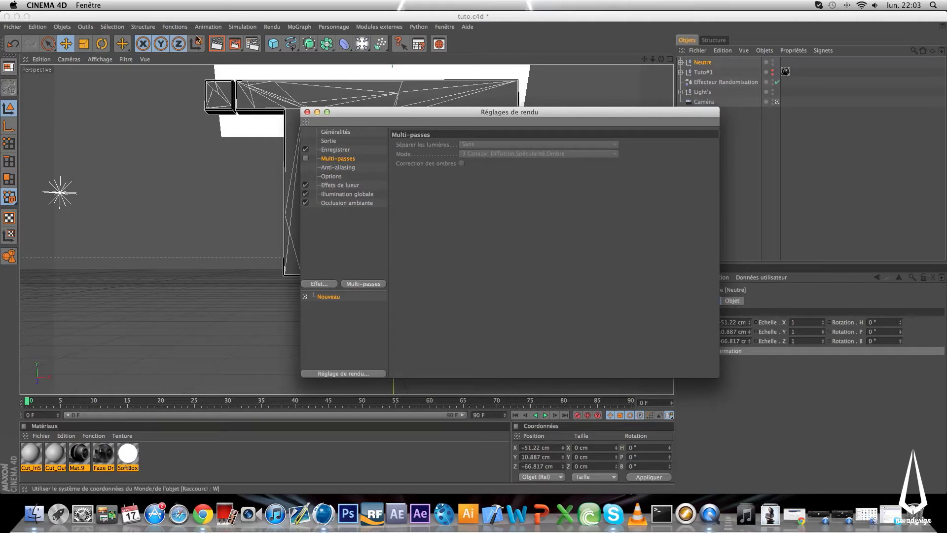
Render the T logo in the viewport, dismissing the texture warning, and close Render Settings
click(234, 44)
click(235, 170)
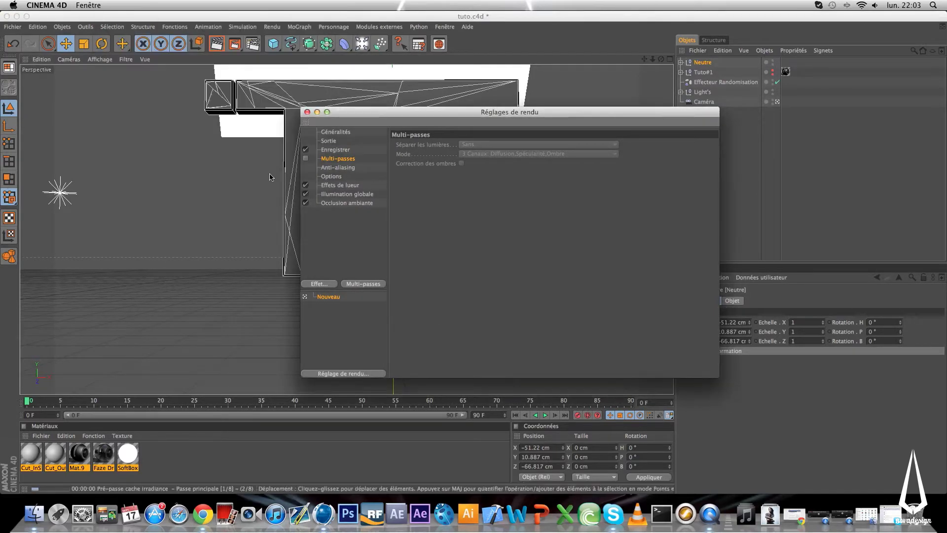
click(326, 113)
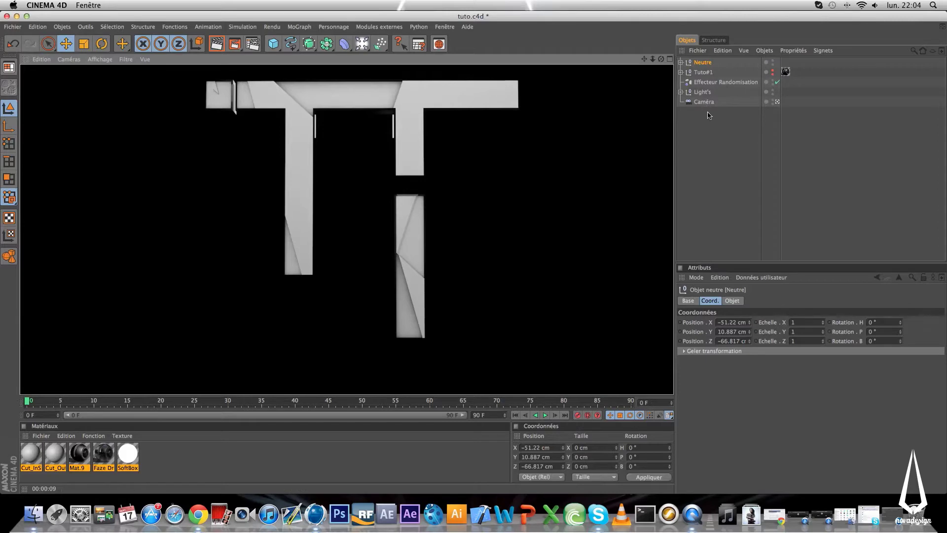
Select all scene objects and review the Effets de lueur post effects without adding any
drag(705, 124, 692, 55)
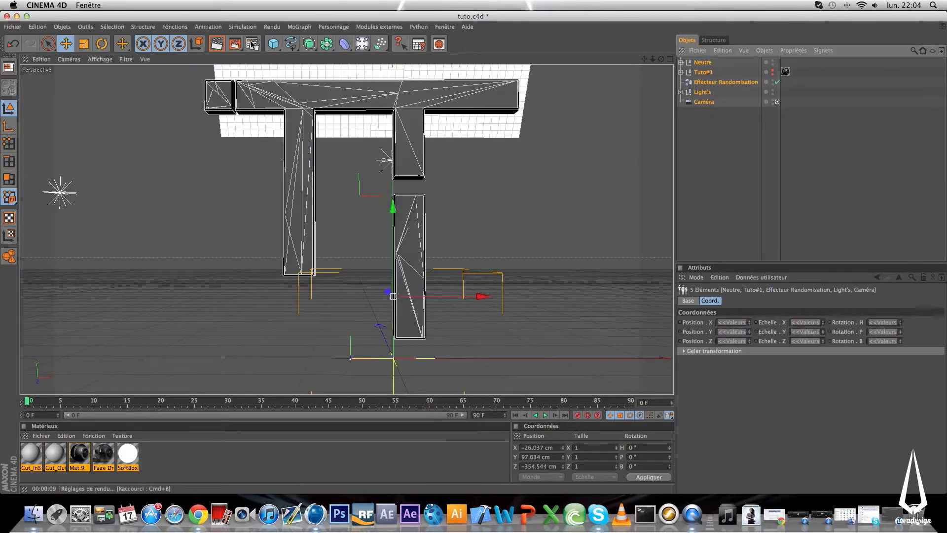
click(252, 44)
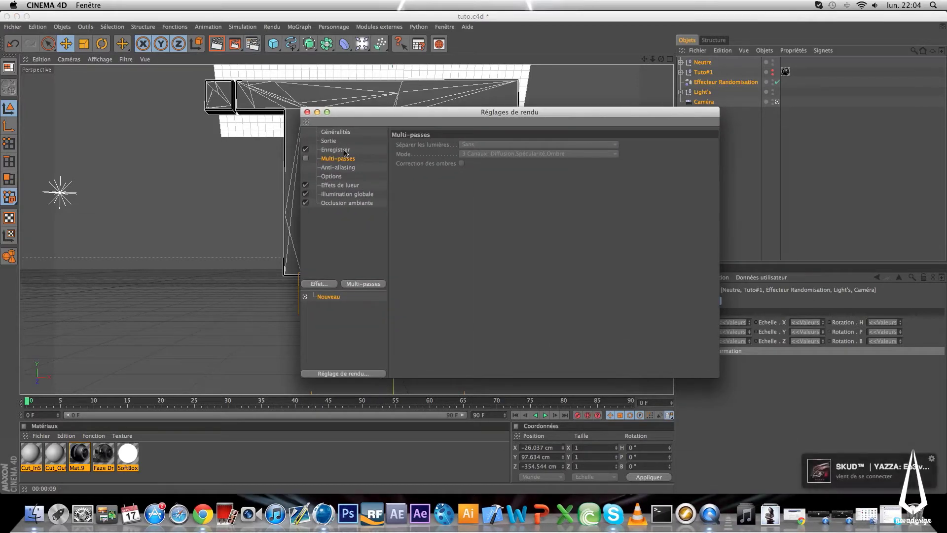
click(325, 186)
click(329, 284)
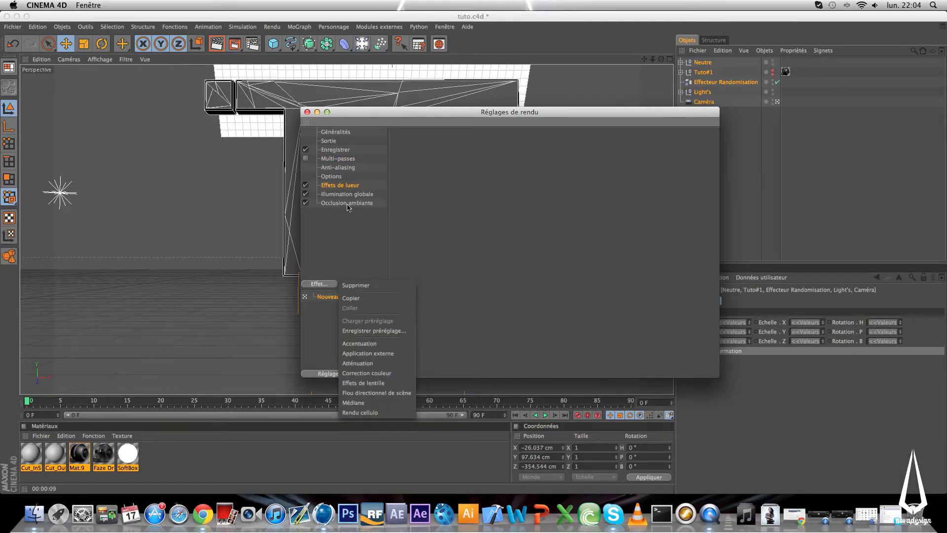
click(345, 243)
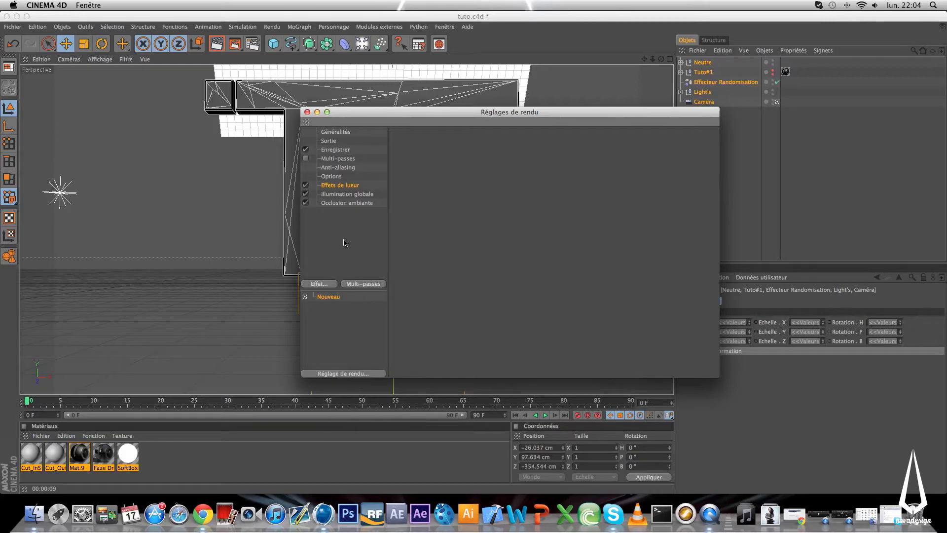
Set the render output format to PNG with an alpha channel
click(334, 150)
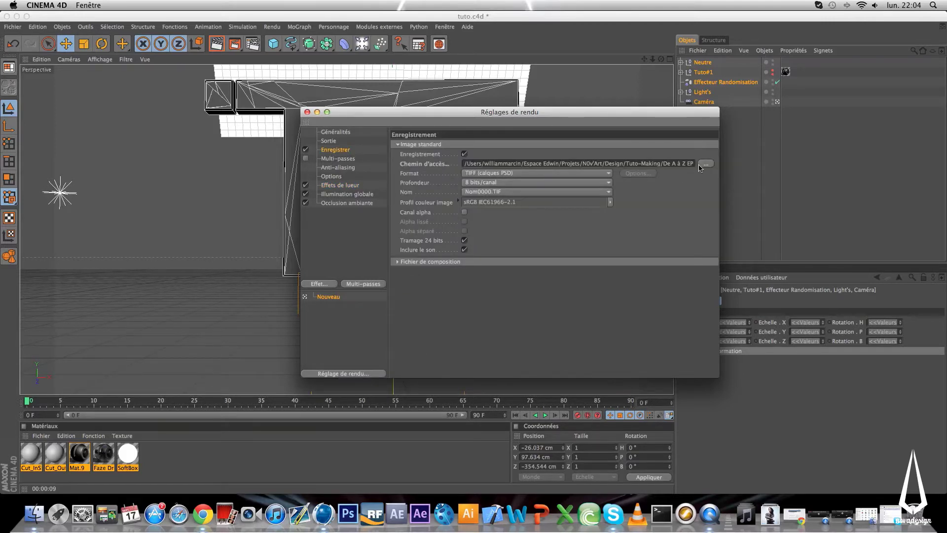
click(500, 178)
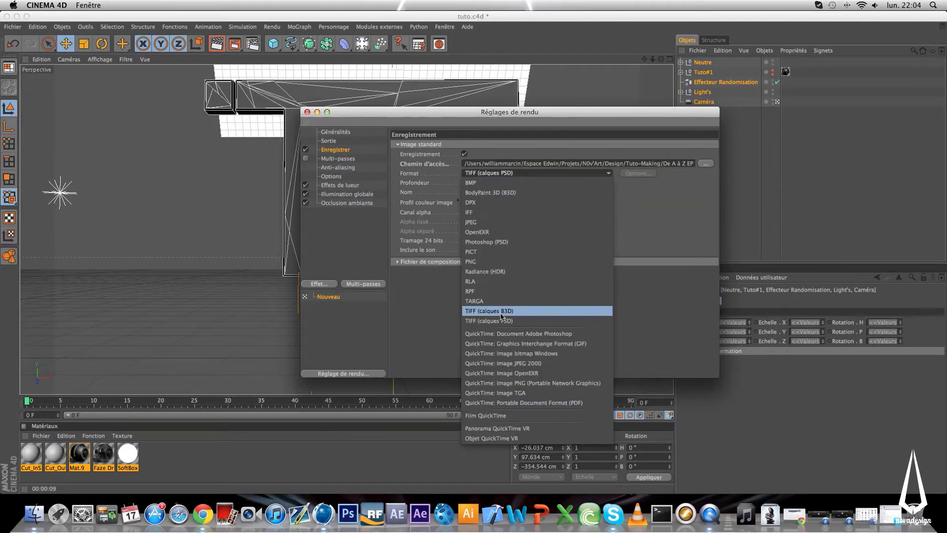
click(477, 259)
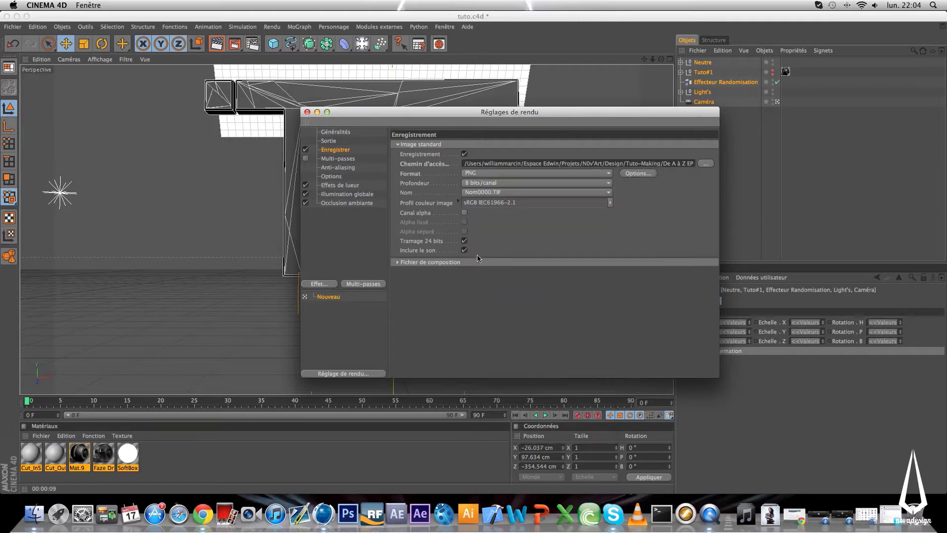
click(464, 213)
Close Render Settings and select only the Neutre group holding the T
click(307, 112)
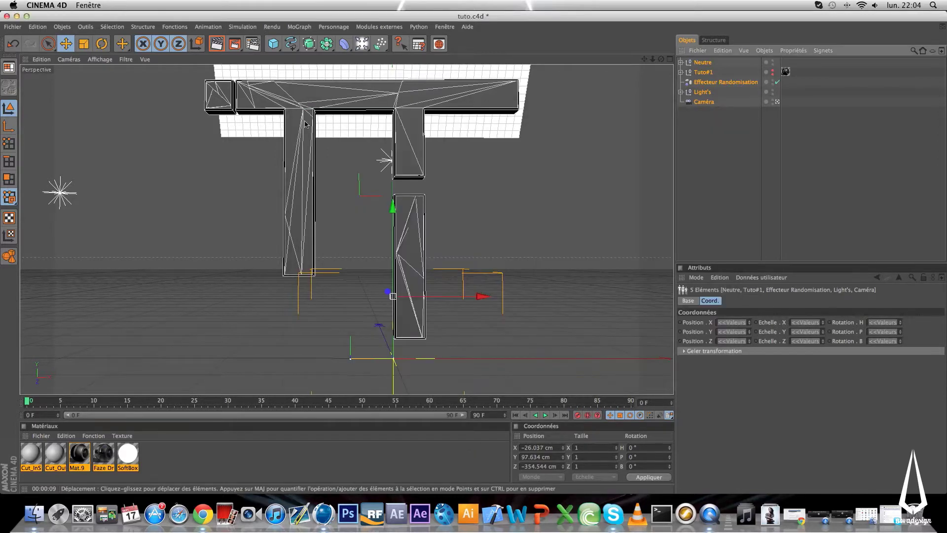
scroll(566, 124, down, 1)
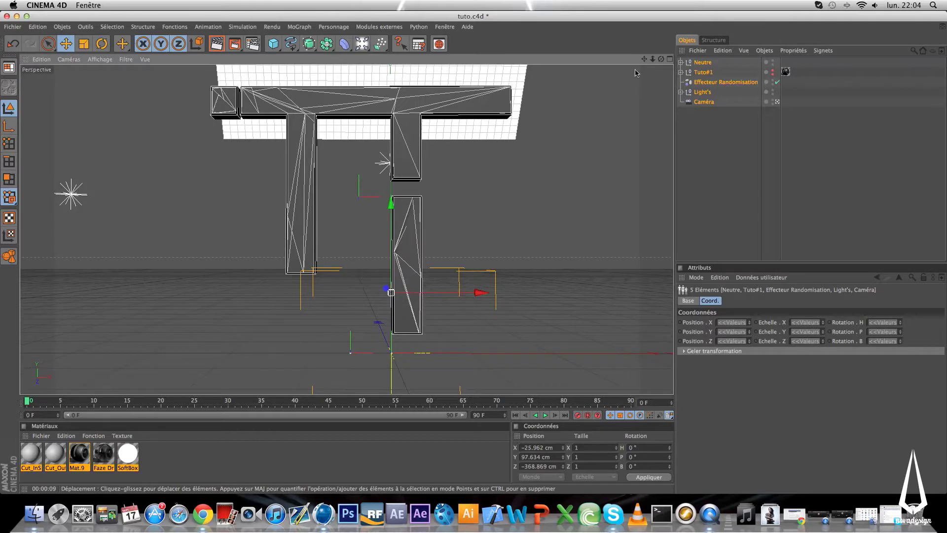
scroll(486, 151, down, 4)
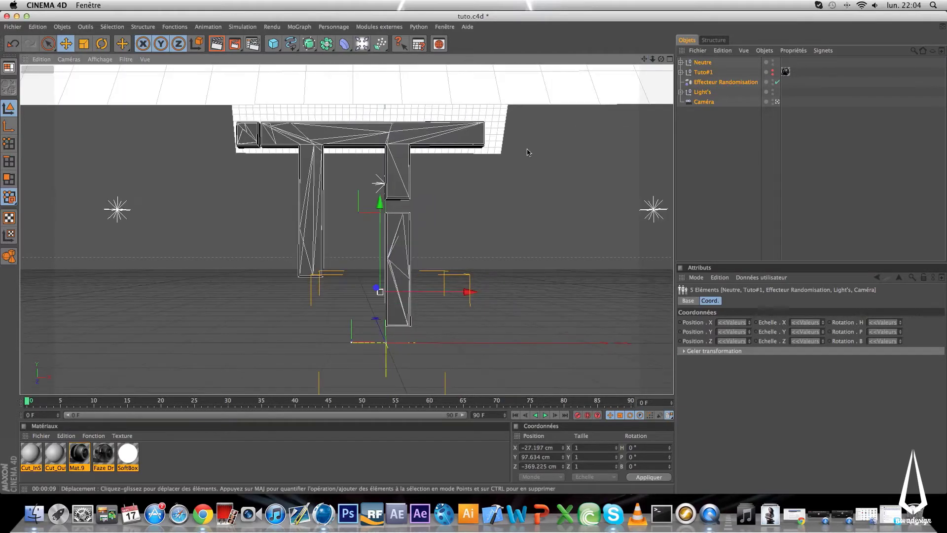
scroll(487, 151, up, 5)
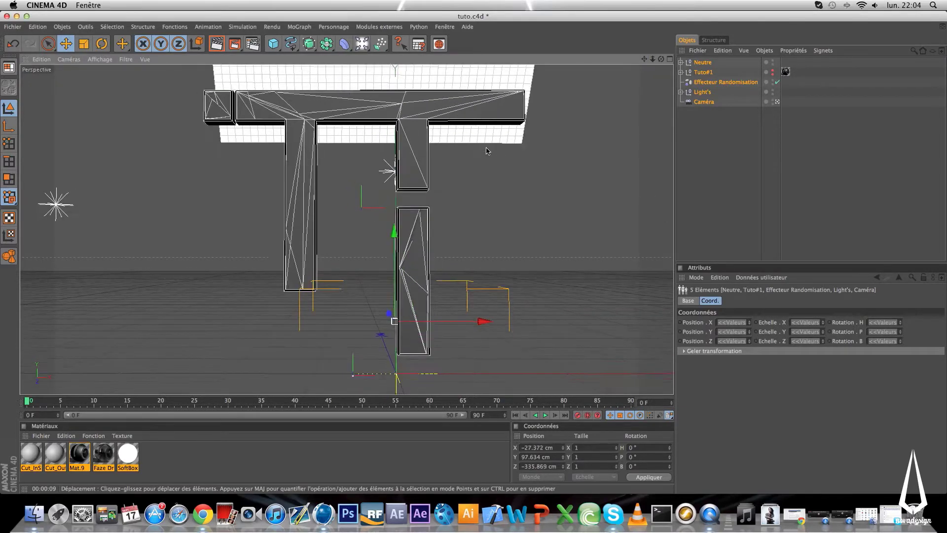
click(487, 150)
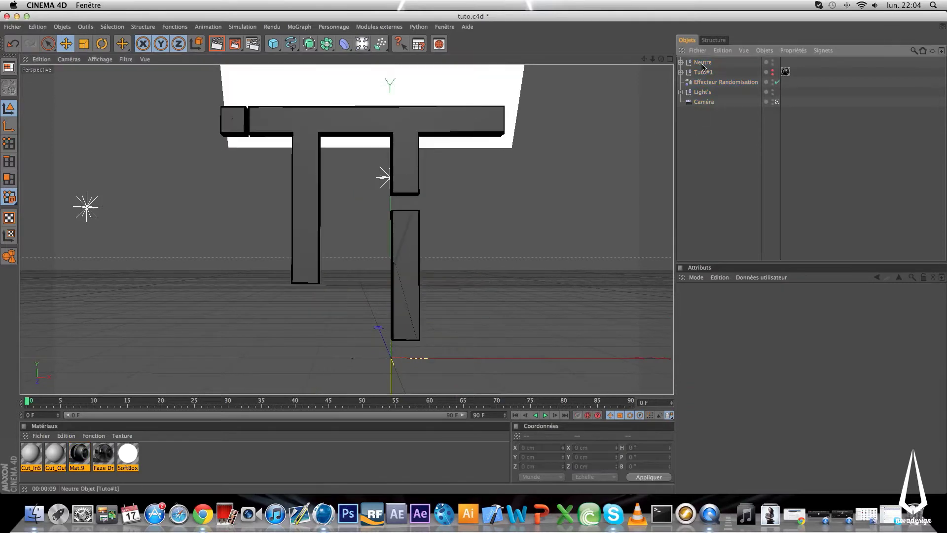
click(413, 90)
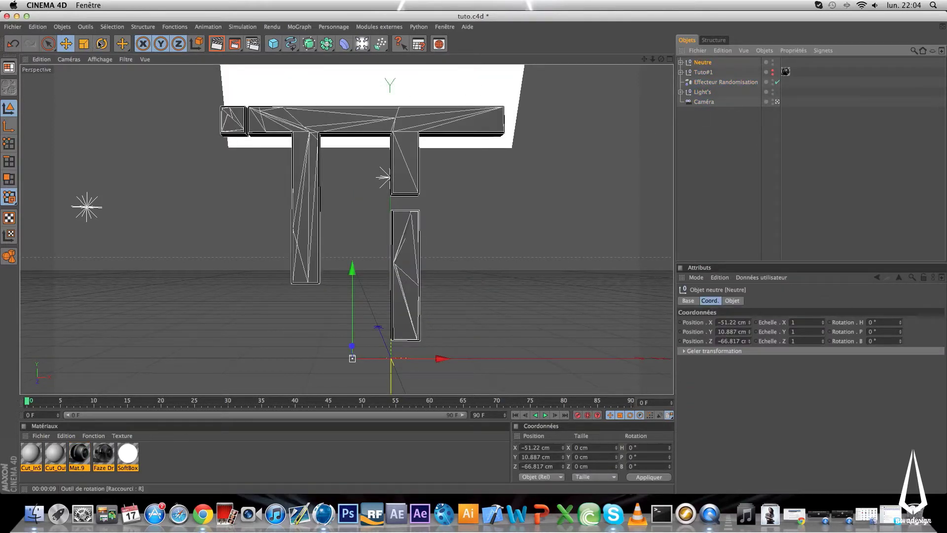
Rotate the Neutre group to about -36.8° heading and -4.4° pitch, then reselect it
key(r)
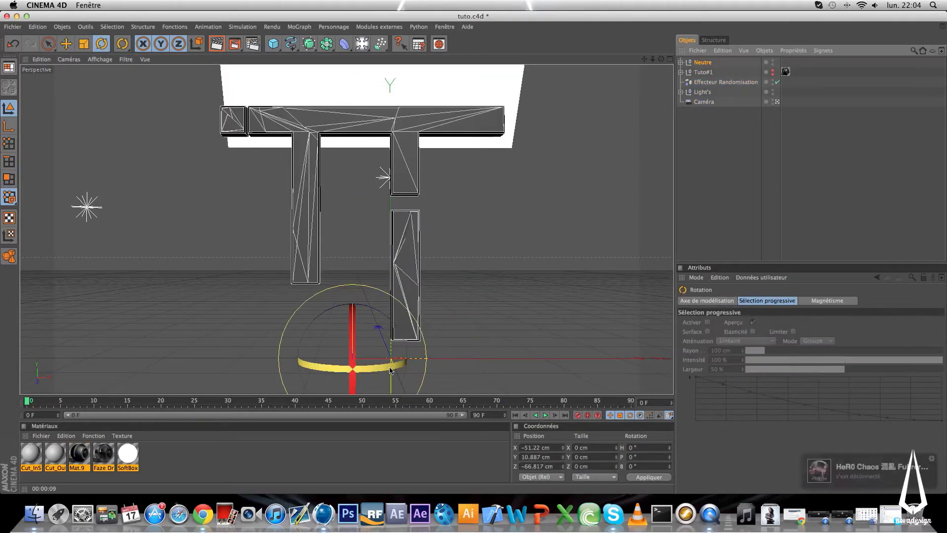
drag(385, 368, 436, 369)
mouse_move(383, 336)
mouse_down()
mouse_move(384, 415)
mouse_move(375, 323)
mouse_move(368, 349)
mouse_up()
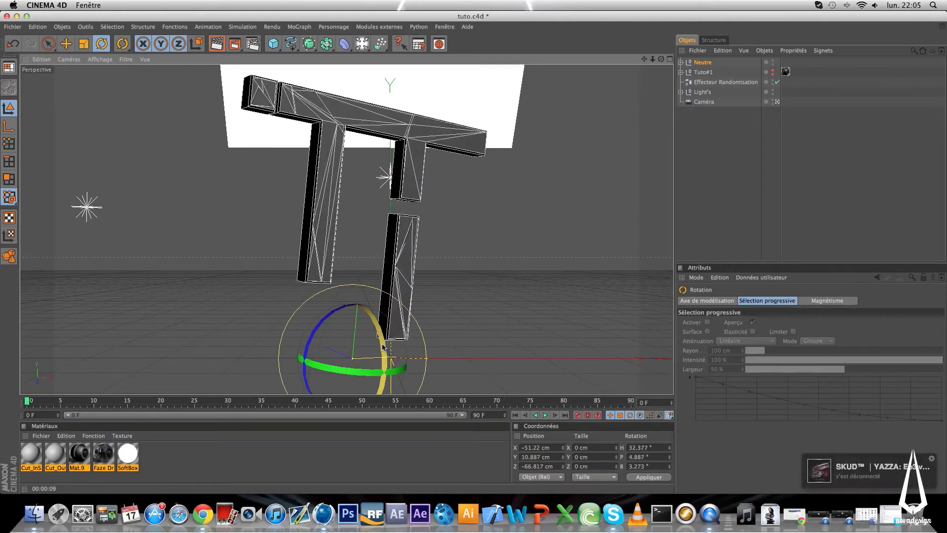
key(super+z)
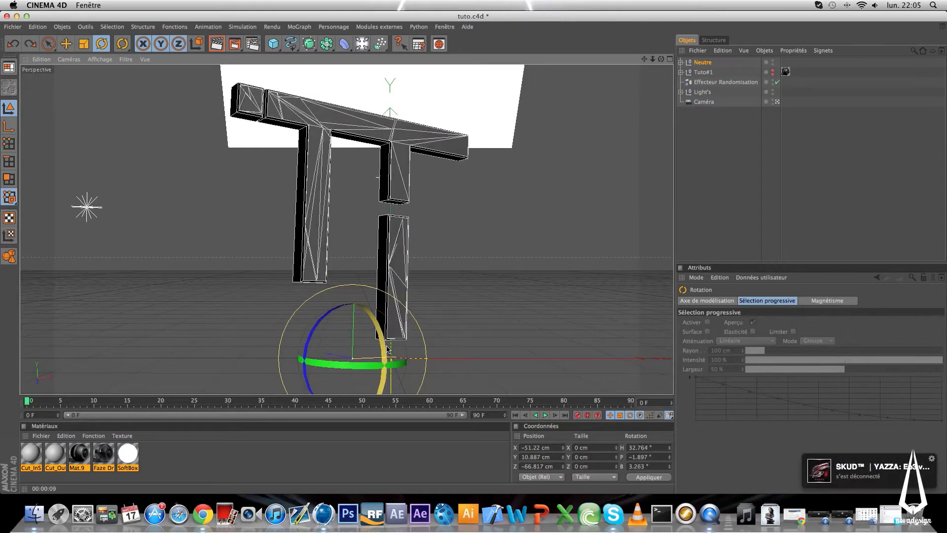
mouse_move(395, 366)
mouse_down()
mouse_move(330, 370)
mouse_move(321, 351)
mouse_move(379, 367)
mouse_up()
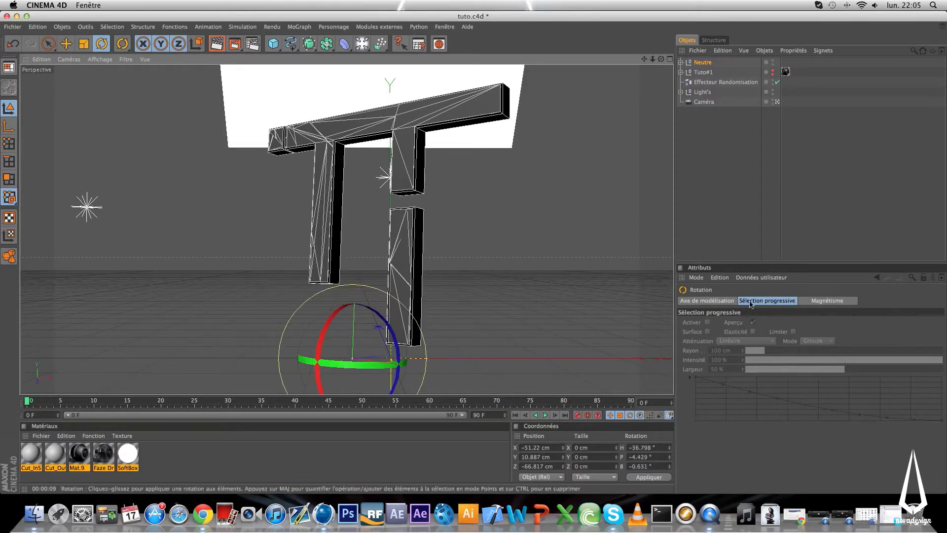
click(753, 179)
click(702, 62)
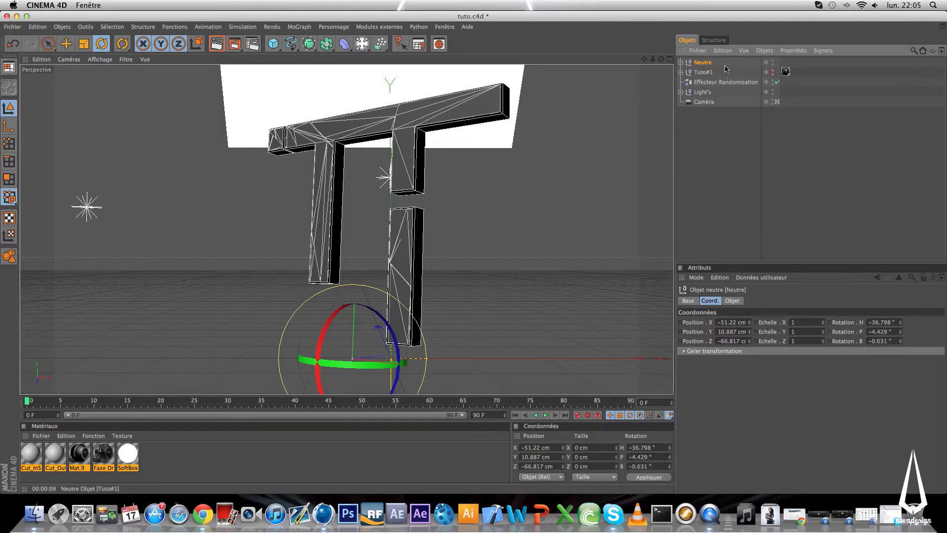
click(700, 72)
click(702, 62)
Paste three copies of the Neutre group (Neutre.1–3), pushing each further back along Z
key(super+c)
key(super+v)
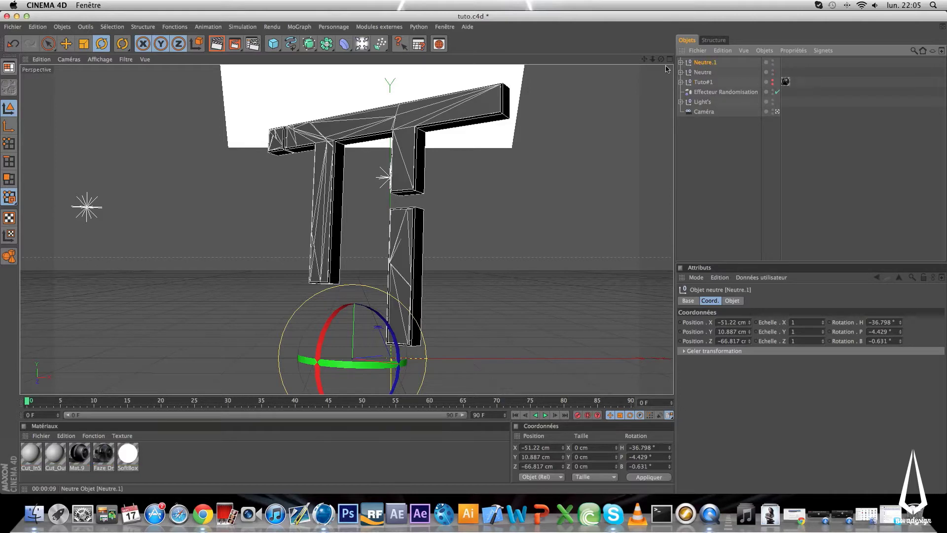
click(66, 43)
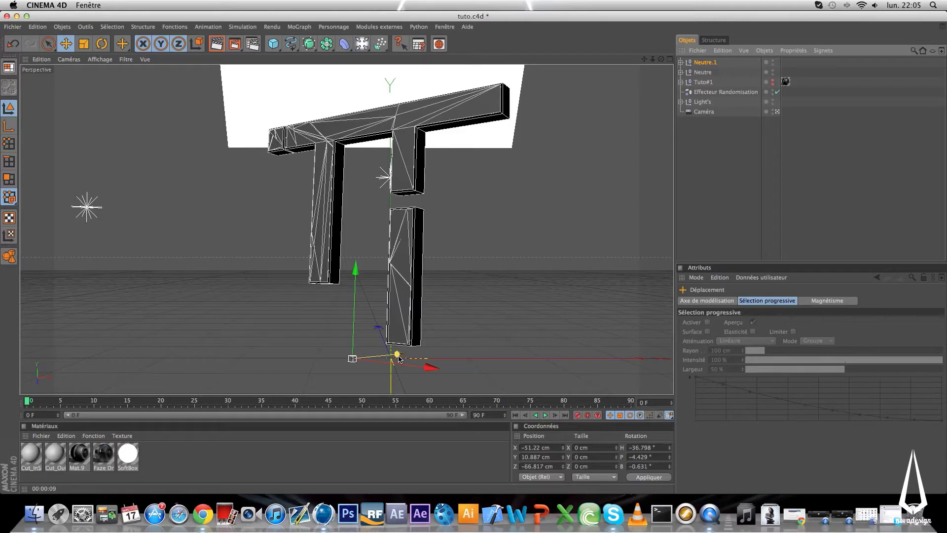
drag(398, 359, 413, 353)
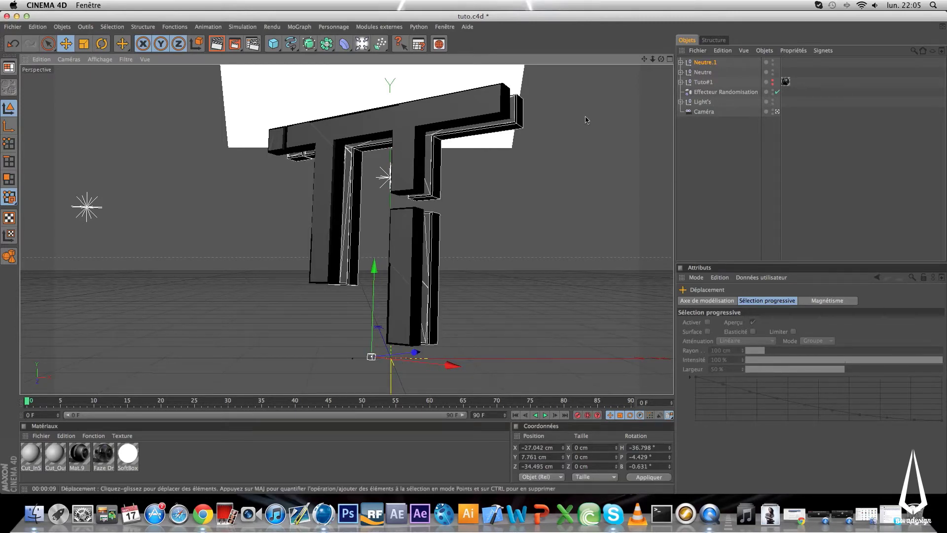
mouse_move(415, 352)
mouse_down()
mouse_move(428, 350)
mouse_move(415, 347)
mouse_up()
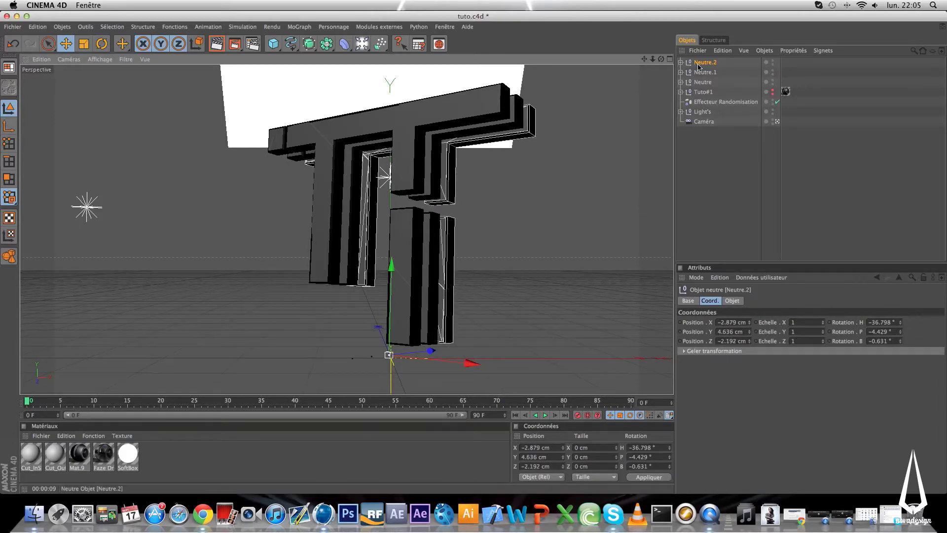
drag(420, 242, 426, 237)
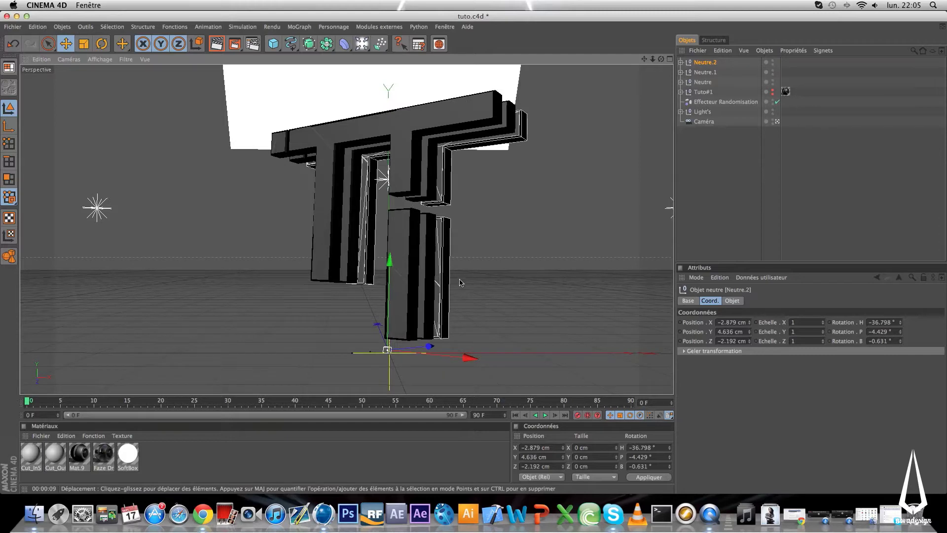
key(super+v)
drag(430, 346, 443, 344)
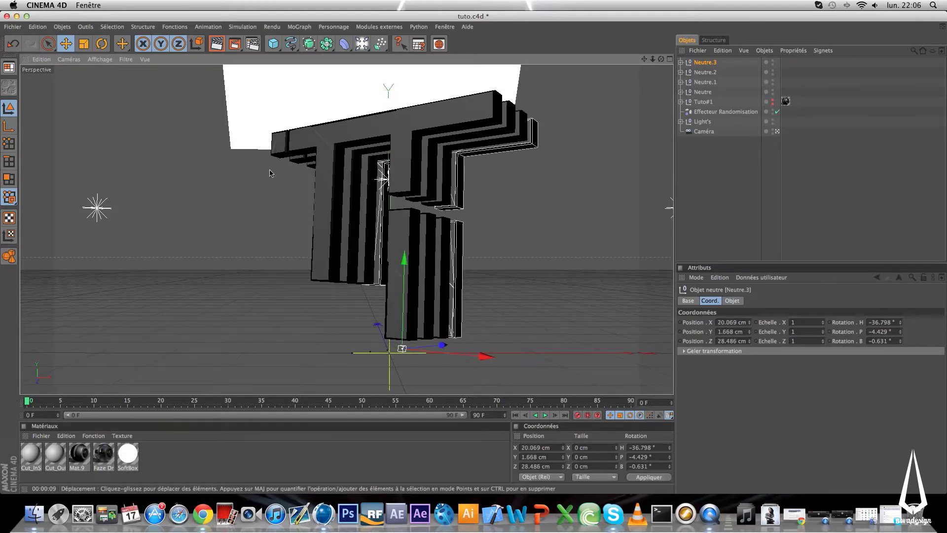
Run and stop a preview render, dismissing the missing-texture warning, and check the render settings
click(217, 43)
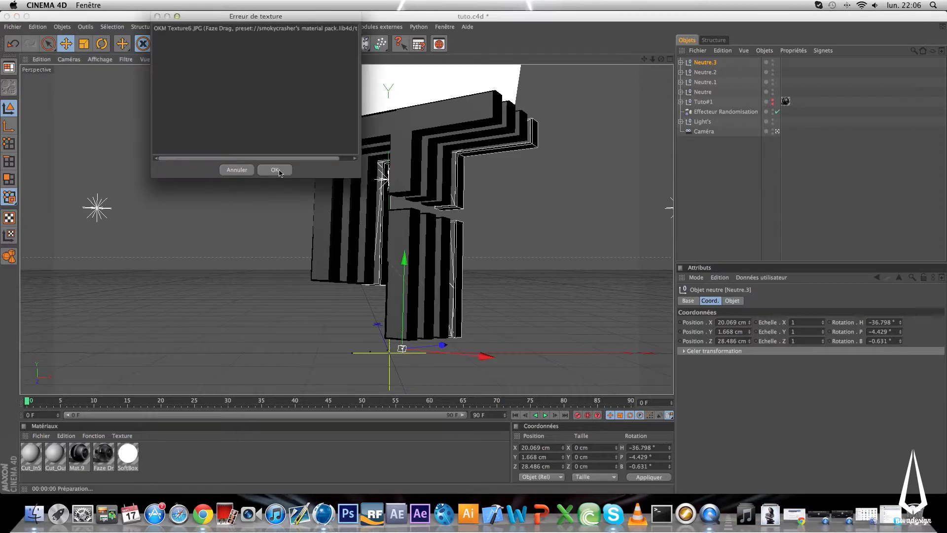
click(275, 169)
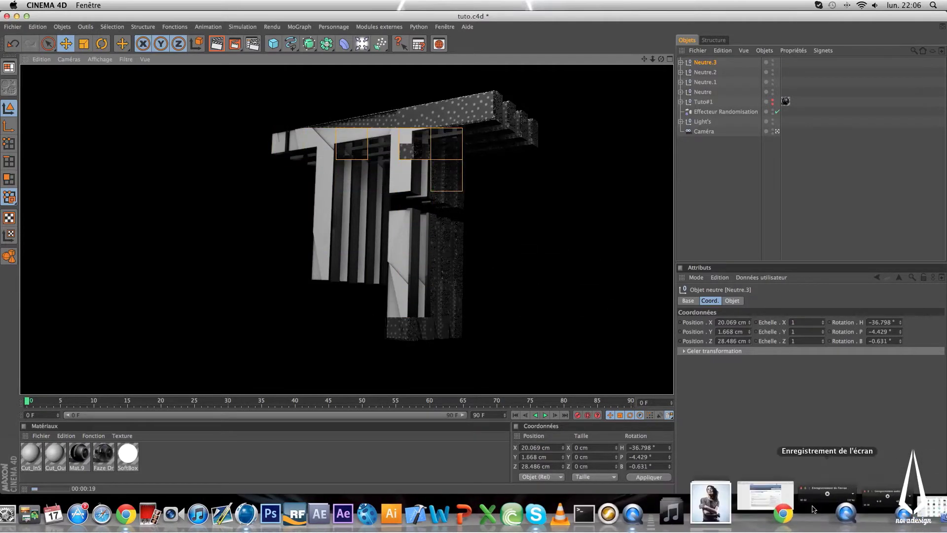
click(533, 159)
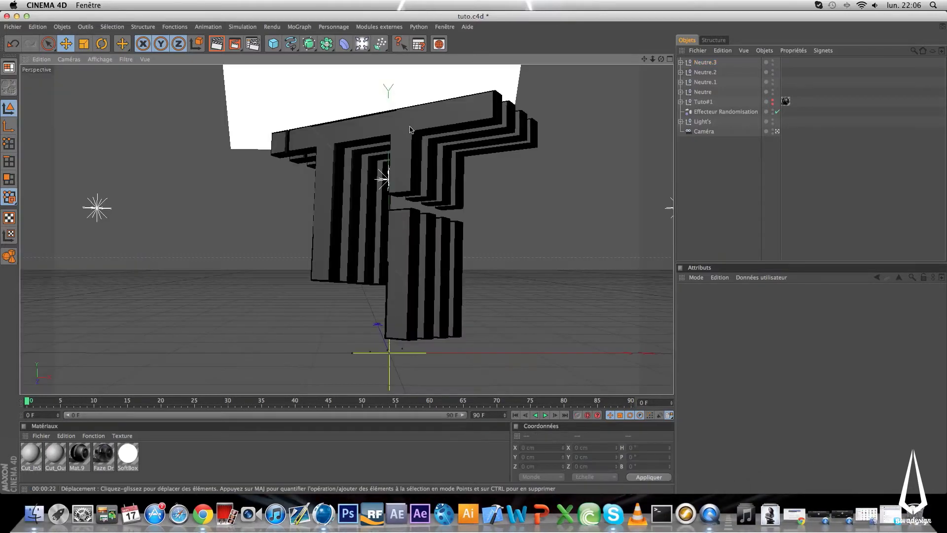
click(252, 45)
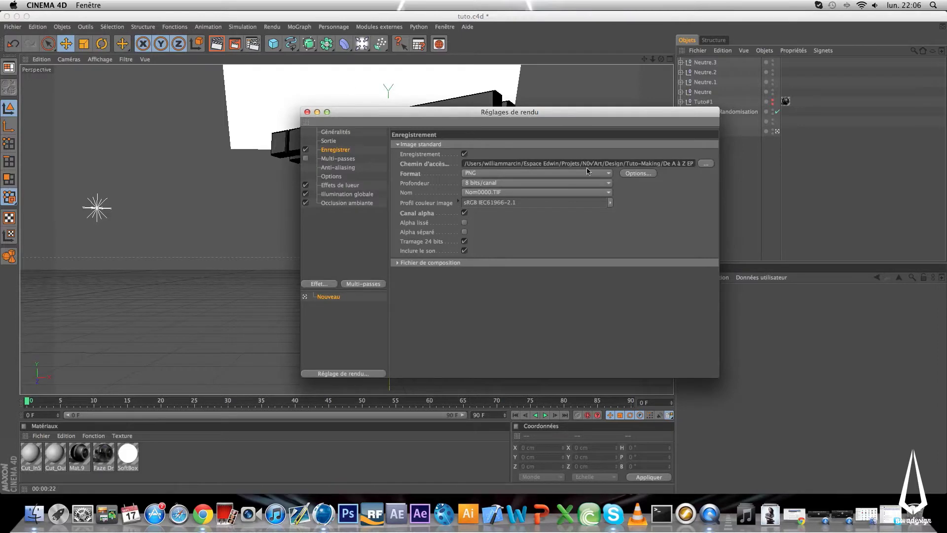
click(307, 112)
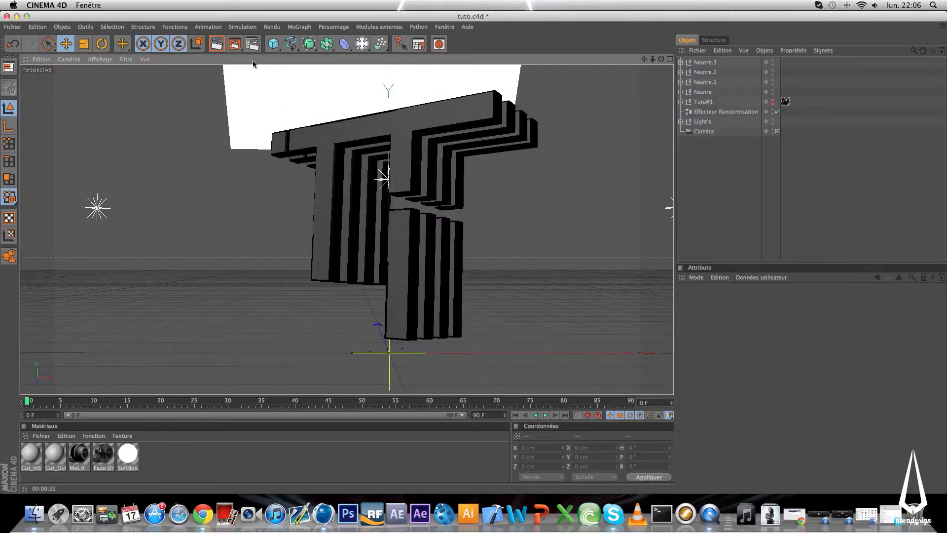
Render the stacked logo to the picture viewer as LogoPl.png, then minimize the viewer
click(234, 43)
click(364, 253)
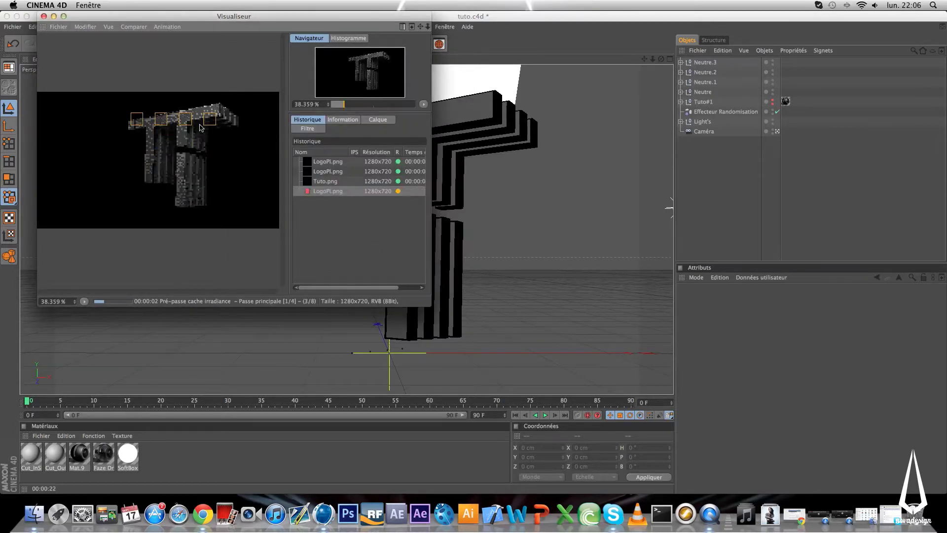
click(54, 16)
click(252, 43)
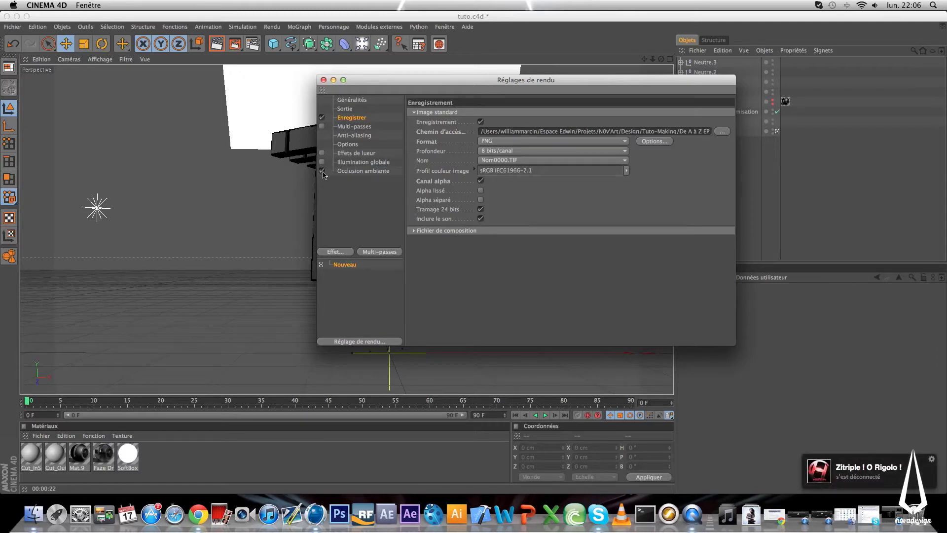
Add a Rendu cellulo effect with Arêtes enabled and a white edge colour
click(339, 252)
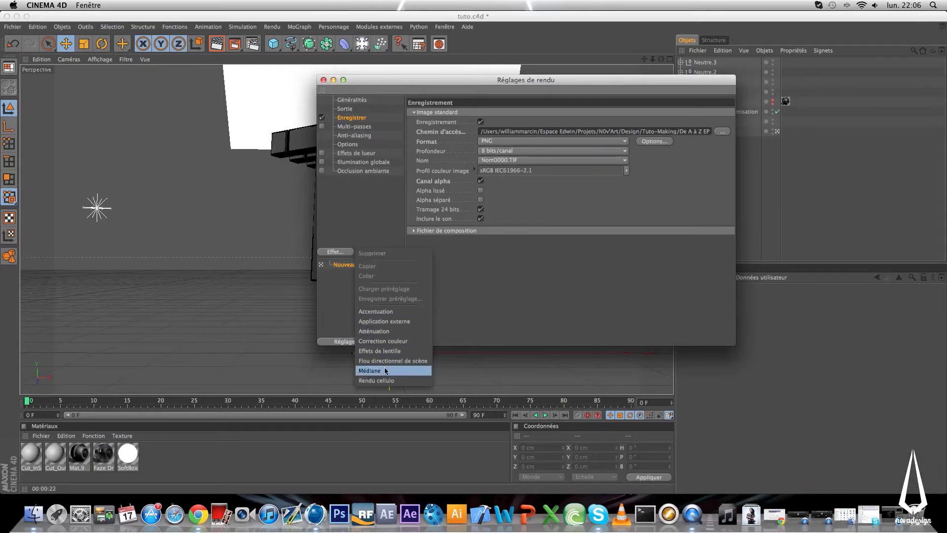
click(386, 384)
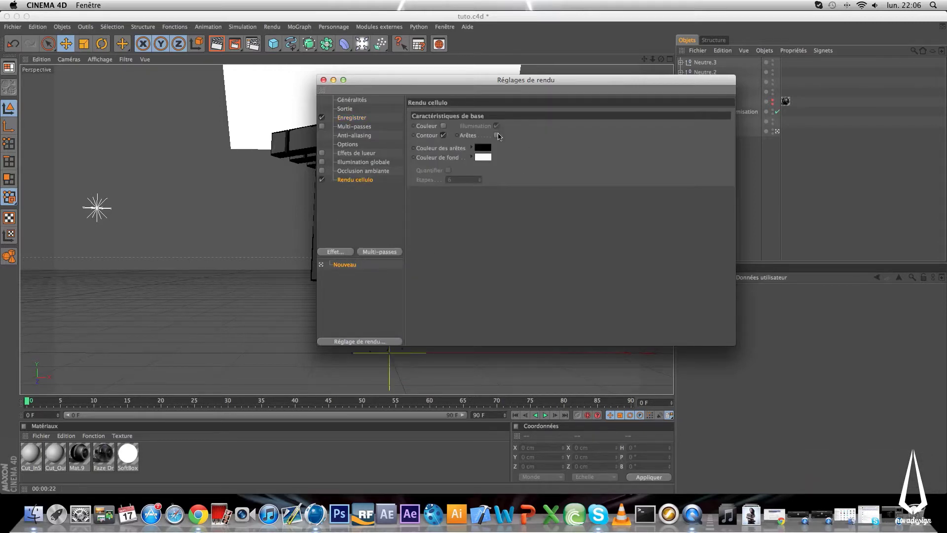
click(496, 135)
click(483, 156)
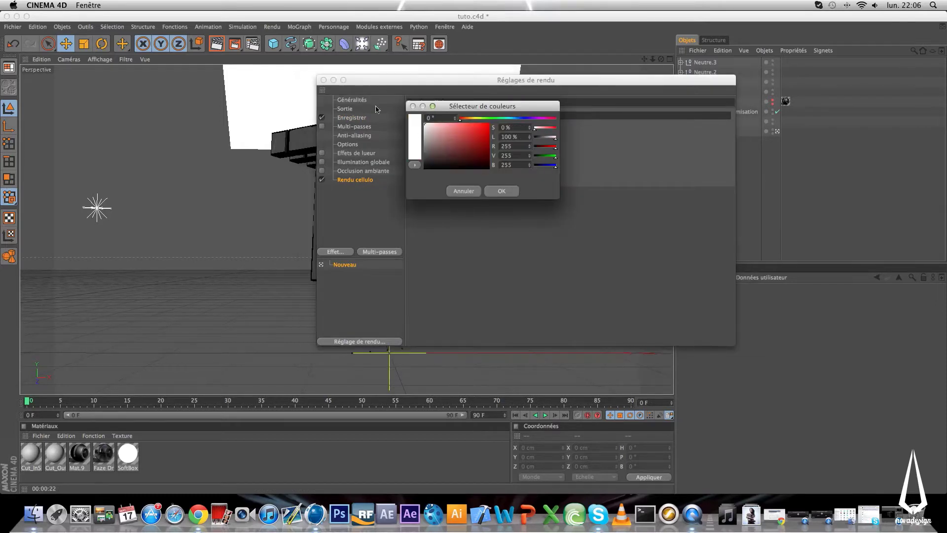
click(501, 191)
Set the cel background colour to black, adjust the edge colour again, and close Render Settings
click(488, 158)
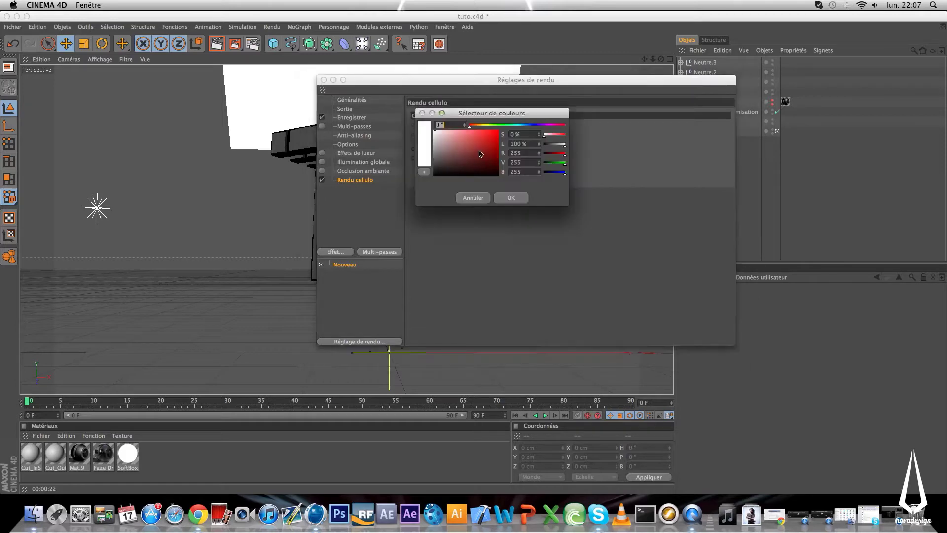
click(511, 198)
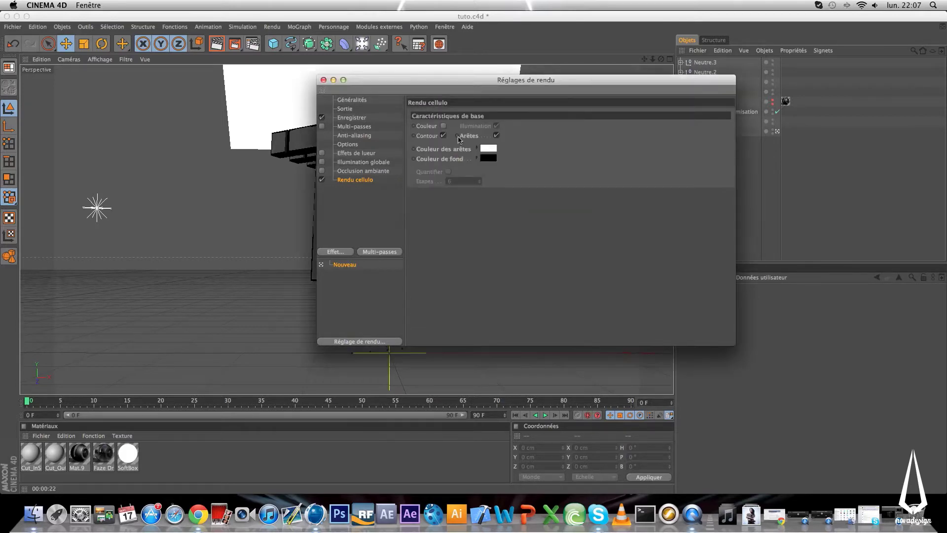
click(491, 151)
drag(485, 134, 429, 119)
click(505, 188)
click(324, 79)
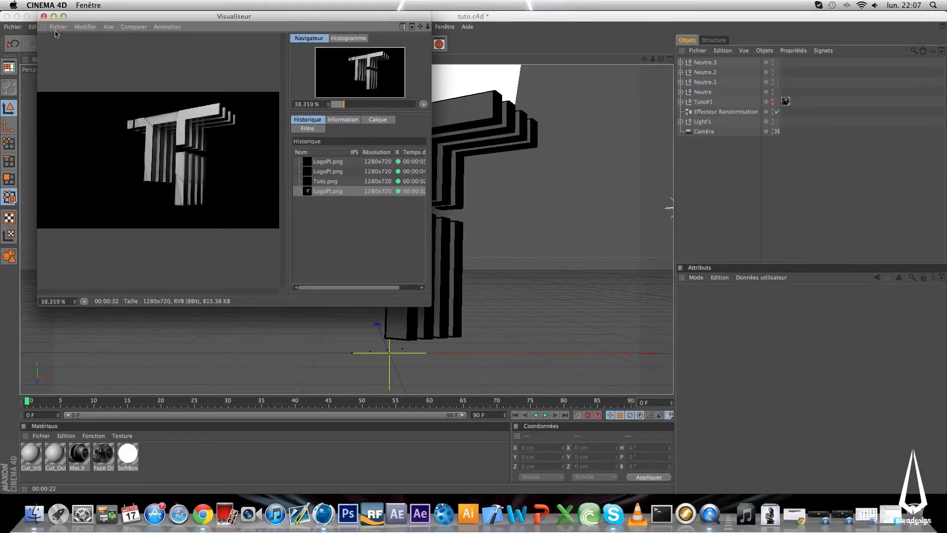
Render the scene, decline overwriting LogoPl.png, and return to the render settings
click(54, 16)
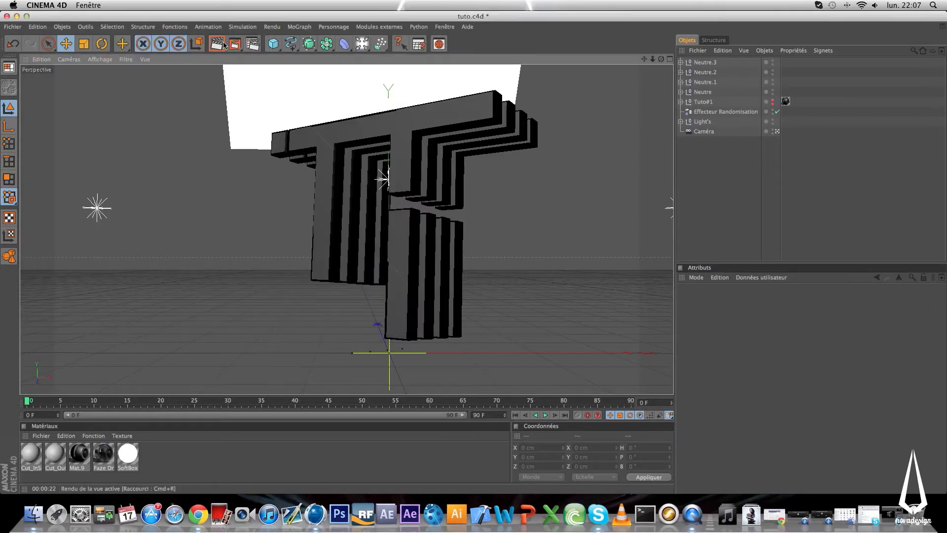
click(227, 46)
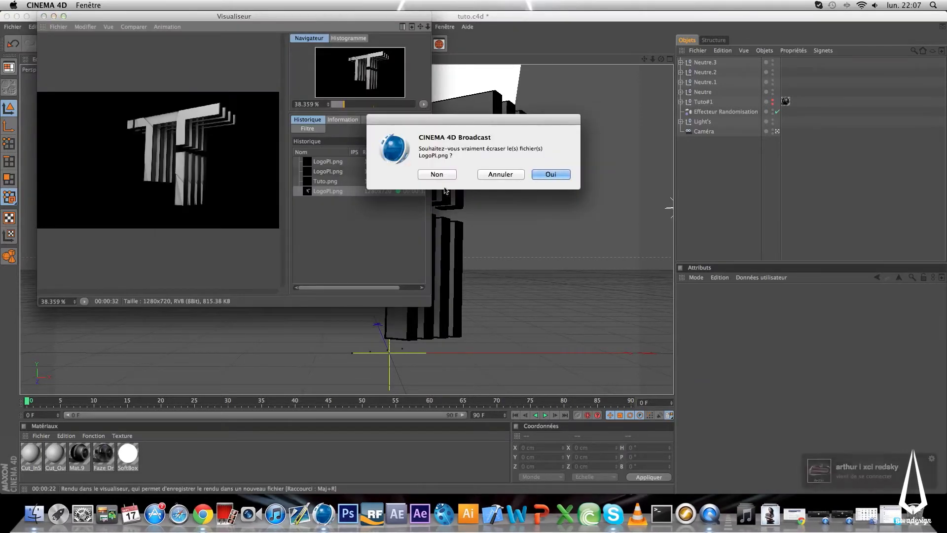
click(499, 174)
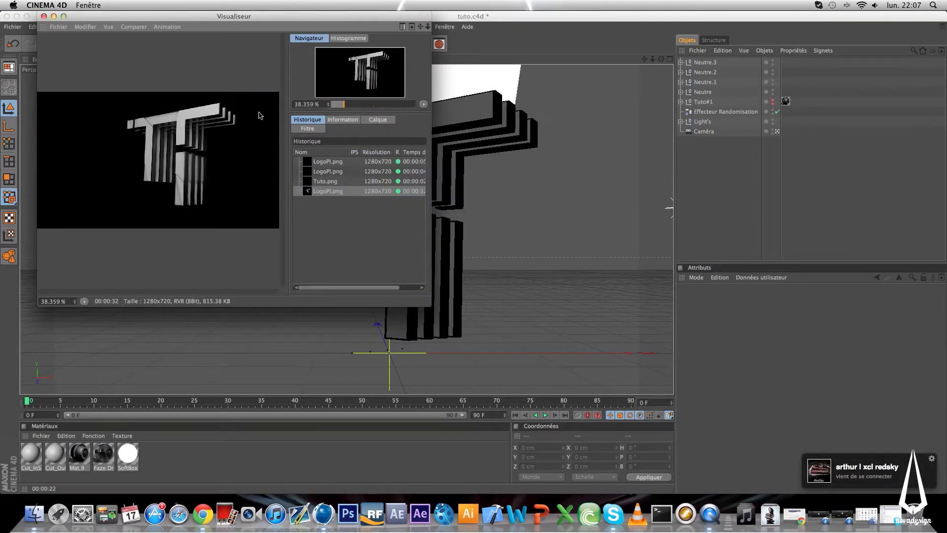
click(54, 16)
click(253, 43)
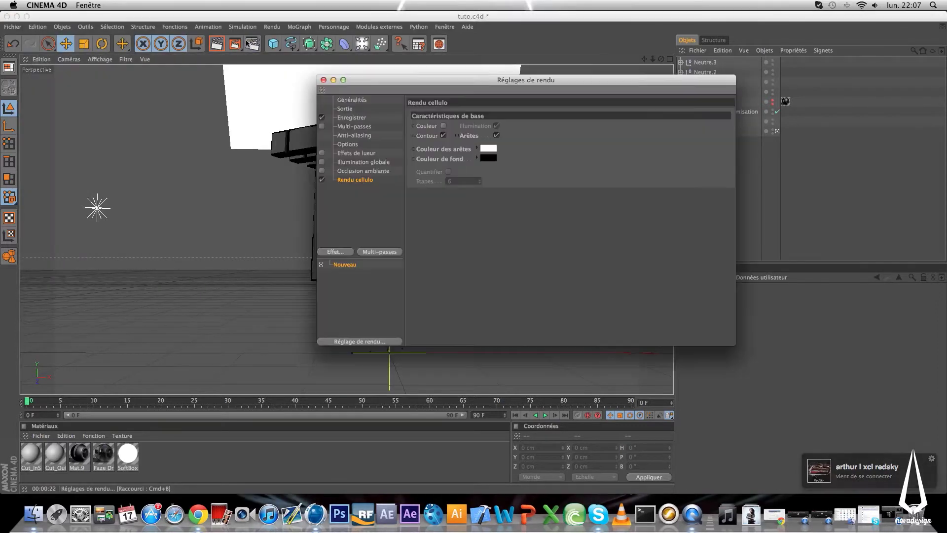
Set the render output to LogoPlcel in the De A à Z EP.2 – L'avatar folder
click(355, 119)
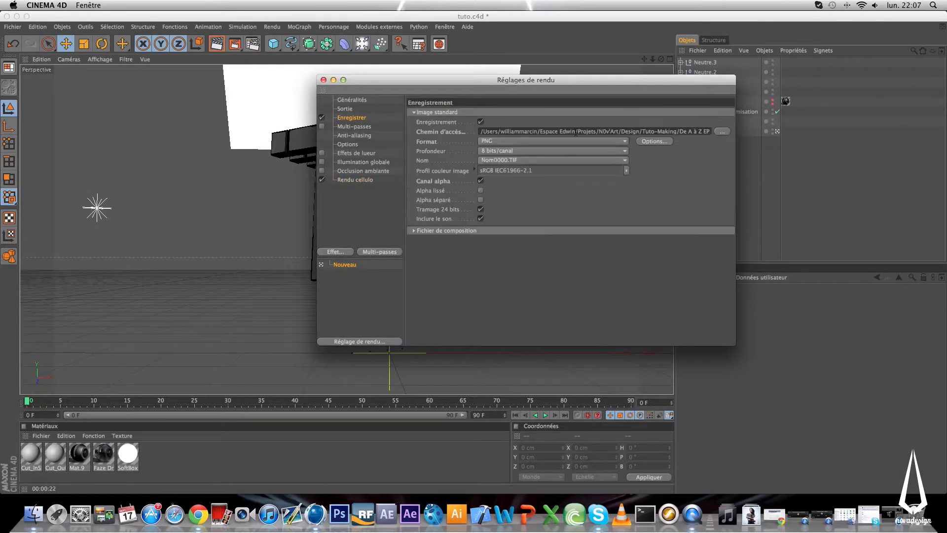
click(722, 133)
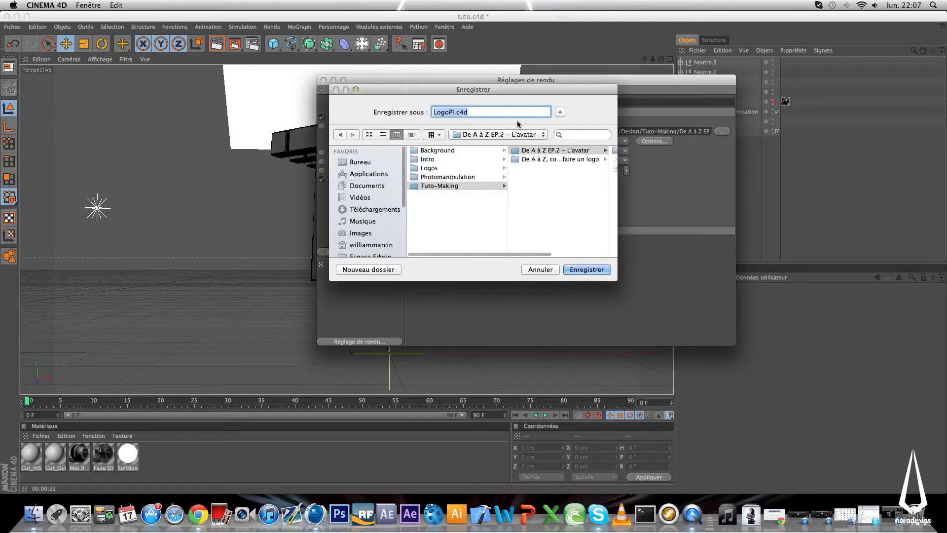
click(454, 113)
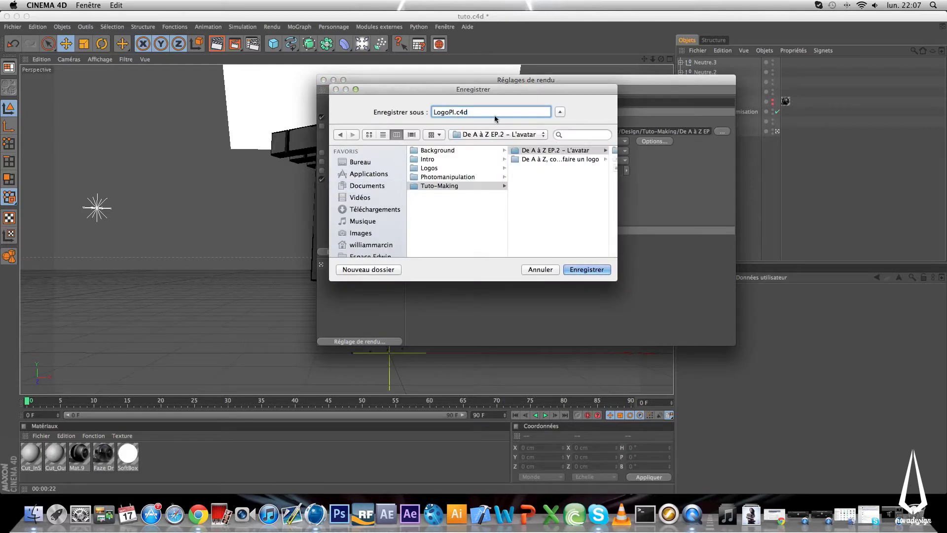
text(cel)
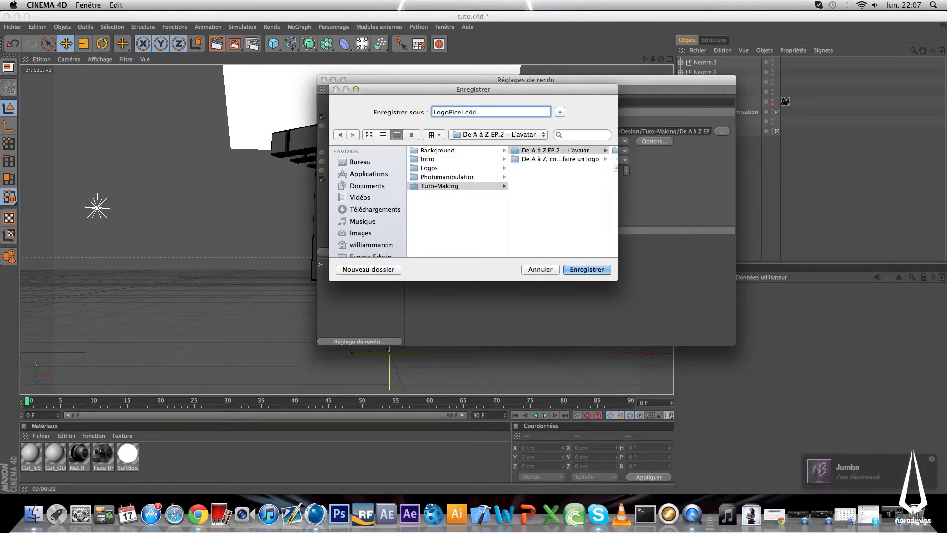
click(555, 150)
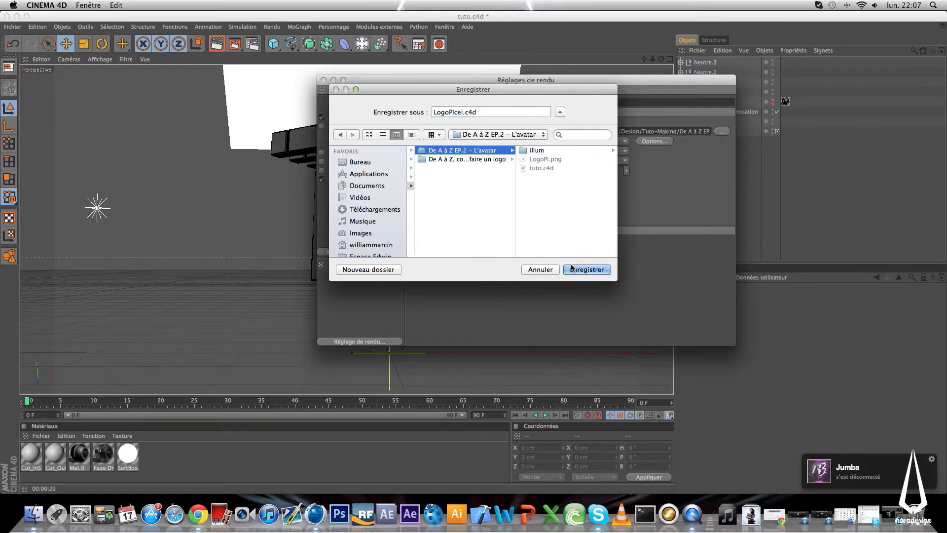
click(587, 269)
click(323, 80)
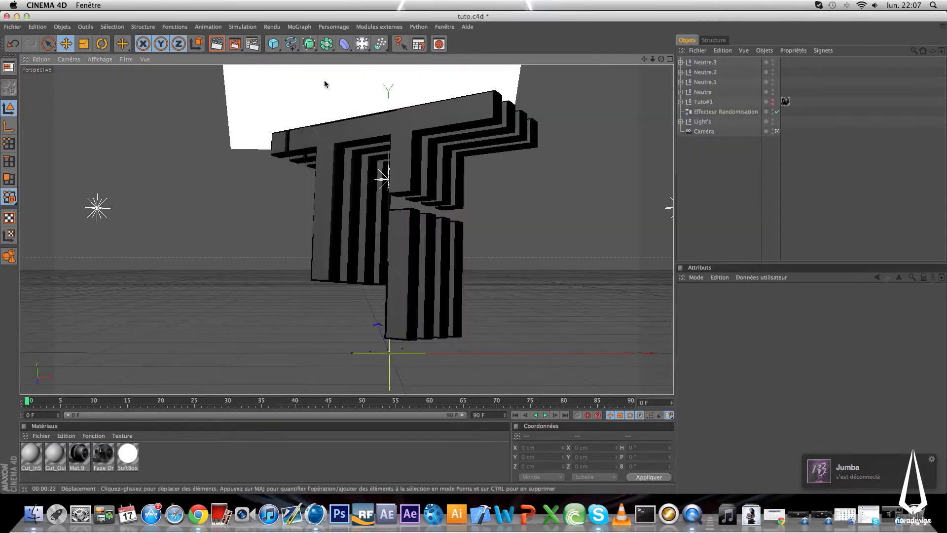
Render the white-outline line art to the picture viewer, dismissing the missing texture warning
click(234, 43)
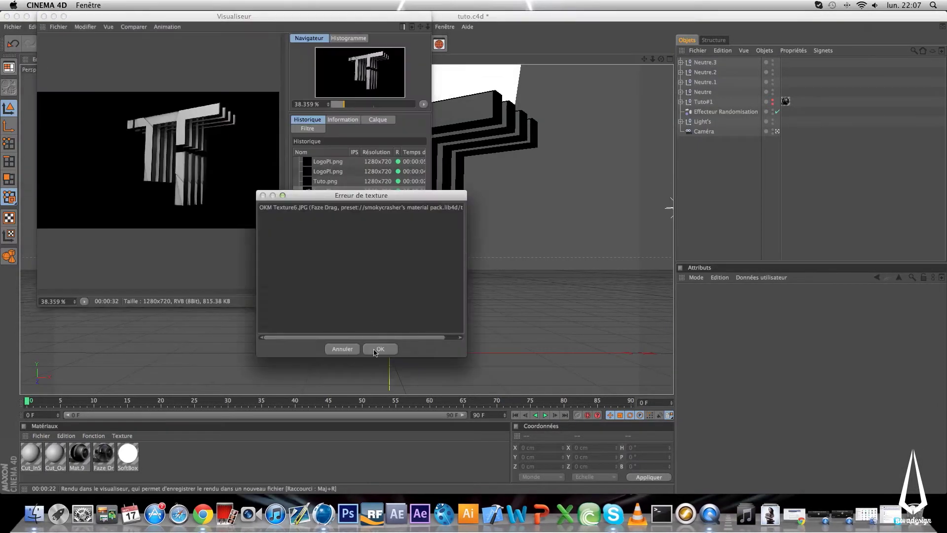
click(375, 349)
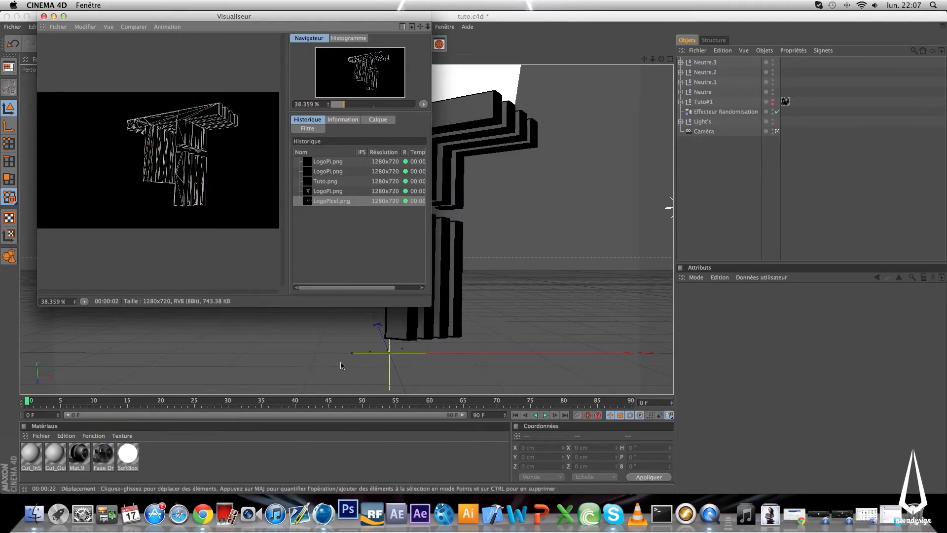
click(53, 16)
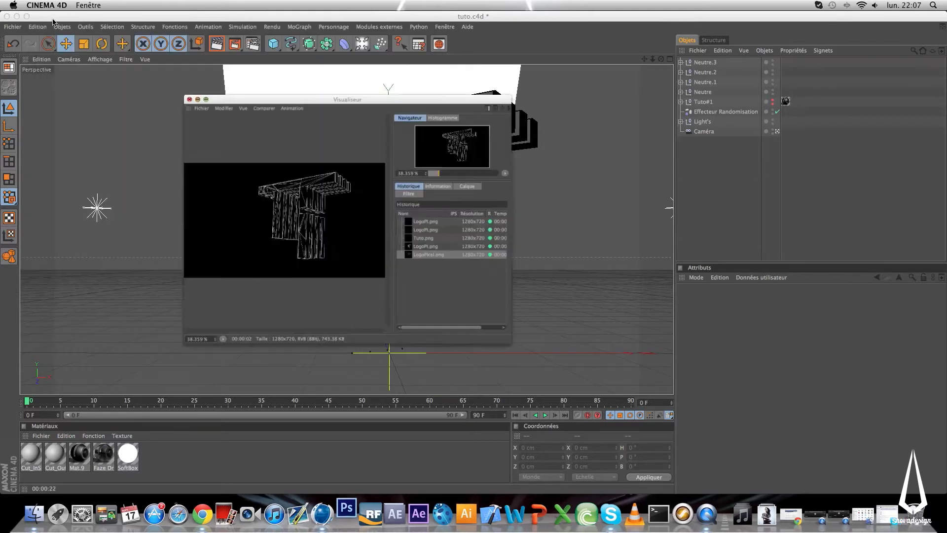
Save the tuto project and try quitting with Tuto#1 saved, acknowledging the save error
click(38, 27)
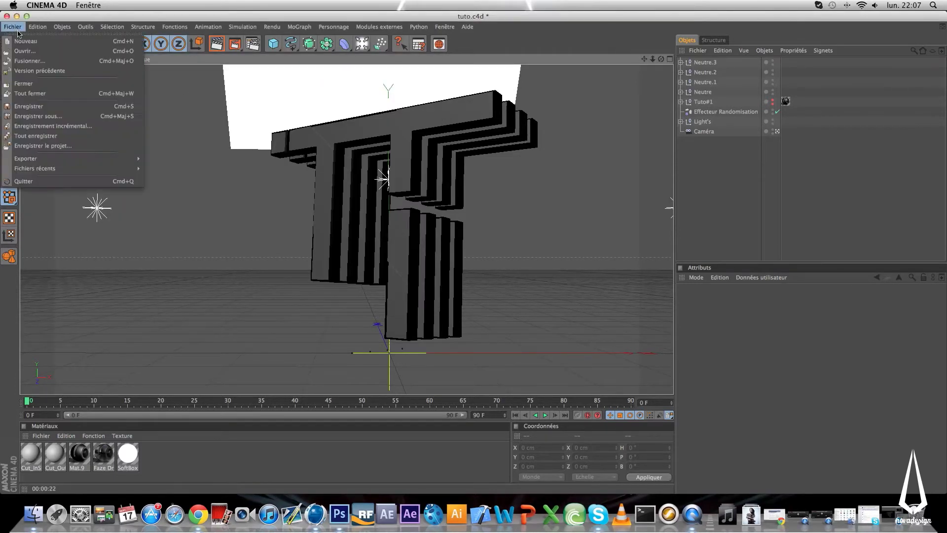
click(41, 113)
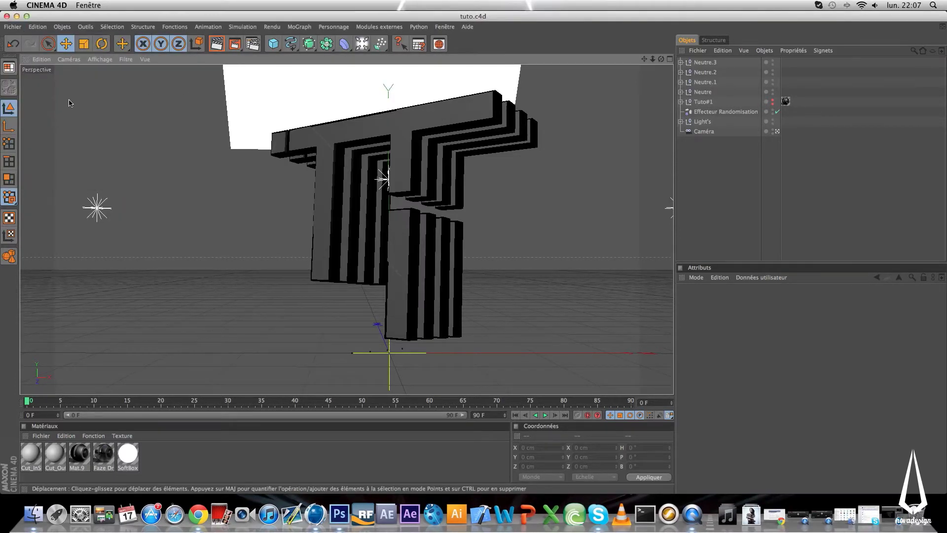
click(47, 5)
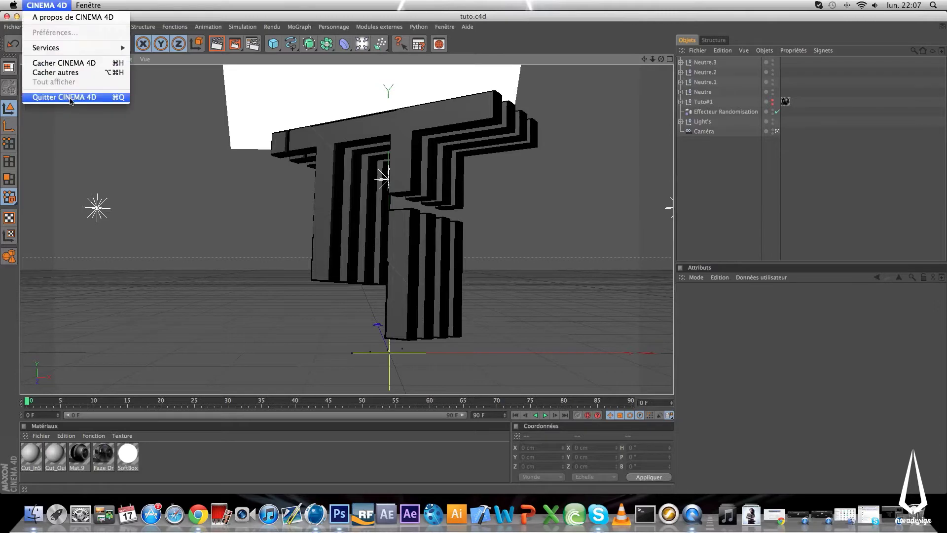
click(70, 98)
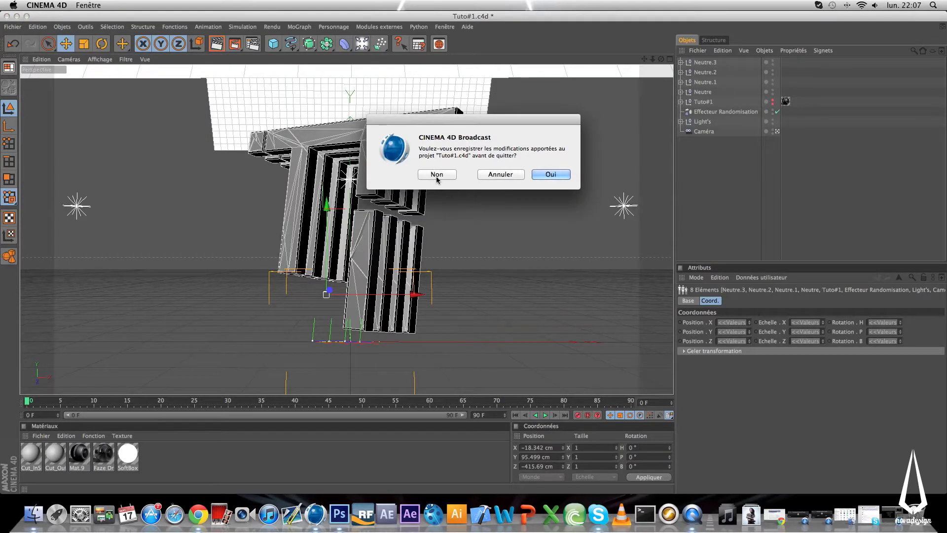
click(549, 174)
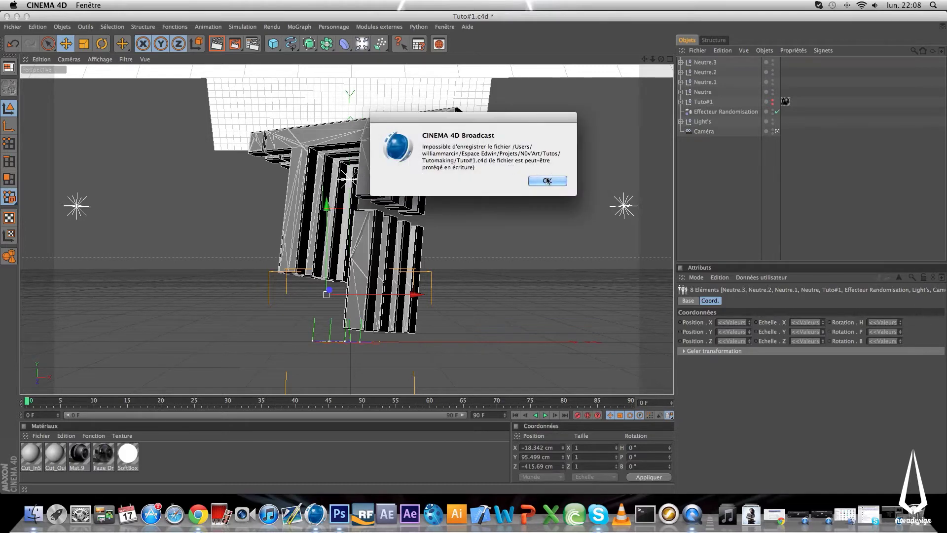
click(545, 182)
Quit Cinema 4D without saving Tuto#1 and switch to Photoshop
click(38, 4)
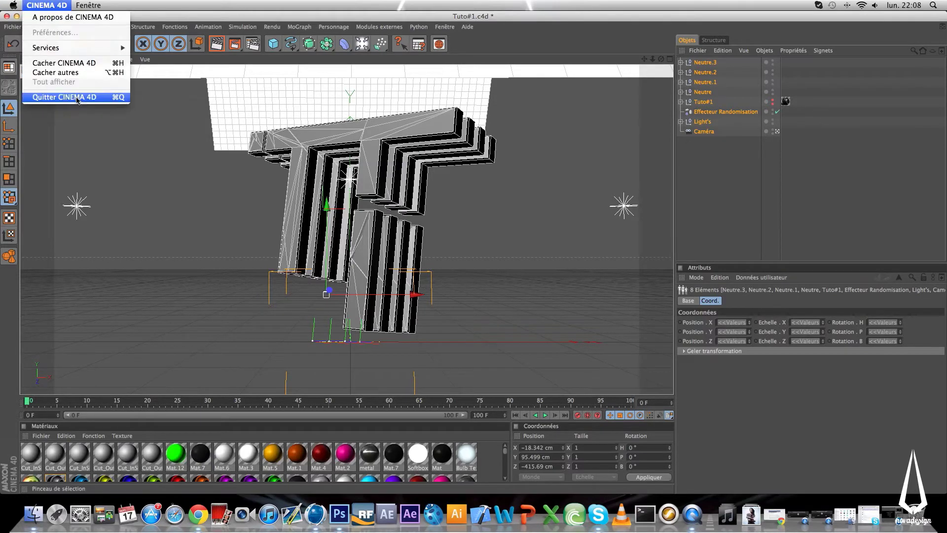
click(218, 107)
click(437, 176)
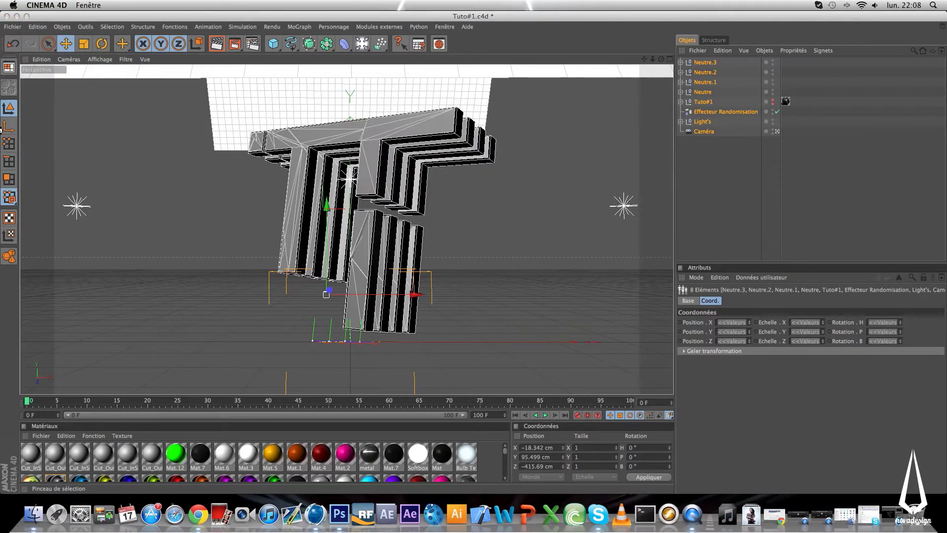
click(349, 501)
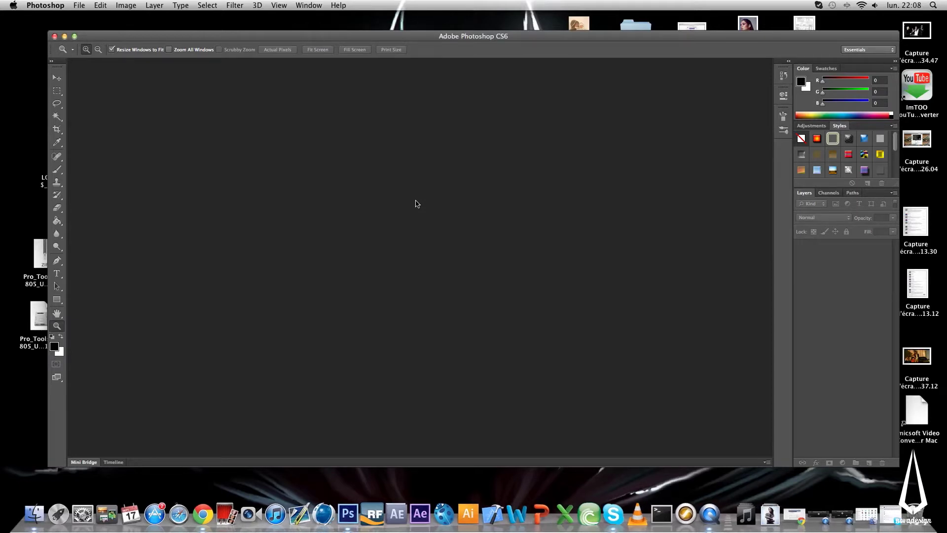
Create a new document named LogoPAvatar, 800 pixels wide by 800 pixels high
key(super+n)
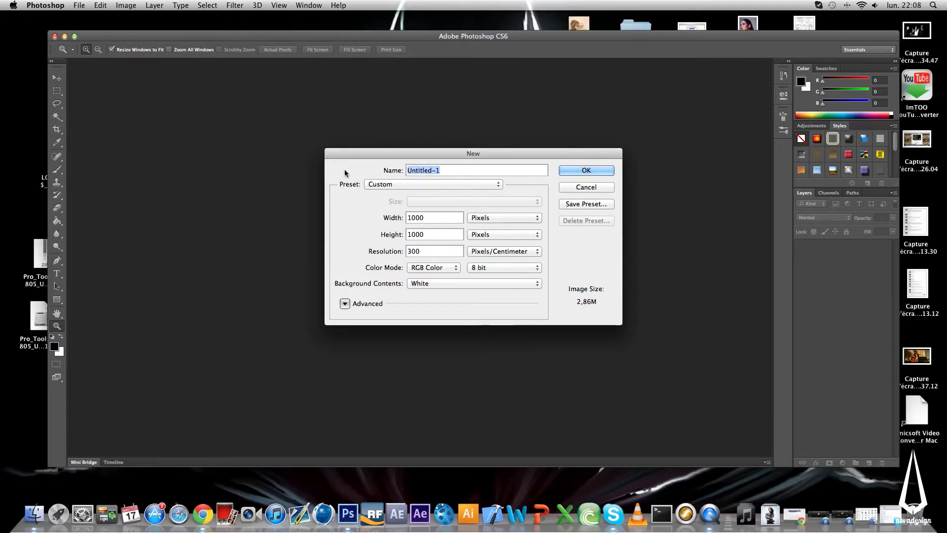
text(LogoPAVa)
key(BackSpace)
key(BackSpace)
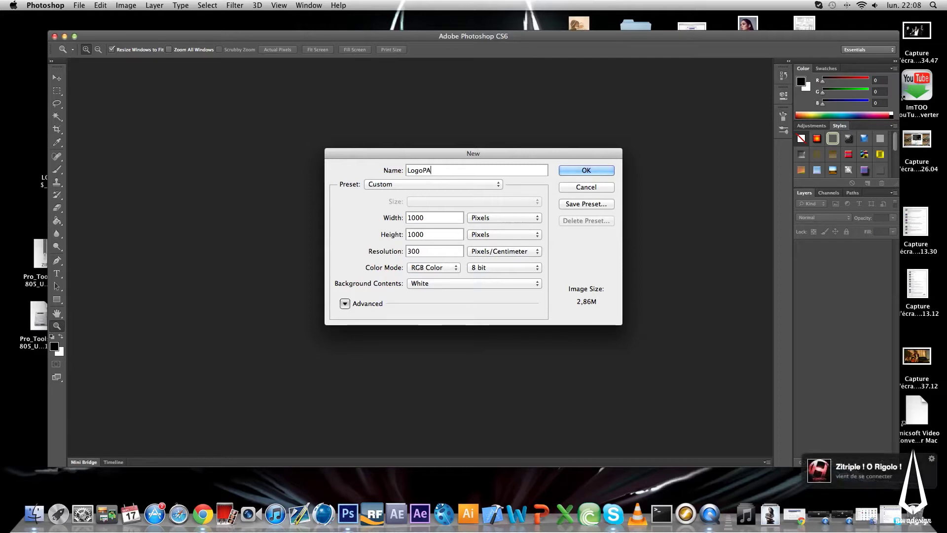
text(vatar)
key(Tab)
key(Tab)
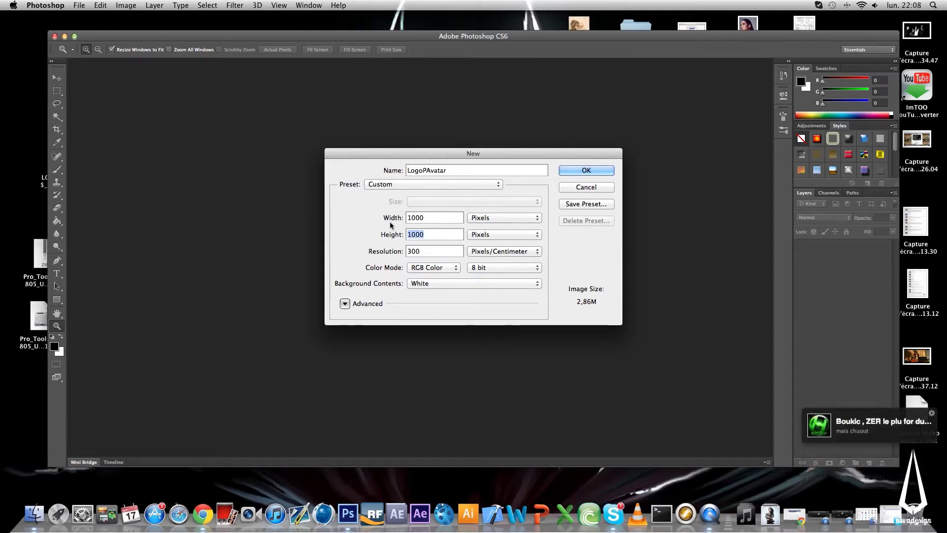
key(shift+Tab)
text(800)
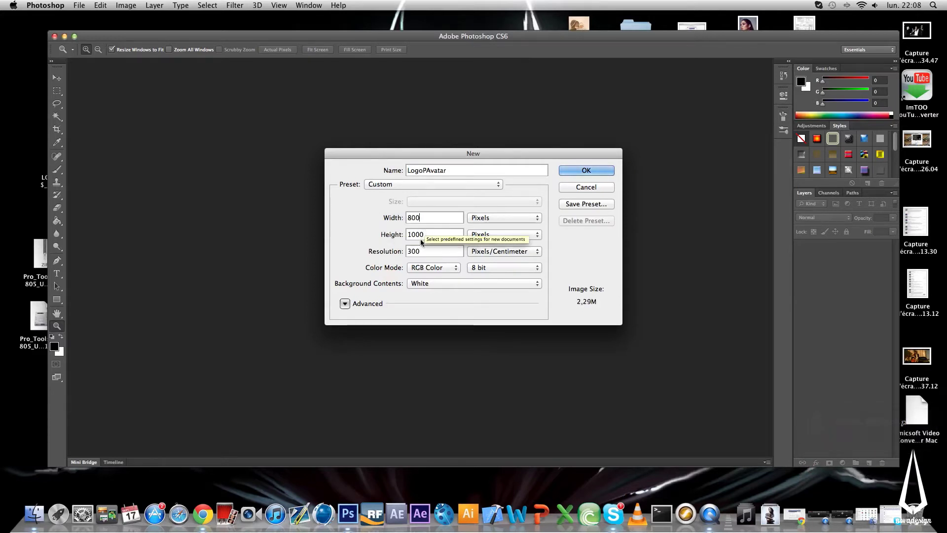
key(Tab)
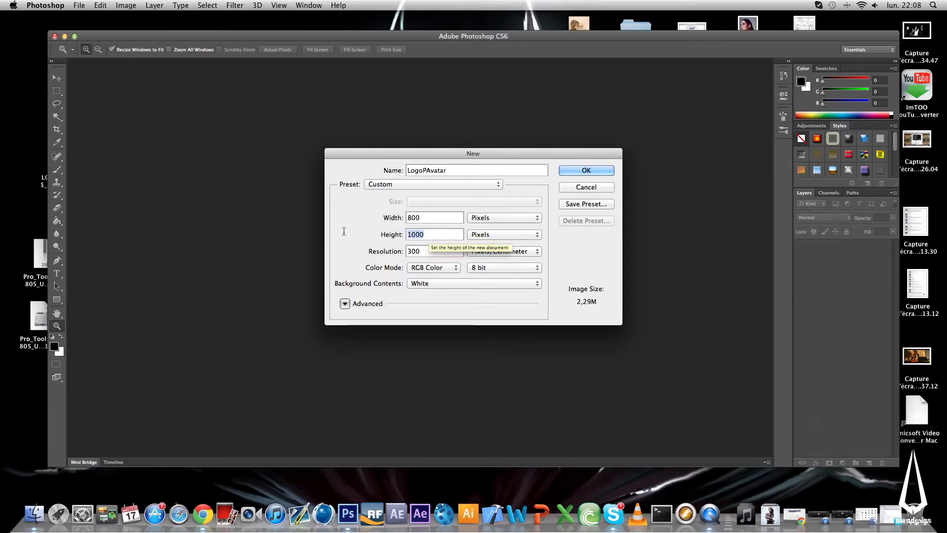
text(800)
key(Return)
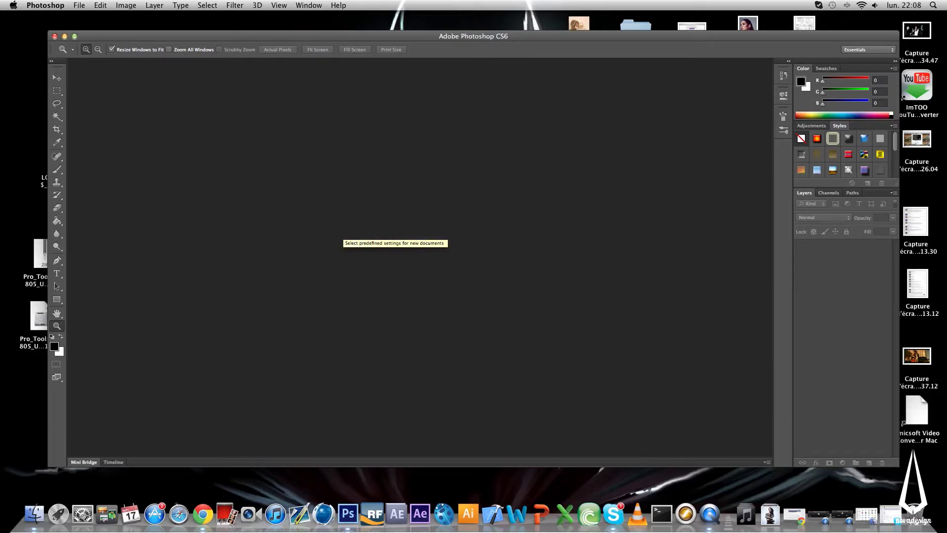
Convert the Background into Layer 0 and hide it, leaving the canvas transparent
drag(339, 282, 354, 277)
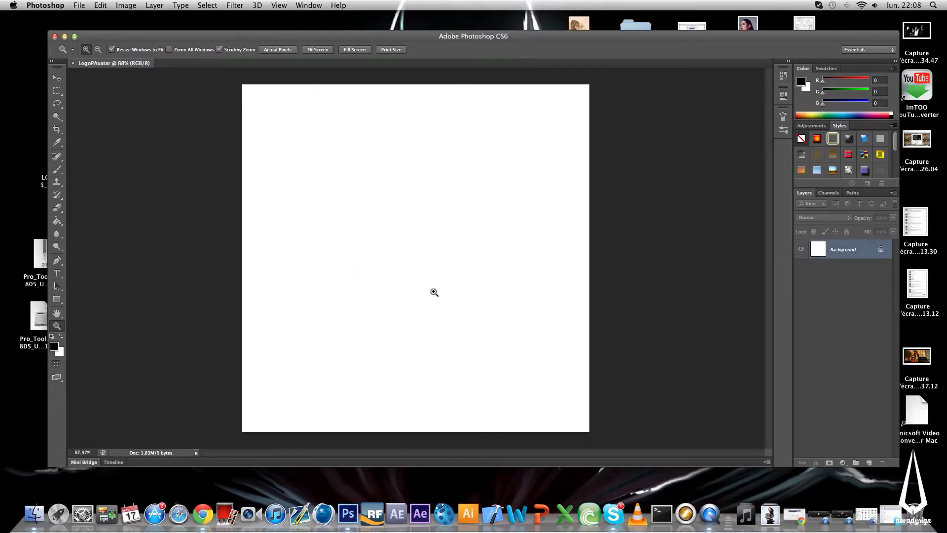
double_click(854, 253)
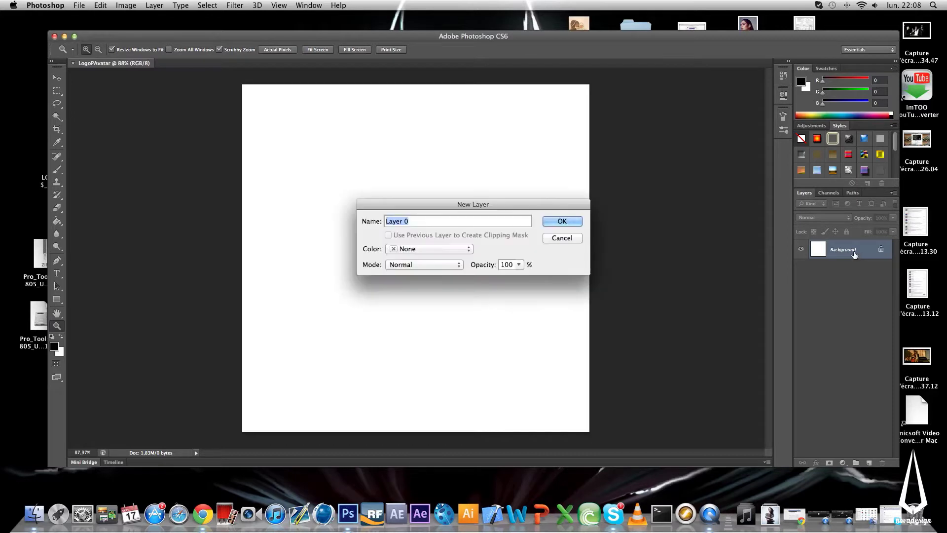
key(Return)
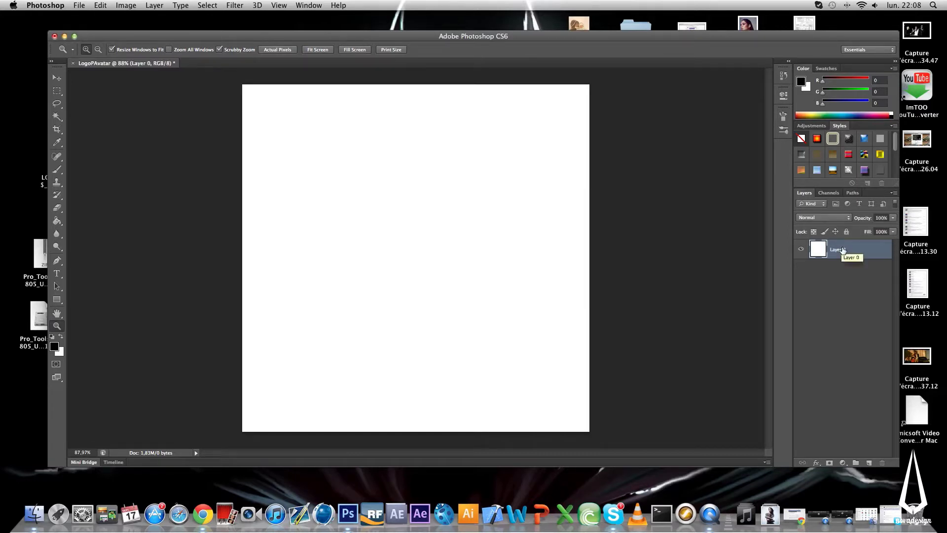
click(801, 250)
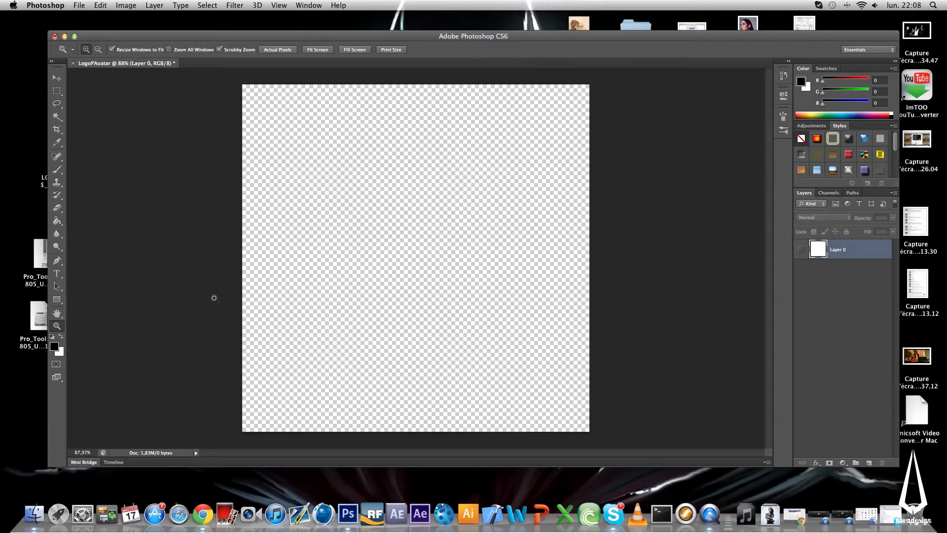
key(super+n)
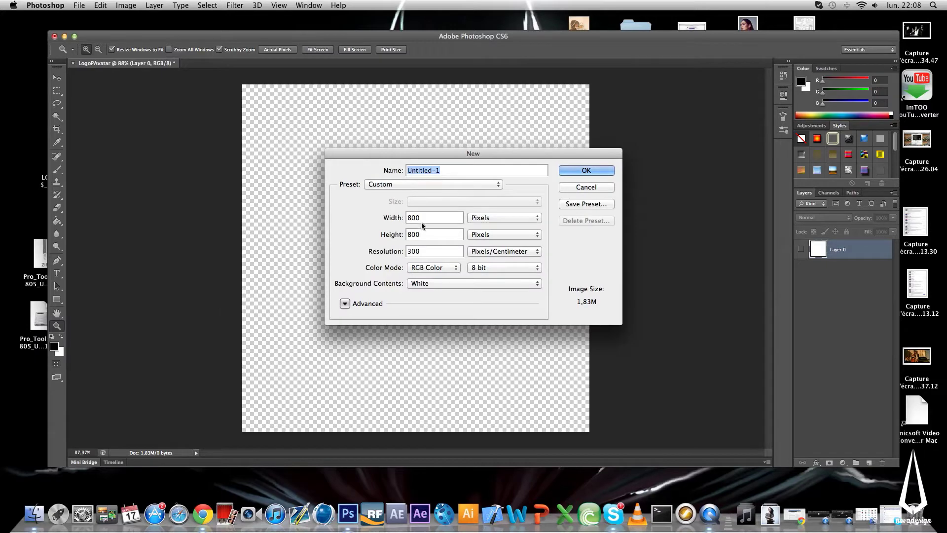
click(573, 187)
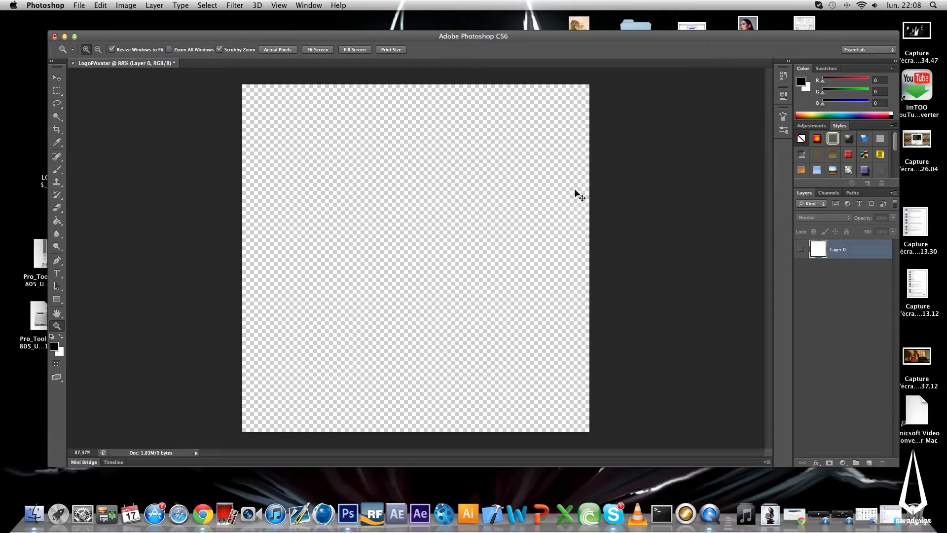
Browse to Design > Tuto-Making > De A à Z EP.2 – L'avatar in the Open dialog
click(79, 5)
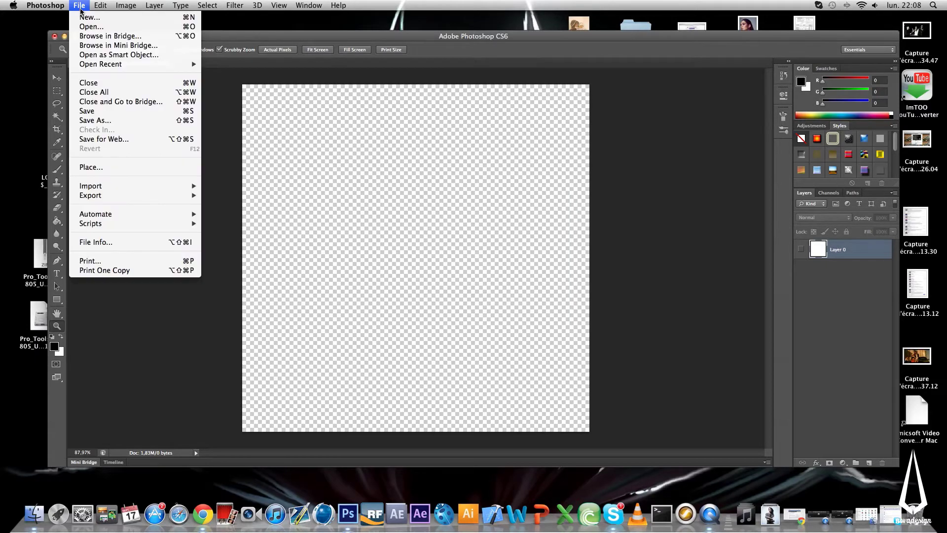
click(91, 26)
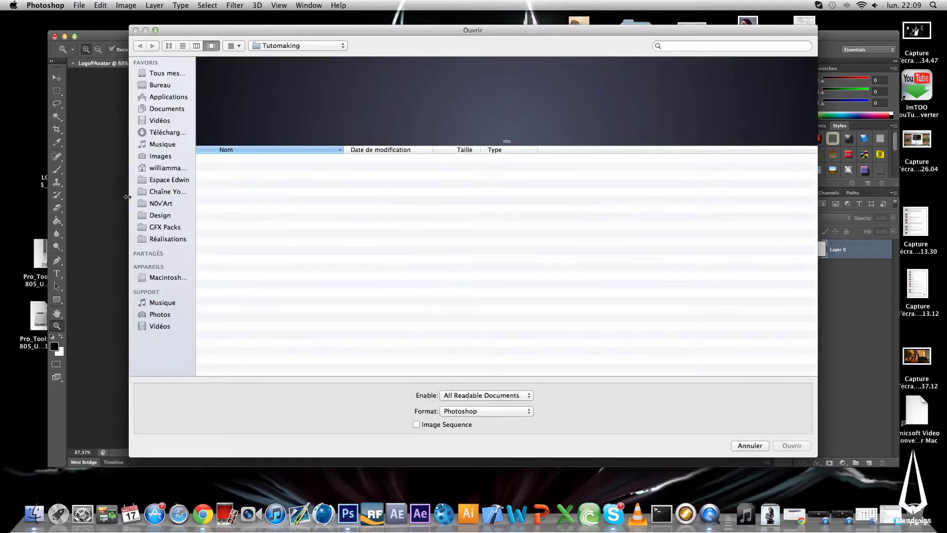
click(165, 216)
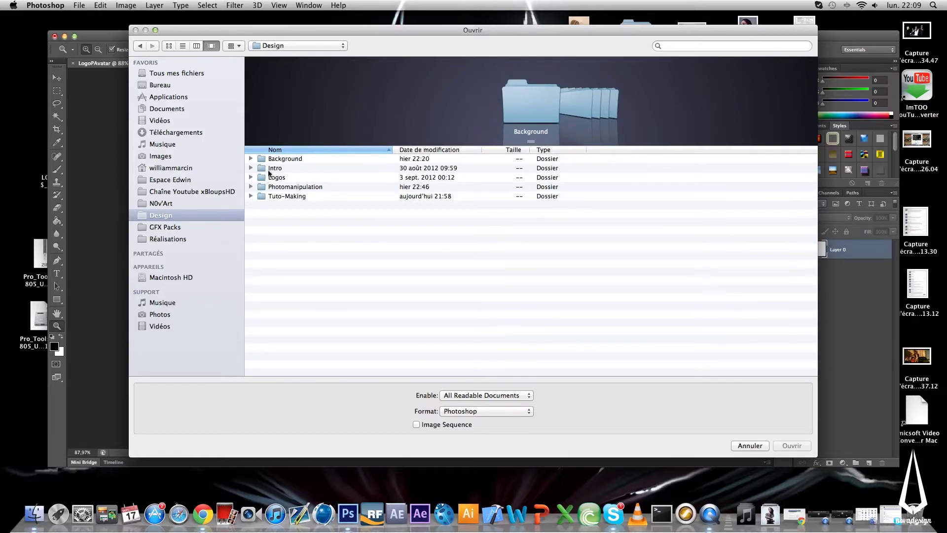
double_click(282, 197)
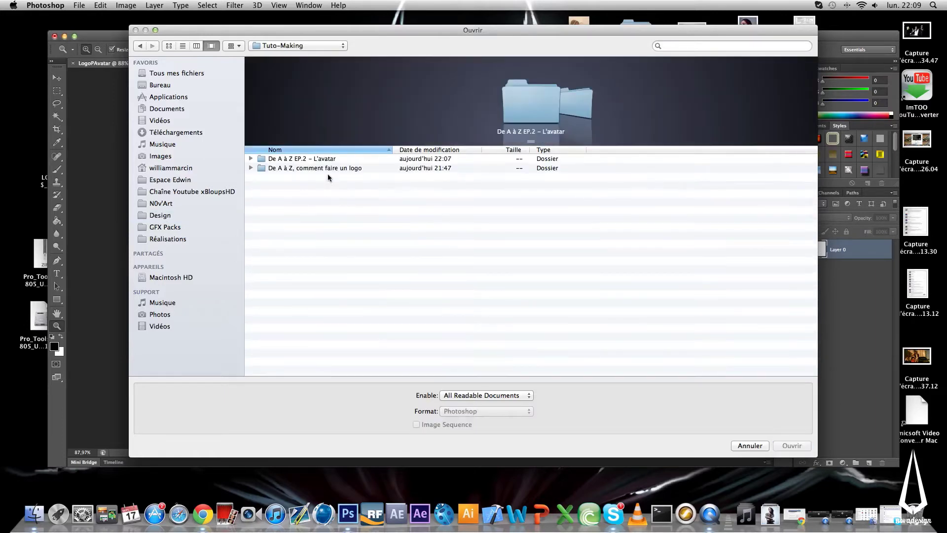
double_click(317, 160)
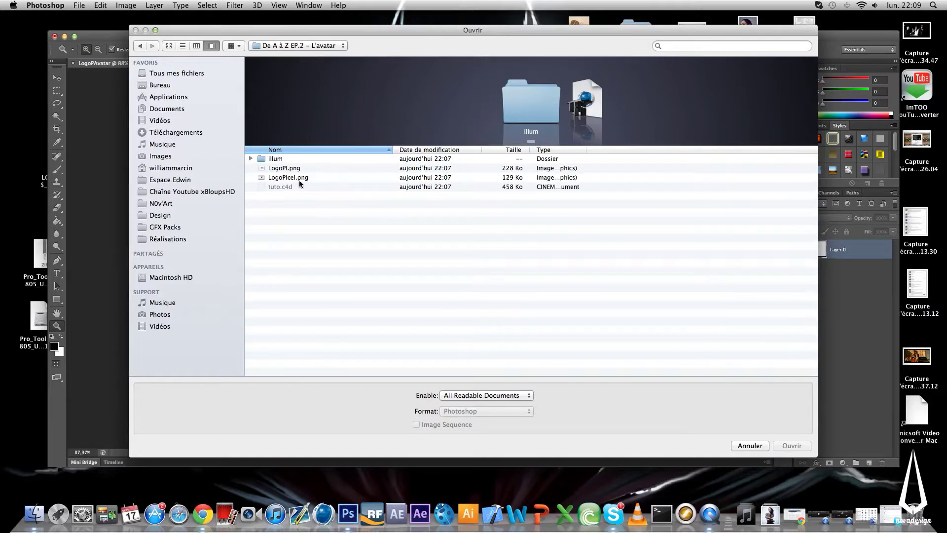
Open LogoPIcel.png and LogoPI.png together, discarding both embedded colour profiles
click(289, 178)
shift+click(292, 168)
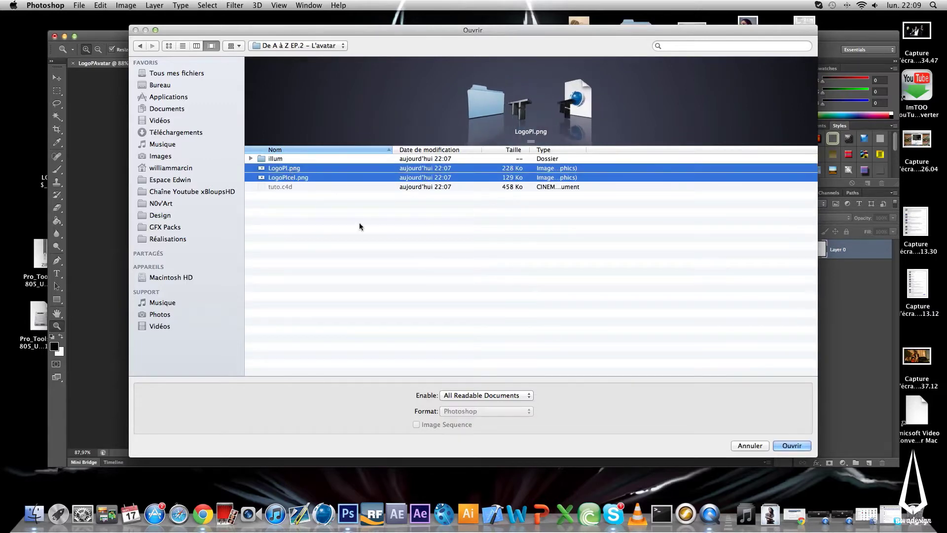
click(789, 445)
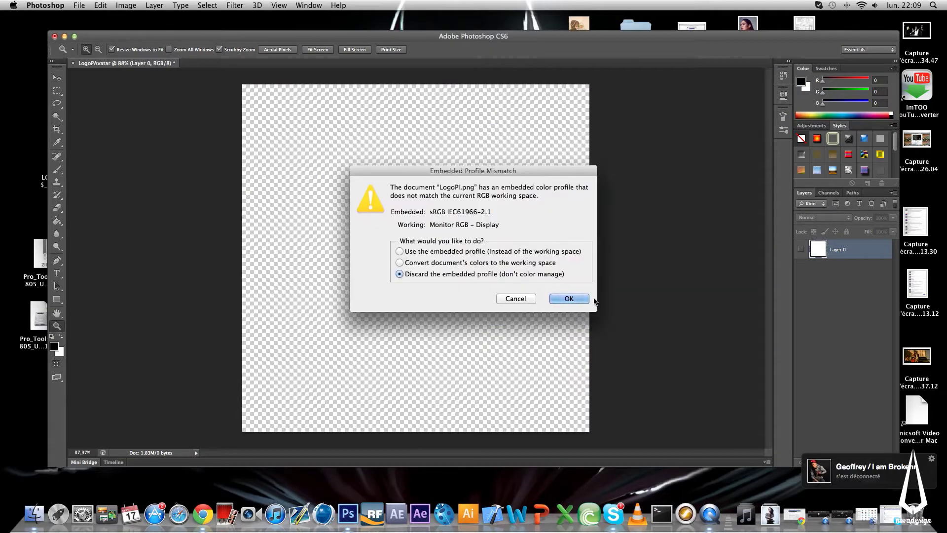
click(562, 300)
click(567, 298)
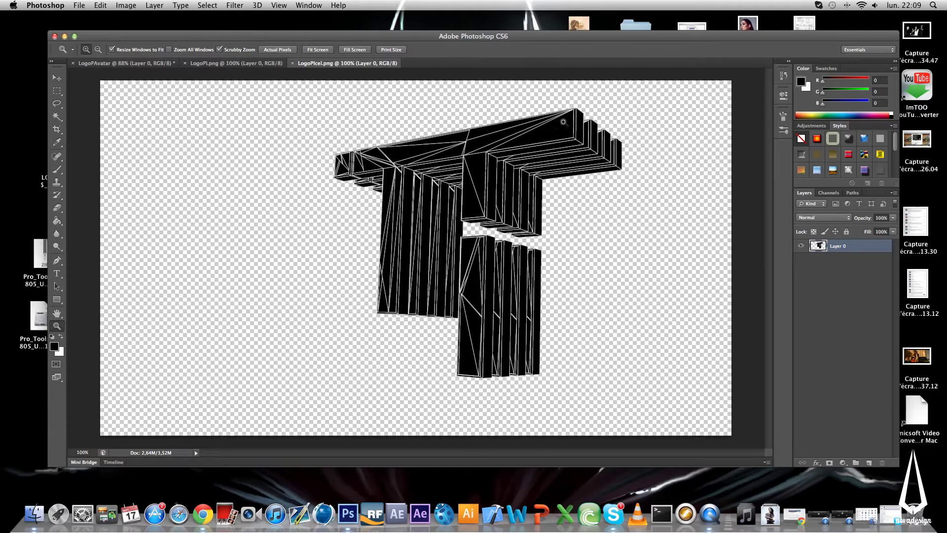
Drag the LogoPIcel line art with the Move tool into LogoPI.png as Layer 1
drag(549, 125, 571, 121)
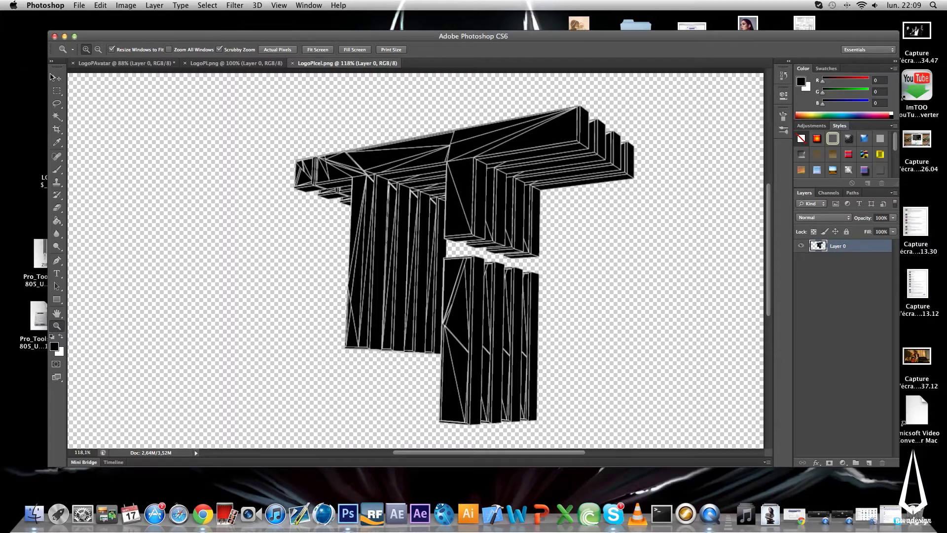
click(54, 78)
drag(514, 165, 509, 186)
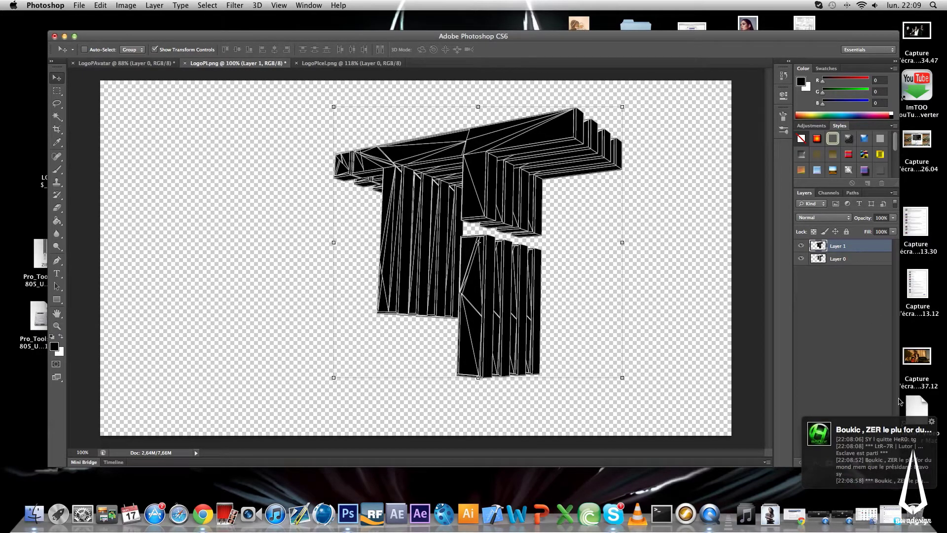
drag(646, 36, 622, 49)
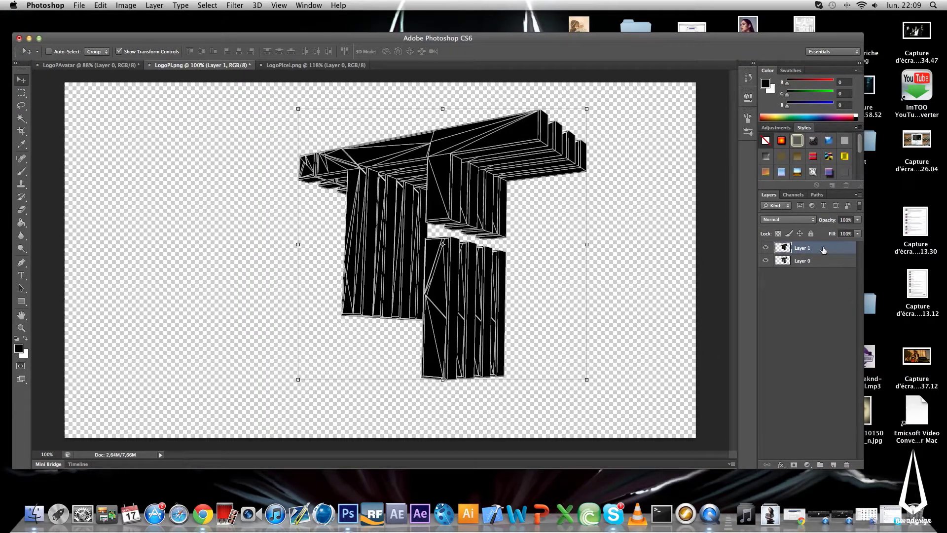
Duplicate Layer 1 twice and set Layer 1 to Screen at 79% opacity
key(super+j)
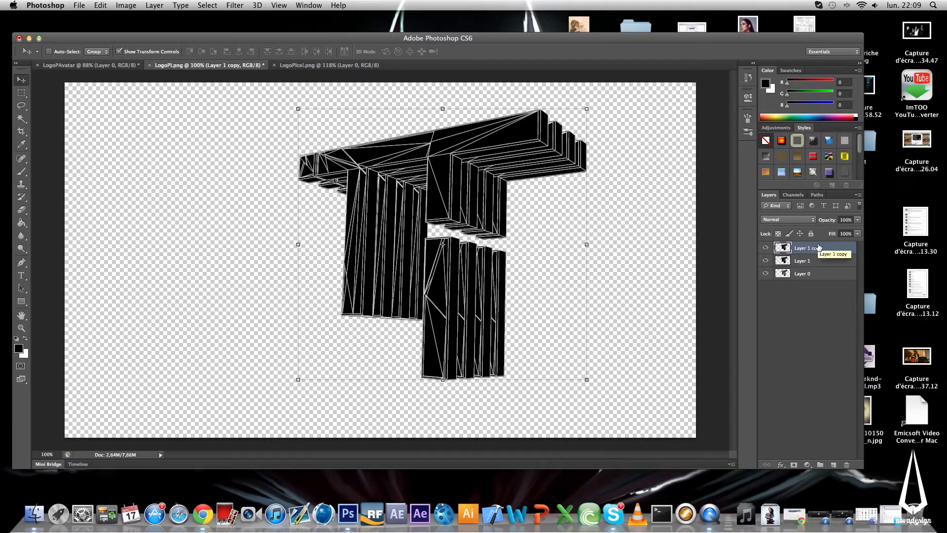
key(super+j)
click(809, 273)
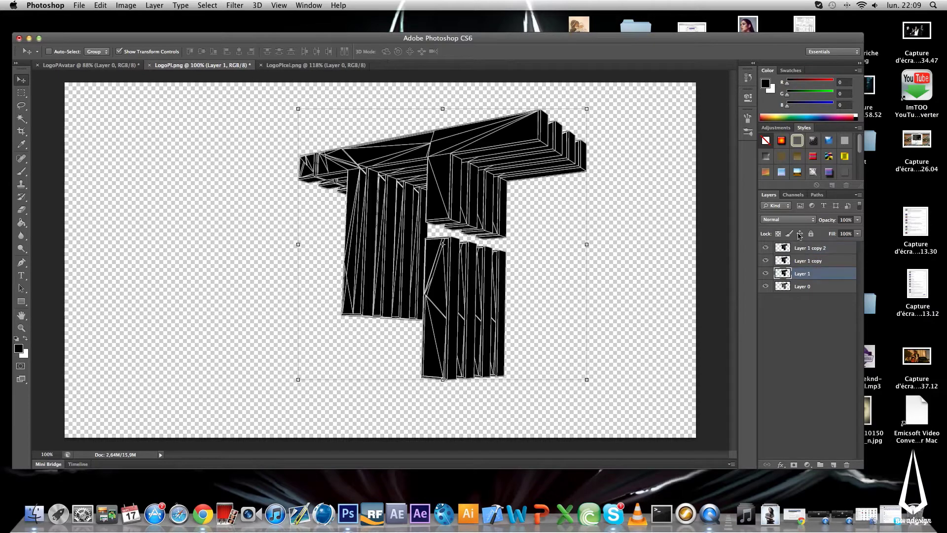
click(785, 219)
click(783, 283)
click(857, 219)
click(845, 230)
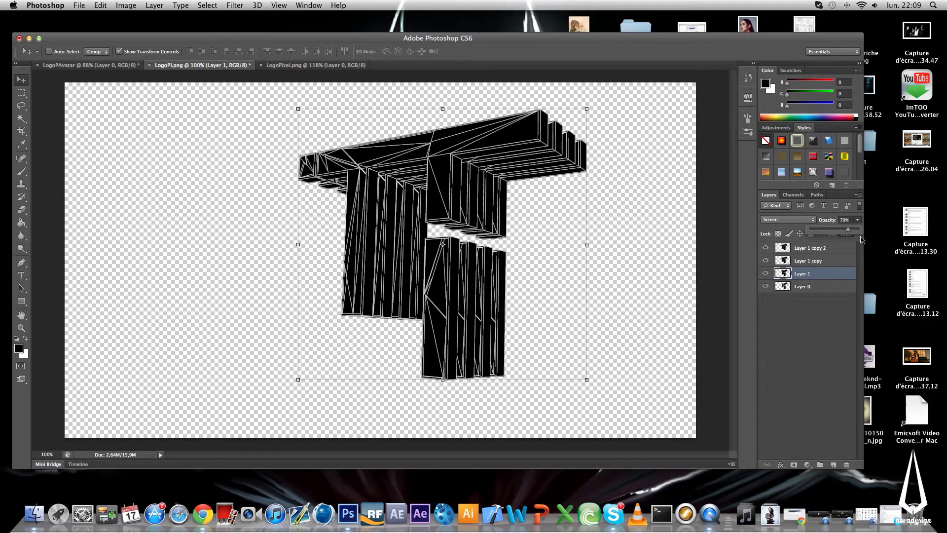
click(857, 234)
Set both Layer 1 copies to Color Dodge, then delete Layer 1 copy 2
click(817, 261)
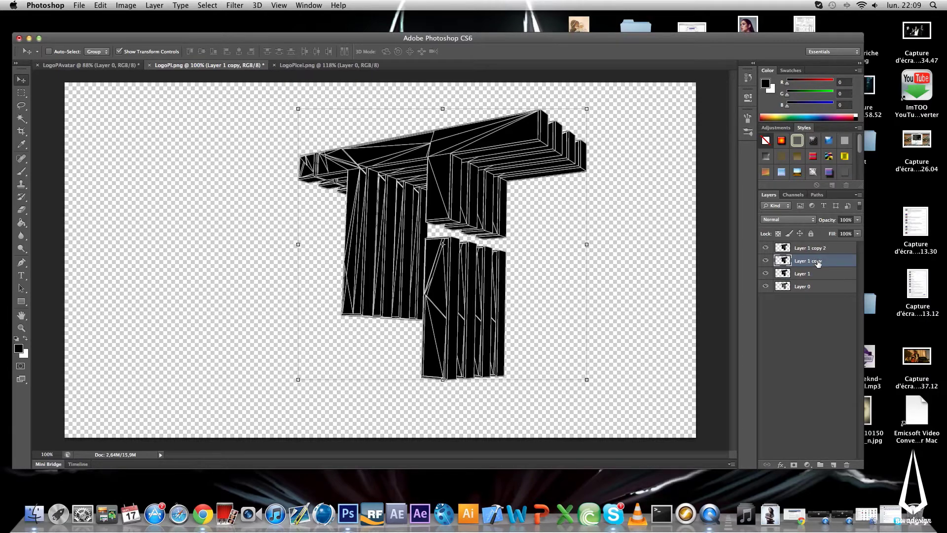
click(800, 221)
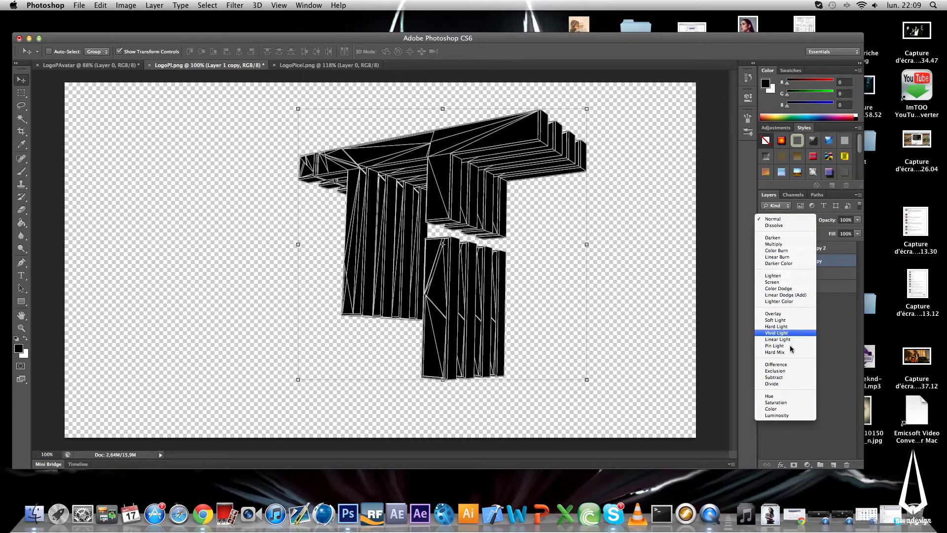
click(786, 290)
click(813, 247)
click(800, 220)
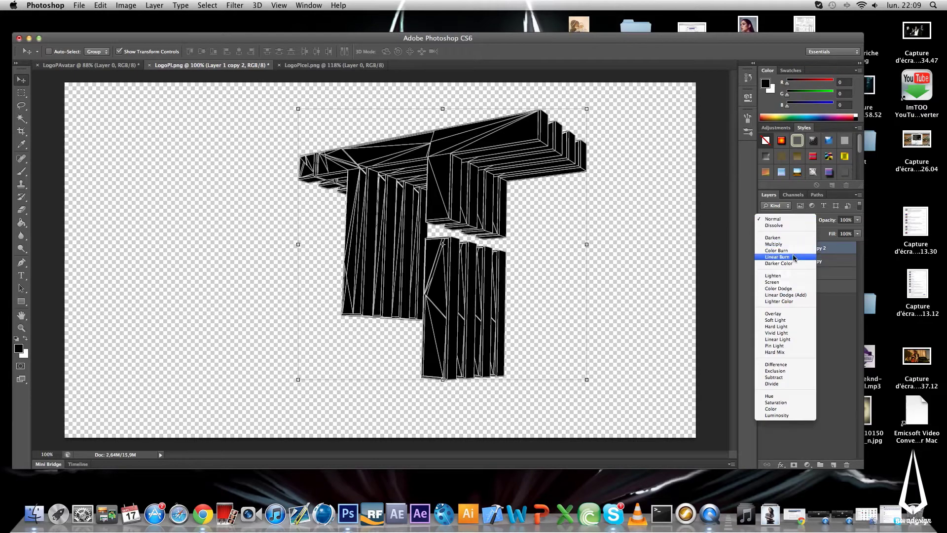
click(788, 290)
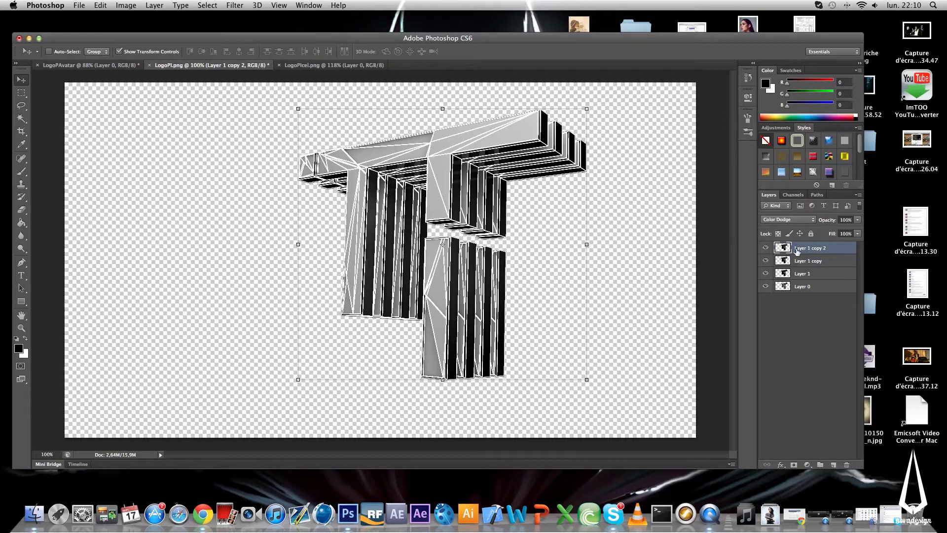
key(BackSpace)
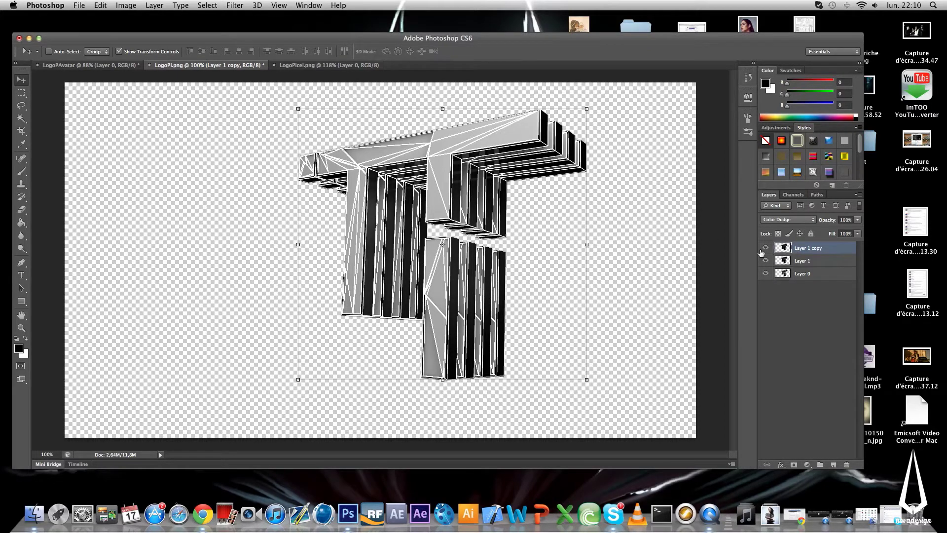
Lower Layer 1 copy to 55% opacity, and Layer 1 to 47% opacity and 51% fill
click(857, 220)
drag(857, 230, 824, 245)
click(838, 260)
click(857, 233)
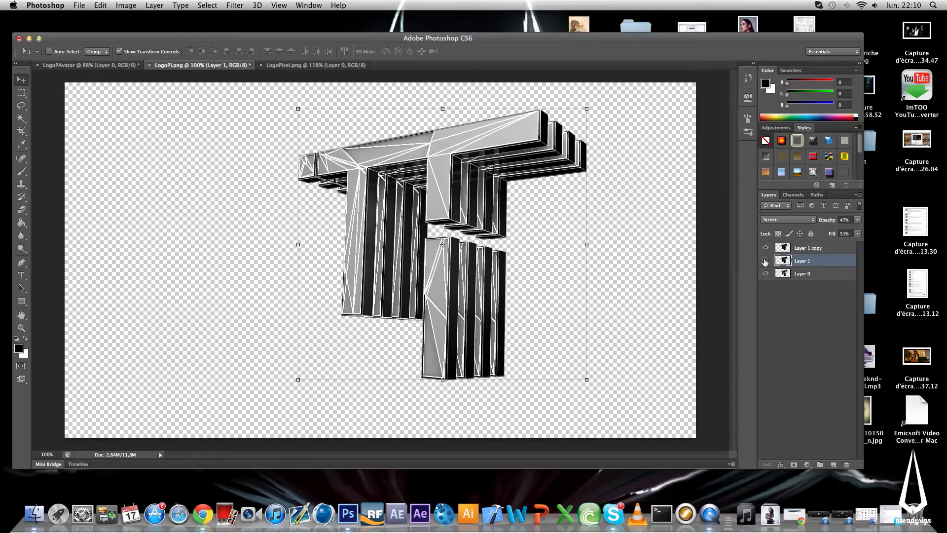
click(765, 261)
Toggle Layer 1's visibility to compare, leave it shown, and select Layer 1 copy
click(765, 261)
click(765, 261)
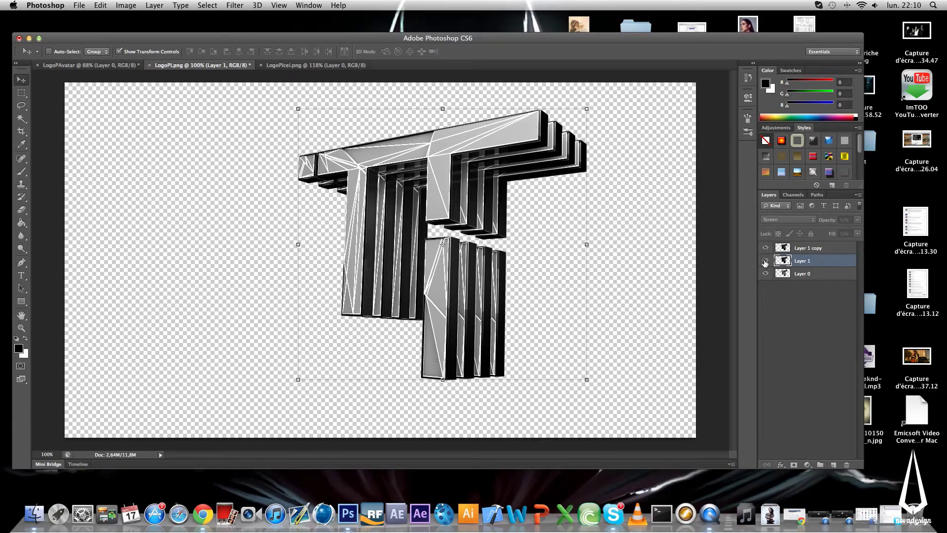
click(765, 261)
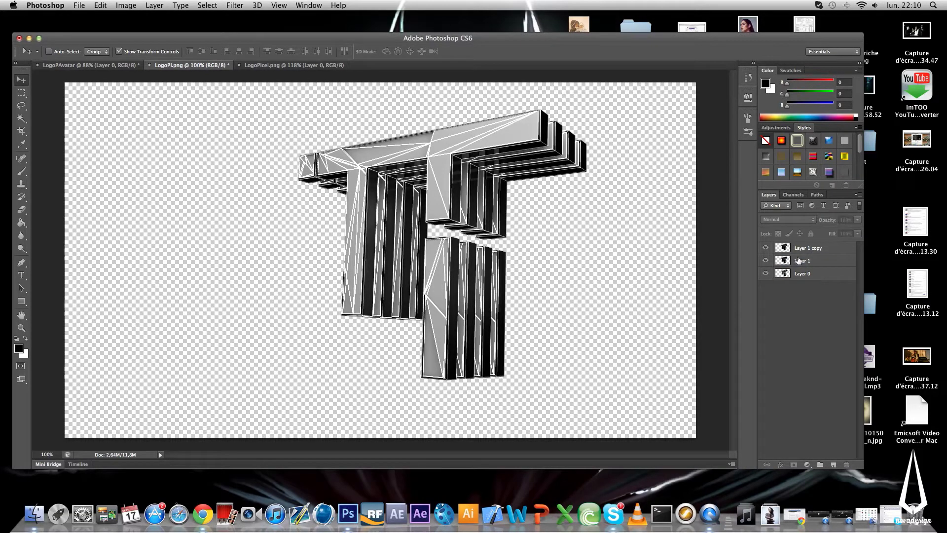
click(799, 251)
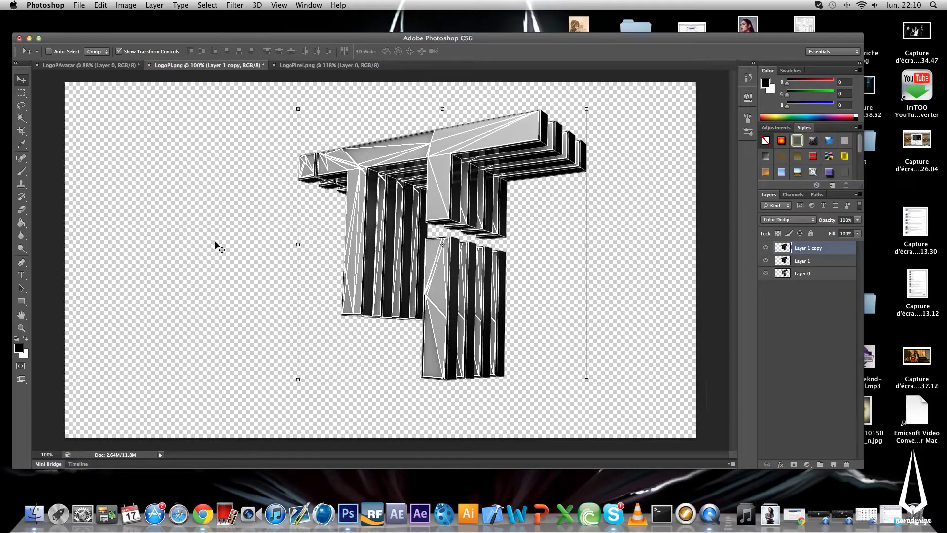
click(22, 327)
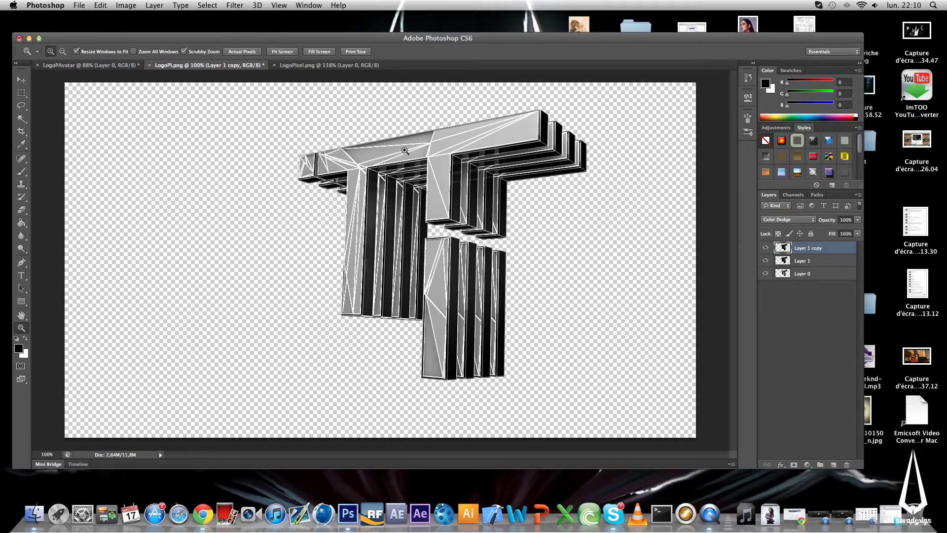
Add a new empty Layer 2 above Layer 0
drag(405, 151, 468, 155)
click(812, 278)
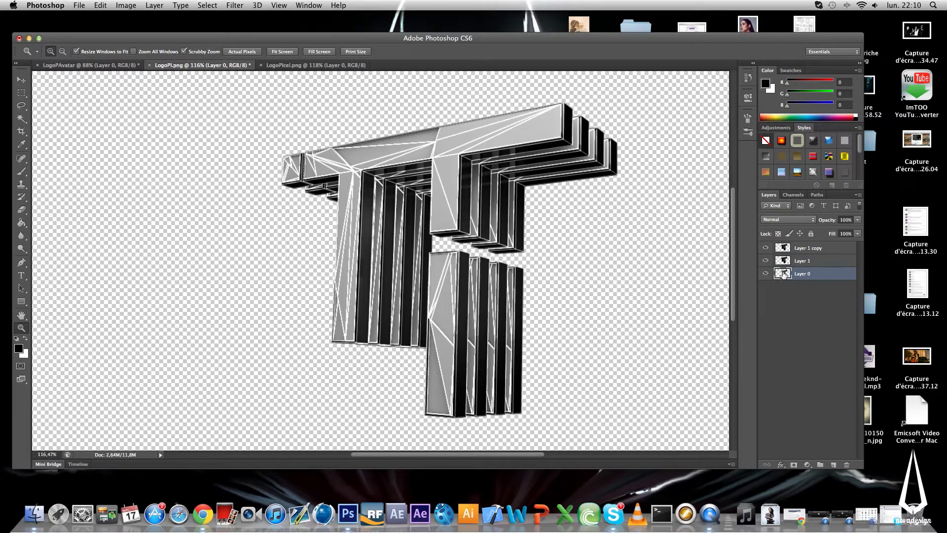
click(834, 464)
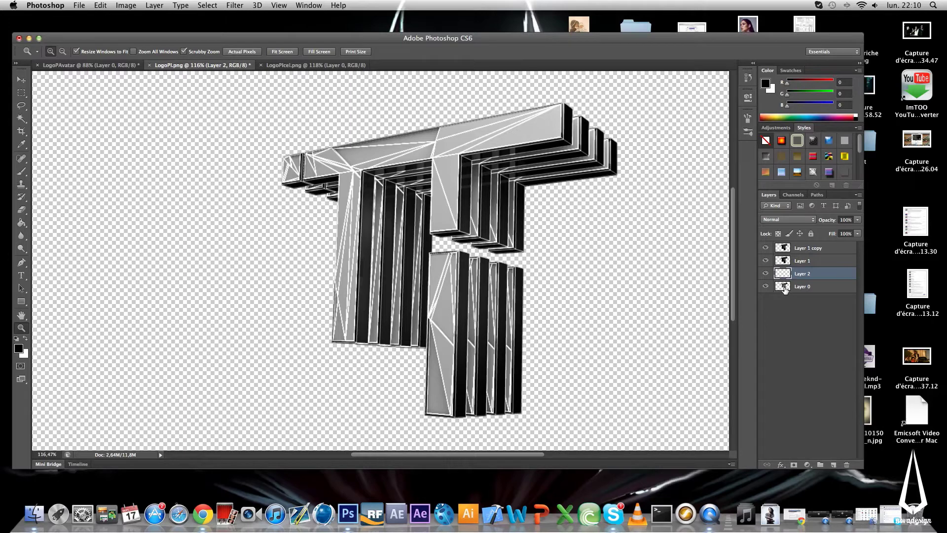
Load Layer 0's logo outline as a selection on Layer 2 and choose the Gradient Tool
click(800, 287)
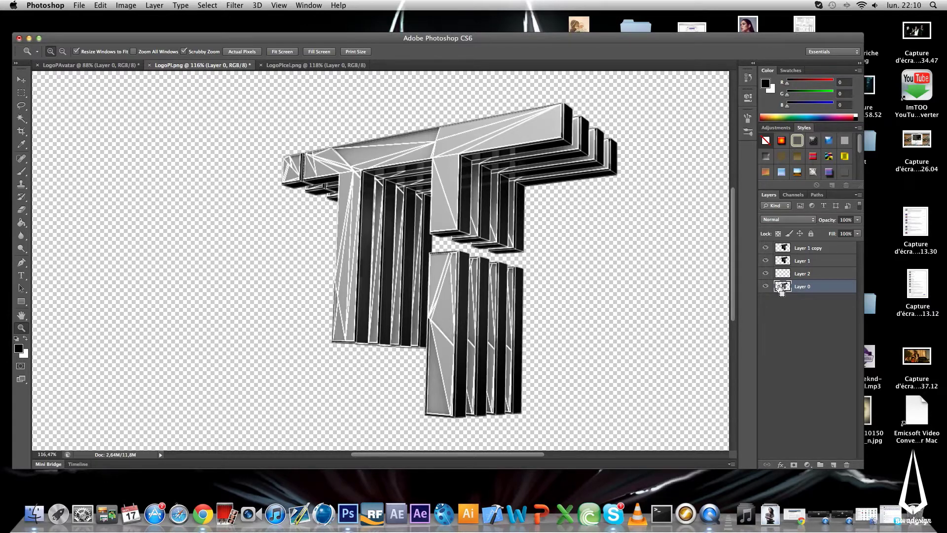
super+click(781, 287)
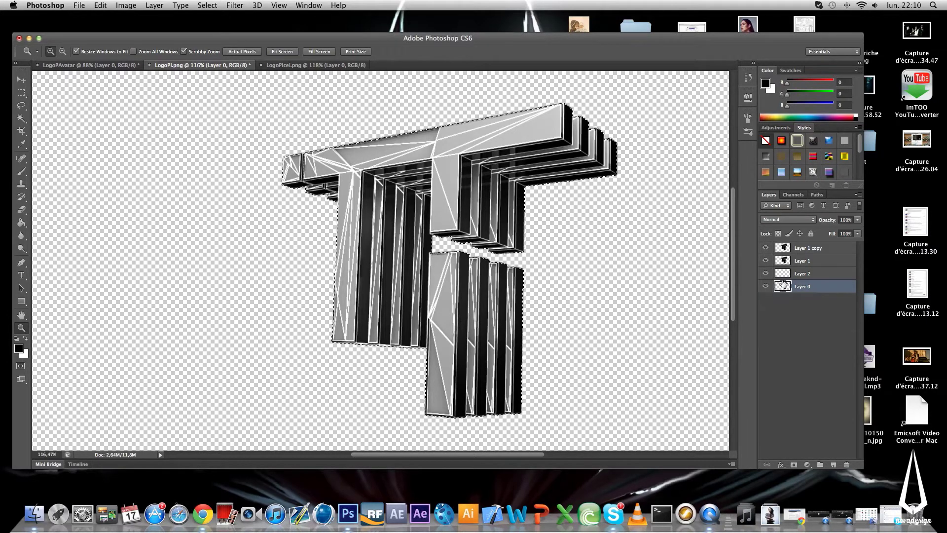
click(784, 274)
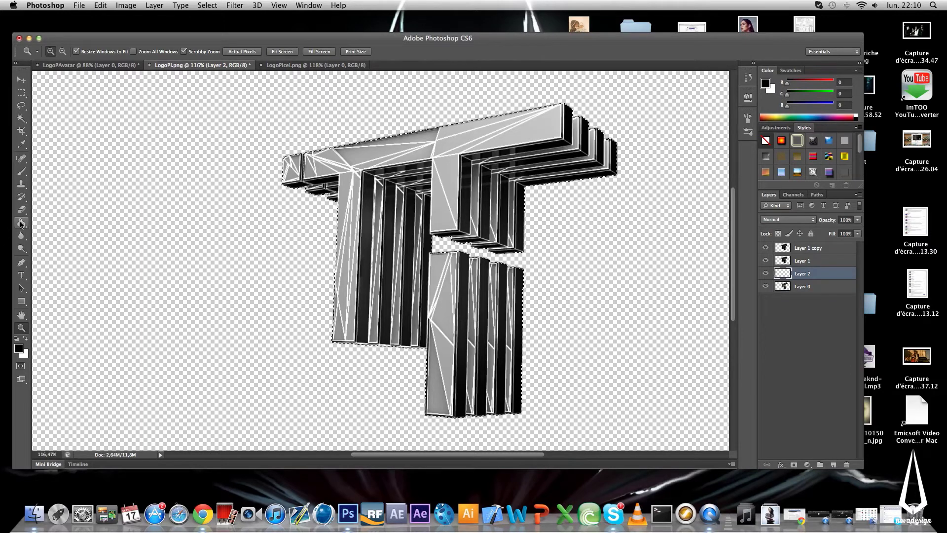
click(21, 224)
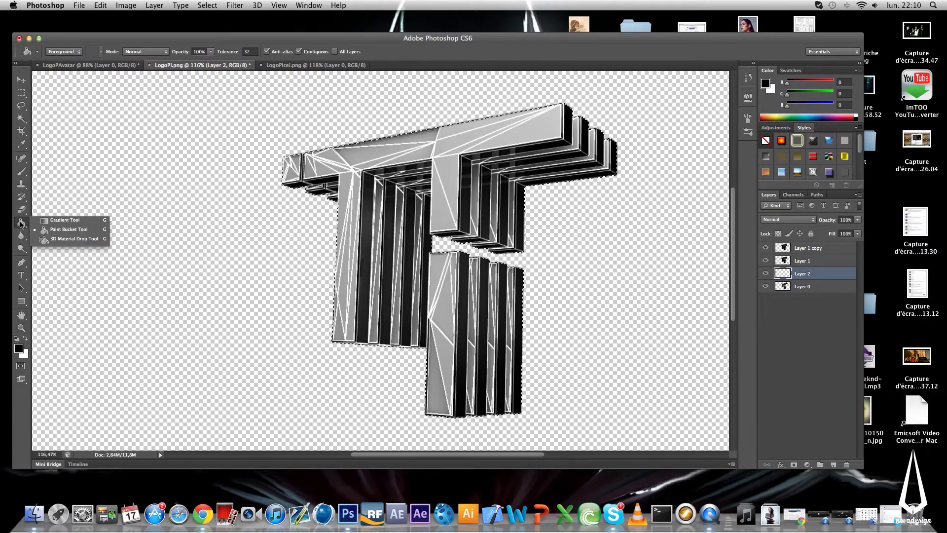
click(53, 221)
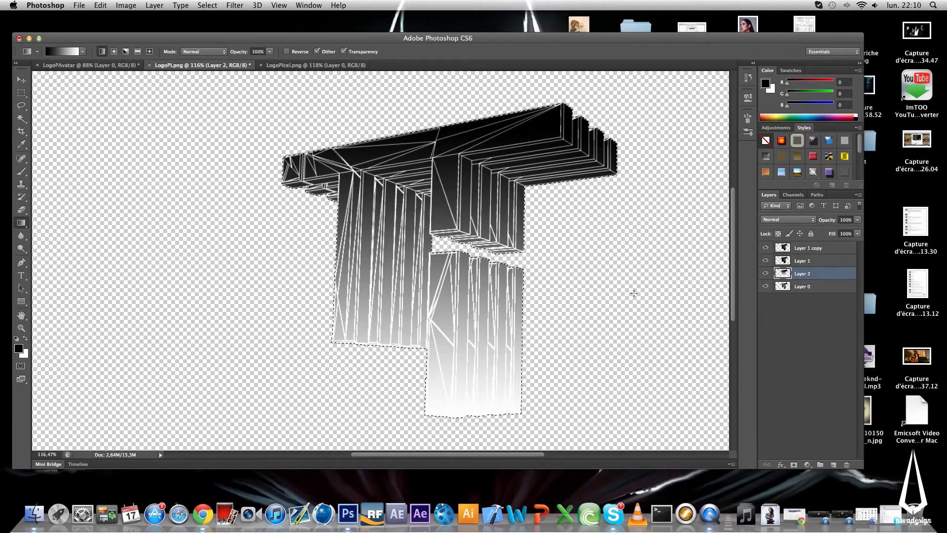
Reverse the gradient to white-to-black and set Layer 2 to Overlay
key(super+i)
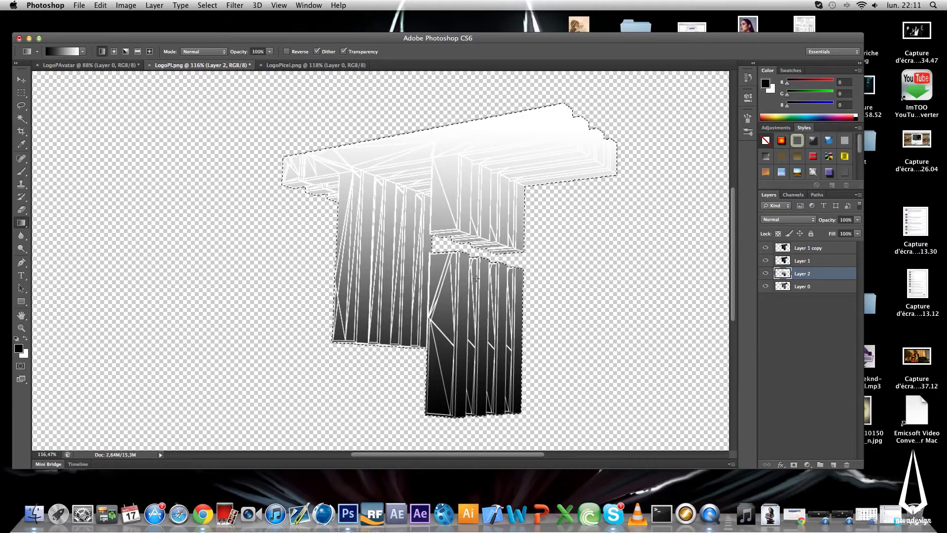
click(784, 219)
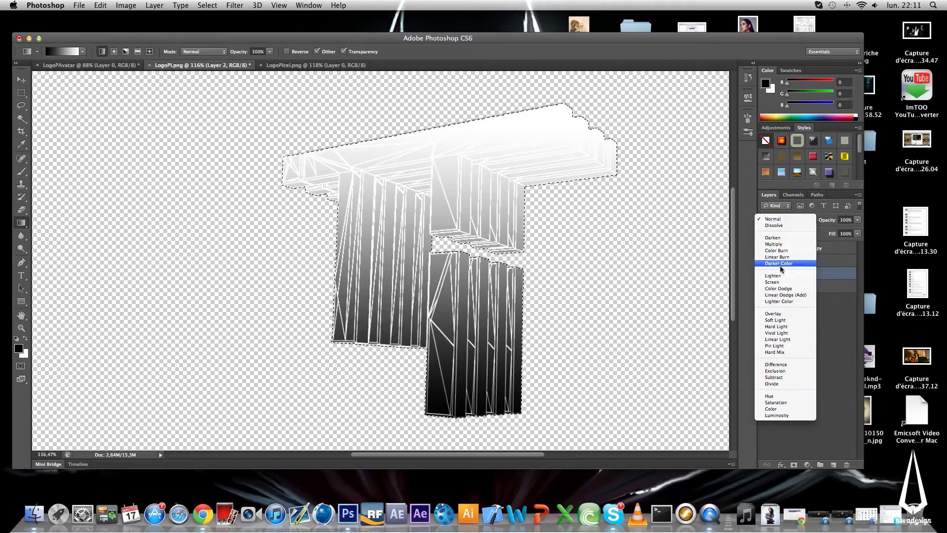
click(776, 314)
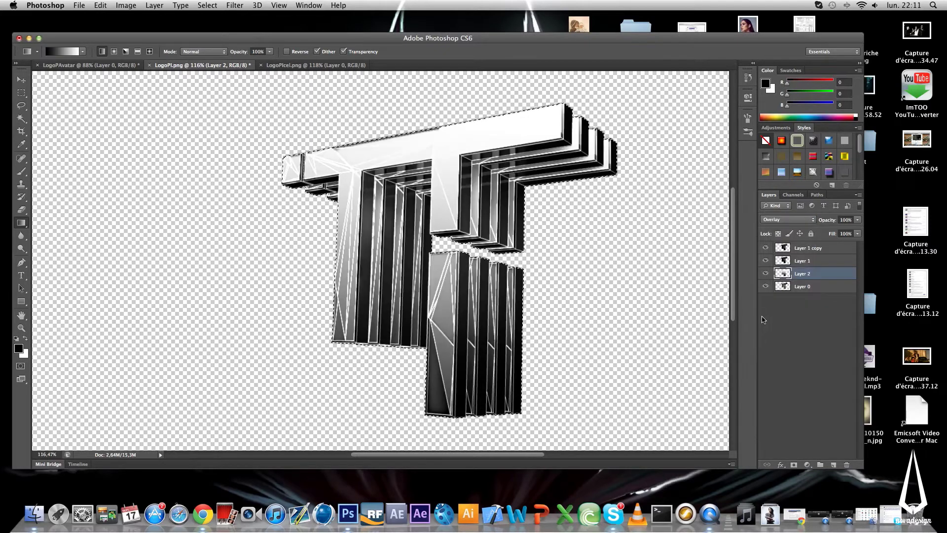
Compare Screen, Color Dodge and Soft Light for Layer 2, then keep Overlay
click(784, 219)
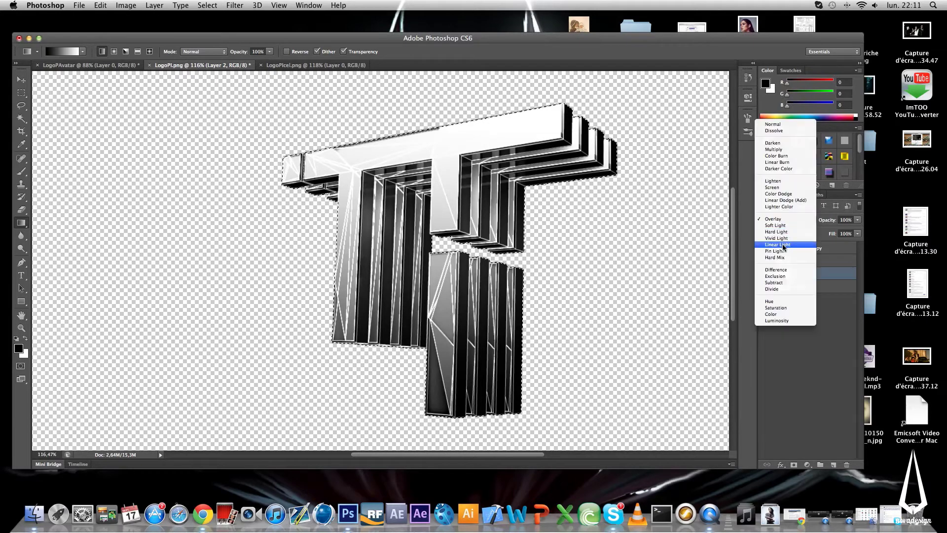
click(771, 189)
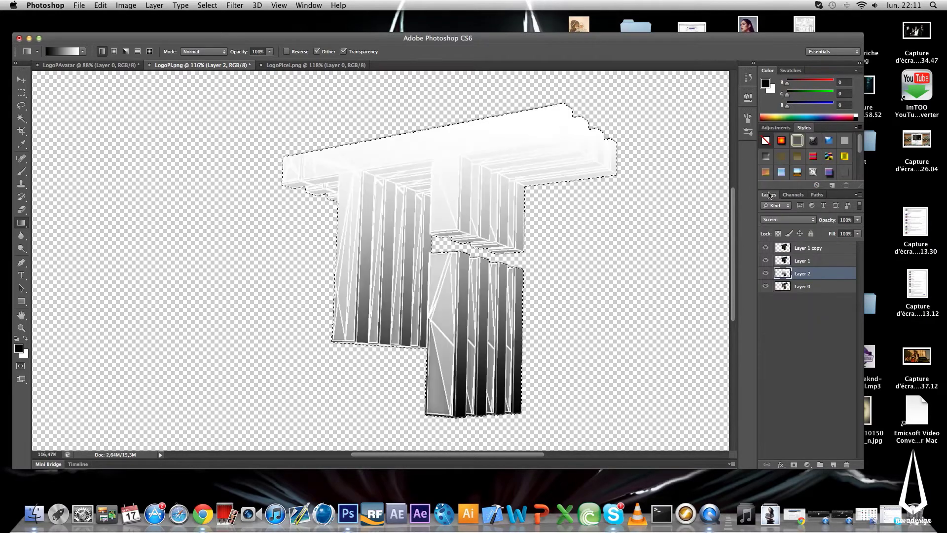
click(786, 222)
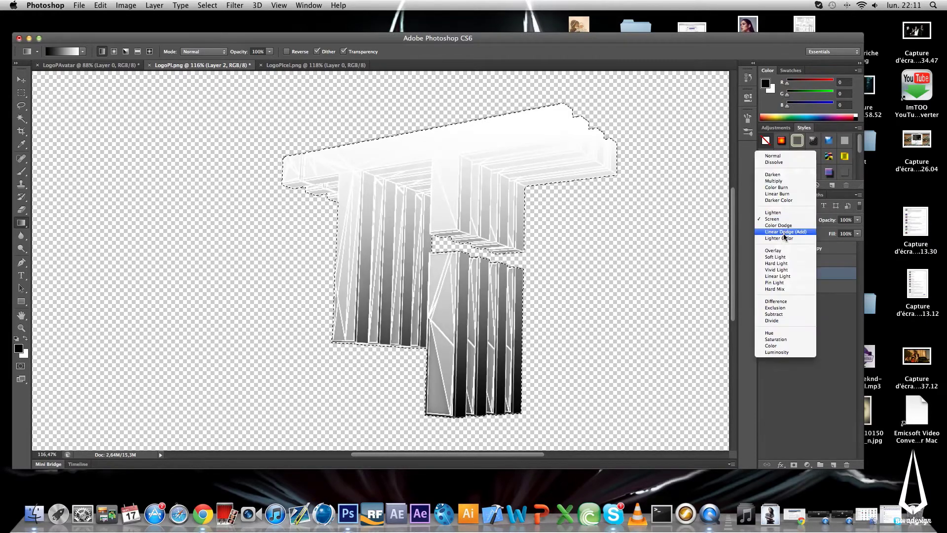
click(788, 235)
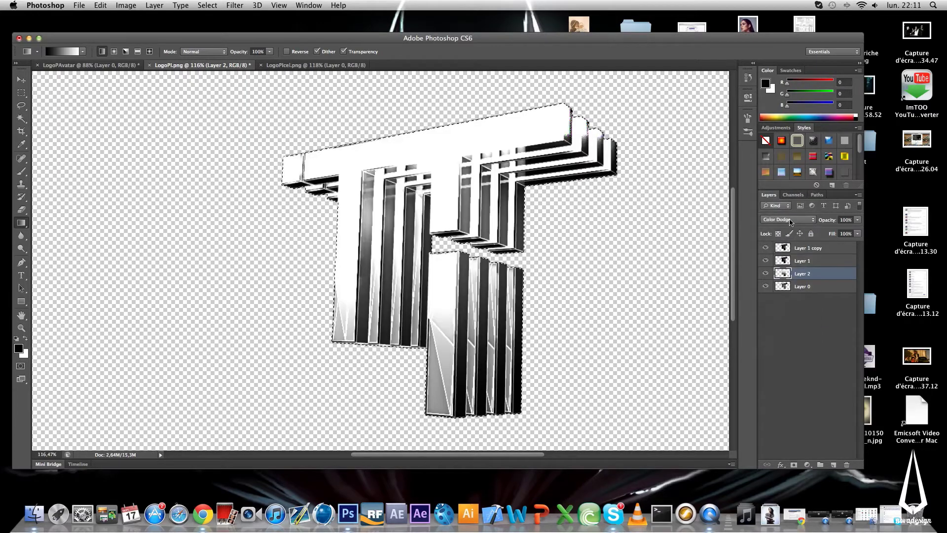
click(787, 220)
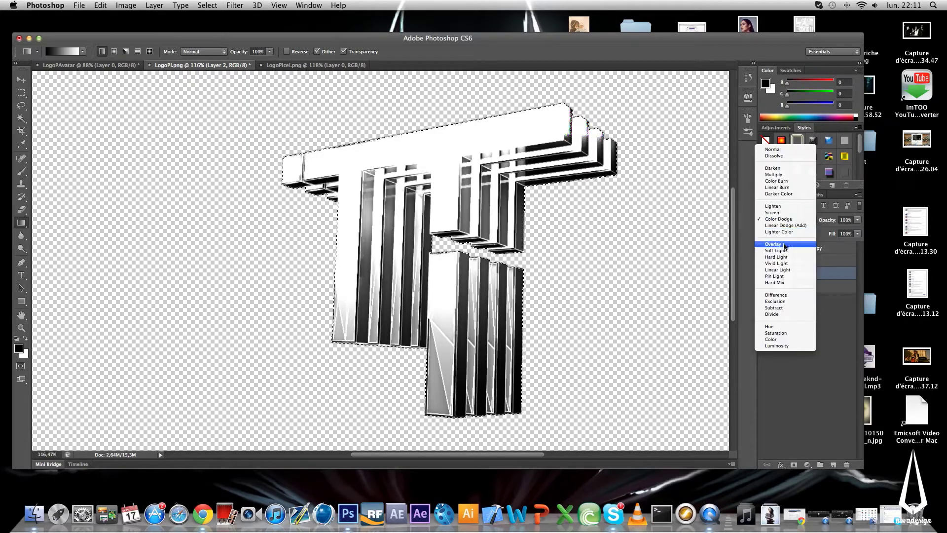
click(785, 250)
click(785, 222)
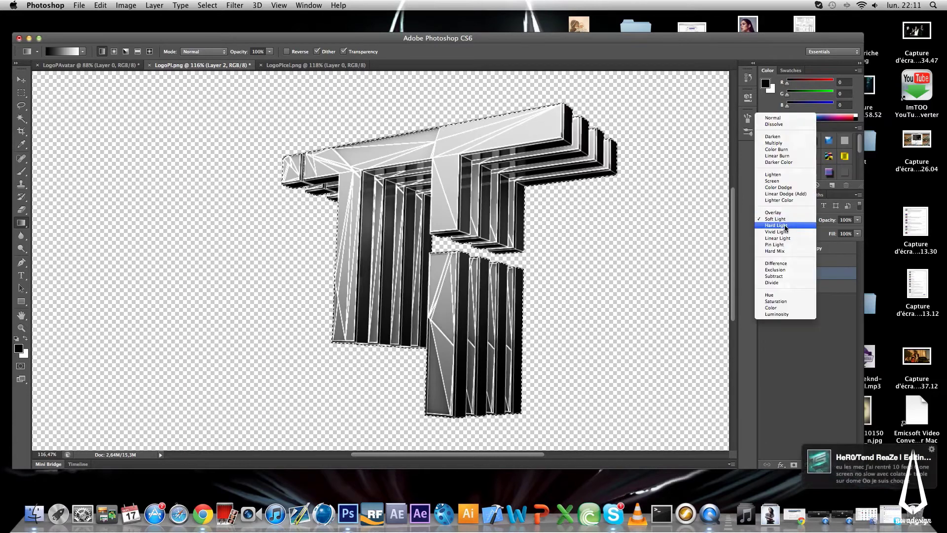
click(784, 213)
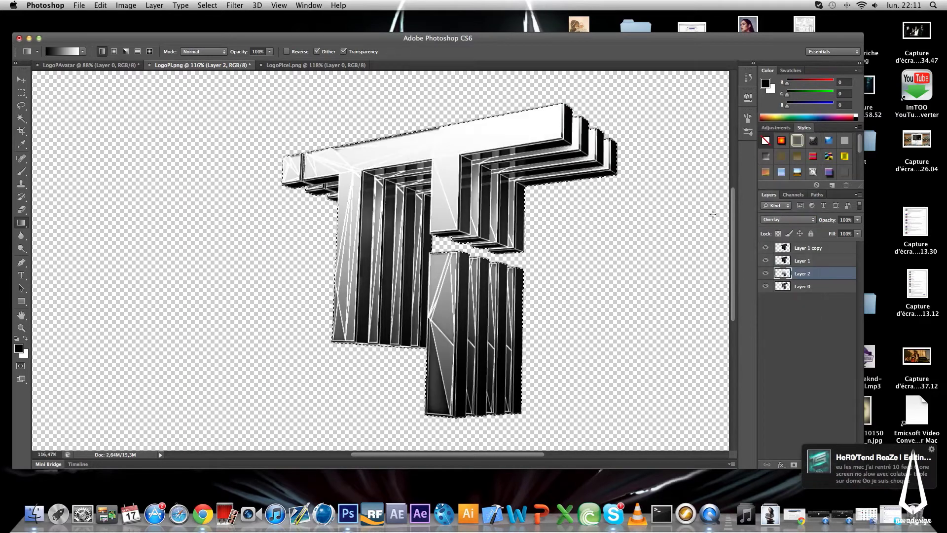
Deselect, add an empty Layer 3 above Layer 2, and load Layer 2's logo outline selection
click(784, 305)
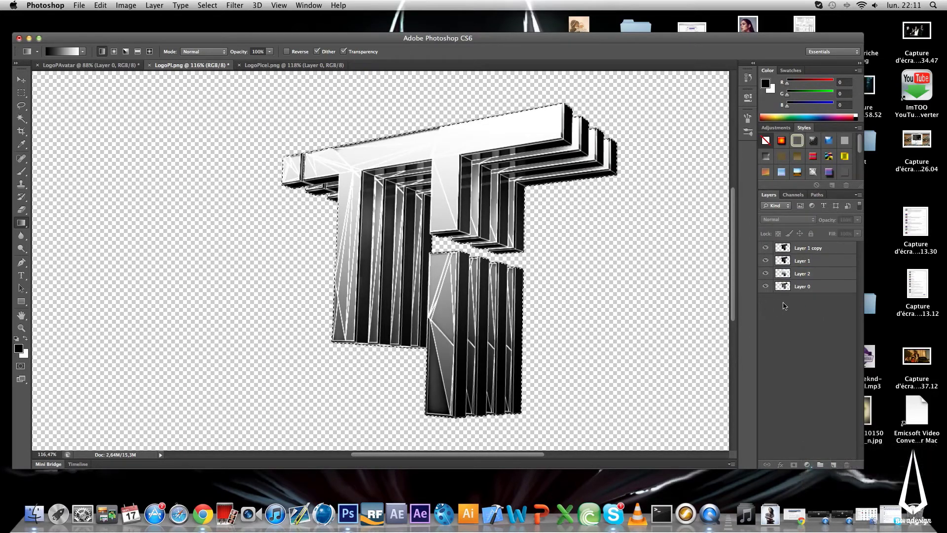
key(super+d)
click(794, 270)
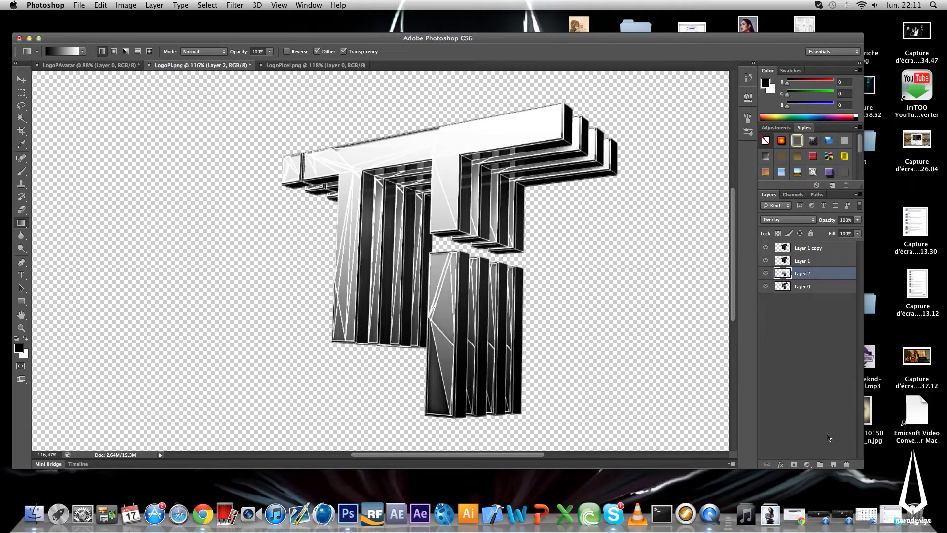
click(833, 465)
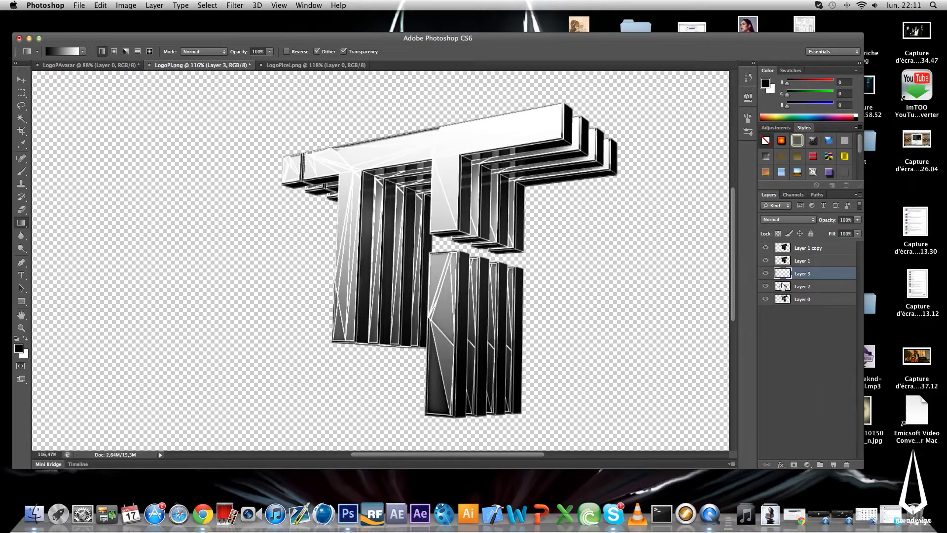
super+click(783, 285)
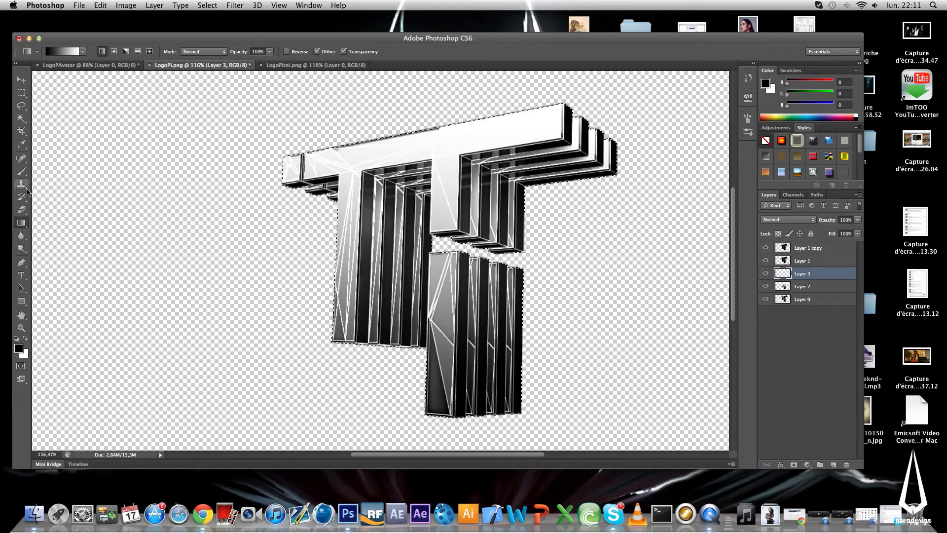
Fill Layer 3's logo selection with the Spectrum preset gradient, dragged horizontally across the T
click(21, 209)
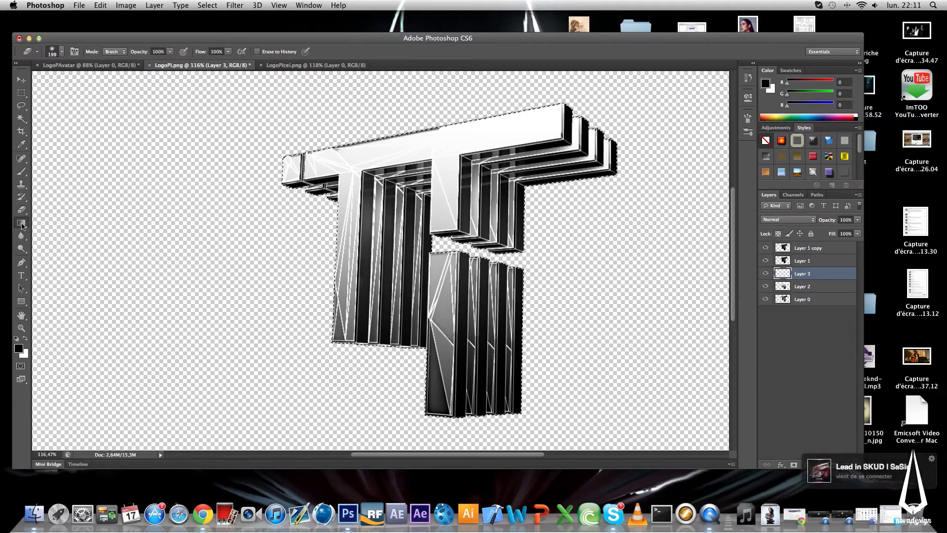
click(21, 222)
click(61, 52)
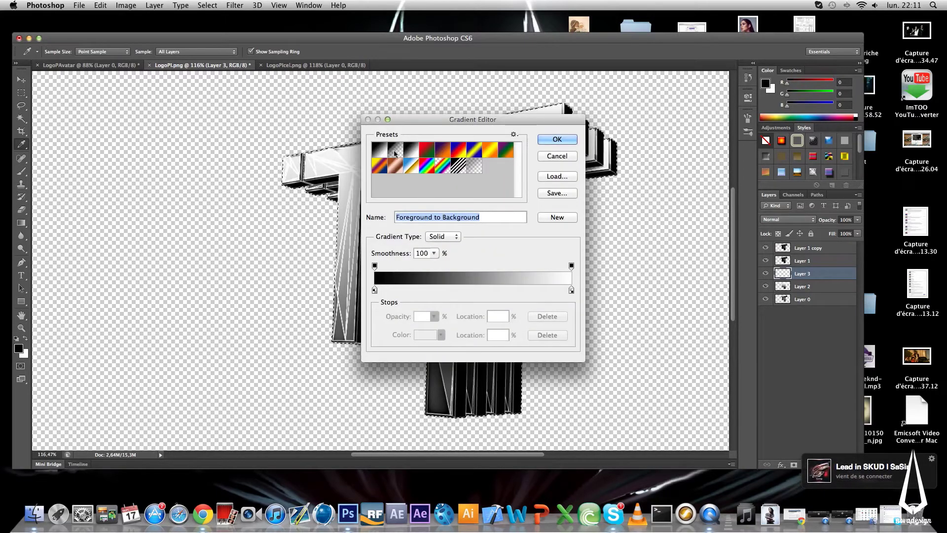
click(427, 165)
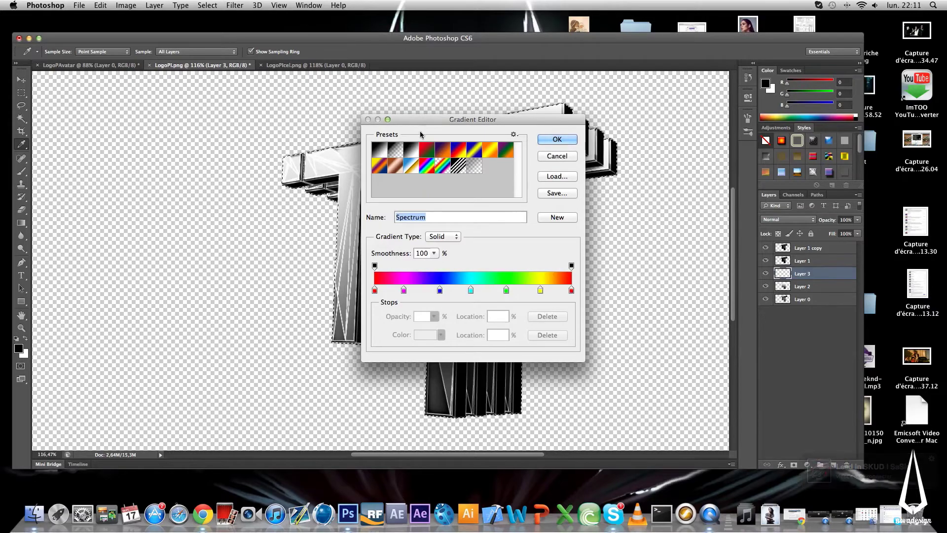
click(555, 141)
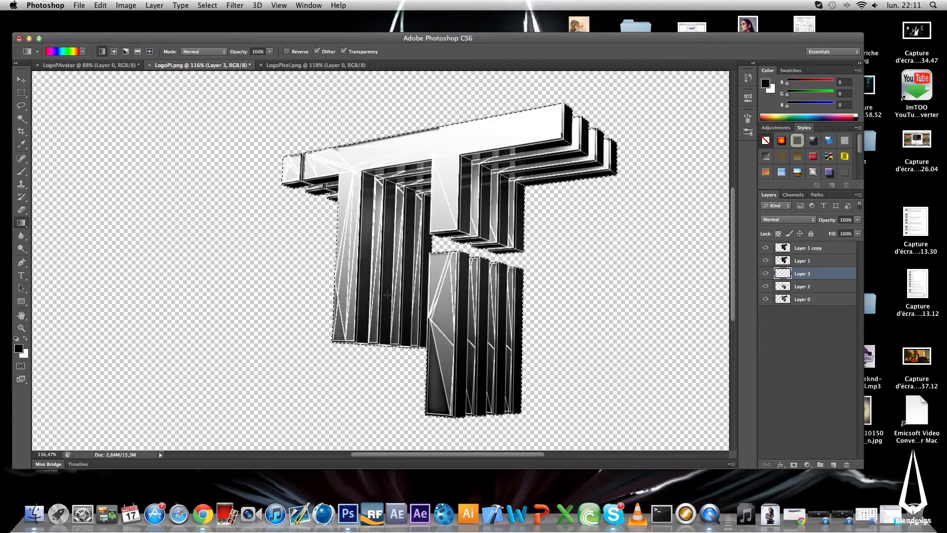
drag(429, 231, 521, 234)
Try Soft Light, Overlay and Screen blend modes on the rainbow Layer 3
click(794, 220)
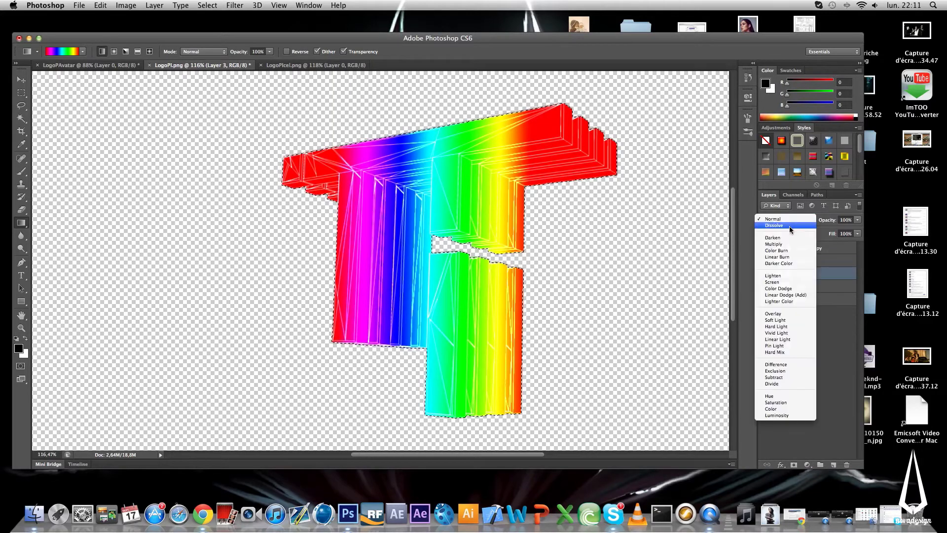
click(772, 320)
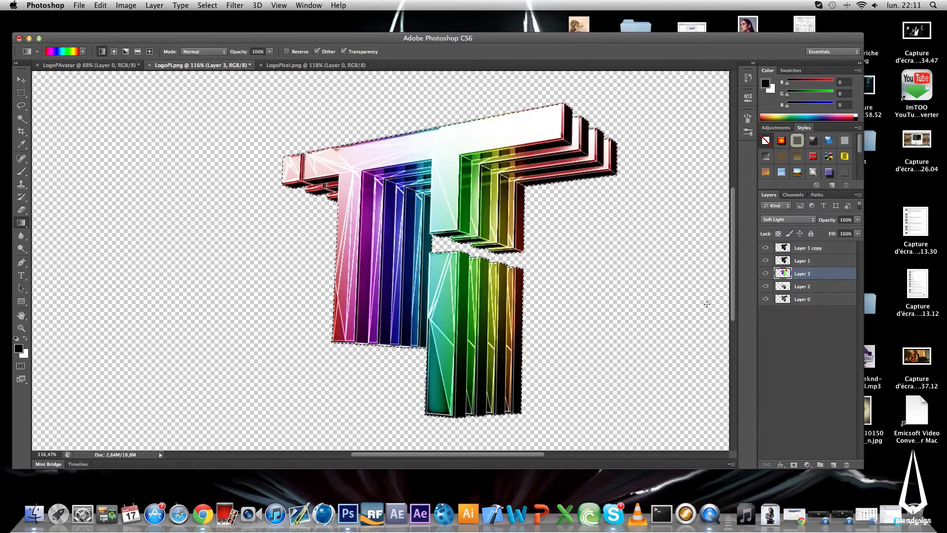
click(803, 218)
click(778, 214)
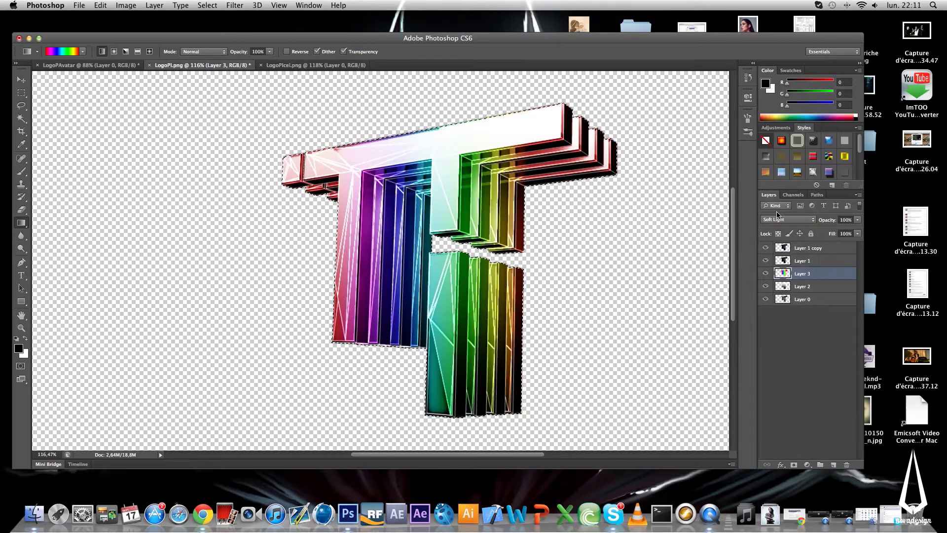
click(779, 219)
click(777, 213)
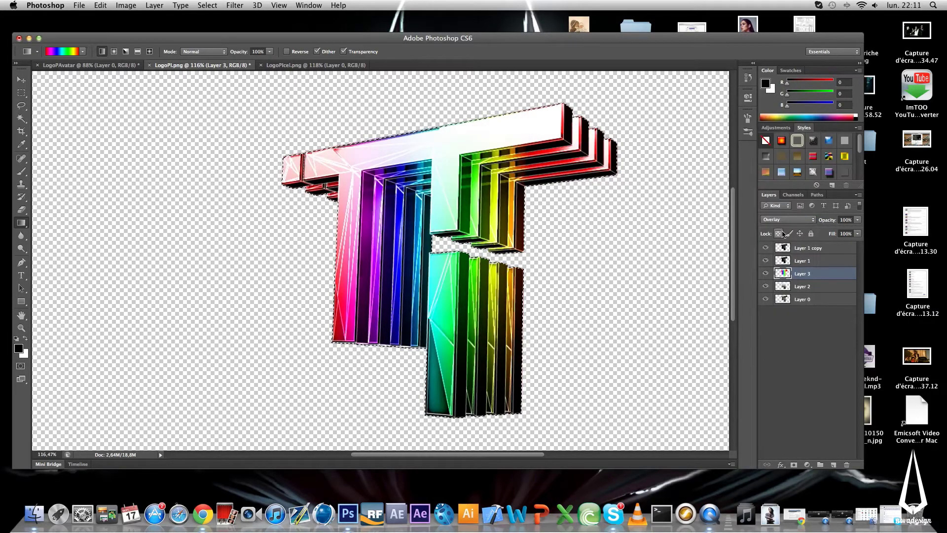
click(777, 224)
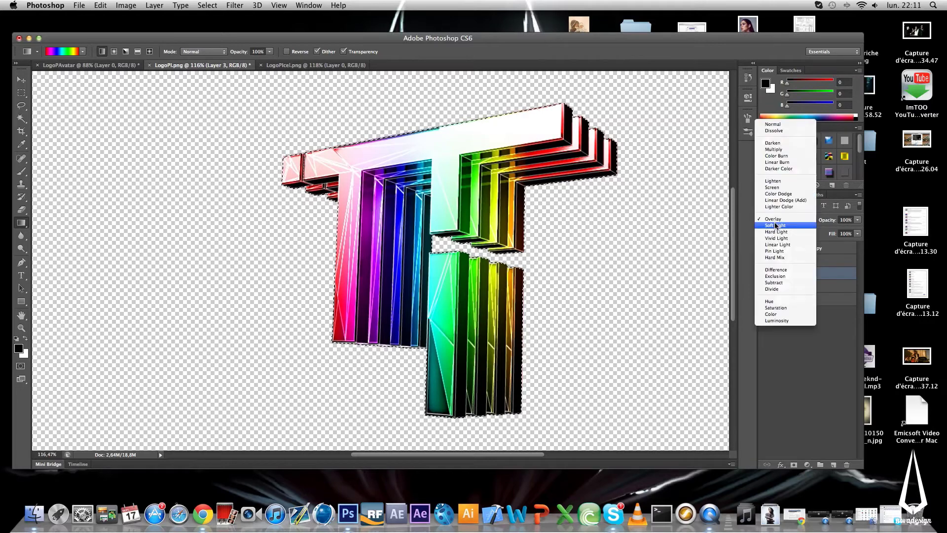
click(773, 191)
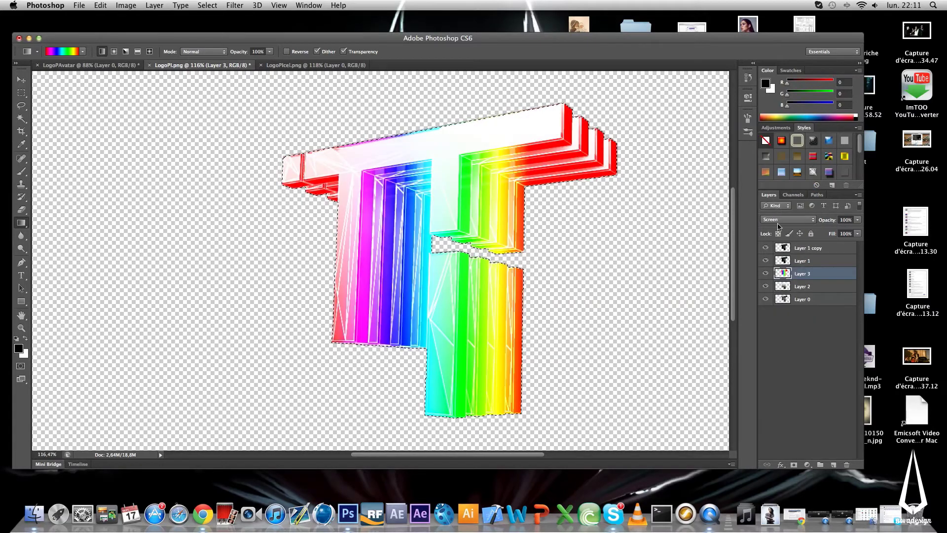
Try Color Dodge and Darken, settle on Overlay, and deselect the logo outline
click(777, 218)
click(777, 225)
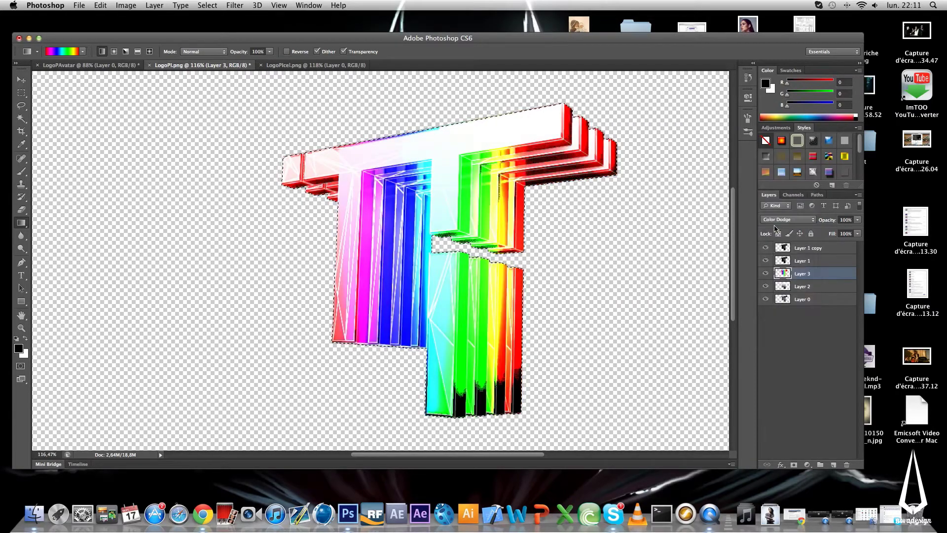
click(781, 228)
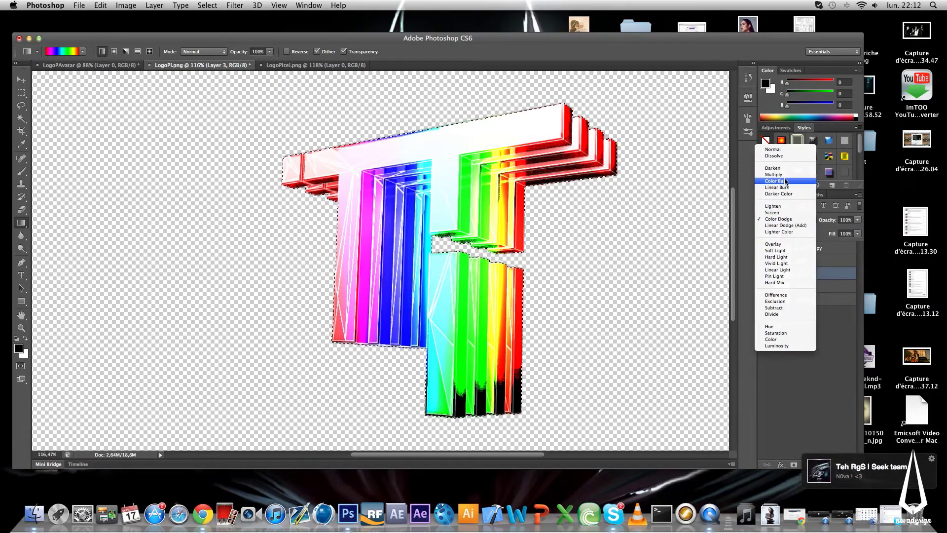
click(785, 175)
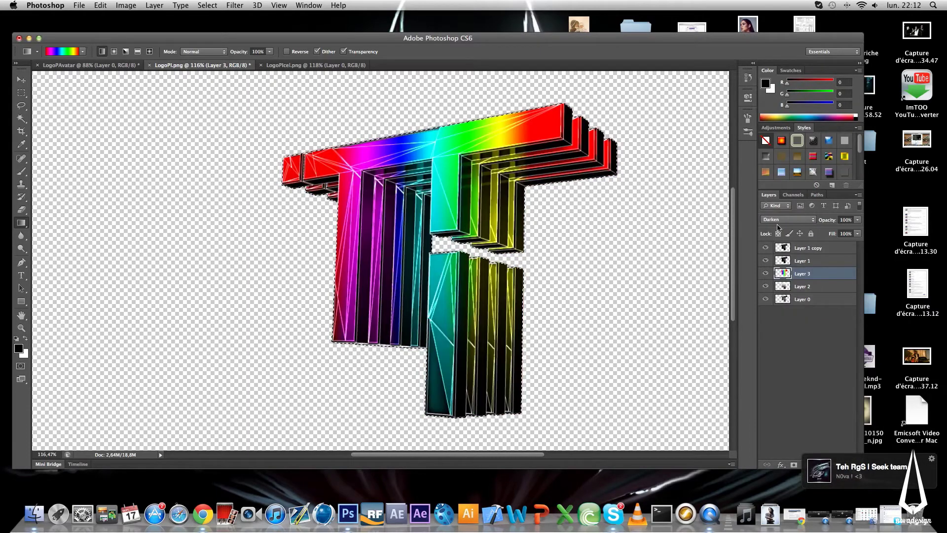
click(786, 222)
click(767, 295)
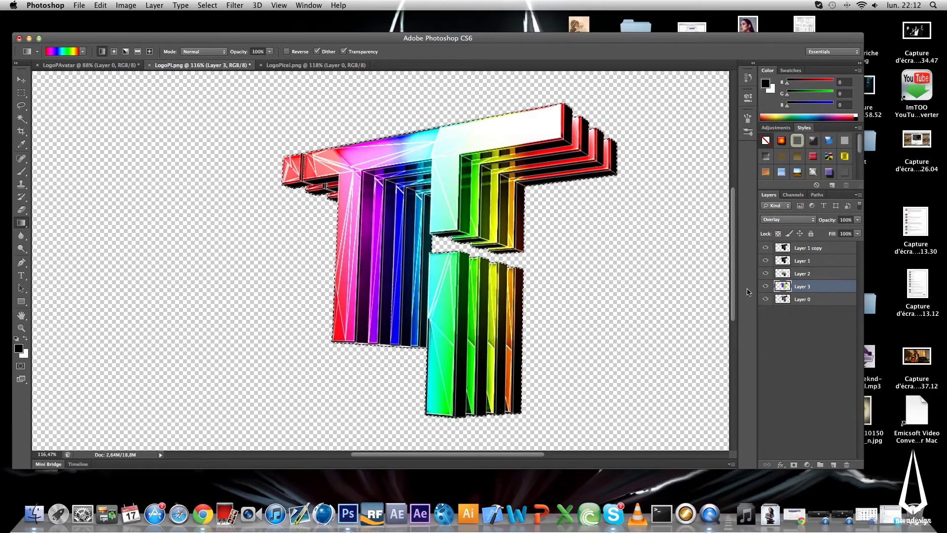
key(super+d)
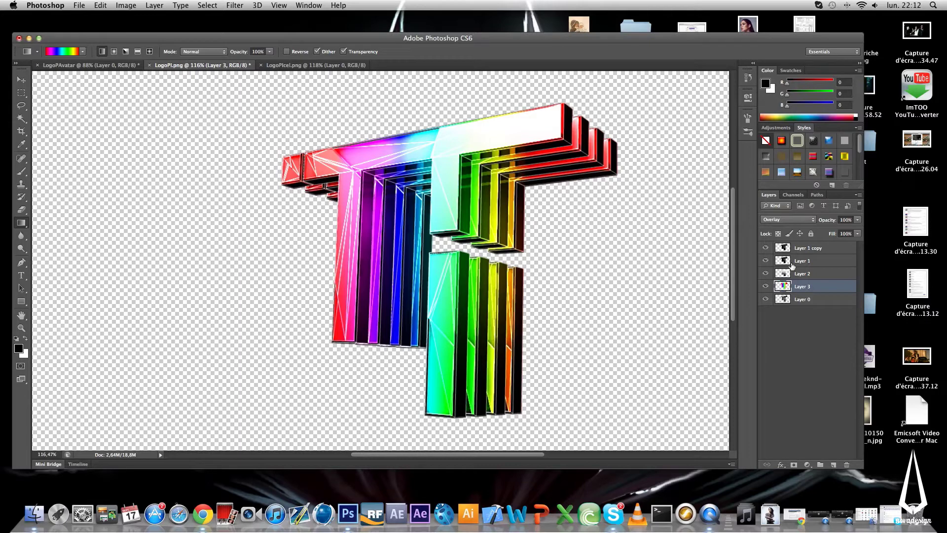
Hide Layer 3, add a new Layer 4, load the logo outline selection and choose Foreground to Background gradient
click(765, 287)
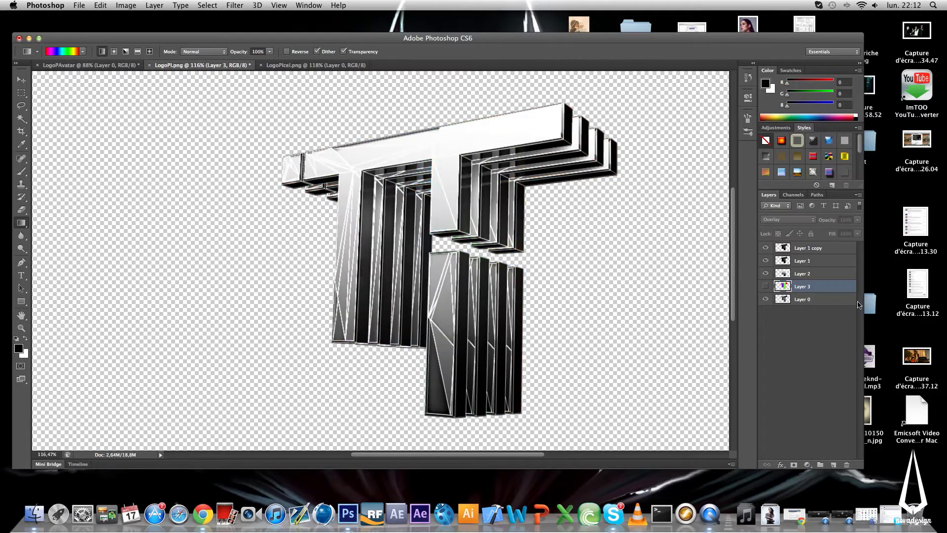
click(833, 464)
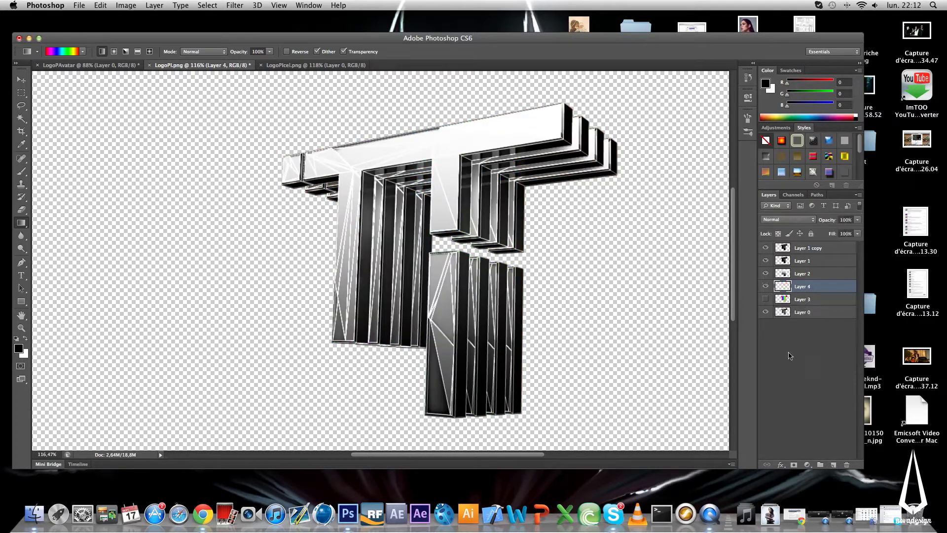
super+click(783, 300)
click(73, 49)
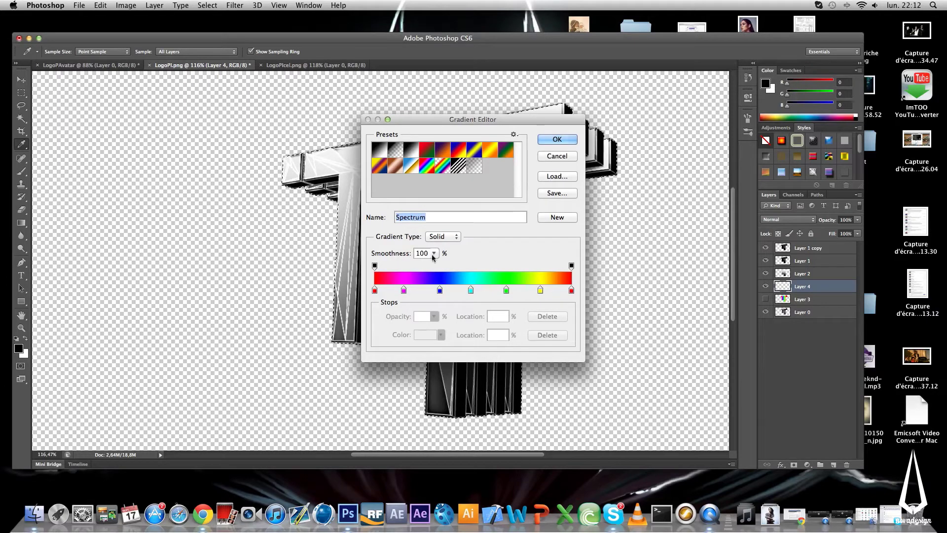
click(389, 152)
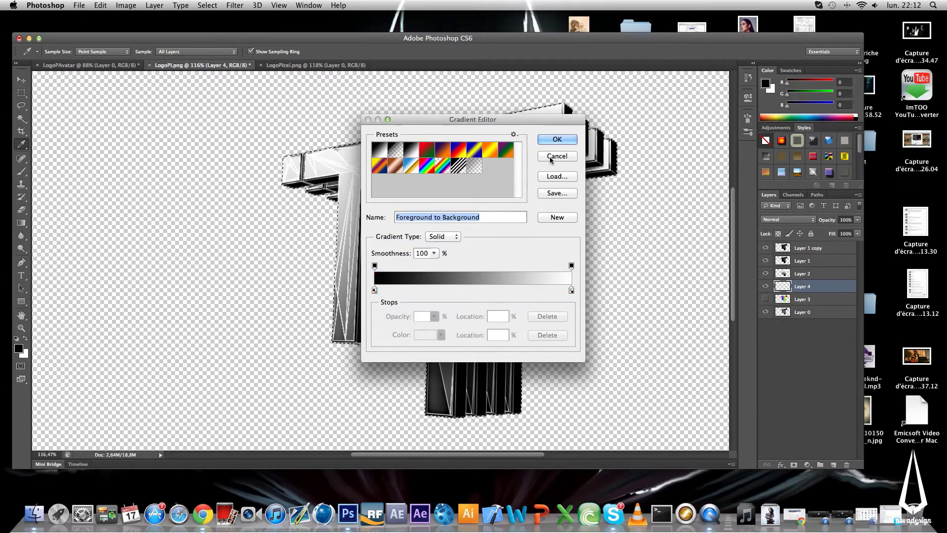
click(556, 139)
Set the foreground colour to deep blue 1607a3
click(19, 349)
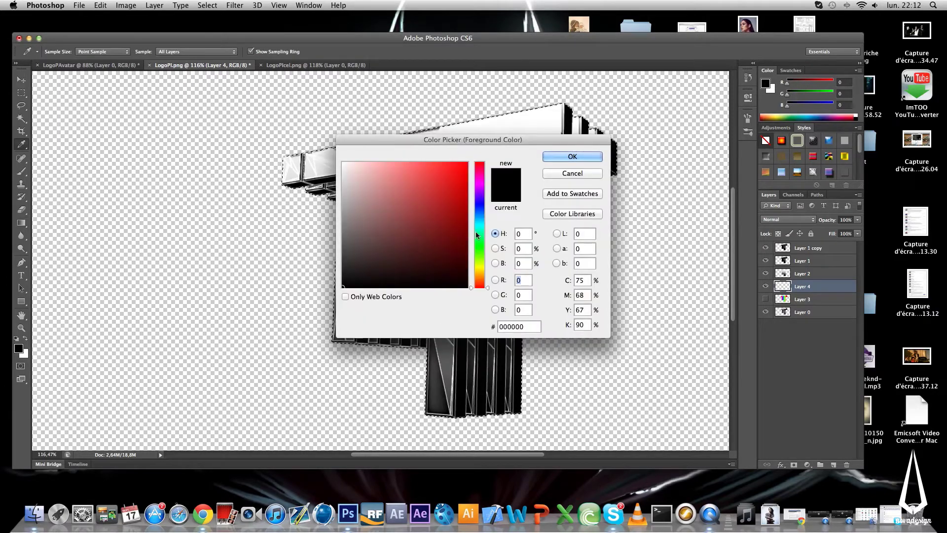
mouse_move(479, 211)
mouse_down()
mouse_move(479, 200)
mouse_move(452, 206)
mouse_move(464, 179)
mouse_move(462, 207)
mouse_up()
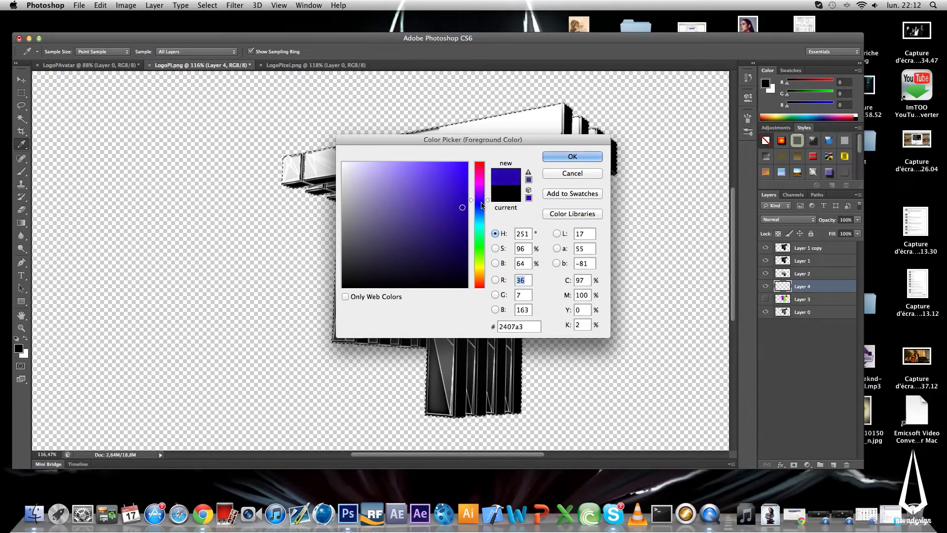
click(554, 161)
key(g)
Make the gradient's end stop light cyan to get a blue-to-cyan gradient
click(62, 51)
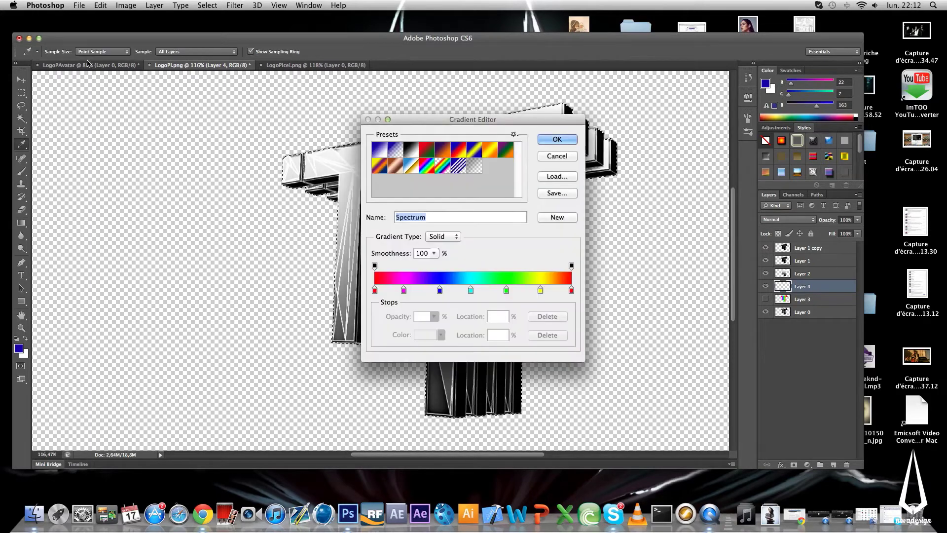
click(379, 150)
click(570, 290)
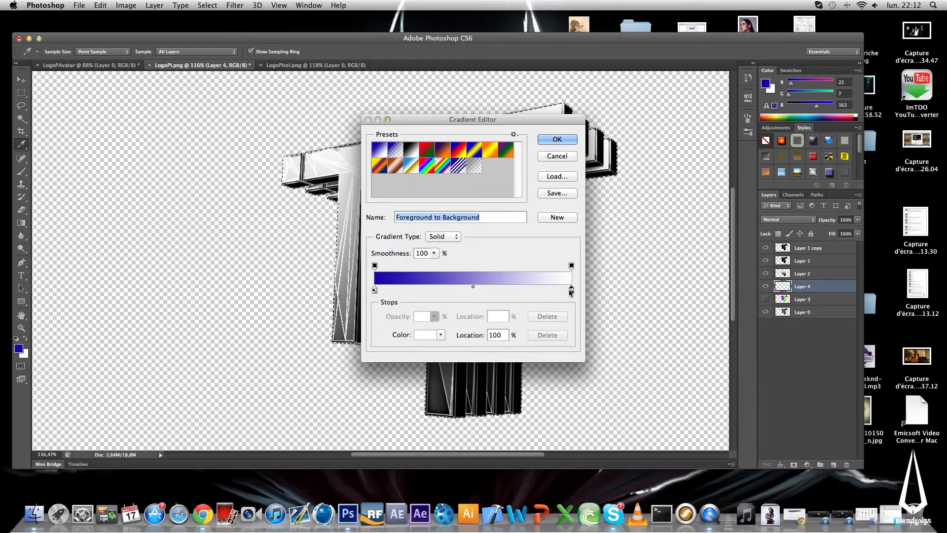
click(426, 335)
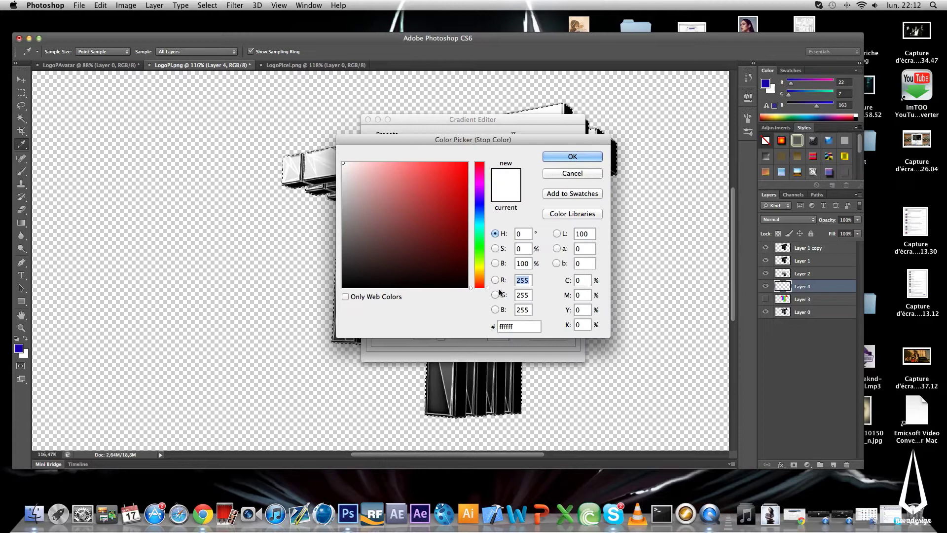
click(477, 223)
mouse_move(374, 166)
mouse_down()
mouse_move(376, 148)
mouse_move(426, 155)
mouse_up()
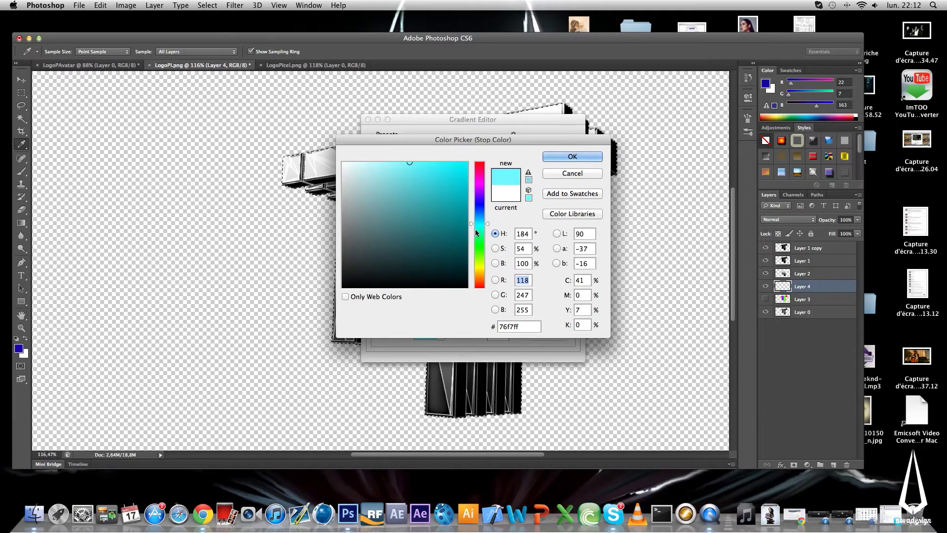
click(566, 158)
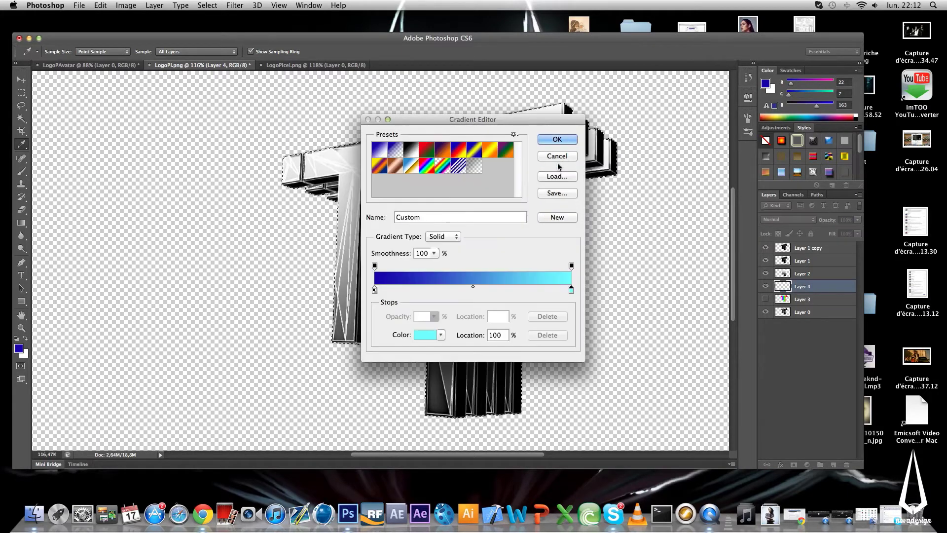
click(566, 139)
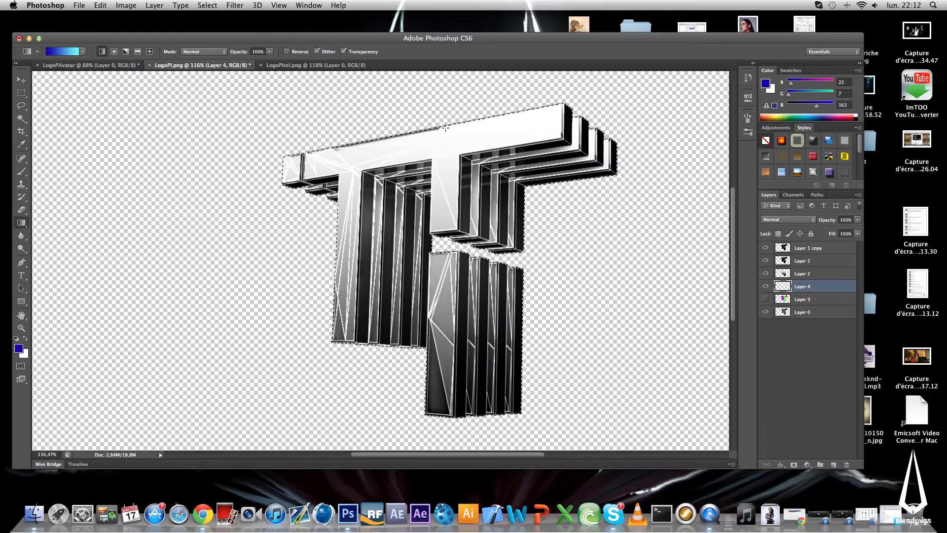
Draw the blue-to-cyan gradient down through the logo on Layer 4 and set it to Overlay
drag(446, 127, 436, 413)
drag(439, 290, 436, 413)
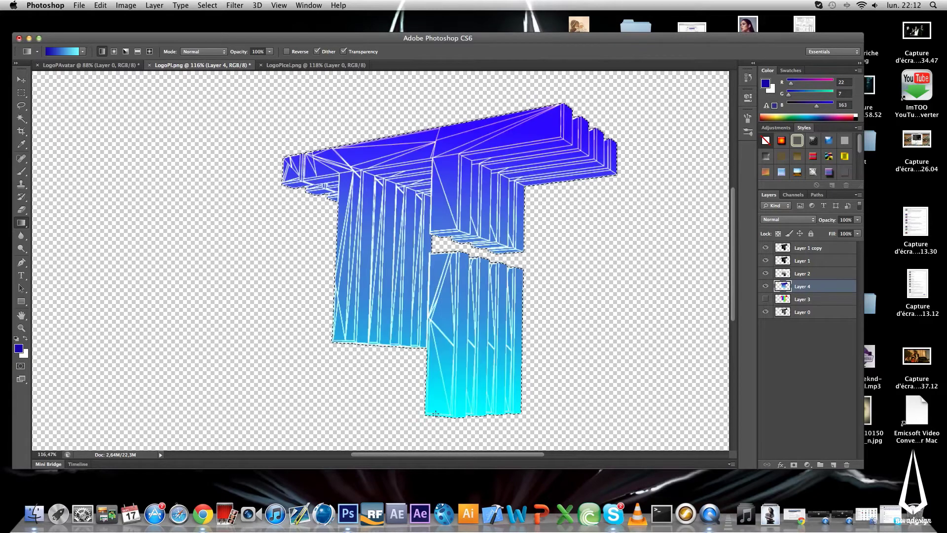
click(803, 221)
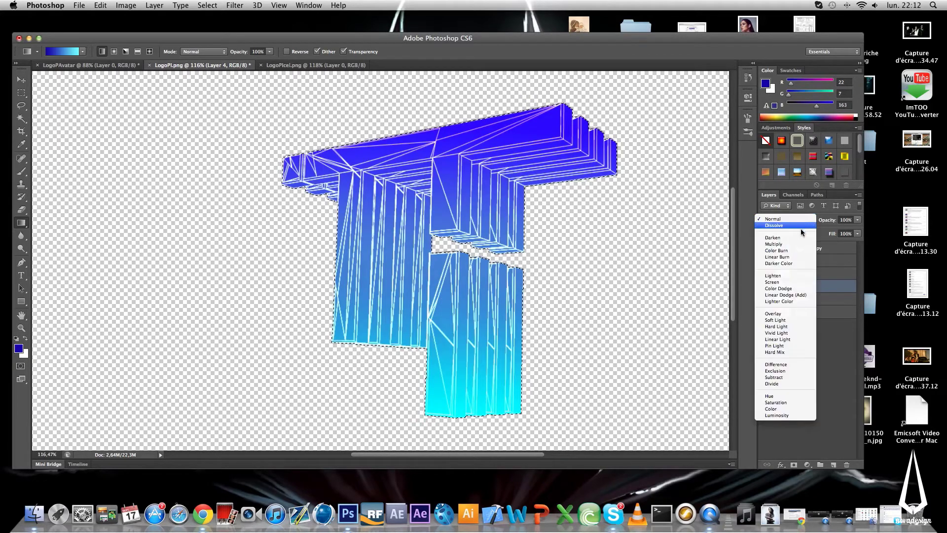
click(784, 310)
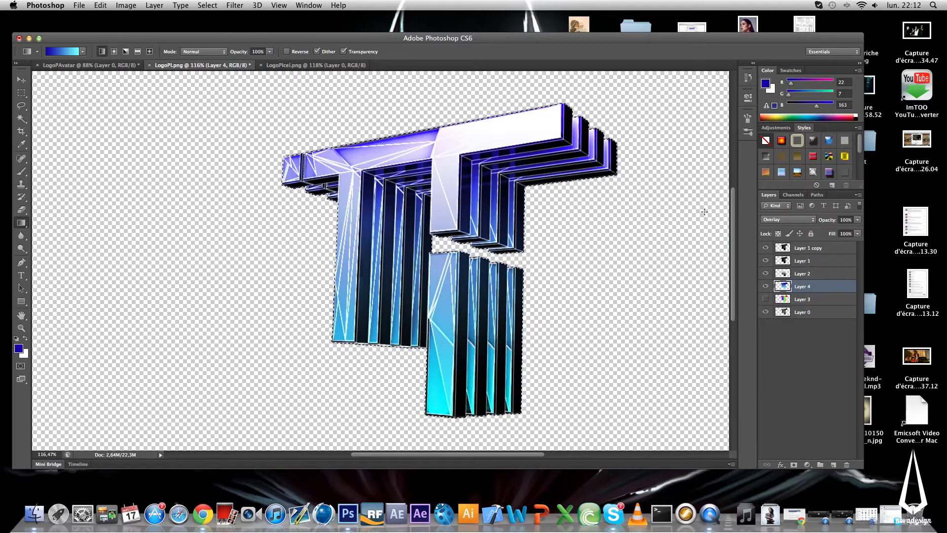
key(super+i)
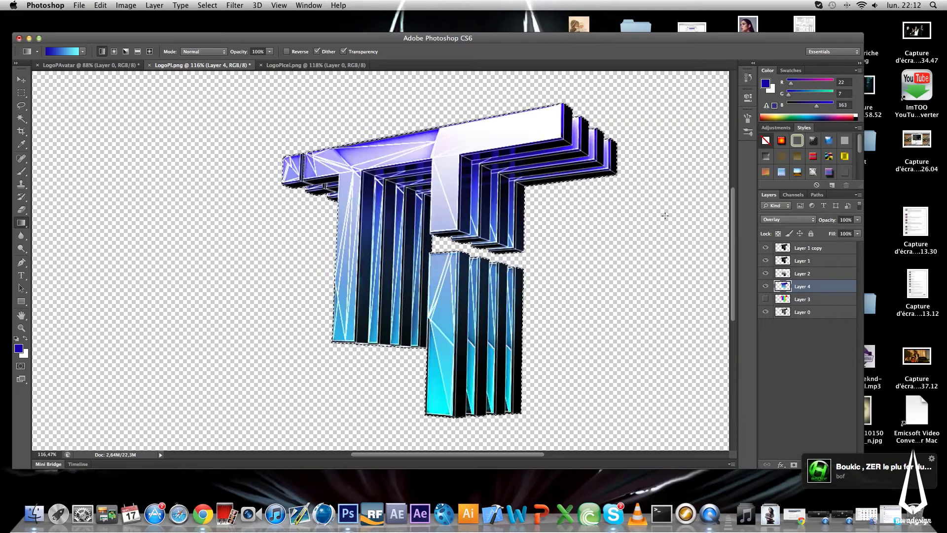
Redraw the gradient upward from the logo's bottom and move Layer 4 above Layer 2
click(788, 219)
click(585, 248)
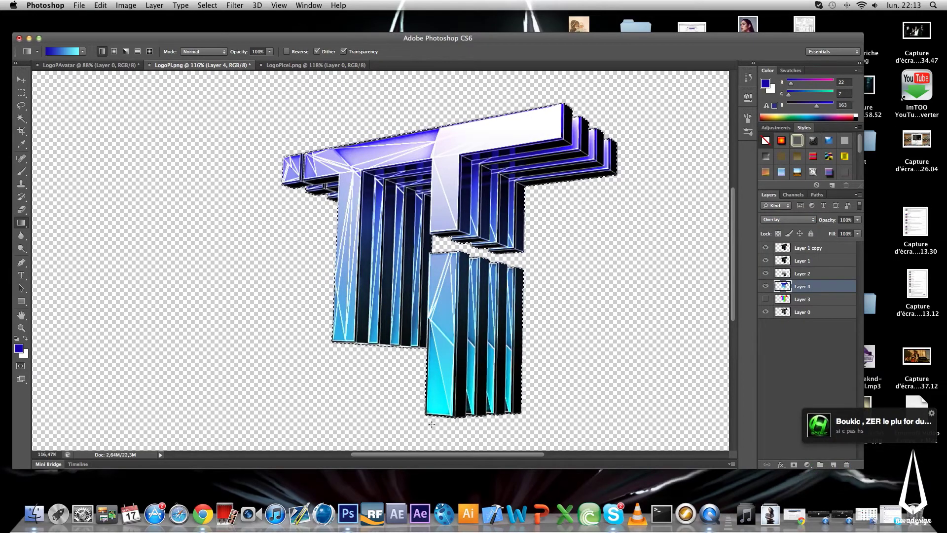
drag(435, 414, 452, 125)
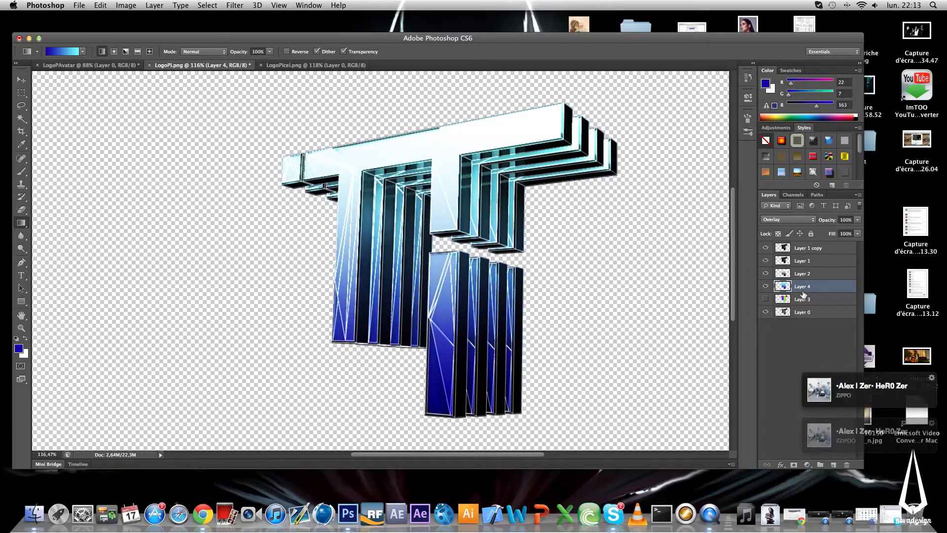
mouse_move(795, 284)
mouse_down()
mouse_move(799, 271)
mouse_move(785, 282)
mouse_up()
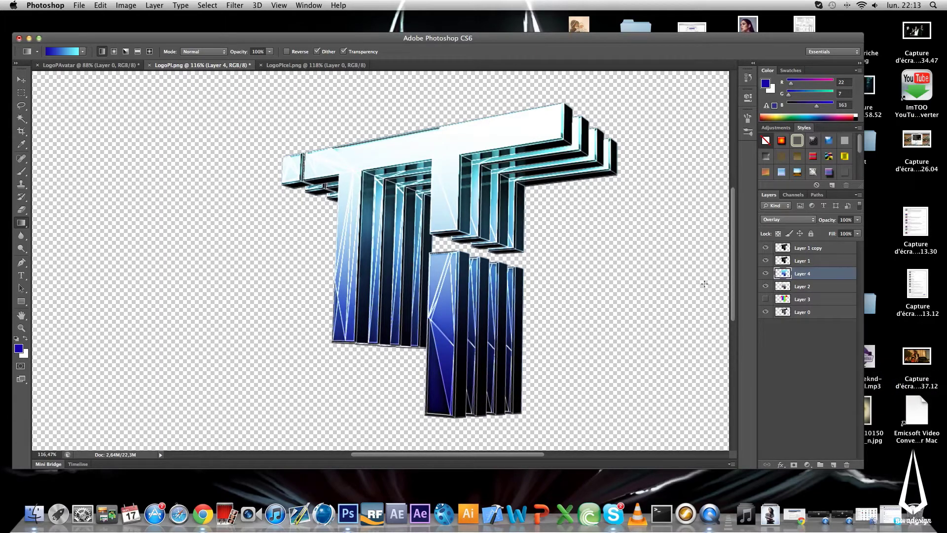
Duplicate Layer 2, move the copy higher in the stack, and toggle it to compare
click(820, 287)
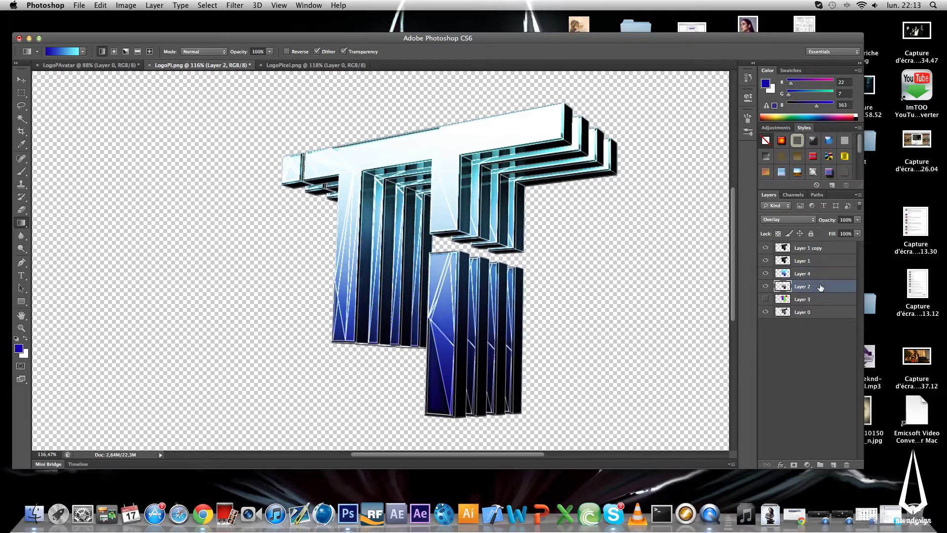
key(super+j)
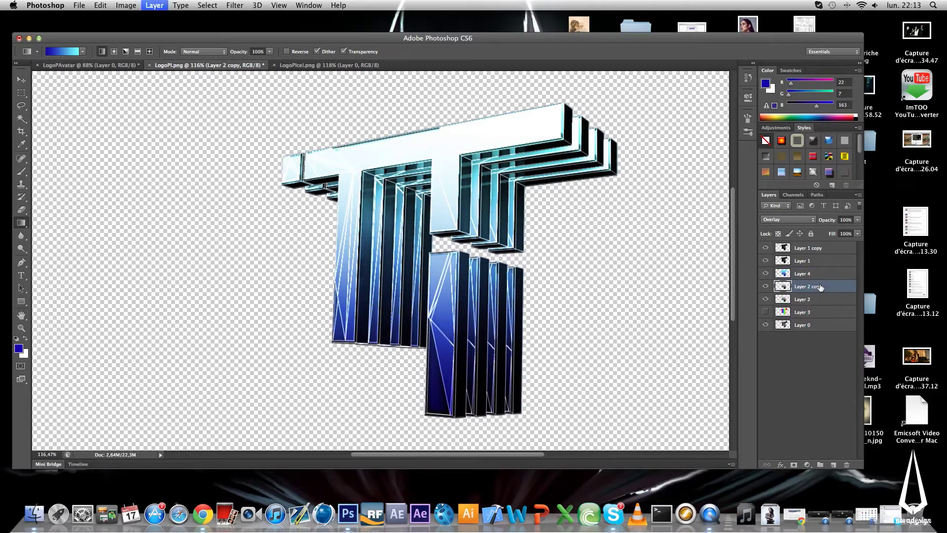
drag(811, 289, 773, 296)
click(765, 287)
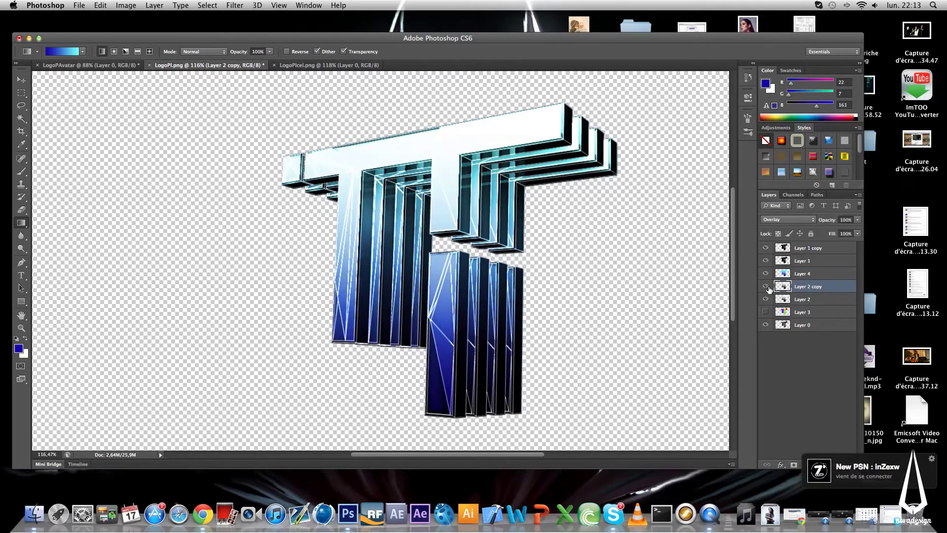
click(765, 287)
click(767, 287)
click(767, 288)
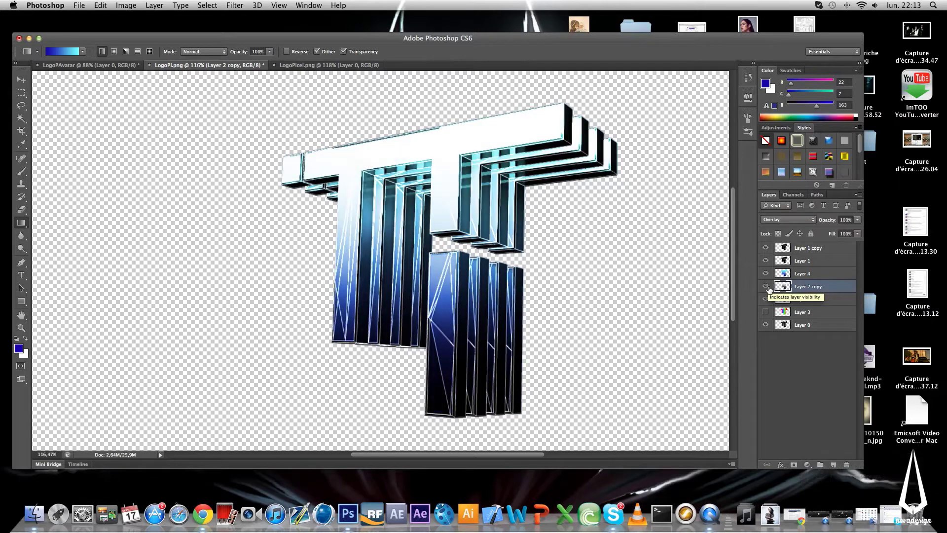
Set Layer 2 copy to 62% opacity and 66% fill
click(857, 219)
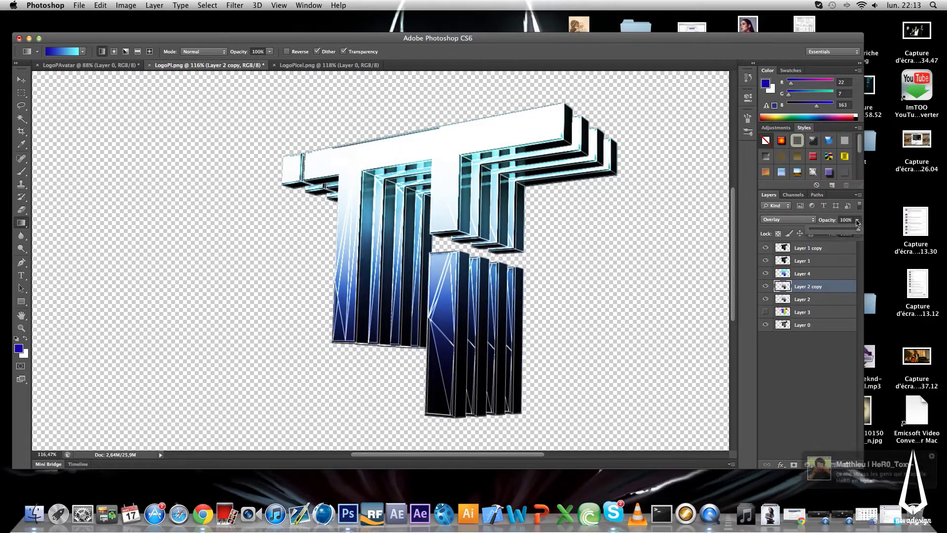
click(841, 230)
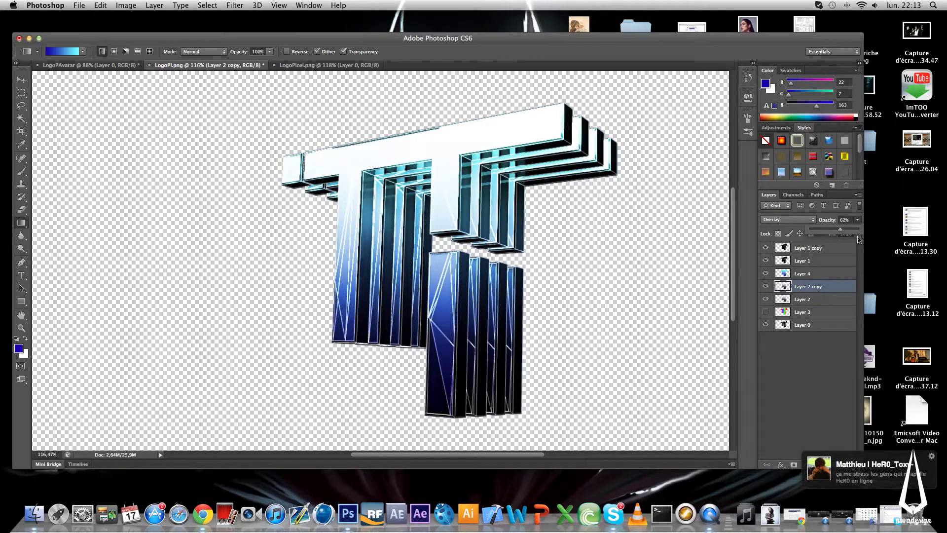
click(857, 233)
click(841, 245)
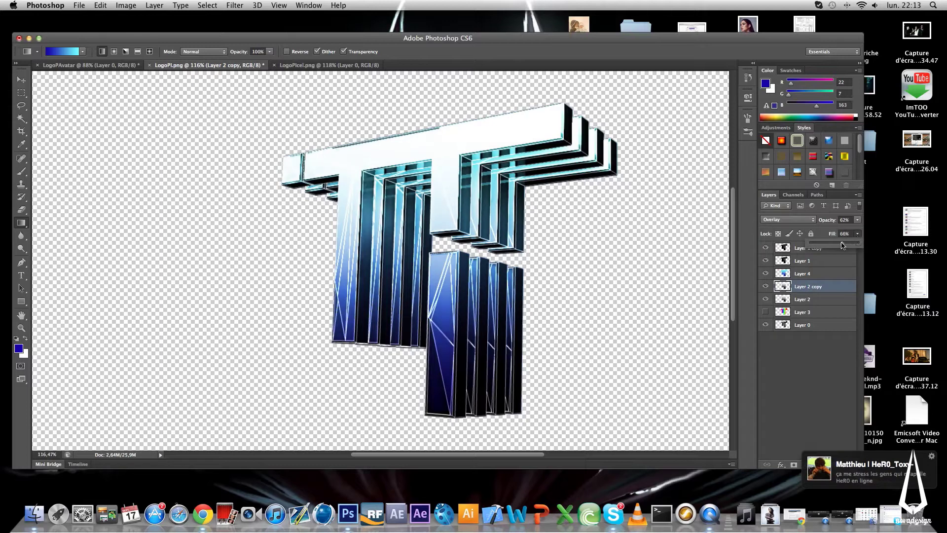
click(793, 288)
Duplicate Layer 1 copy, delete the extra Layer 1 copy 2, and zoom in on the logo
click(800, 274)
click(797, 261)
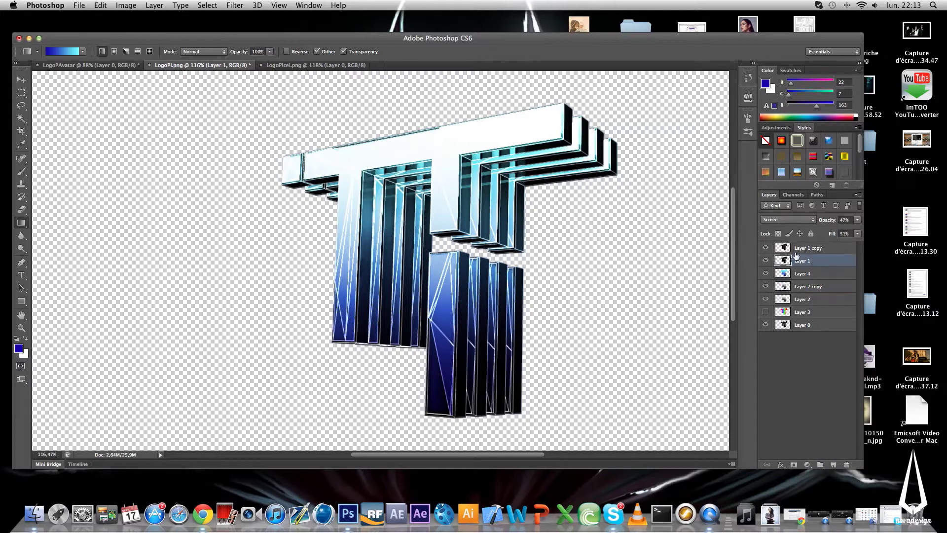
click(795, 249)
click(796, 261)
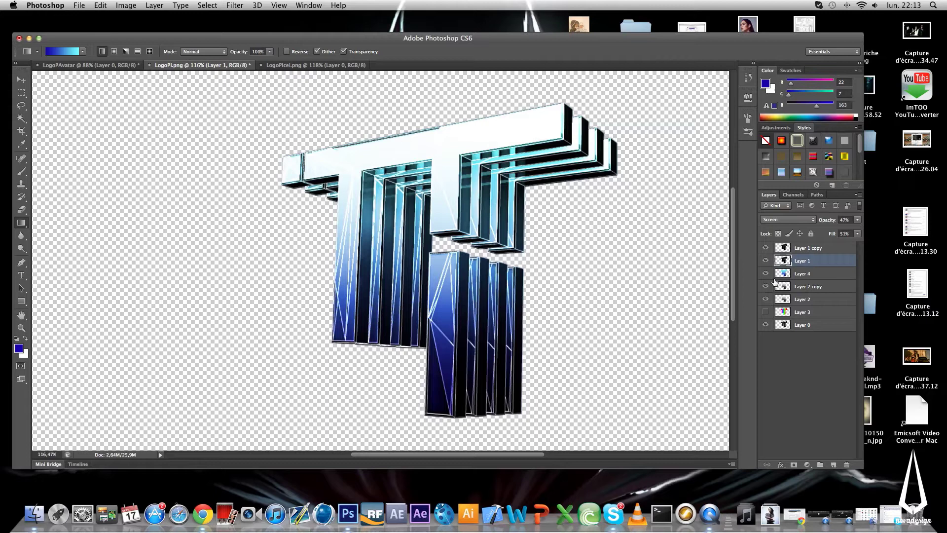
click(795, 250)
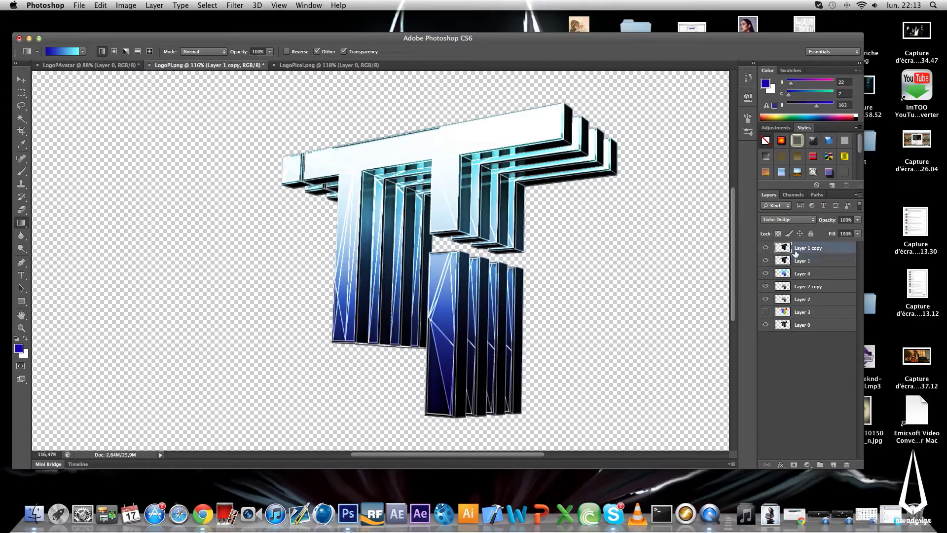
key(super+j)
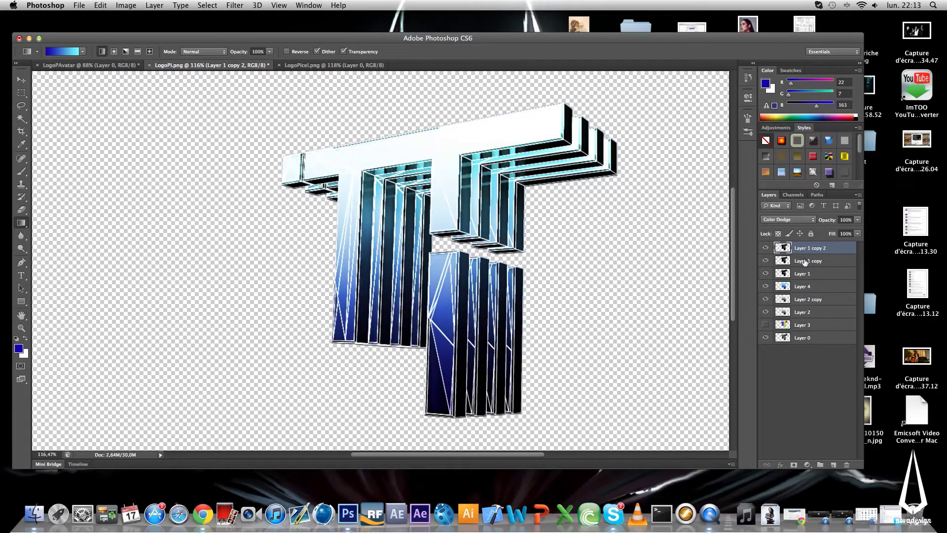
drag(804, 248, 846, 464)
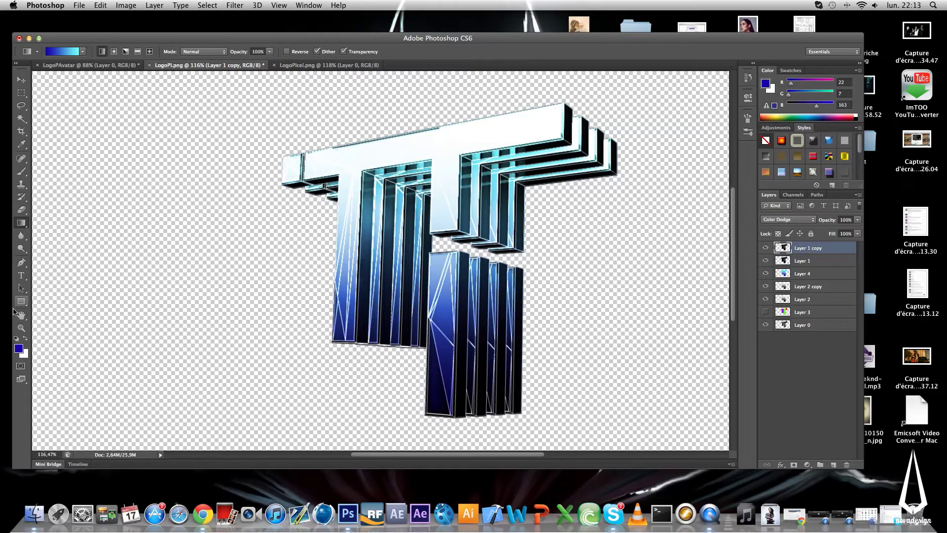
click(22, 327)
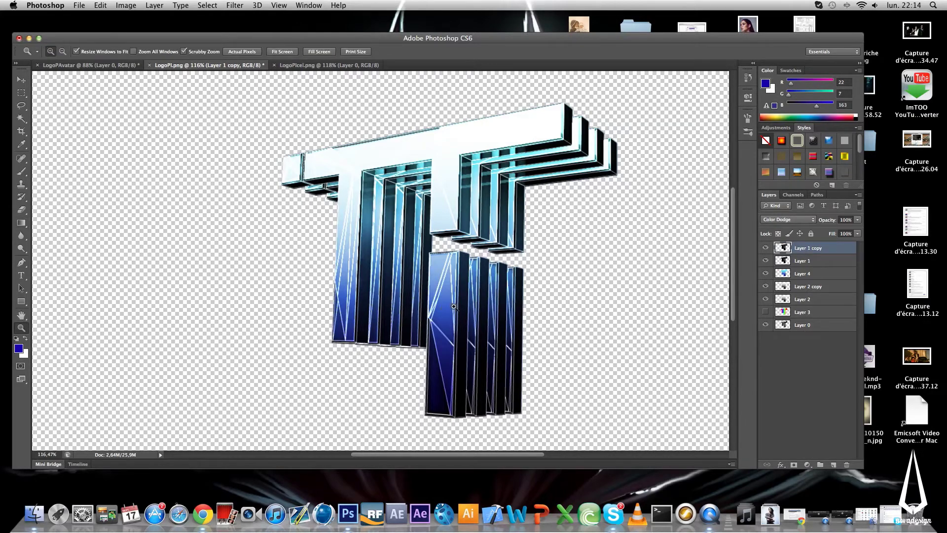
drag(453, 307, 491, 311)
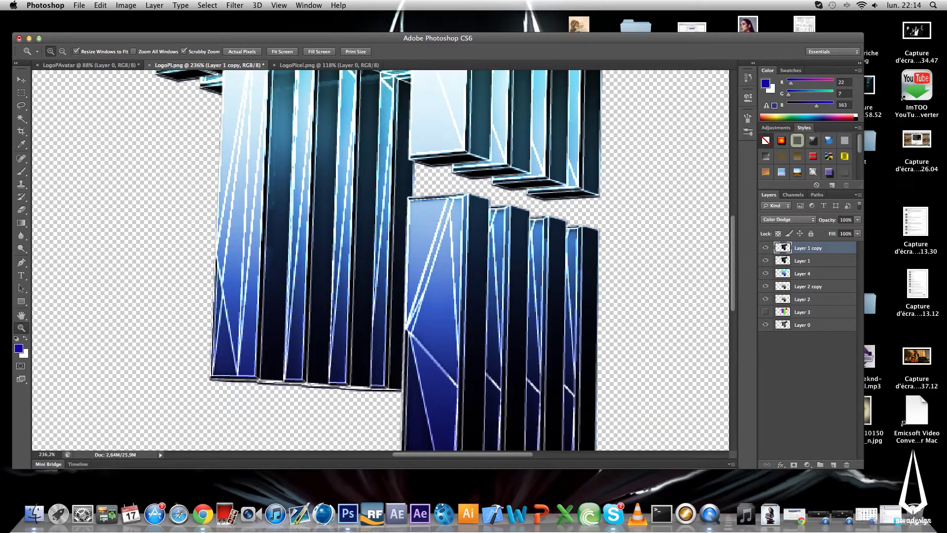
Open Filter > Distort > Wave and set Wavelength from 5 to 25
click(234, 5)
mouse_move(254, 129)
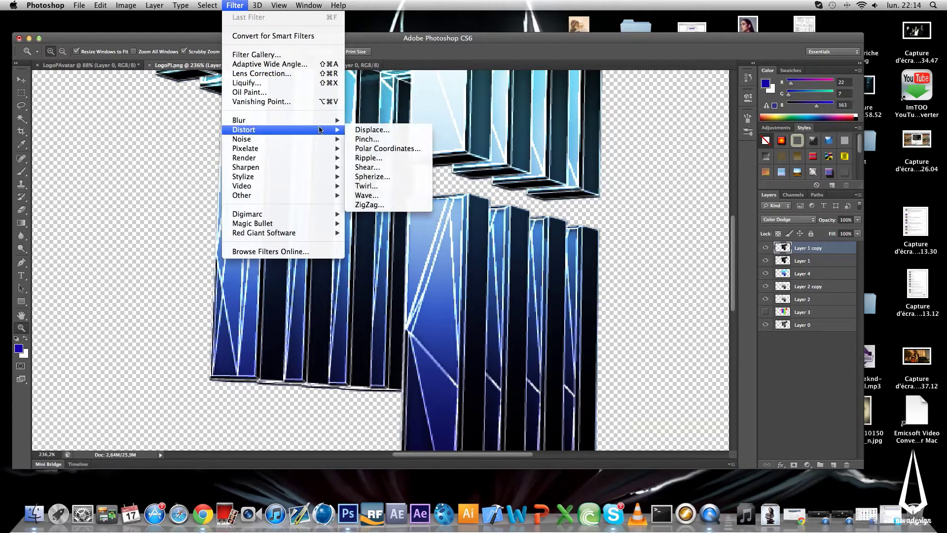
click(380, 195)
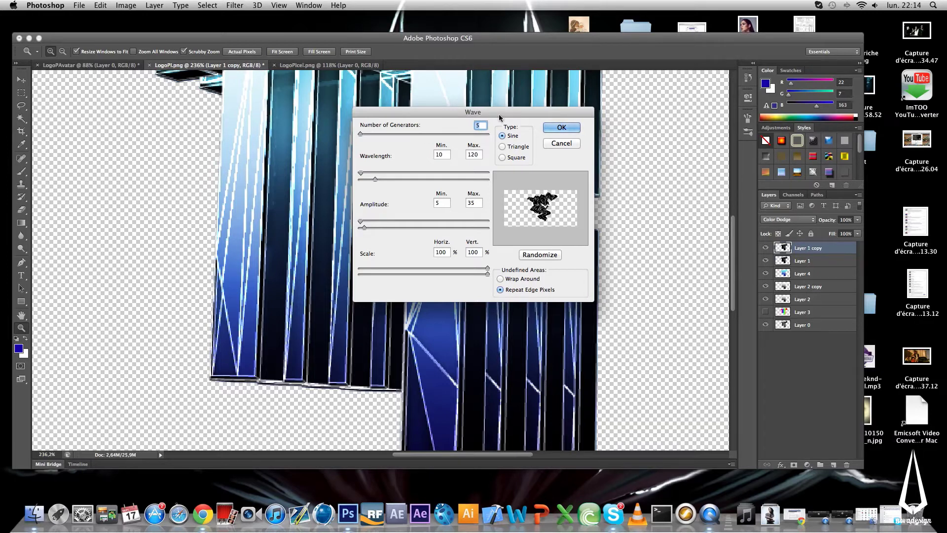
click(445, 155)
text(5)
key(Tab)
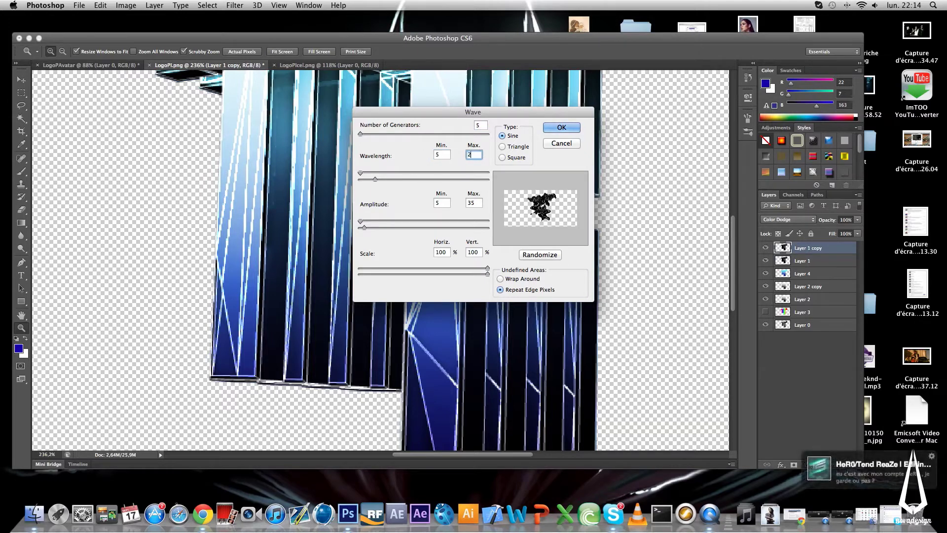
text(25)
Set Amplitude 1–2, vertical scale 33% and Sine type, then apply the Wave
double_click(438, 203)
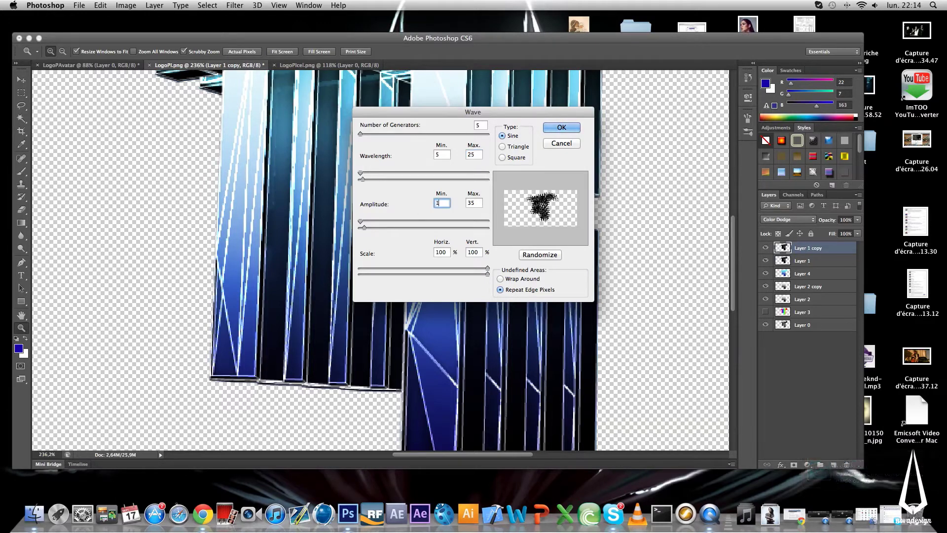
double_click(476, 202)
double_click(474, 252)
text(33)
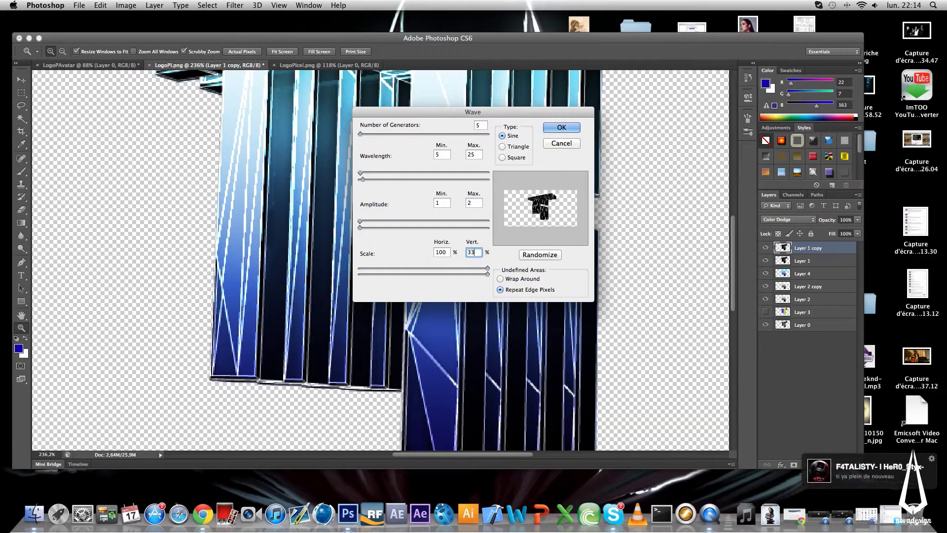
click(503, 157)
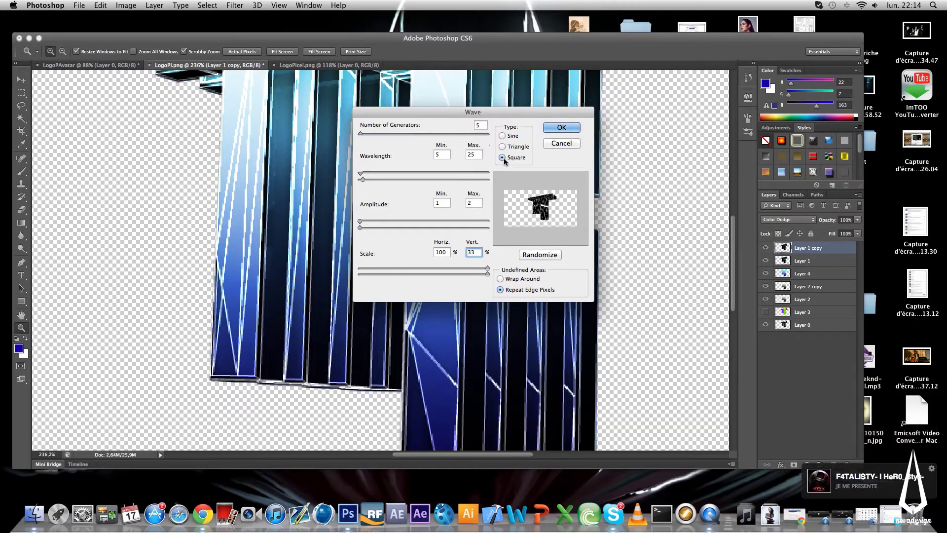
click(502, 136)
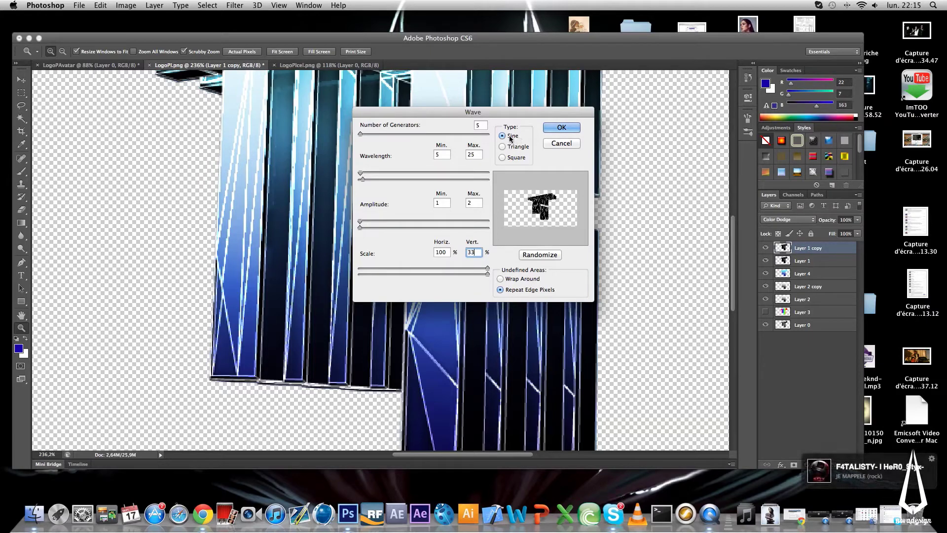
click(560, 129)
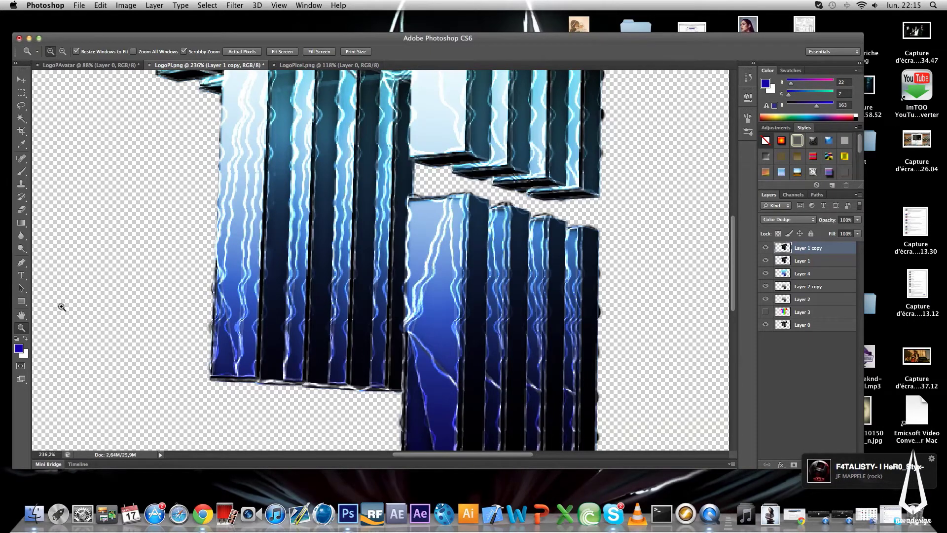
Zoom in on the T logo and undo the wave distortion
alt+click(282, 291)
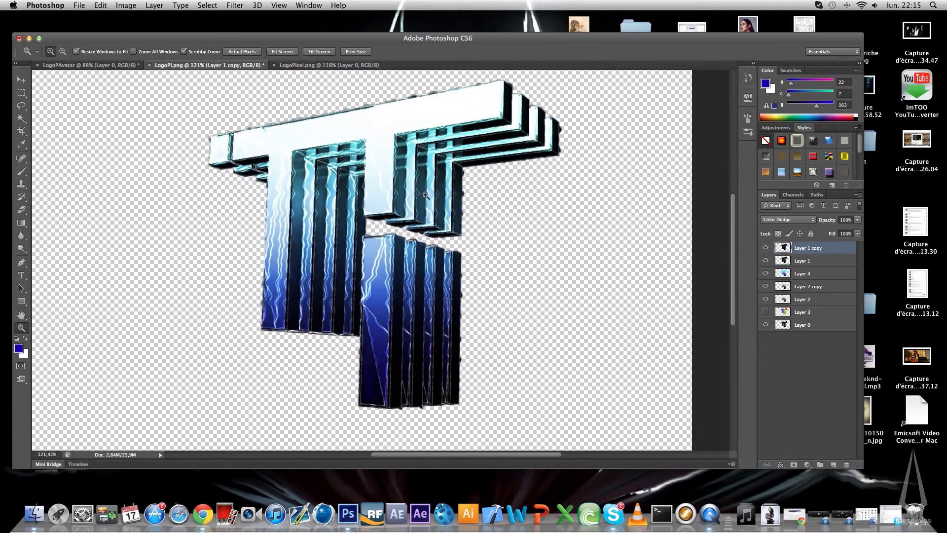
click(418, 232)
drag(419, 231, 436, 231)
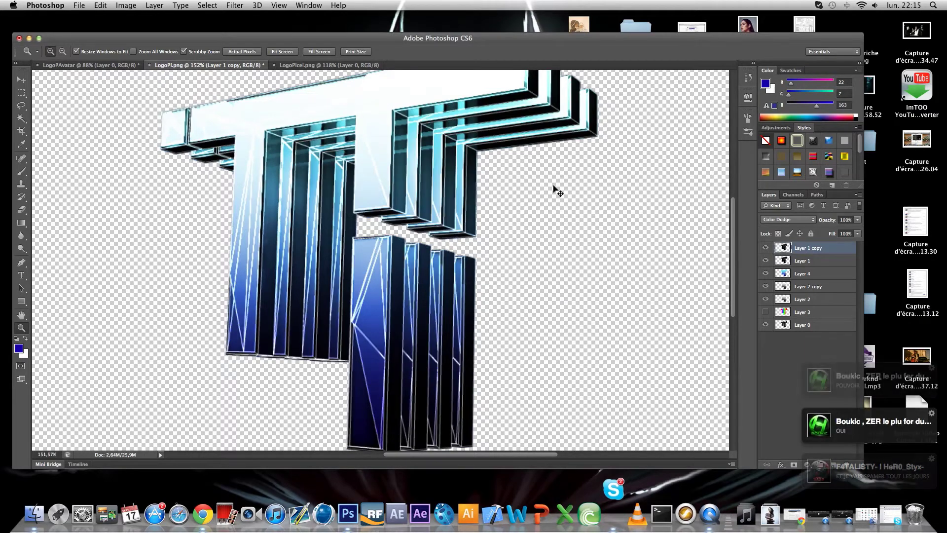
key(super+z)
Reapply Wave with vertical scale 26% and a revised maximum Wavelength, then undo it again
click(235, 5)
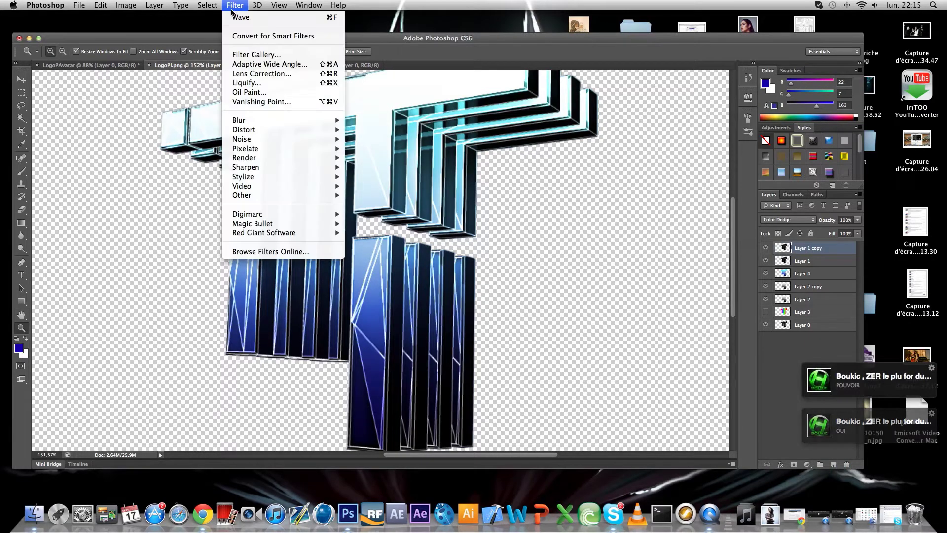
mouse_move(277, 131)
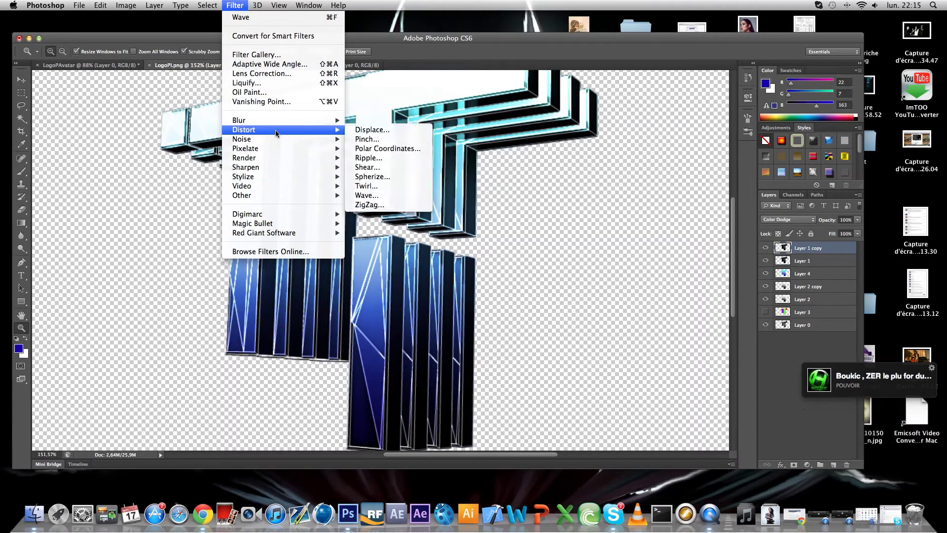
click(374, 193)
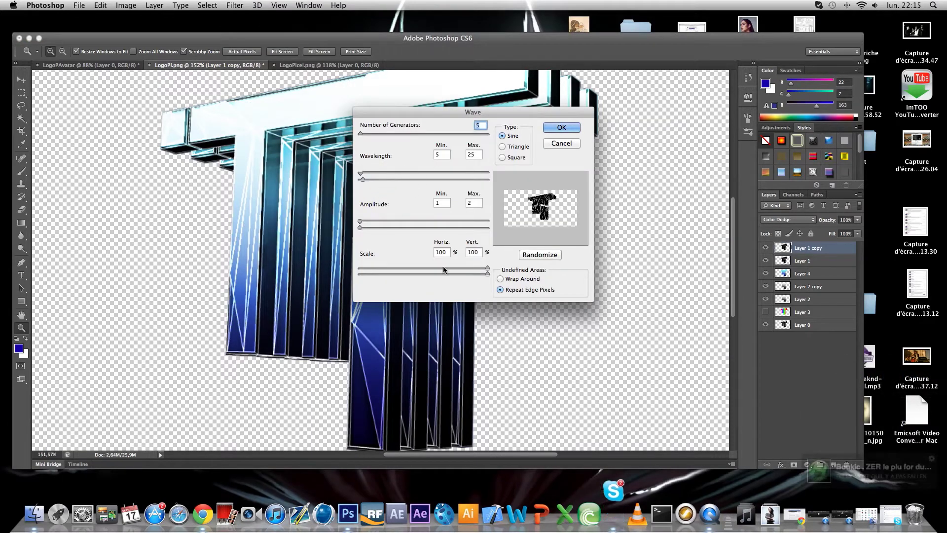
click(472, 252)
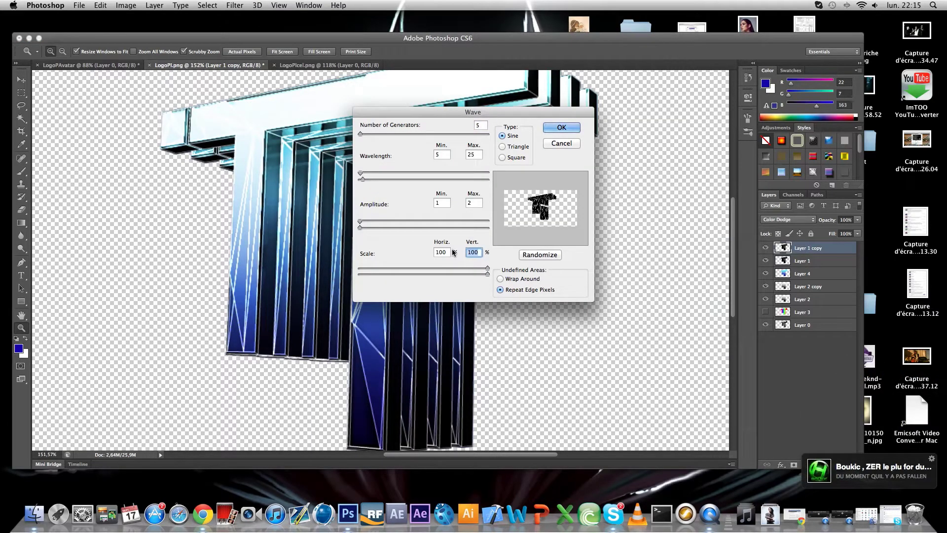
text(33)
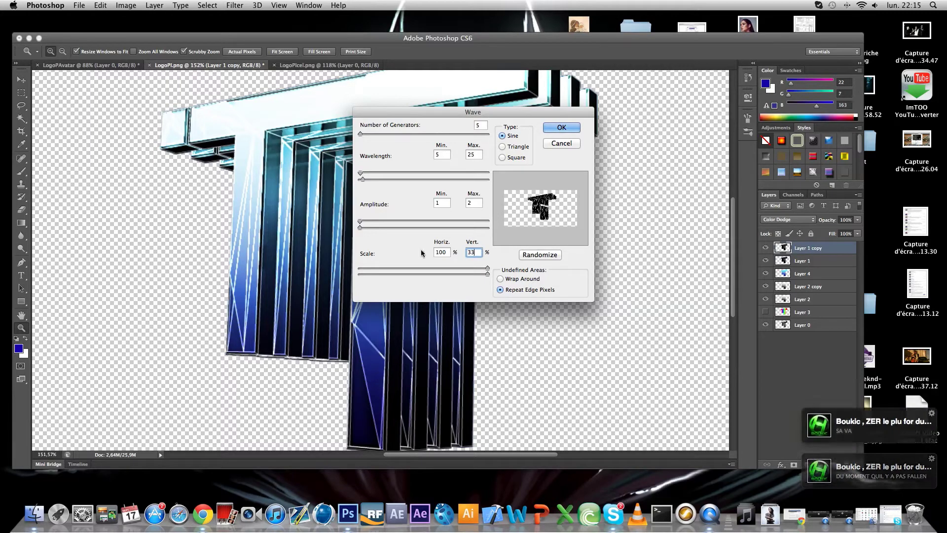
drag(477, 274, 395, 275)
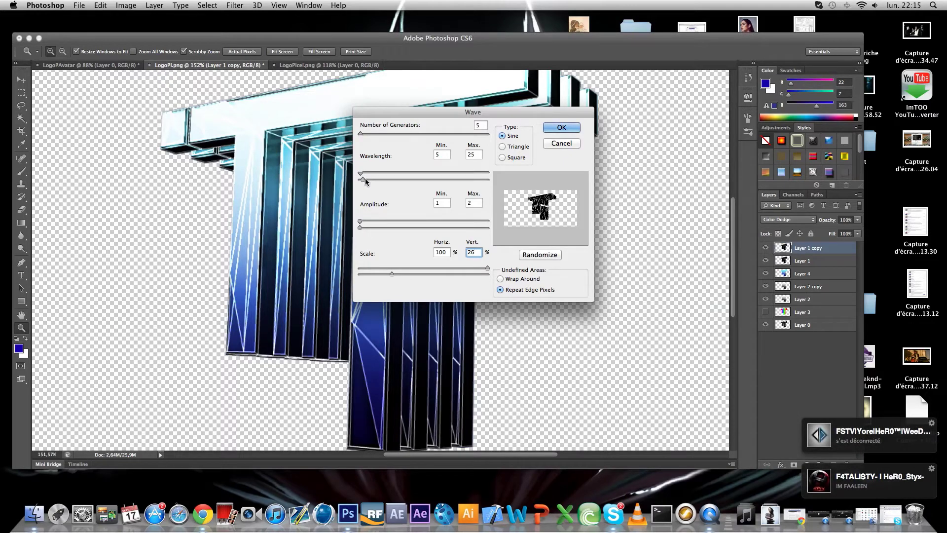
double_click(472, 154)
text(17)
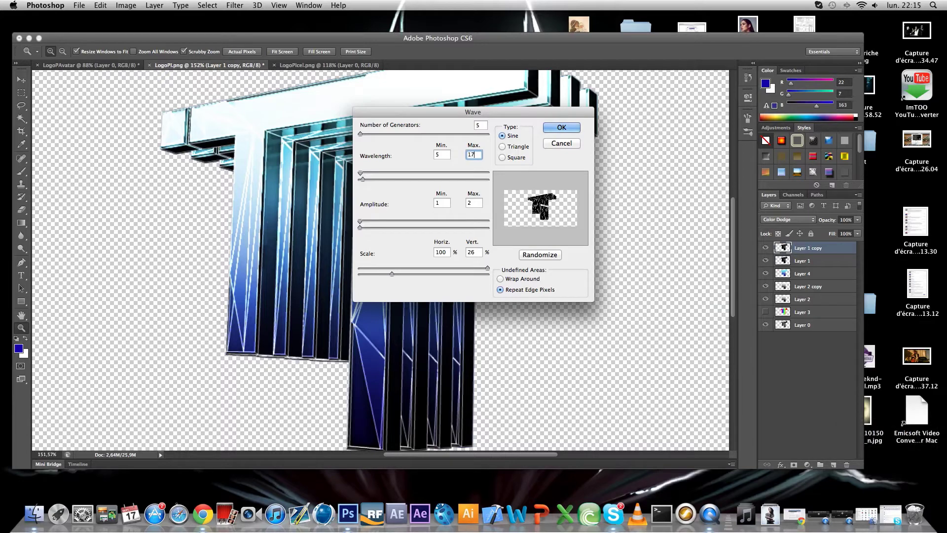
click(561, 128)
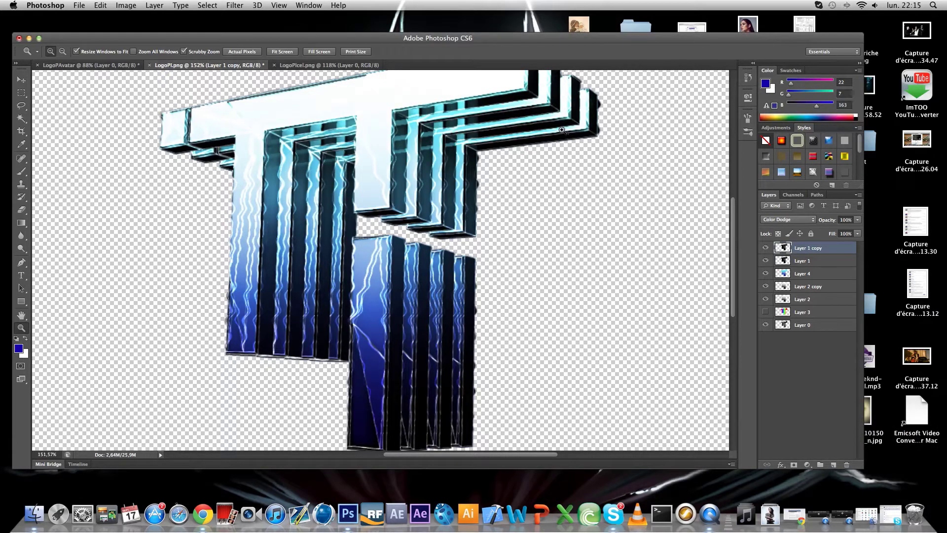
key(super+z)
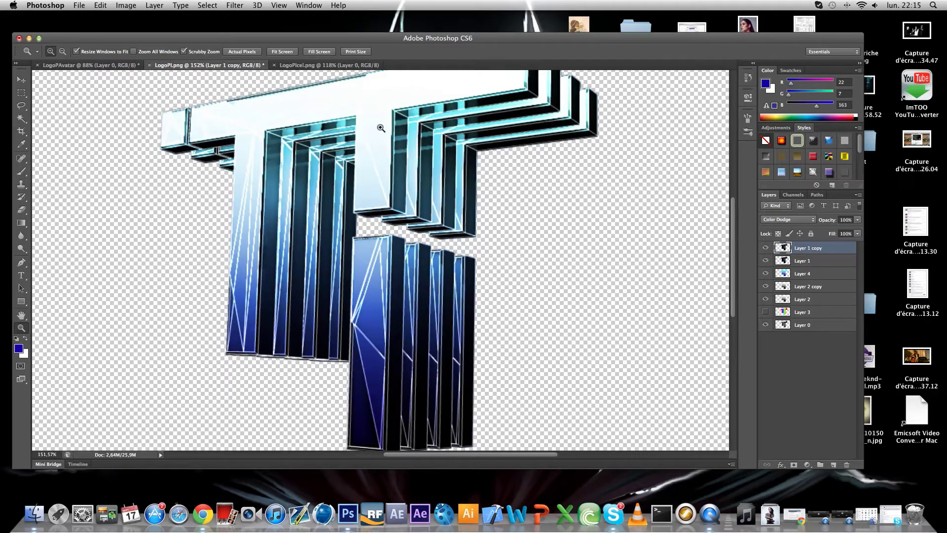
Run Wave on Layer 1 copy again with wavelength 5–25, amplitude 1–2, scale 65%/35%
click(235, 5)
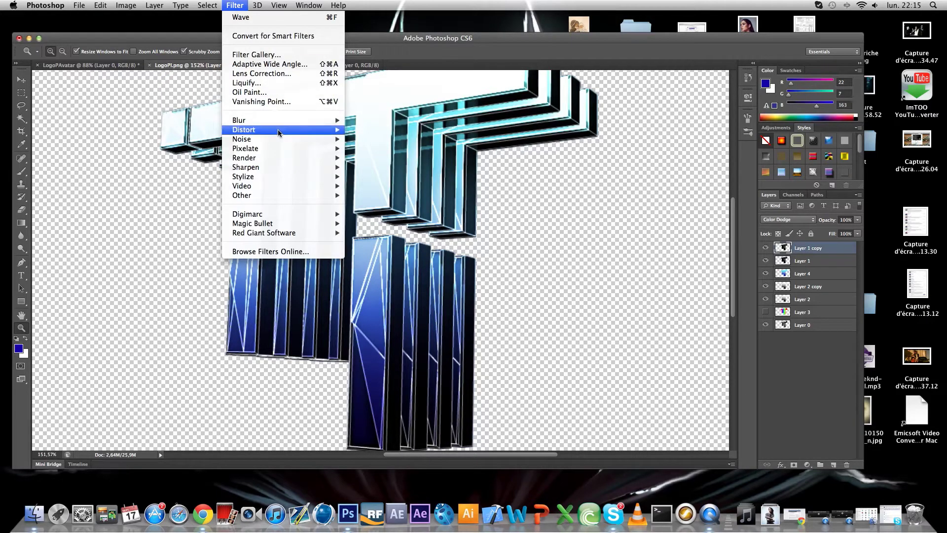
mouse_move(276, 129)
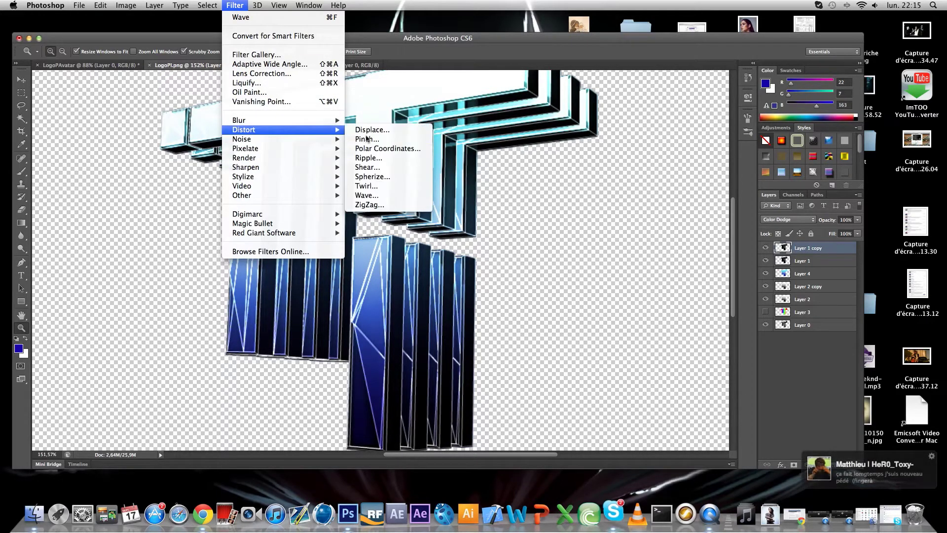
click(389, 196)
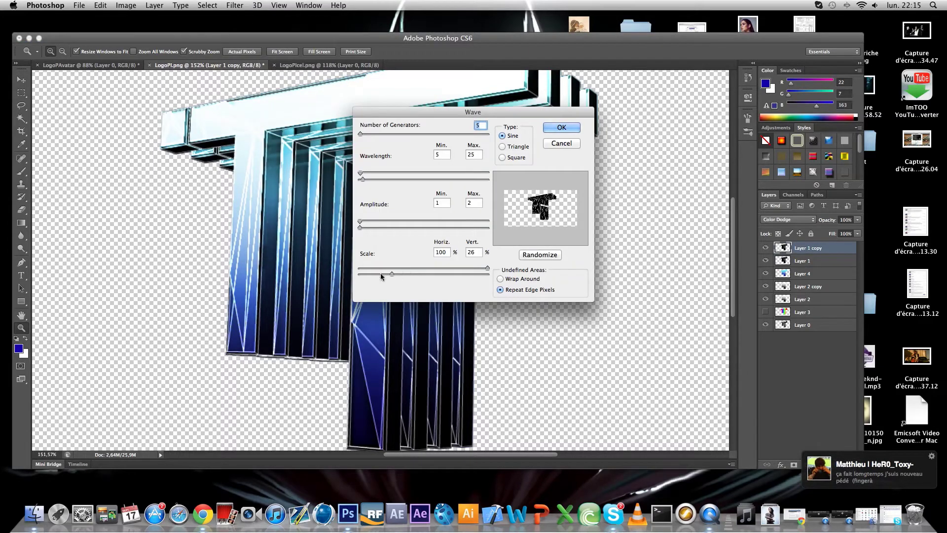
drag(487, 267, 440, 269)
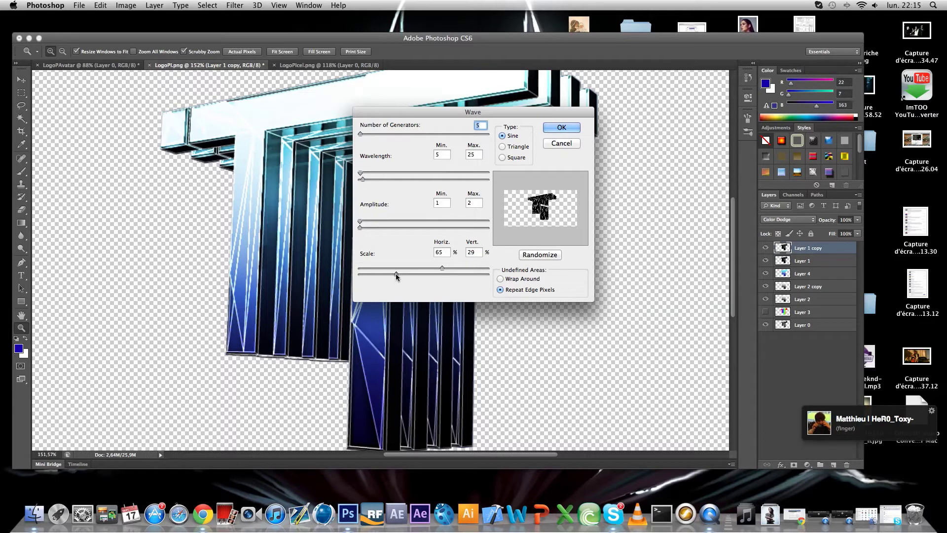
click(560, 126)
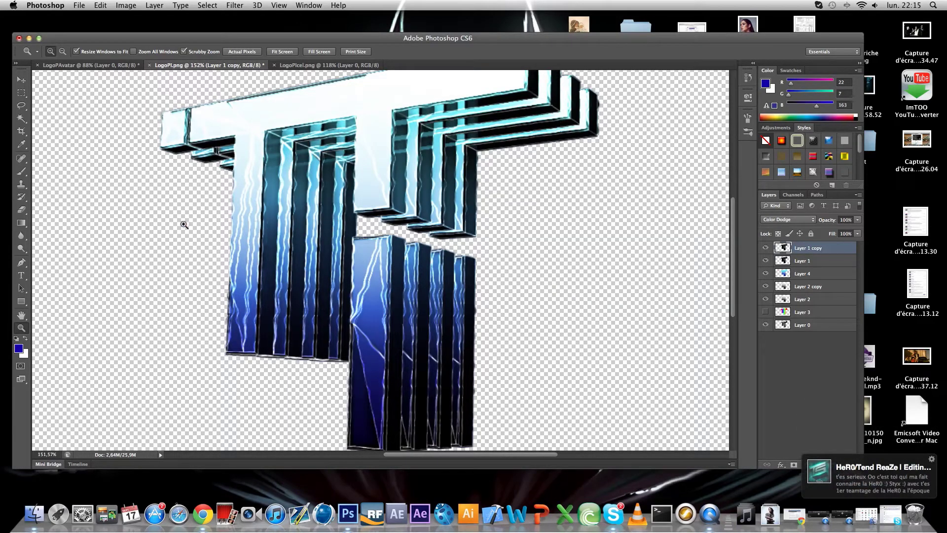
scroll(250, 300, down, 5)
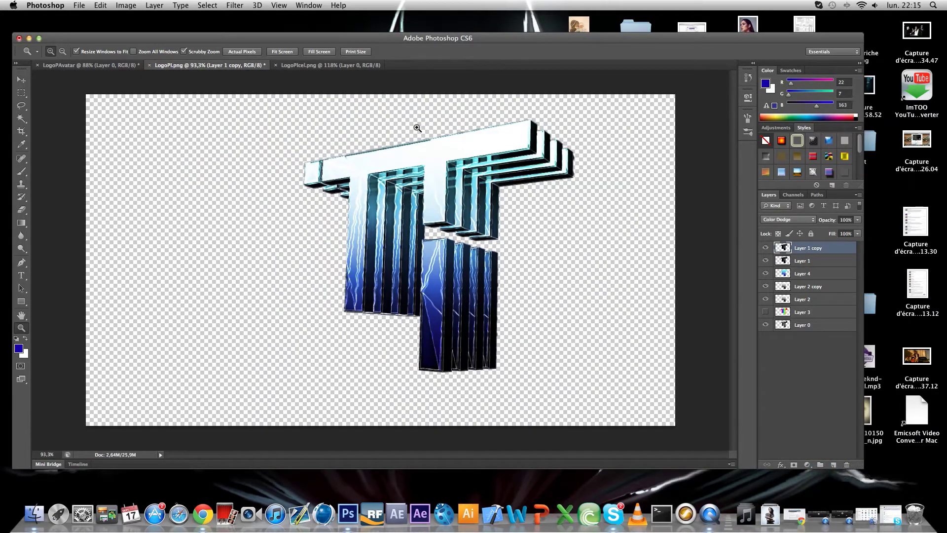
scroll(417, 128, up, 3)
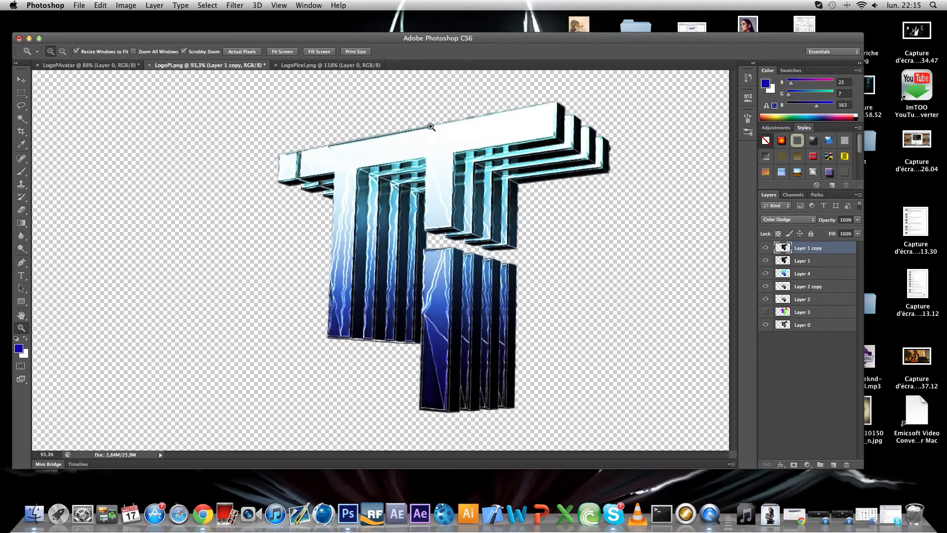
scroll(415, 236, up, 4)
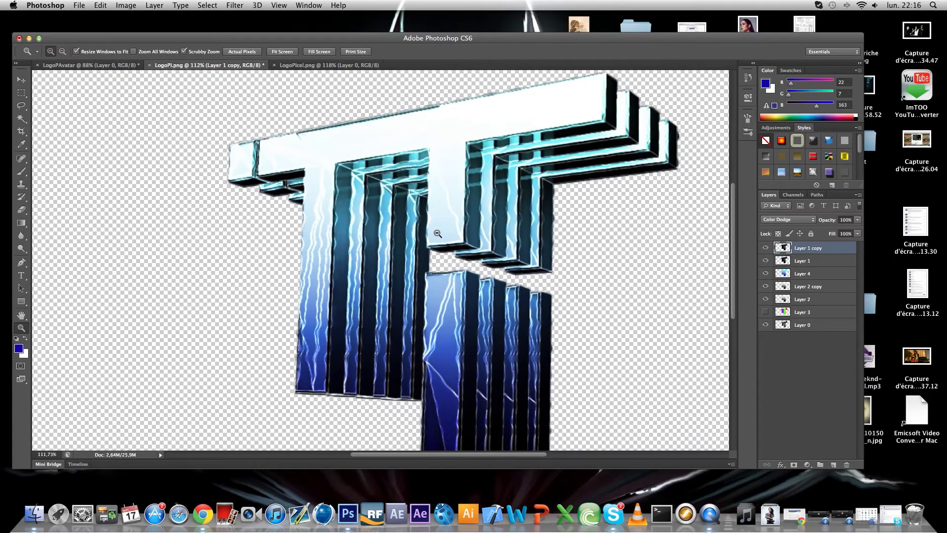
scroll(436, 233, down, 4)
scroll(429, 239, up, 3)
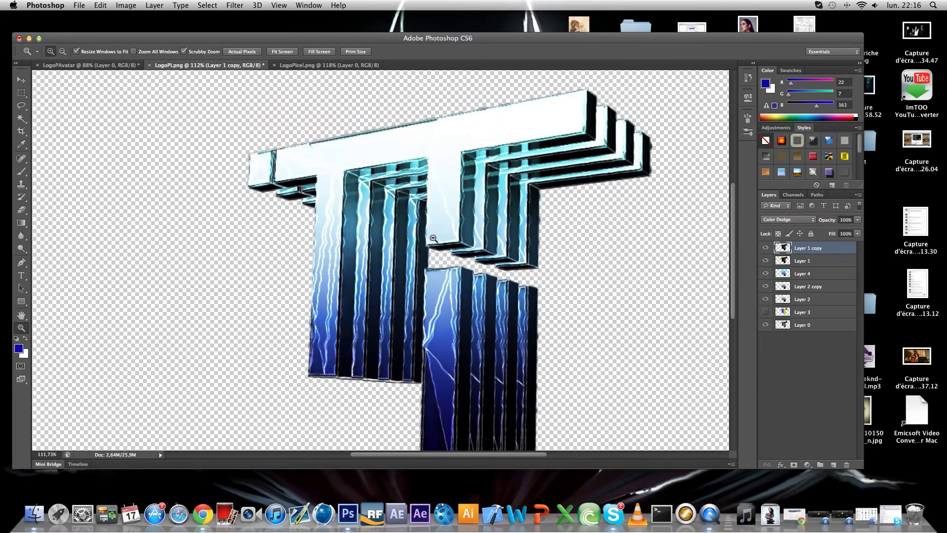
scroll(438, 239, up, 1)
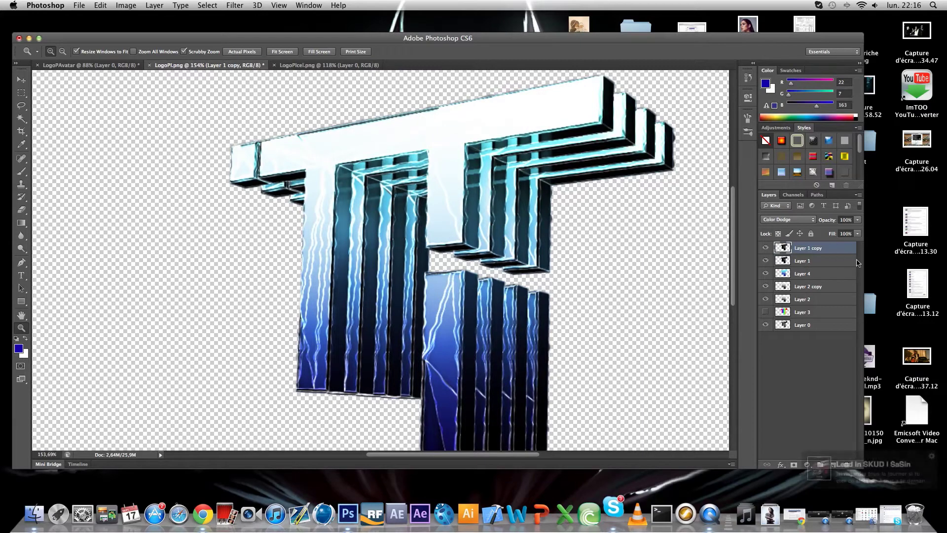
Duplicate Layer 1 and set the copy's blend mode to Color Dodge
click(801, 261)
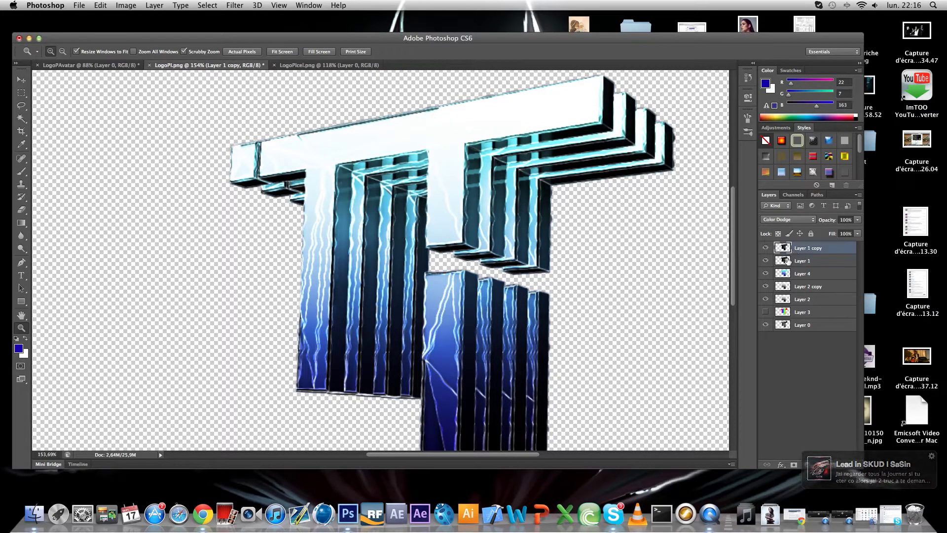
key(super+j)
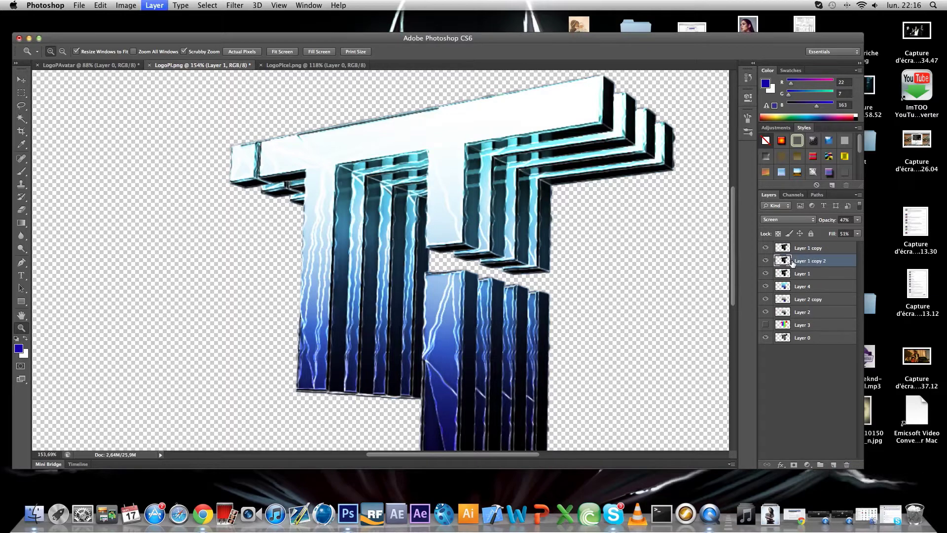
click(787, 224)
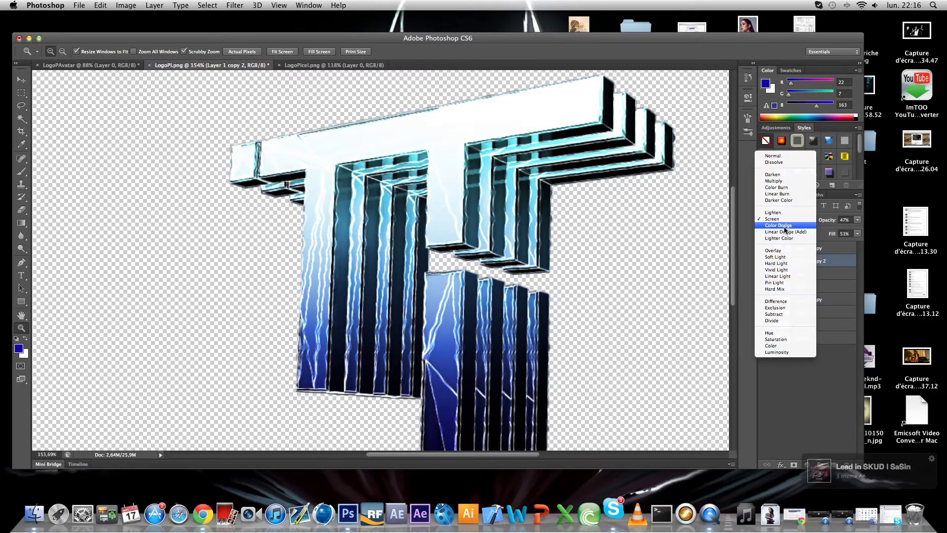
click(780, 225)
key(Down)
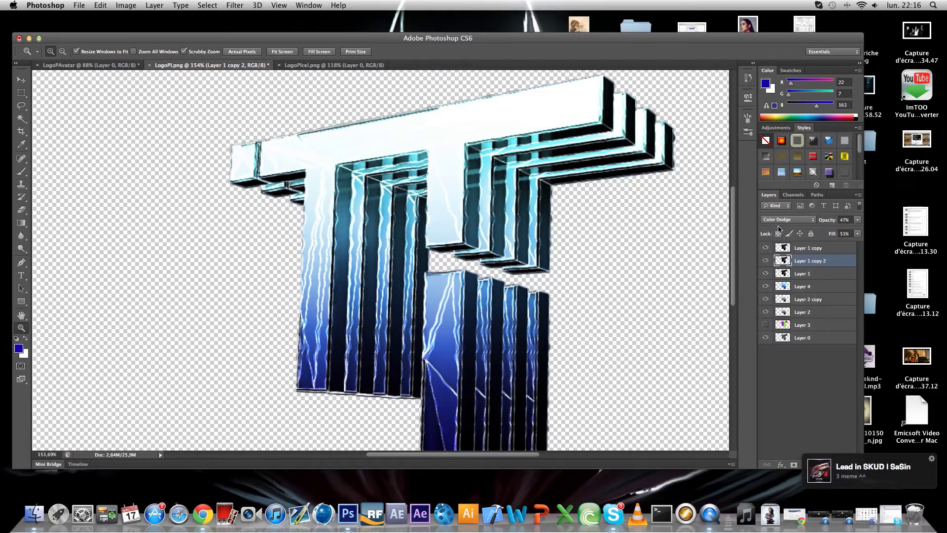
Set Layer 1 copy 2 to 57% opacity and 67% fill
click(856, 235)
click(856, 236)
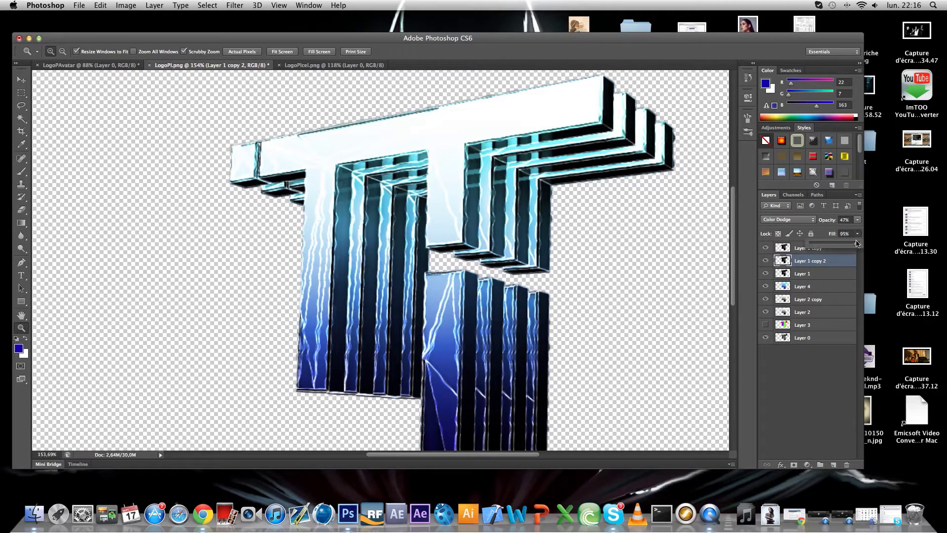
click(856, 236)
drag(852, 231, 874, 231)
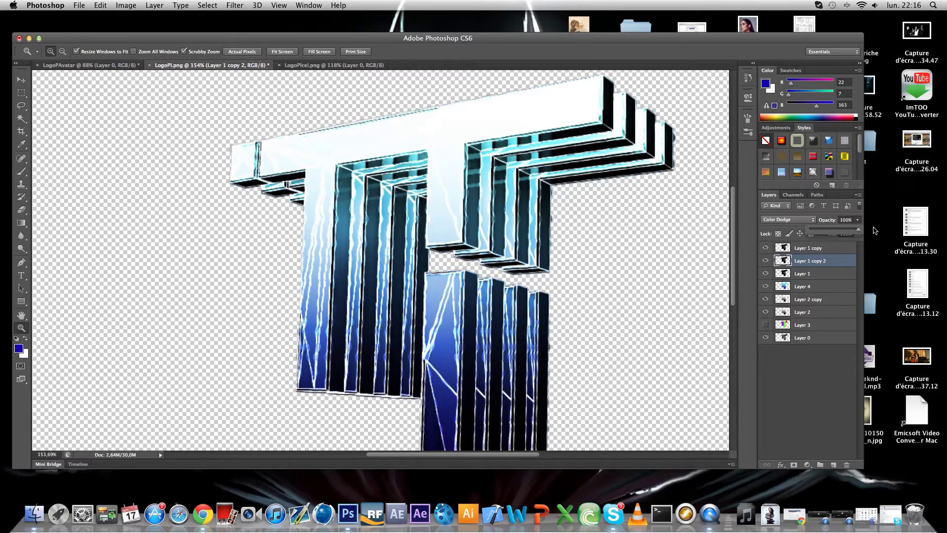
click(856, 235)
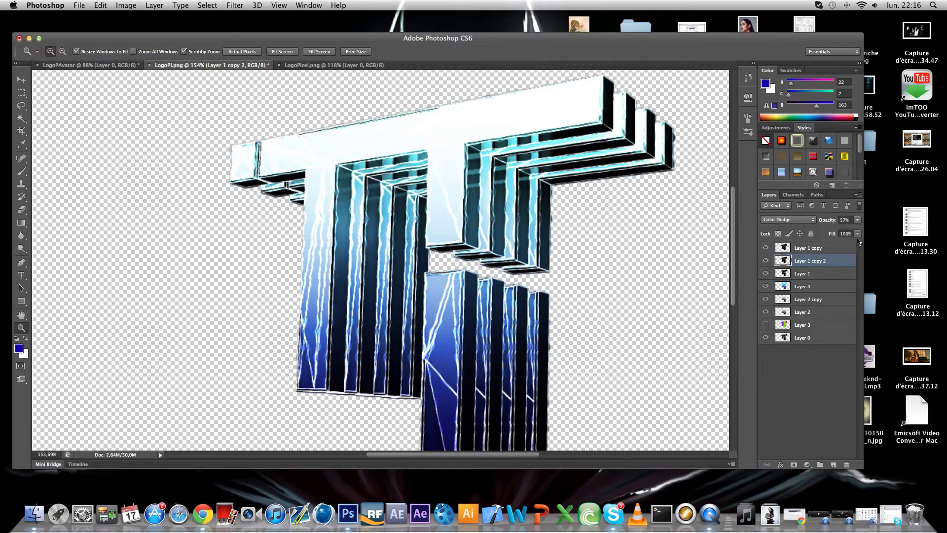
click(857, 236)
click(843, 244)
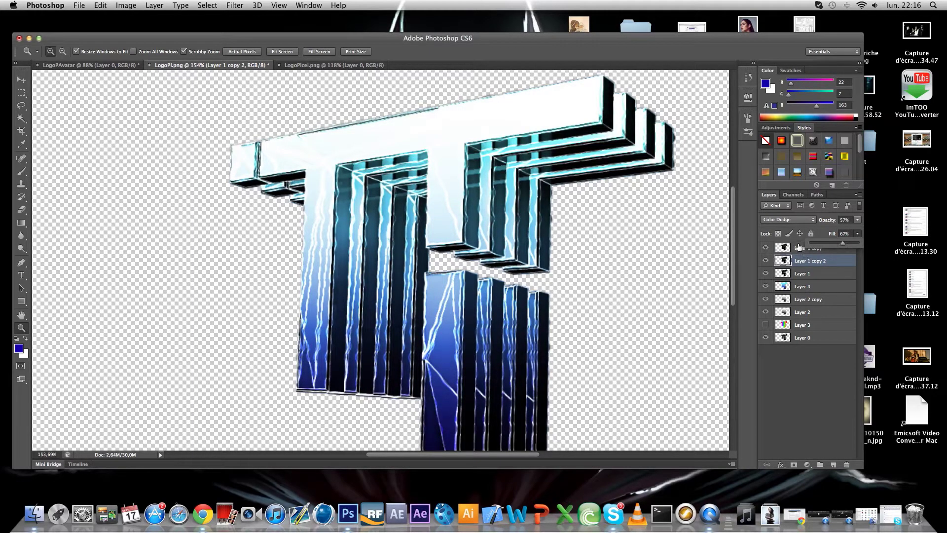
Select Layer 1 copy again and zoom to frame the logo
click(799, 247)
alt+click(518, 254)
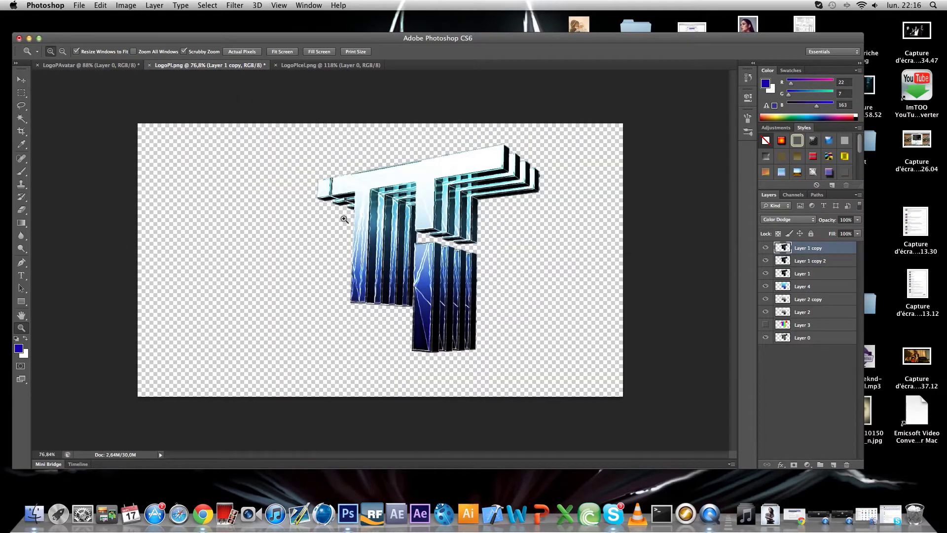
click(432, 164)
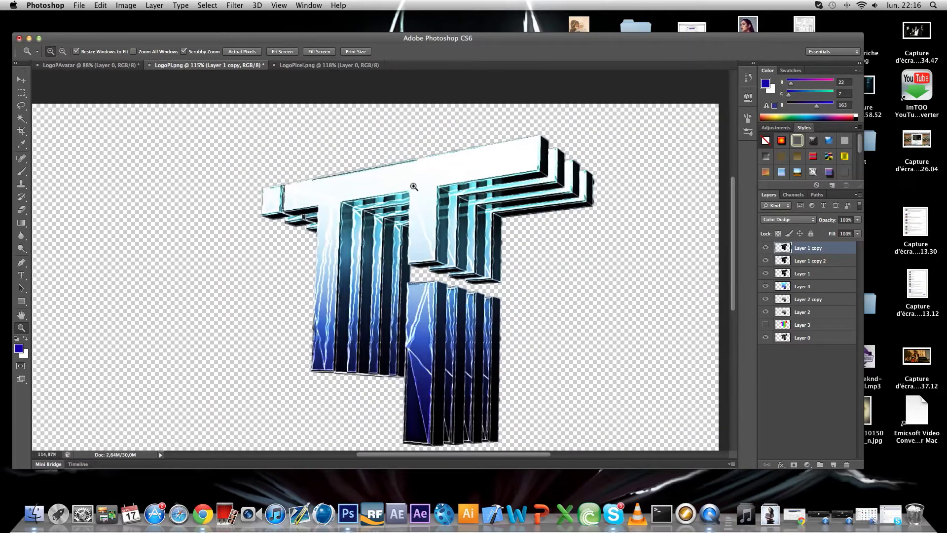
drag(413, 185, 400, 183)
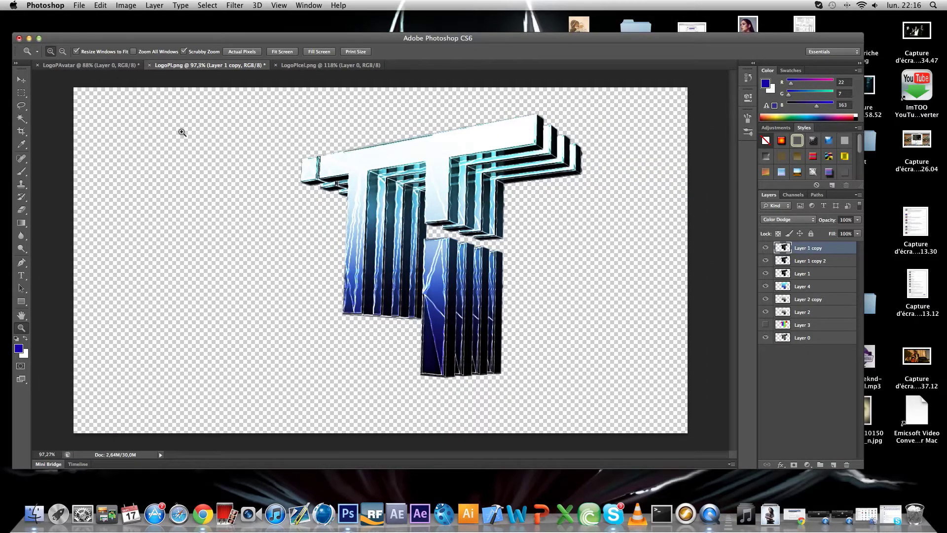
Save As LogoPI.psd in Photoshop format with layers, keeping maximum compatibility on
click(79, 4)
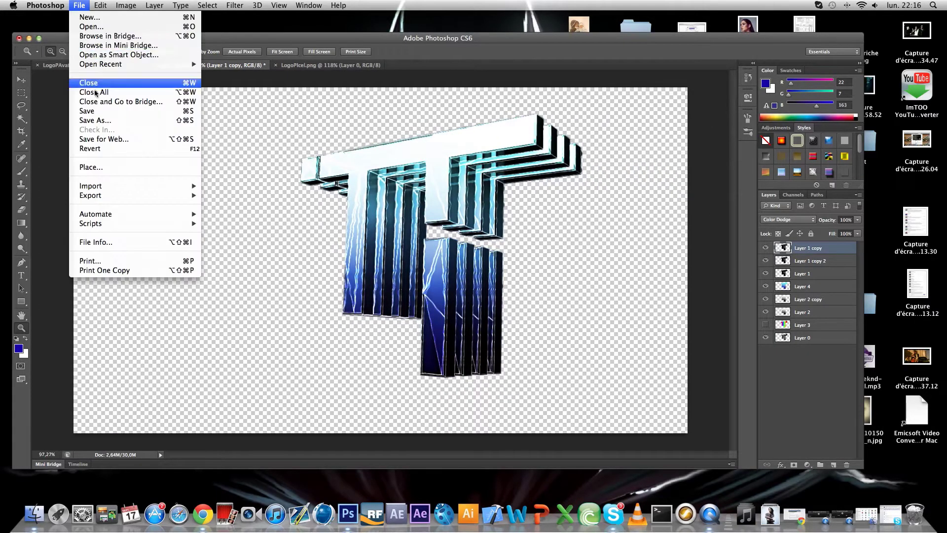
click(94, 120)
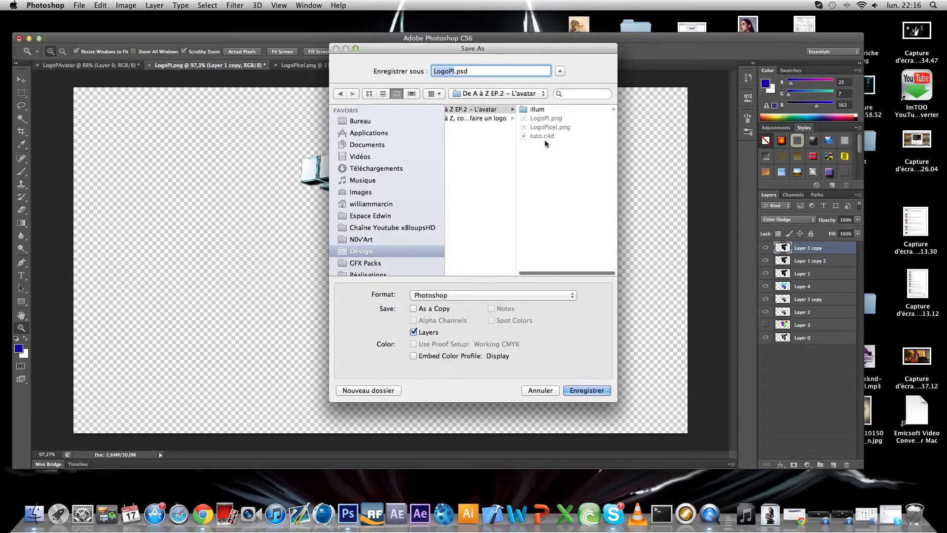
click(571, 392)
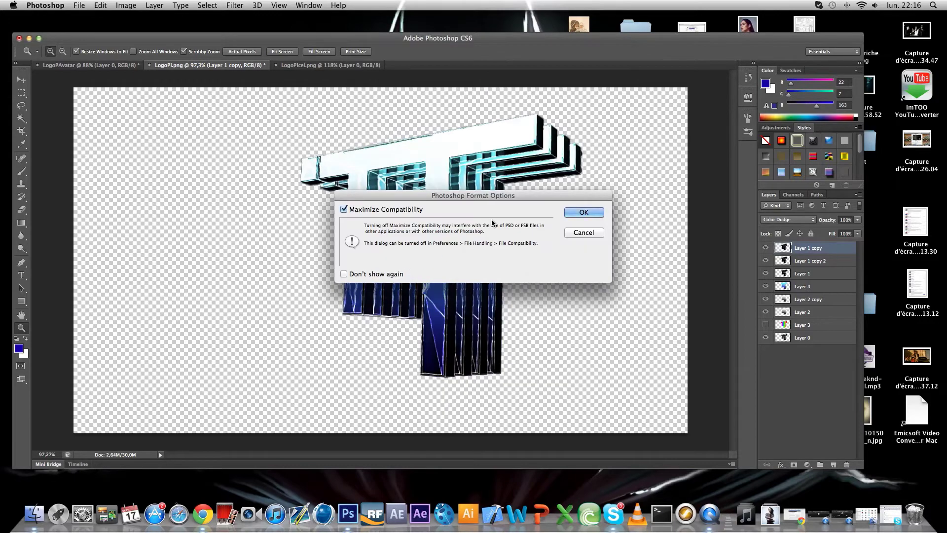
click(578, 211)
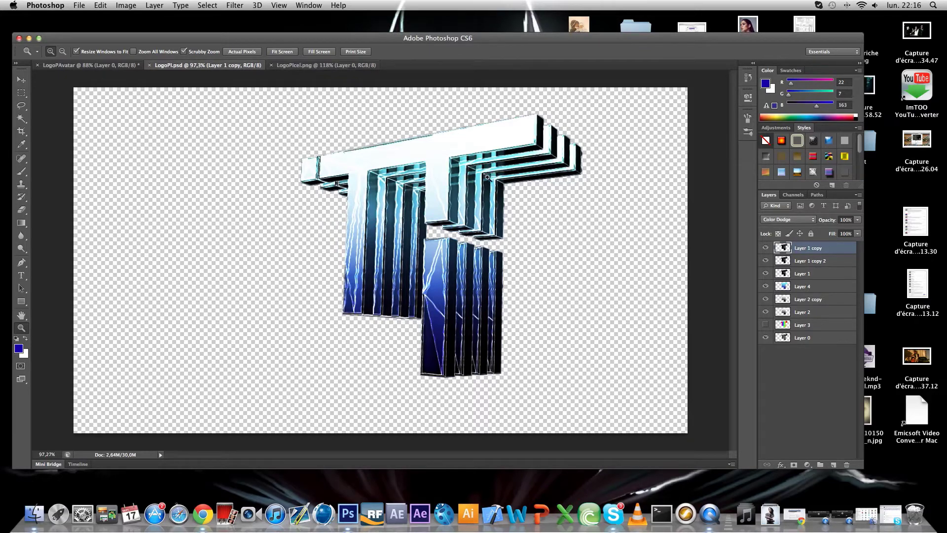
Close the LogoPIcel.png document and return to LogoPI.psd
mouse_move(457, 184)
mouse_down()
mouse_move(433, 190)
mouse_move(448, 198)
mouse_up()
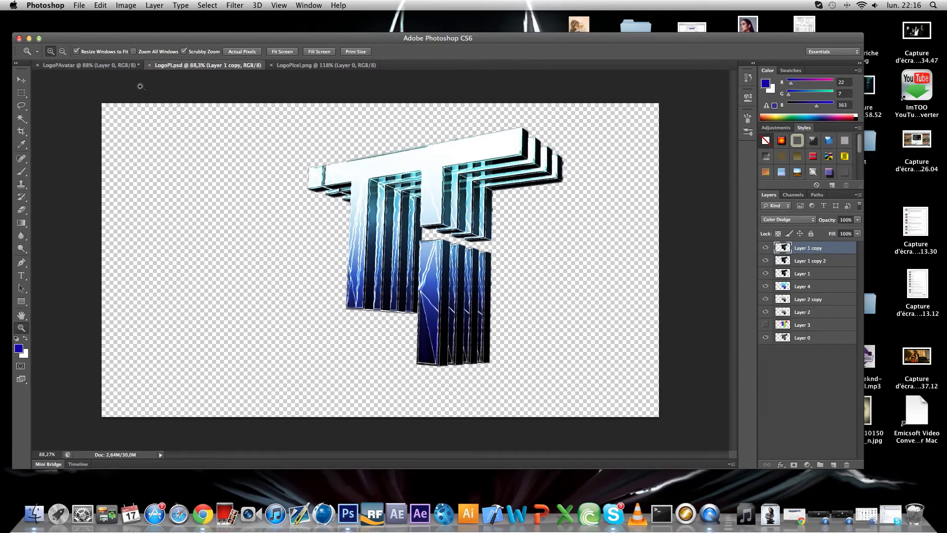
click(89, 64)
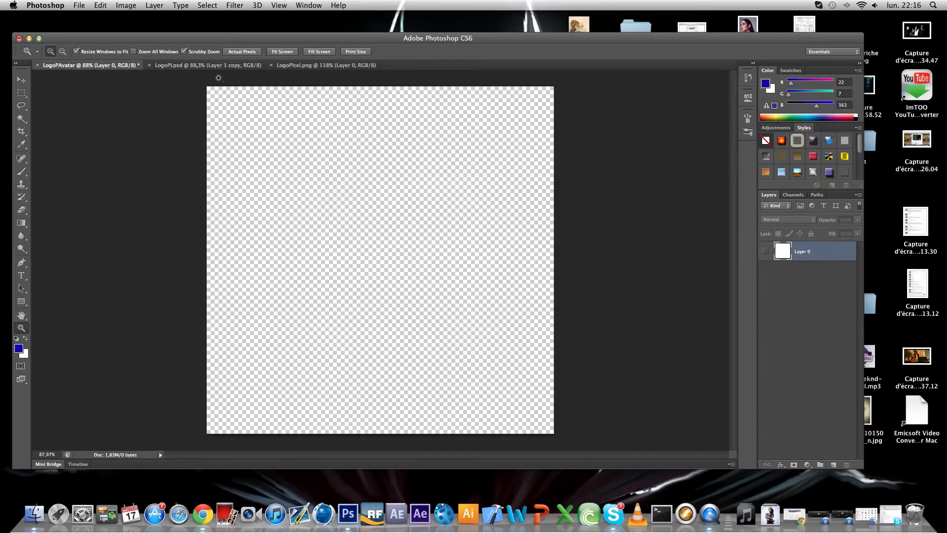
click(291, 67)
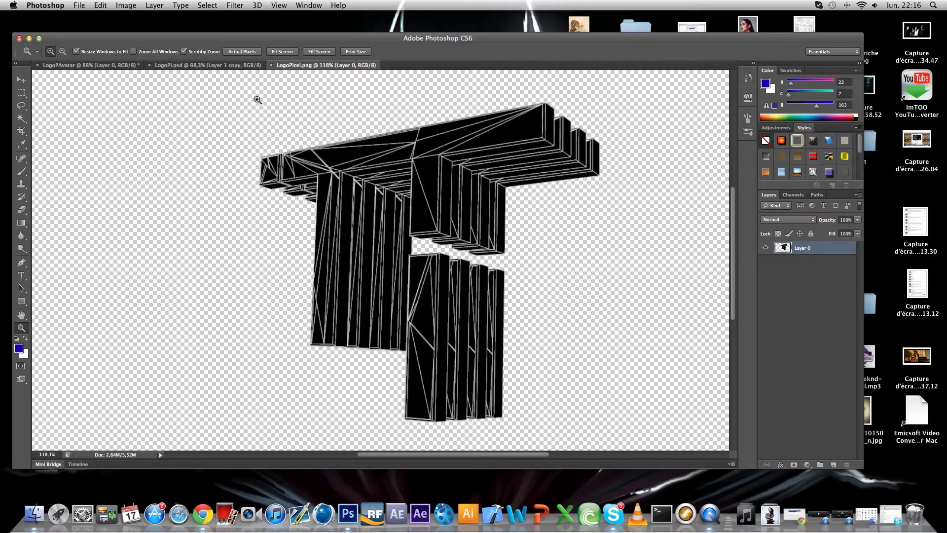
click(270, 65)
click(242, 66)
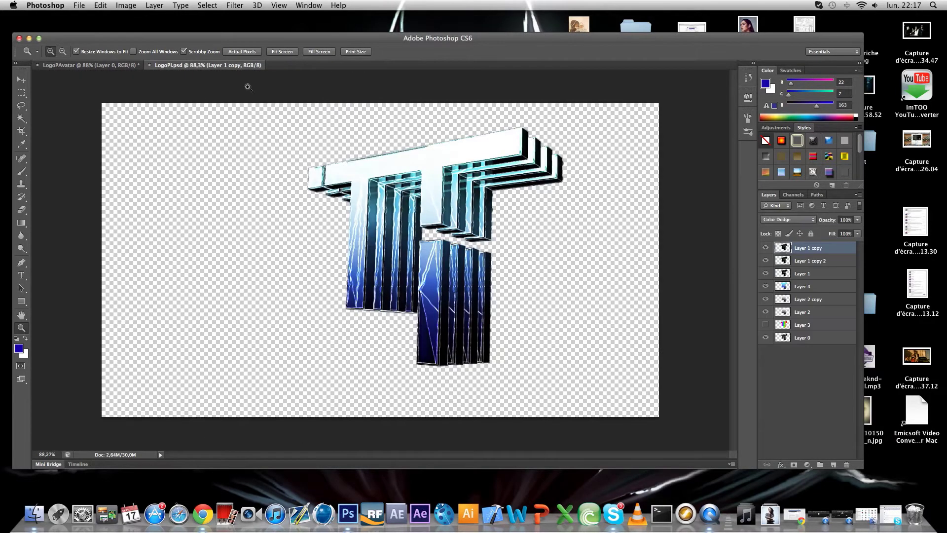
Put all eight logo layers, Layer 1 copy through Layer 0, into a group named 'logo'
drag(476, 206, 494, 205)
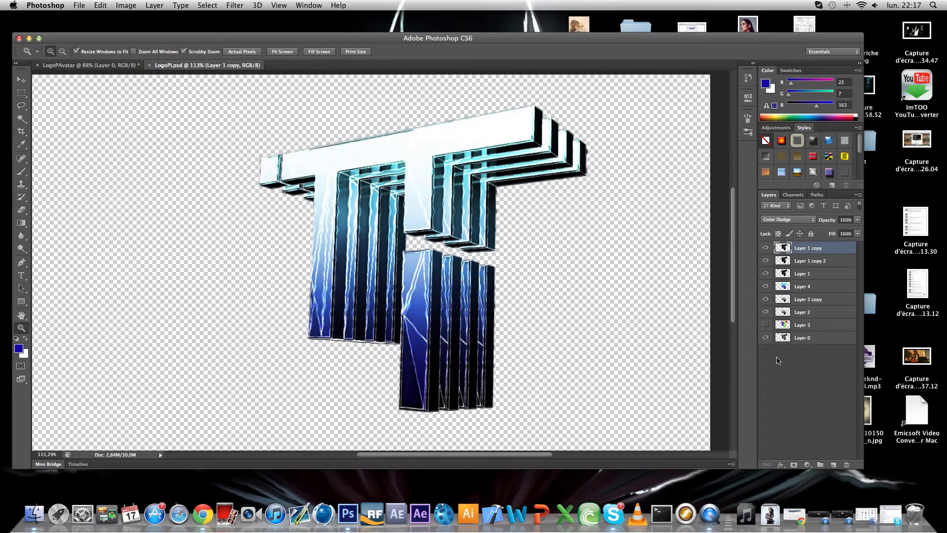
click(792, 339)
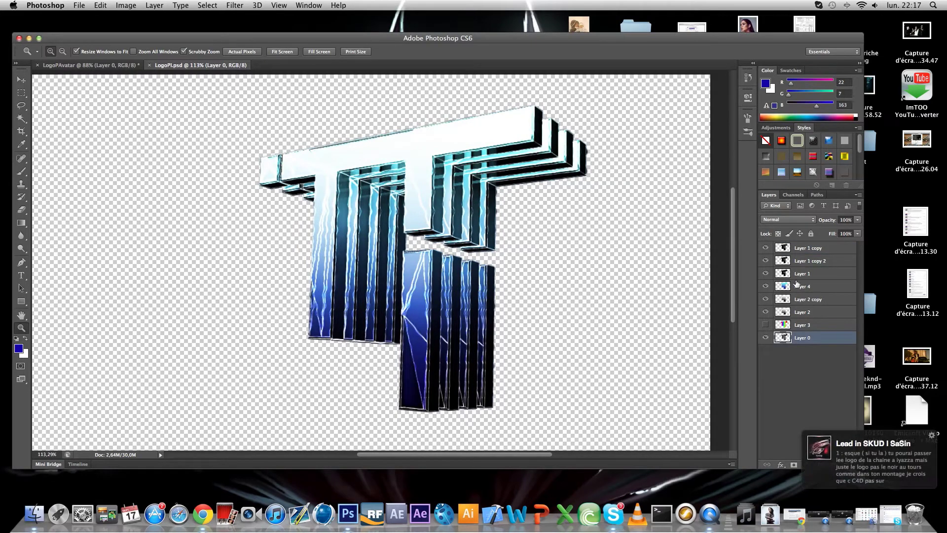
shift+click(799, 248)
drag(799, 322, 820, 465)
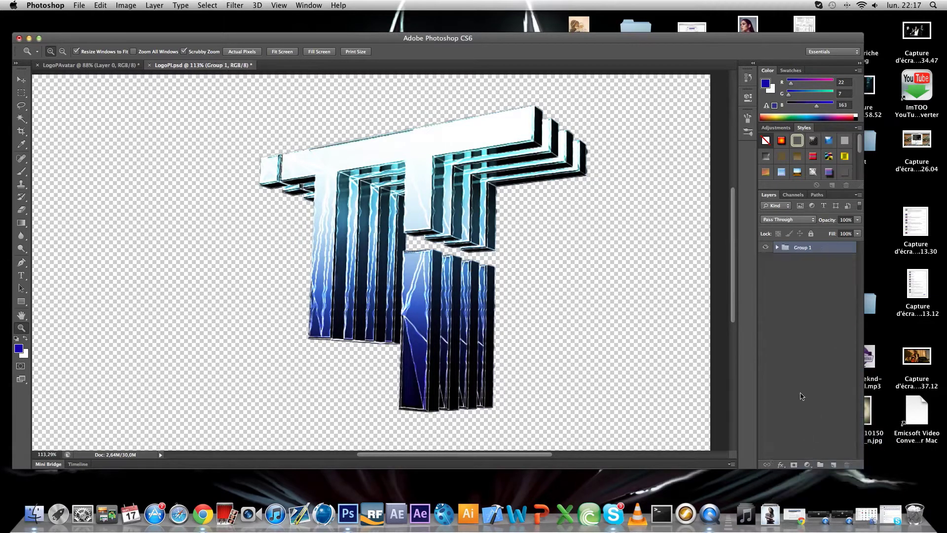
click(777, 266)
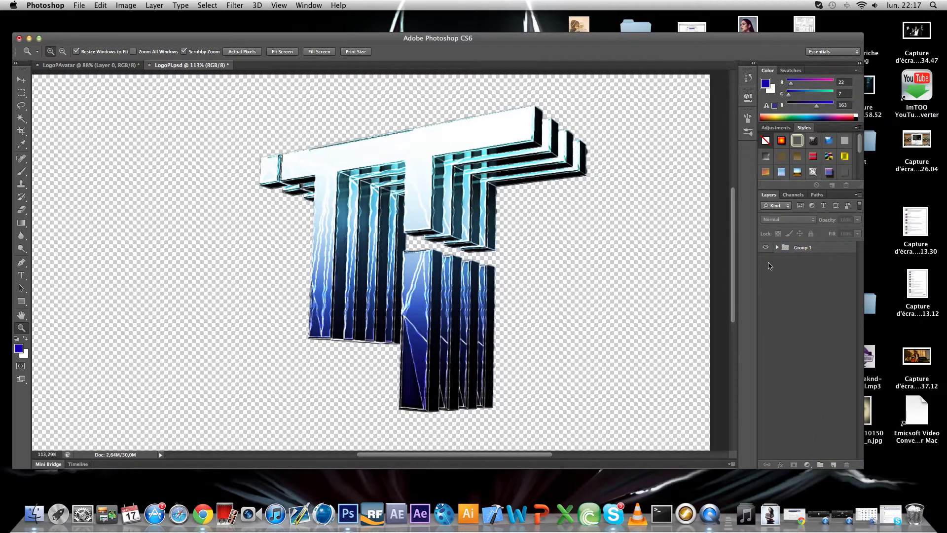
double_click(801, 247)
text(logo)
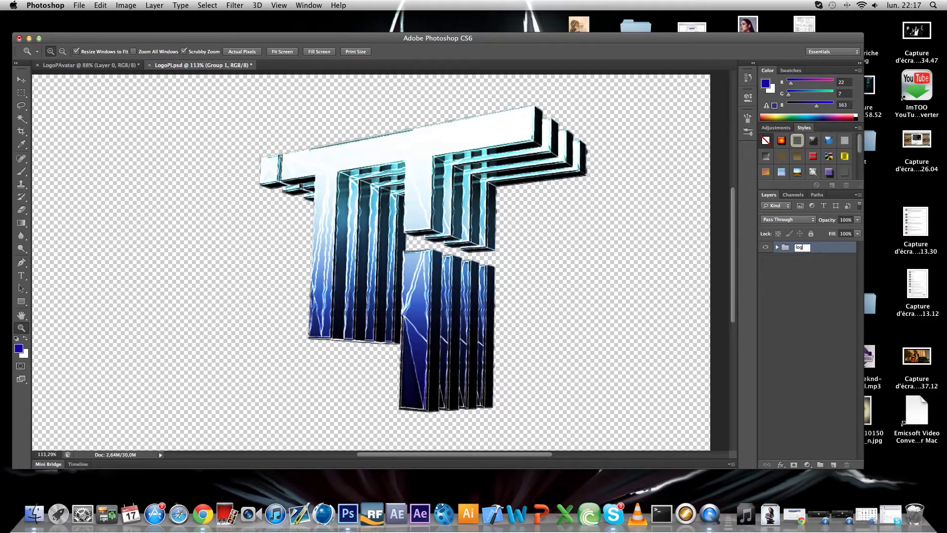
key(Return)
click(843, 281)
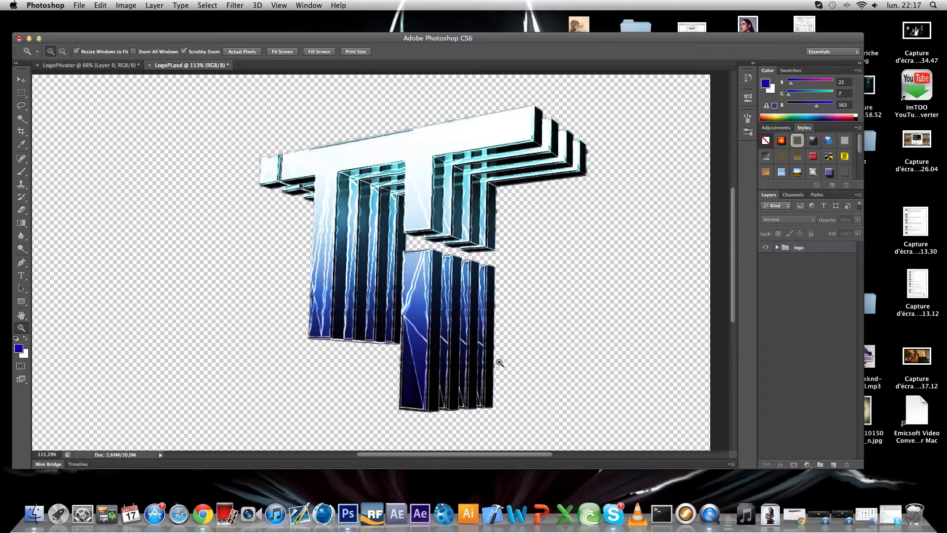
Browse GFX Packs > Trondzn > TRONES GFX Pack – 1 in Finder and drag Bubbles.png onto the logo canvas
click(26, 506)
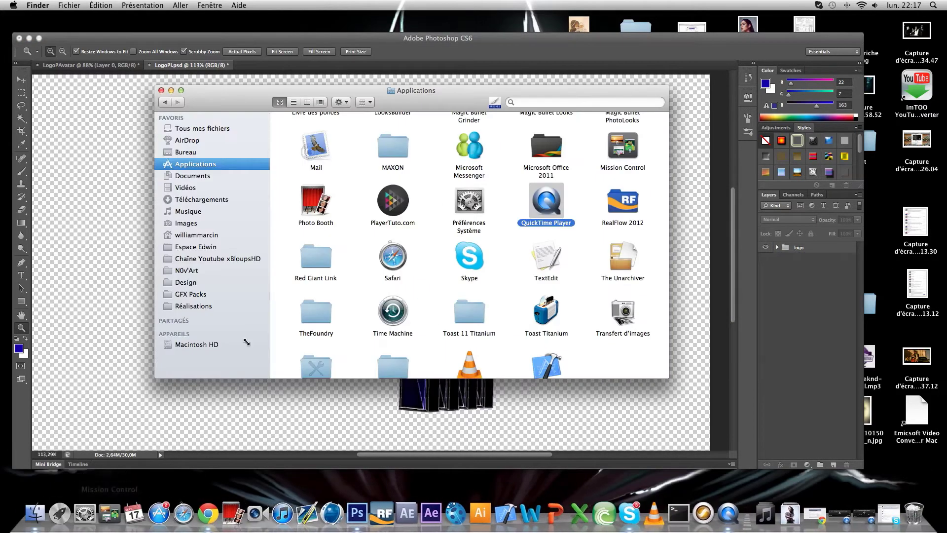
click(197, 293)
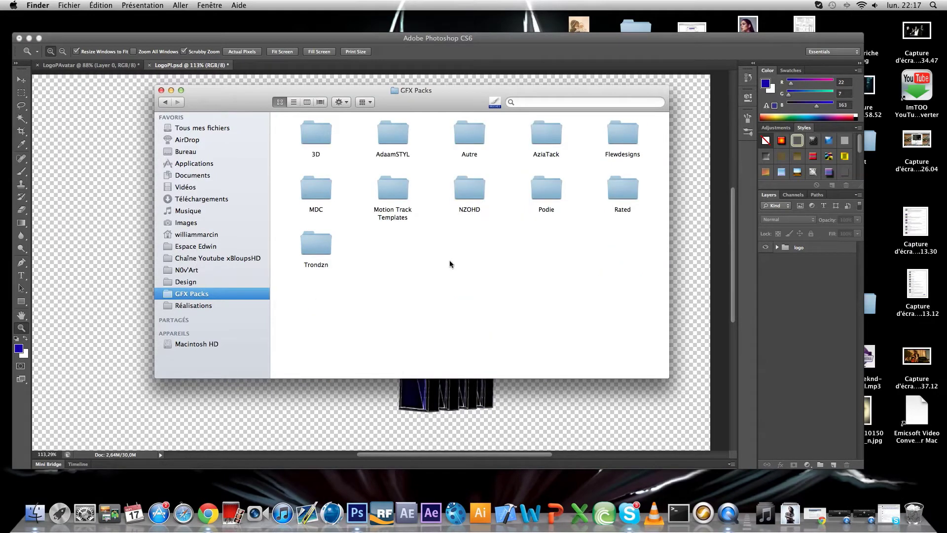
double_click(312, 244)
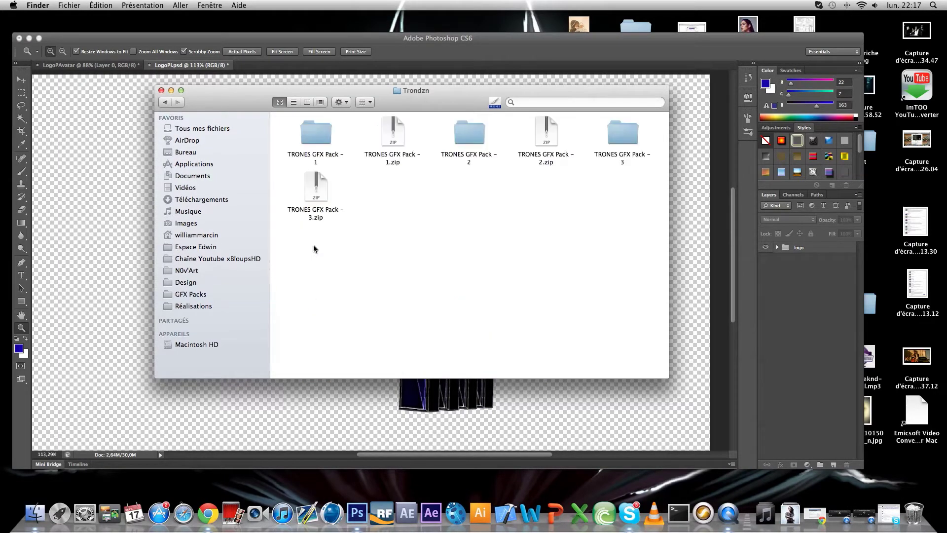
click(315, 142)
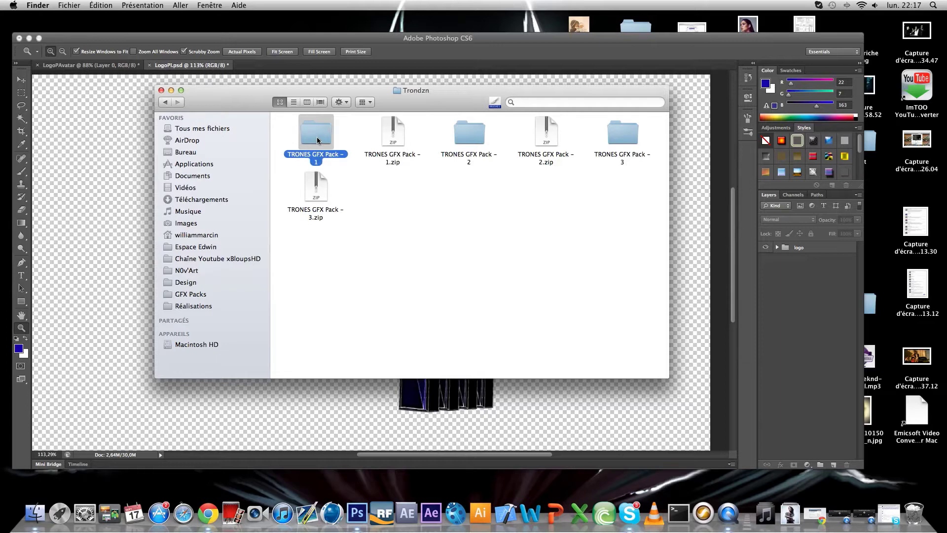
double_click(316, 138)
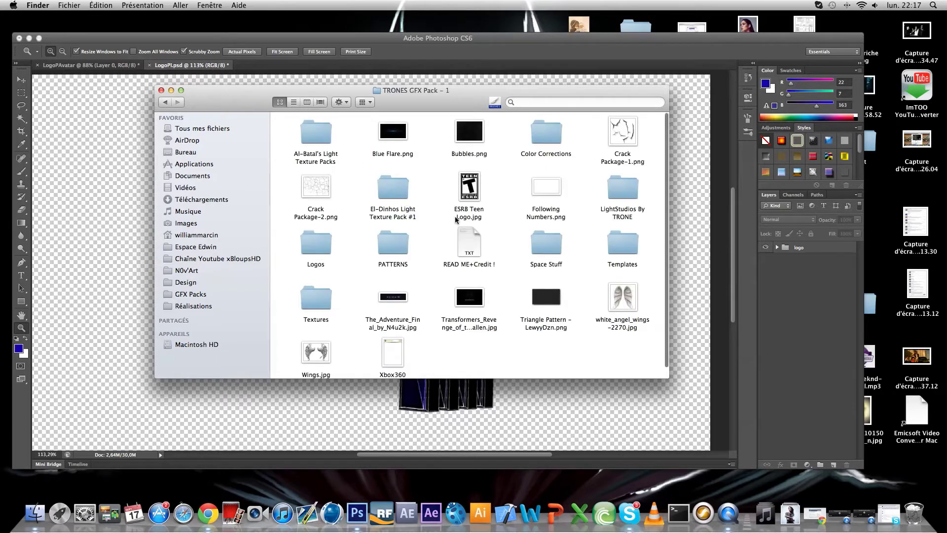
drag(466, 132, 407, 425)
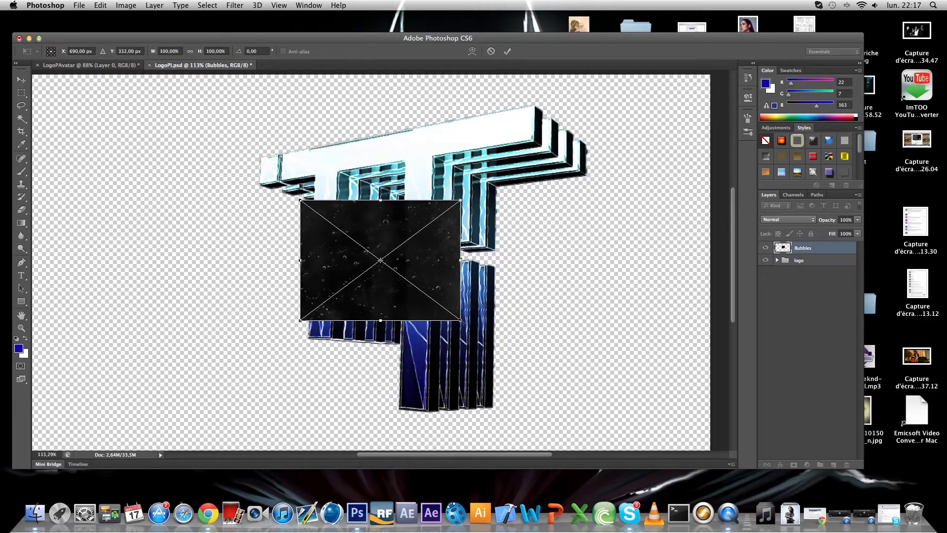
Enlarge and reposition the placed Bubbles image, then commit the transform
drag(460, 320, 529, 385)
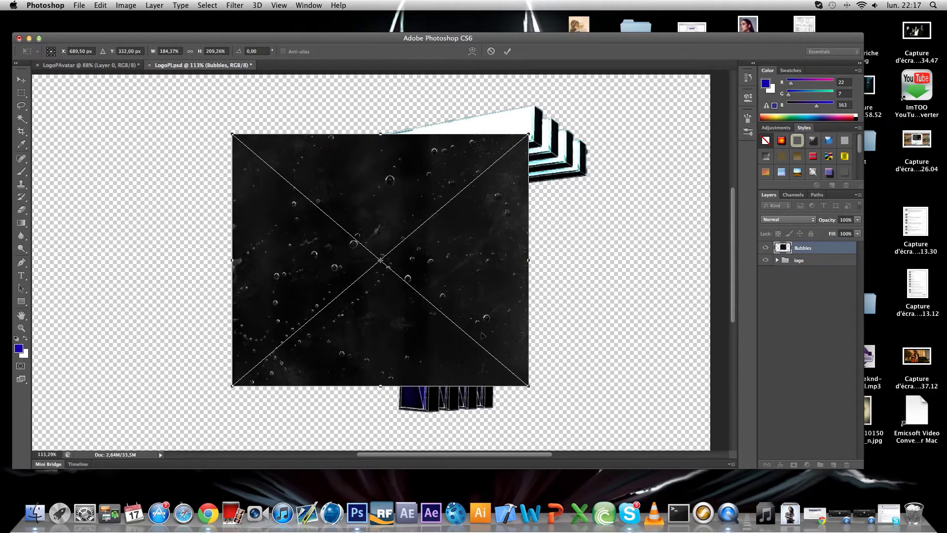
drag(481, 336, 426, 392)
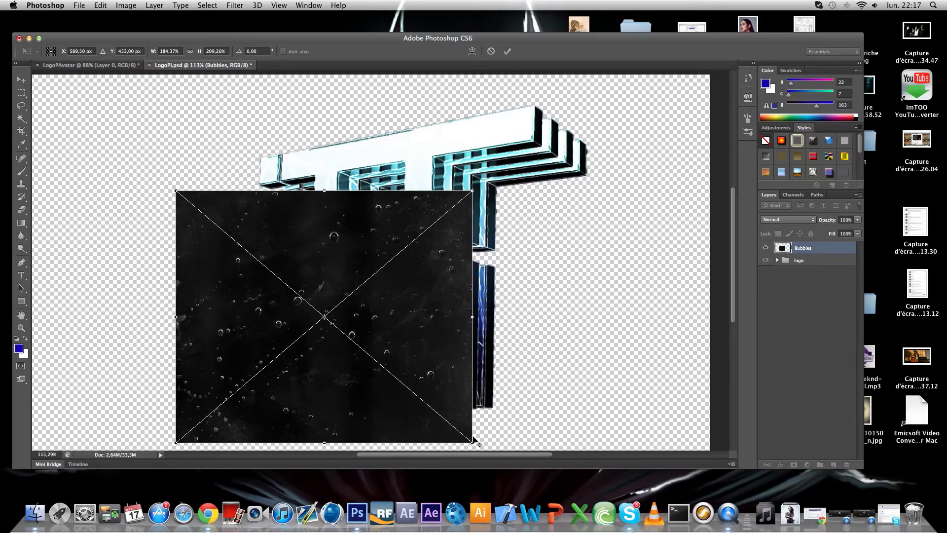
drag(472, 443, 494, 461)
drag(498, 290, 515, 290)
drag(335, 110, 334, 133)
drag(355, 213, 336, 184)
key(Return)
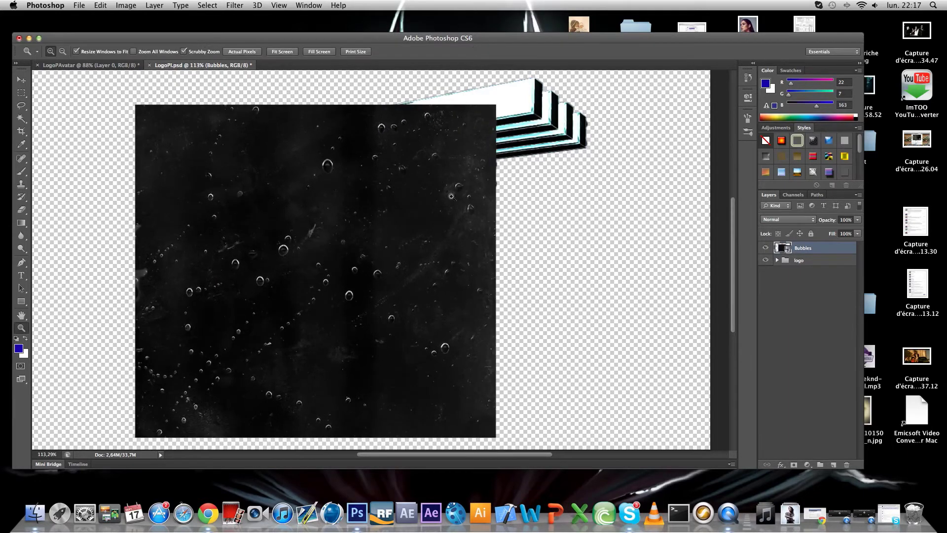
Rasterize the Bubbles layer and duplicate it
right_click(826, 251)
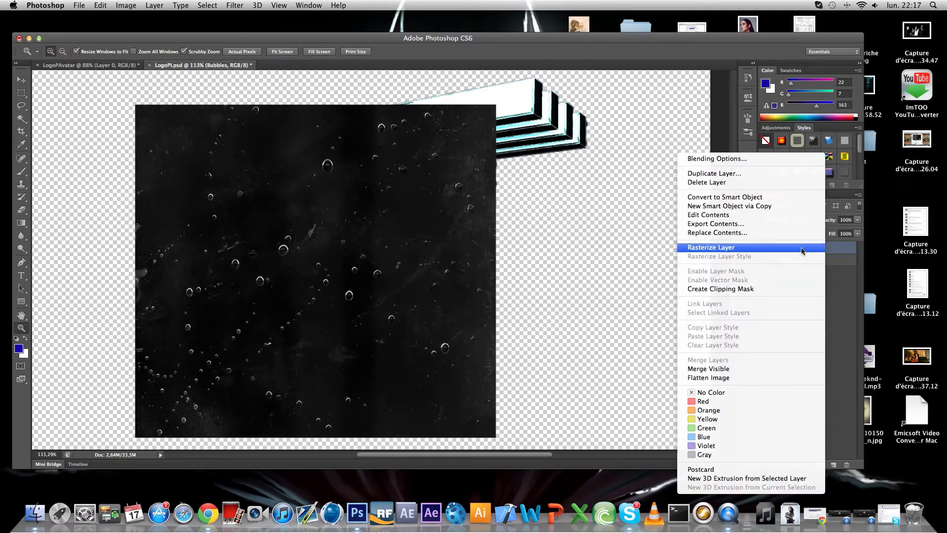
click(801, 248)
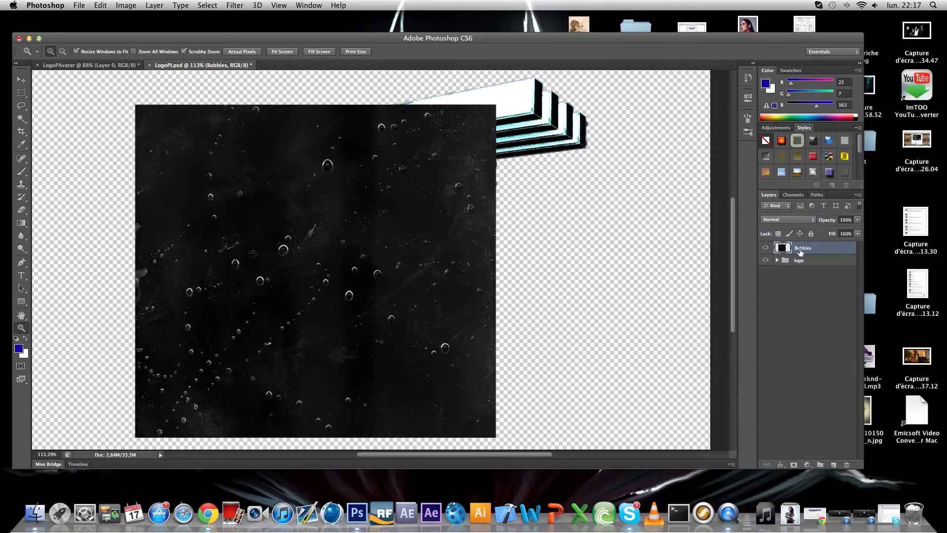
drag(805, 249, 834, 464)
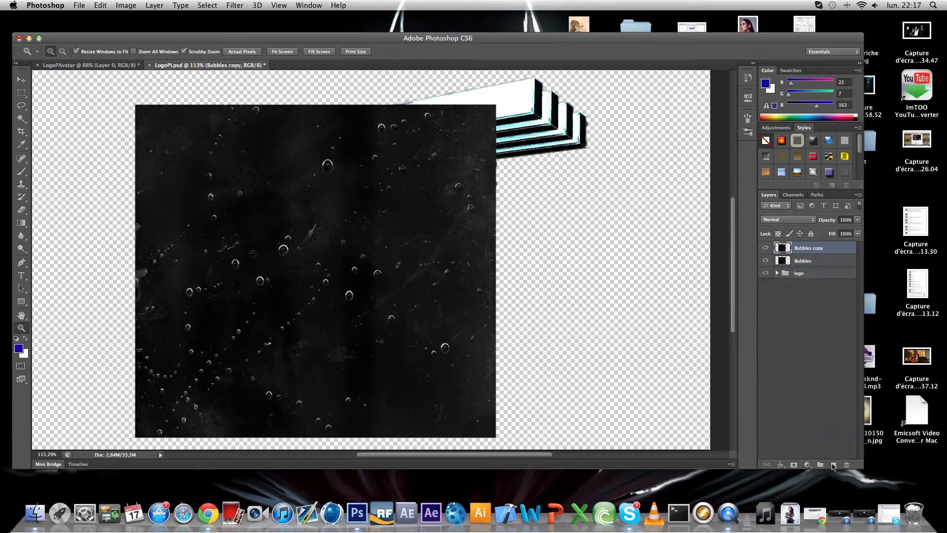
Flip the Bubbles copy horizontally and vertically and shift it up and to the right
click(20, 79)
click(133, 107)
right_click(137, 105)
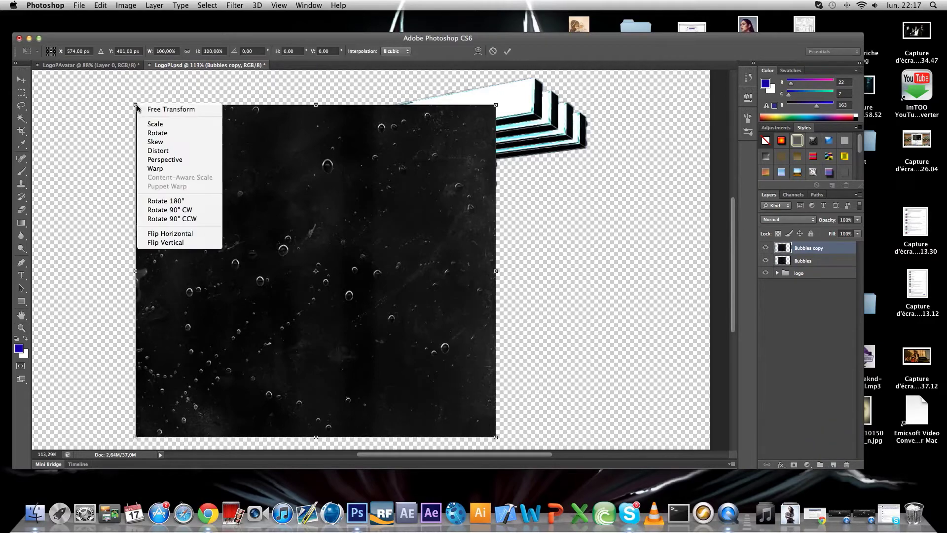
click(182, 233)
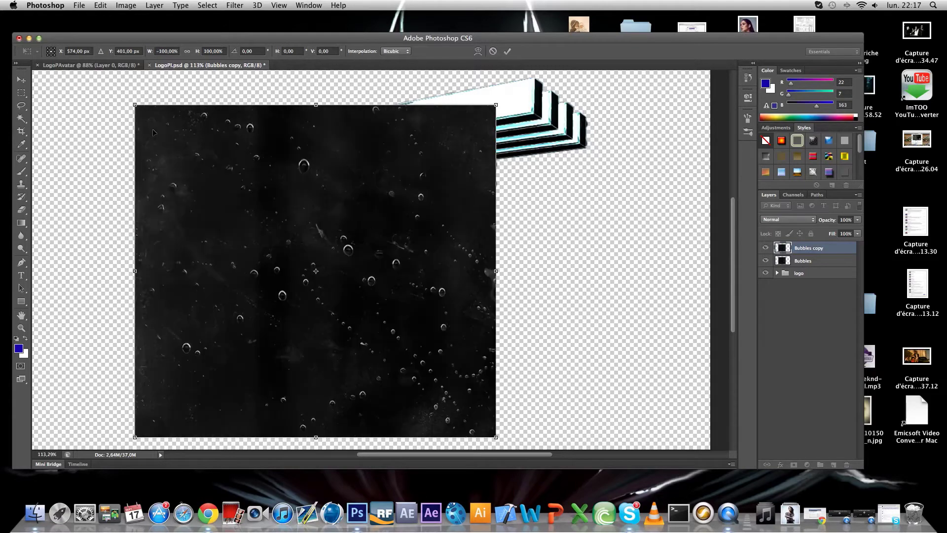
right_click(156, 133)
click(205, 272)
drag(284, 233, 471, 101)
key(Return)
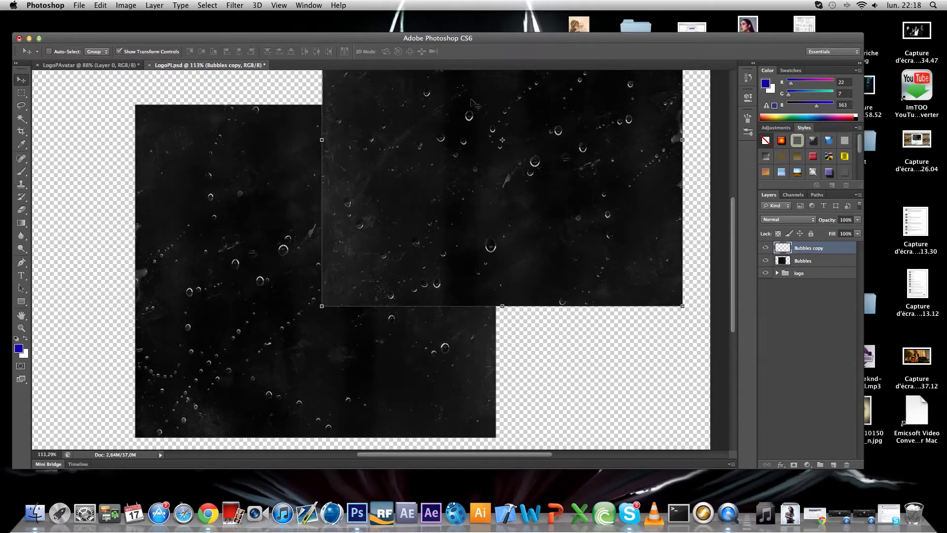
Hide both Bubbles layers and go back to Finder
click(764, 247)
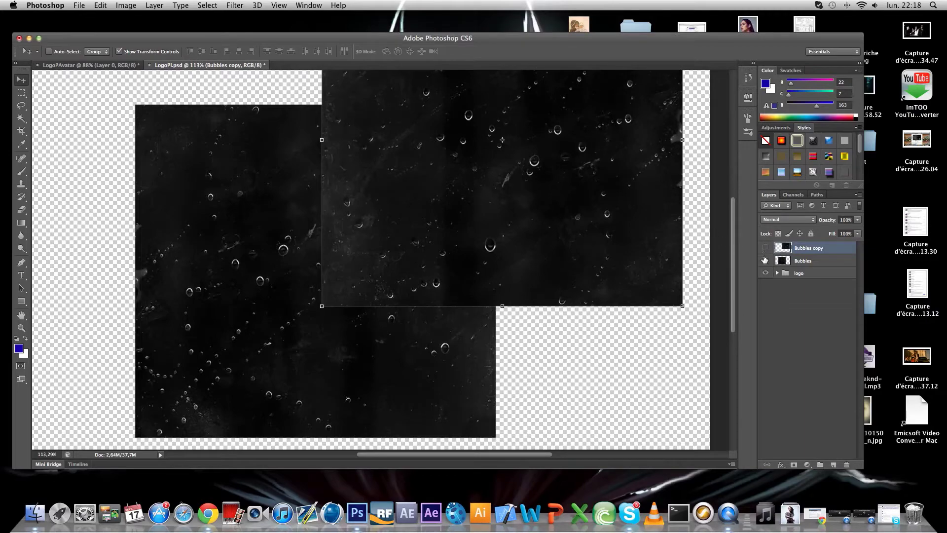
click(765, 260)
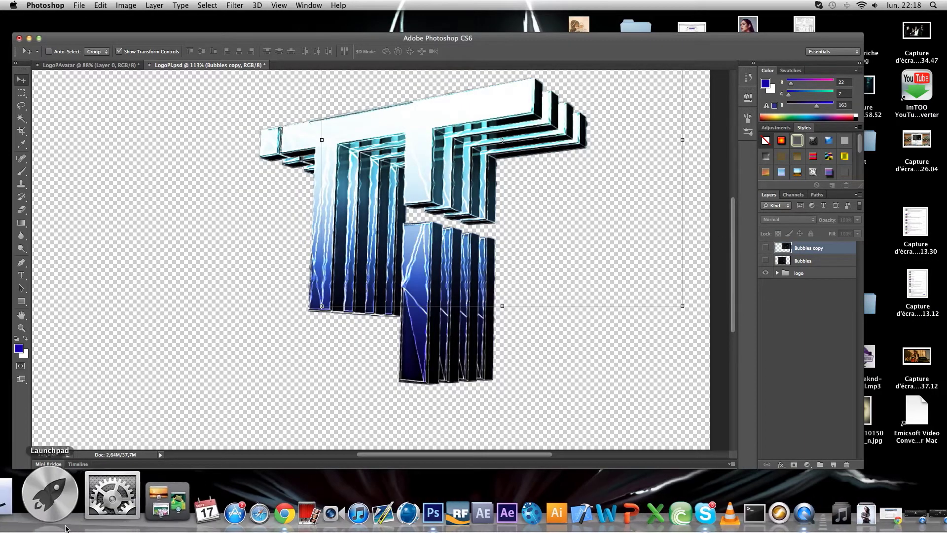
click(35, 513)
Place Blue Flare.png on the logo canvas and rasterize its layer
click(390, 141)
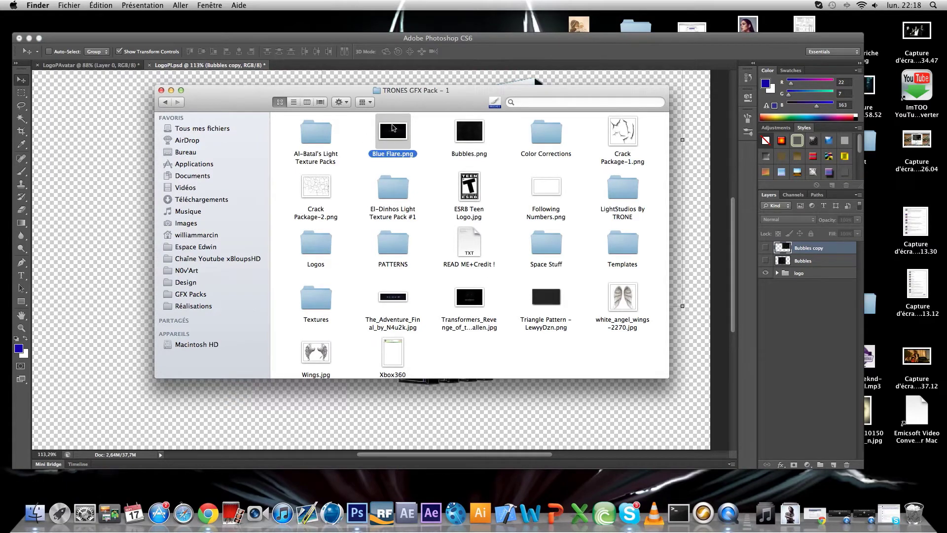
drag(393, 128, 543, 416)
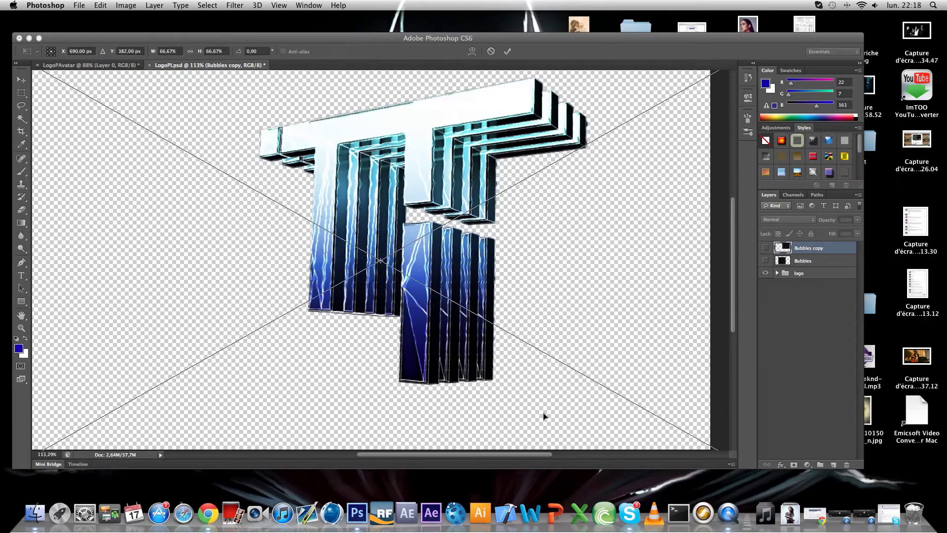
key(Return)
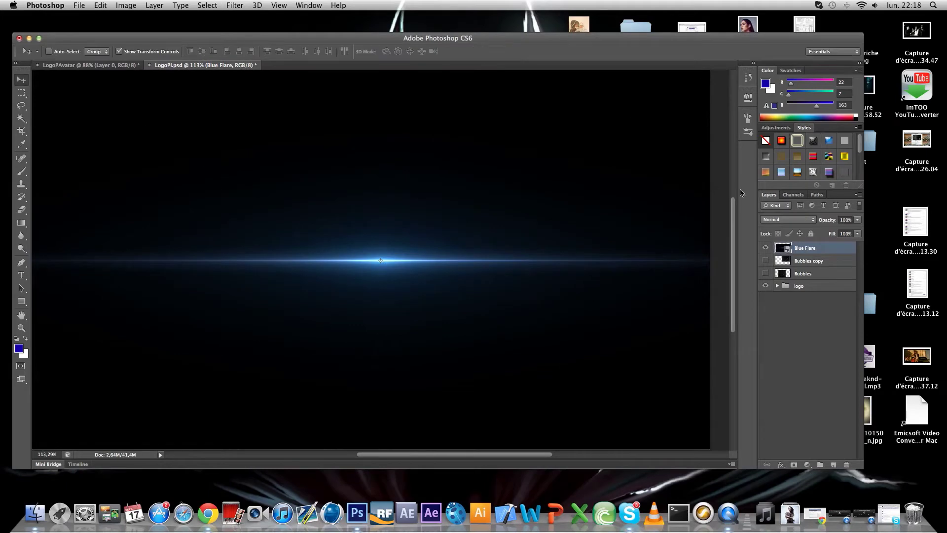
right_click(804, 243)
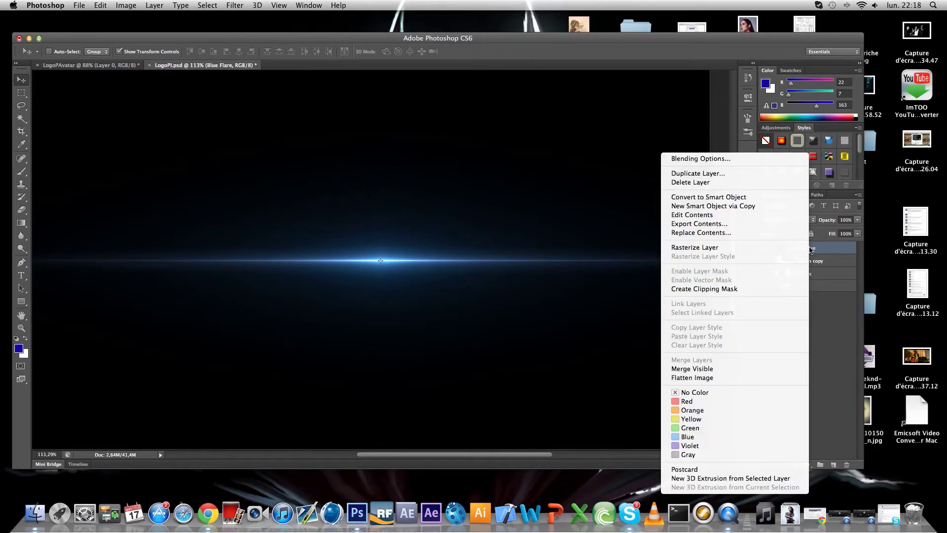
click(695, 248)
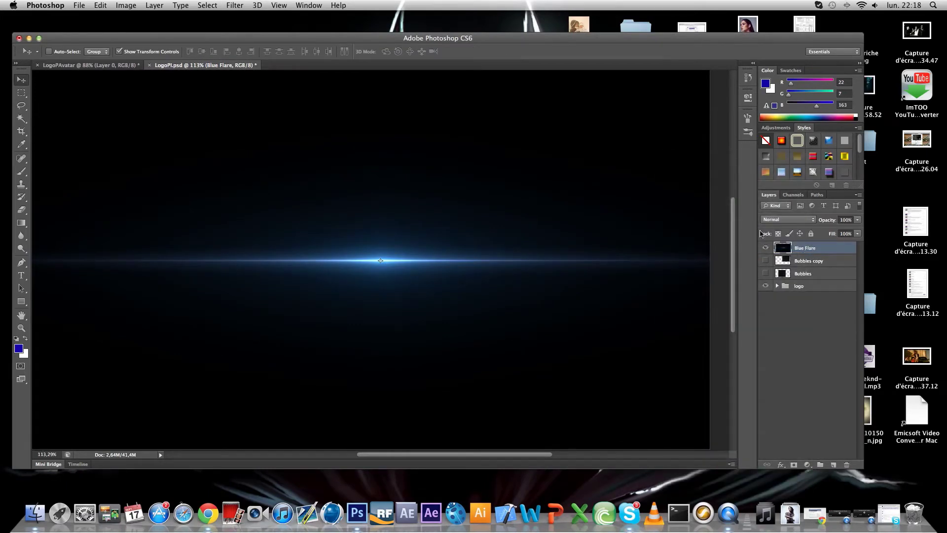
Shrink the Blue Flare, move it up over the logo, and set it to Screen blending
scroll(182, 126, down, 5)
scroll(182, 126, up, 7)
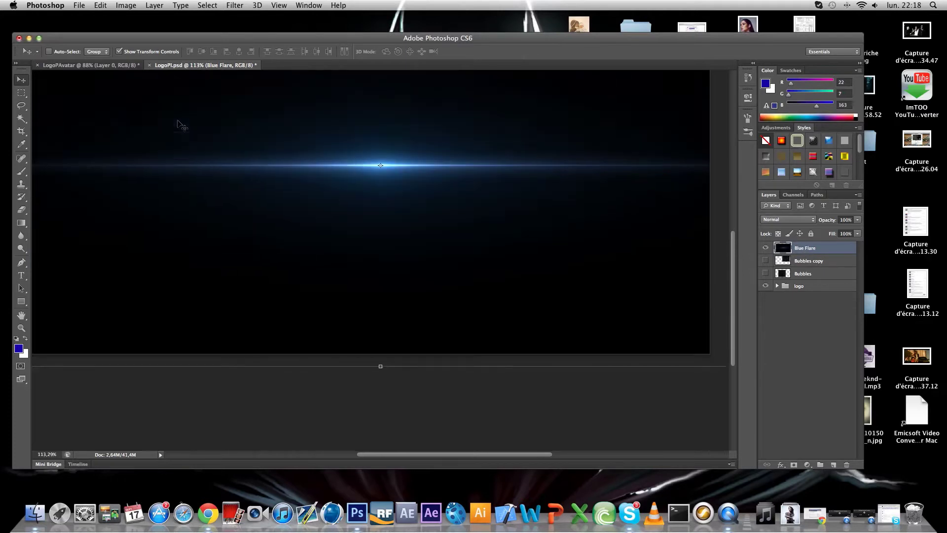
drag(233, 312, 195, 317)
click(21, 78)
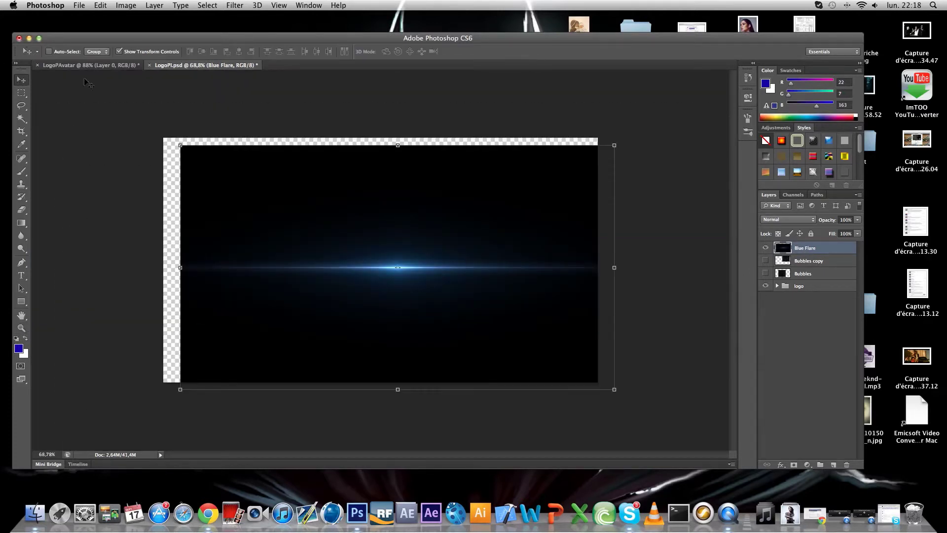
drag(181, 143, 275, 280)
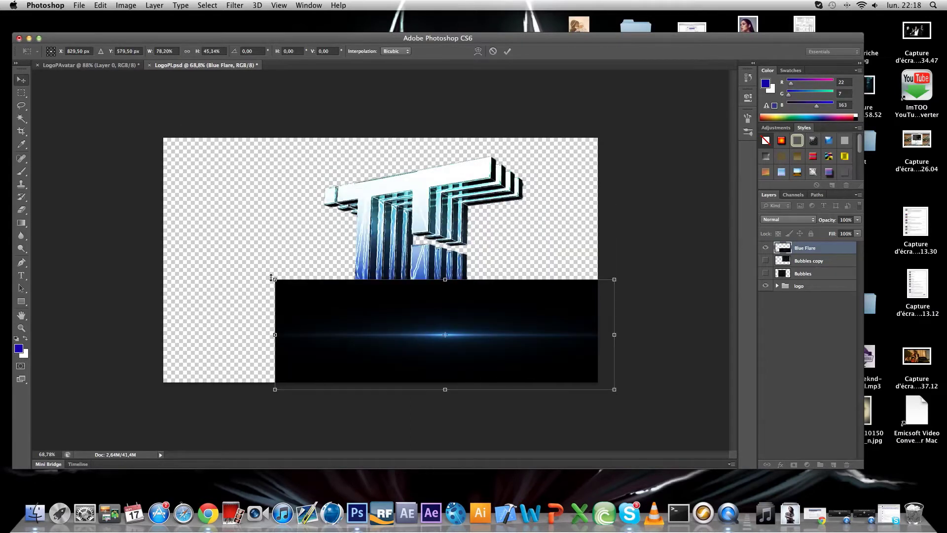
key(Return)
drag(337, 296, 280, 232)
click(788, 219)
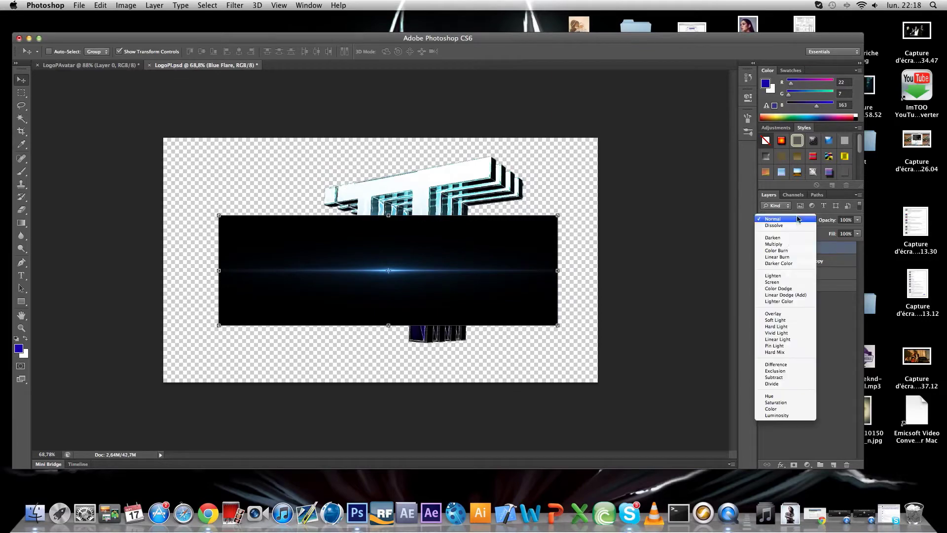
click(772, 282)
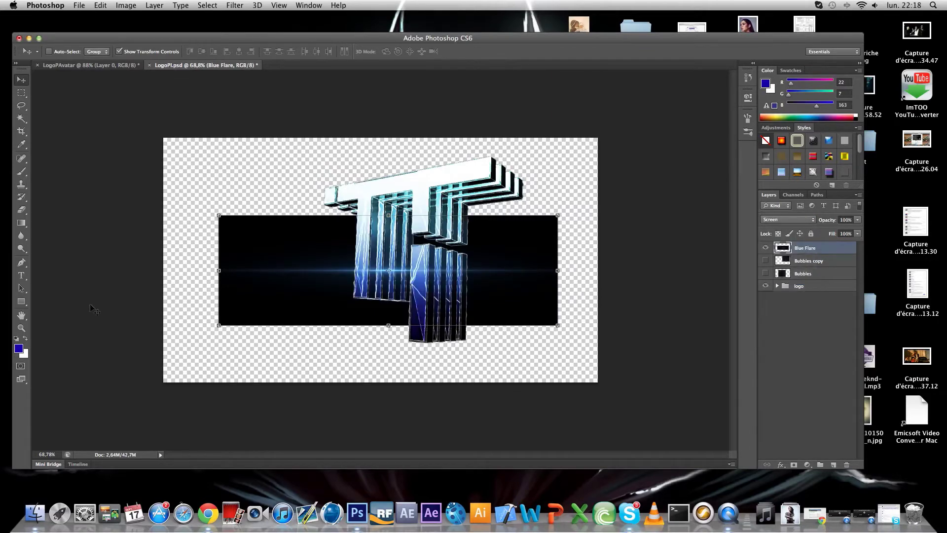
Tilt the flare about -10° and raise it across the top of the T
click(22, 327)
drag(355, 286, 376, 282)
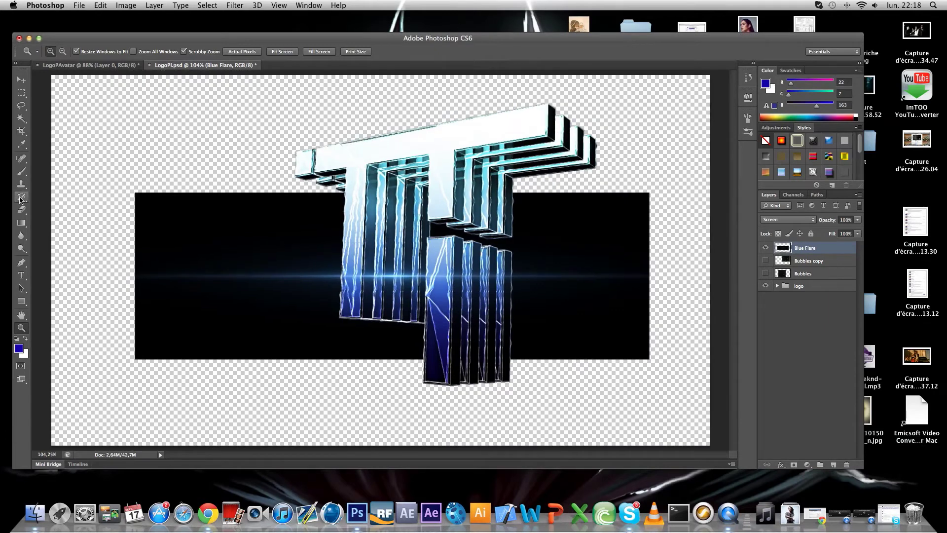
click(21, 79)
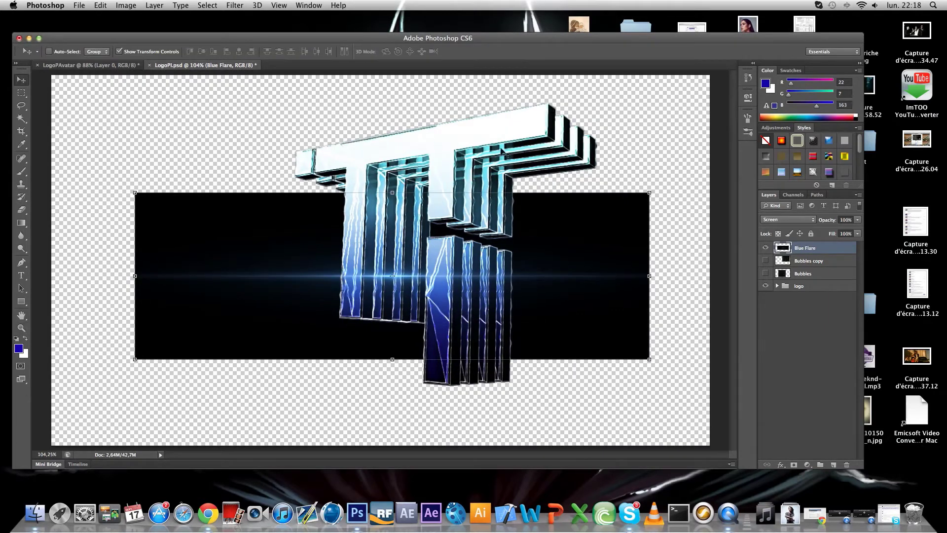
drag(658, 253, 658, 230)
drag(541, 237, 554, 94)
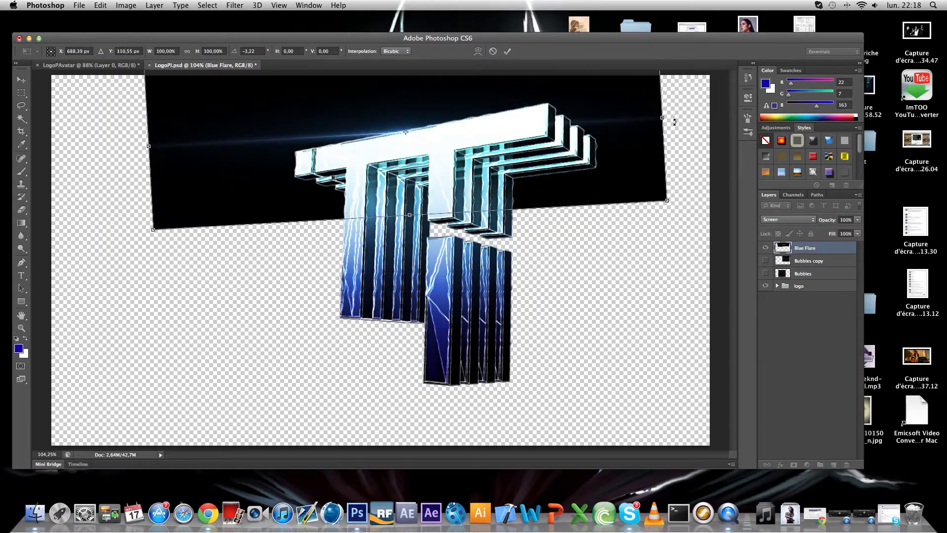
drag(675, 122, 670, 93)
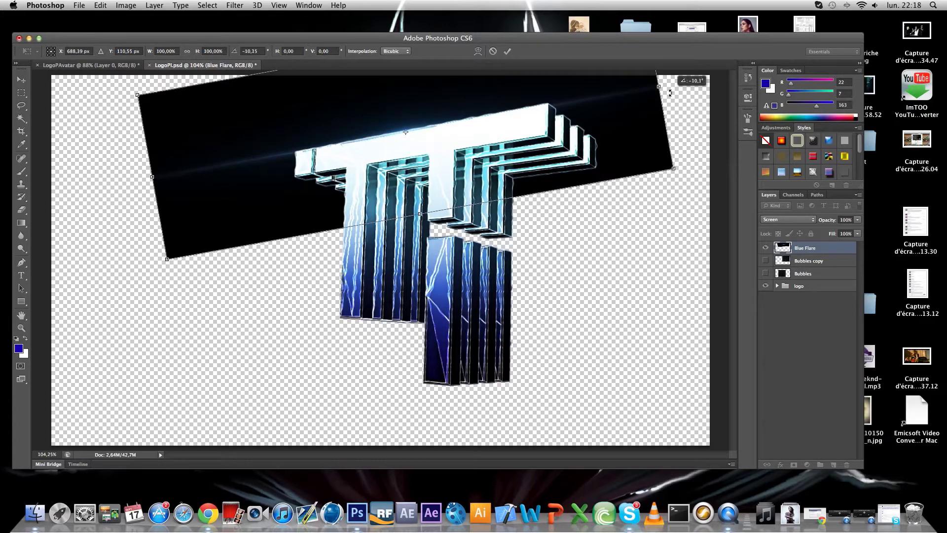
key(Return)
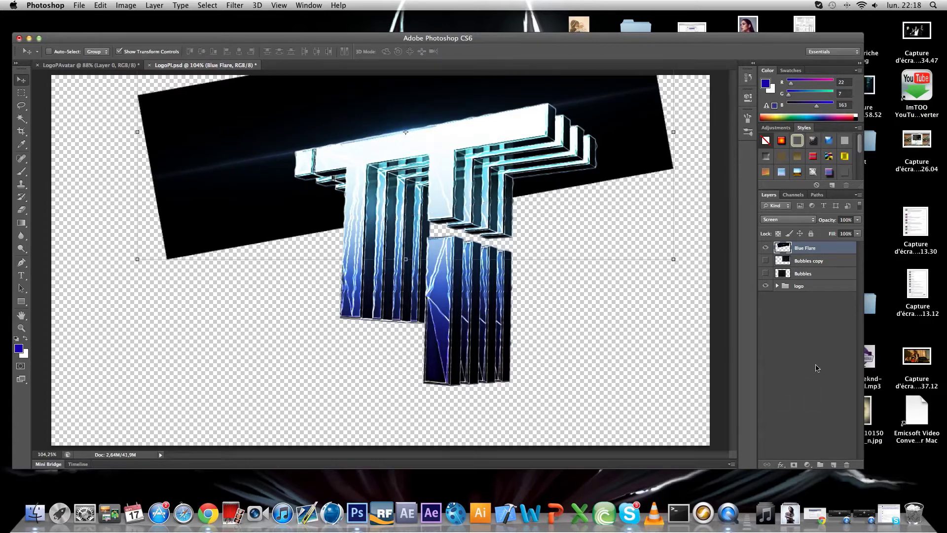
click(817, 371)
Add a new layer below the logo group and fill it solid black with the Paint Bucket
click(833, 465)
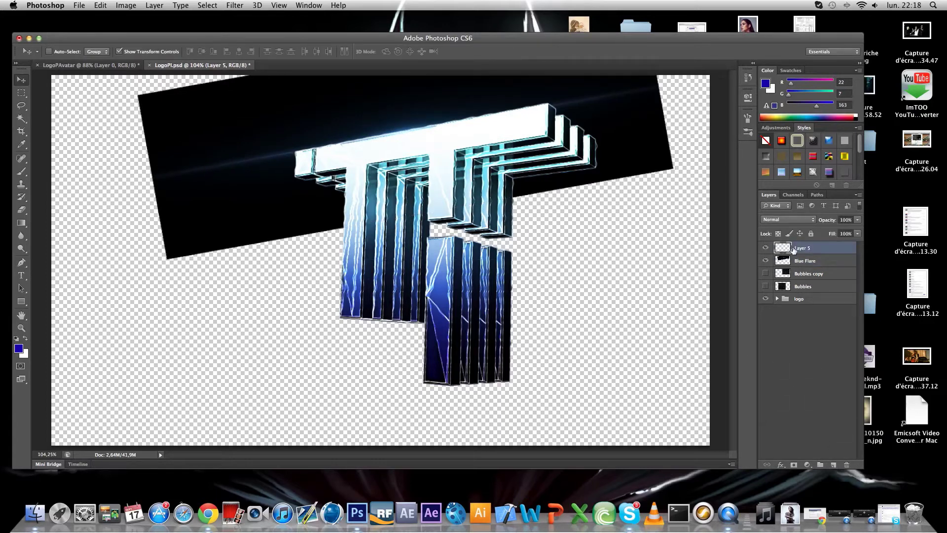
drag(793, 249, 797, 308)
click(22, 223)
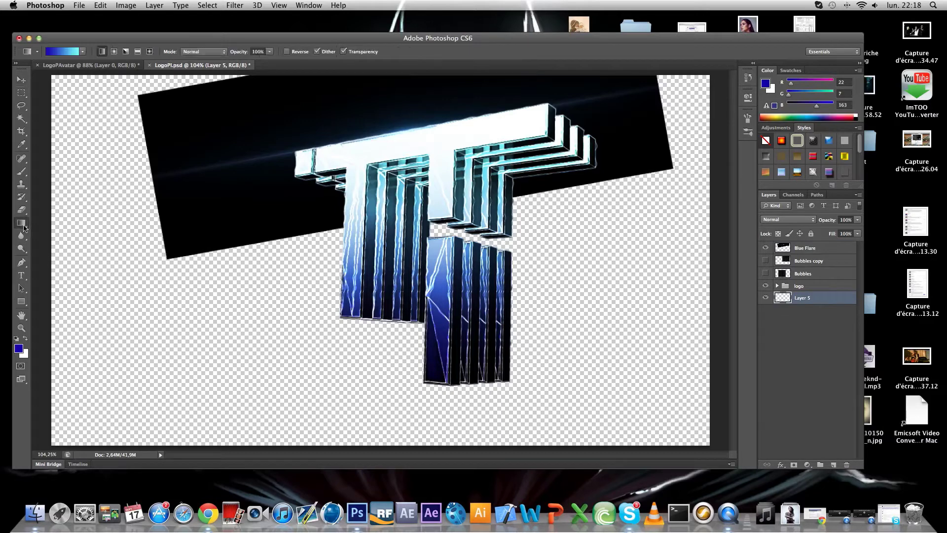
click(16, 339)
click(21, 226)
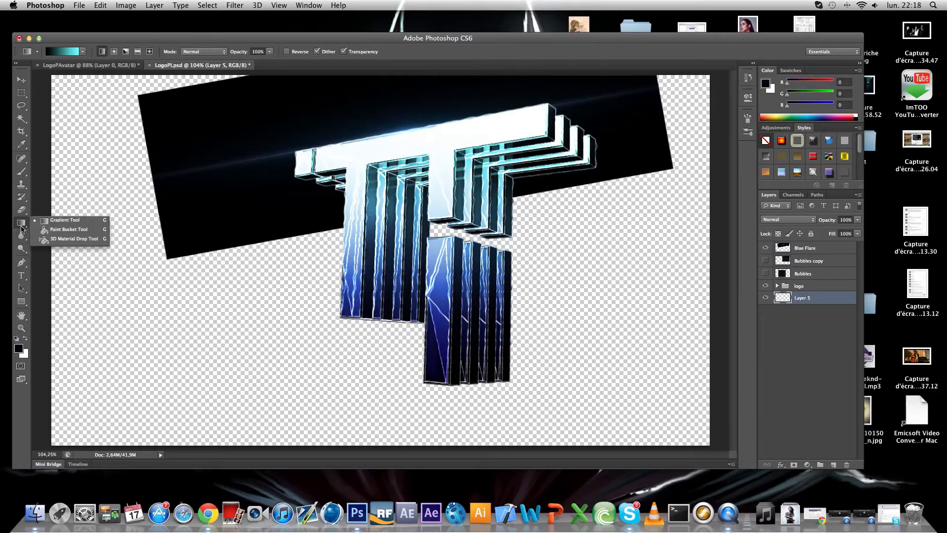
click(36, 229)
click(159, 260)
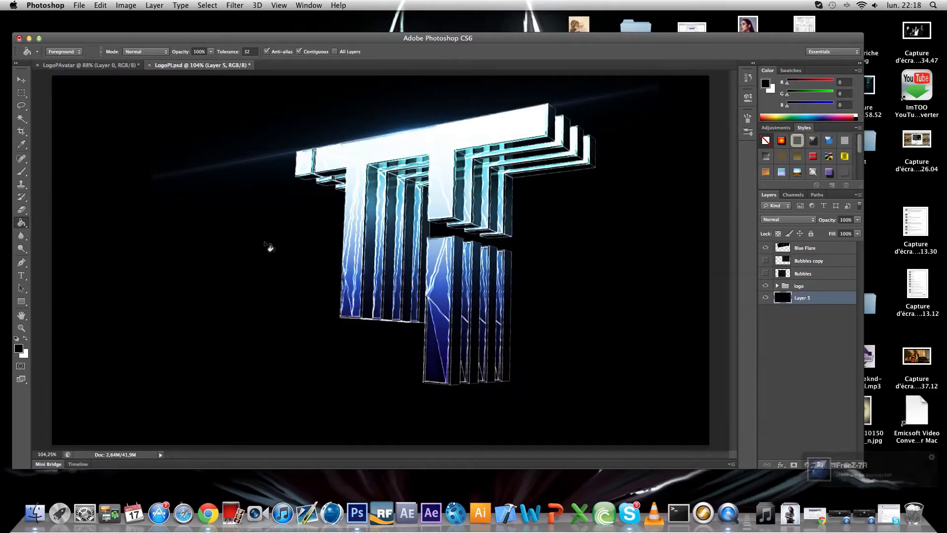
Nudge the Blue Flare down to nearly level, then duplicate it with Cmd+J to brighten it
click(805, 248)
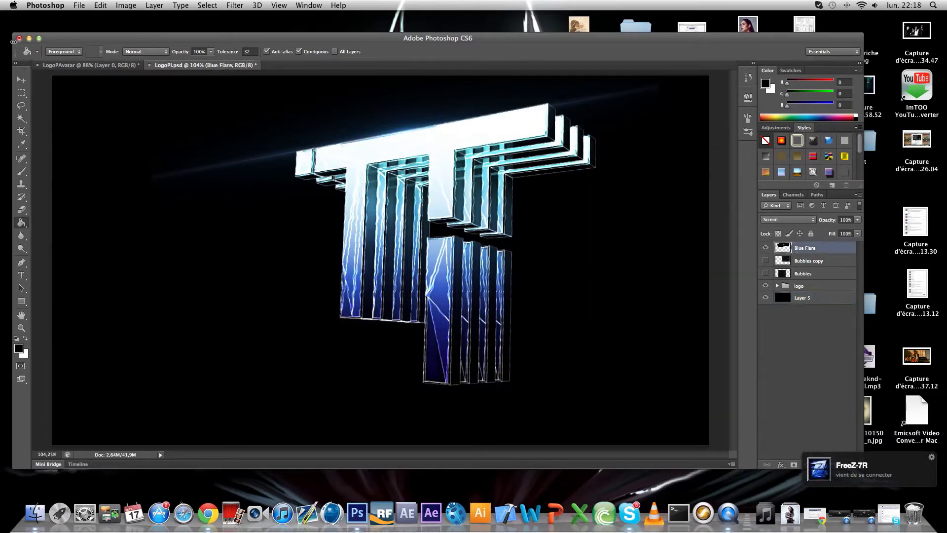
click(22, 80)
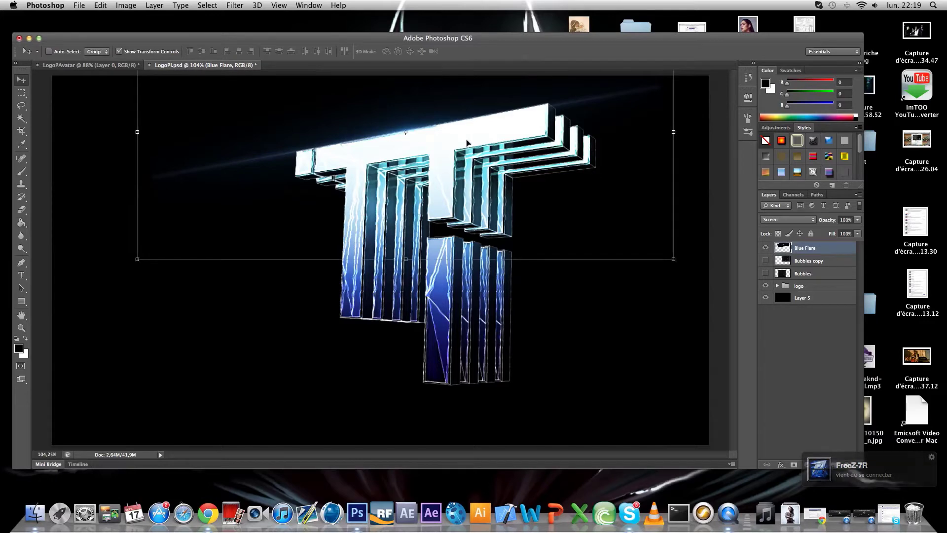
drag(463, 130, 462, 133)
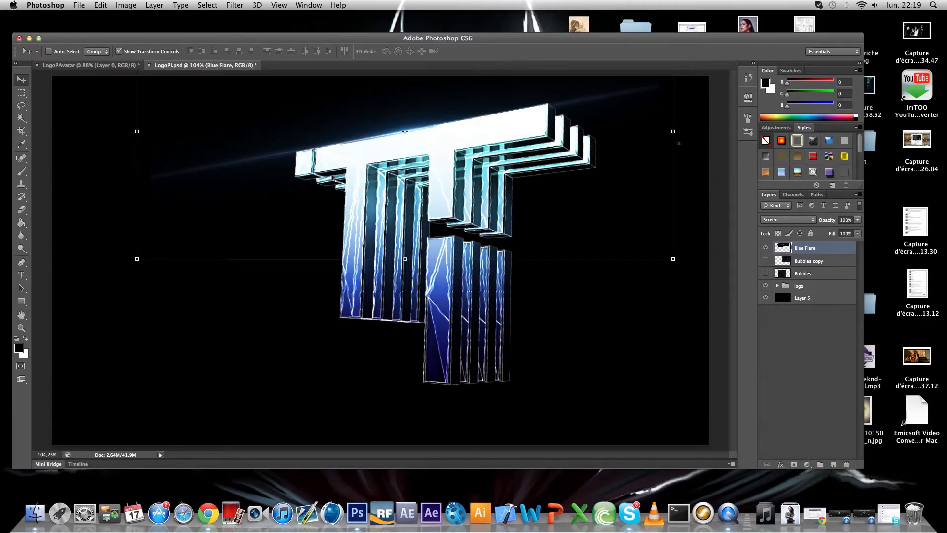
drag(678, 143, 681, 141)
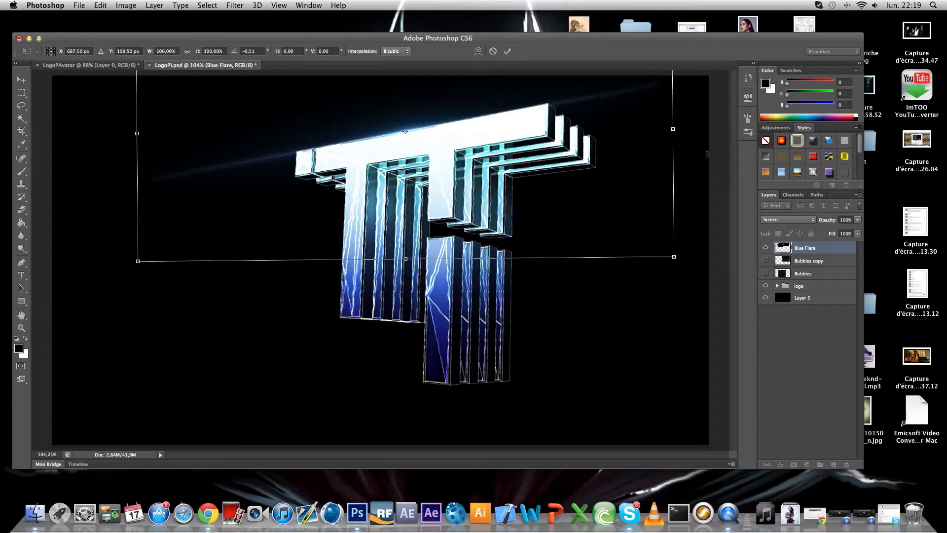
key(Escape)
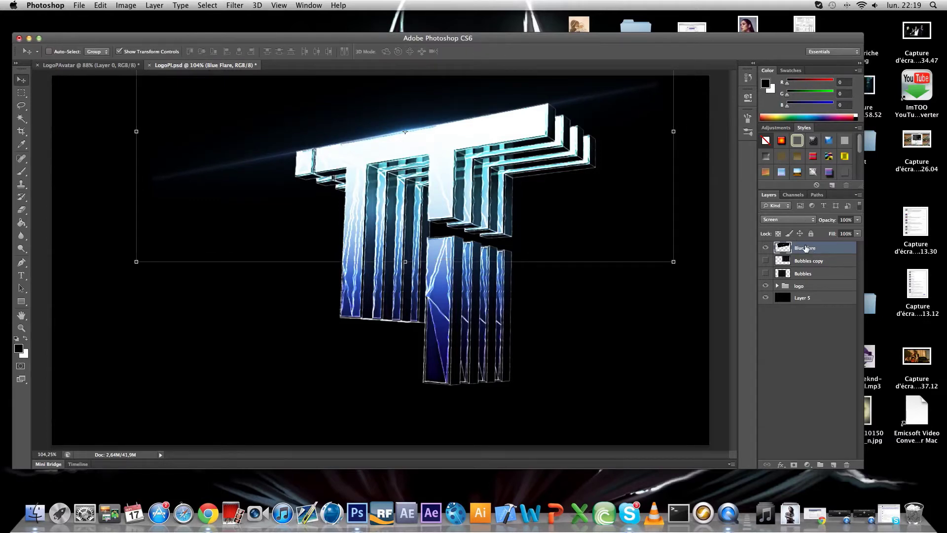
key(super+j)
Try Color Dodge and Soft Light on the flare copy, settling on Lighten for Blue Flare copy
click(789, 219)
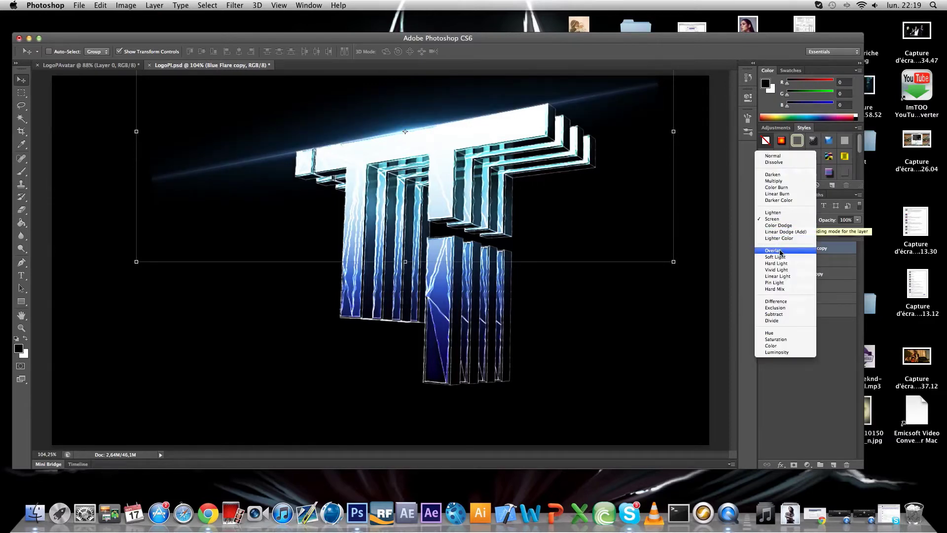
click(774, 226)
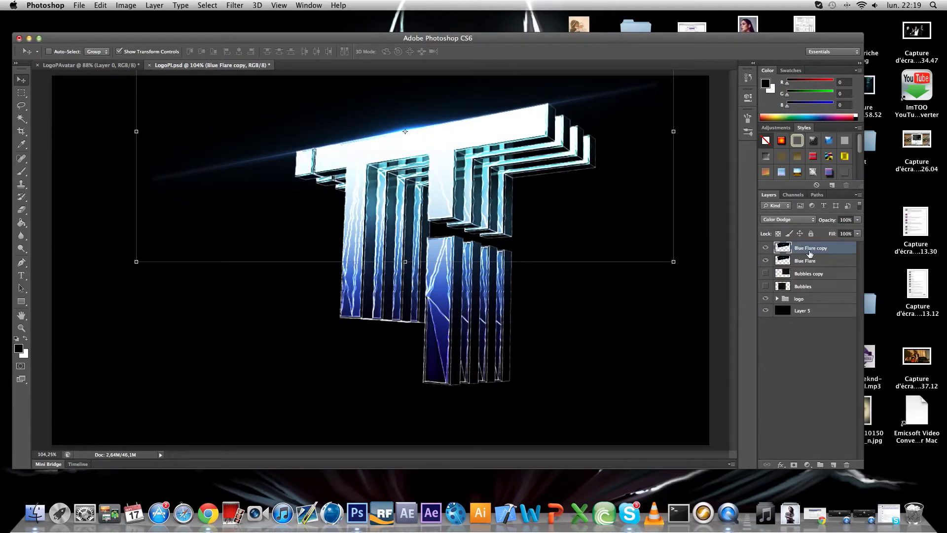
key(Delete)
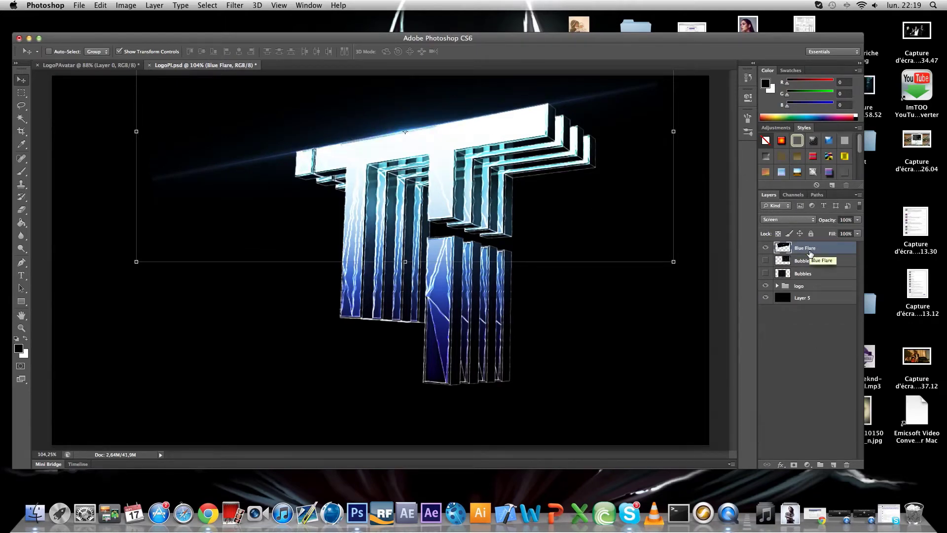
key(super+j)
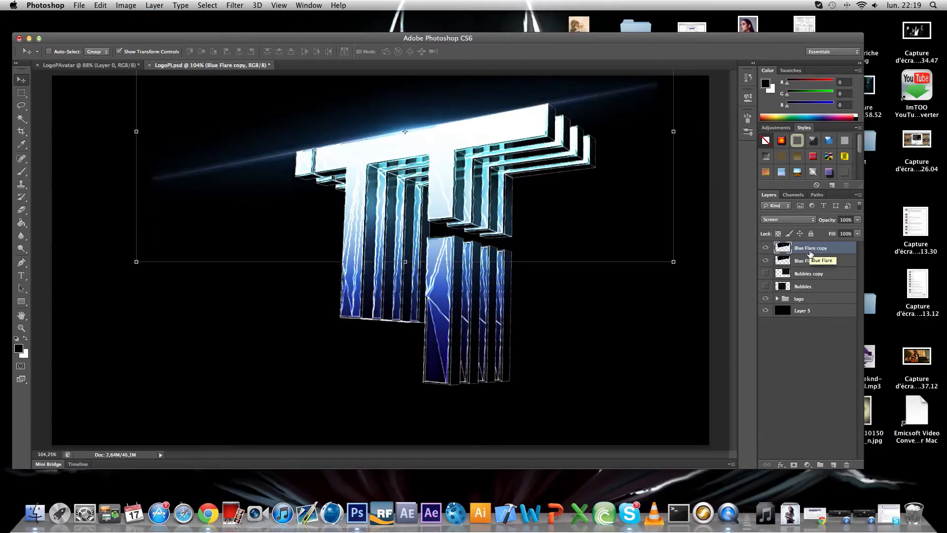
click(794, 219)
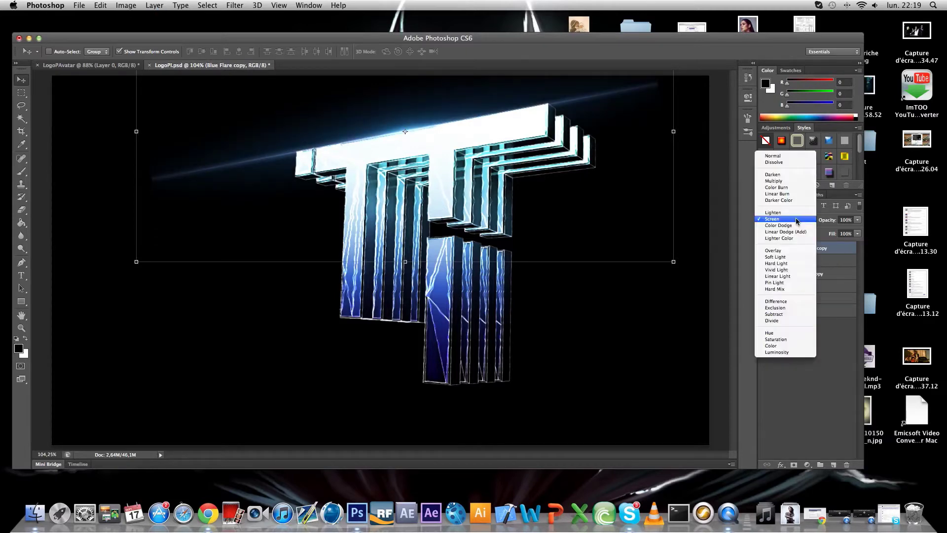
click(785, 258)
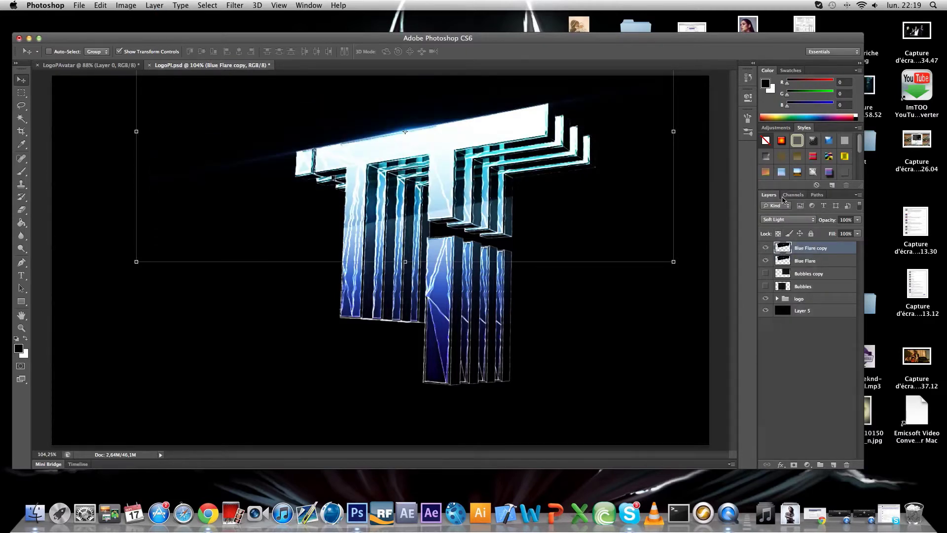
click(797, 221)
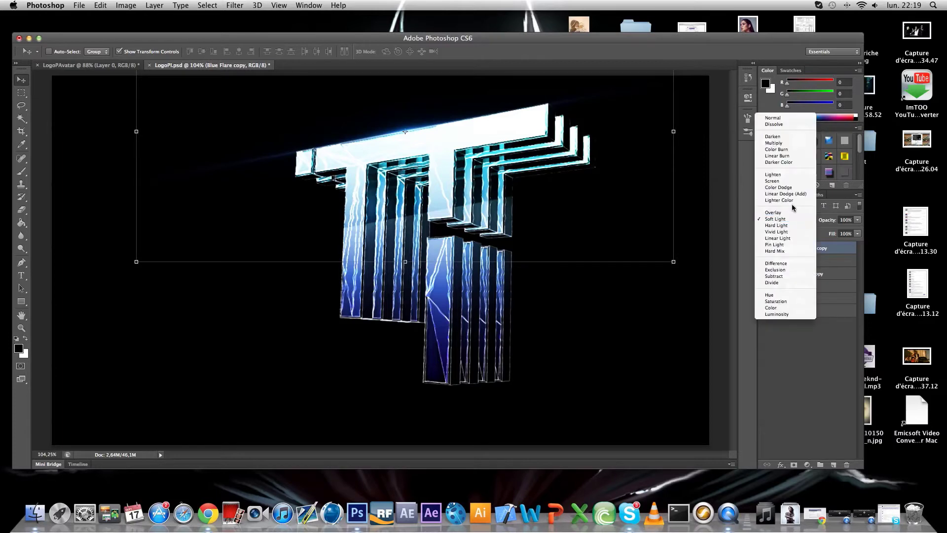
click(782, 175)
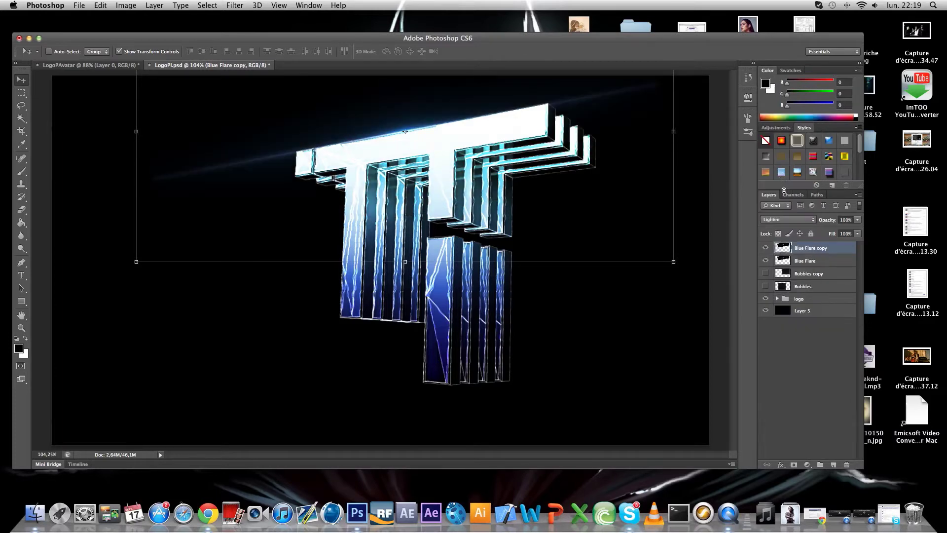
Group Blue Flare and Blue Flare copy together in a new group
click(807, 258)
click(806, 253)
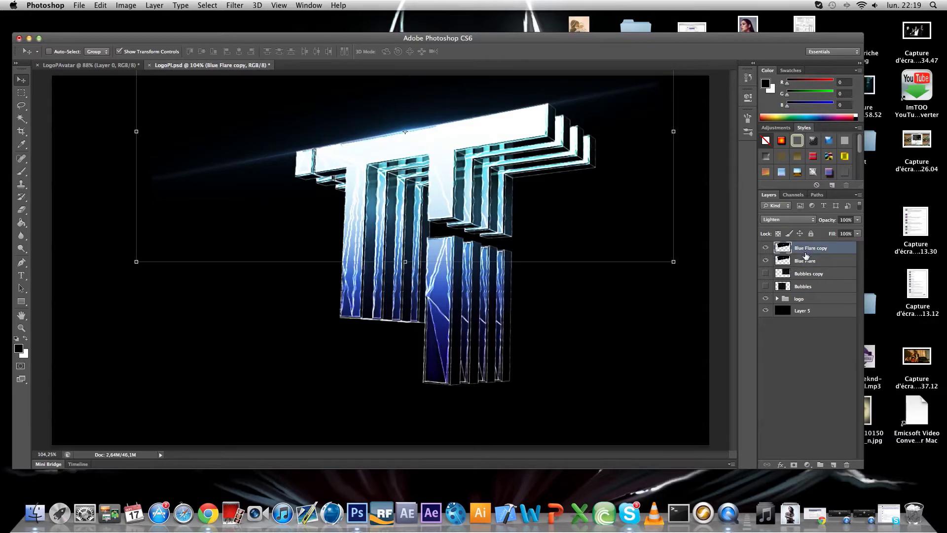
shift+click(805, 260)
drag(806, 261, 819, 463)
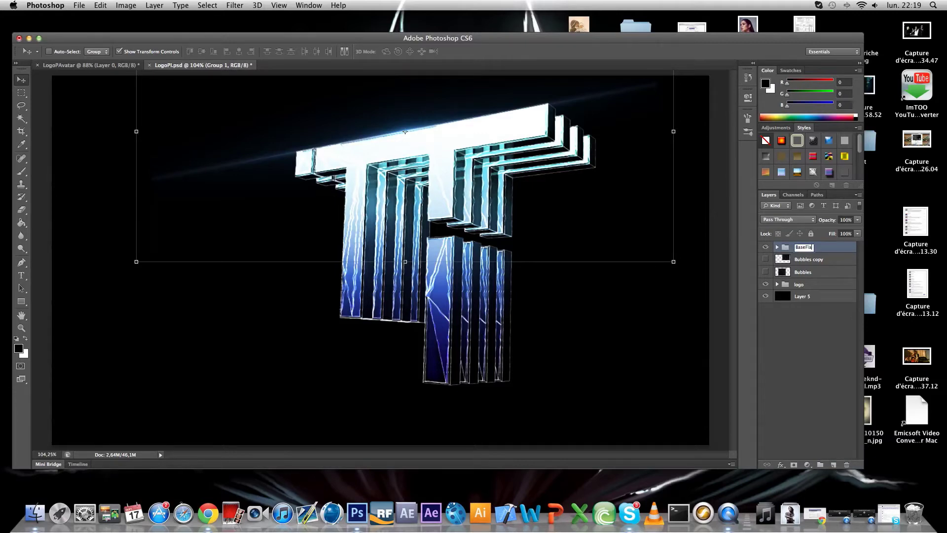
Name the group BaseFlare, nest it in a new Flares group, and duplicate it as BaseFlare copy
key(Return)
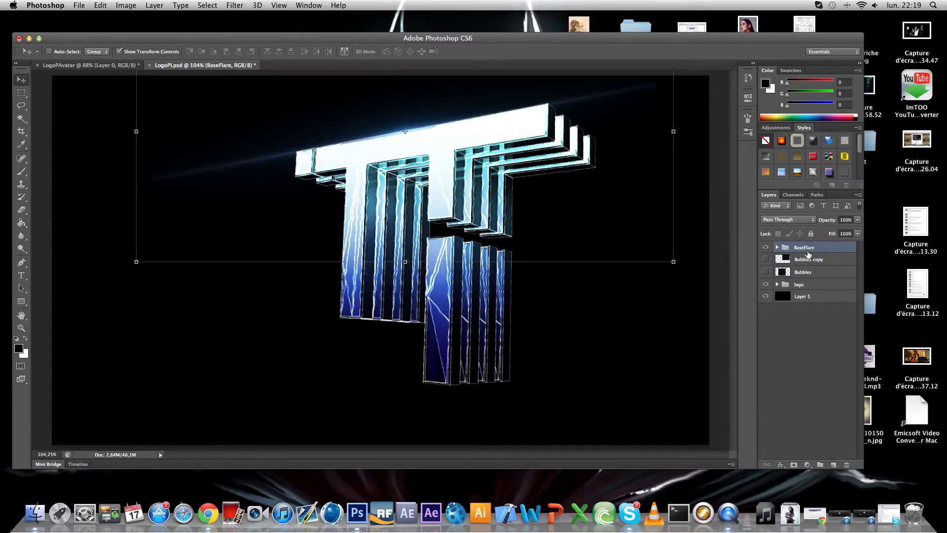
drag(806, 249, 820, 464)
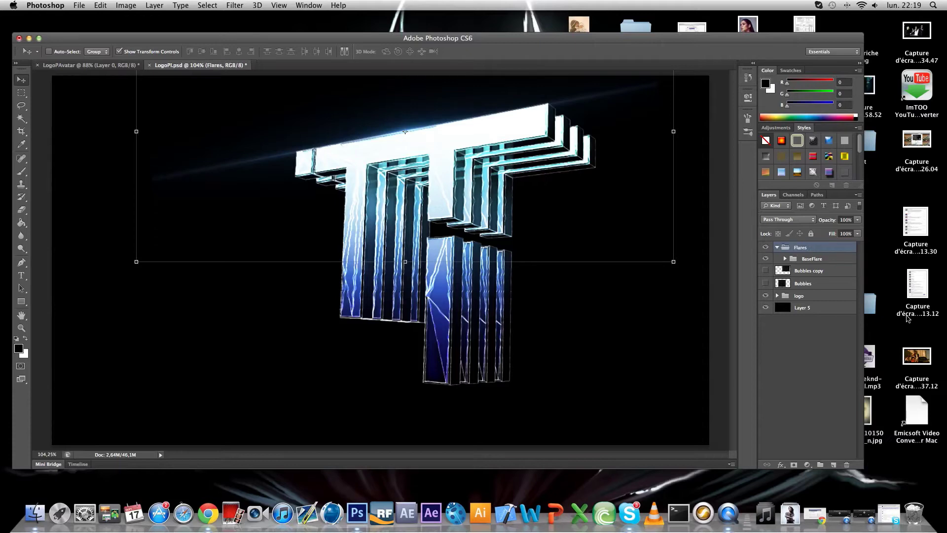
click(803, 261)
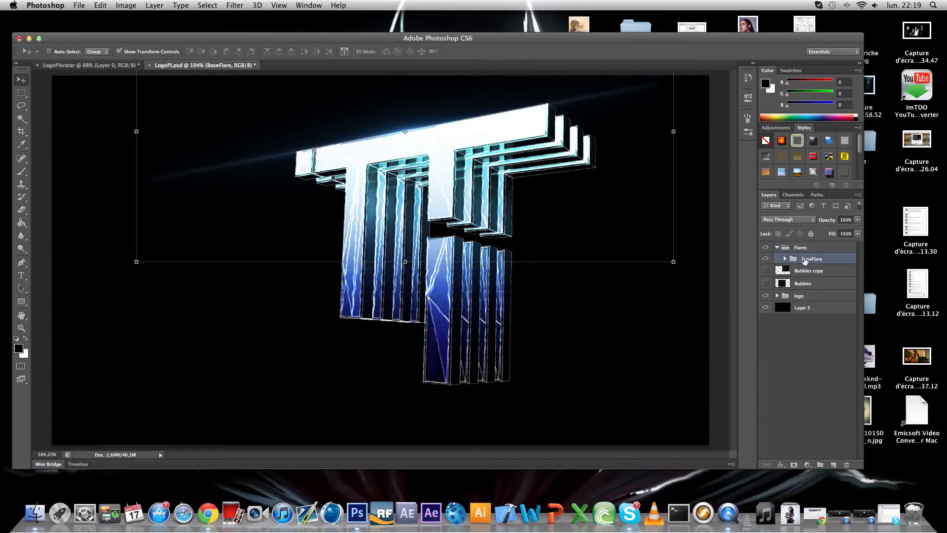
drag(808, 263, 832, 464)
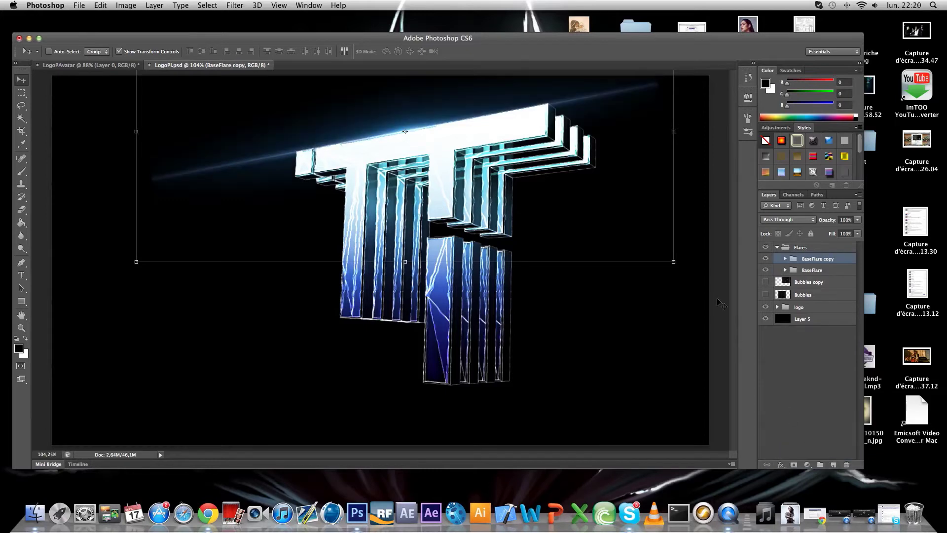
Rotate BaseFlare copy to about 106°, scale it to 75% beside the T's left stem, then duplicate it
click(674, 261)
right_click(674, 261)
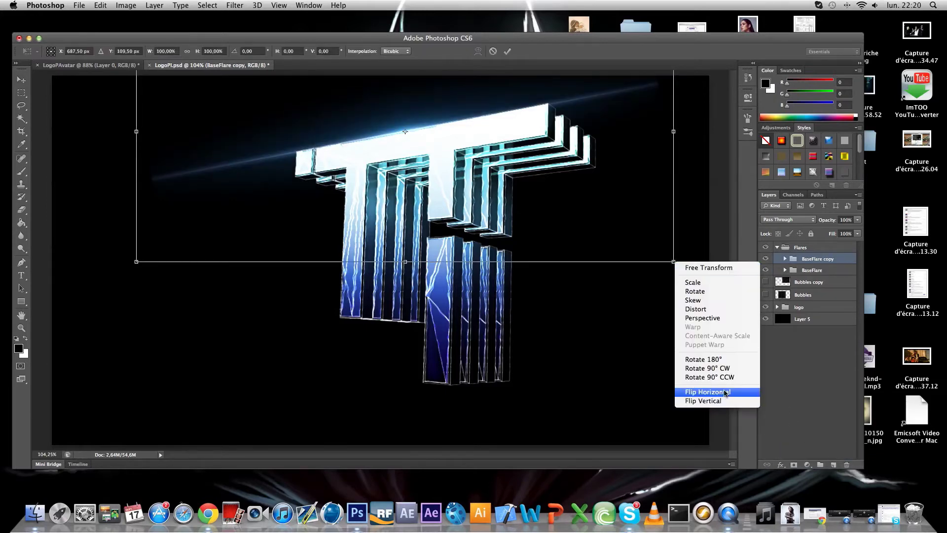
click(592, 191)
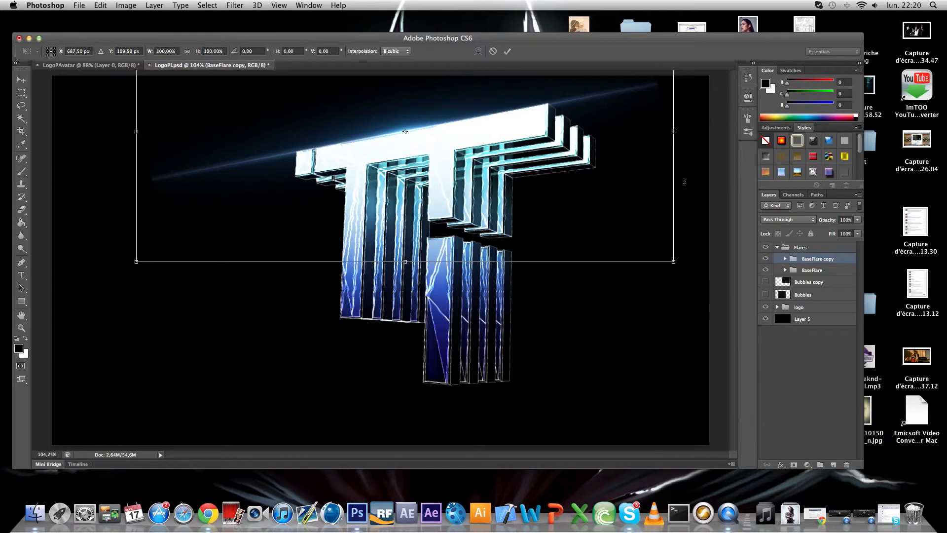
drag(683, 182, 320, 347)
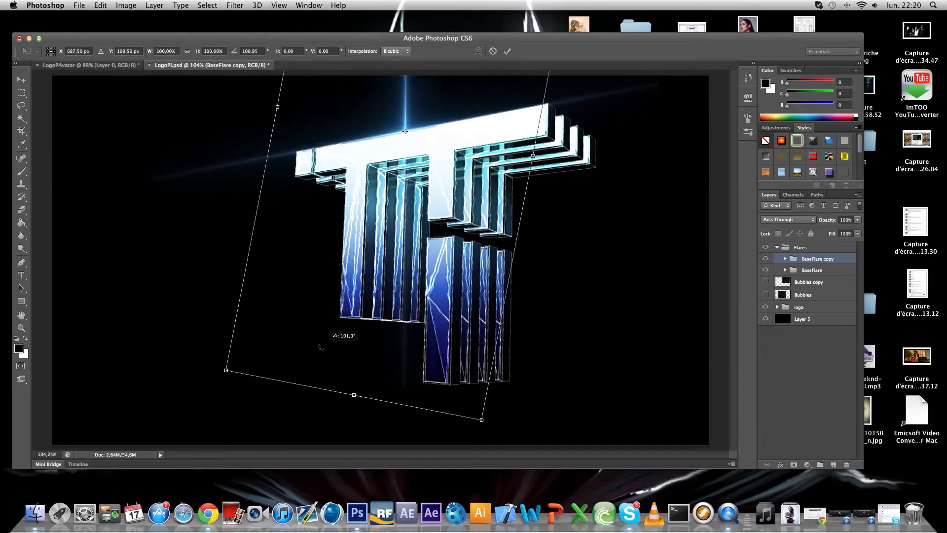
drag(479, 207, 414, 198)
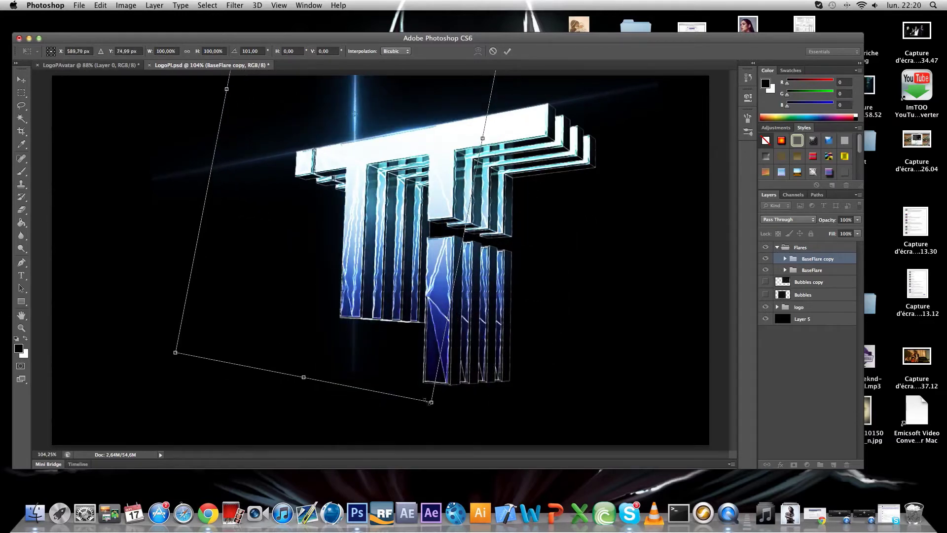
drag(431, 402, 392, 261)
drag(366, 231, 376, 390)
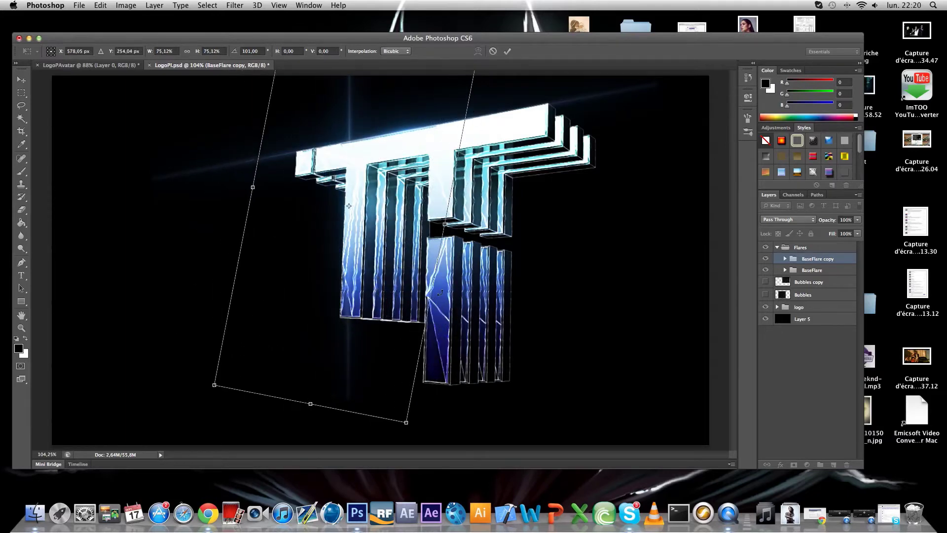
drag(442, 300, 433, 313)
drag(396, 263, 424, 280)
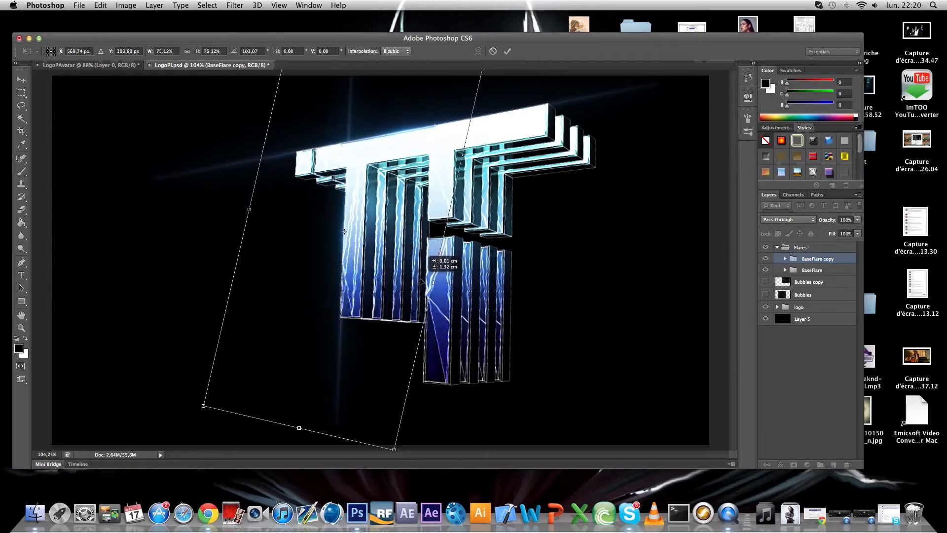
key(Return)
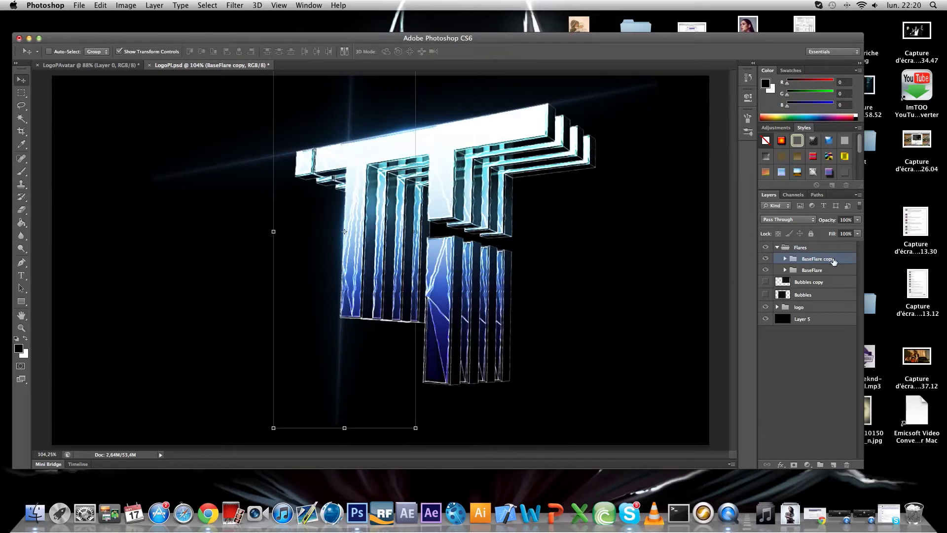
drag(833, 261, 833, 464)
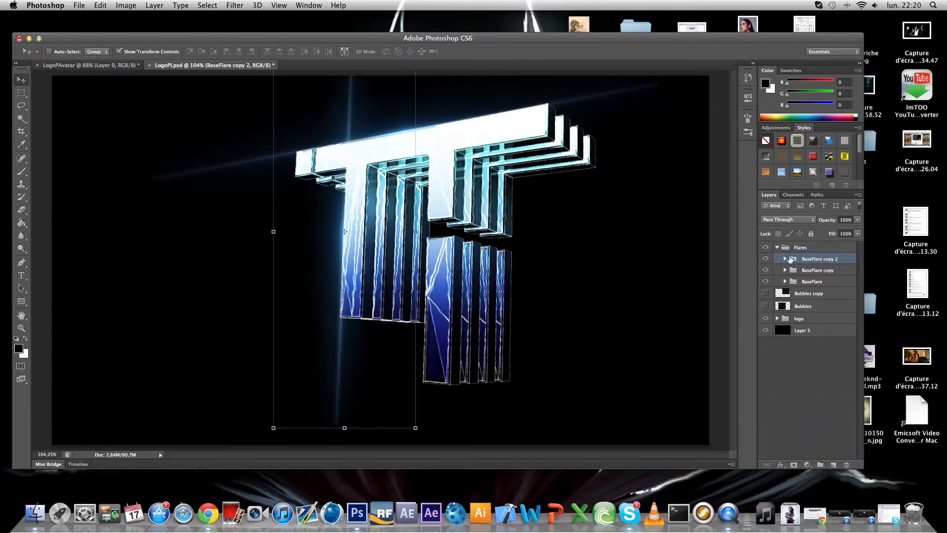
Erase the stray top-left glow from the flare layers in BaseFlare copy 2
click(784, 259)
click(803, 282)
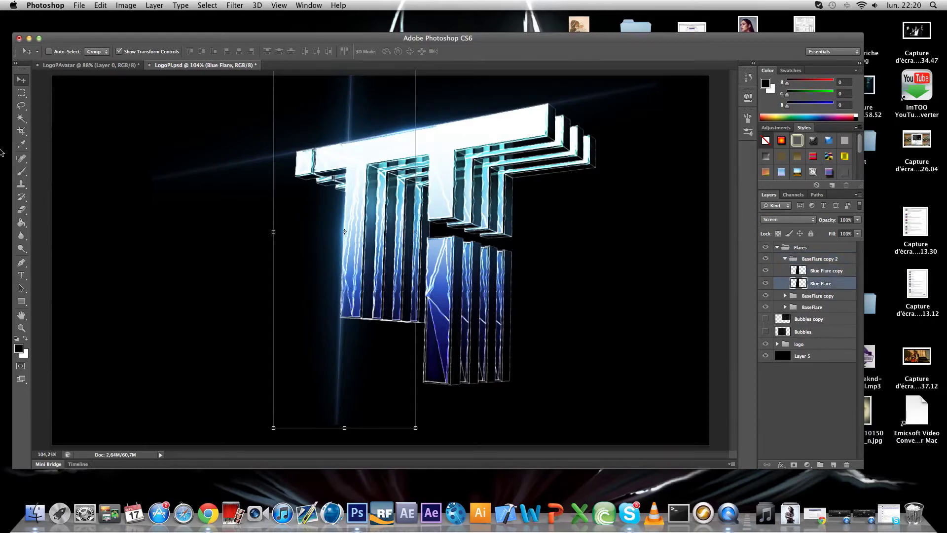
click(21, 209)
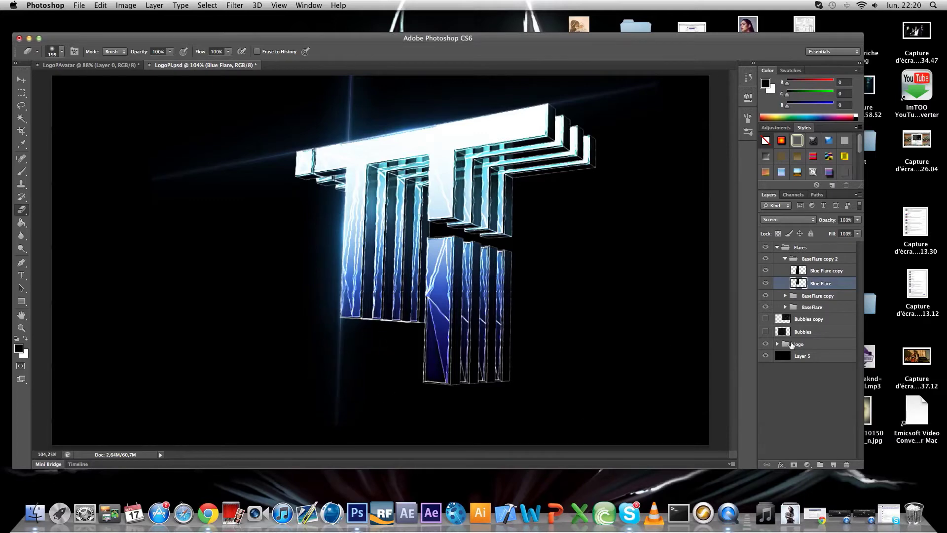
click(814, 270)
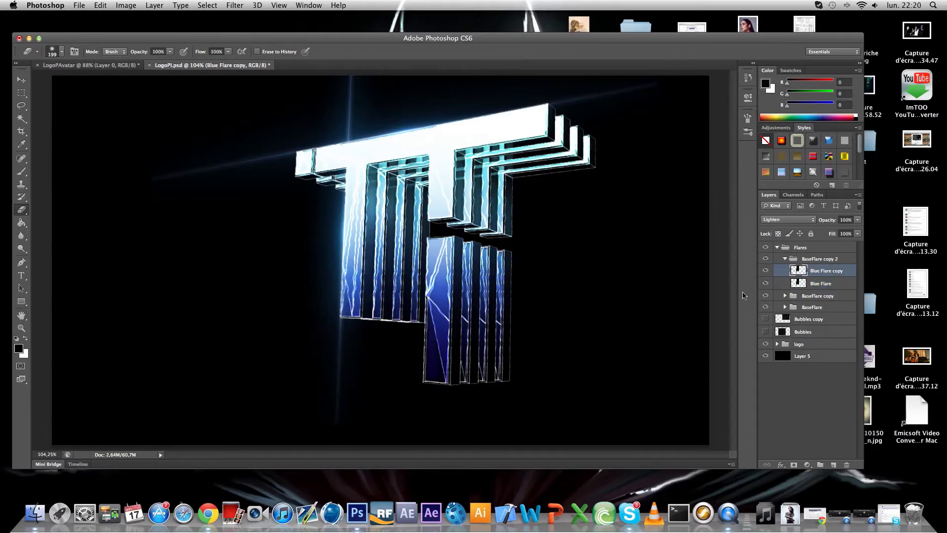
click(819, 281)
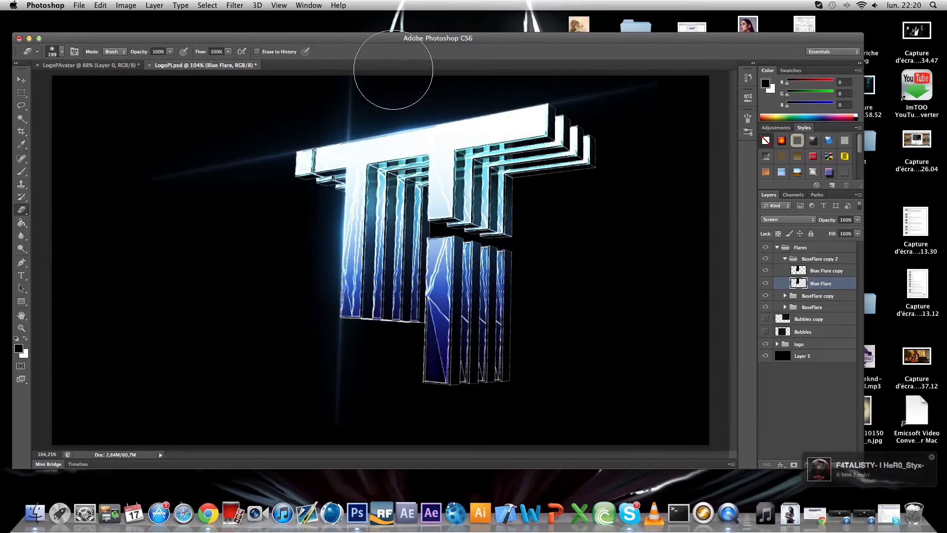
click(806, 270)
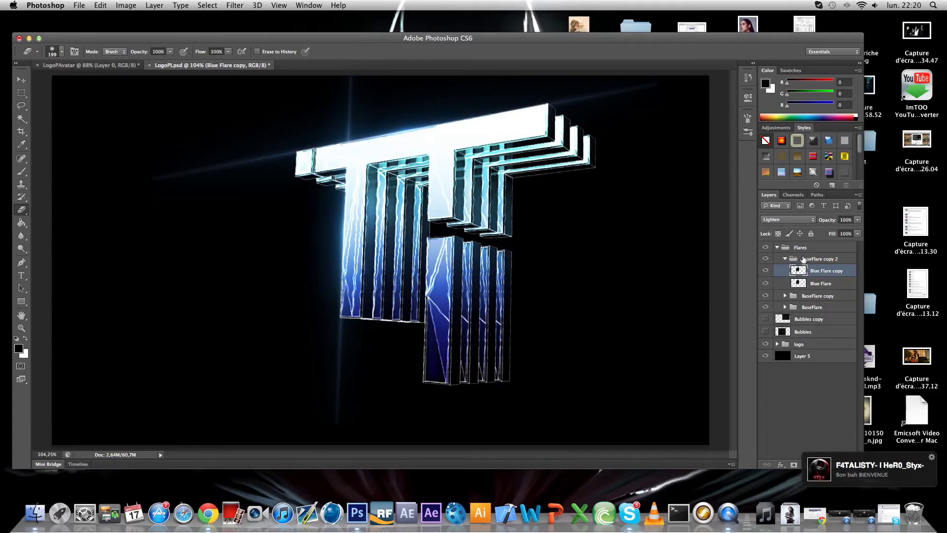
click(785, 259)
Erase the excess glow from Blue Flare and Blue Flare copy inside BaseFlare copy
click(784, 270)
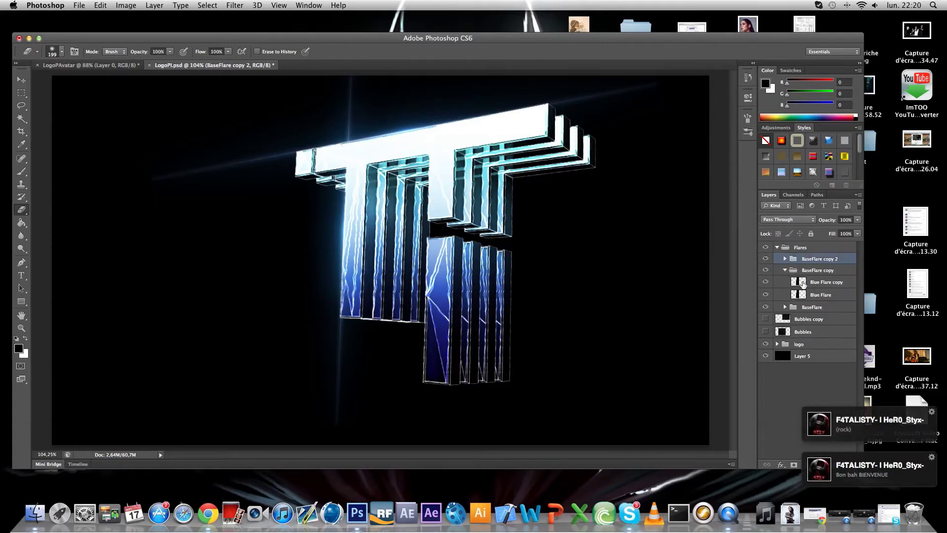
click(826, 282)
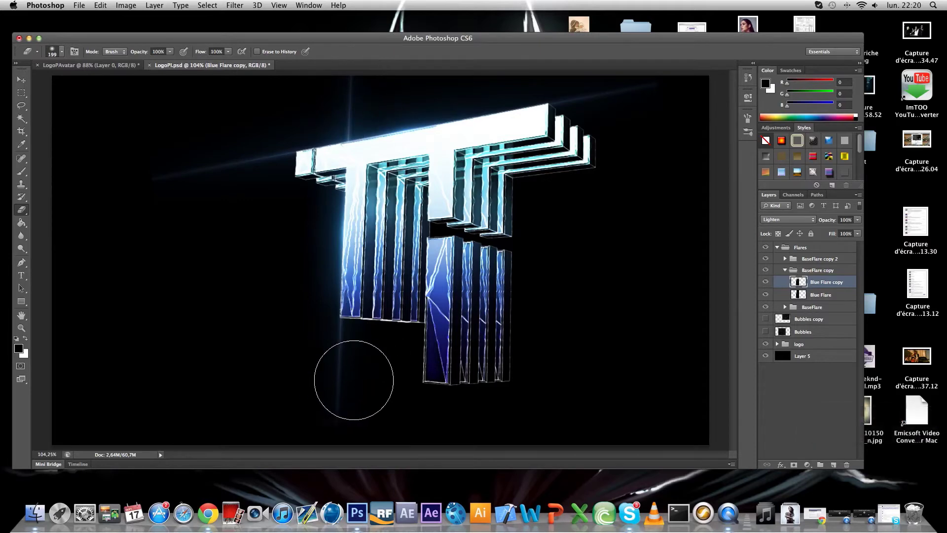
click(813, 295)
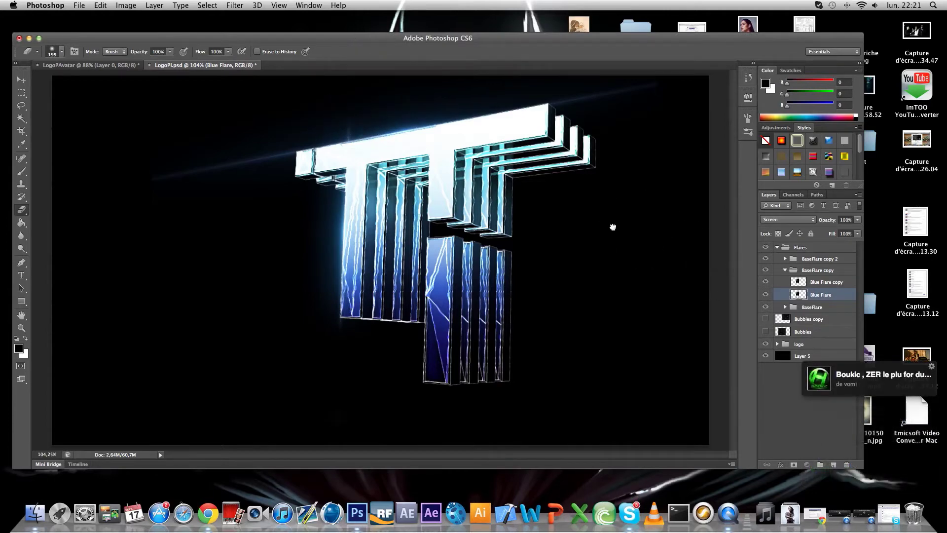
click(826, 282)
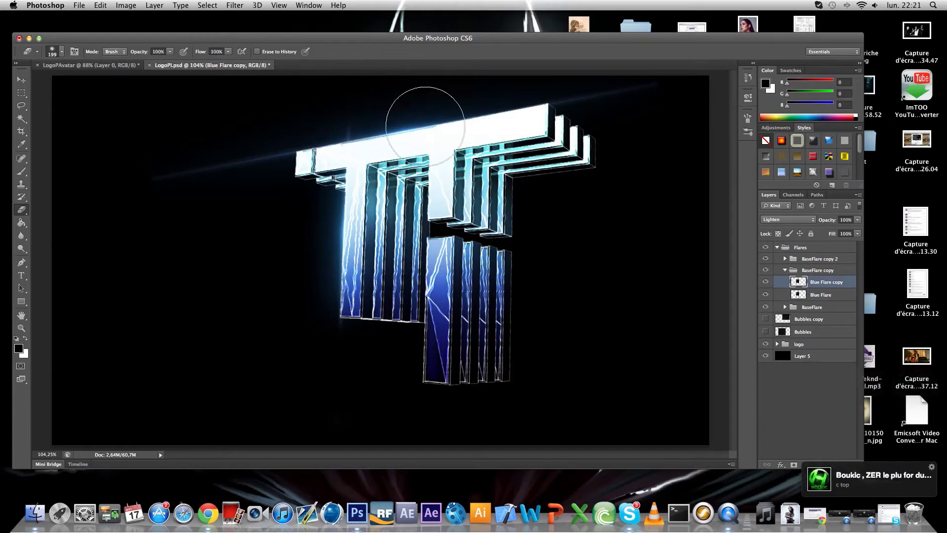
click(784, 270)
Erase the remaining glow in BaseFlare copy 2 and the BaseFlare group's flare layers
click(784, 258)
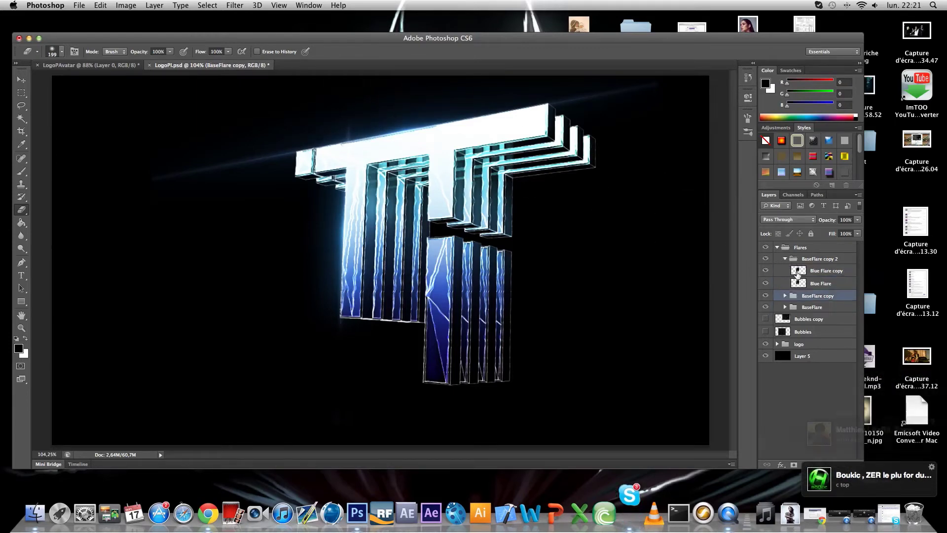
click(826, 270)
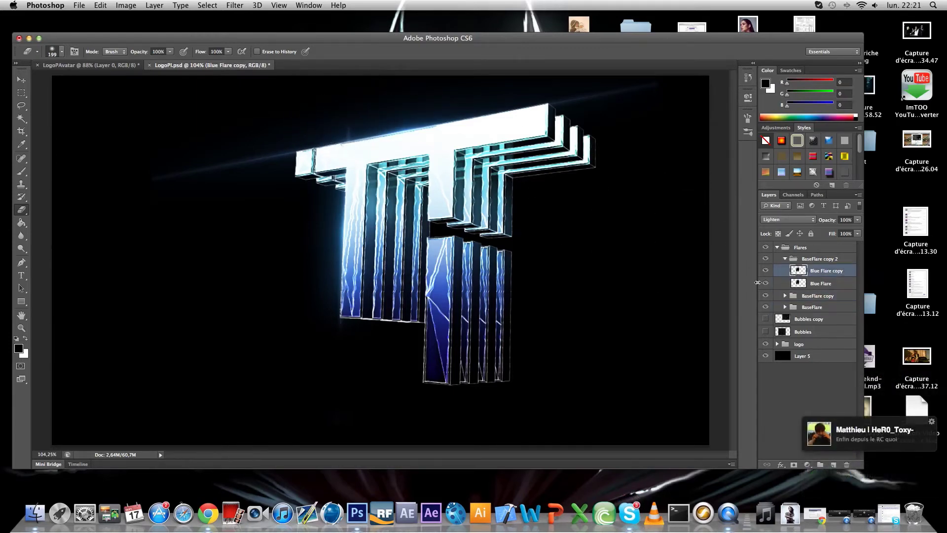
click(798, 283)
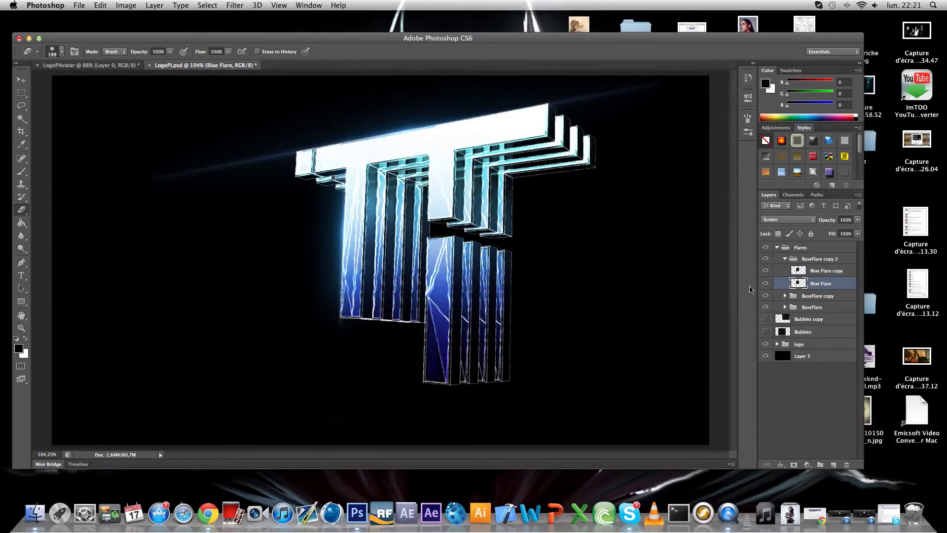
click(785, 259)
click(785, 281)
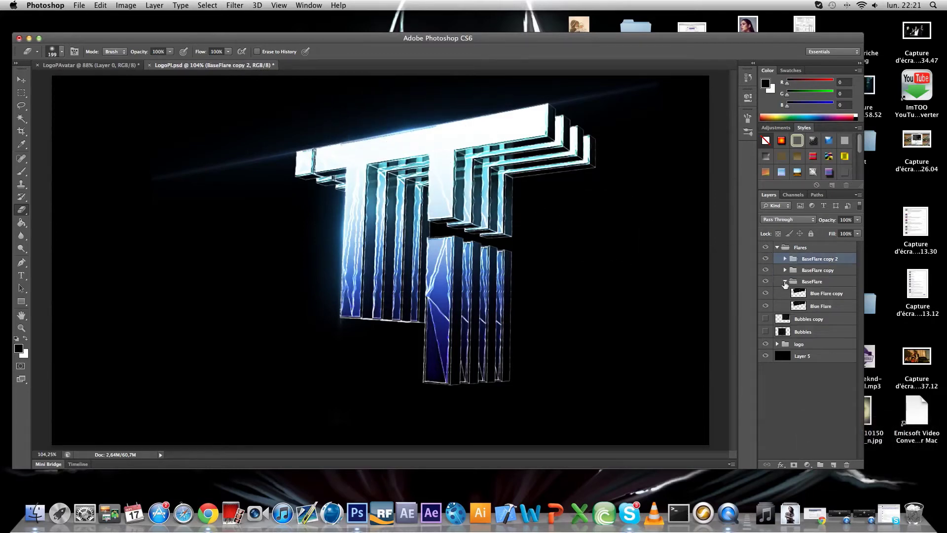
click(823, 293)
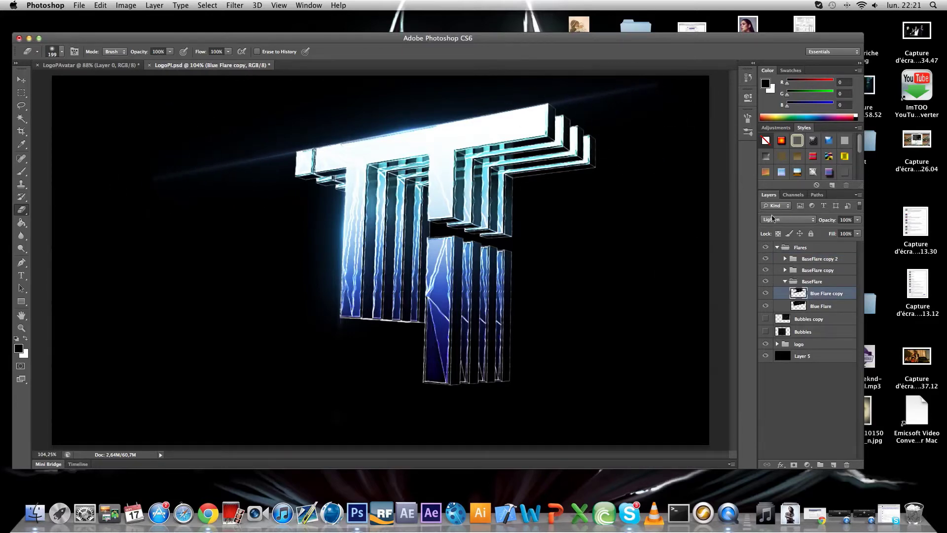
click(809, 303)
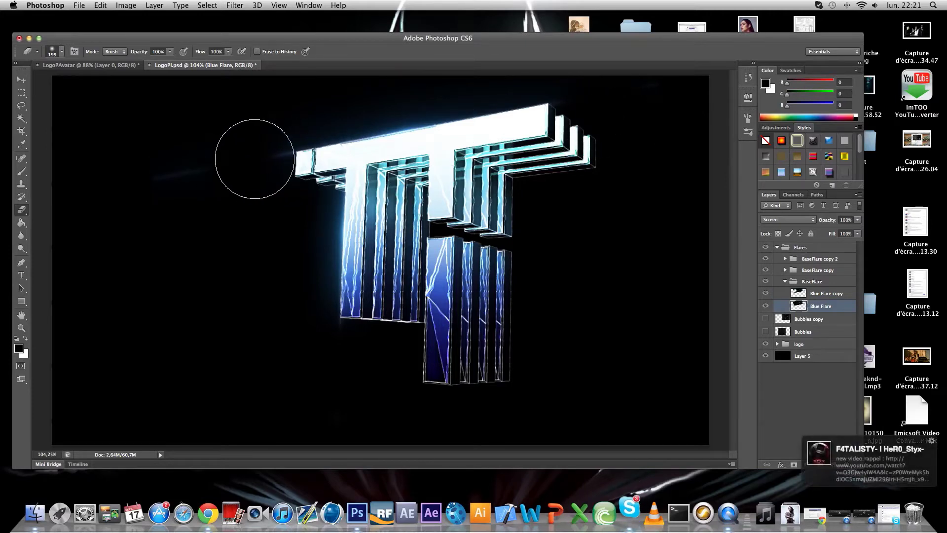
click(815, 292)
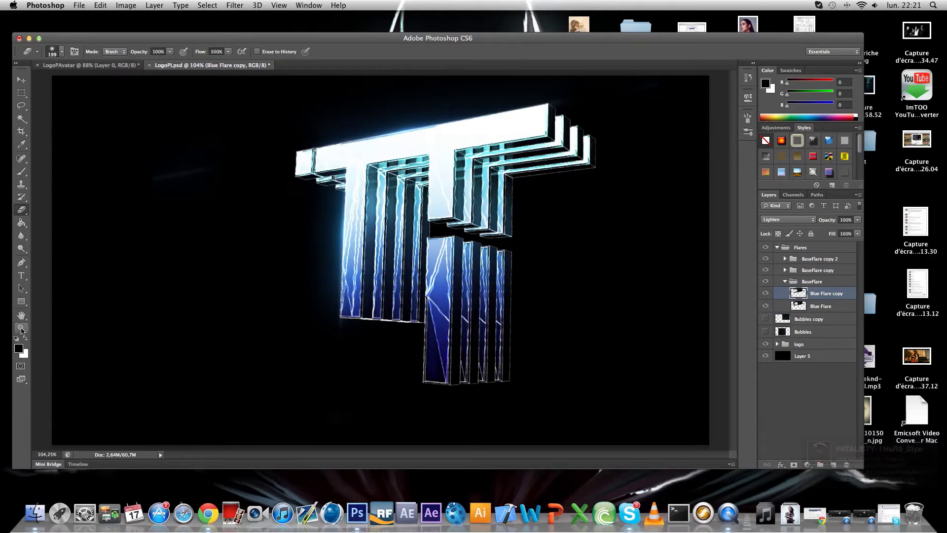
Zoom to the logo, collapse BaseFlare, and duplicate BaseFlare copy 2 as BaseFlare copy 3
key(z)
mouse_move(319, 291)
mouse_down()
mouse_move(301, 296)
mouse_move(307, 291)
mouse_up()
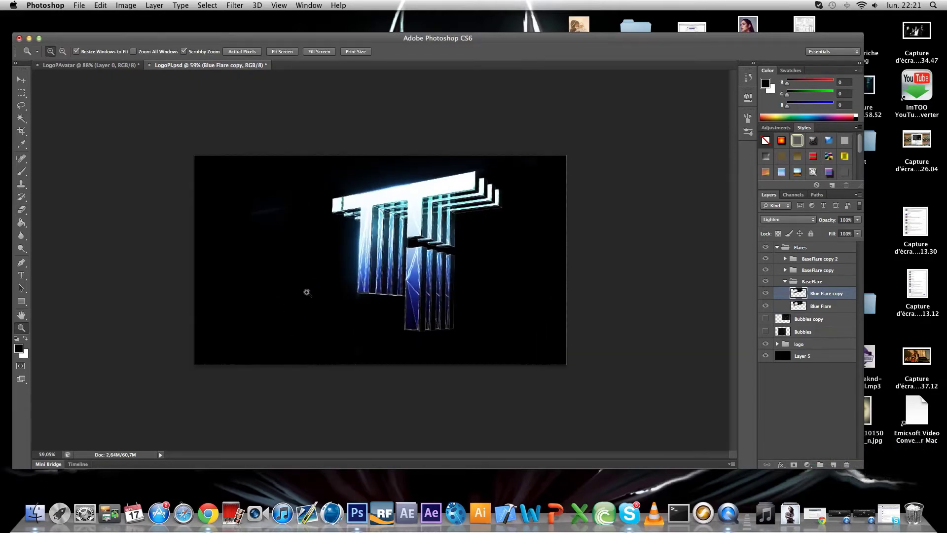
drag(421, 153, 500, 152)
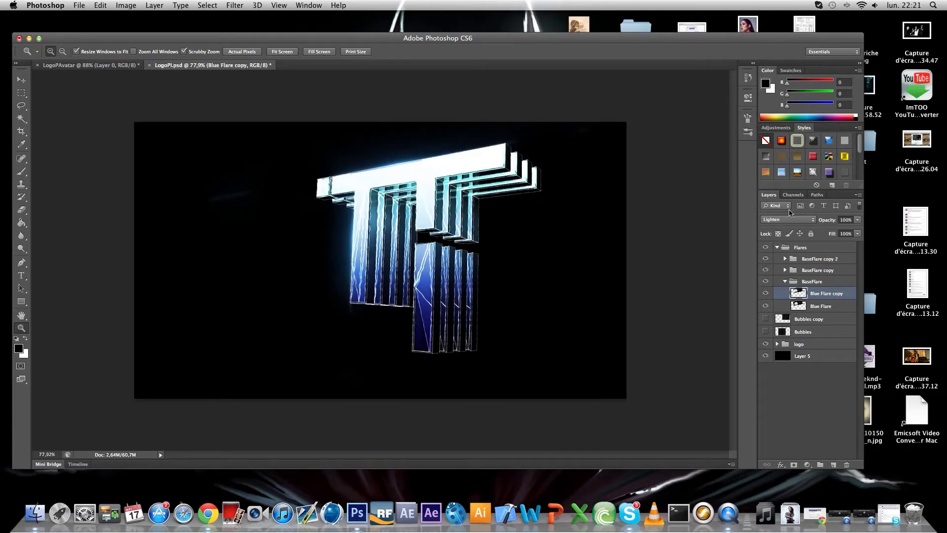
click(791, 281)
double_click(810, 259)
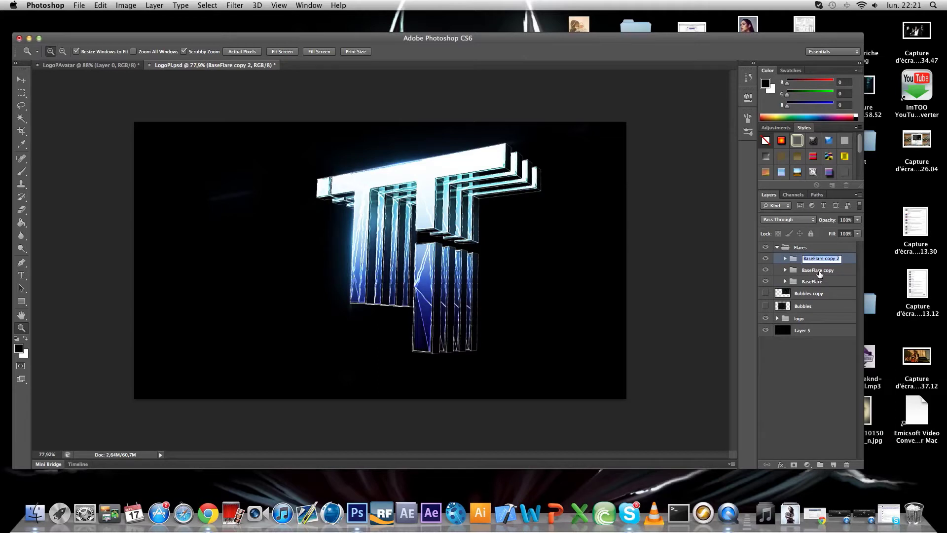
key(Return)
drag(818, 262, 832, 464)
Scale the BaseFlare copy 3 flare up to 147.12% and place it over the T logo
click(21, 80)
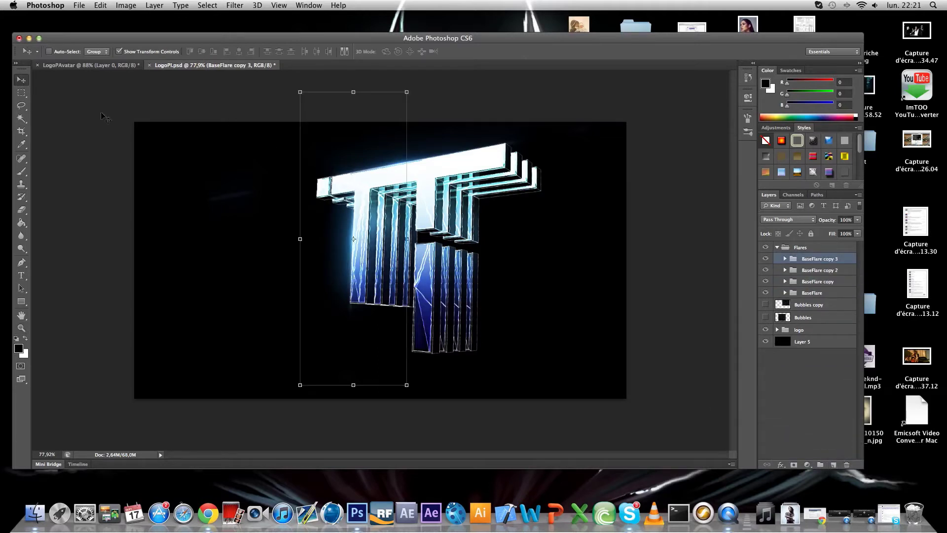
drag(353, 271, 428, 290)
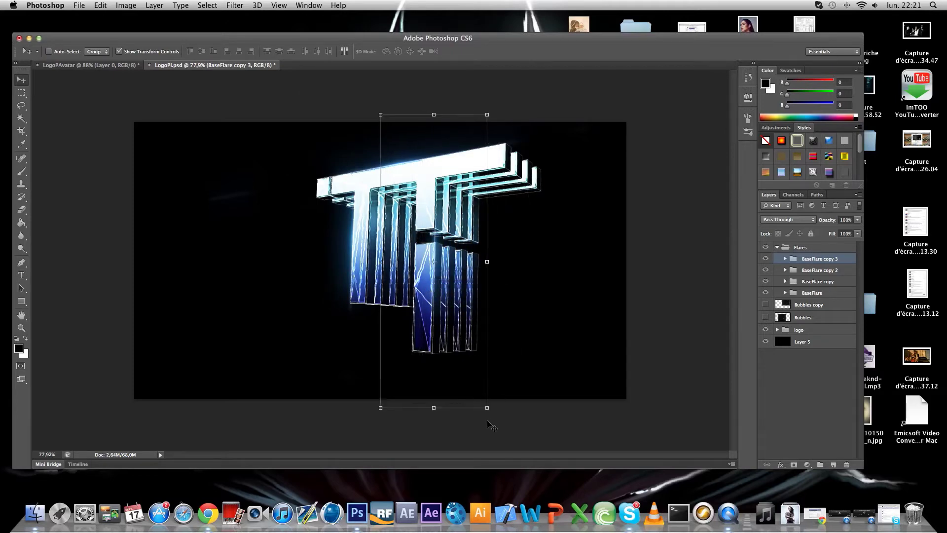
drag(490, 409, 573, 526)
drag(495, 345, 469, 263)
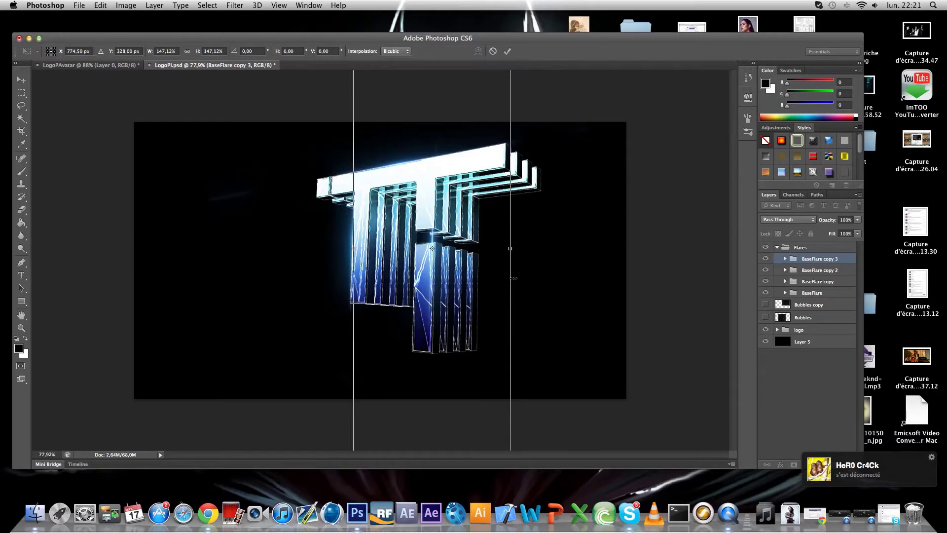
key(Return)
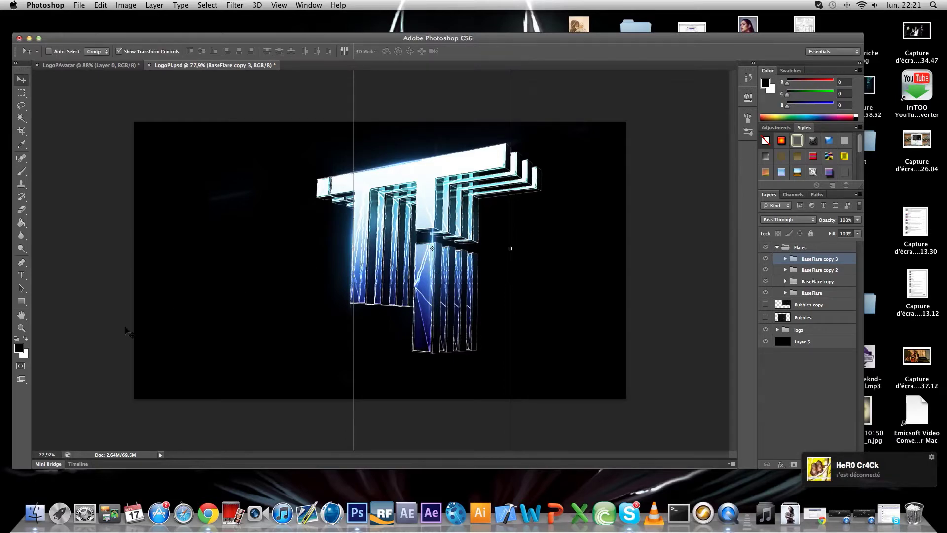
Nudge the flare streak about 29 px right, then lower its glow toward the T's stem
click(22, 327)
drag(379, 247, 512, 251)
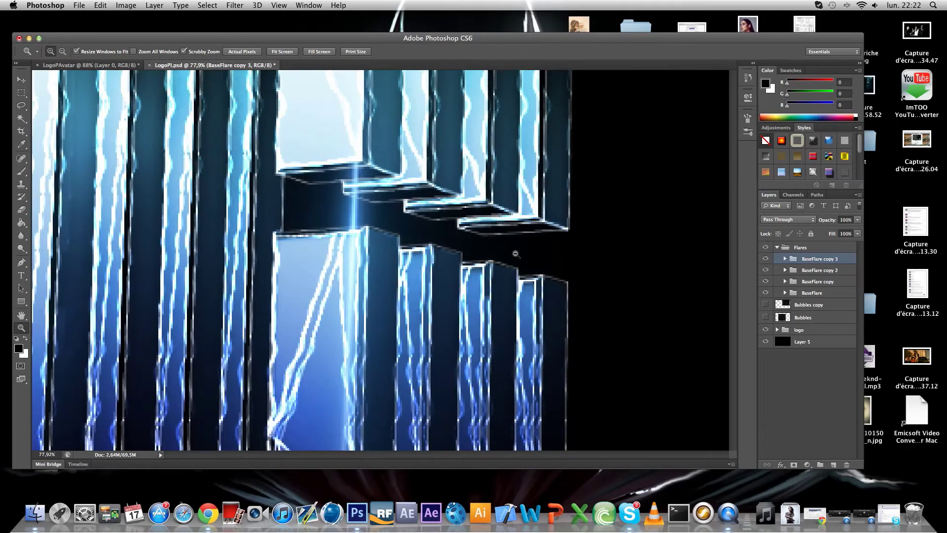
click(23, 82)
drag(326, 213, 371, 207)
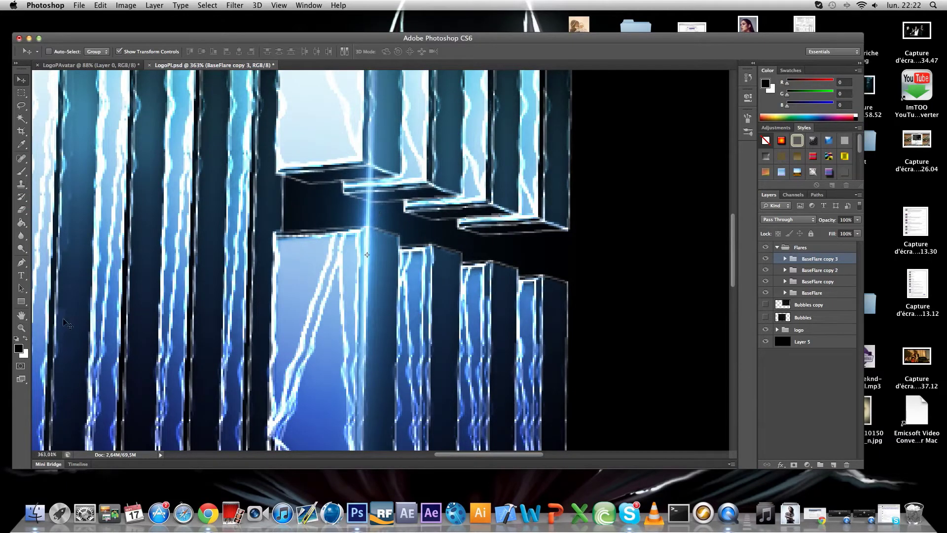
click(21, 327)
drag(375, 303, 274, 303)
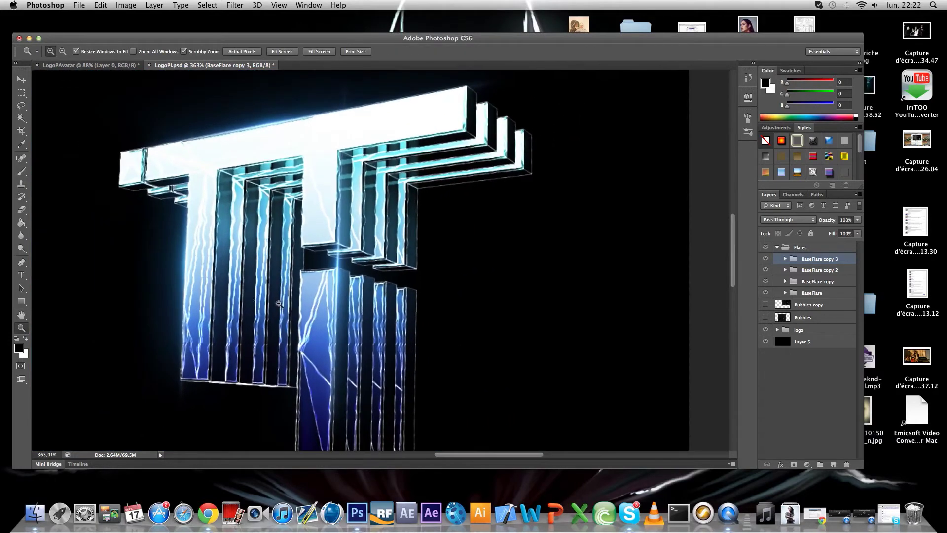
click(25, 83)
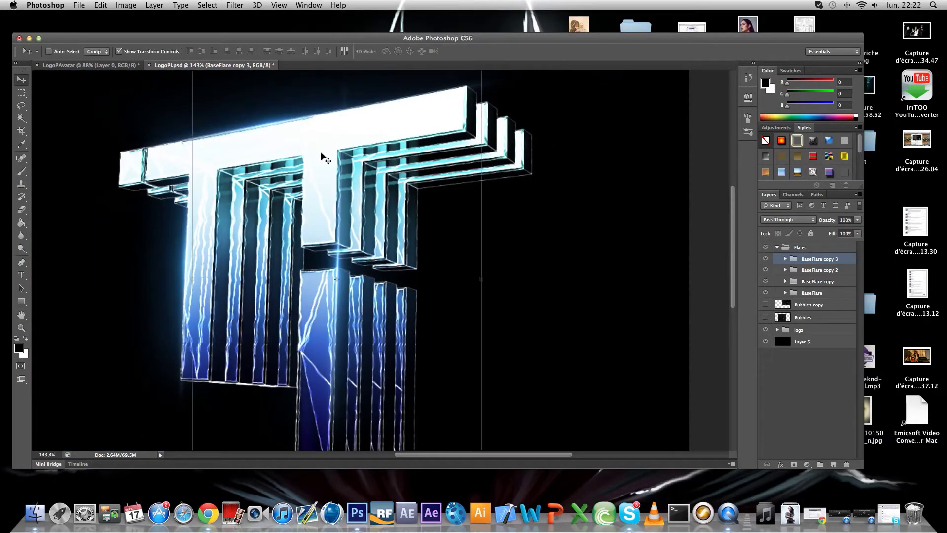
drag(734, 230, 720, 285)
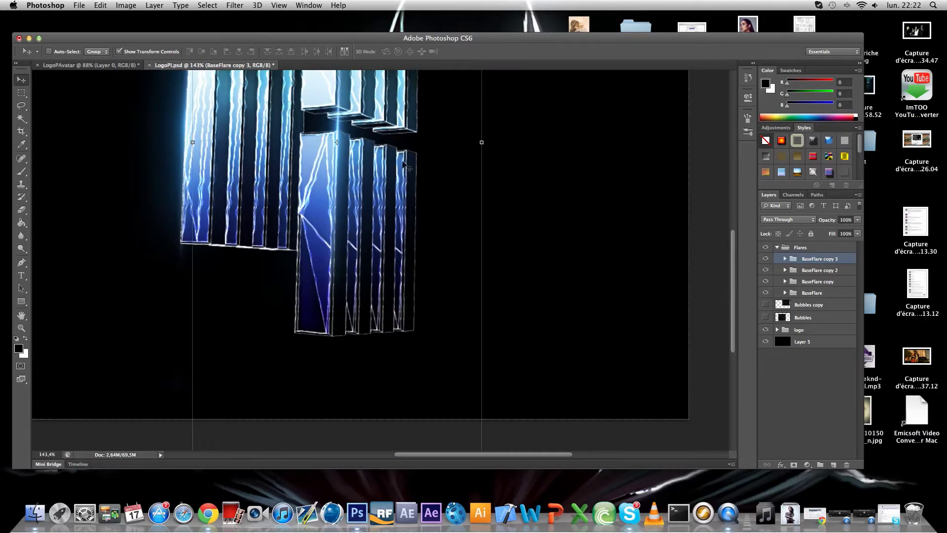
drag(403, 164, 401, 226)
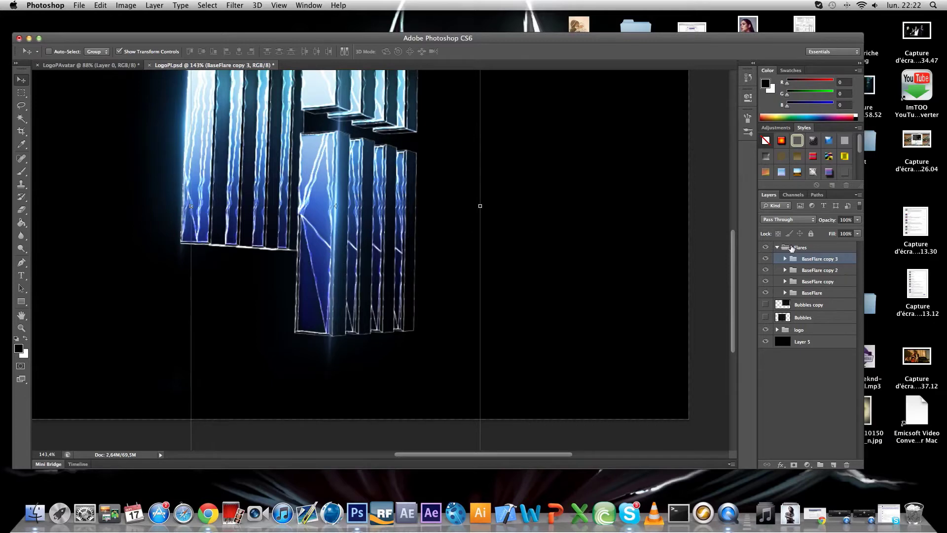
Erase the faint Blue Flare glow near the logo's top in BaseFlare copy 3
click(785, 259)
click(22, 210)
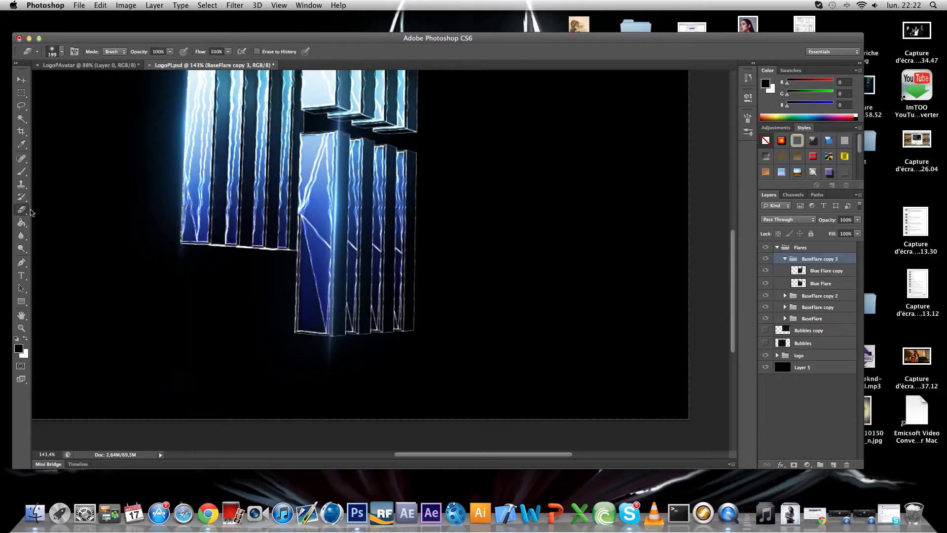
click(808, 271)
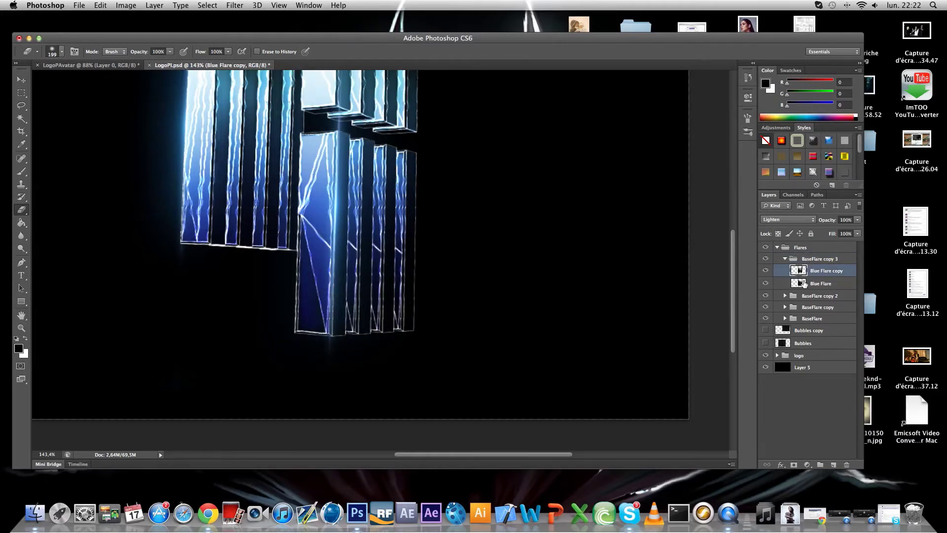
click(804, 283)
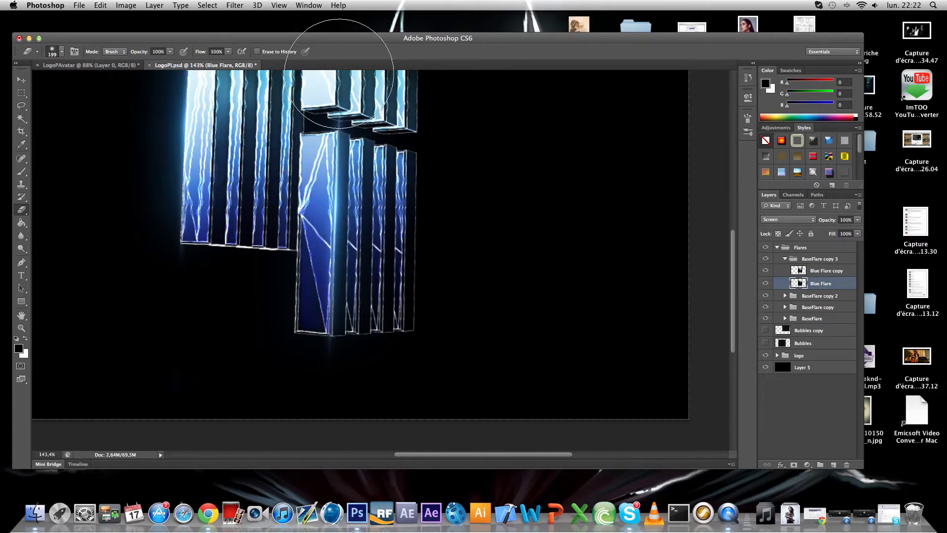
drag(397, 423, 340, 374)
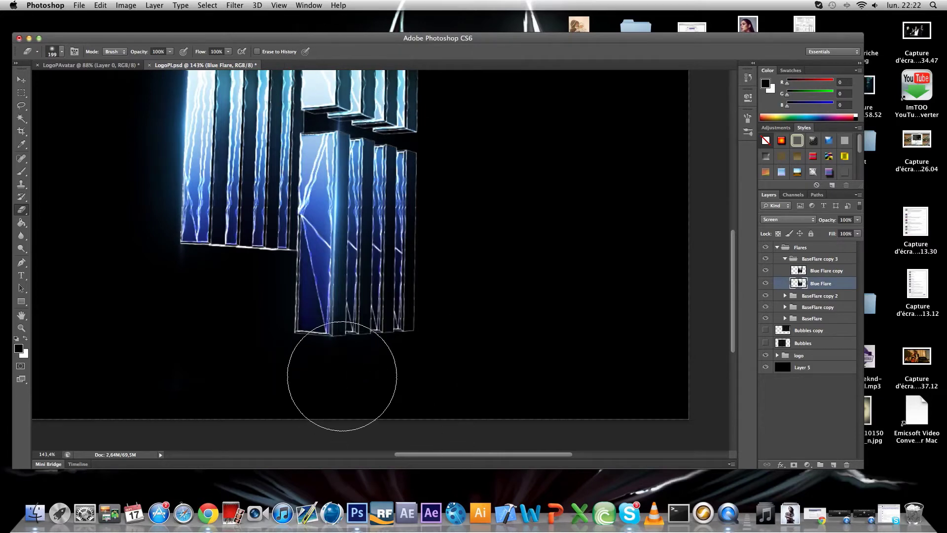
Duplicate BaseFlare copy 3 as BaseFlare copy 4 and review both groups' Blue Flare layers
click(784, 259)
drag(803, 258, 831, 465)
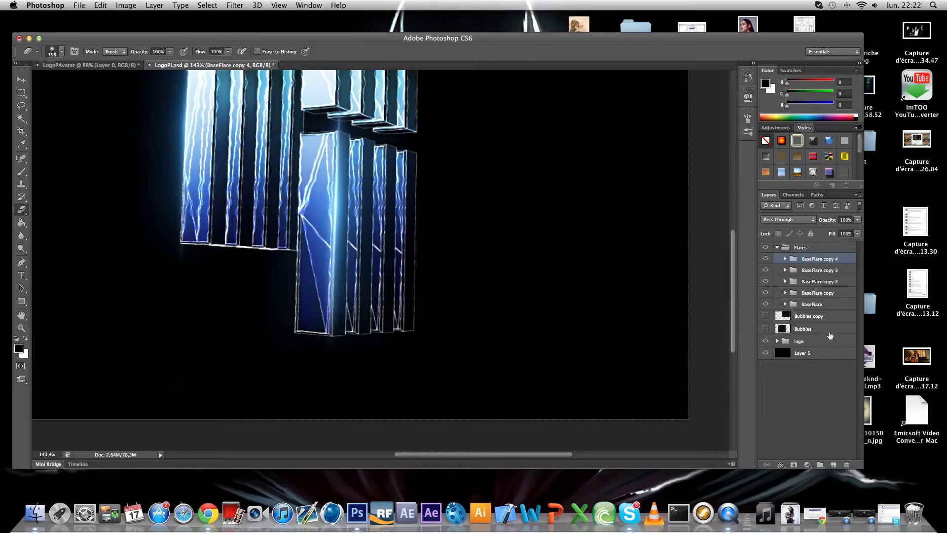
click(784, 259)
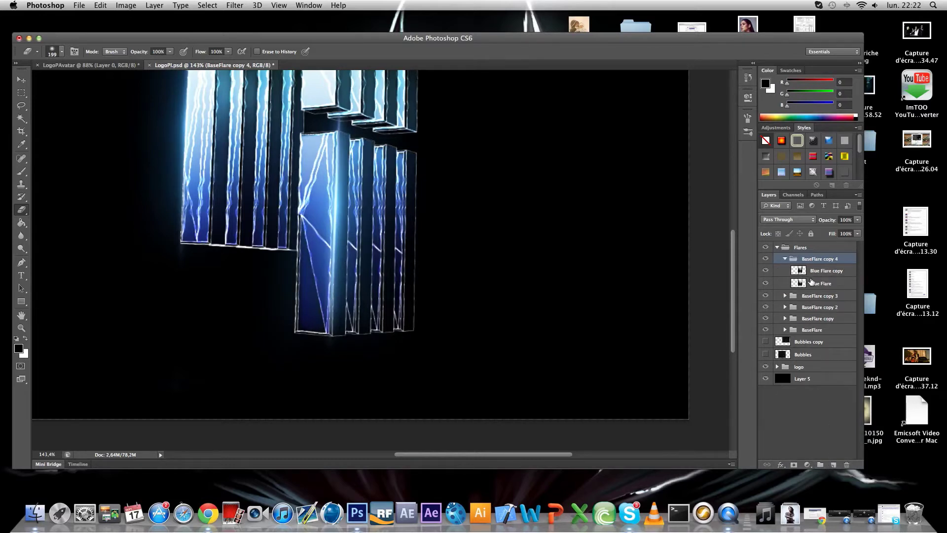
click(811, 283)
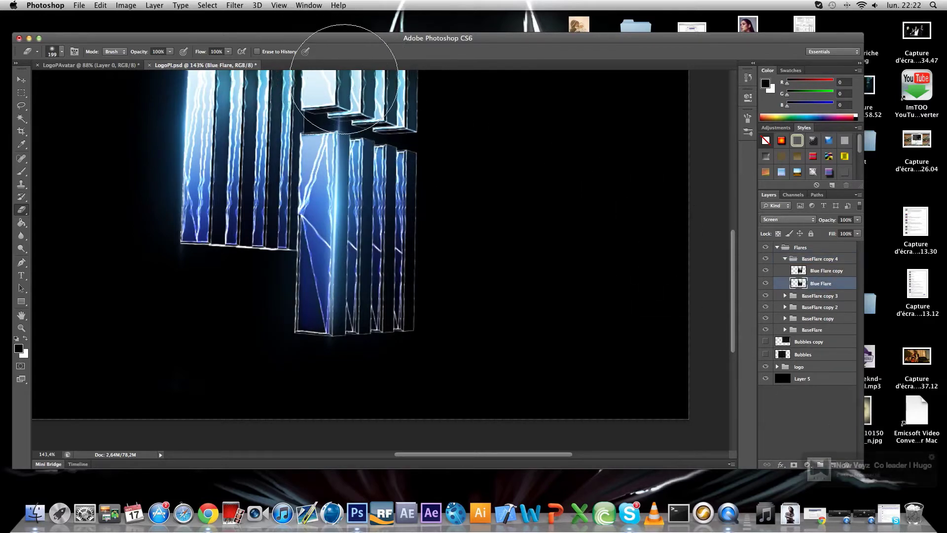
click(800, 270)
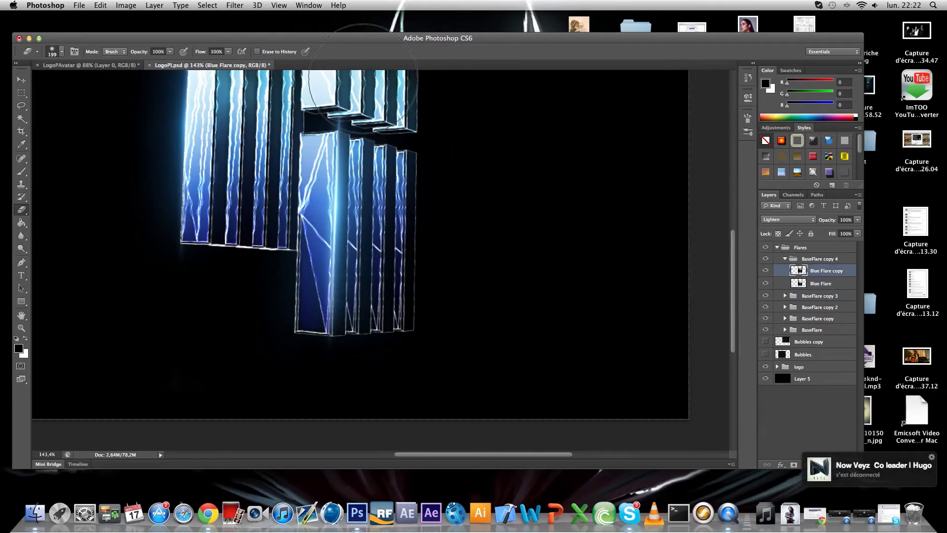
click(782, 259)
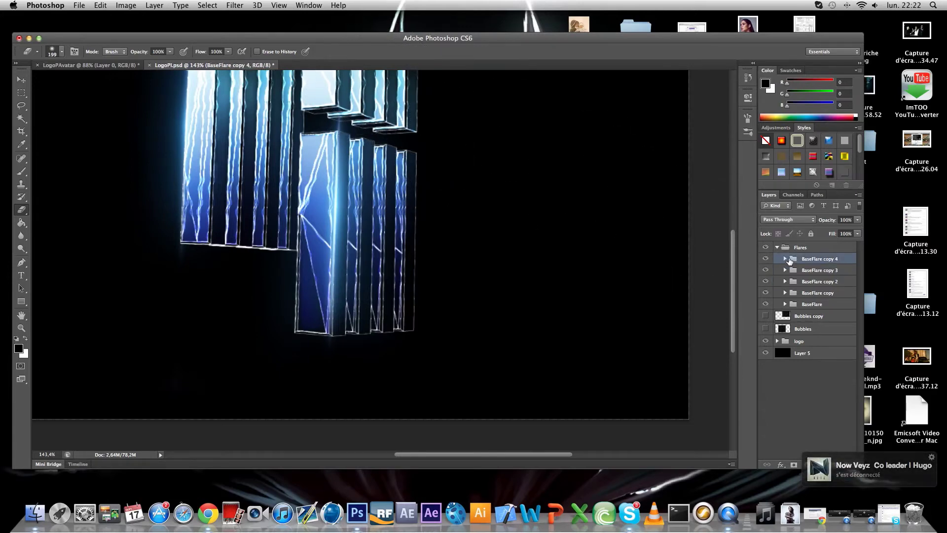
click(785, 270)
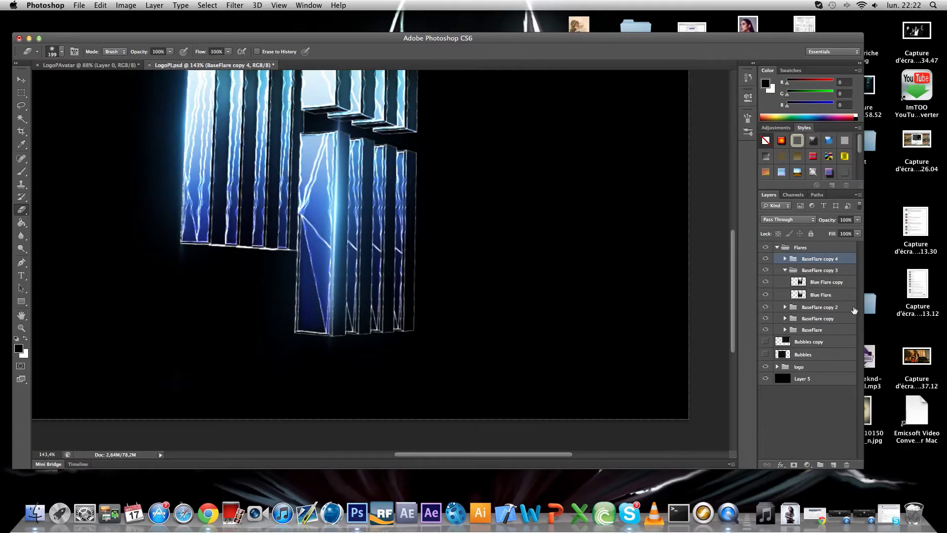
click(799, 280)
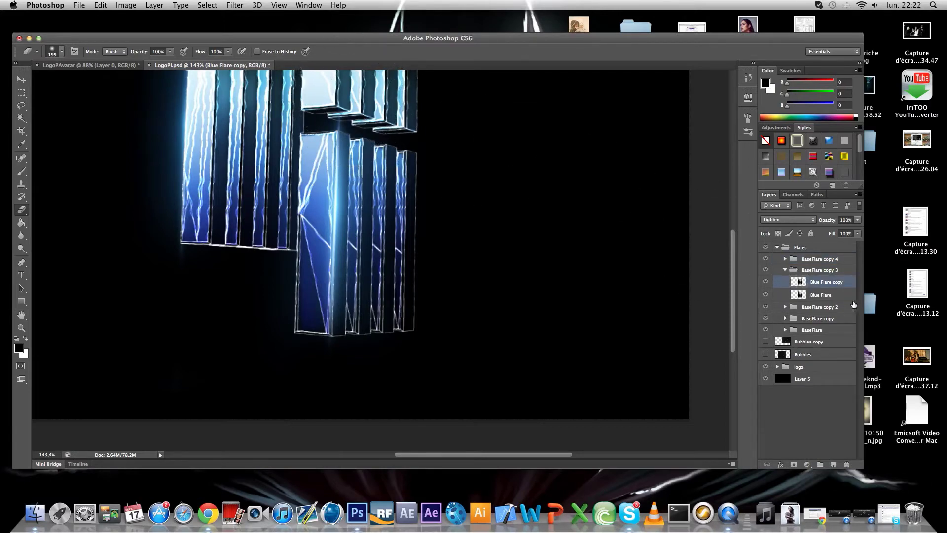
click(838, 295)
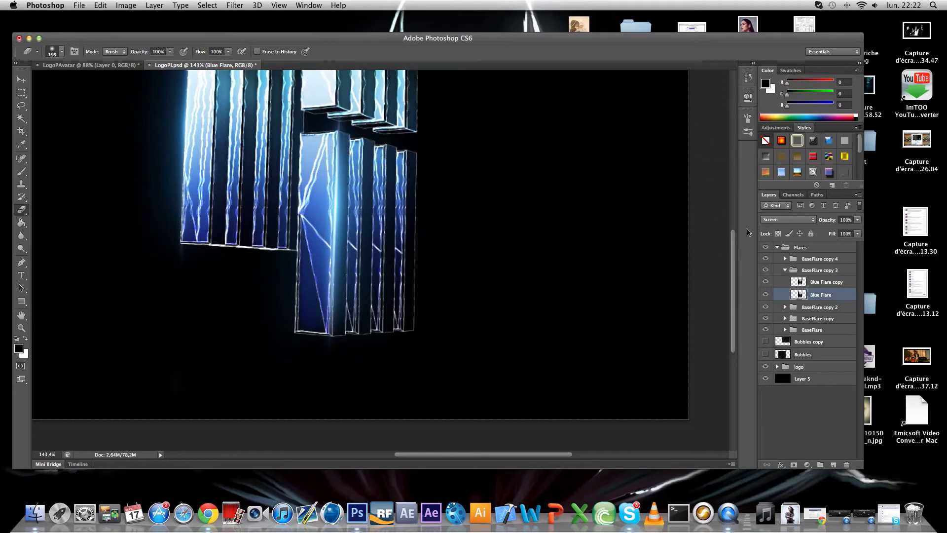
click(784, 271)
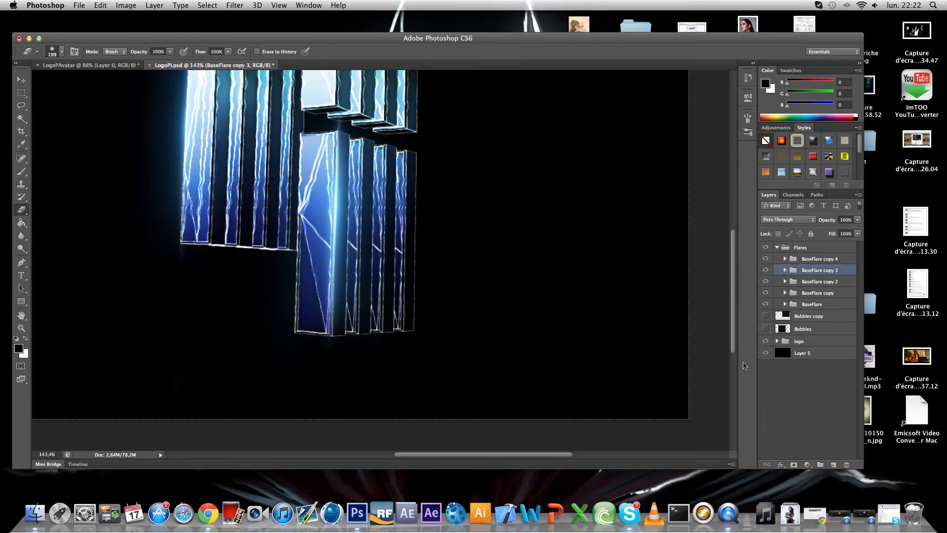
Duplicate BaseFlare copy 3 and copy 4 together, creating BaseFlare copy 5 and copy 6
drag(734, 344, 728, 297)
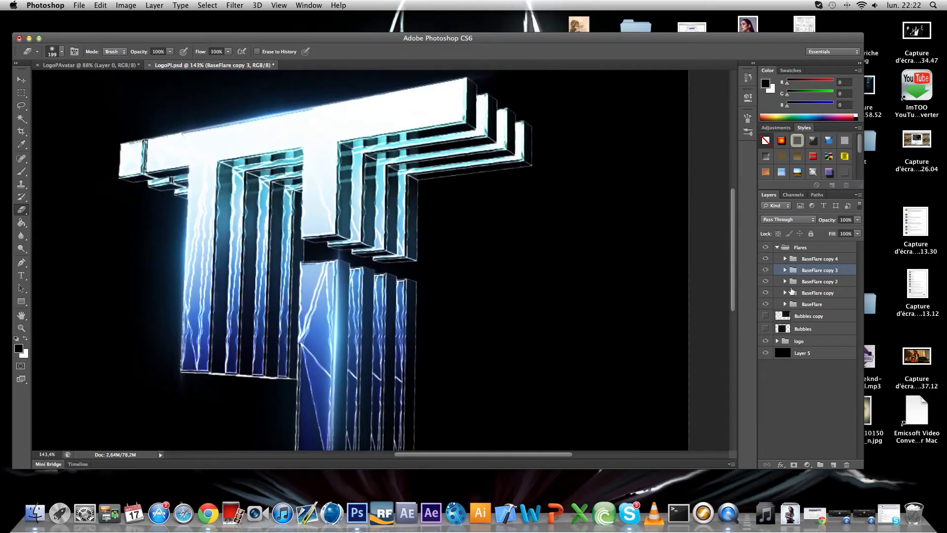
shift+click(810, 260)
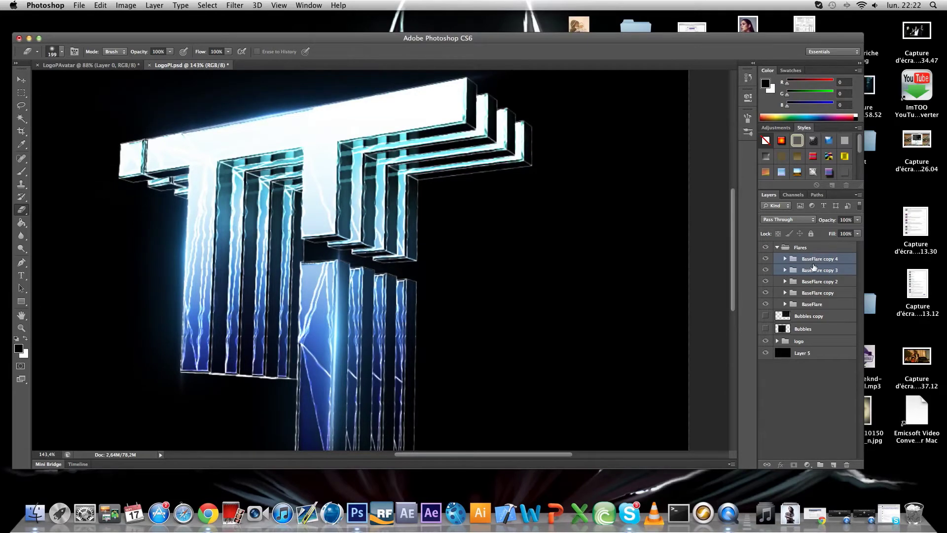
drag(814, 266, 835, 455)
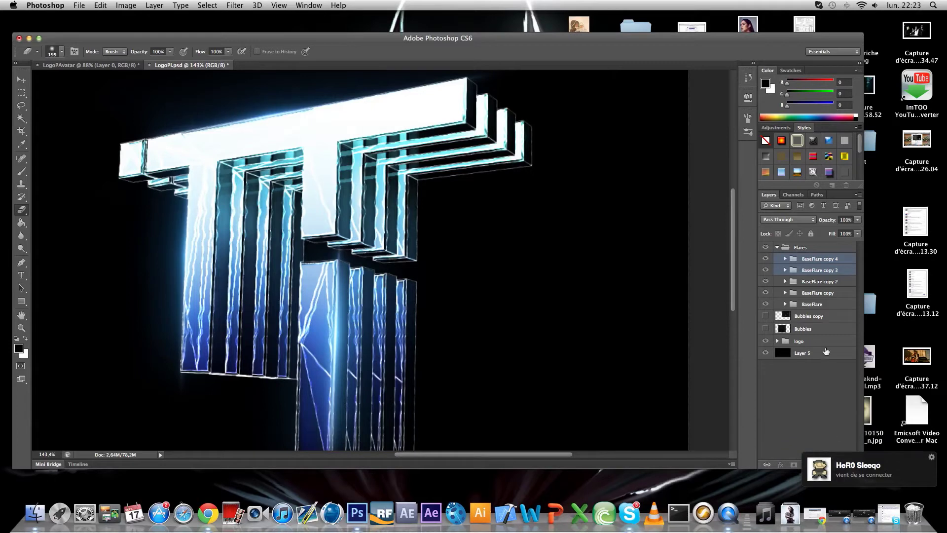
key(super+alt+a)
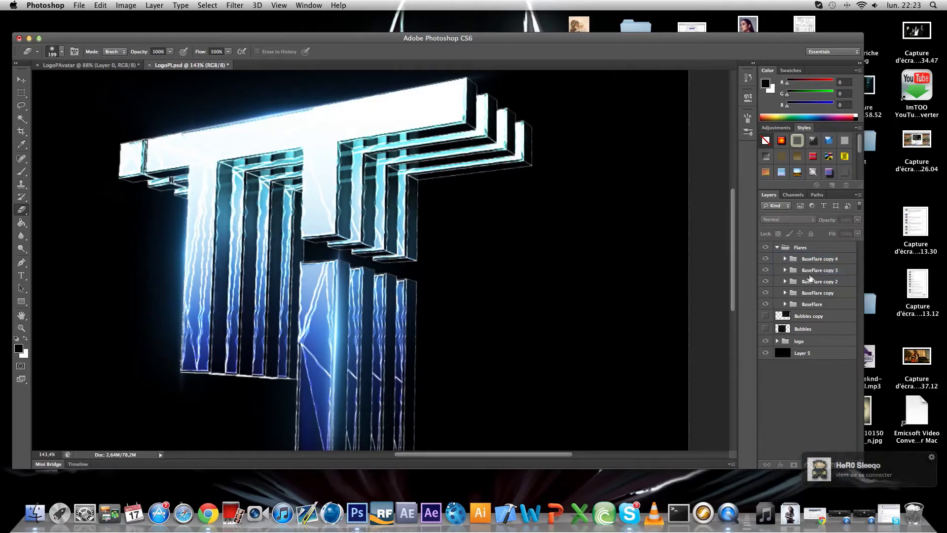
click(809, 270)
shift+click(813, 261)
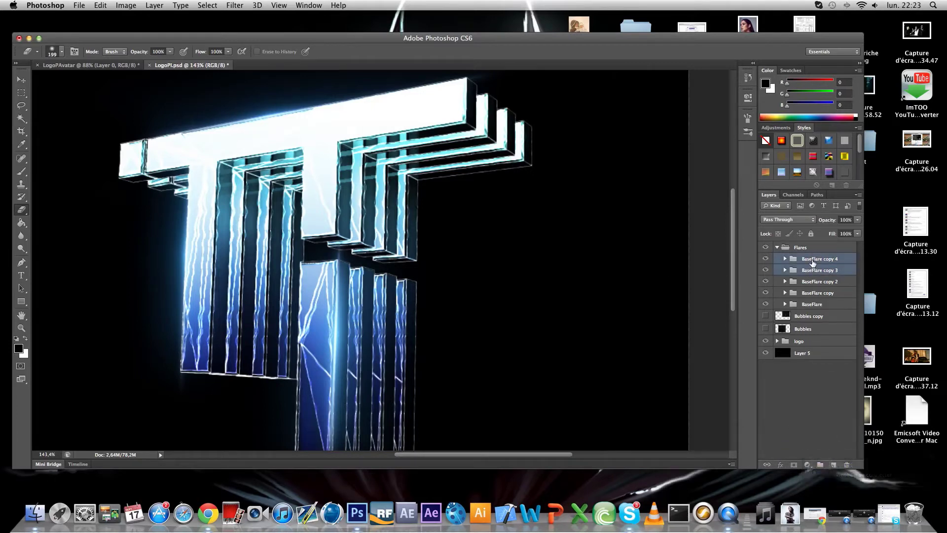
drag(812, 263, 833, 464)
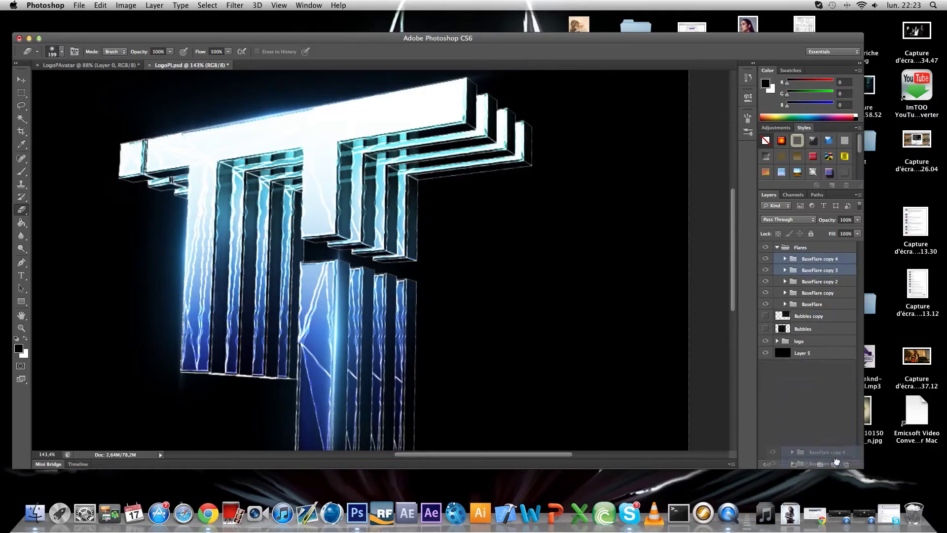
Squash the new flares vertically, tilt them about -4.31°, and raise them over the upper T
click(25, 84)
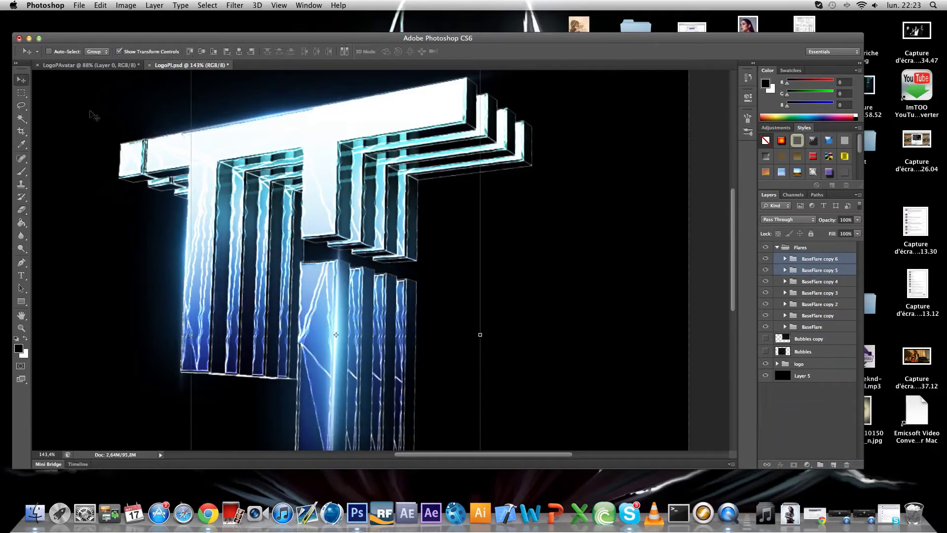
drag(358, 337, 445, 209)
drag(347, 435, 375, 369)
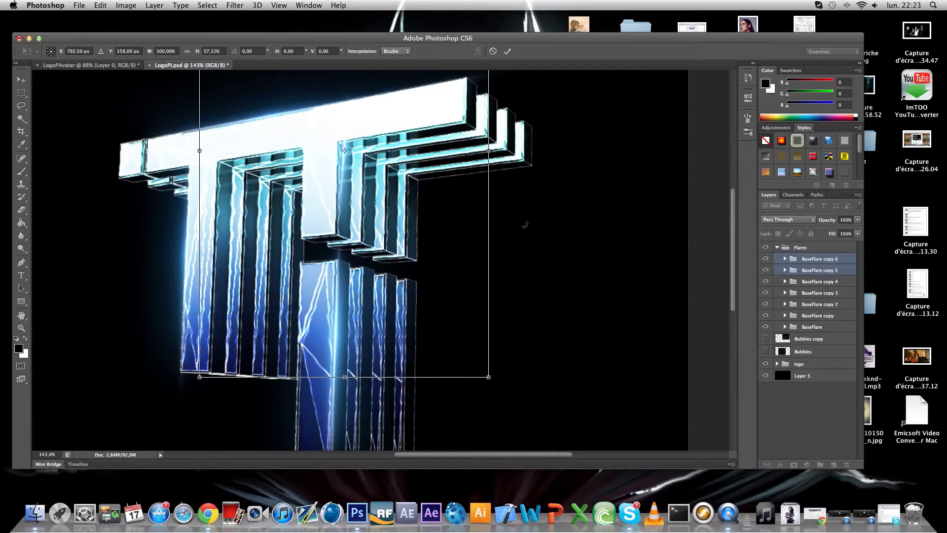
drag(525, 224, 537, 200)
drag(413, 176, 406, 199)
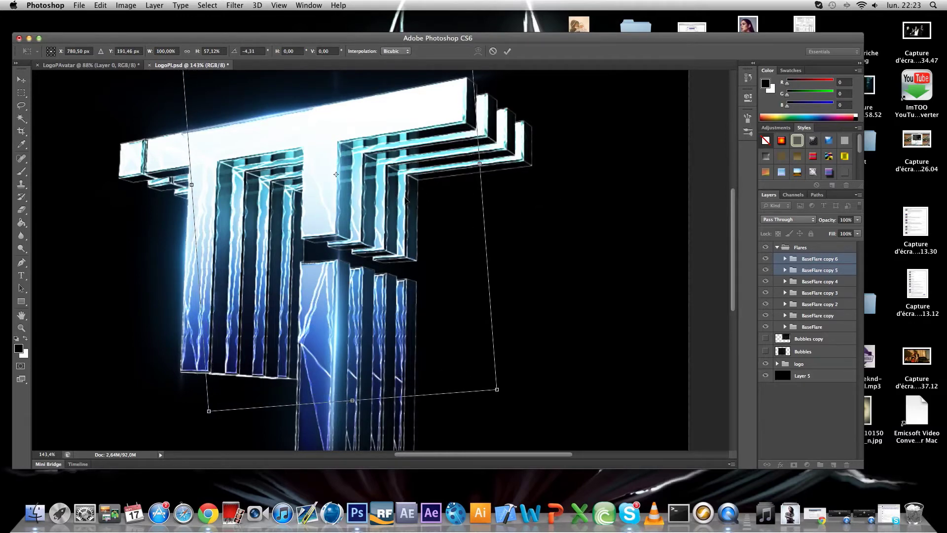
drag(352, 400, 378, 235)
key(Return)
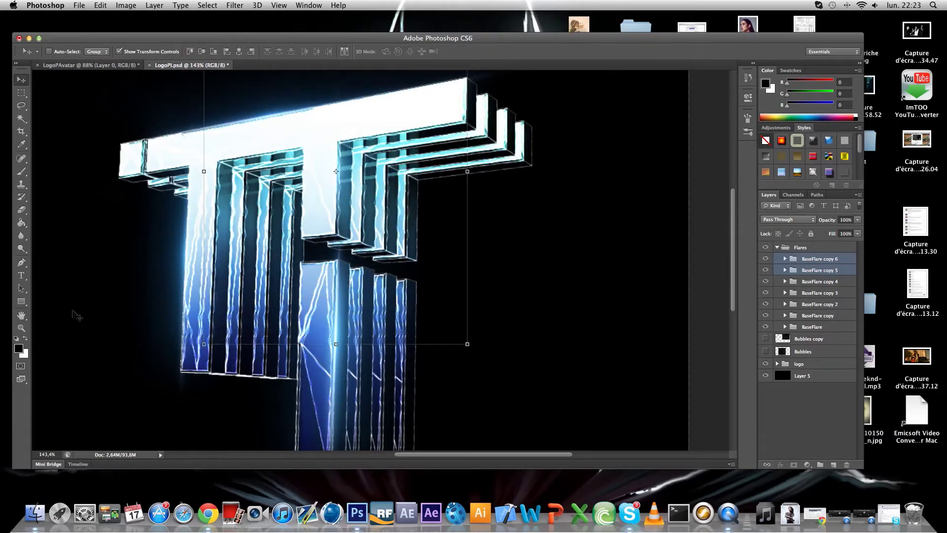
click(22, 327)
alt+click(360, 304)
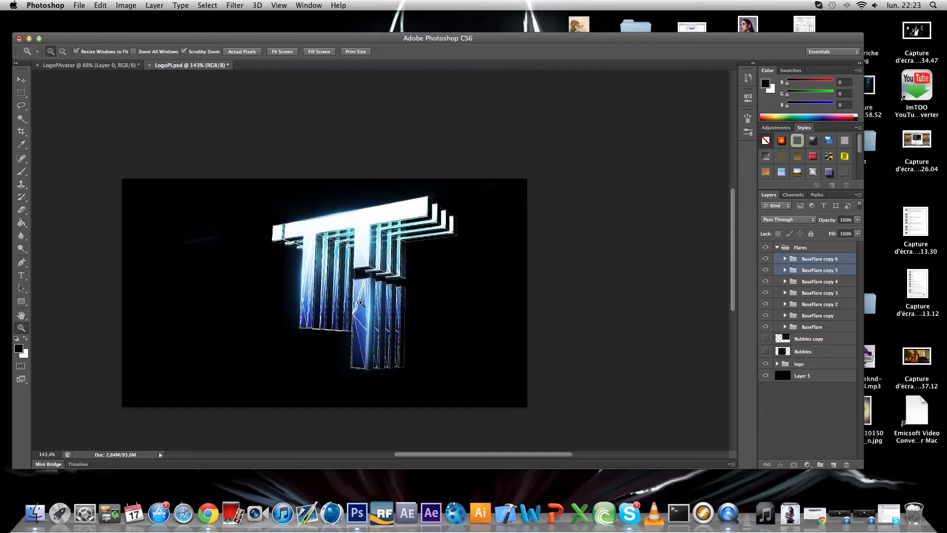
Save LogoPI.psd via File > Save, then zoom in to check the flares over the T
drag(360, 304, 368, 302)
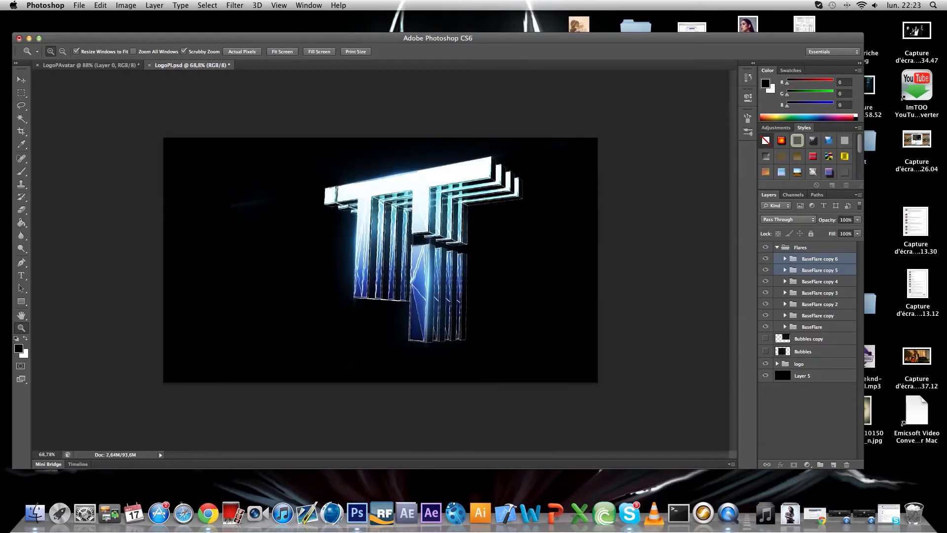
click(79, 4)
click(101, 113)
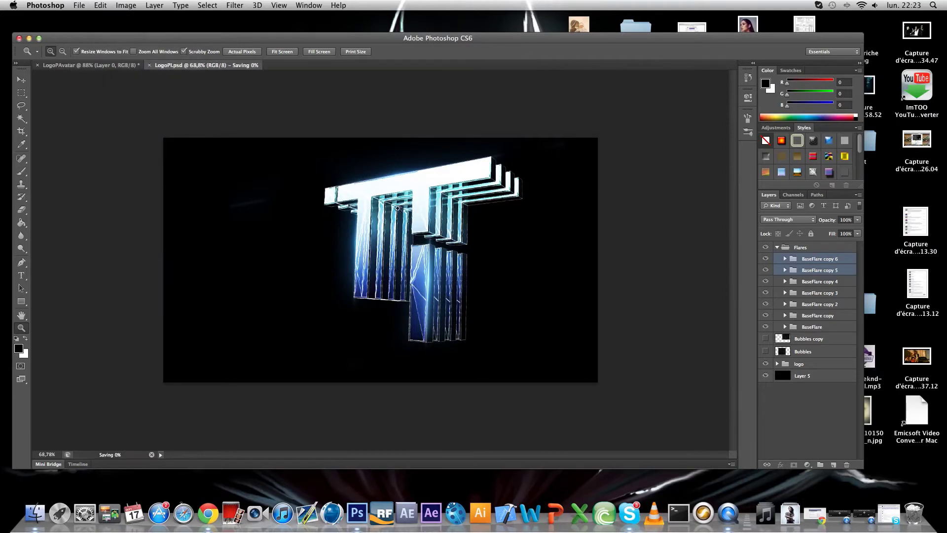
key(super+equal)
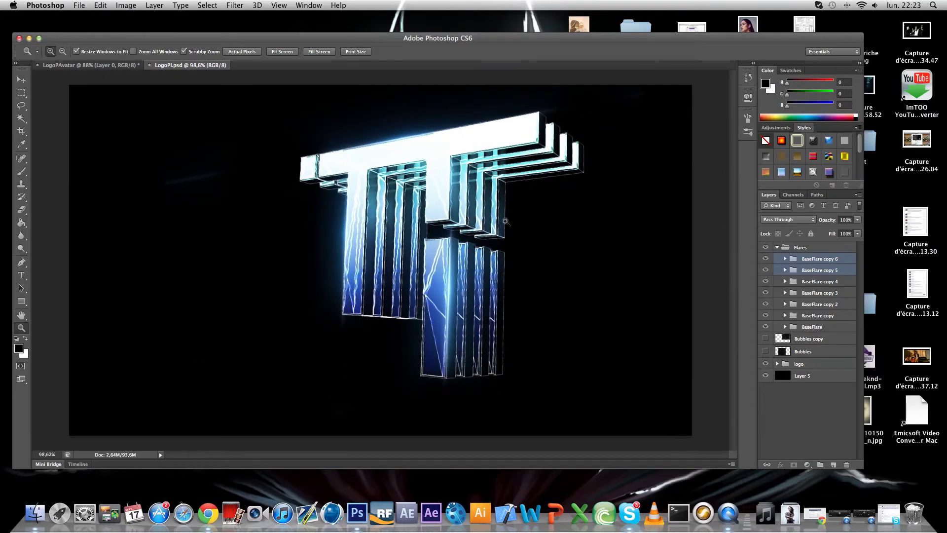
drag(382, 202, 408, 169)
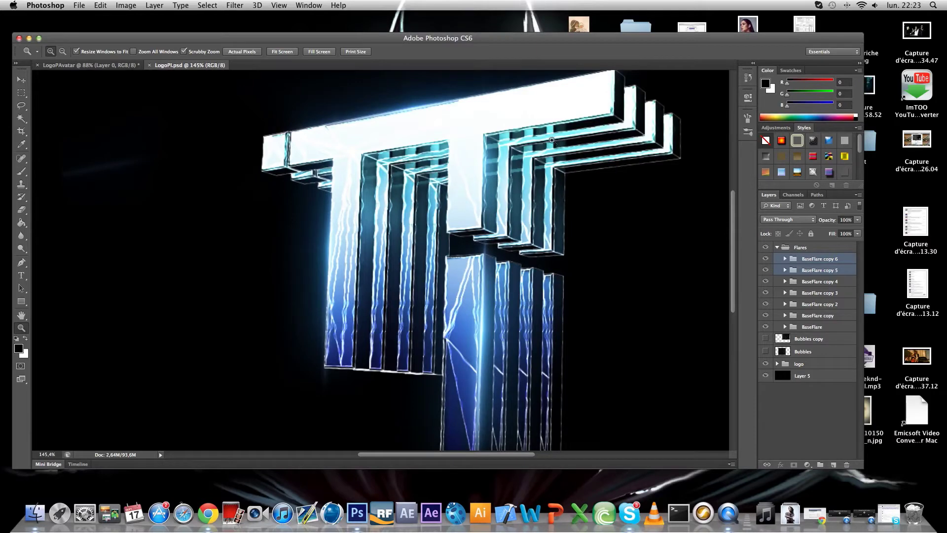
mouse_move(556, 154)
mouse_down()
mouse_move(542, 154)
mouse_move(572, 154)
mouse_up()
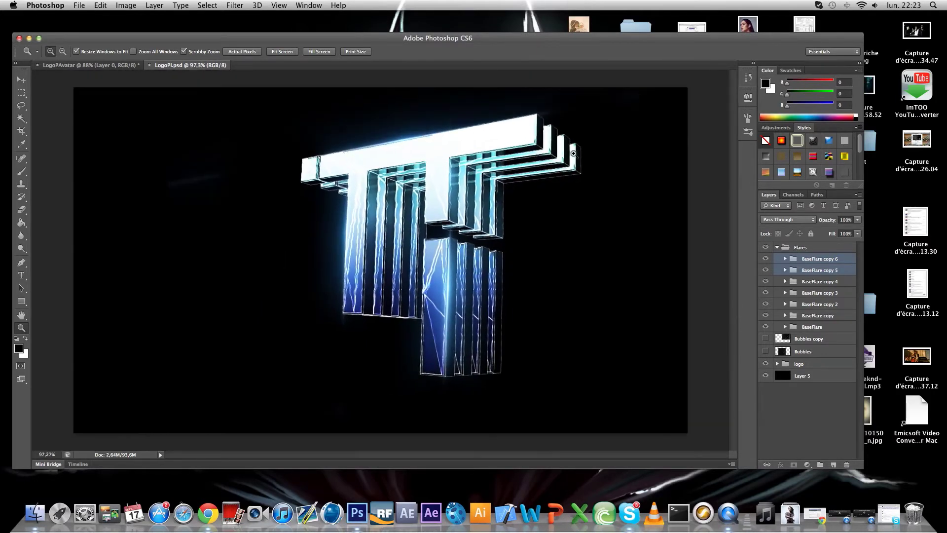
Show both Bubbles textures and try Overlay, then Lighten, then Normal on the Flares group
click(775, 248)
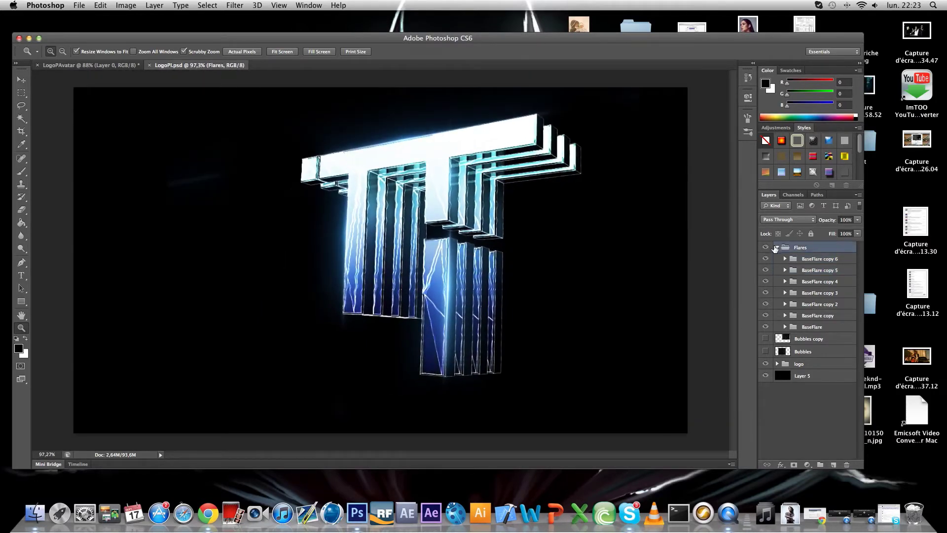
click(777, 248)
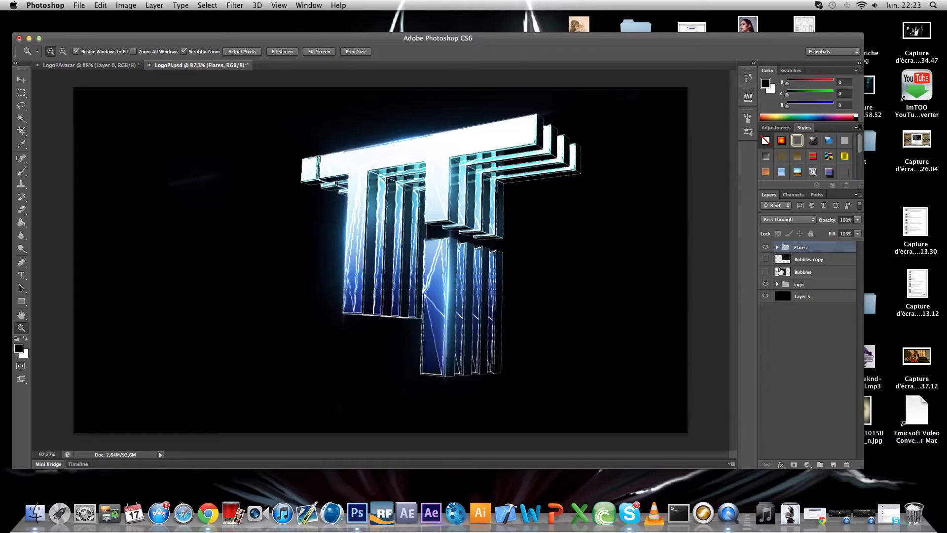
click(766, 259)
click(765, 272)
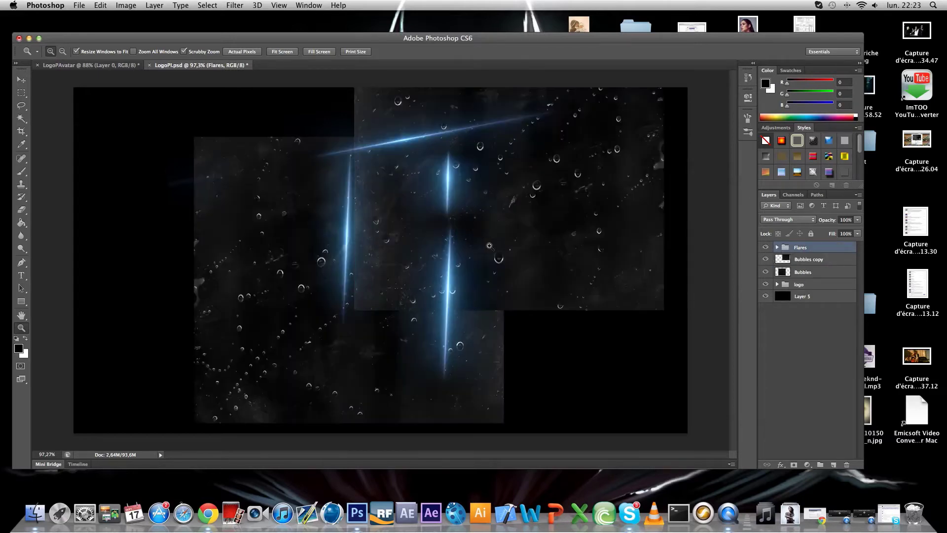
click(775, 224)
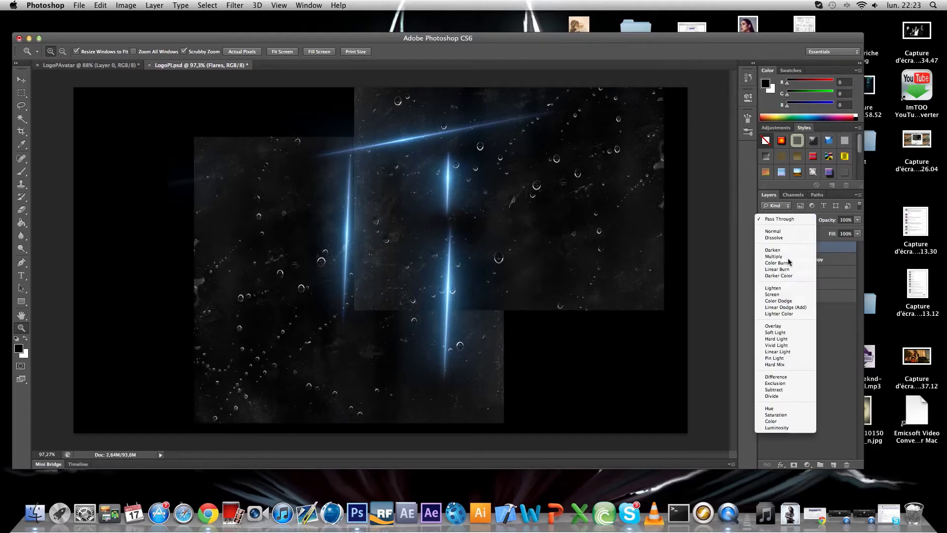
click(782, 332)
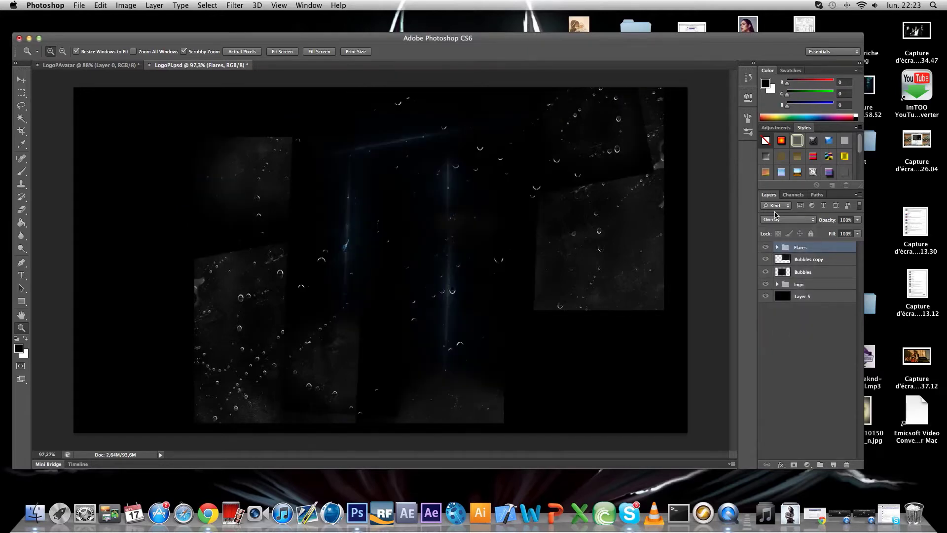
click(803, 221)
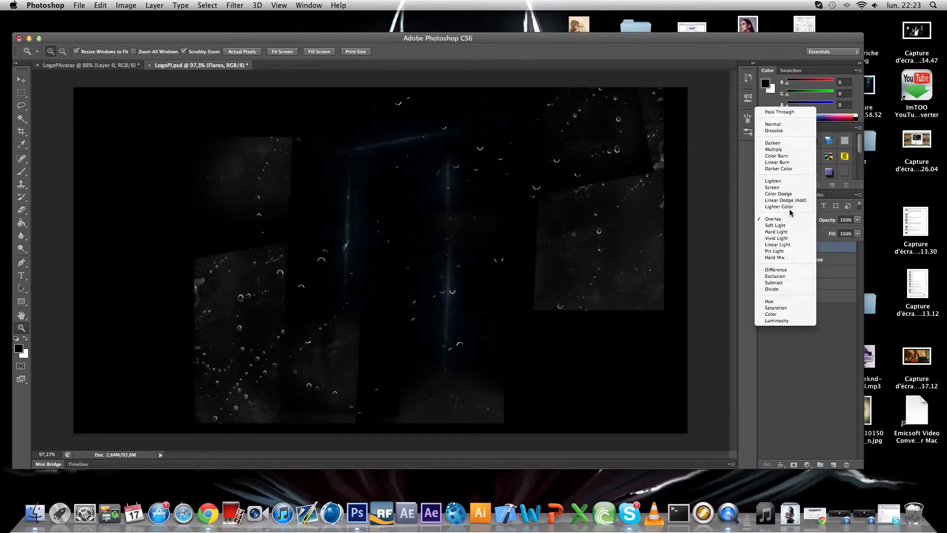
click(800, 211)
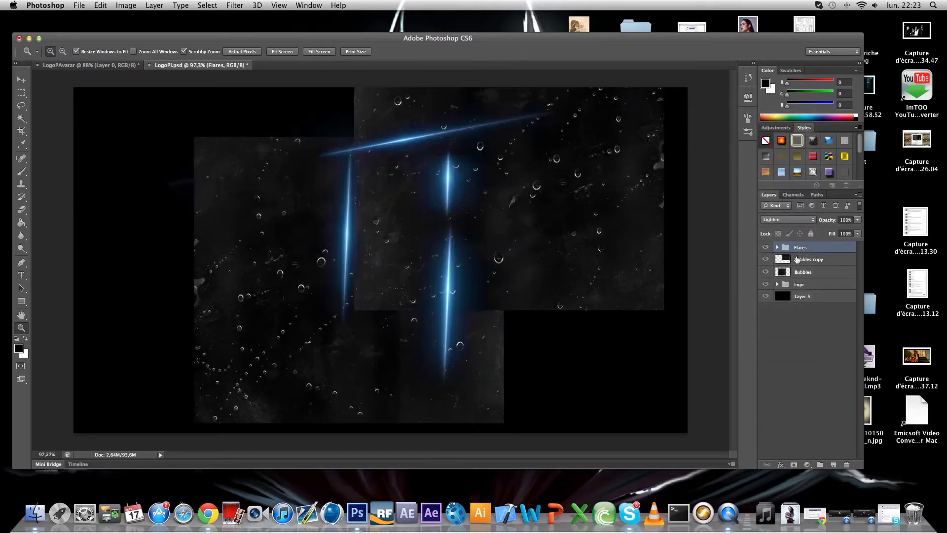
click(794, 220)
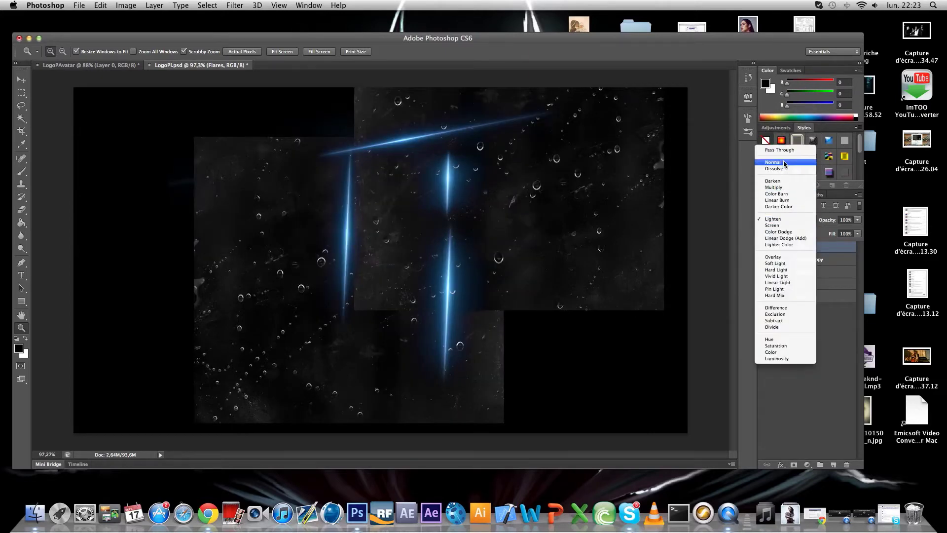
click(789, 164)
Blend Bubbles copy as Lighten and the Bubbles layer as Overlay
click(799, 259)
click(794, 219)
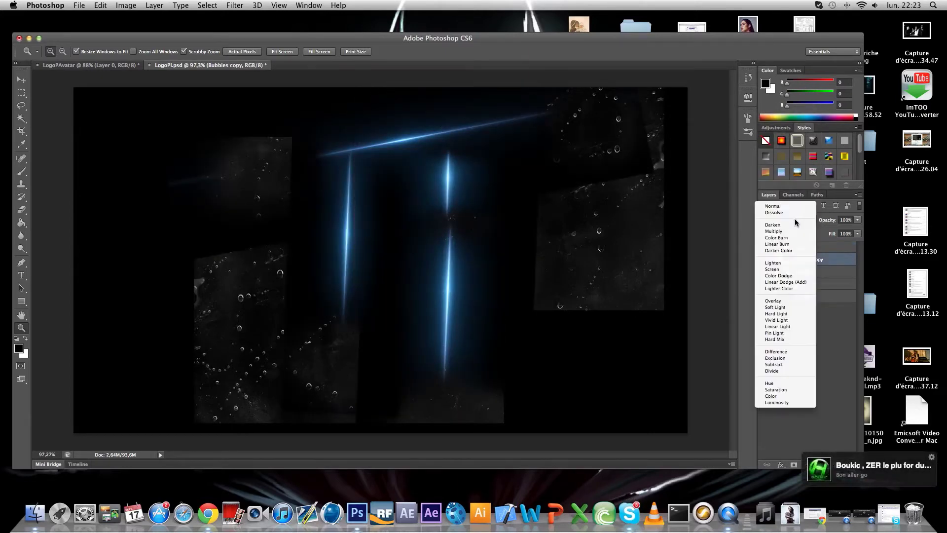
click(776, 264)
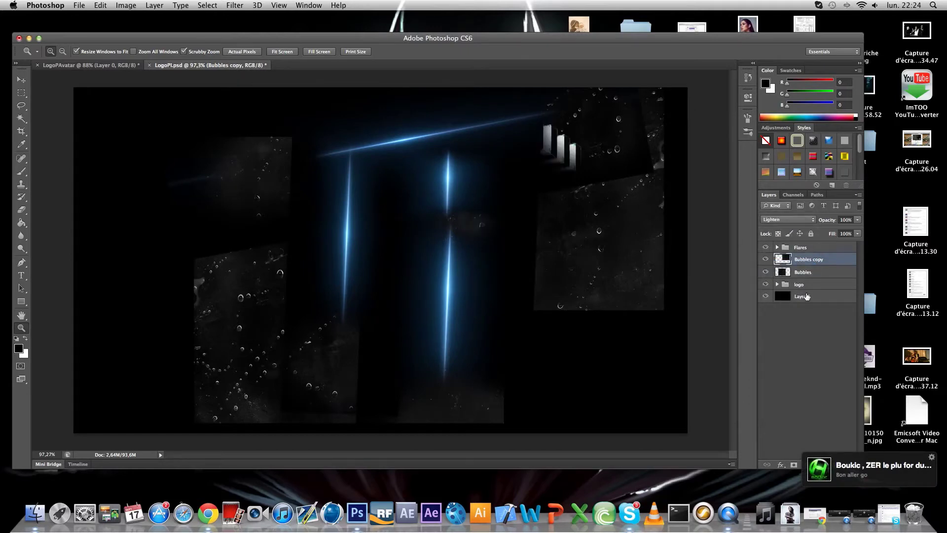
click(800, 272)
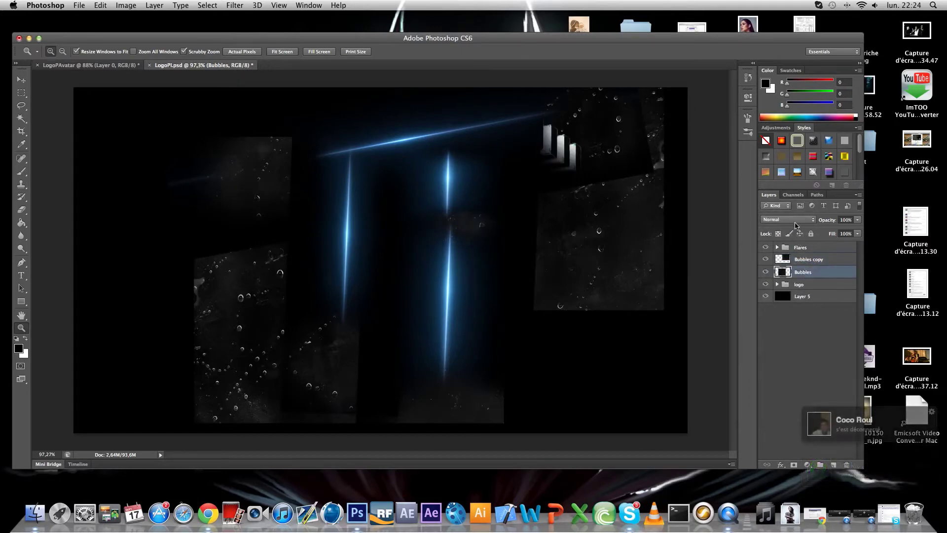
click(782, 220)
click(772, 275)
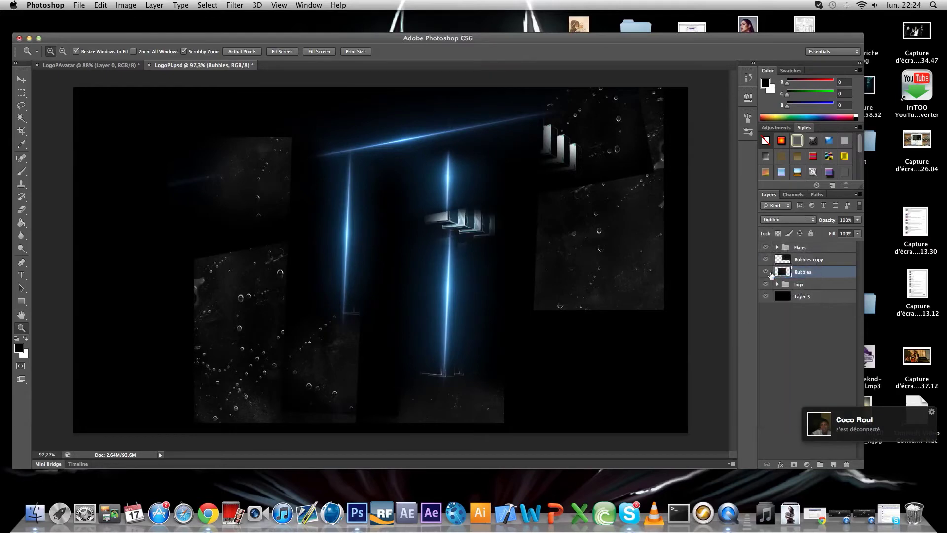
click(785, 219)
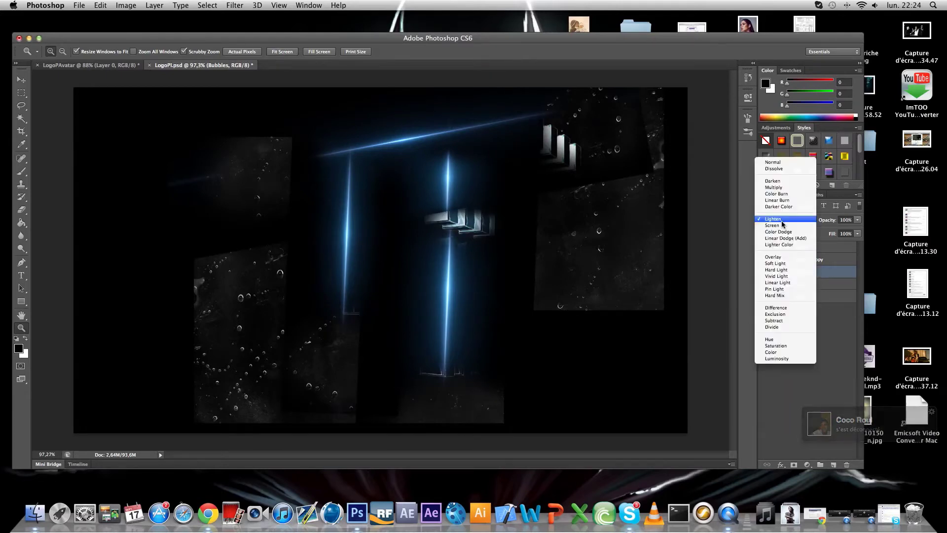
click(782, 257)
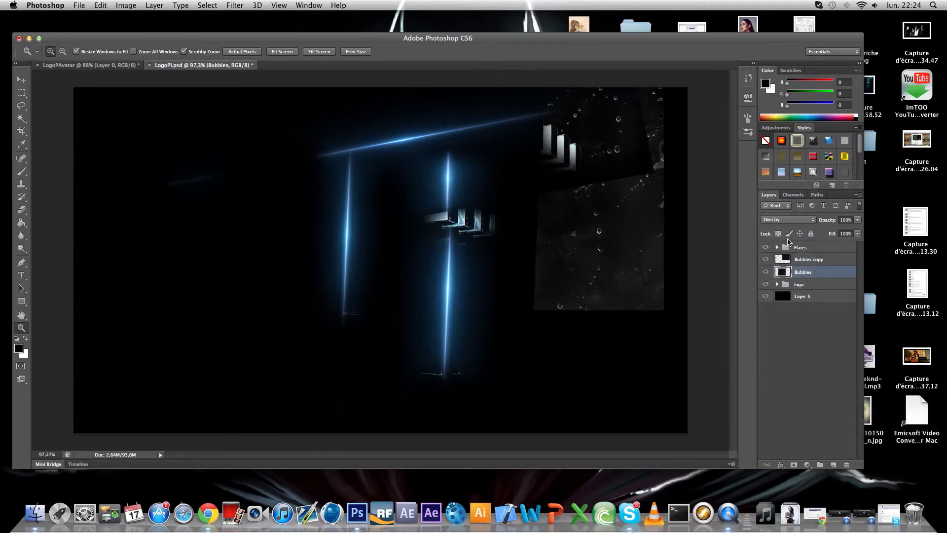
Inspect BaseFlare copy 6's layer style, then set the Flares group to Pass Through
click(785, 248)
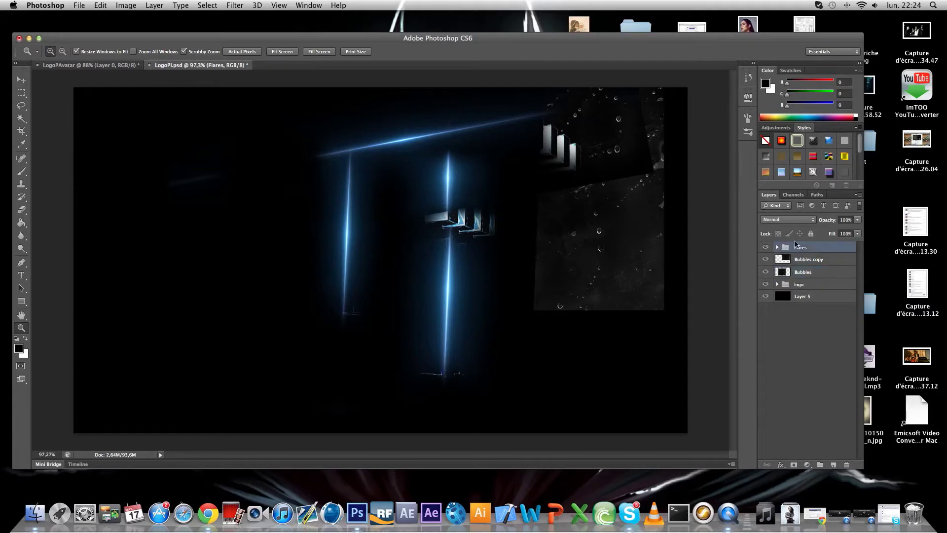
click(778, 247)
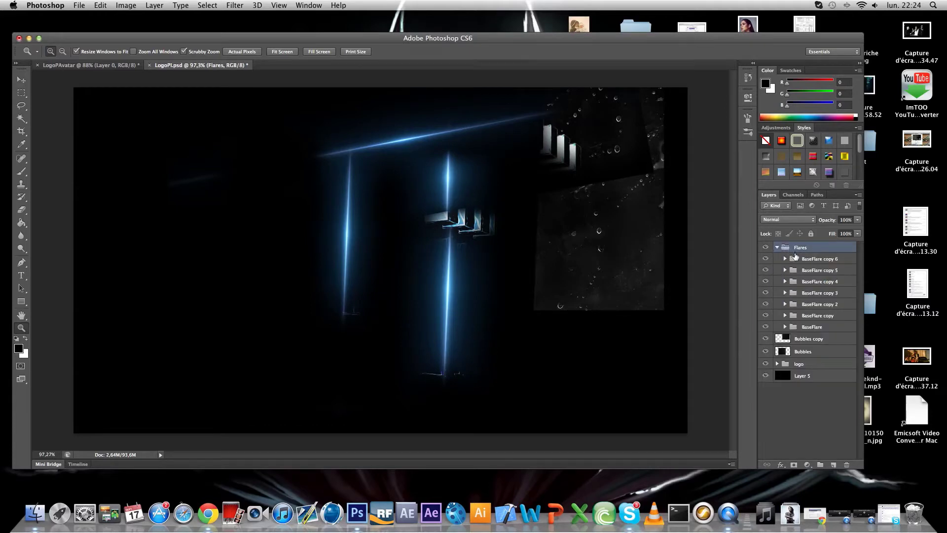
double_click(797, 258)
key(Return)
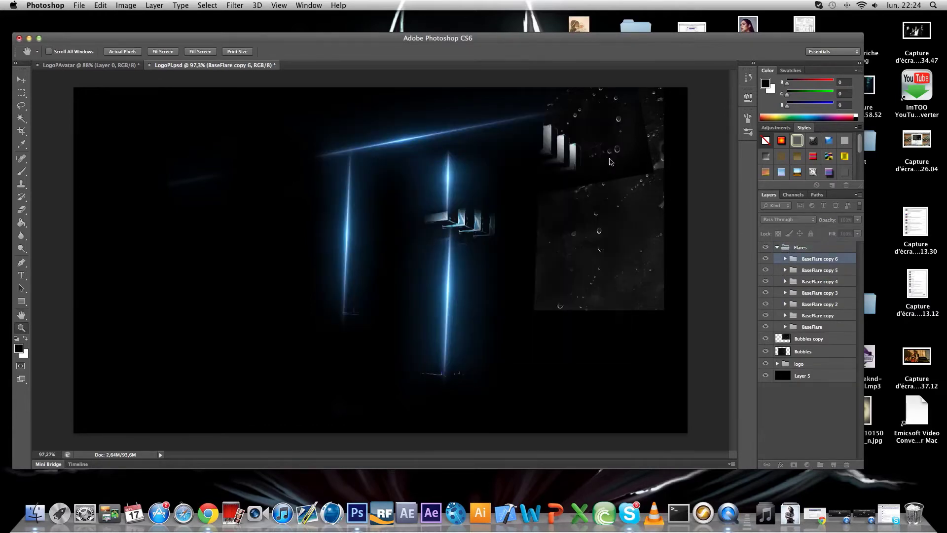
click(785, 259)
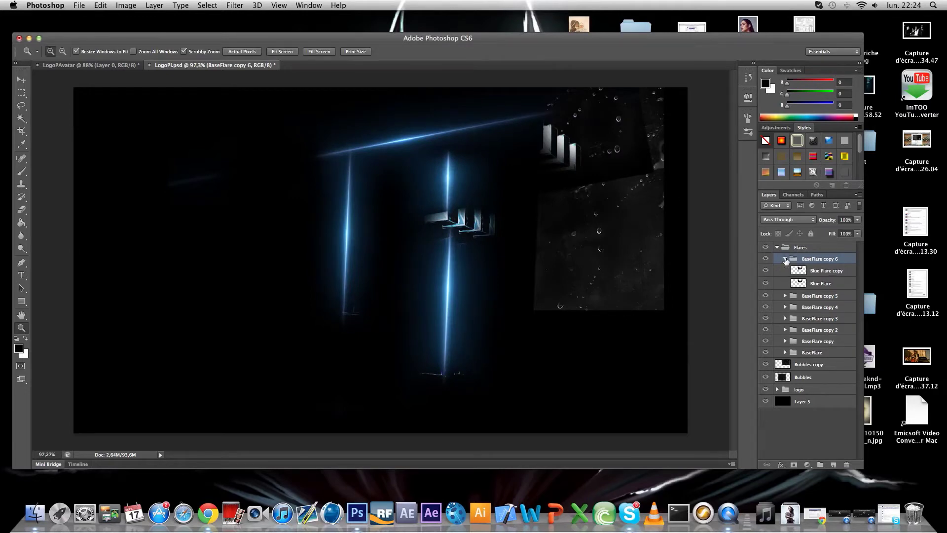
click(785, 259)
click(778, 247)
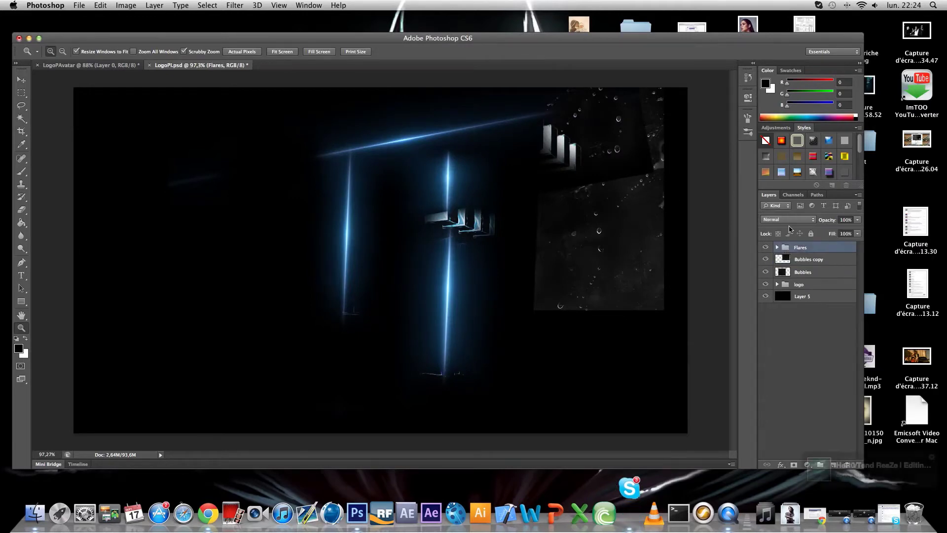
click(788, 220)
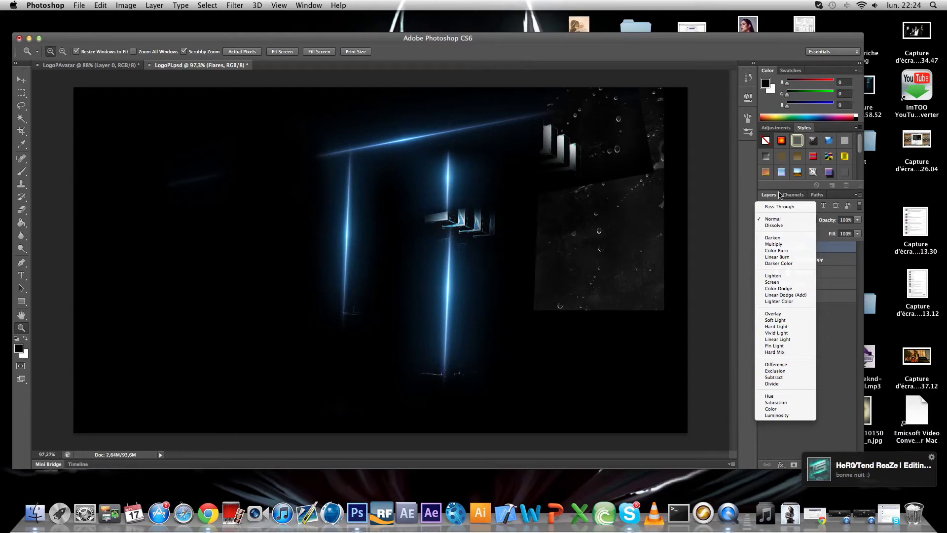
click(777, 206)
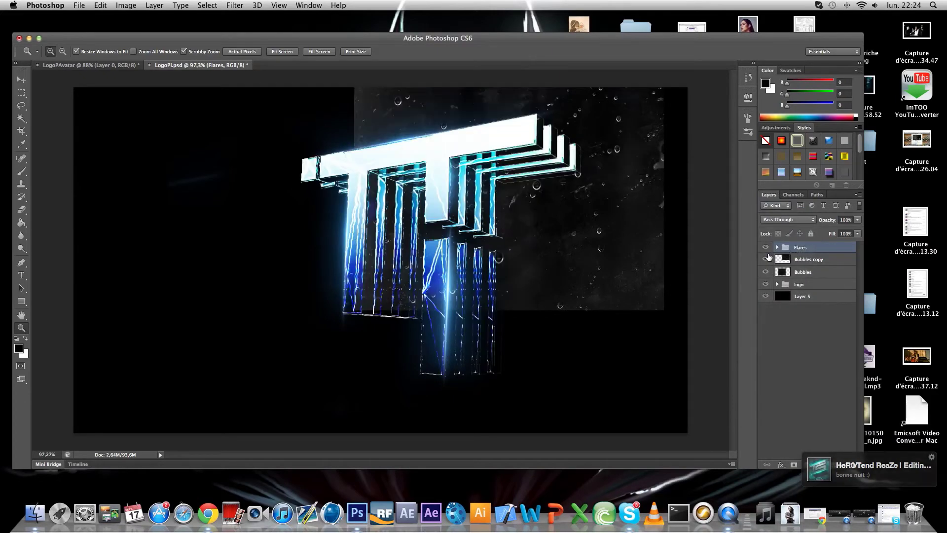
Change the Bubbles layer's blend mode from Overlay to Screen and view the whole canvas
click(786, 260)
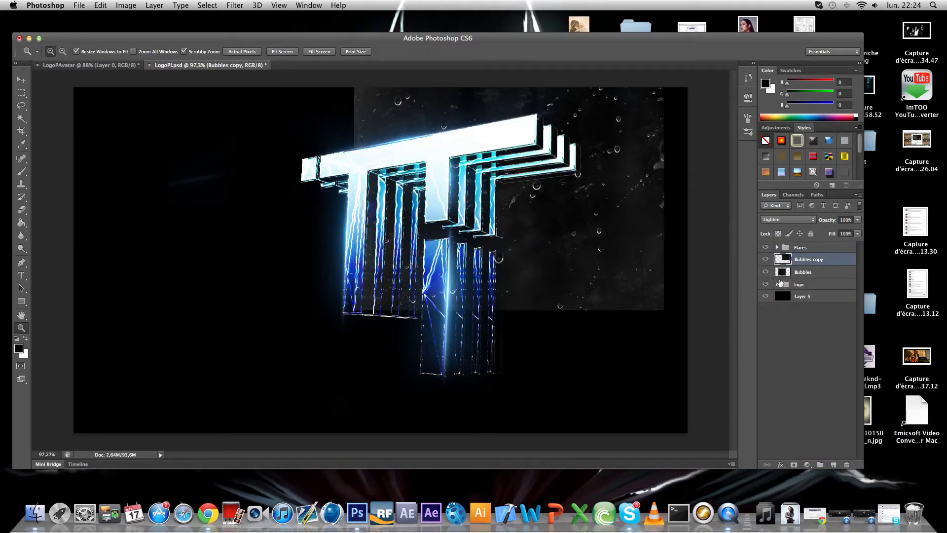
click(770, 275)
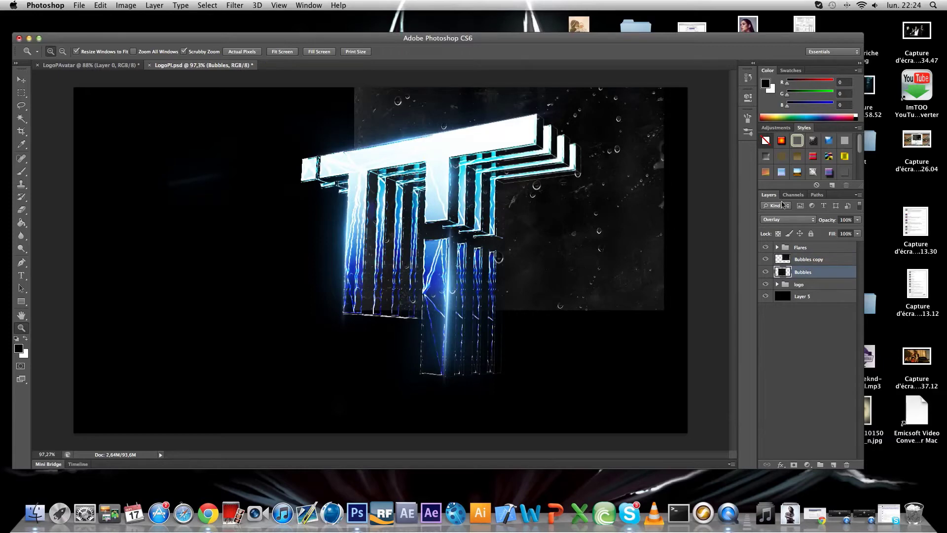
click(793, 260)
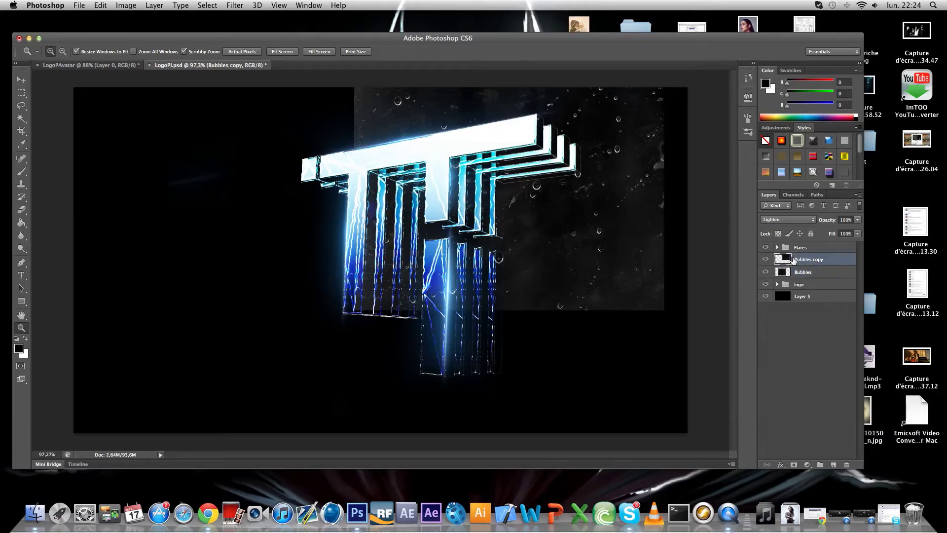
click(795, 273)
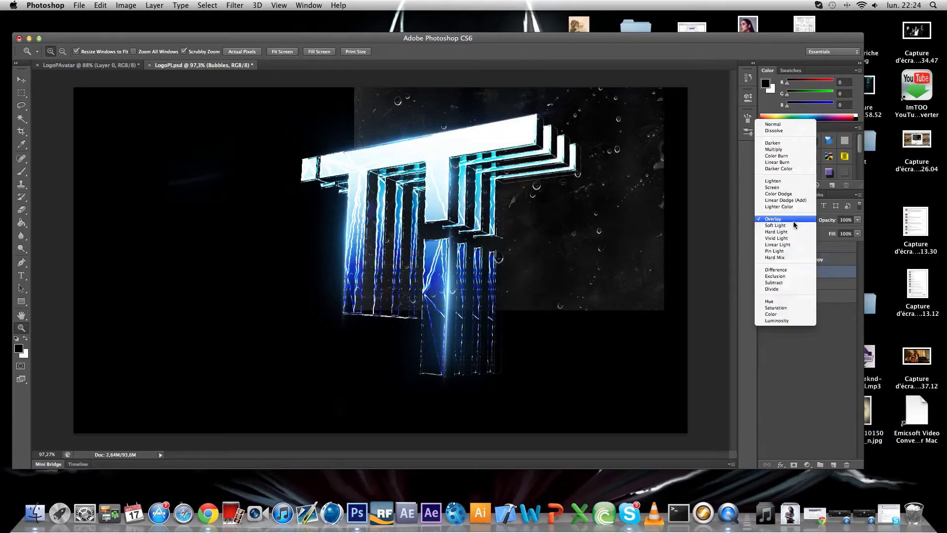
click(789, 219)
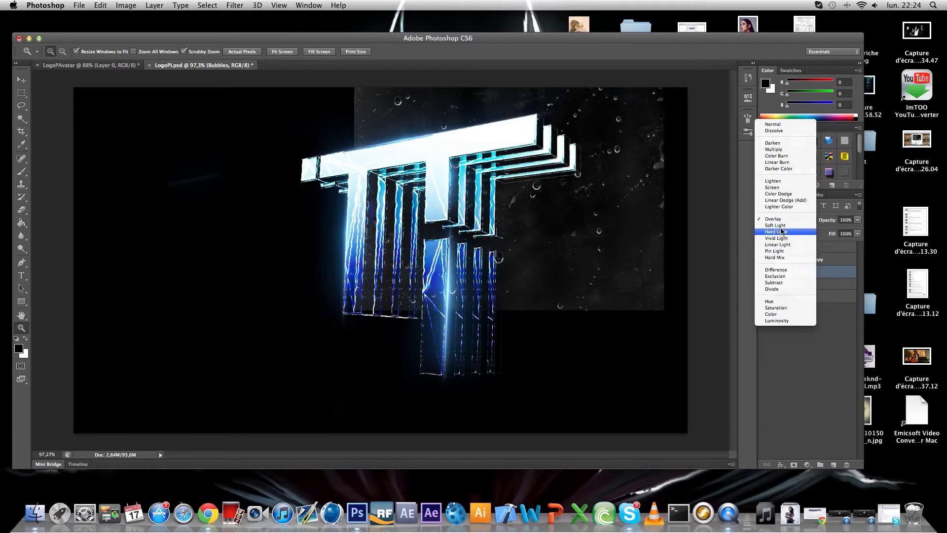
click(775, 187)
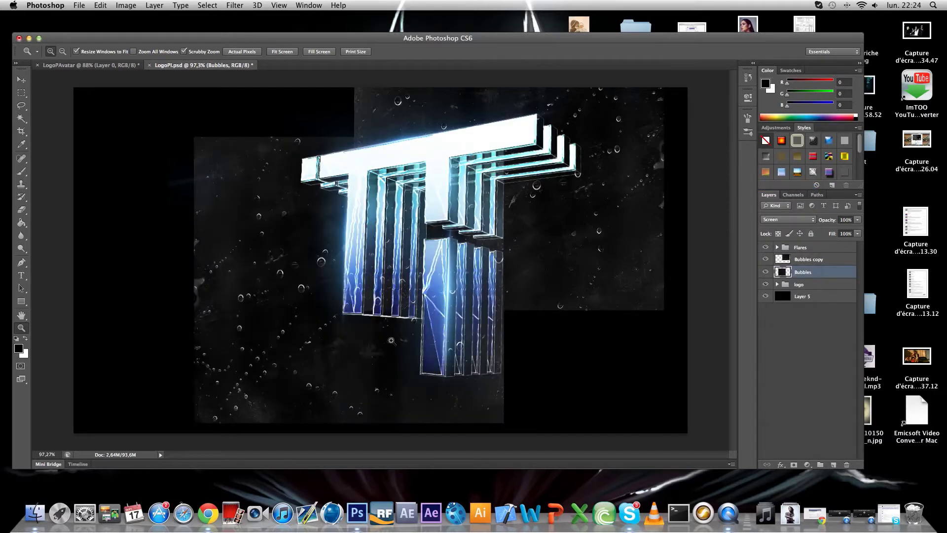
mouse_move(477, 319)
mouse_down()
mouse_move(454, 320)
mouse_move(463, 319)
mouse_up()
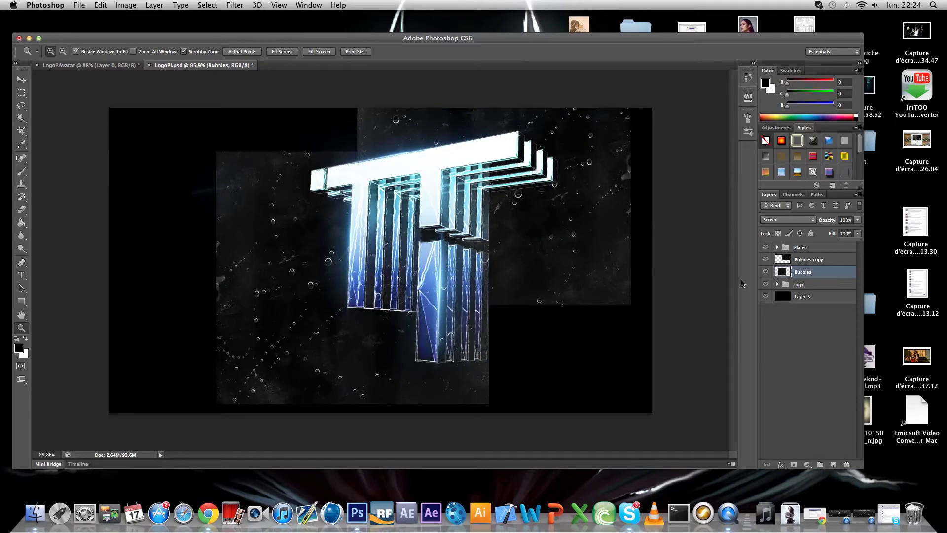
Save the document with Cmd+S
click(777, 247)
click(778, 247)
click(79, 5)
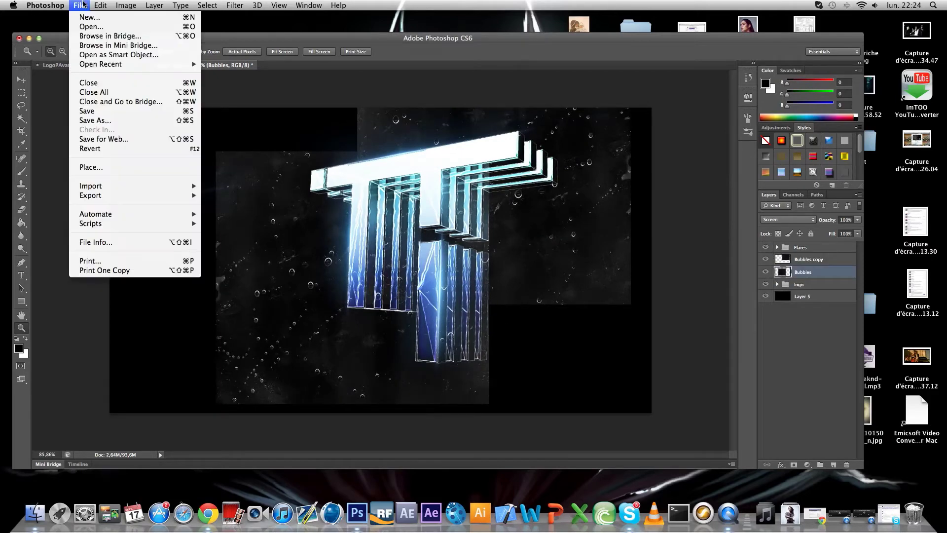
click(482, 199)
key(super+s)
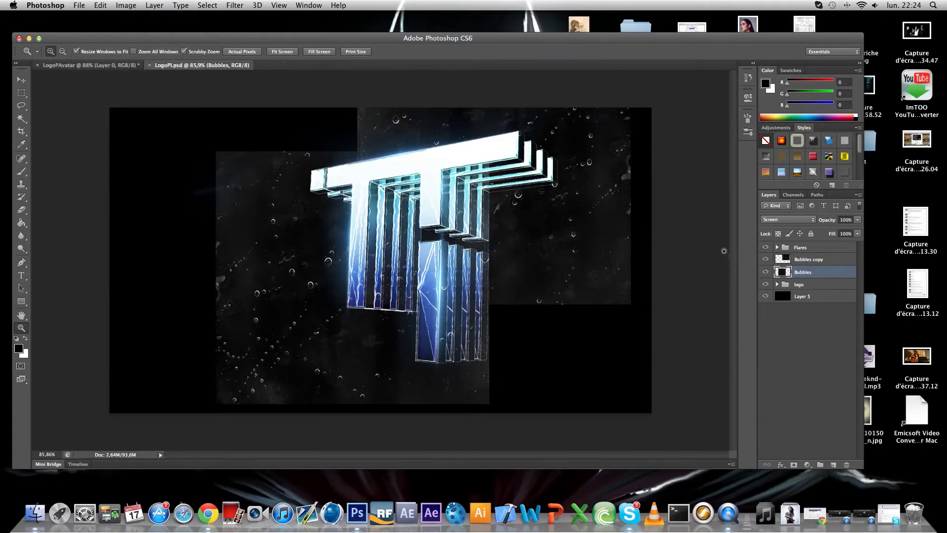
Add an empty Layer 6 directly above Layer 0 inside the logo group
click(777, 284)
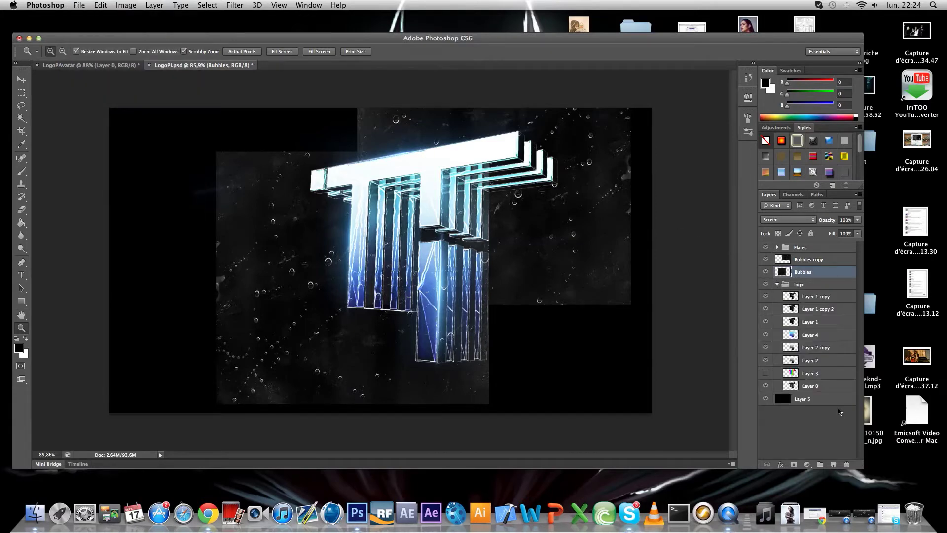
click(811, 386)
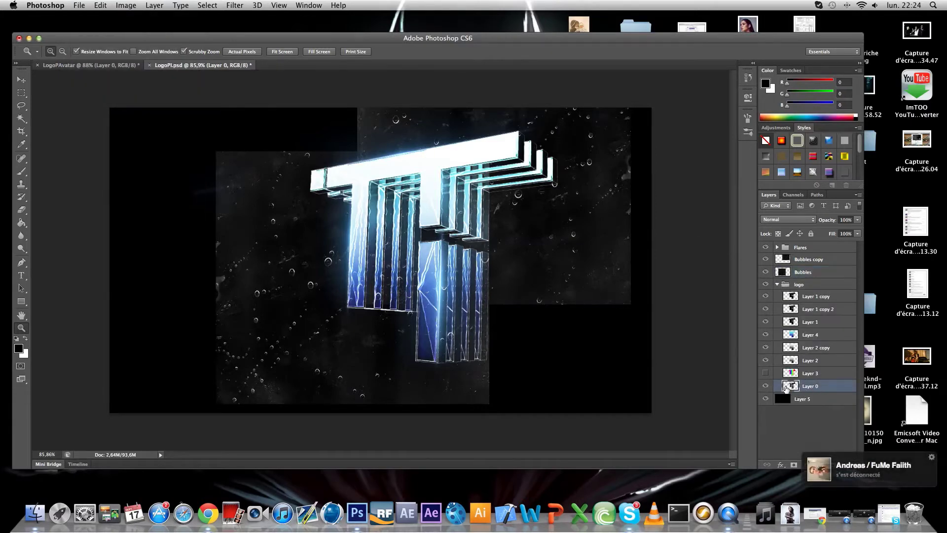
super+click(790, 386)
click(813, 296)
click(811, 385)
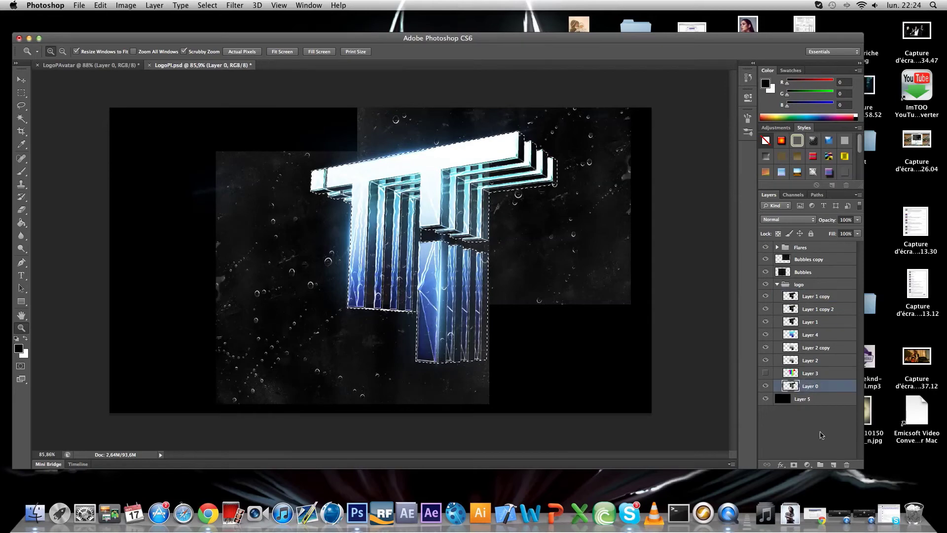
key(ctrl+d)
click(833, 464)
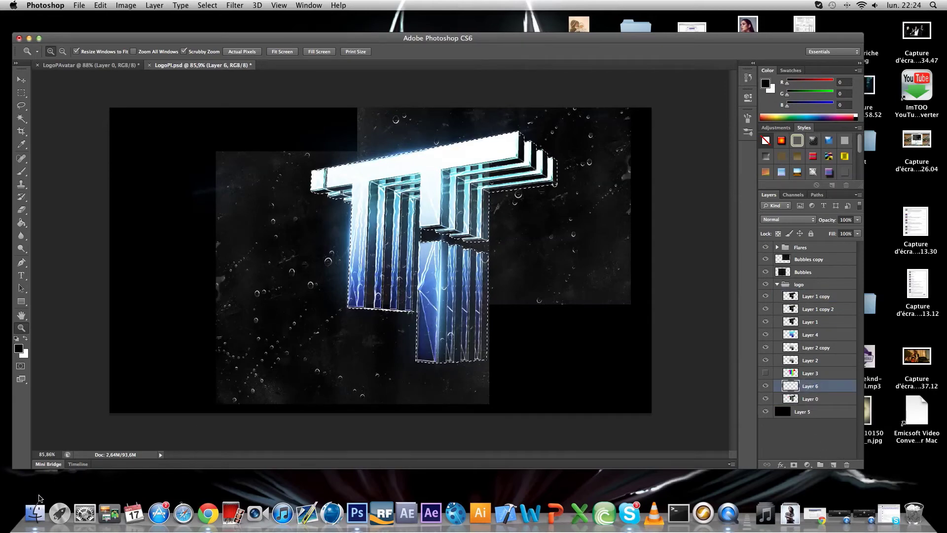
In Finder, go back to GFX Packs and open NZOHD > Texture Pack v2 By NzOHD > Texture Pack v2
click(34, 513)
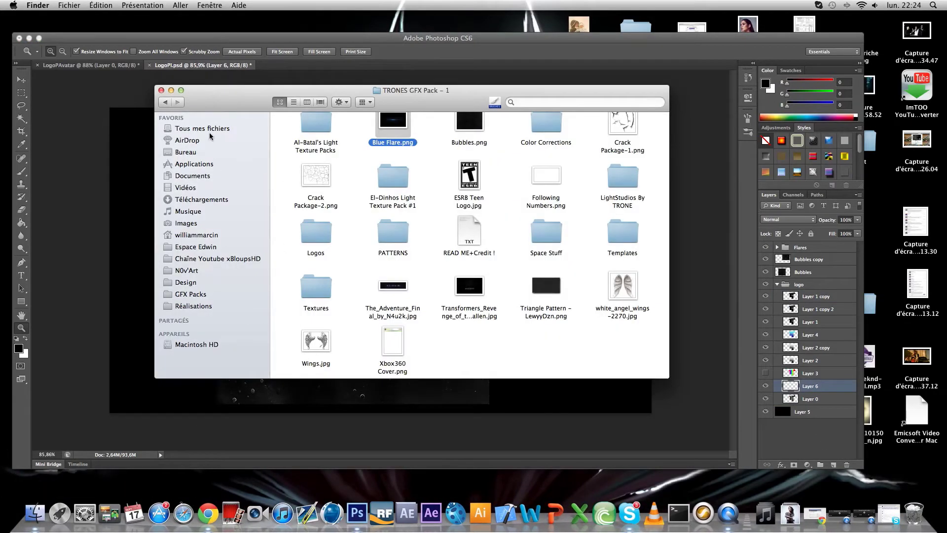
click(165, 101)
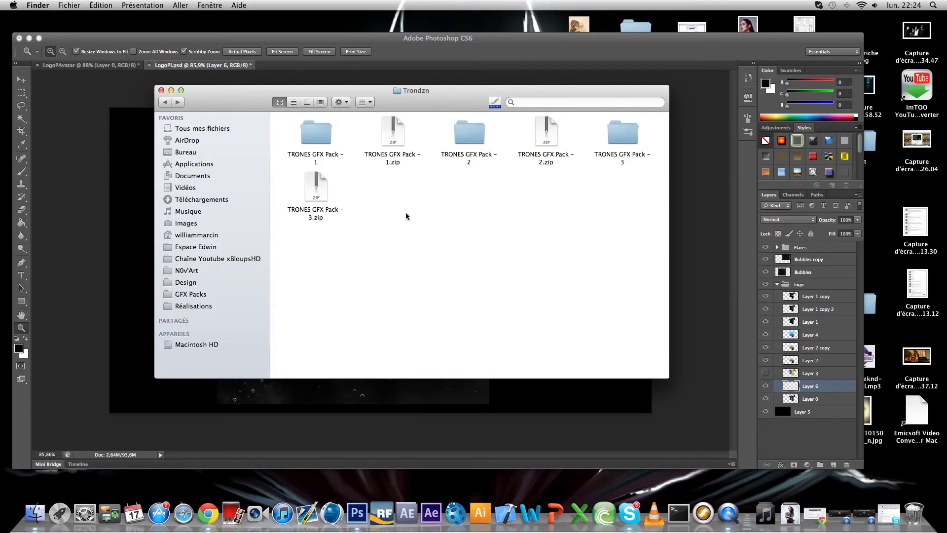
click(160, 103)
double_click(465, 188)
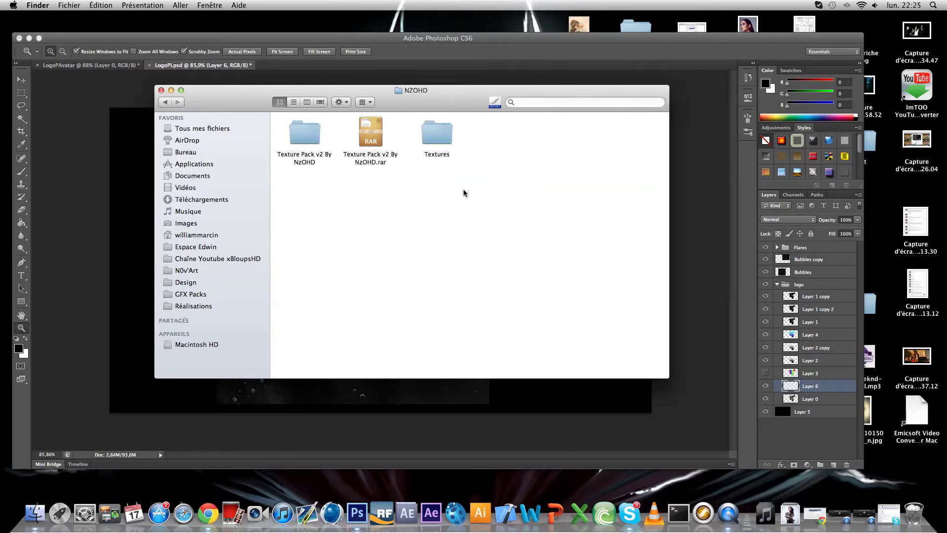
double_click(311, 135)
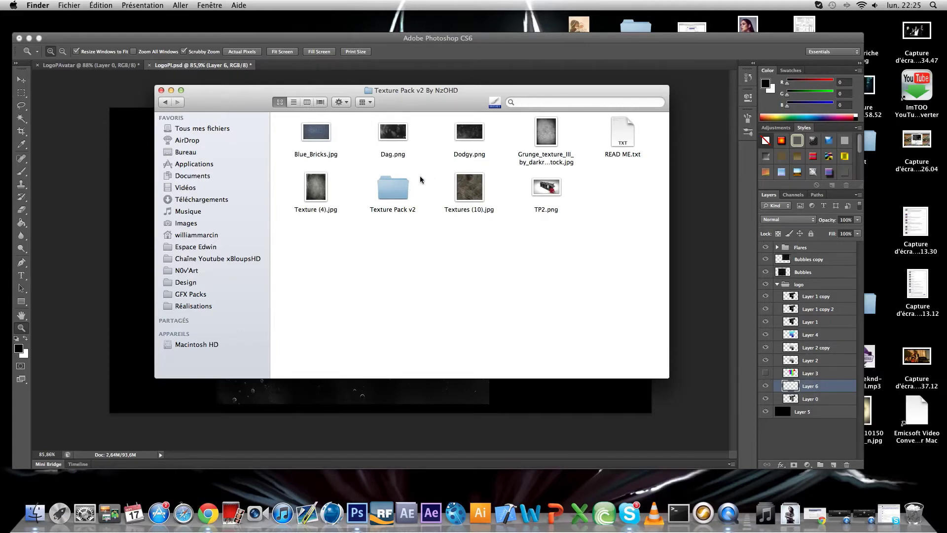
double_click(393, 189)
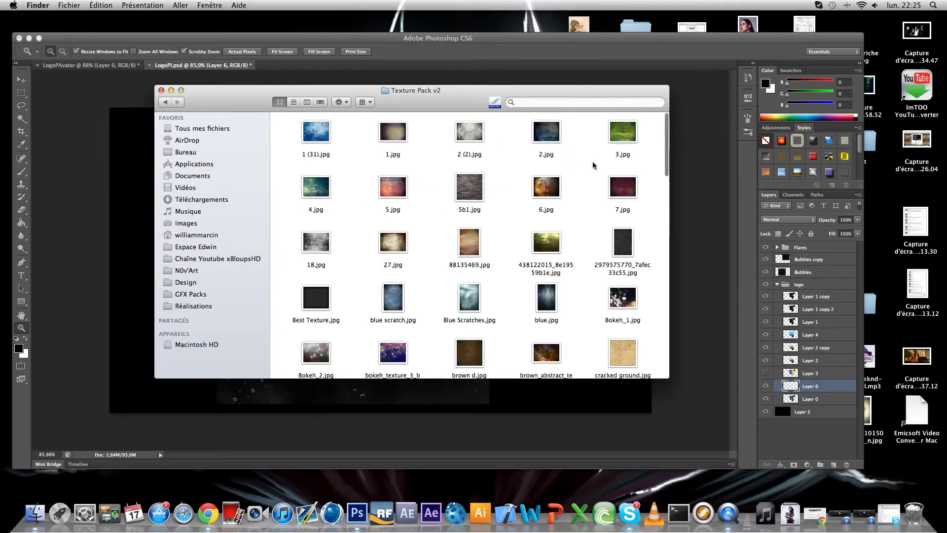
Find Best Texture.jpg and drag it into the Photoshop document
scroll(614, 163, down, 2)
scroll(613, 161, down, 5)
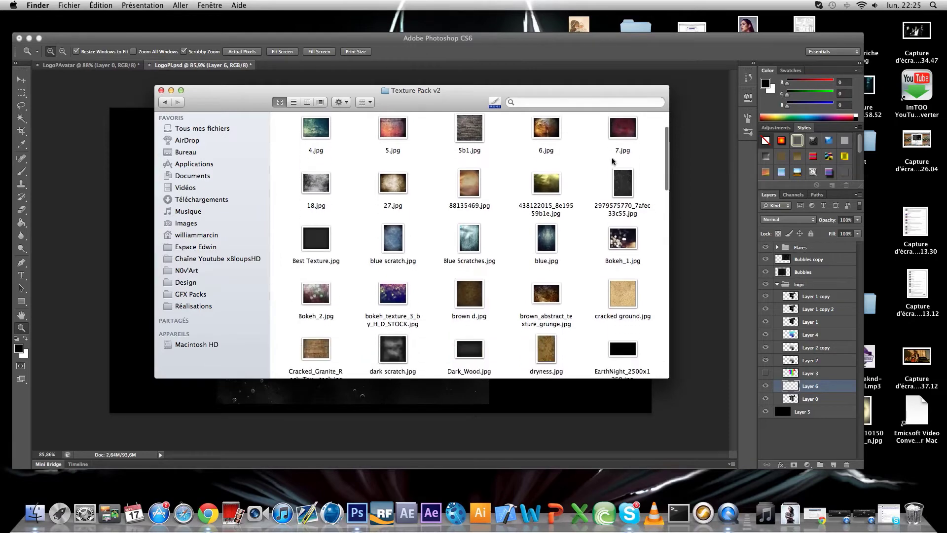
scroll(523, 193, down, 2)
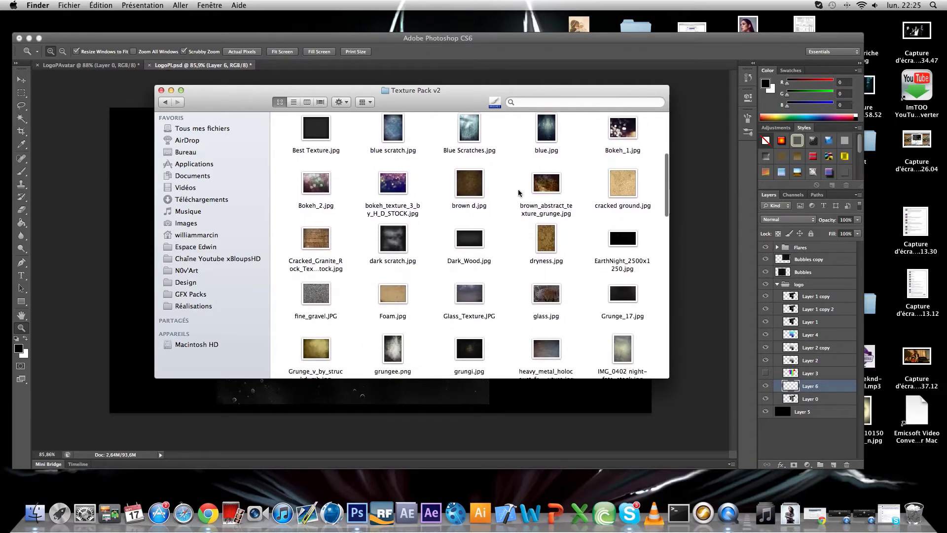
scroll(529, 208, down, 10)
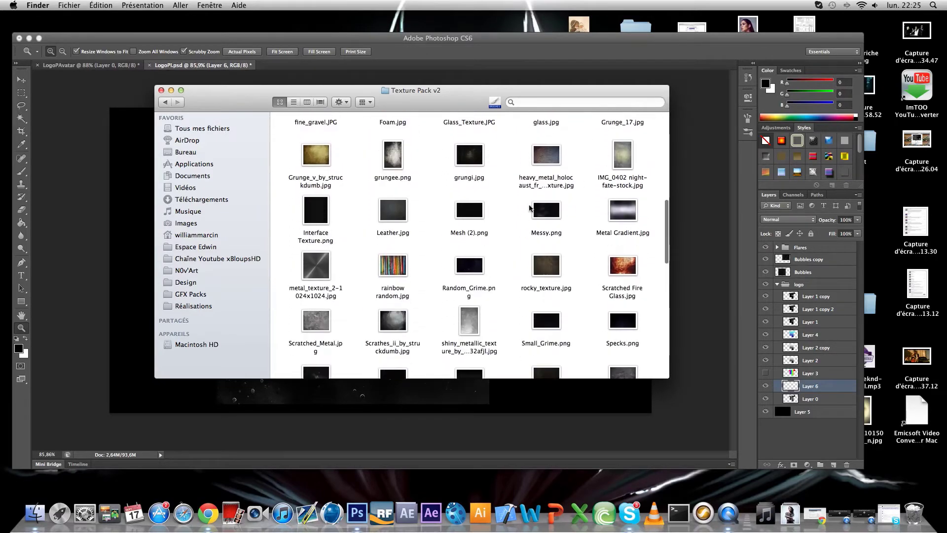
scroll(529, 207, up, 15)
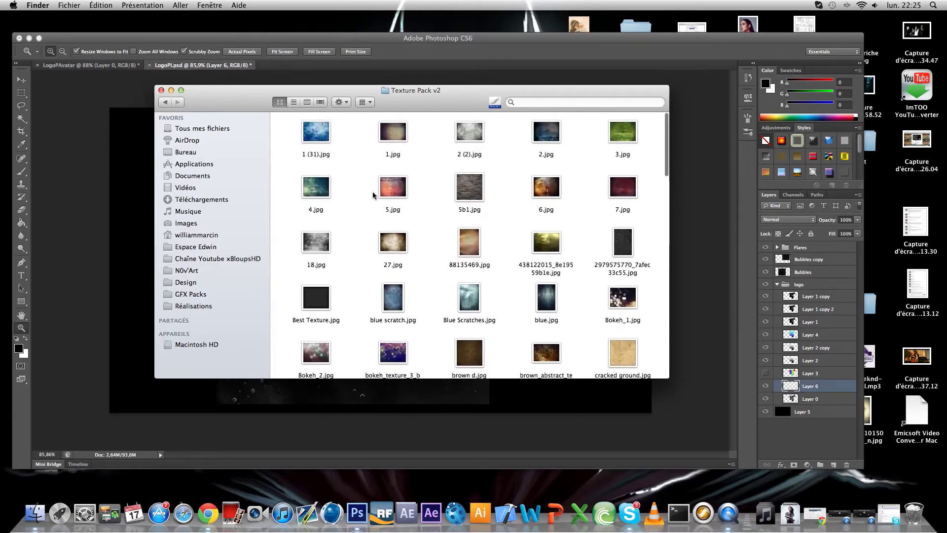
scroll(380, 200, down, 2)
drag(319, 241, 420, 410)
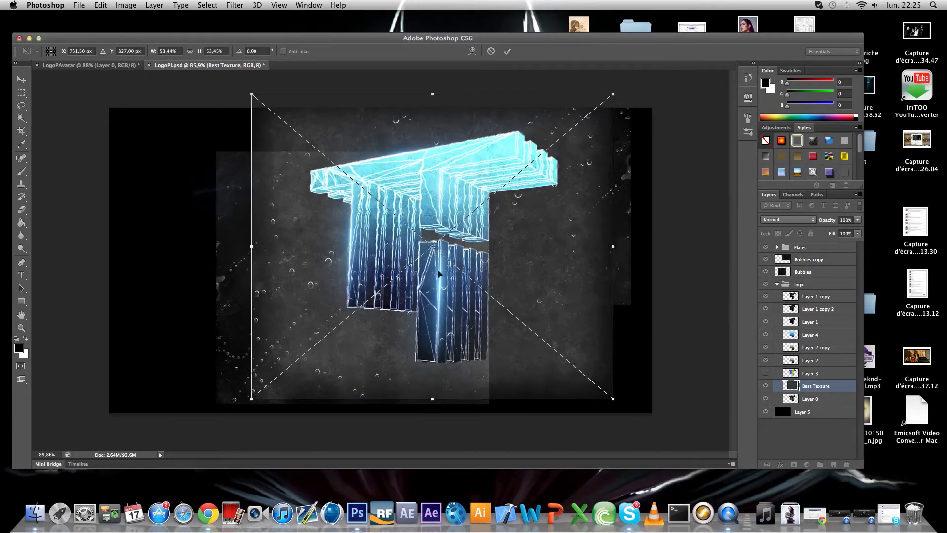
Scale Best Texture to about 41.56%, centre it over the T logo, and commit
drag(613, 94, 537, 156)
drag(490, 217, 530, 181)
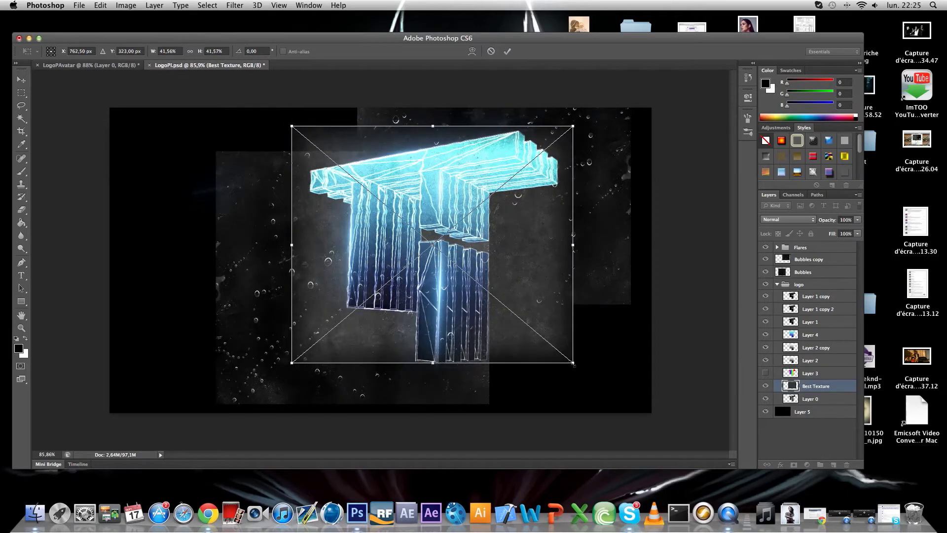
drag(573, 363, 578, 368)
key(Return)
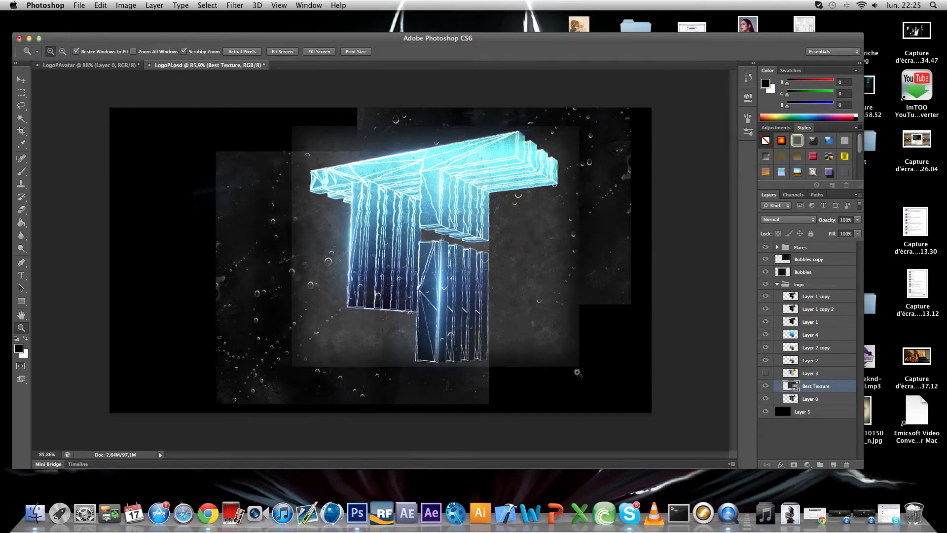
Set Best Texture to Overlay, rasterize it, invert the selection, then deselect
click(788, 219)
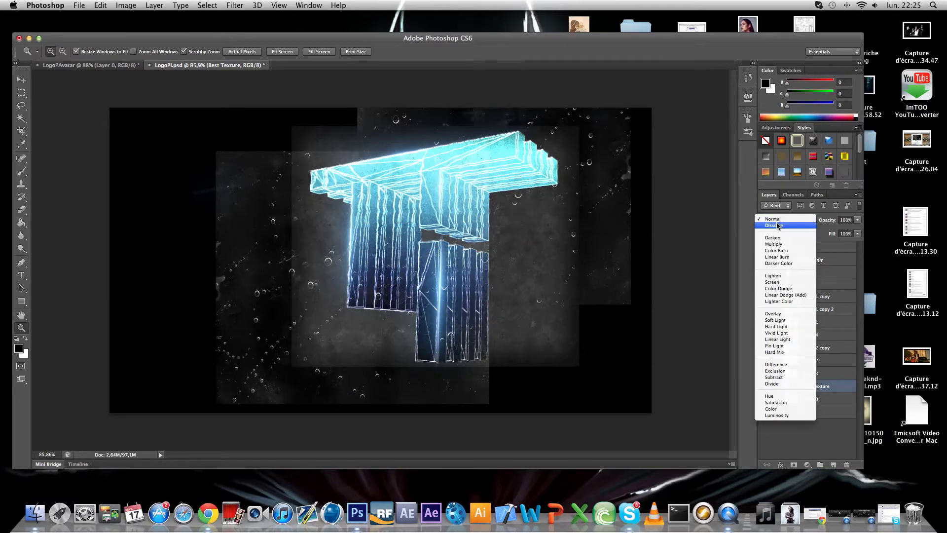
click(782, 314)
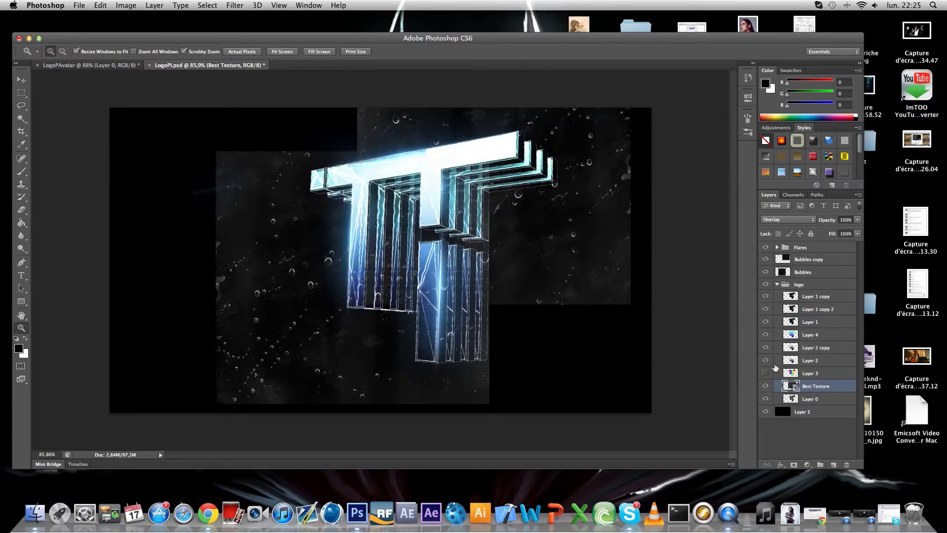
right_click(801, 387)
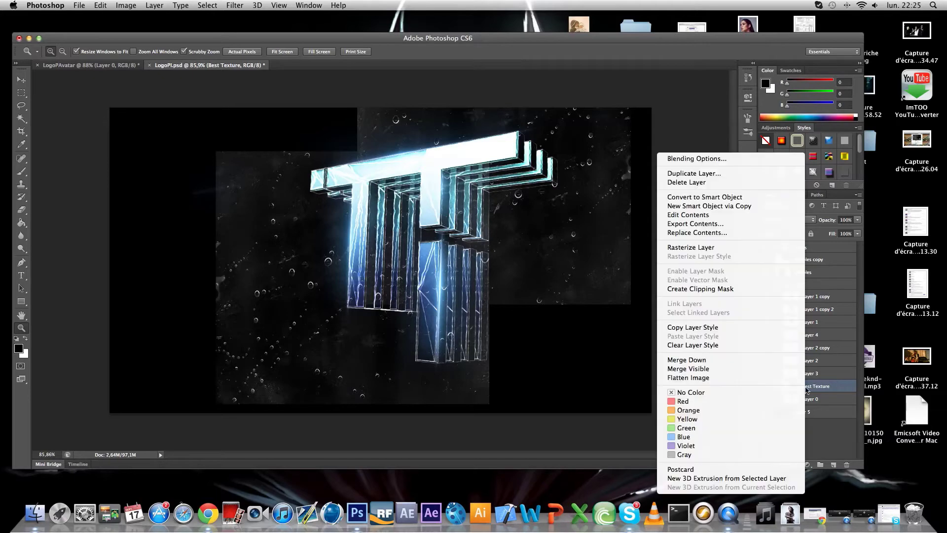
click(715, 247)
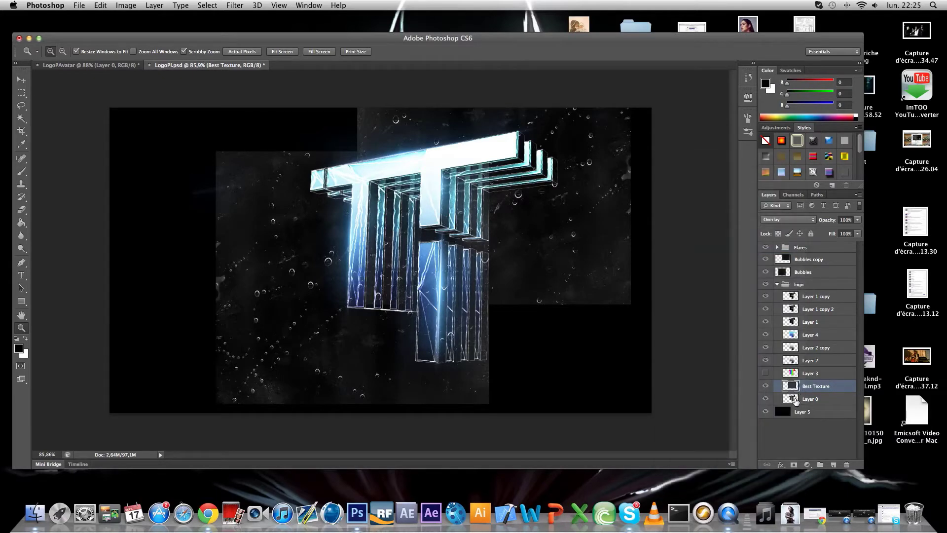
click(209, 6)
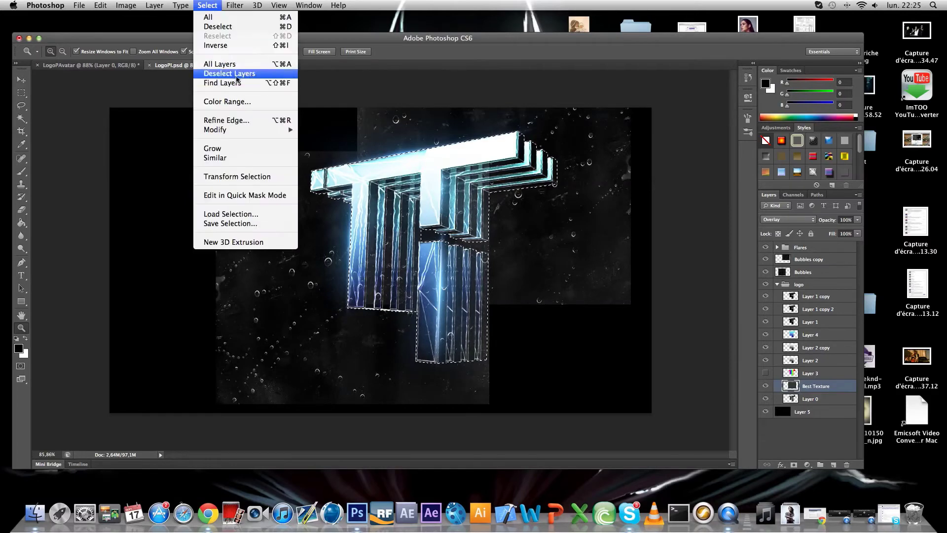
click(230, 48)
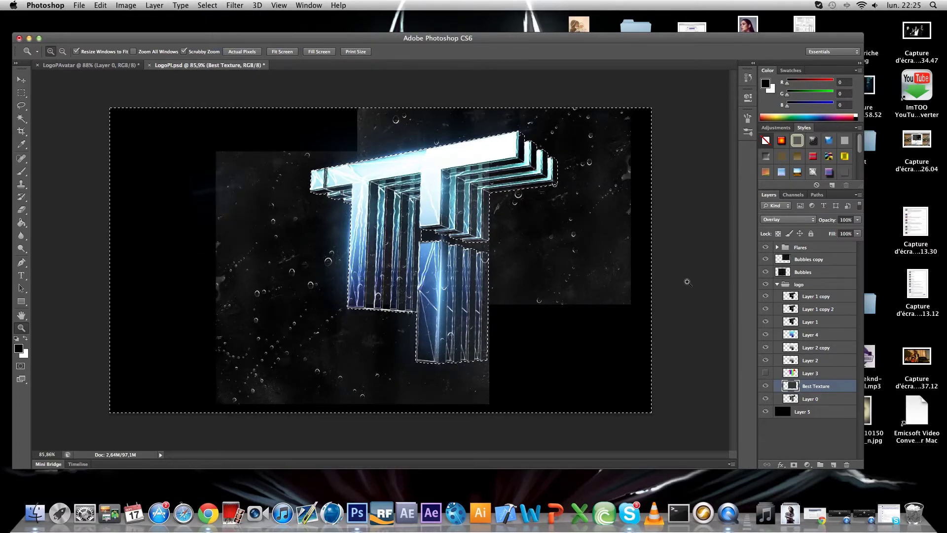
key(super+d)
Toggle Best Texture's visibility to compare the logo, leaving it visible, then return to Finder
drag(409, 283, 440, 302)
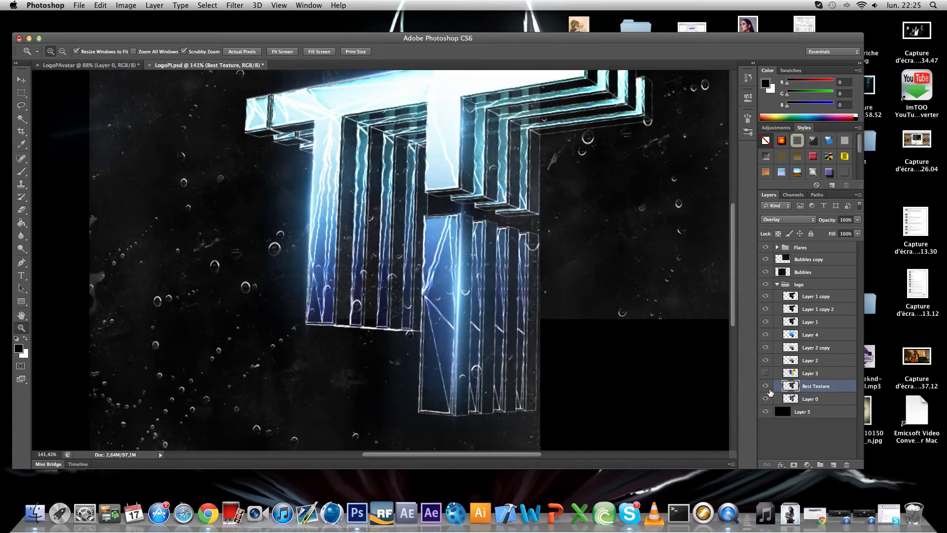
click(765, 386)
click(765, 386)
click(766, 386)
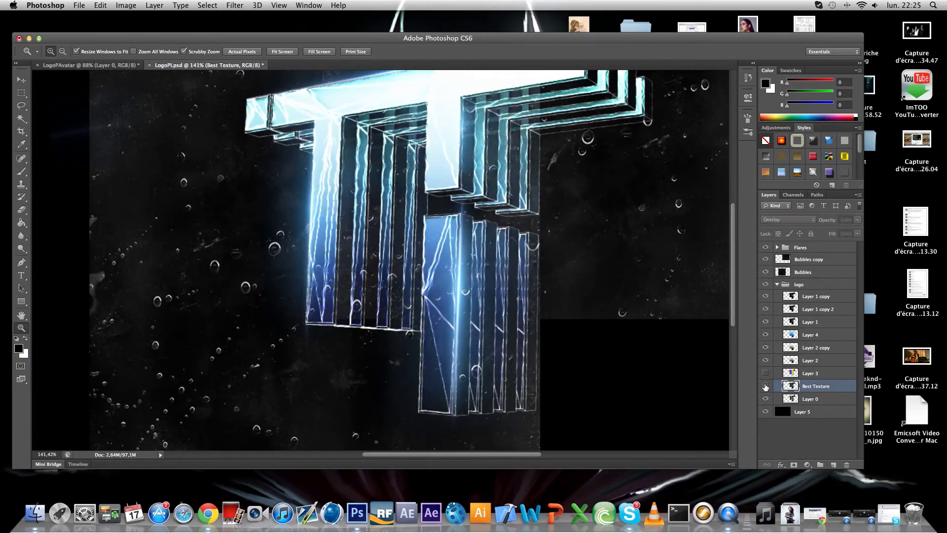
click(766, 386)
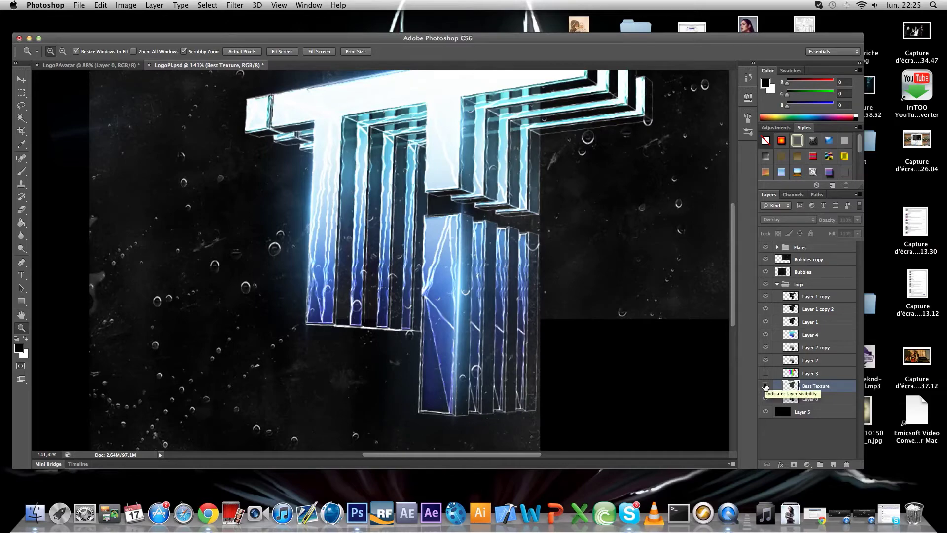
click(765, 386)
mouse_move(580, 271)
mouse_down()
mouse_move(558, 273)
mouse_move(573, 274)
mouse_up()
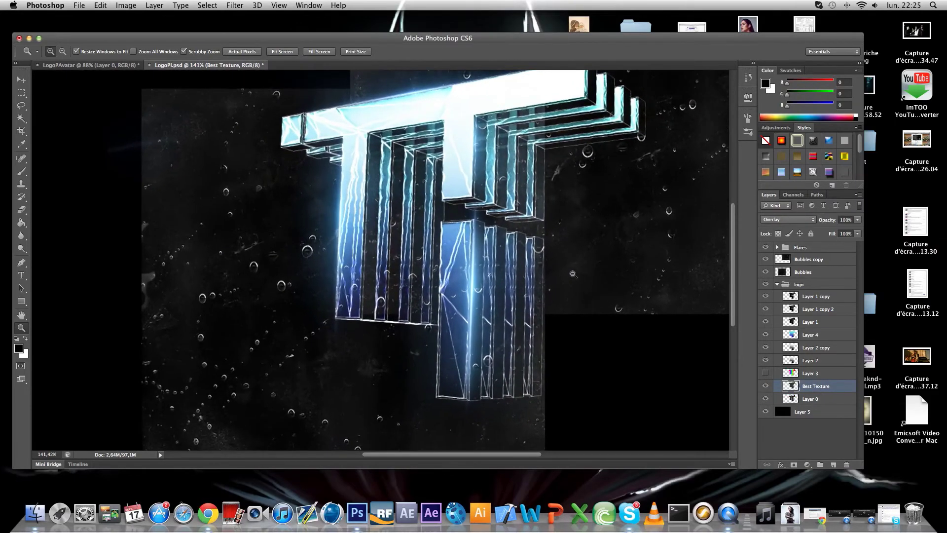
click(34, 513)
Search Finder for 'metal' limited to the Texture Pack v2 folder
scroll(459, 259, down, 2)
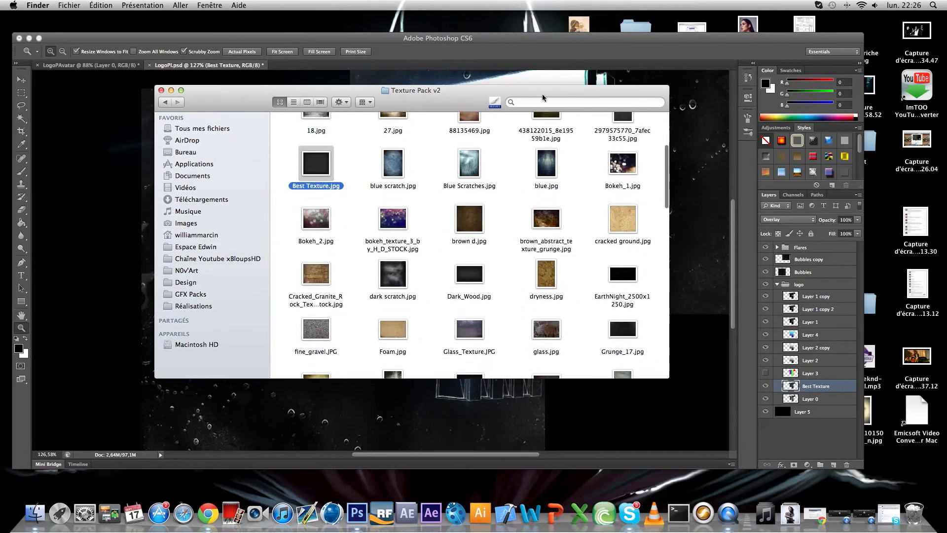
scroll(549, 125, down, 10)
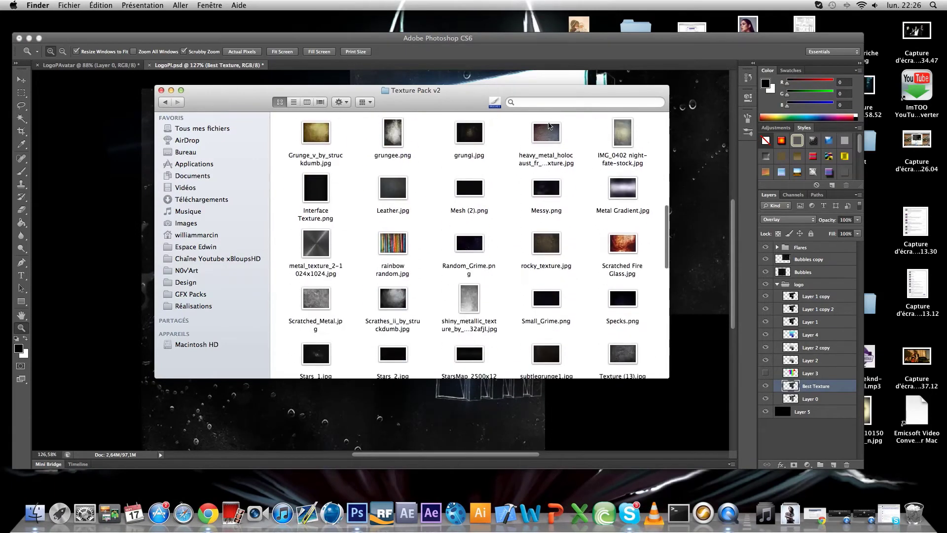
click(555, 101)
text(meta)
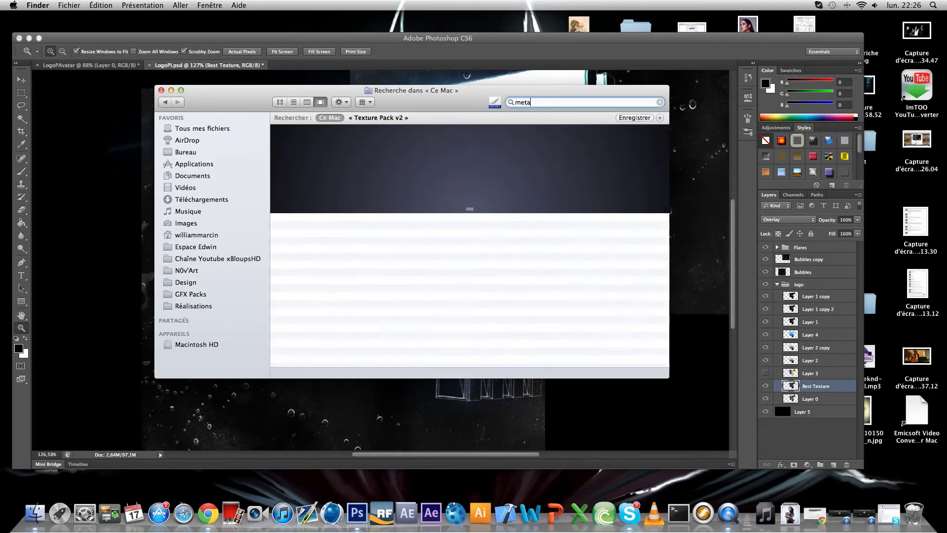
text(l)
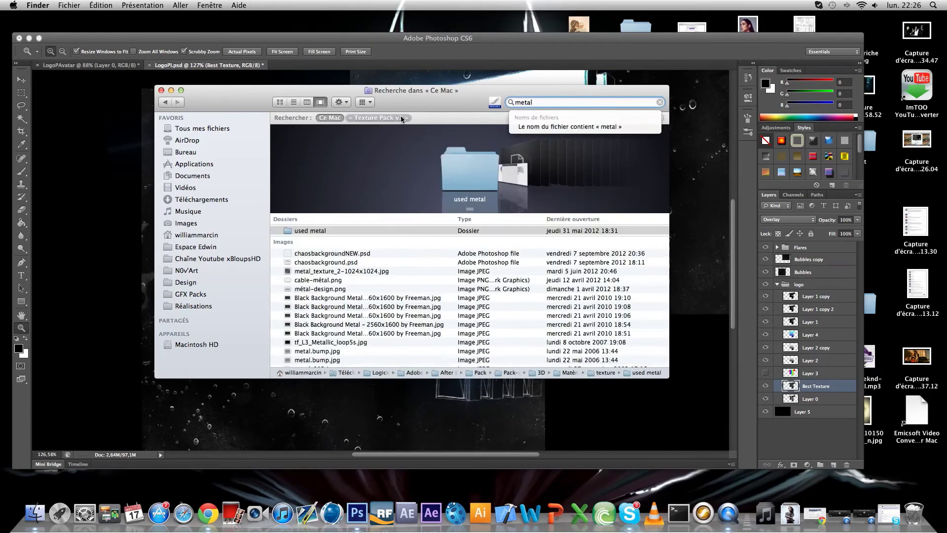
click(380, 117)
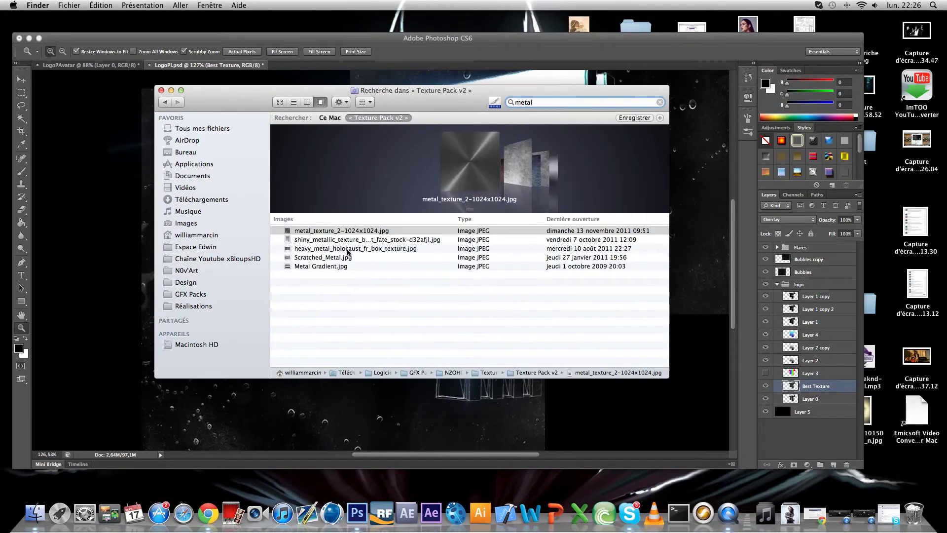
Preview the shiny, heavy, Scratched_Metal and Metal Gradient textures, then pick Scratched_Metal
click(330, 240)
click(331, 249)
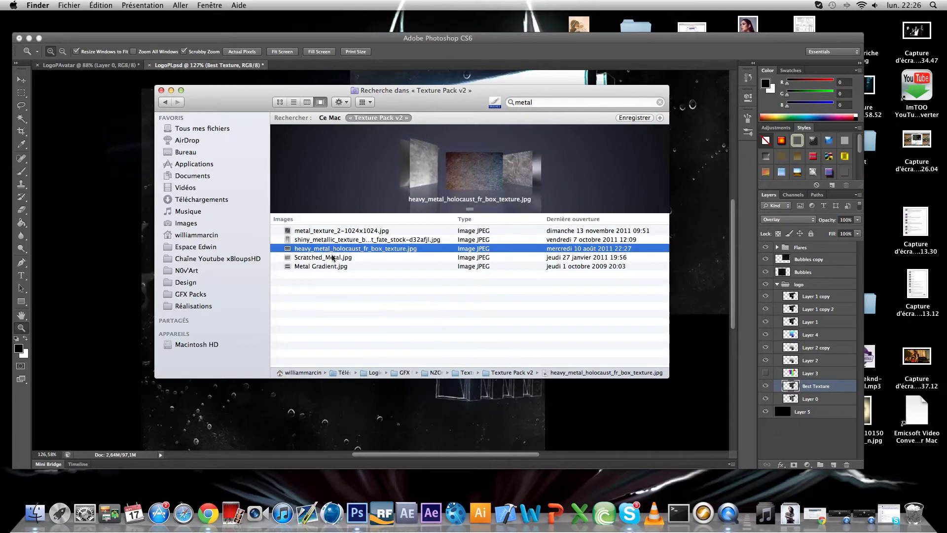
click(334, 258)
click(336, 266)
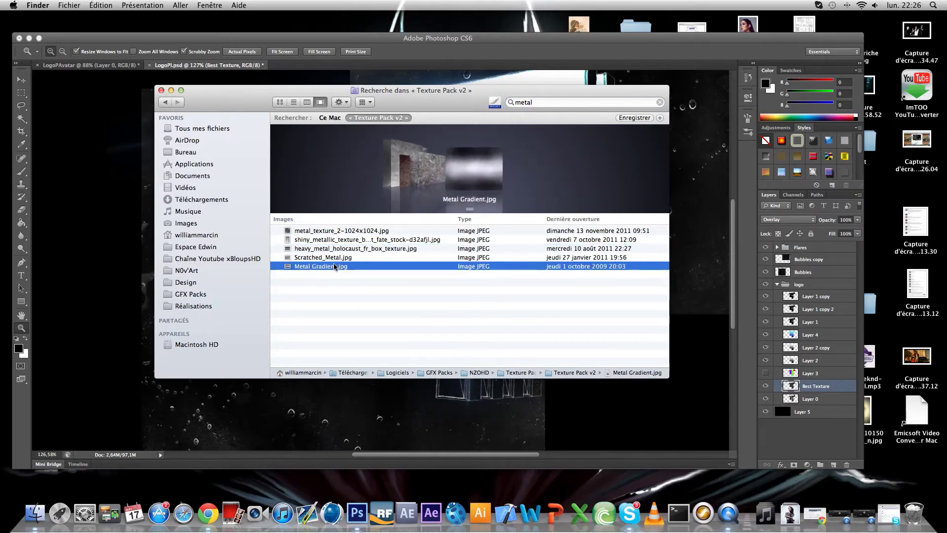
click(333, 258)
Place Scratched_Metal on the canvas, scaled to about 24% and positioned over the logo
drag(333, 257, 432, 425)
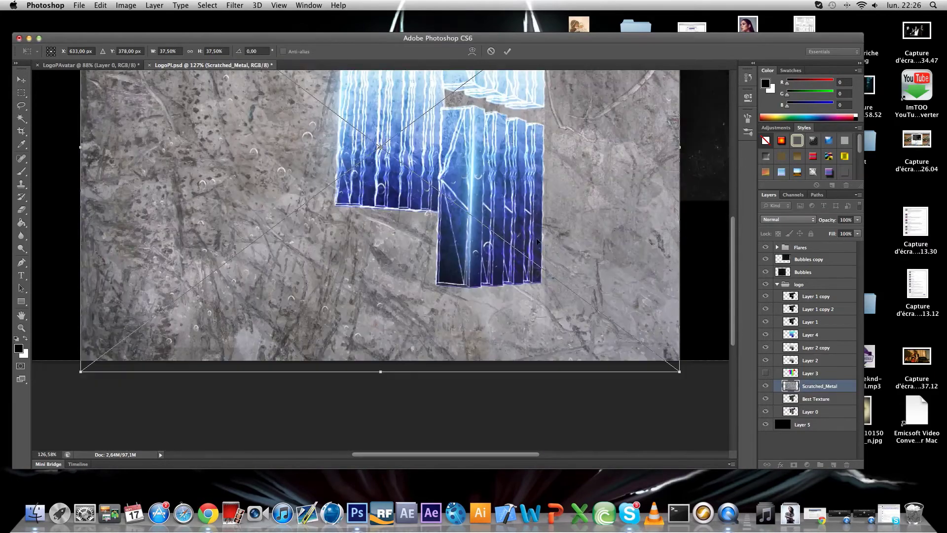
drag(687, 367, 481, 212)
drag(378, 141, 556, 218)
key(Return)
Stretch the metal texture up over the logo top and slightly wider to the right
drag(473, 217, 428, 217)
click(20, 80)
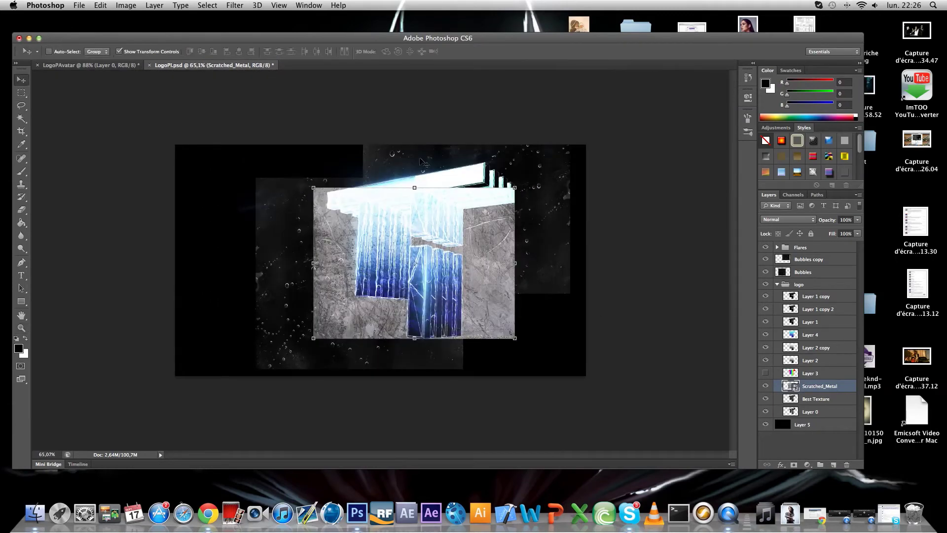
drag(513, 188, 515, 161)
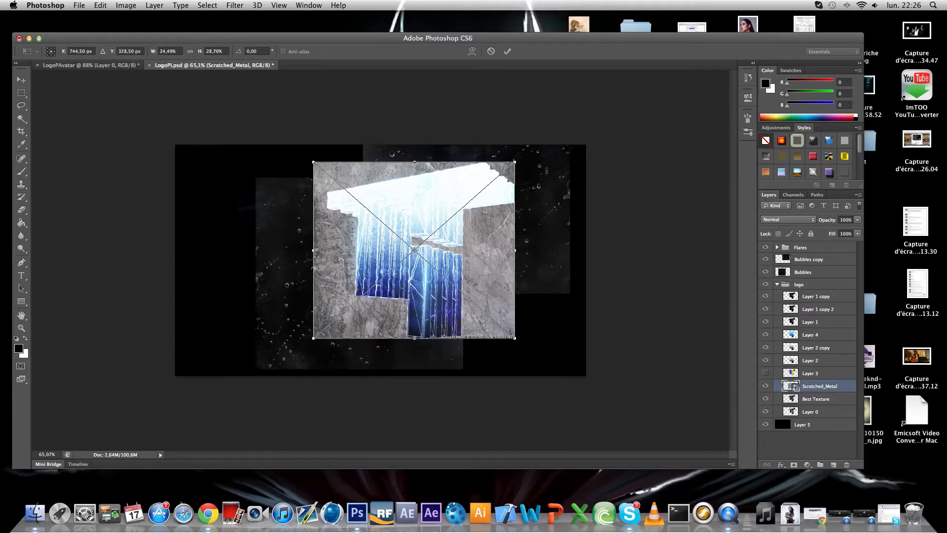
drag(514, 250, 521, 250)
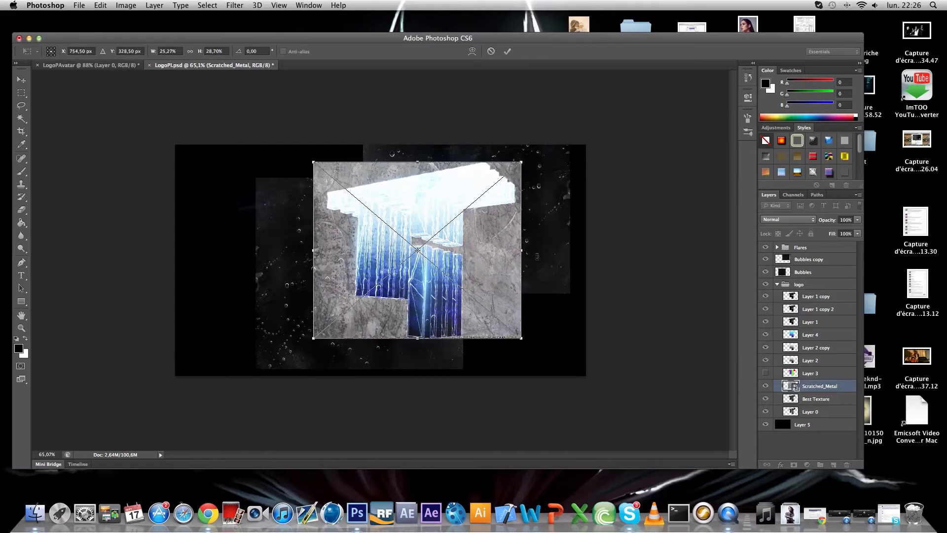
key(Return)
Set the Scratched_Metal layer to Overlay blend mode and rasterize it
click(778, 222)
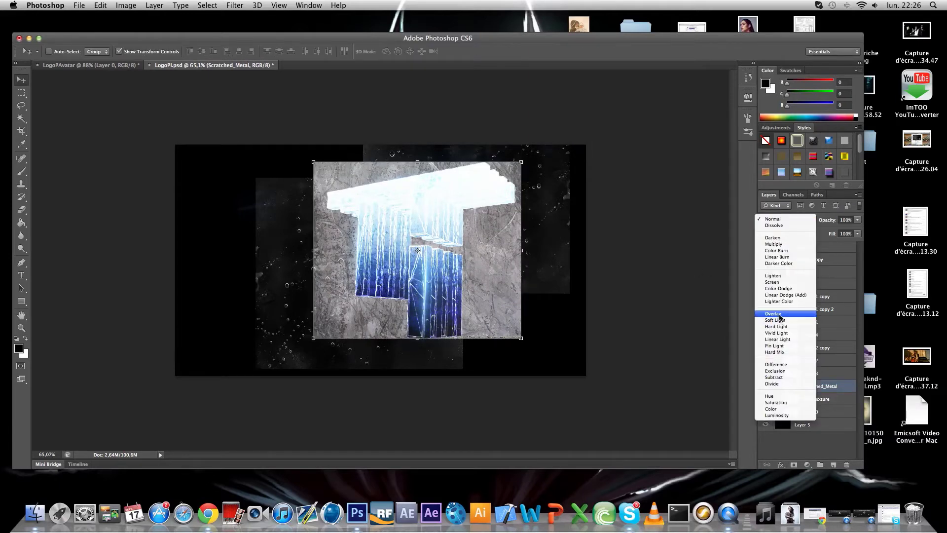
click(775, 317)
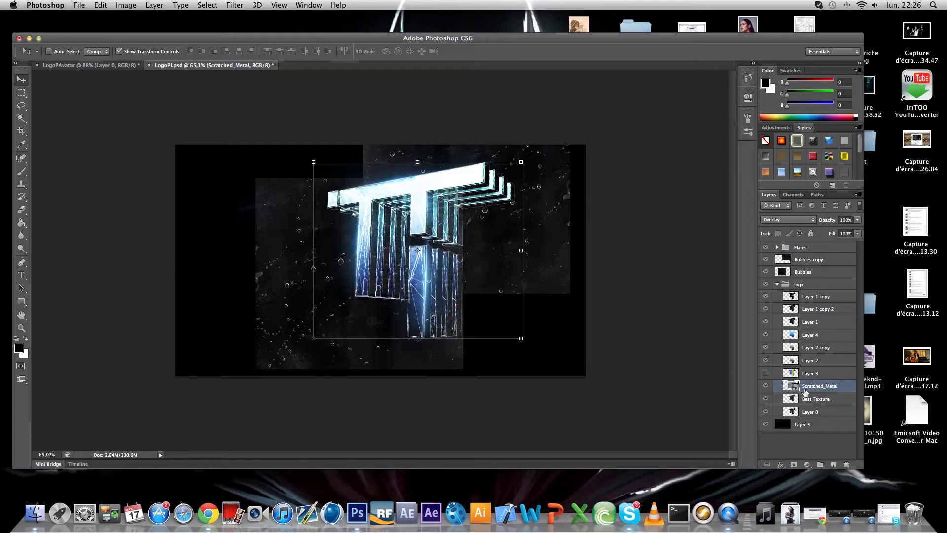
right_click(801, 387)
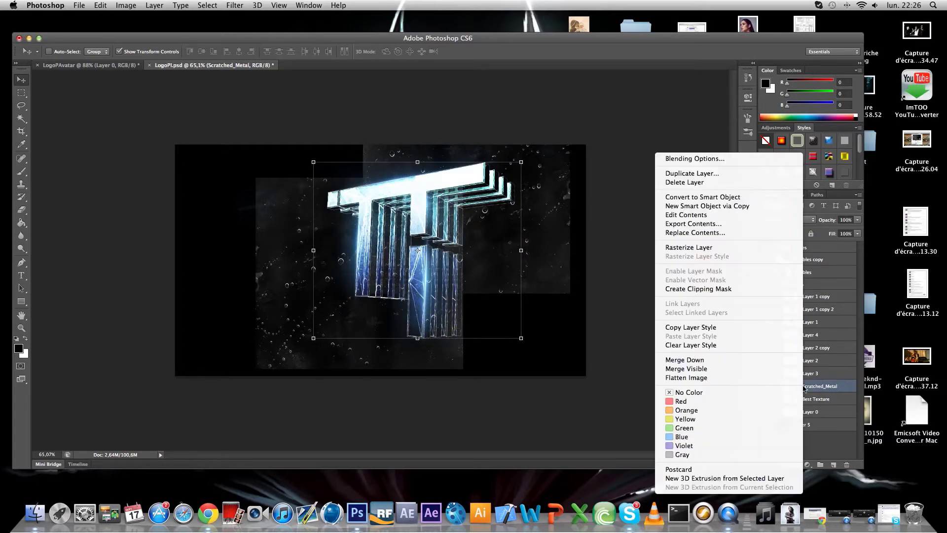
click(736, 248)
Clear the metal texture outside the logo using an inverted selection, deselect, and zoom in
super+click(789, 389)
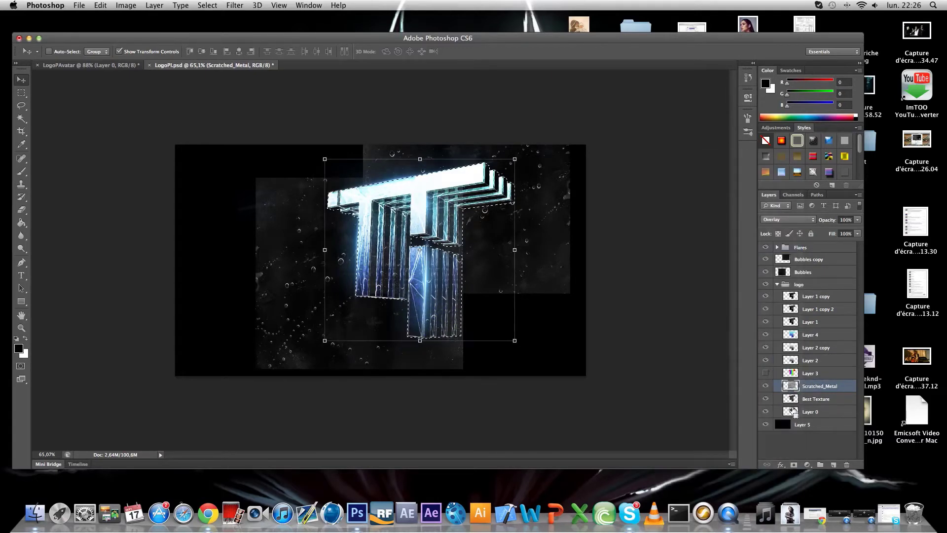
click(202, 5)
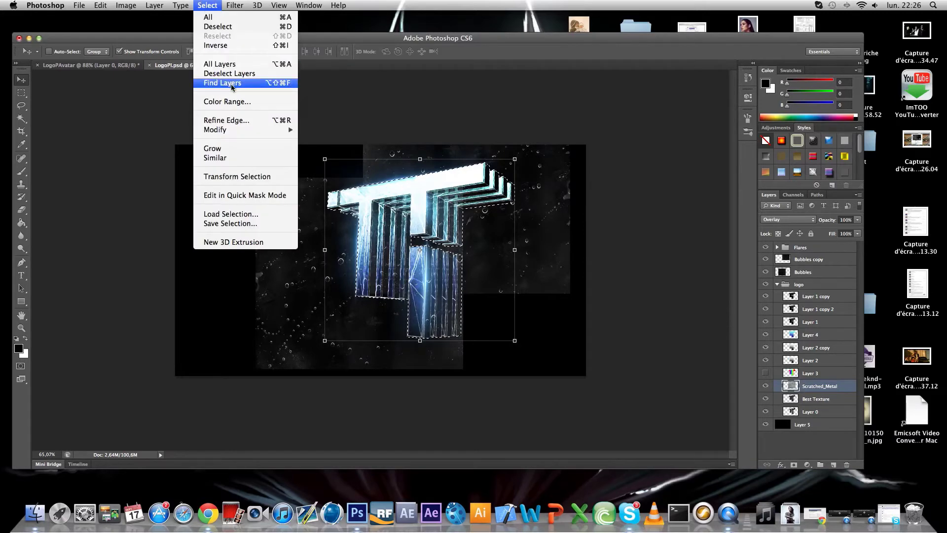
click(216, 45)
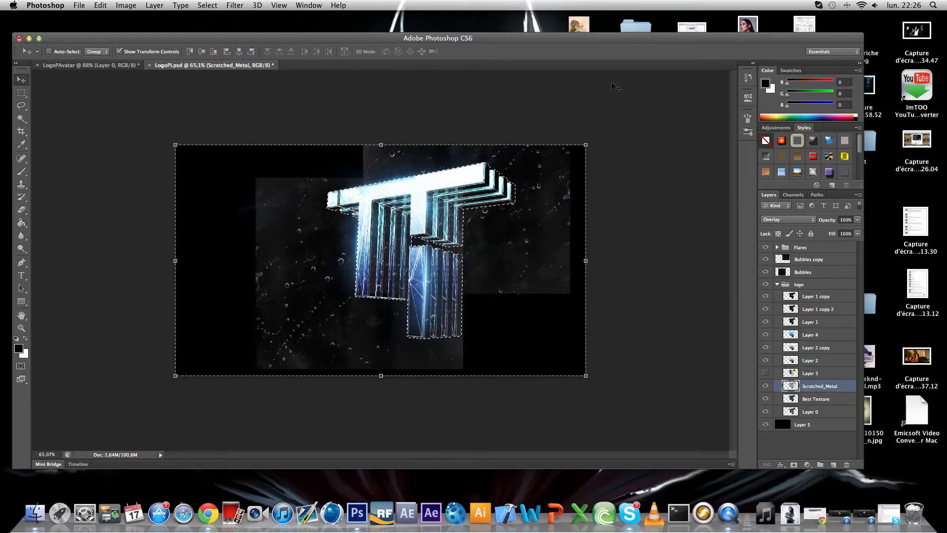
key(Delete)
key(super+d)
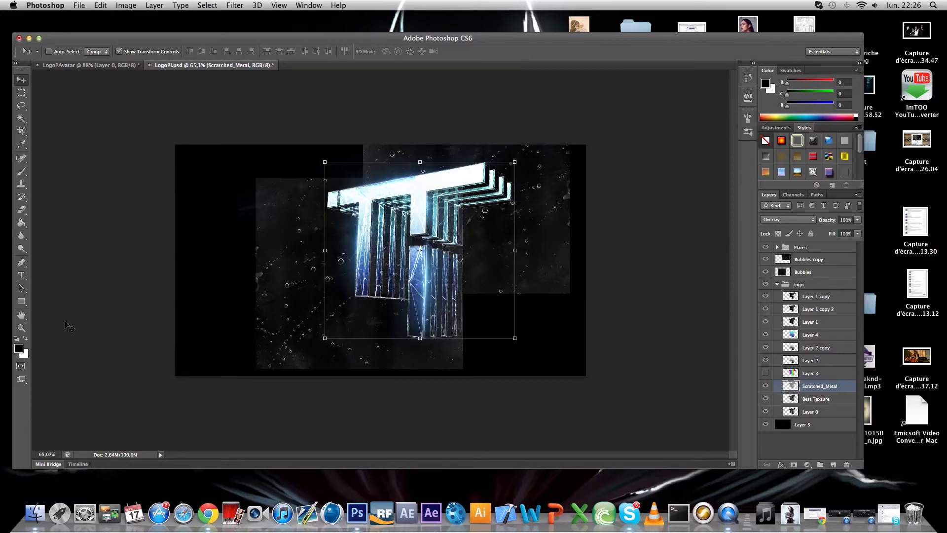
click(21, 327)
drag(381, 260, 552, 178)
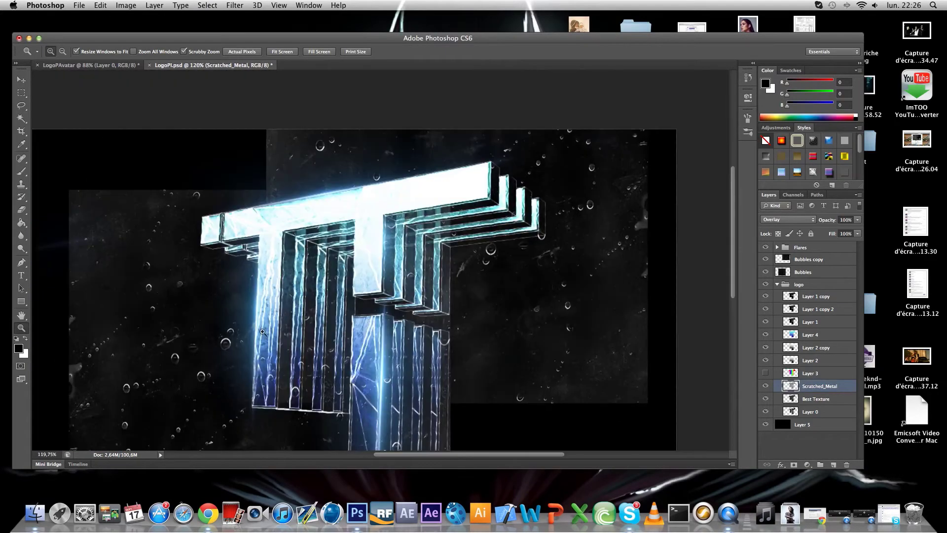
Search the whole Mac for 't3' and select the t3.png result
click(41, 505)
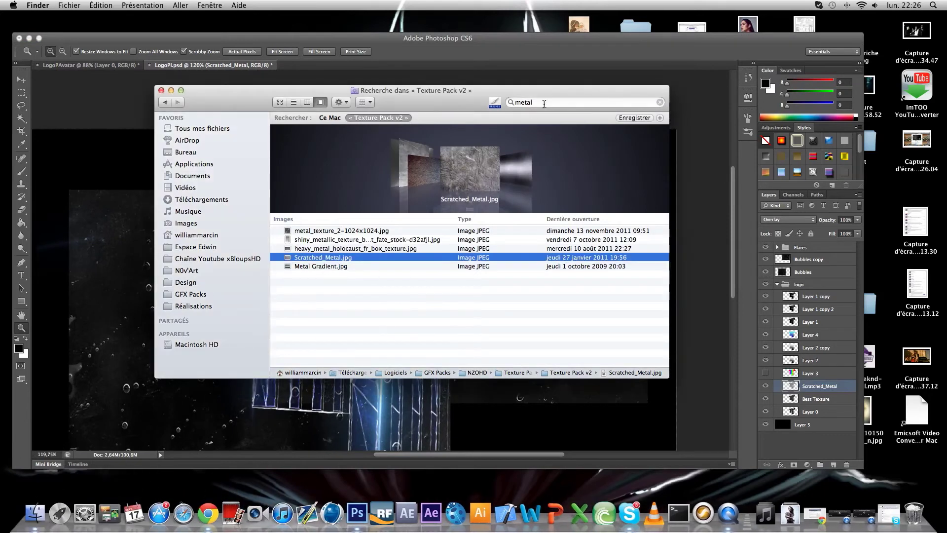
click(511, 101)
text(t3)
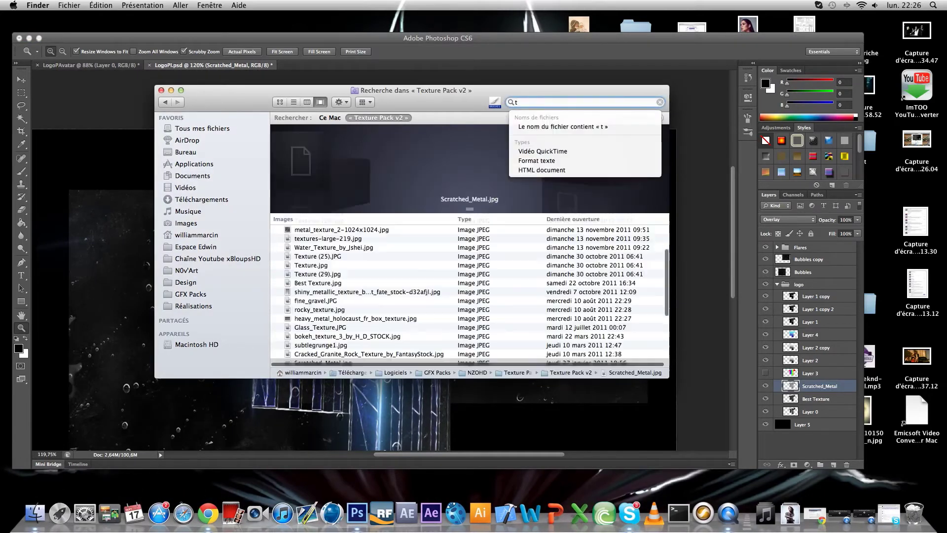
click(330, 117)
click(332, 241)
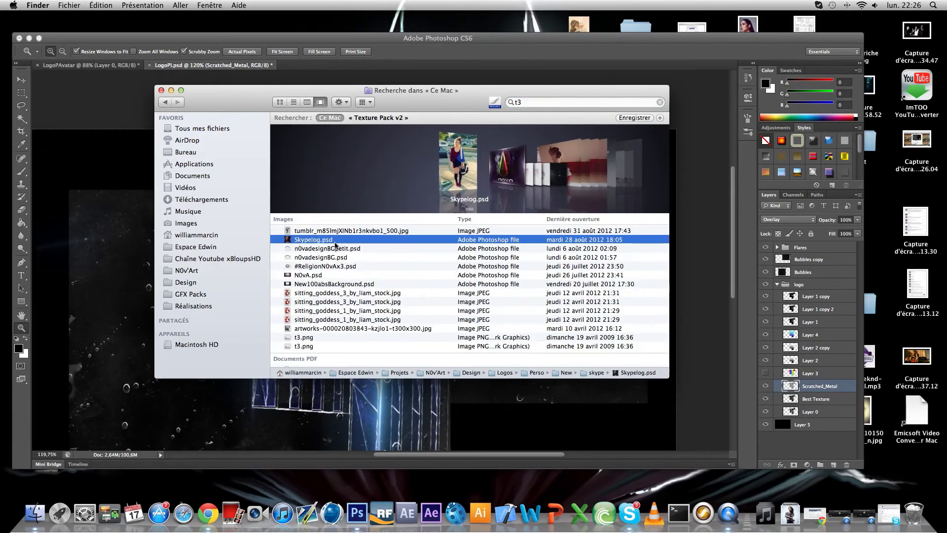
key(Down)
key(Down)
key(Down)
key(Down)
key(Down)
key(Down)
key(Down)
key(Down)
key(Down)
key(Down)
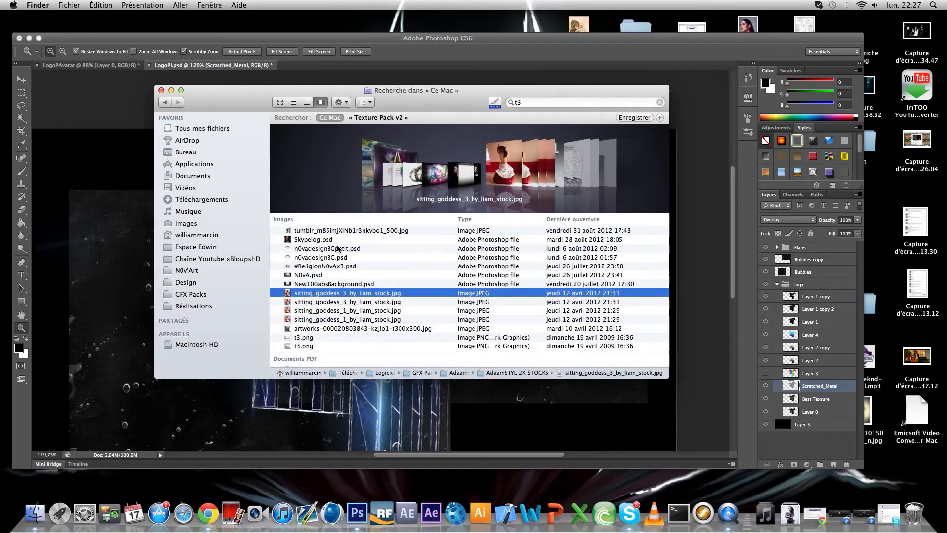
key(Down)
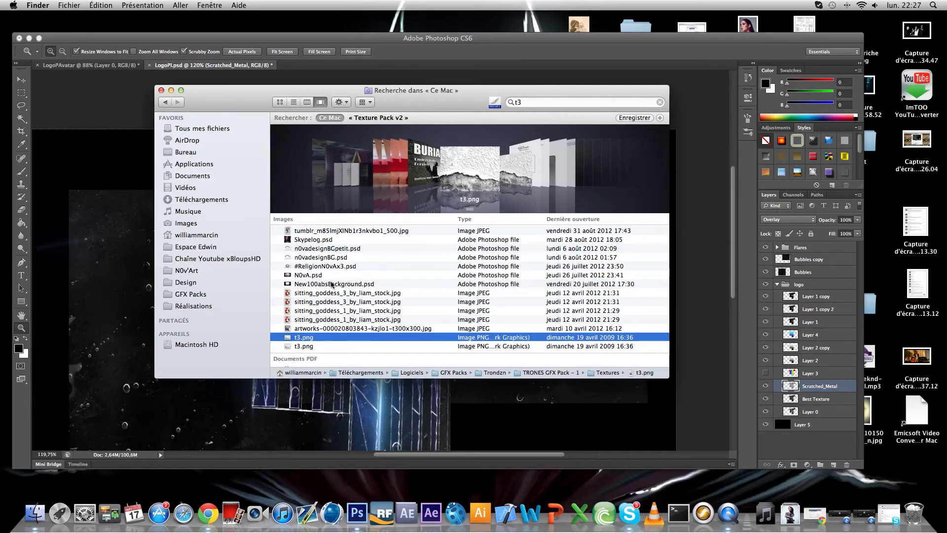
Open t3.png's parent Textures folder, view its info, then close the info and search windows
right_click(328, 345)
click(368, 331)
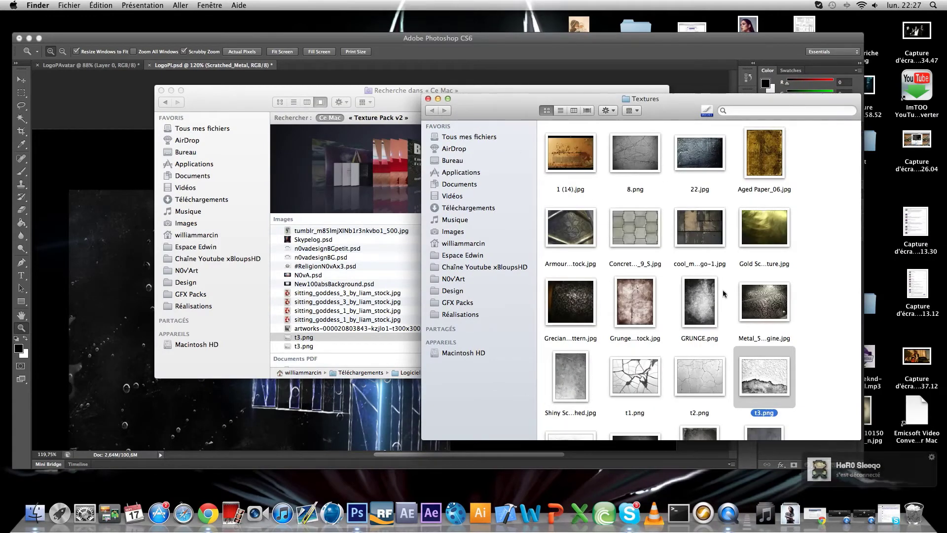
right_click(812, 334)
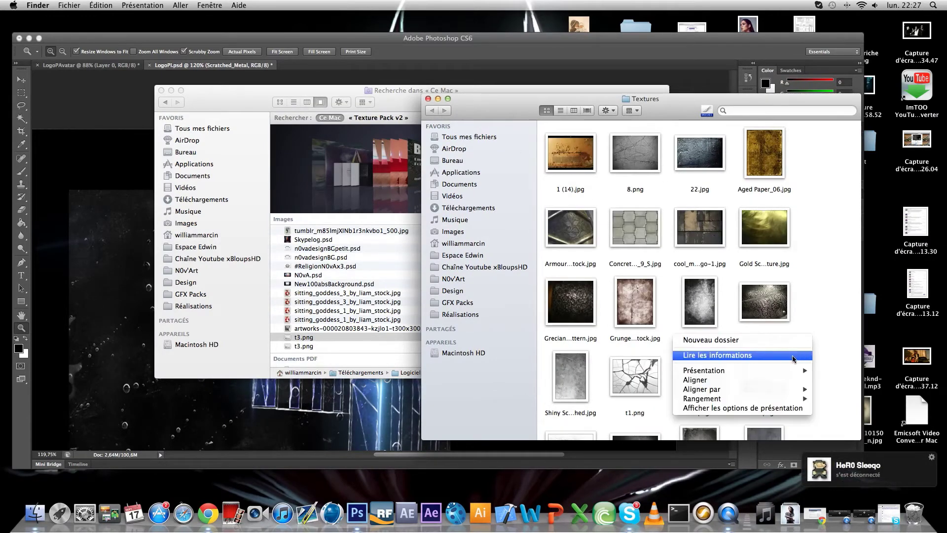
click(495, 223)
key(super+i)
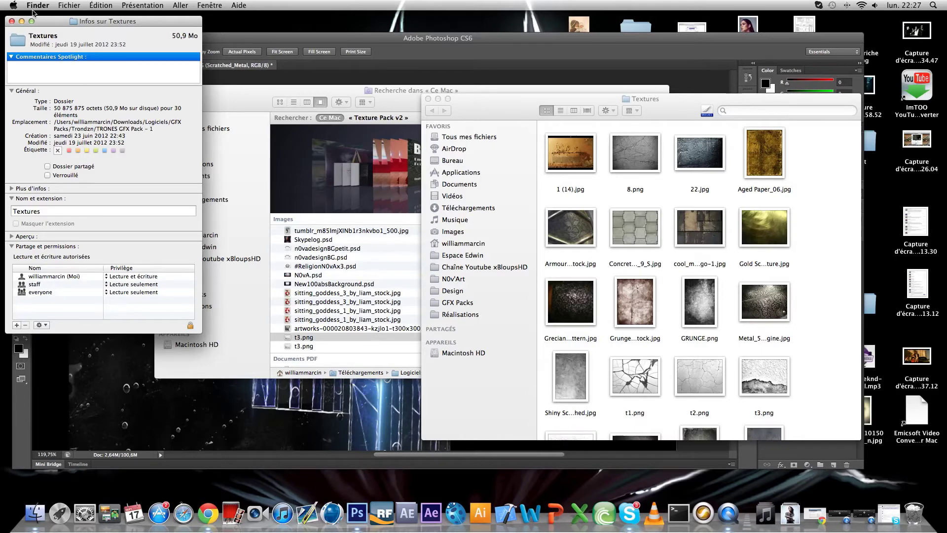
click(11, 21)
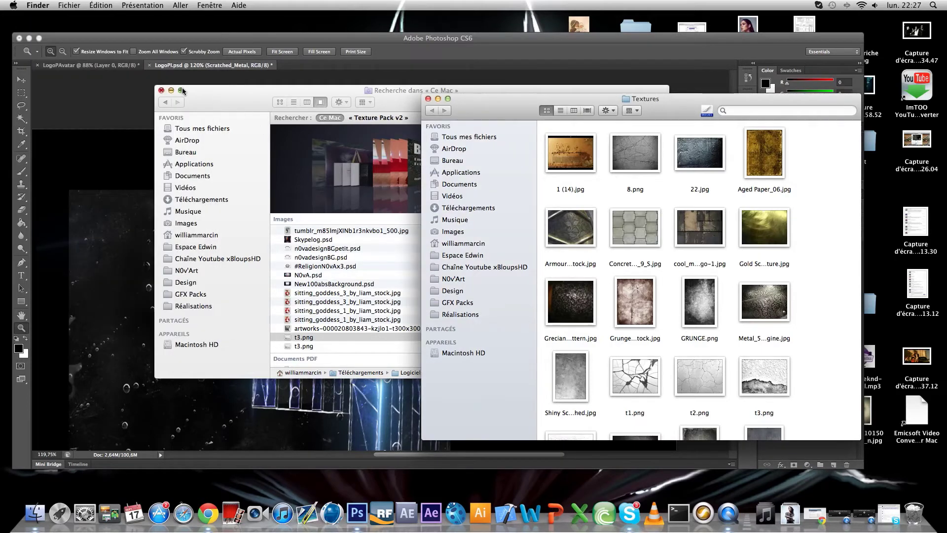
click(161, 90)
Place t3.png into the document, enlarged and moved over the logo
drag(771, 365, 350, 298)
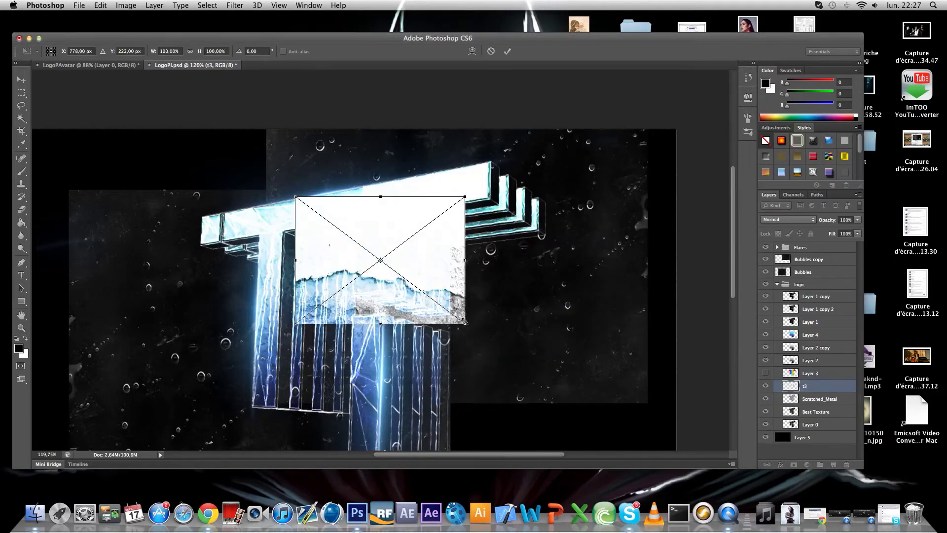
drag(464, 322, 594, 402)
drag(506, 342, 424, 314)
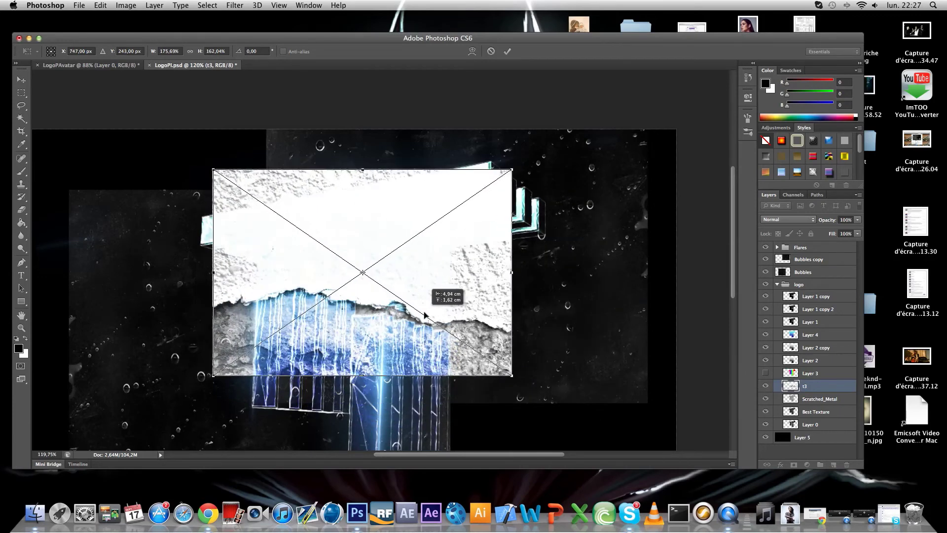
key(Return)
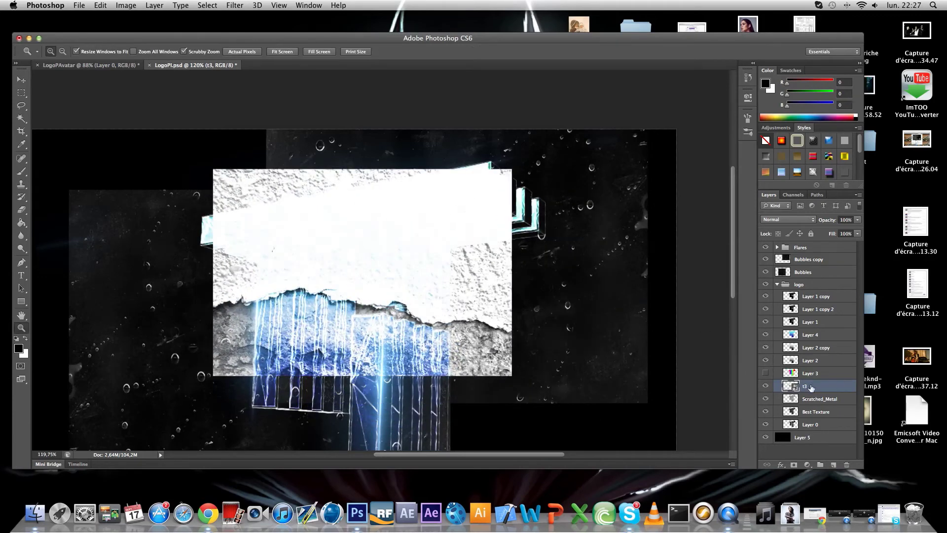
Rasterize the t3 layer and delete its area outside the logo via an inverted logo selection
right_click(811, 387)
click(774, 248)
super+click(788, 424)
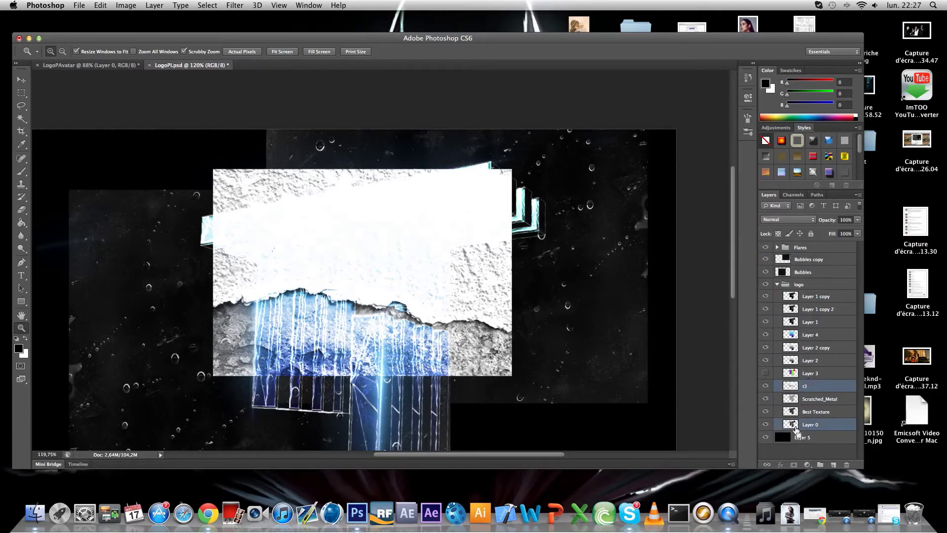
click(811, 386)
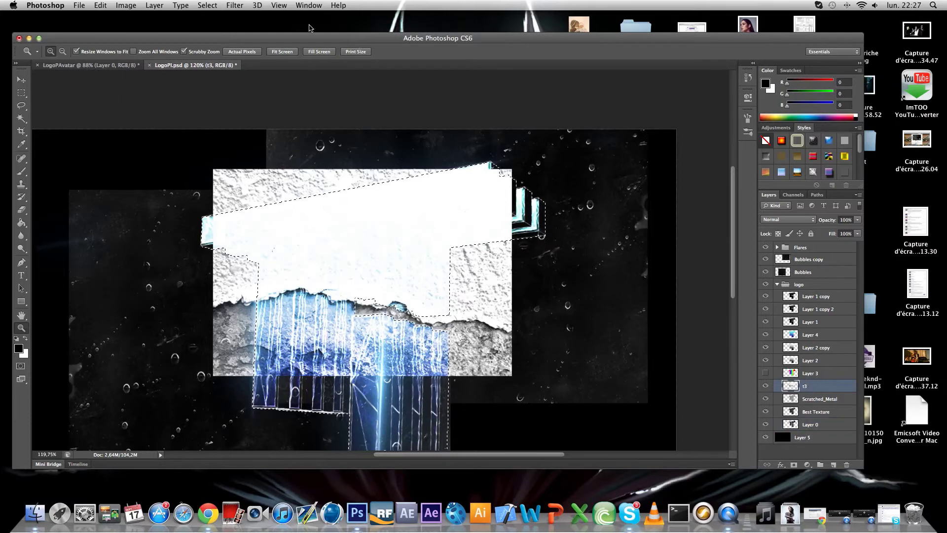
click(208, 5)
click(228, 46)
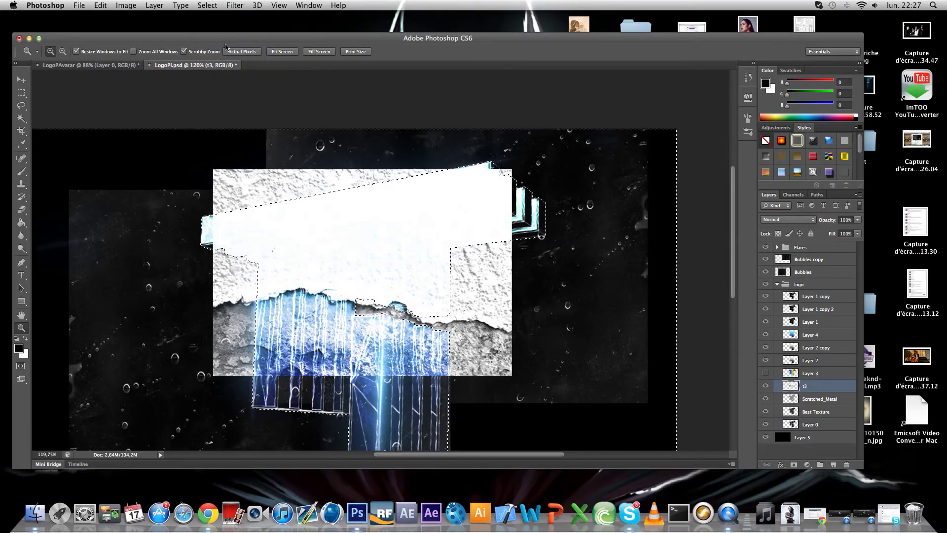
key(Delete)
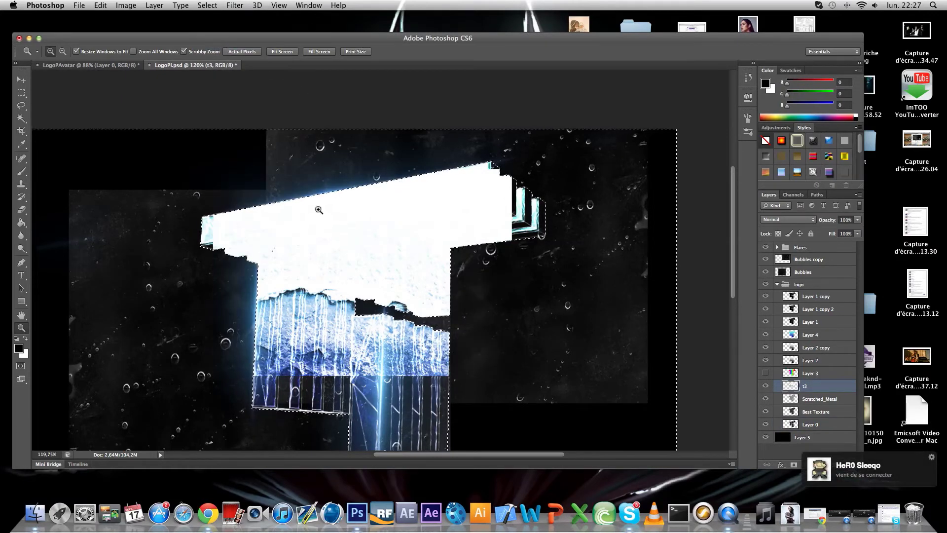
Undo an accidental move and revert History to just after rasterizing t3
key(v)
drag(379, 271, 380, 263)
key(super+z)
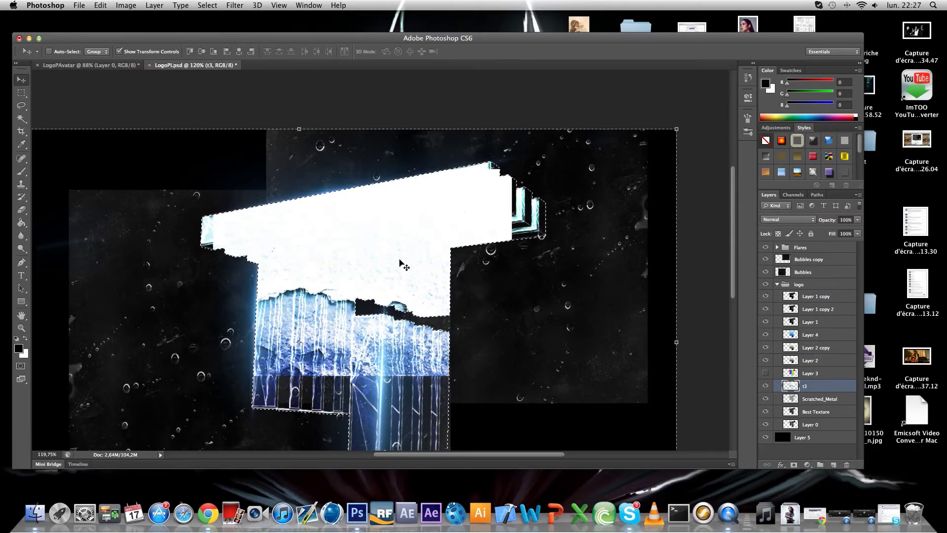
click(748, 77)
click(684, 98)
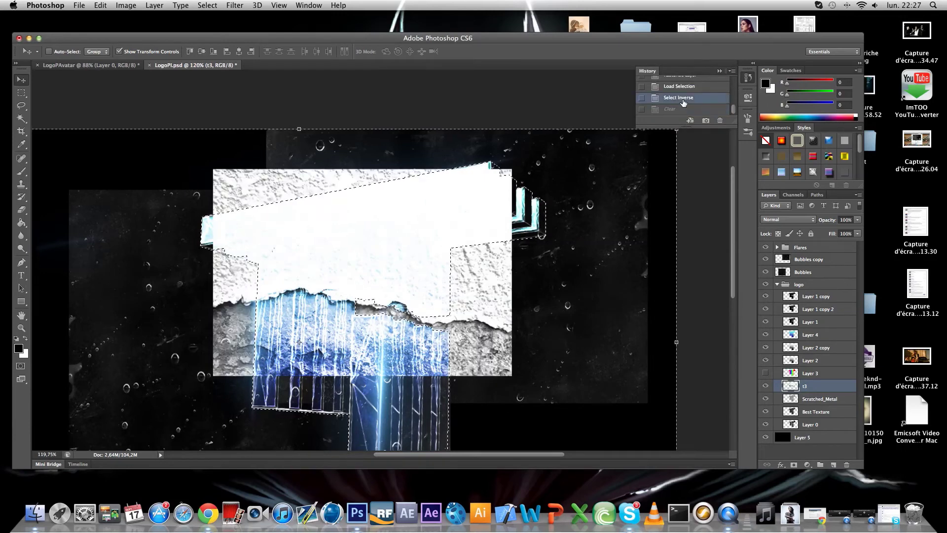
click(679, 86)
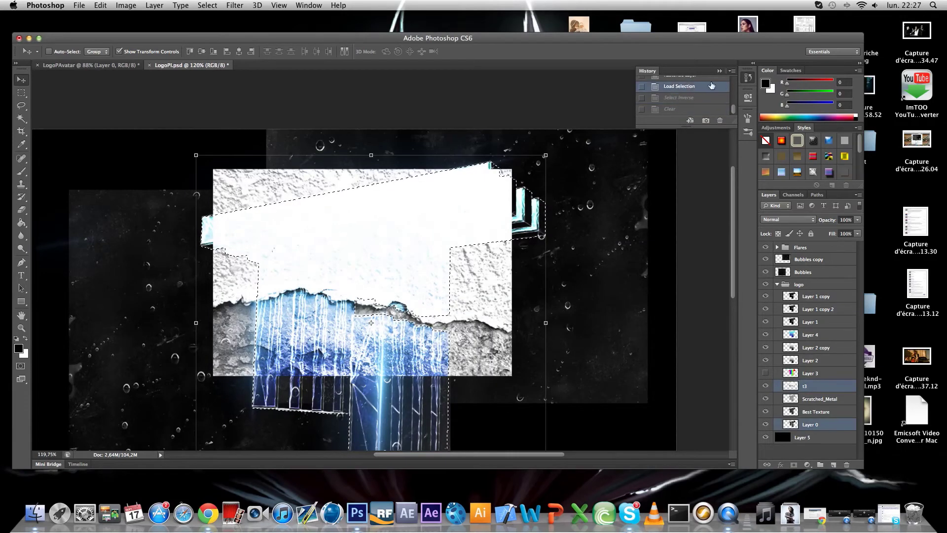
click(712, 77)
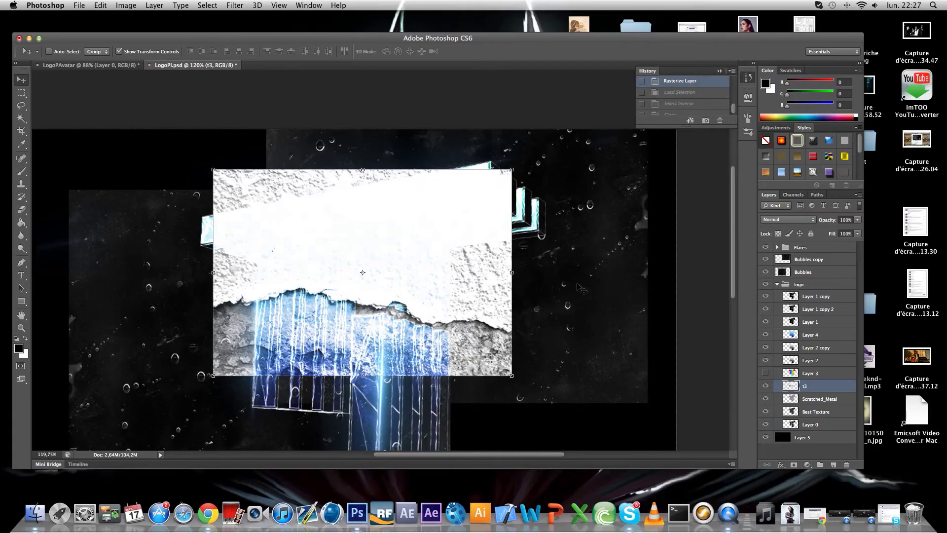
Enlarge t3 to about 125% shifted up-left over the logo, then load the logo outline selection
drag(513, 376, 587, 441)
drag(559, 354, 561, 289)
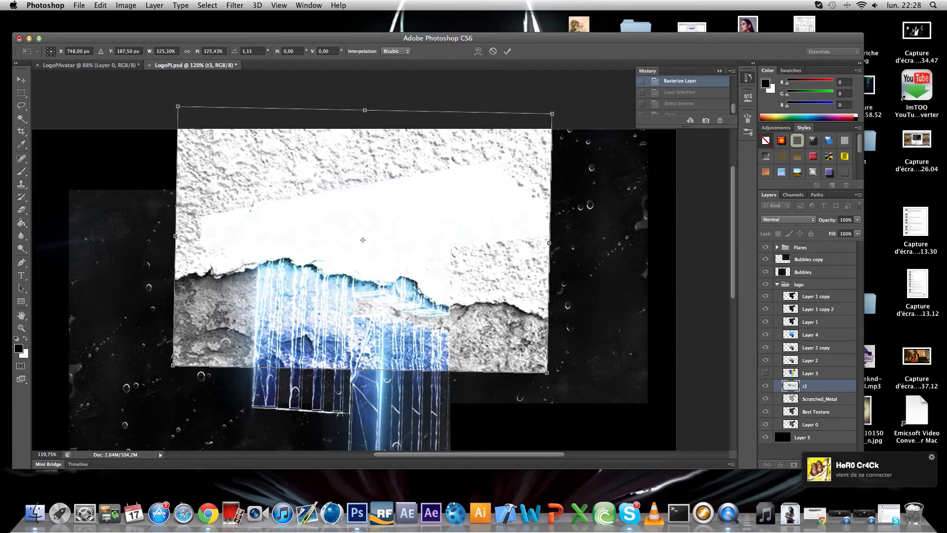
key(Return)
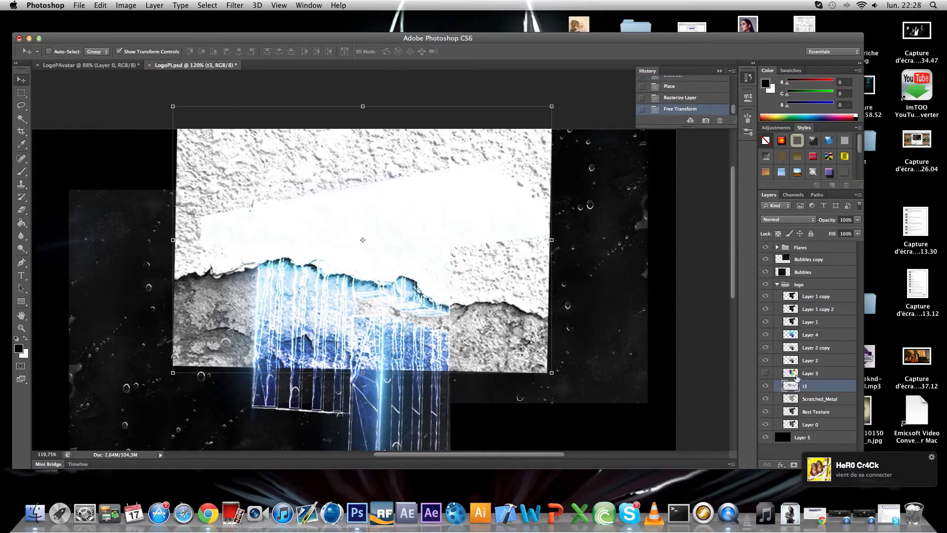
super+click(790, 426)
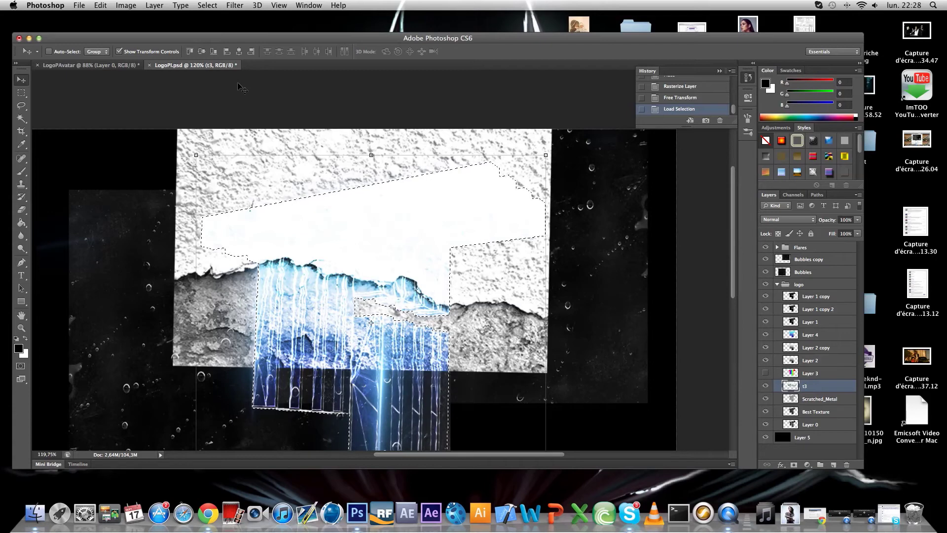
Send t3 below Scratched_Metal and delete its texture outside the inverted logo selection
key(super+bracketleft)
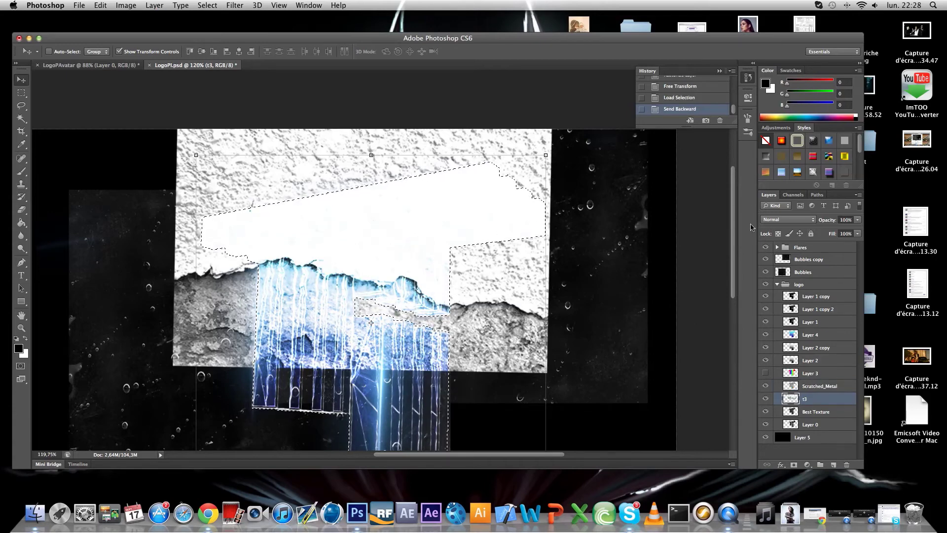
click(207, 6)
click(215, 45)
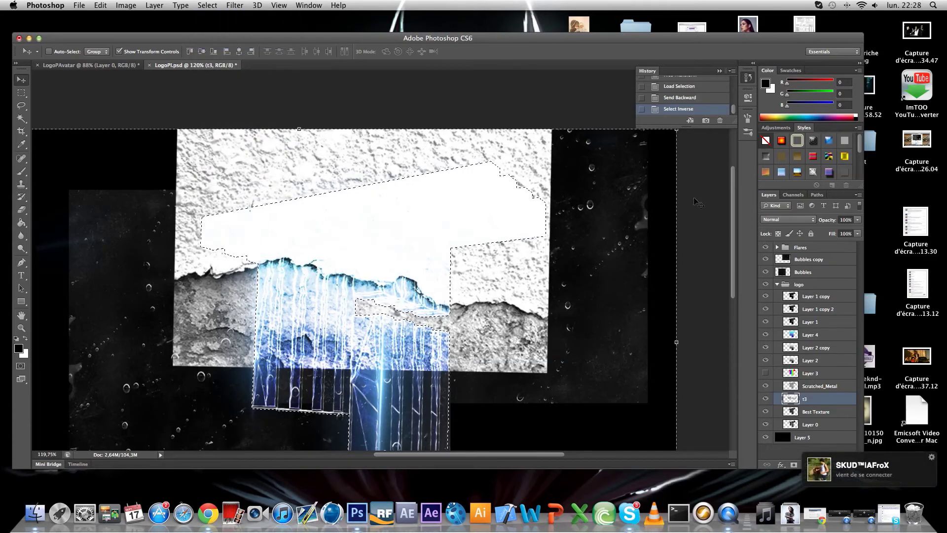
key(BackSpace)
Try Overlay, Darken, Multiply, Color Dodge and Color blend modes on the t3 layer
click(787, 219)
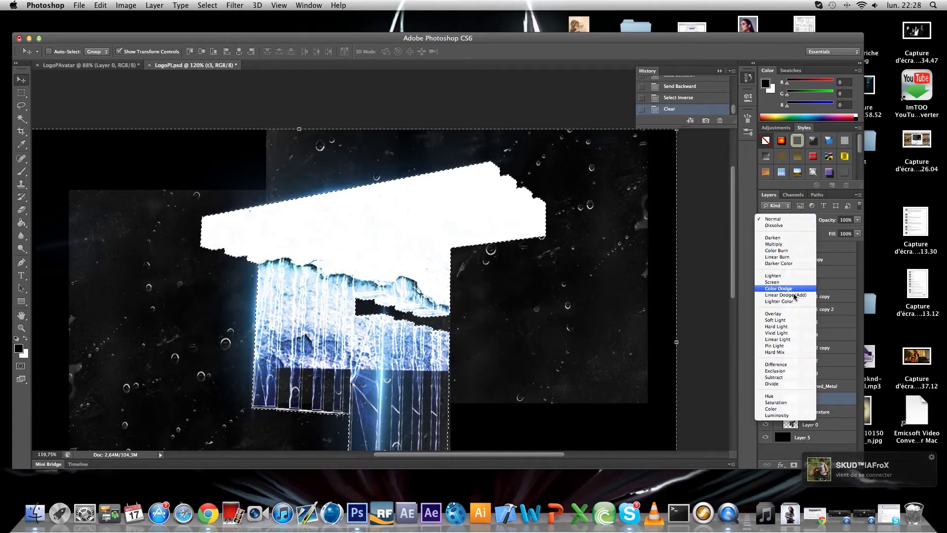
click(790, 324)
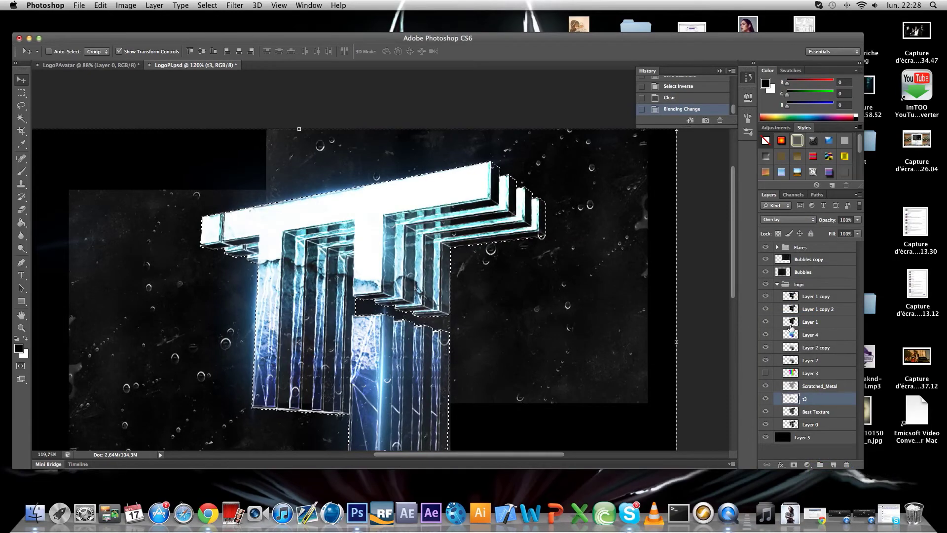
click(787, 220)
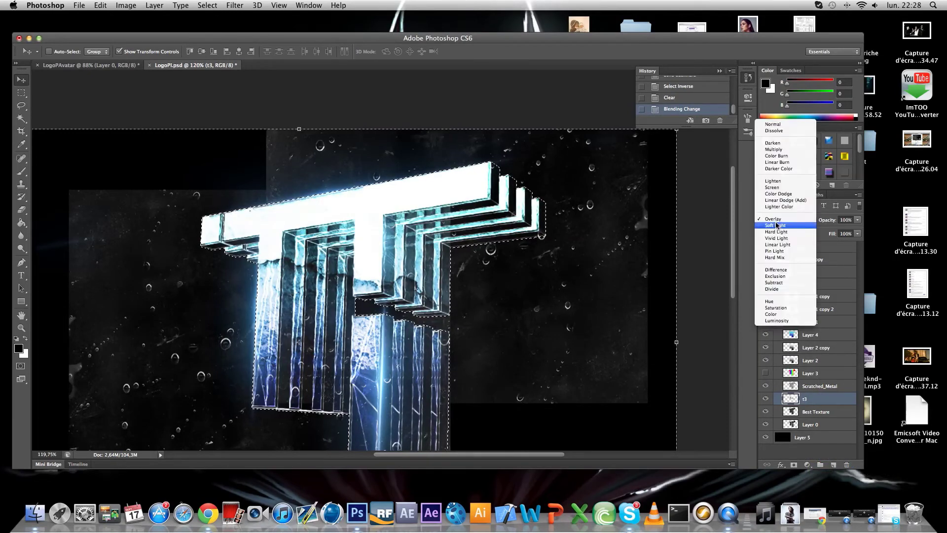
click(776, 143)
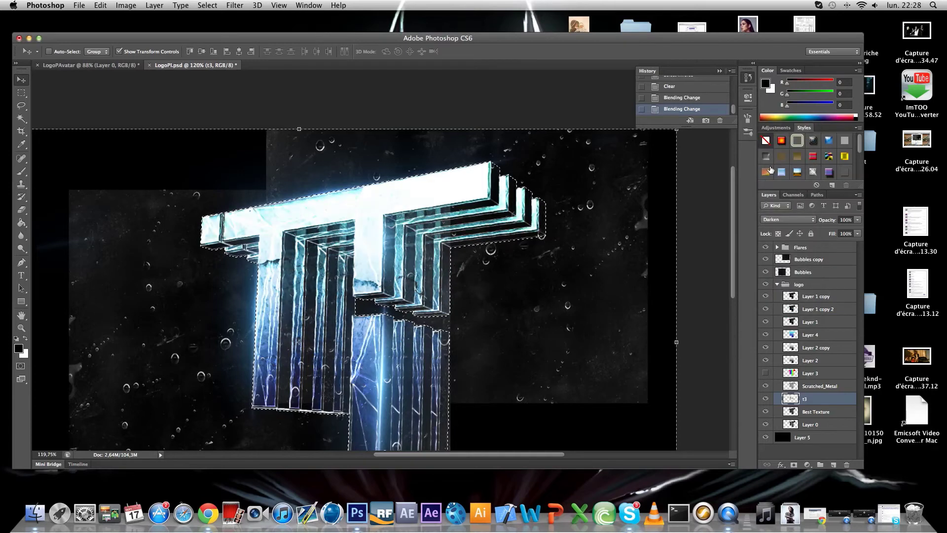
click(786, 218)
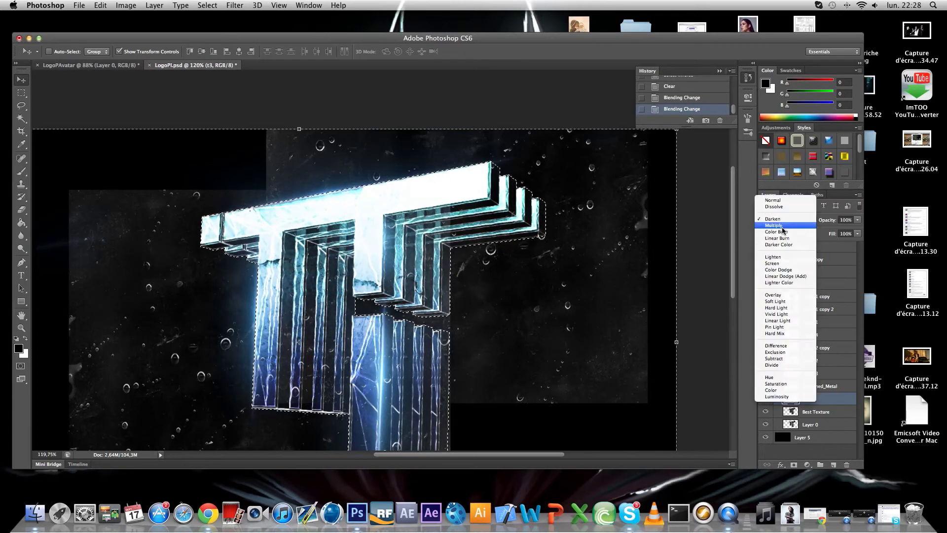
click(785, 230)
click(784, 219)
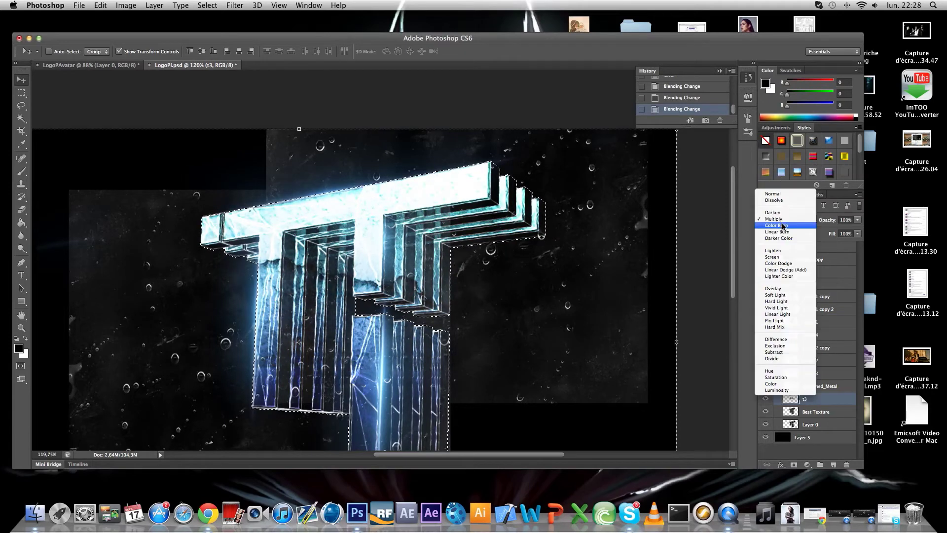
click(782, 264)
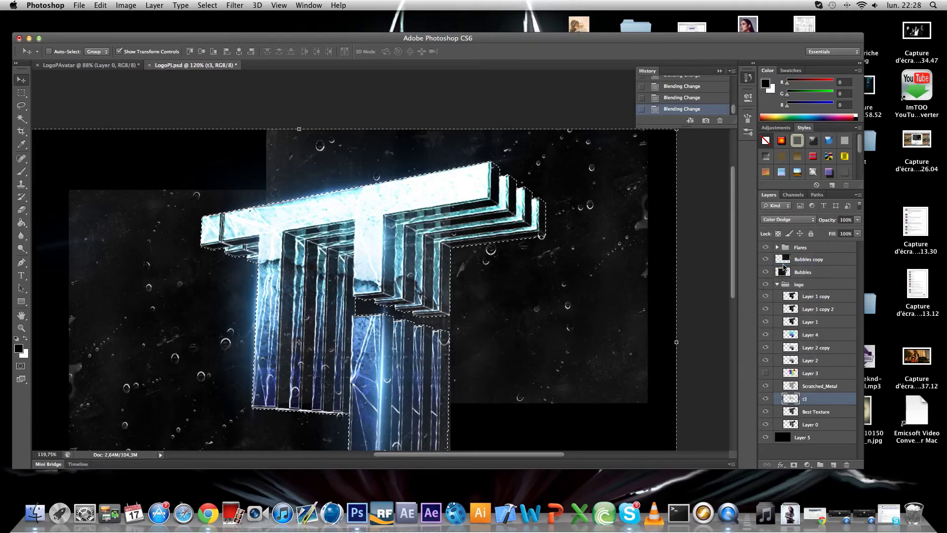
click(784, 220)
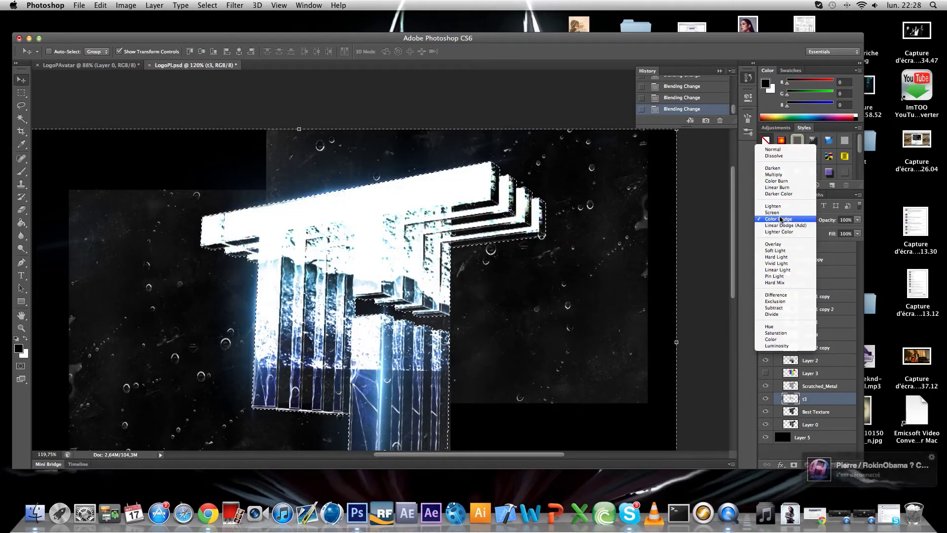
click(786, 339)
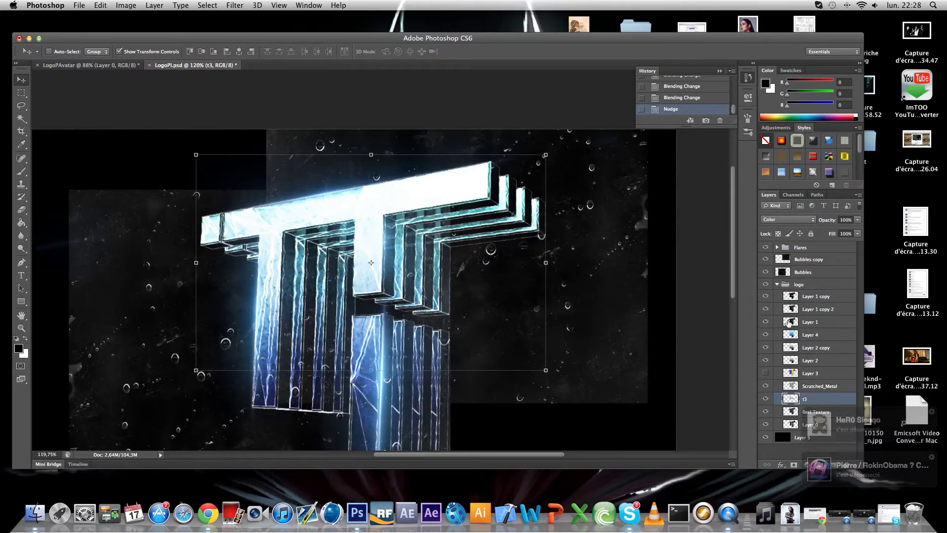
Compare a one-pixel nudge of t3 and check Scratched_Metal's blend mode
key(Up)
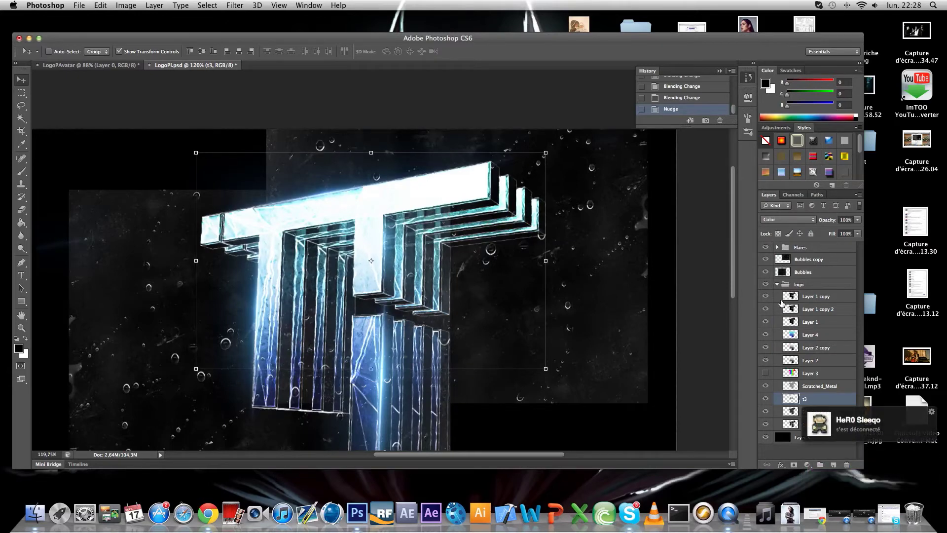
key(ctrl+z)
key(ctrl+z)
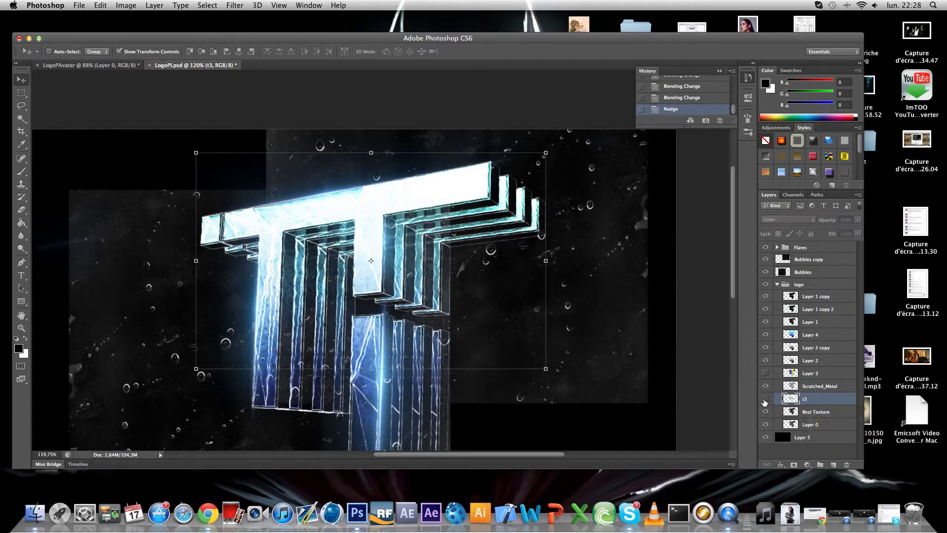
click(811, 386)
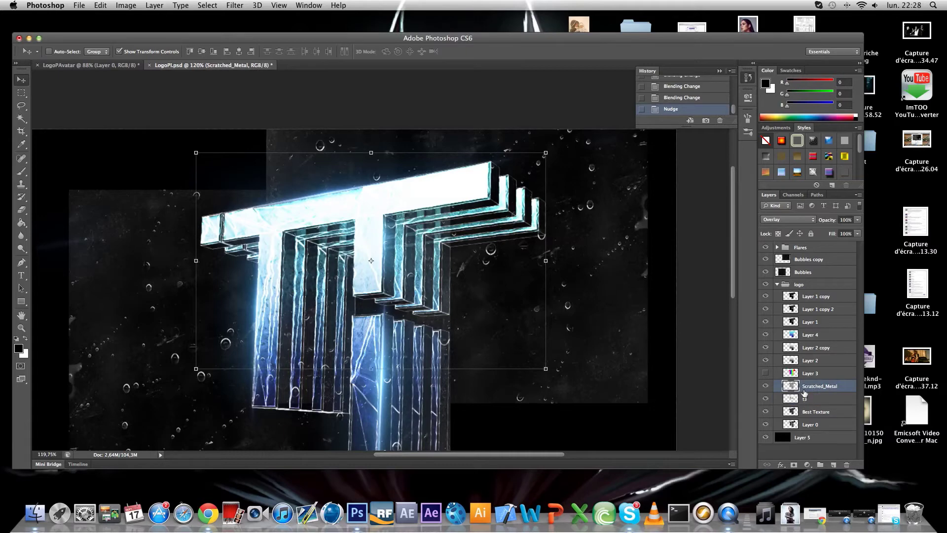
click(813, 399)
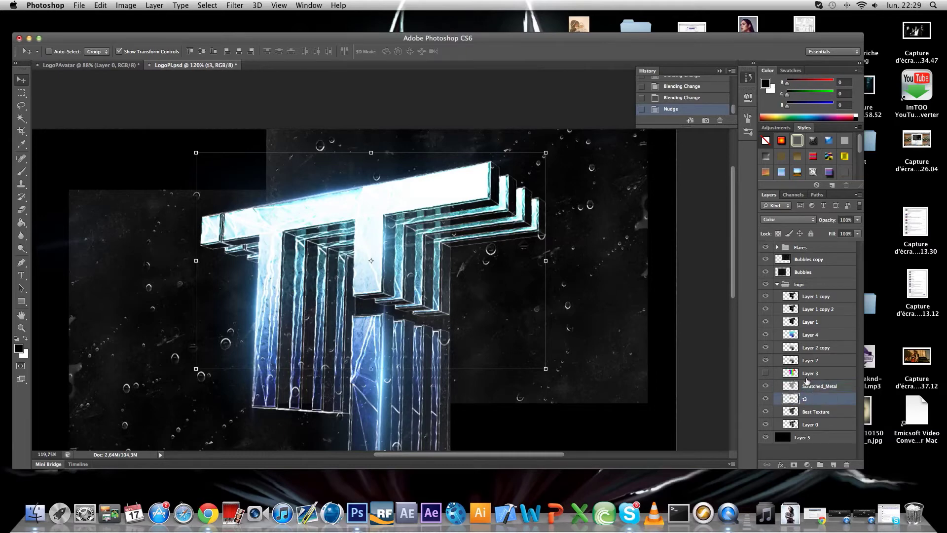
Cycle t3 through Normal, Dissolve, Multiply, Screen and Lighten, finally setting it to Overlay
click(792, 222)
click(772, 29)
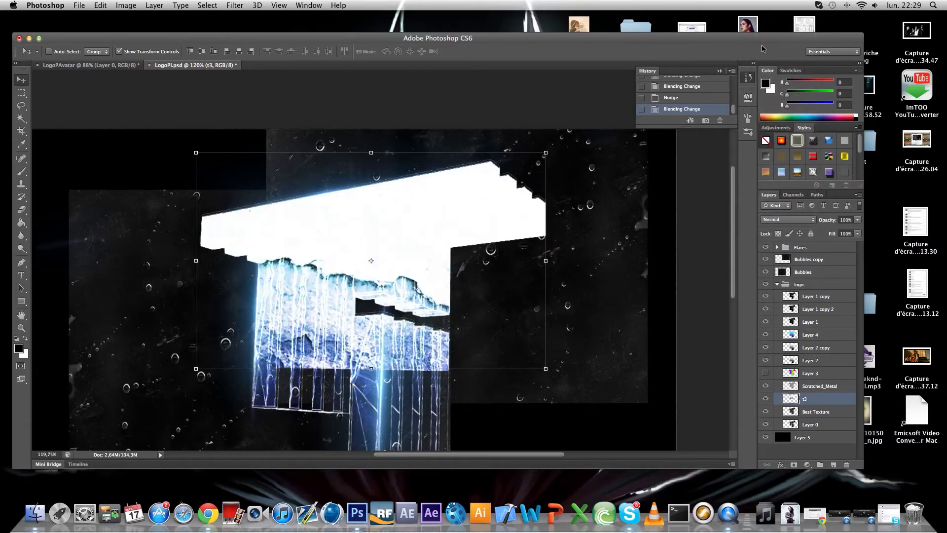
click(794, 220)
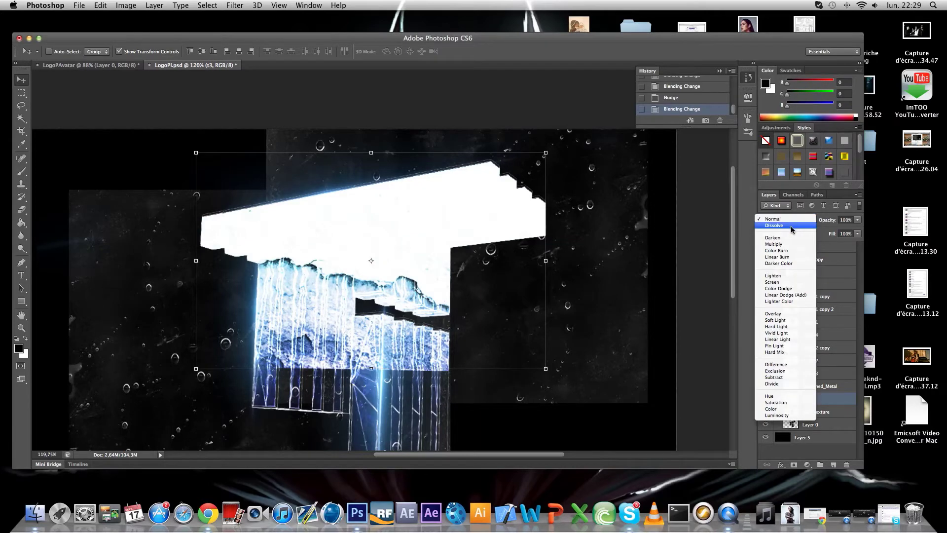
click(791, 225)
click(791, 220)
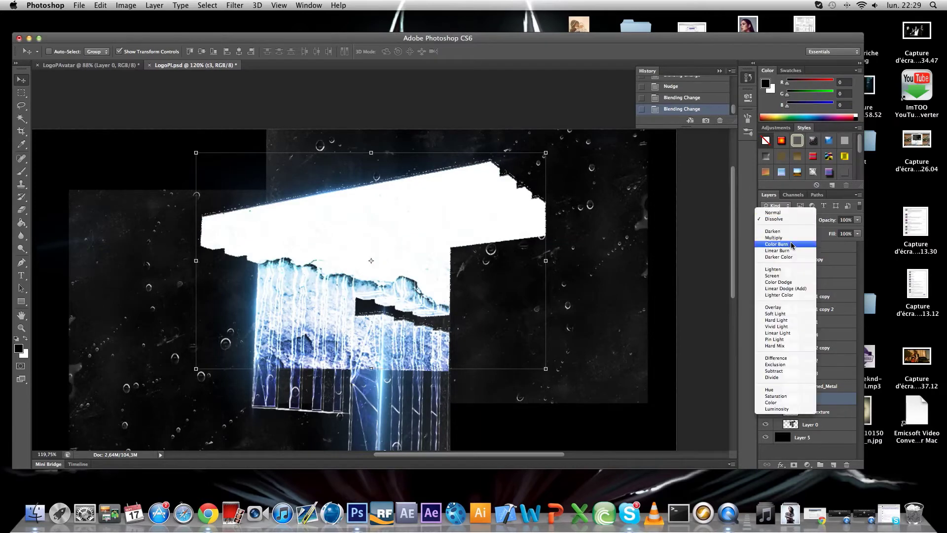
click(789, 237)
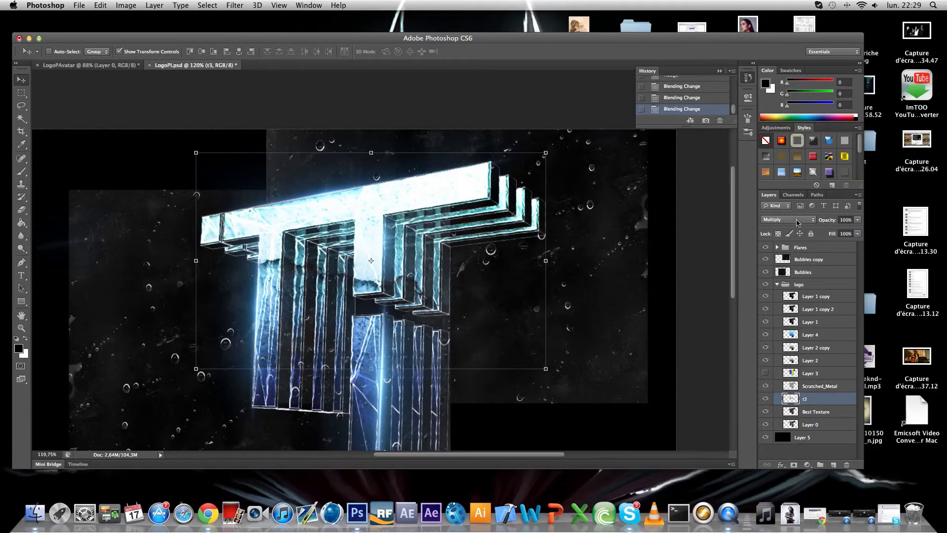
click(795, 220)
click(784, 263)
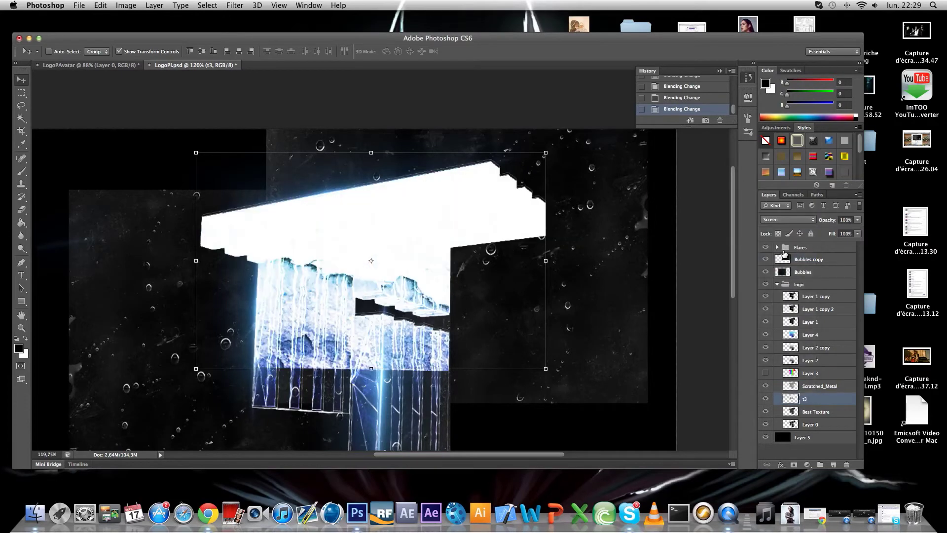
click(788, 219)
click(787, 222)
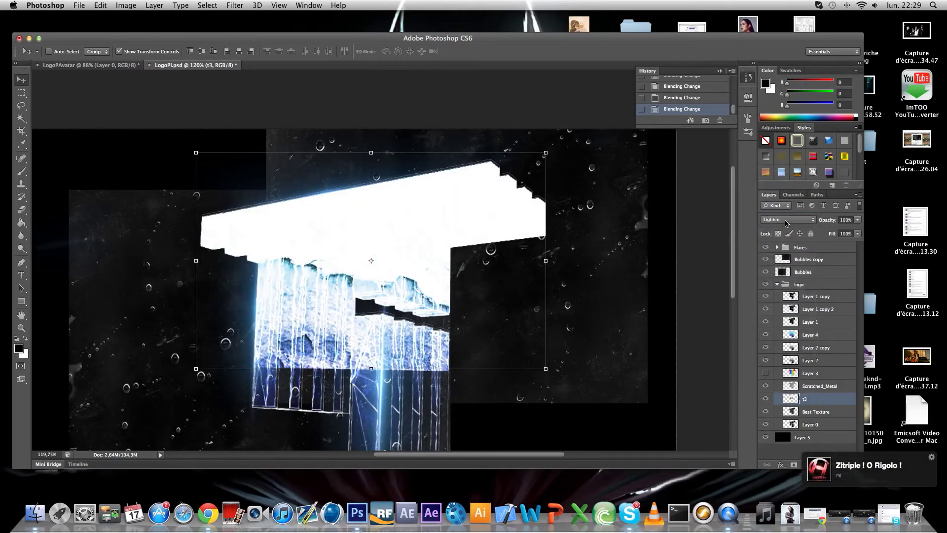
click(787, 221)
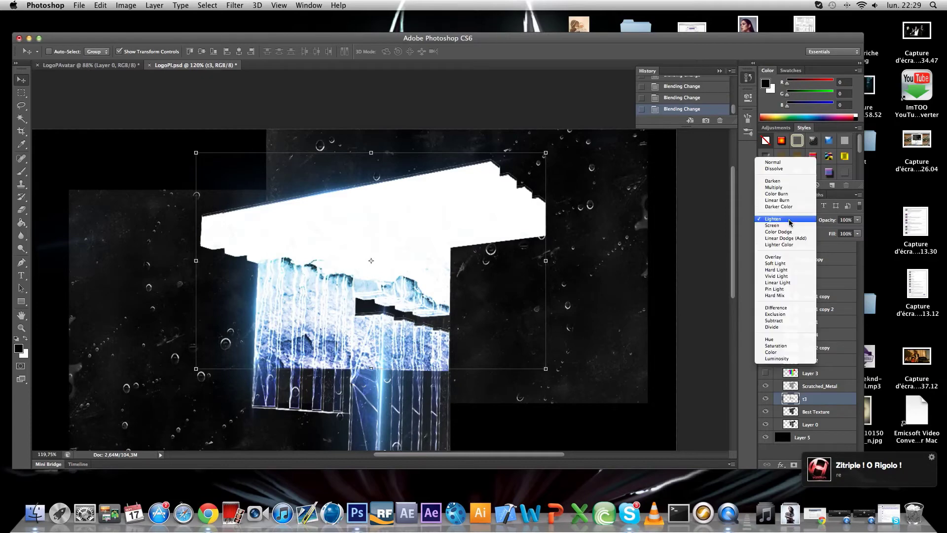
click(785, 258)
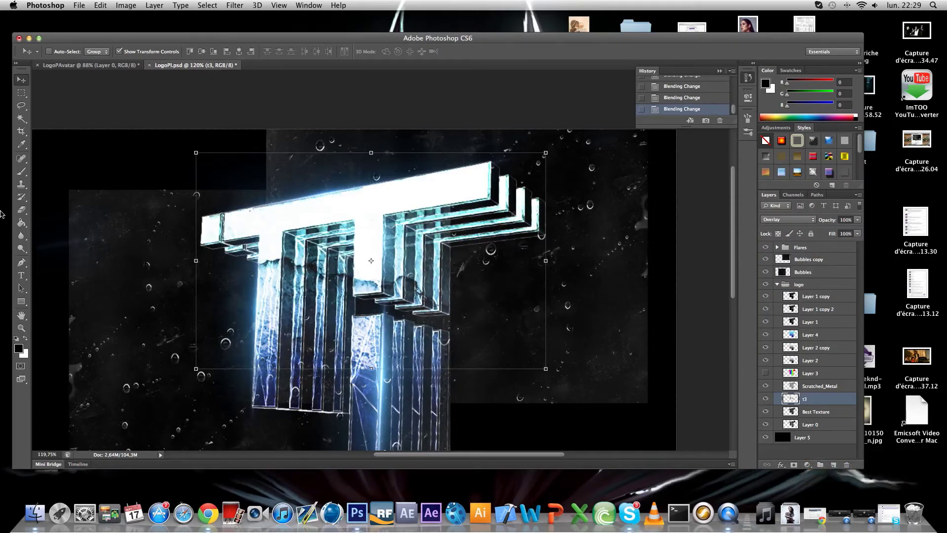
Erase t3 texture from the T logo's lower stem, columns and top bar
click(21, 209)
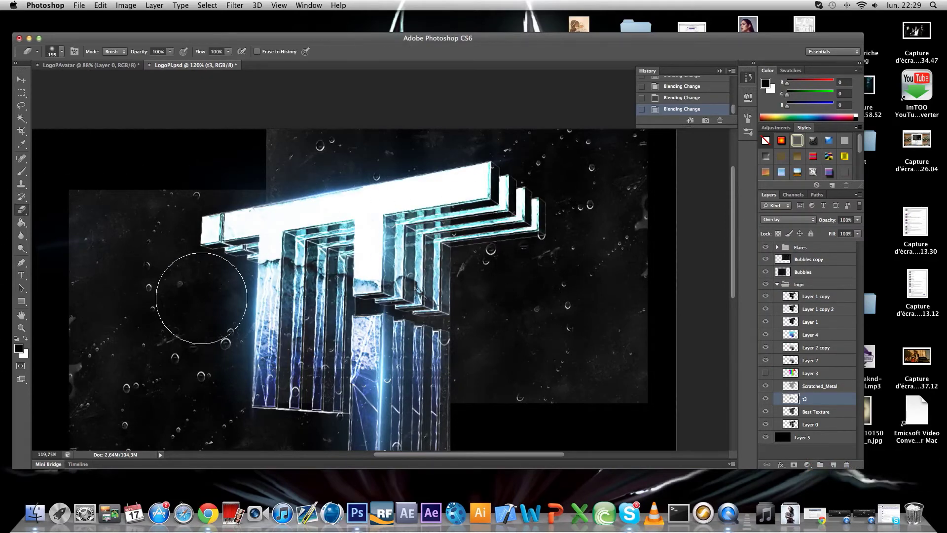
click(54, 51)
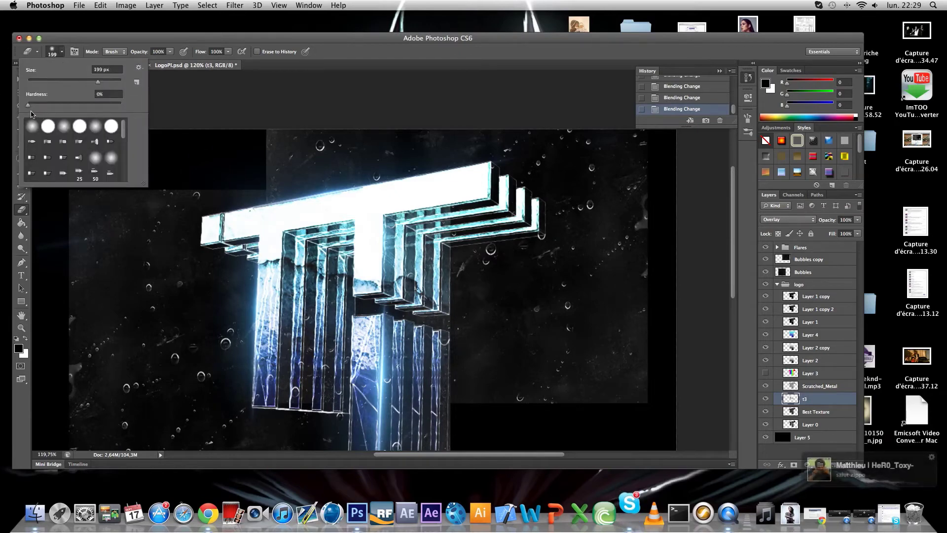
click(320, 281)
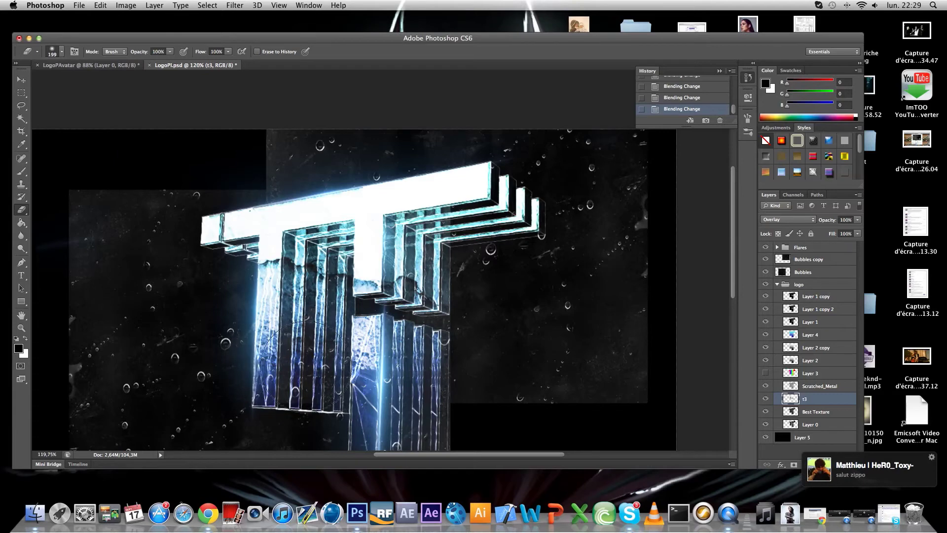
drag(355, 345, 315, 410)
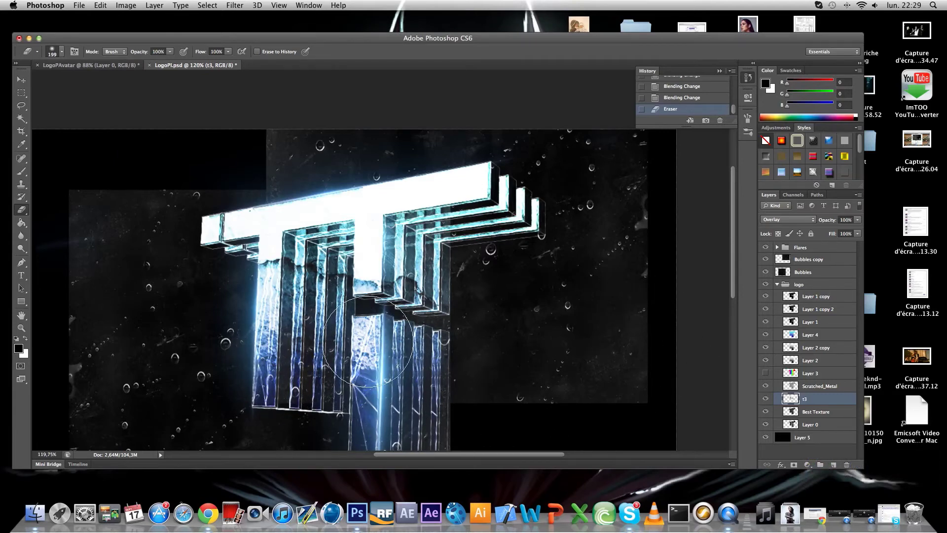
drag(344, 331, 394, 345)
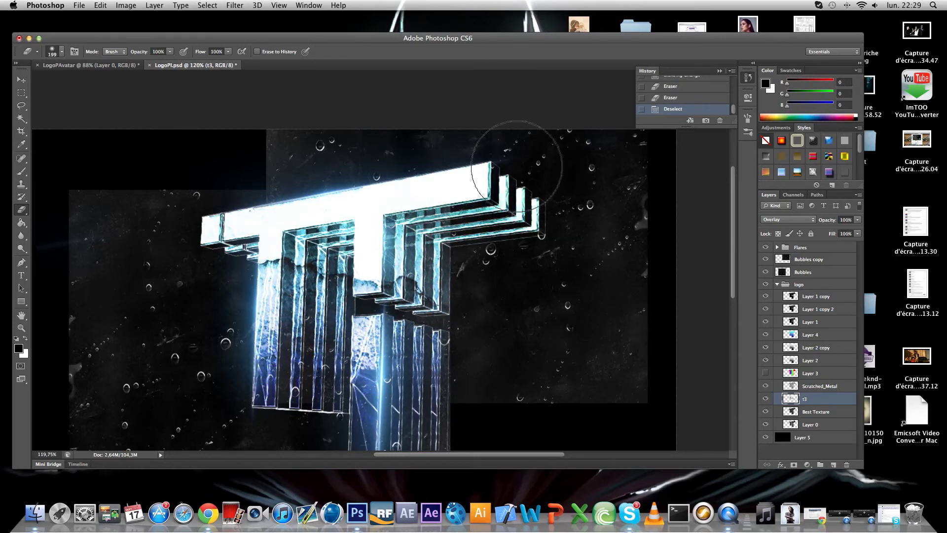
mouse_move(431, 184)
mouse_down()
mouse_move(220, 214)
mouse_move(172, 206)
mouse_move(229, 175)
mouse_move(351, 155)
mouse_move(444, 175)
mouse_up()
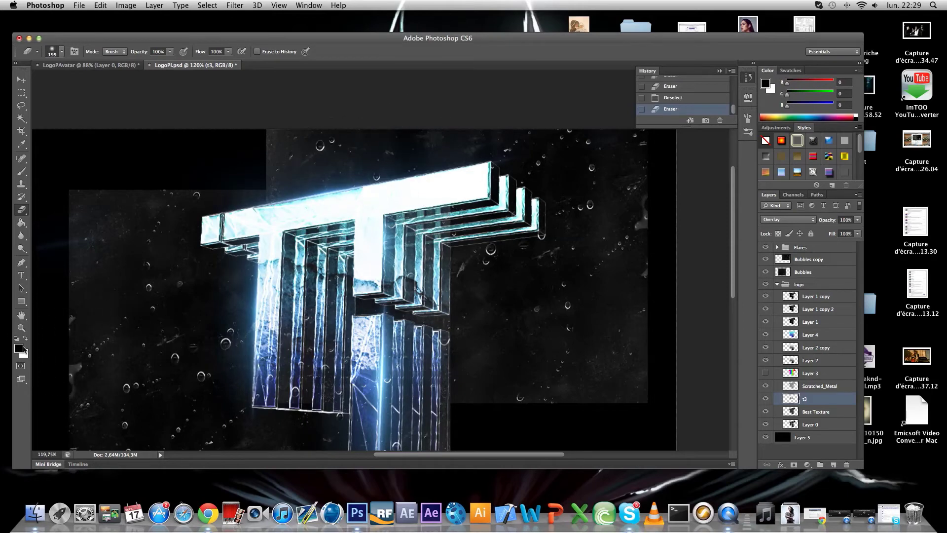
click(22, 327)
drag(207, 345, 224, 245)
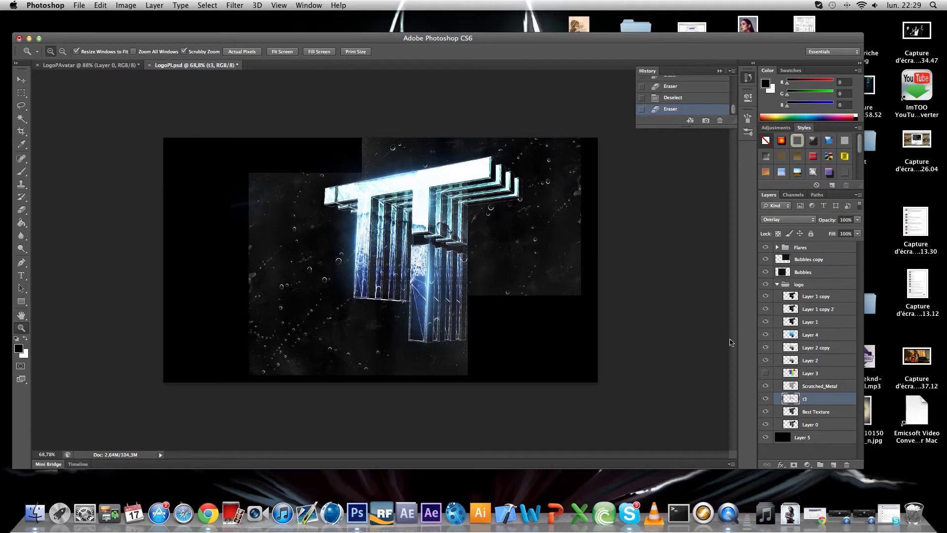
Delete the t3 texture layer and save the LogoPI document
drag(810, 401, 847, 464)
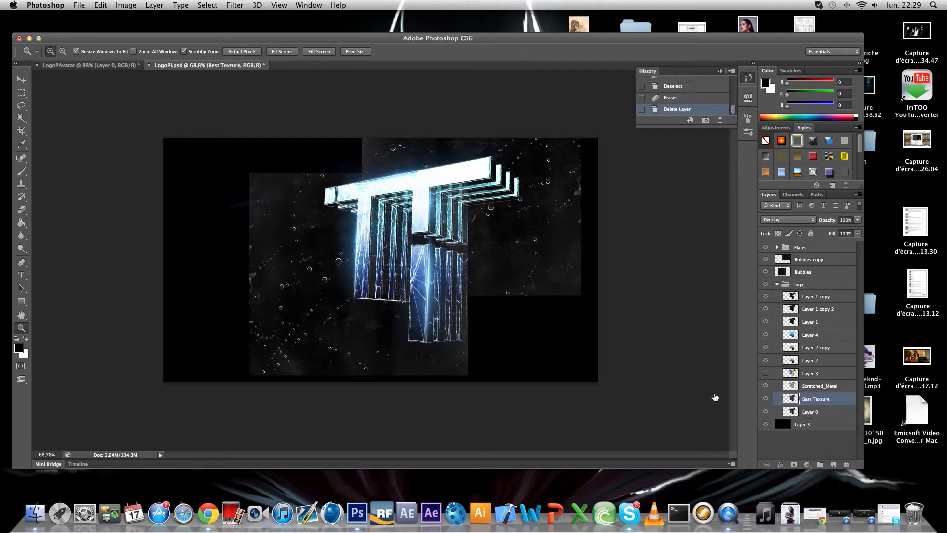
click(79, 4)
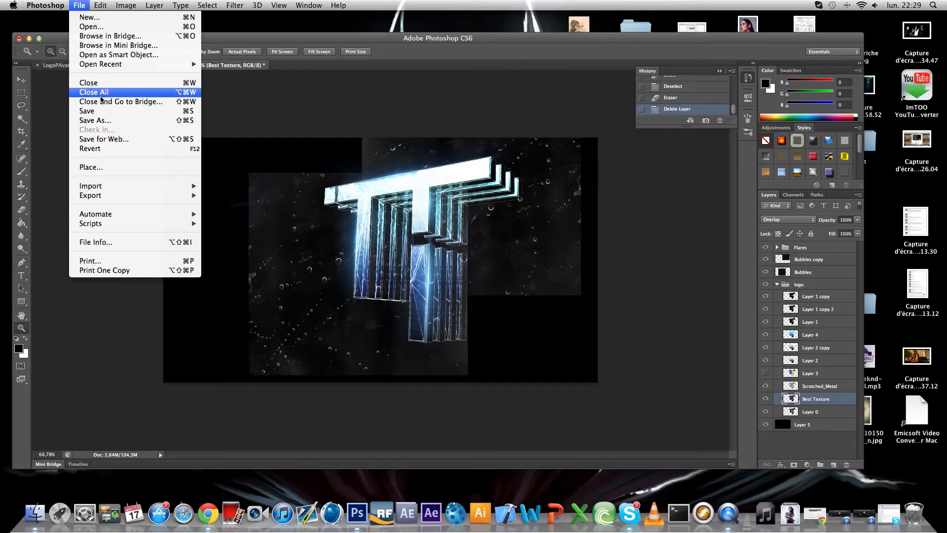
click(96, 114)
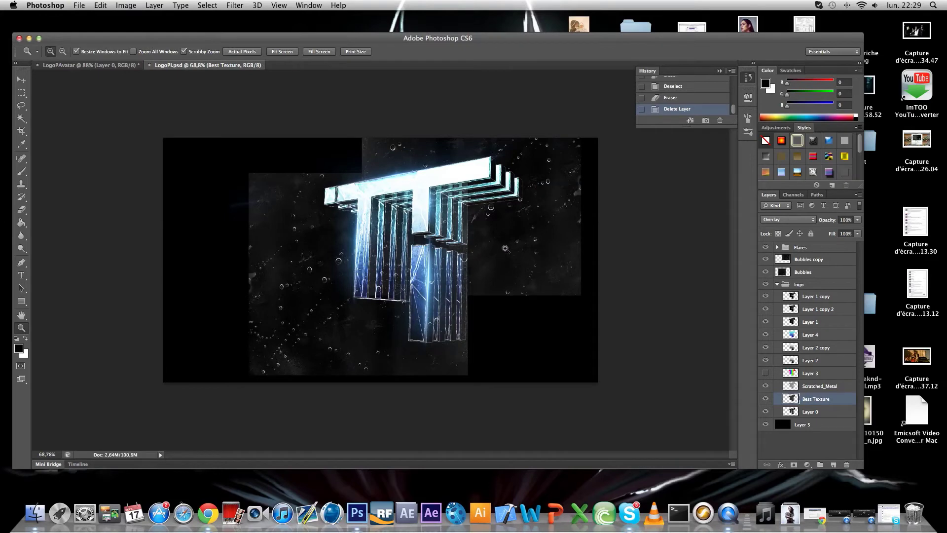
Group Flares through Layer 0 as 'pi', shift it up-left, then switch to LogoPAvatar
click(21, 81)
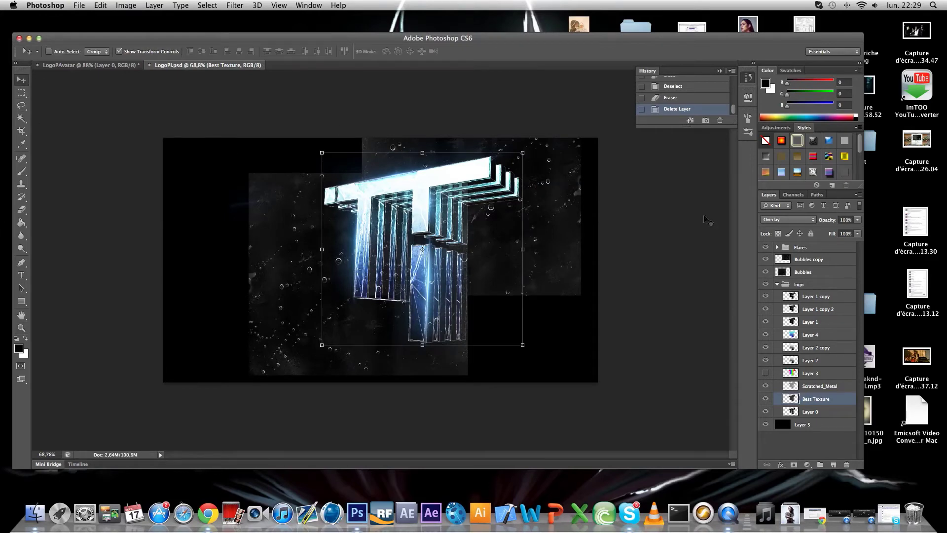
click(799, 247)
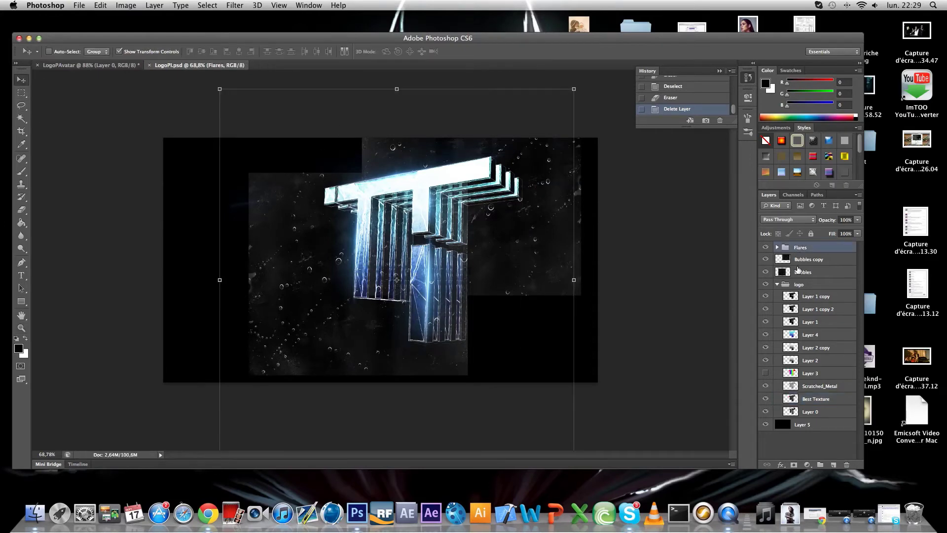
shift+click(810, 412)
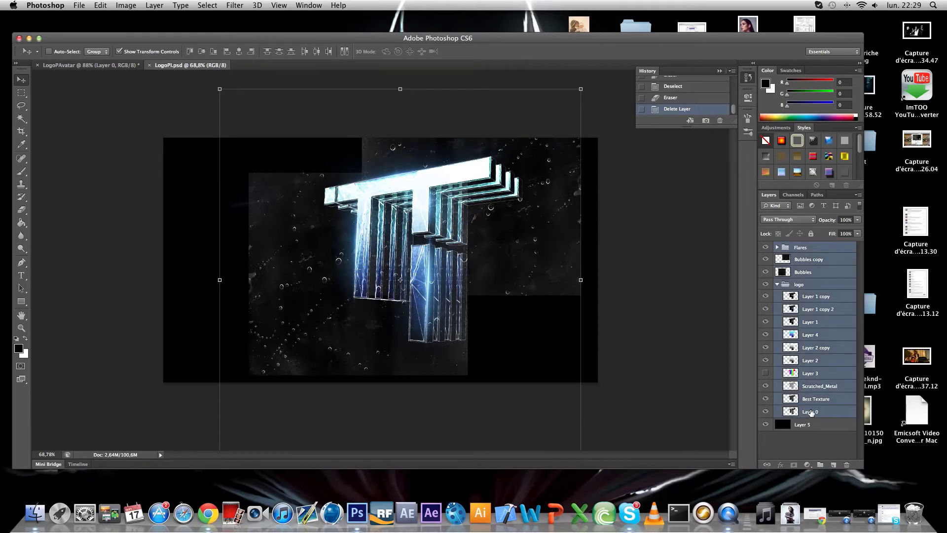
drag(810, 412, 820, 464)
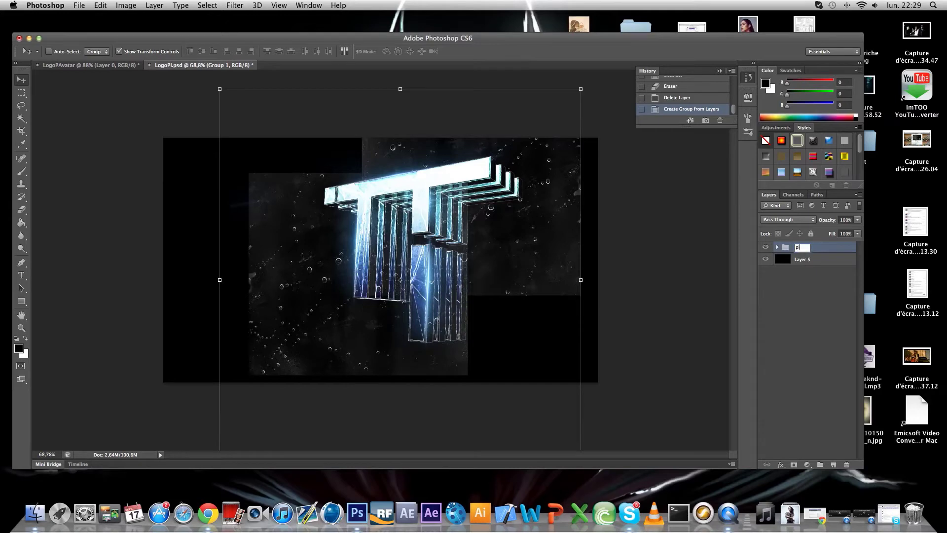
key(Return)
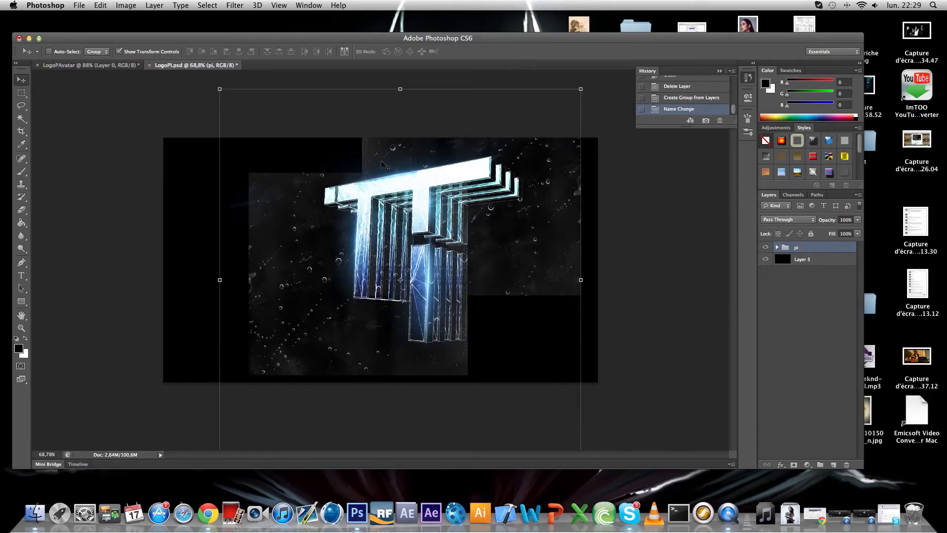
drag(382, 163, 360, 156)
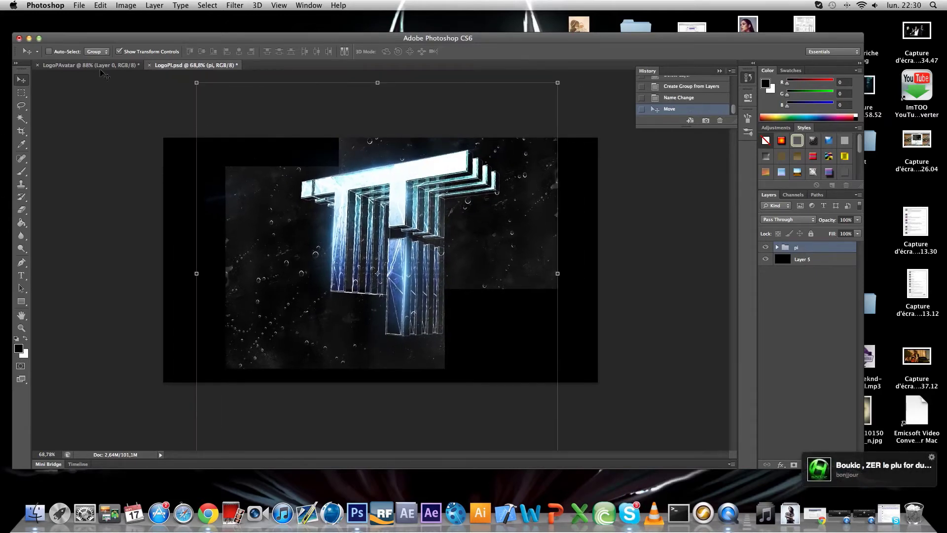
click(100, 66)
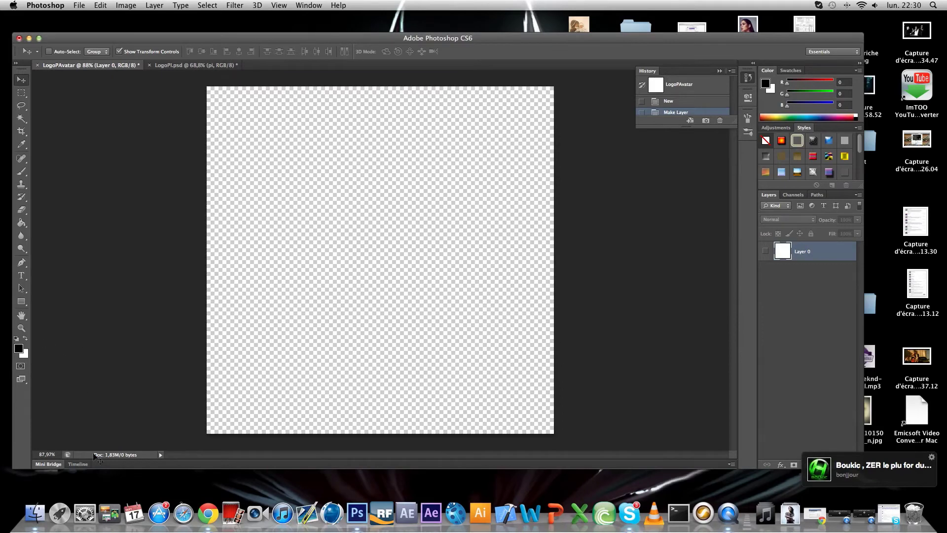
In Finder, open GFX Packs > Trondzn > TRONES GFX Pack – 1 > Space Stuff and select the first image
click(34, 513)
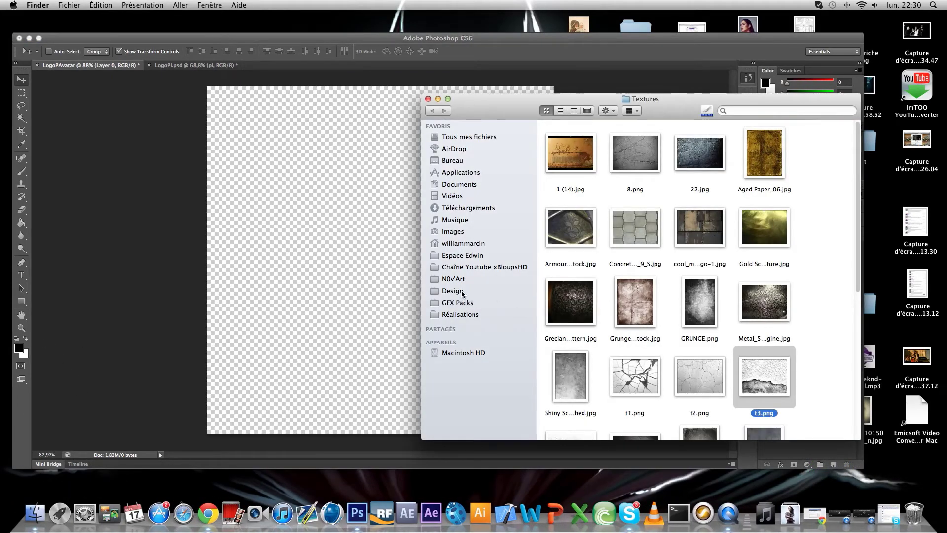
click(467, 303)
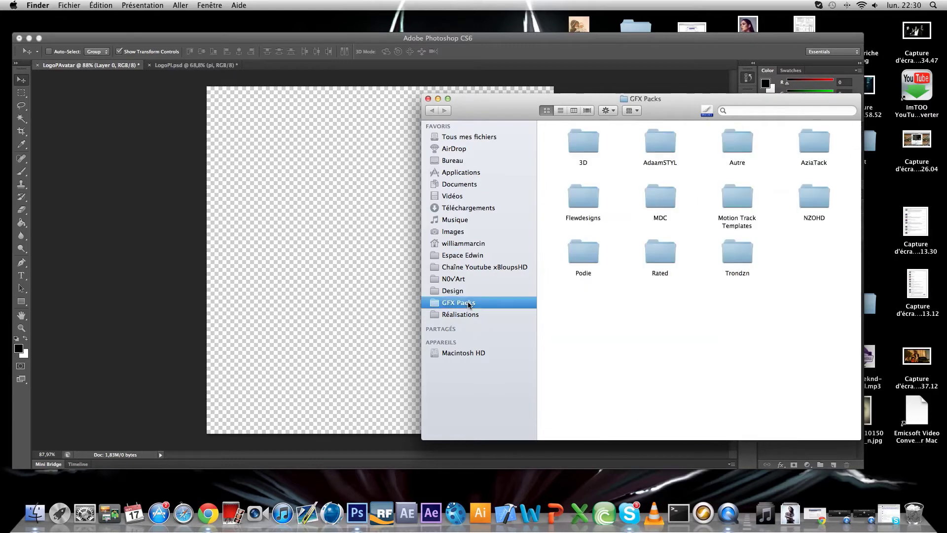
double_click(746, 254)
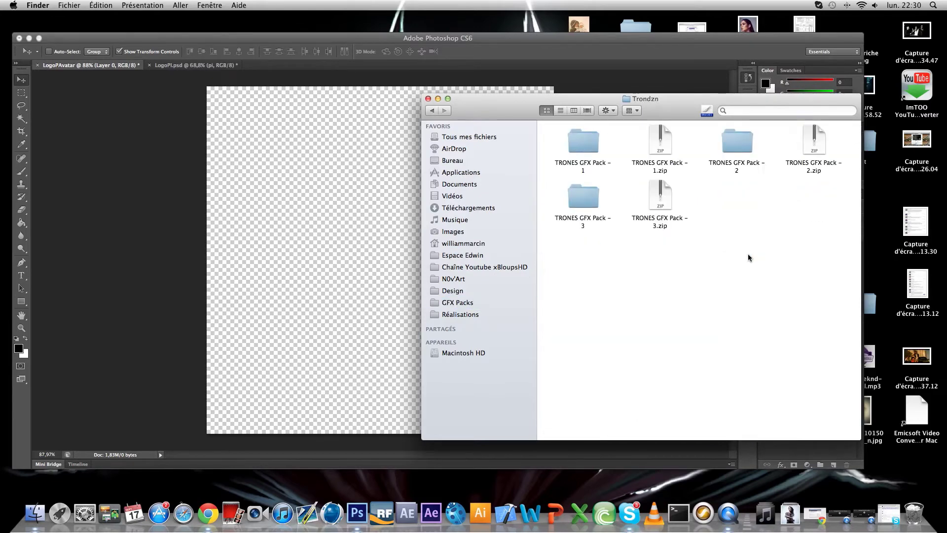
double_click(581, 145)
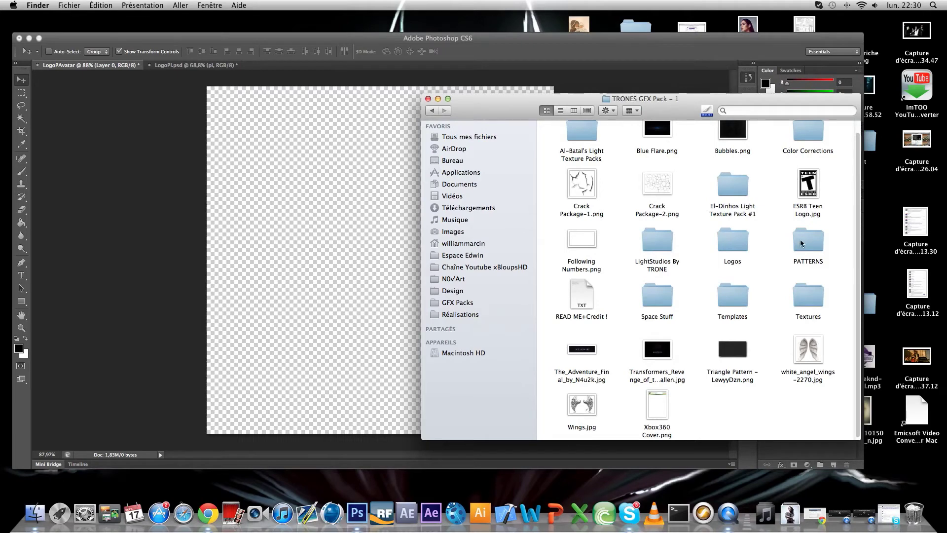
double_click(663, 299)
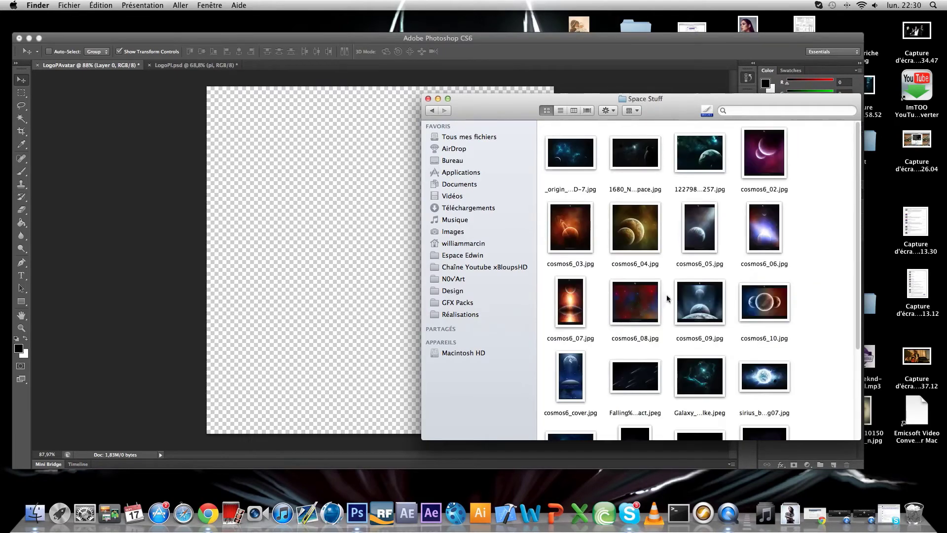
click(577, 176)
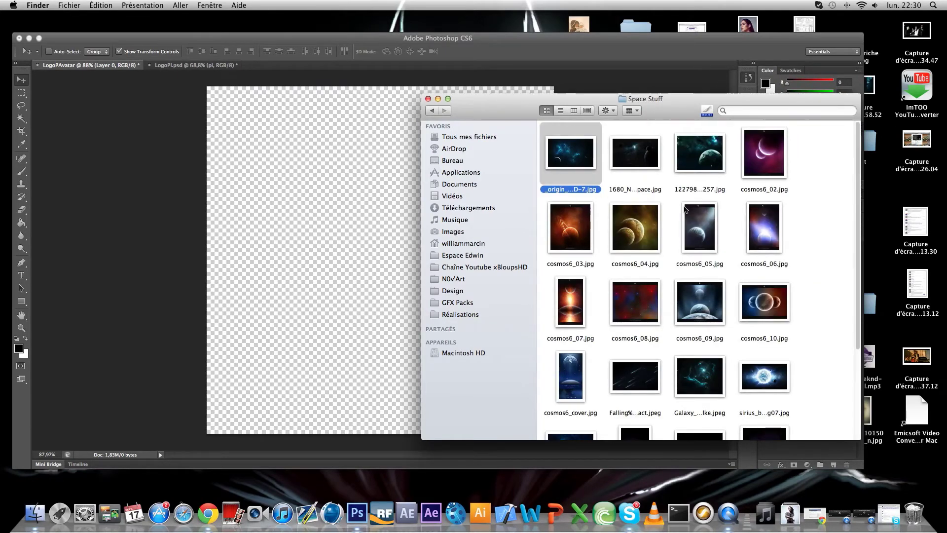
Place the nebula image in LogoPAvatar and scale it to cover the square canvas
drag(577, 156, 375, 270)
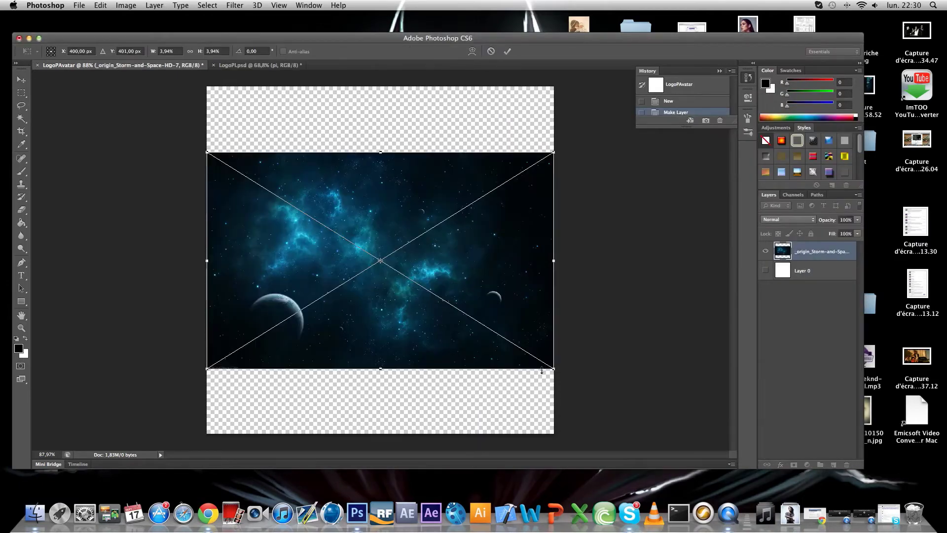
drag(554, 367, 681, 513)
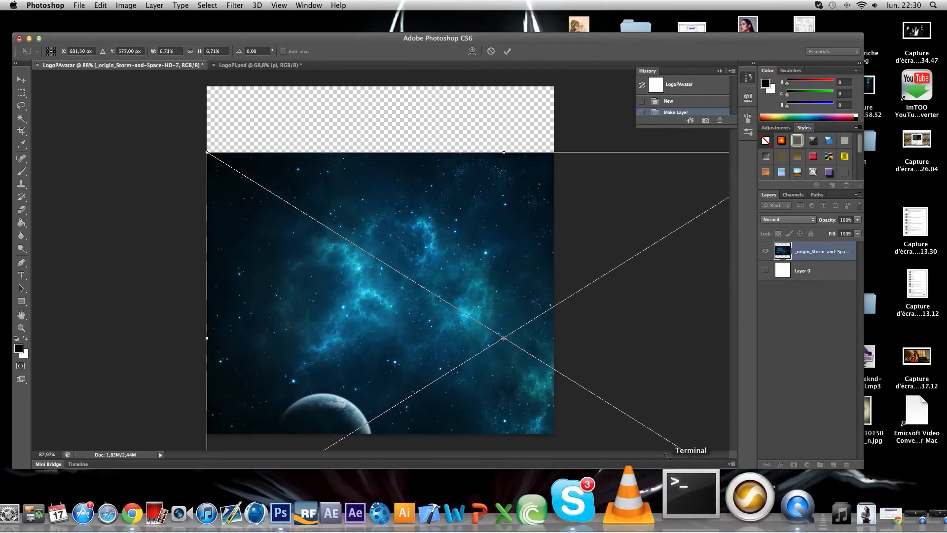
drag(526, 341, 497, 312)
key(Return)
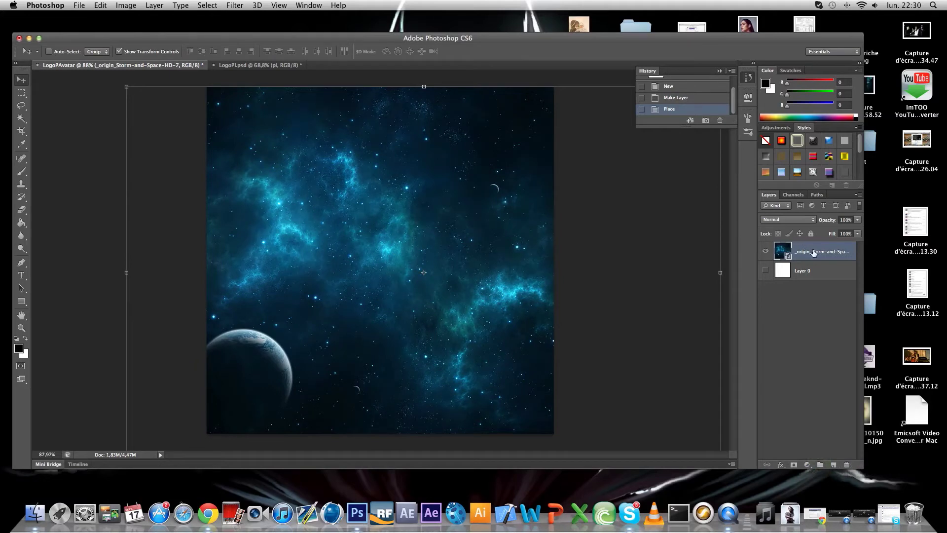
Rasterize the placed nebula layer and return to LogoPI.psd
right_click(810, 256)
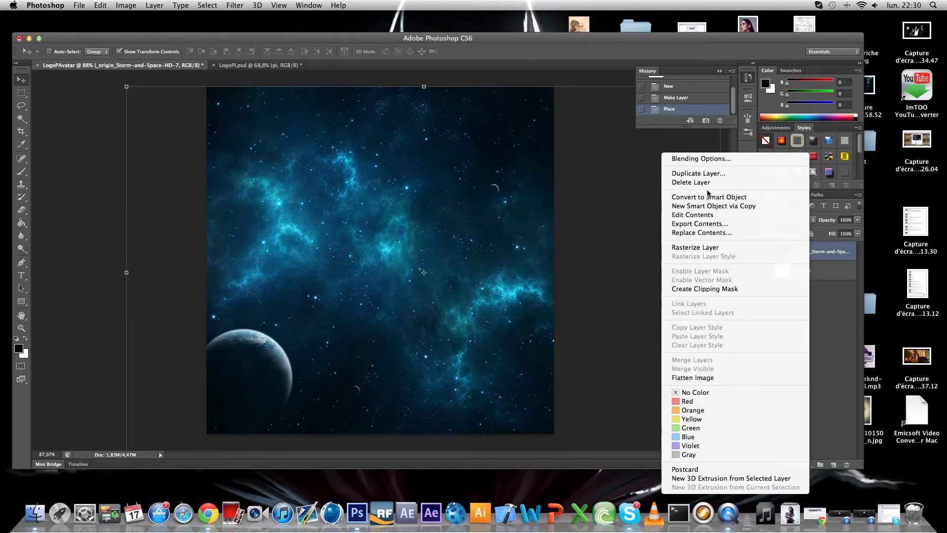
click(715, 248)
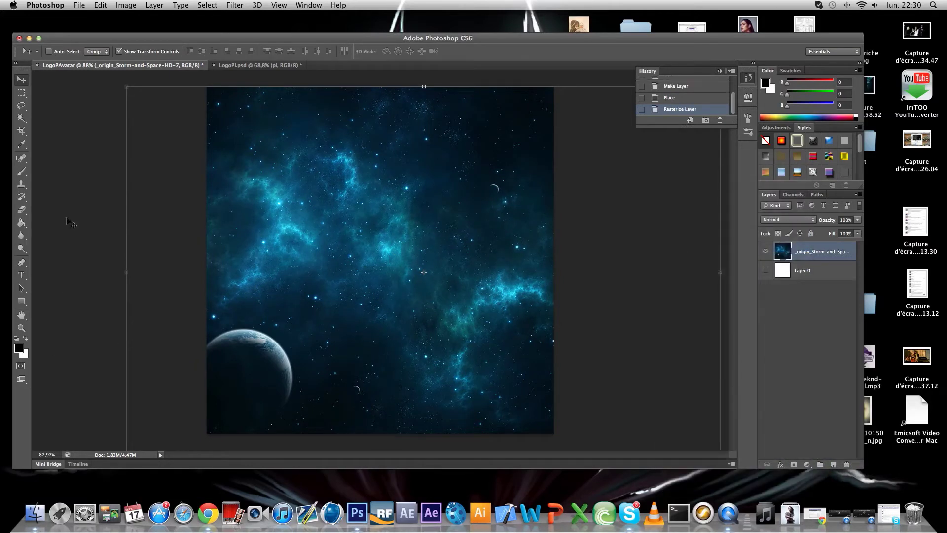
click(232, 65)
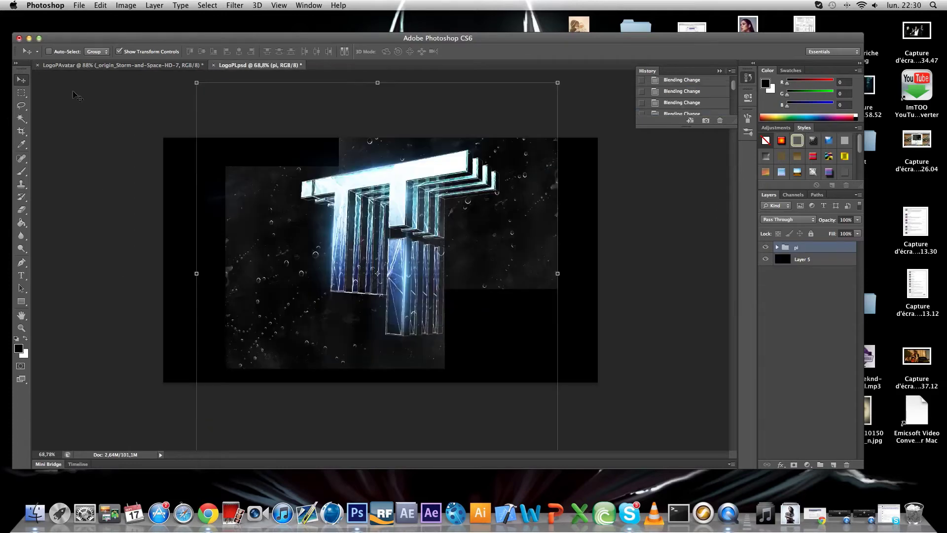
Drag the pi logo group onto the LogoPAvatar canvas and expand it in Layers
drag(390, 221, 422, 218)
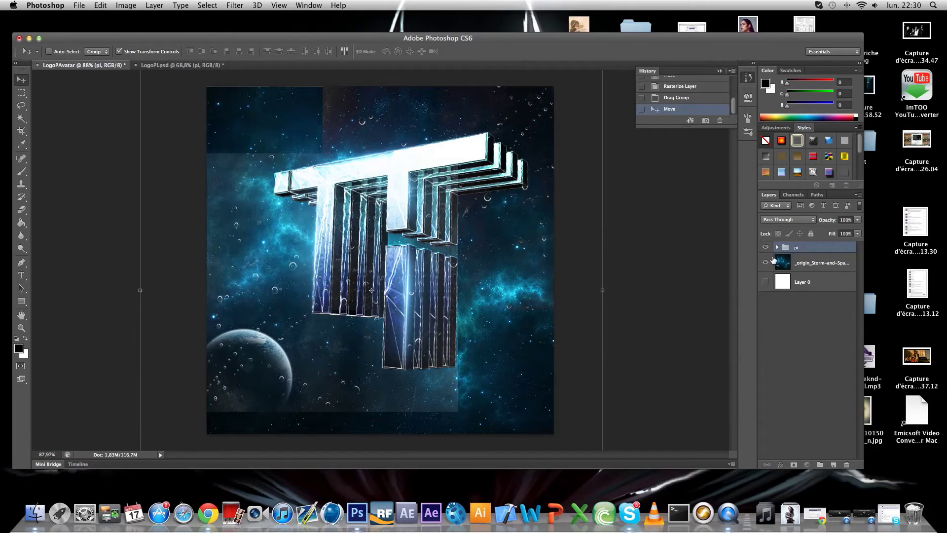
click(777, 248)
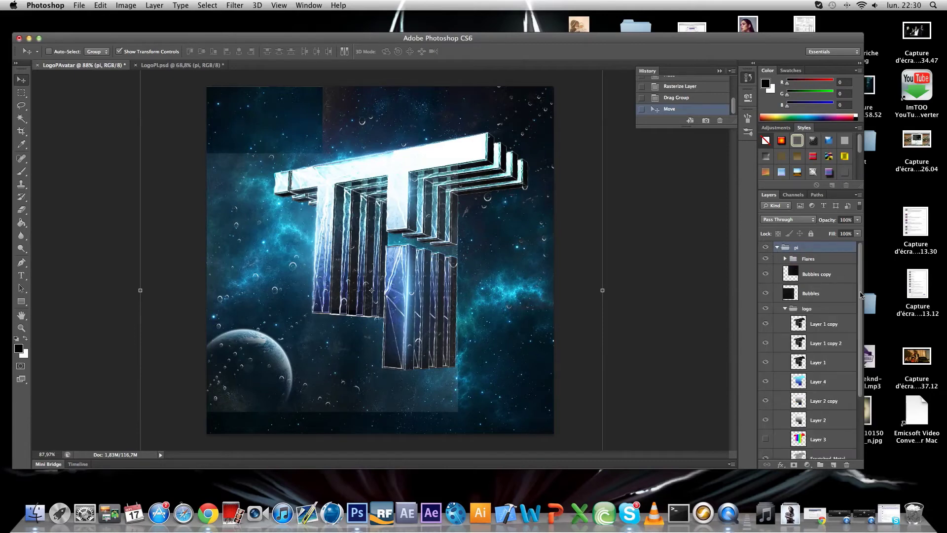
scroll(860, 295, down, 3)
scroll(863, 294, up, 3)
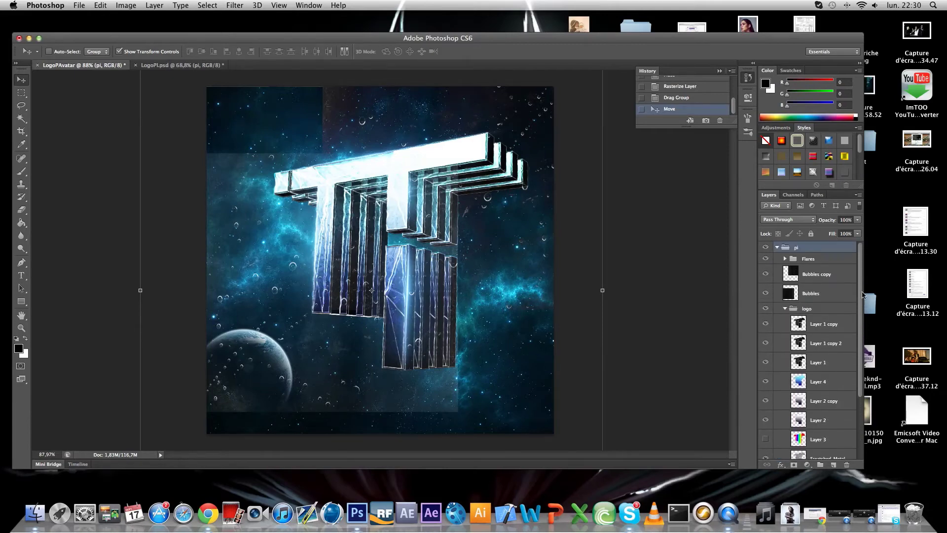
Select the Bubbles layer and try Color, Hue and Luminosity blending on it
click(784, 308)
click(811, 293)
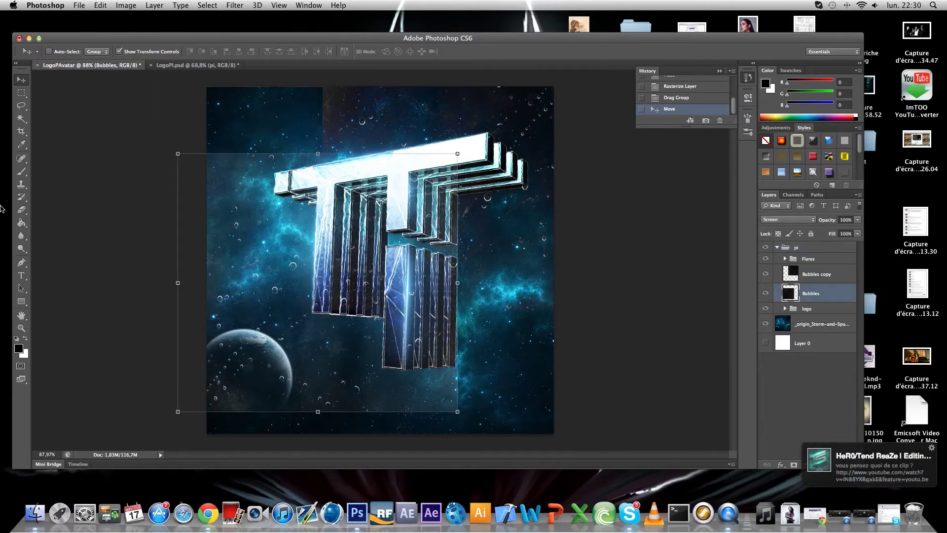
click(21, 209)
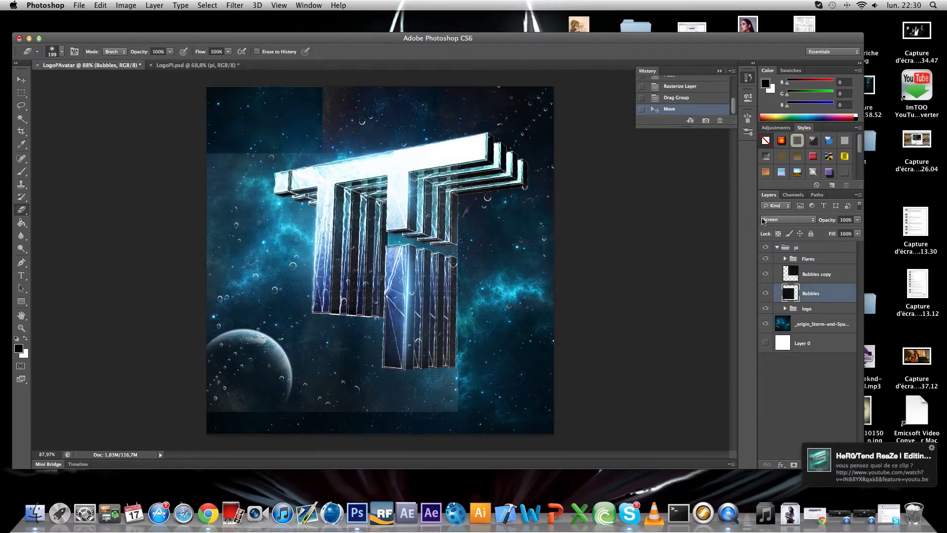
click(763, 221)
click(769, 350)
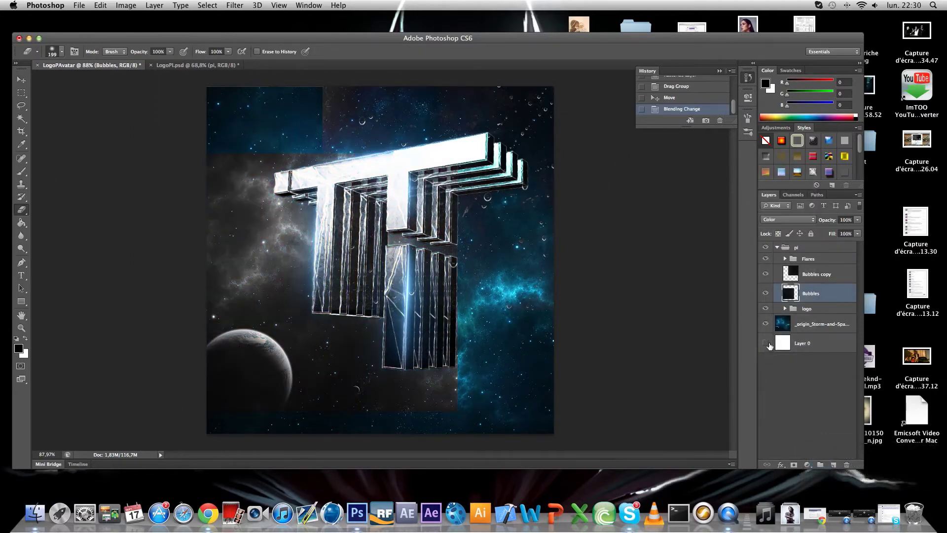
click(801, 221)
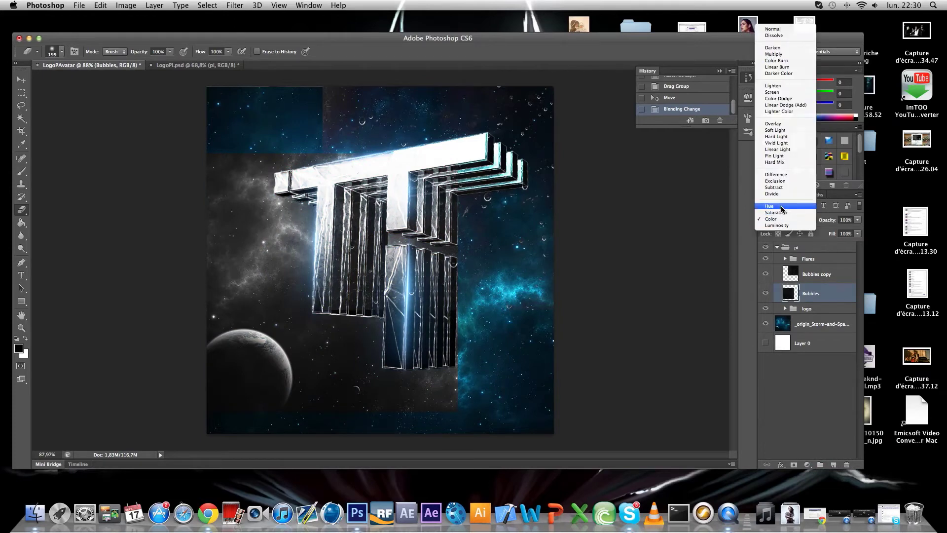
click(782, 208)
click(792, 222)
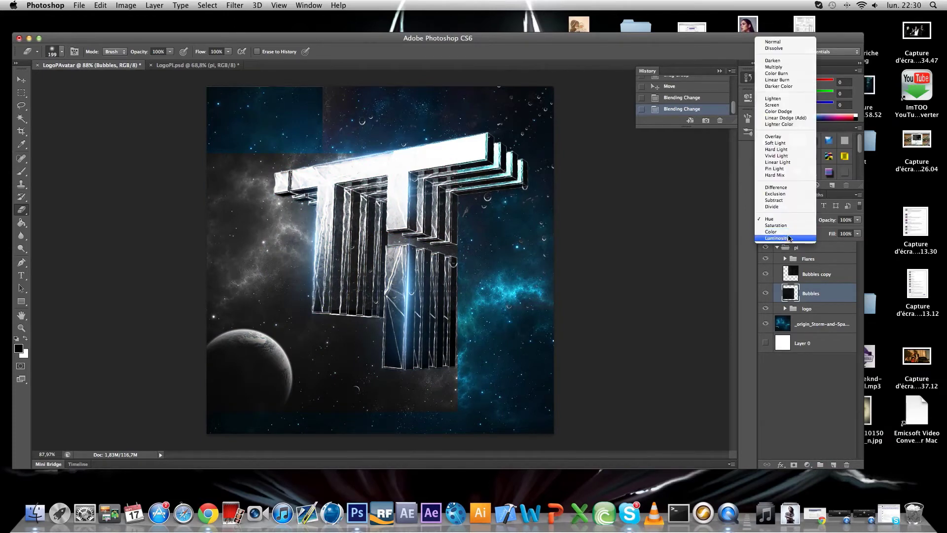
click(787, 235)
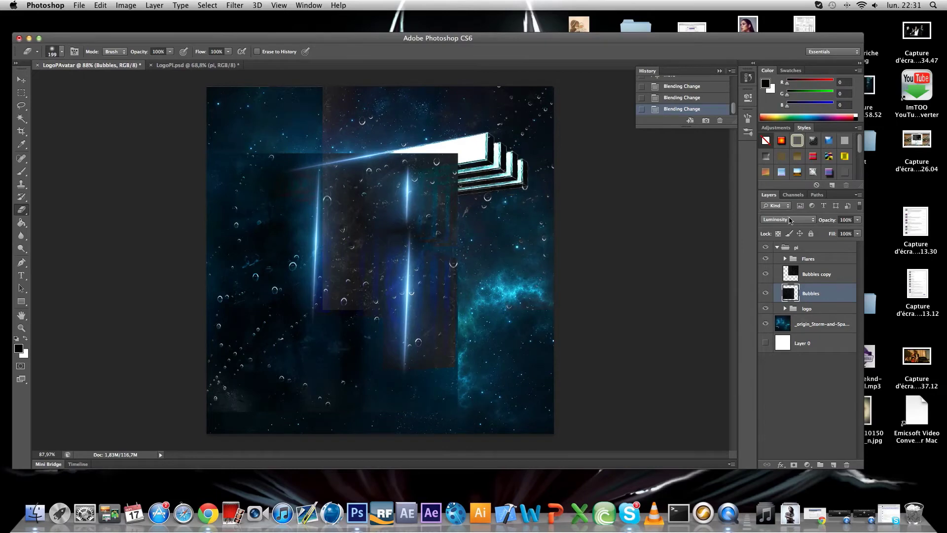
Try Screen, then set Bubbles to Color Dodge and select Bubbles copy
click(790, 219)
click(778, 87)
click(786, 222)
click(780, 225)
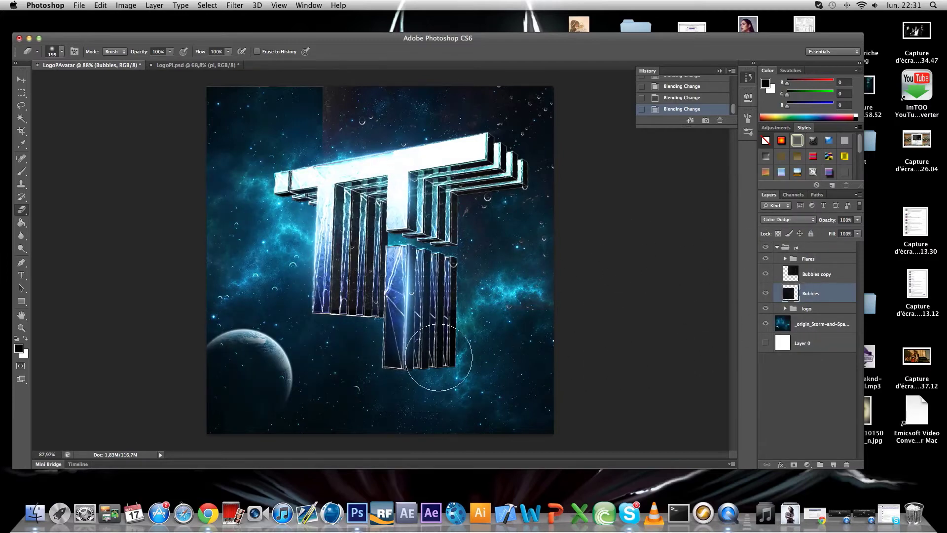
click(795, 281)
click(781, 222)
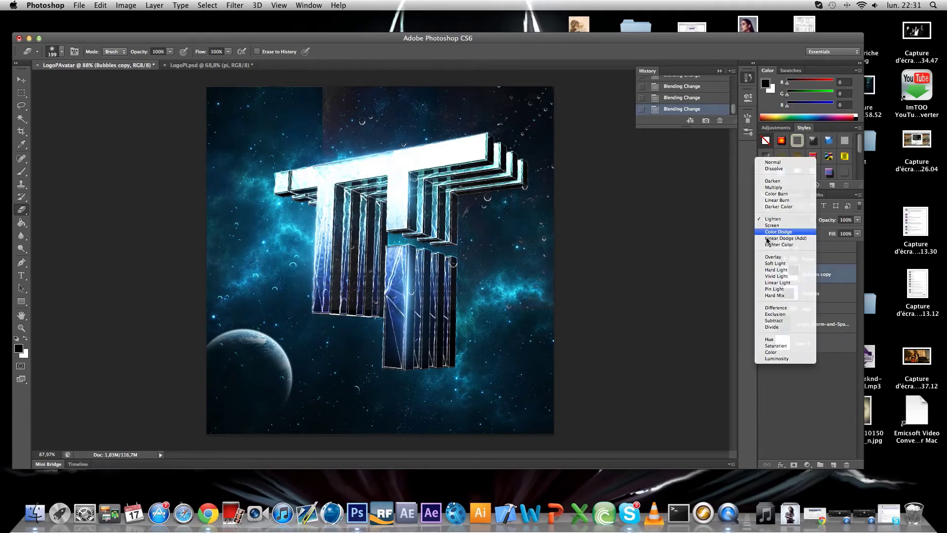
Set Bubbles copy to Color Dodge and erase stray bubbles around the logo's left arm and top-right
click(777, 238)
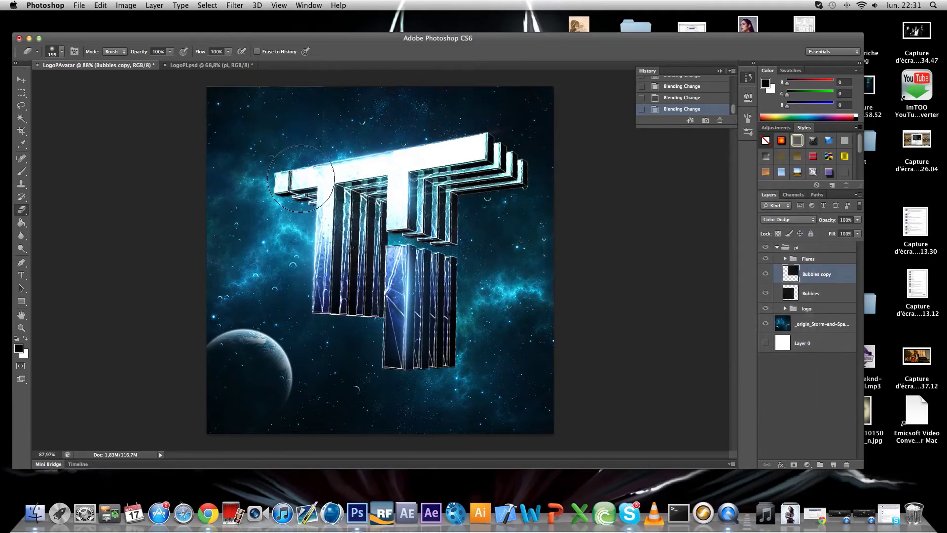
click(310, 126)
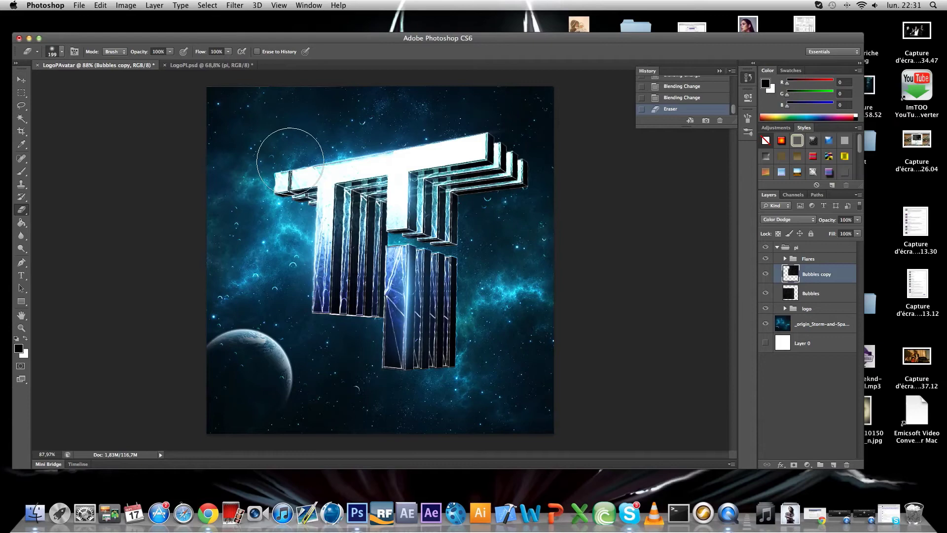
click(567, 104)
click(442, 426)
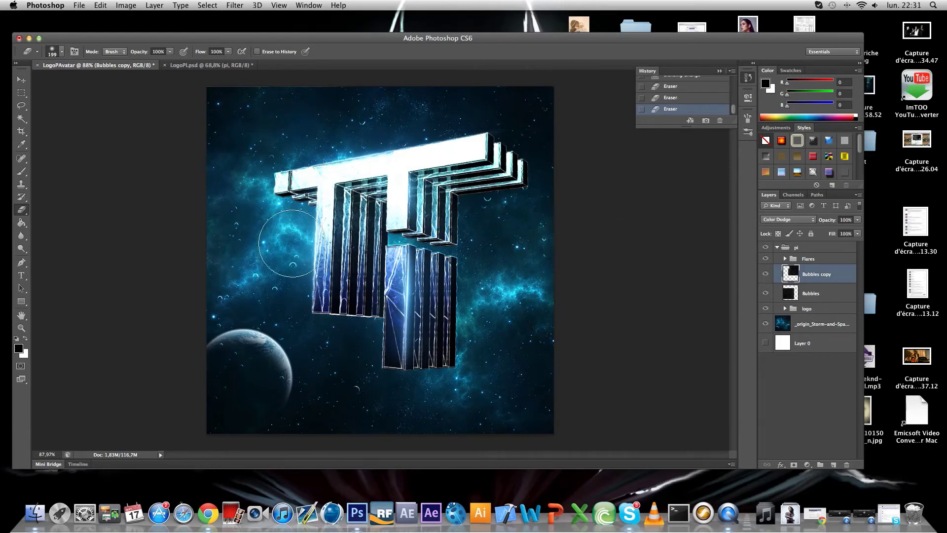
Nudge the nebula background layer up slightly
click(786, 320)
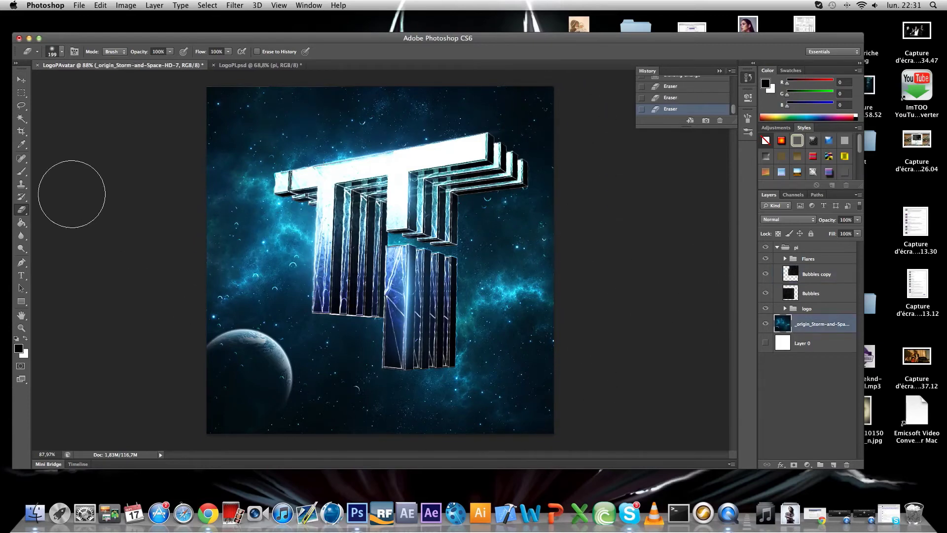
click(20, 81)
key(shift+Up)
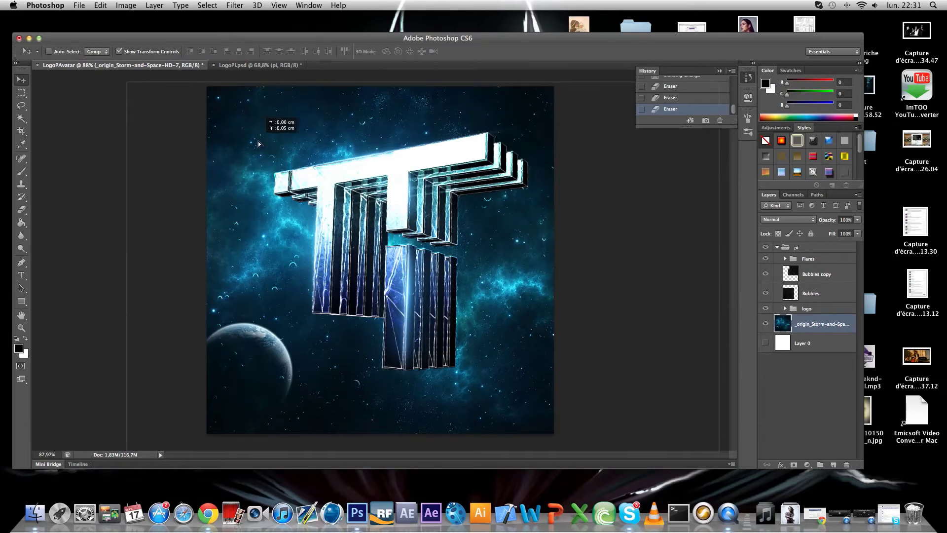
Erase more bubbles on both bubble layers, right of the stem and lower-right
click(825, 283)
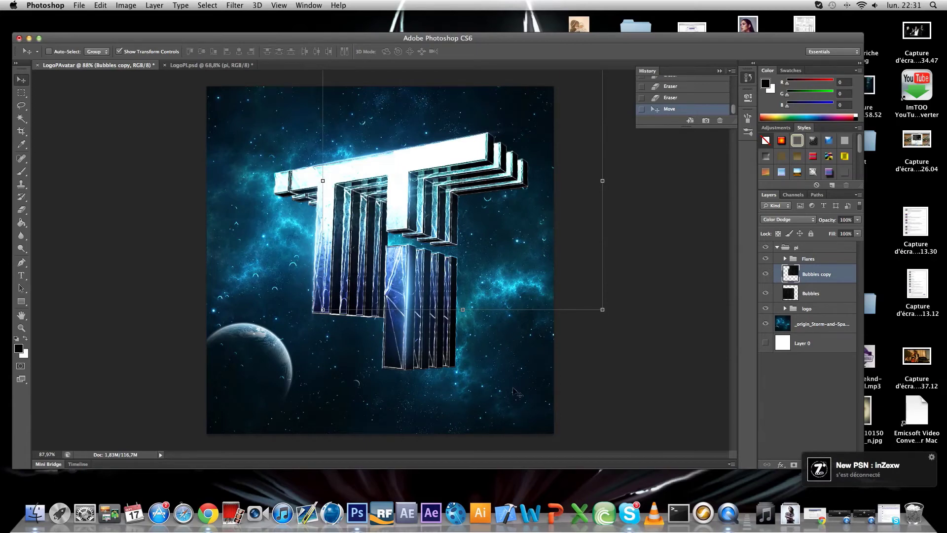
click(805, 296)
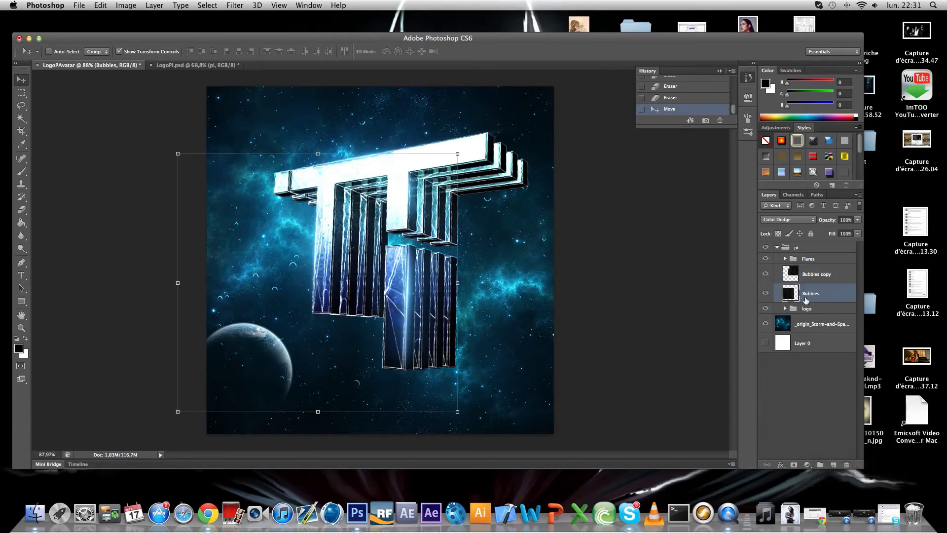
click(22, 211)
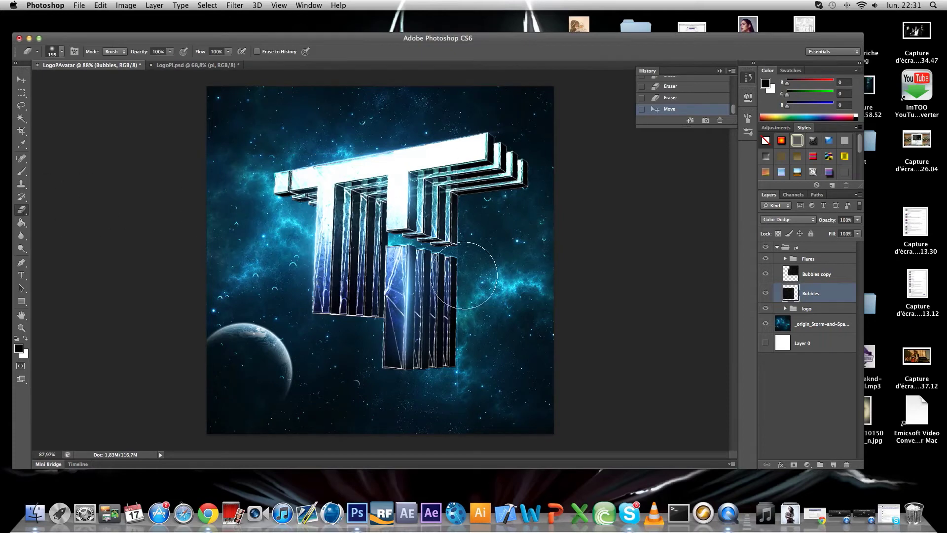
click(800, 278)
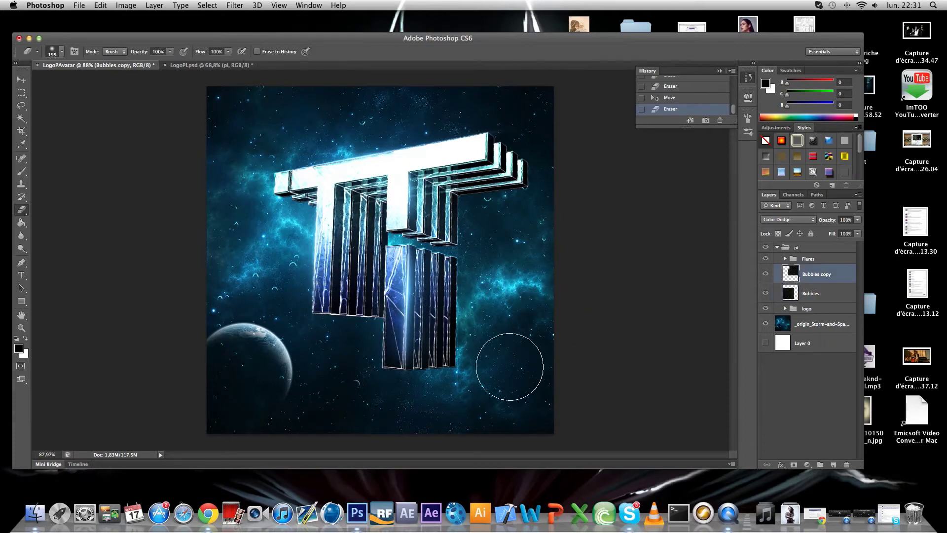
click(312, 188)
click(291, 155)
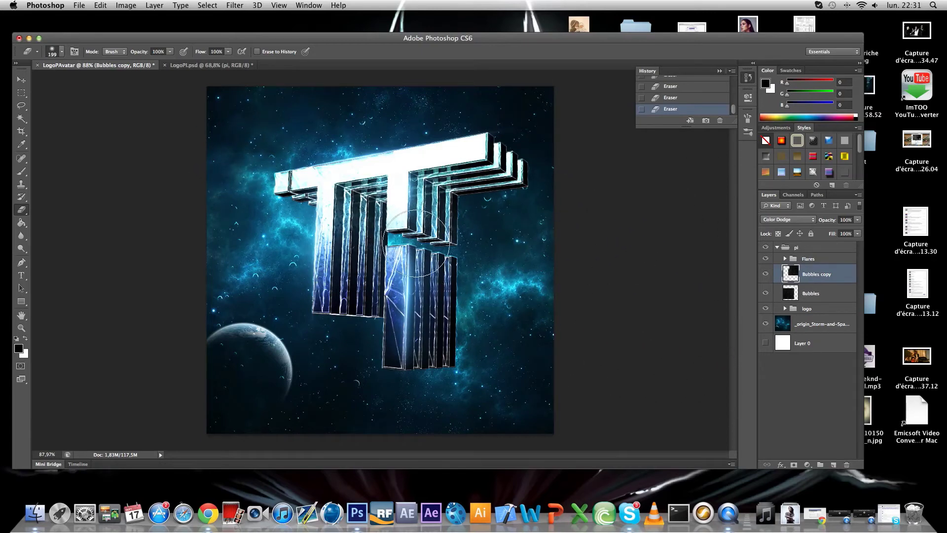
Save as LogoPiAvatar.psd in Design > De A à Z EP.2 – L'avatar, accepting the format options
click(78, 5)
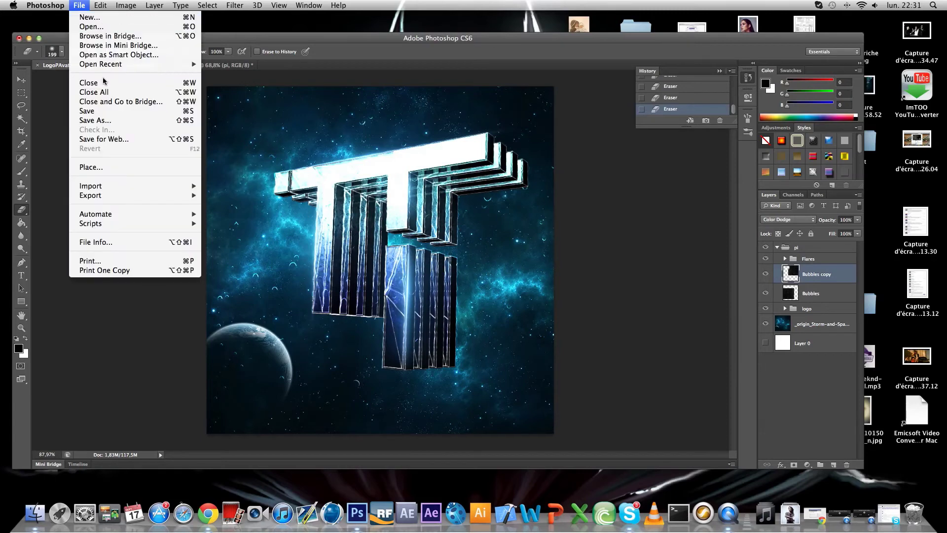
click(114, 121)
click(375, 251)
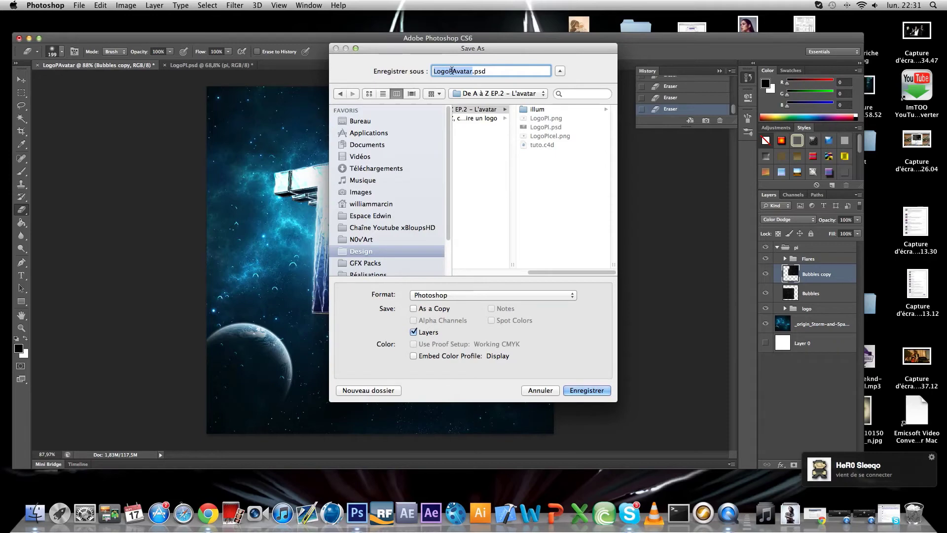
click(451, 71)
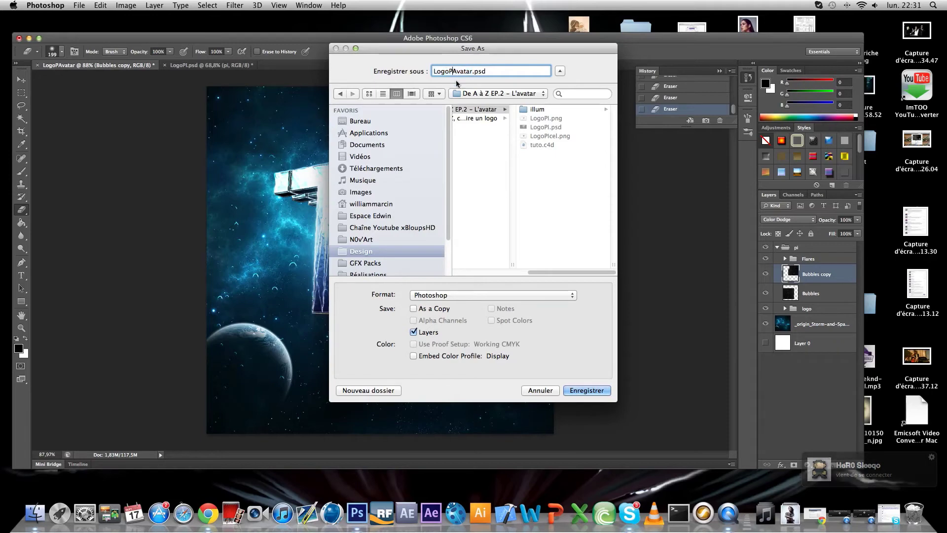
click(599, 390)
click(579, 212)
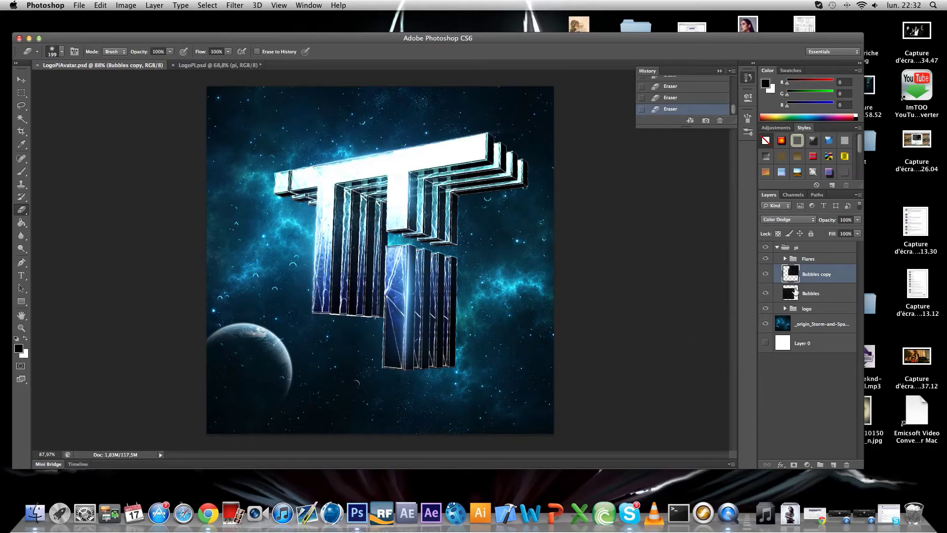
Add a new layer above the pi group and select a thin border strip around the canvas edges
click(784, 259)
click(777, 247)
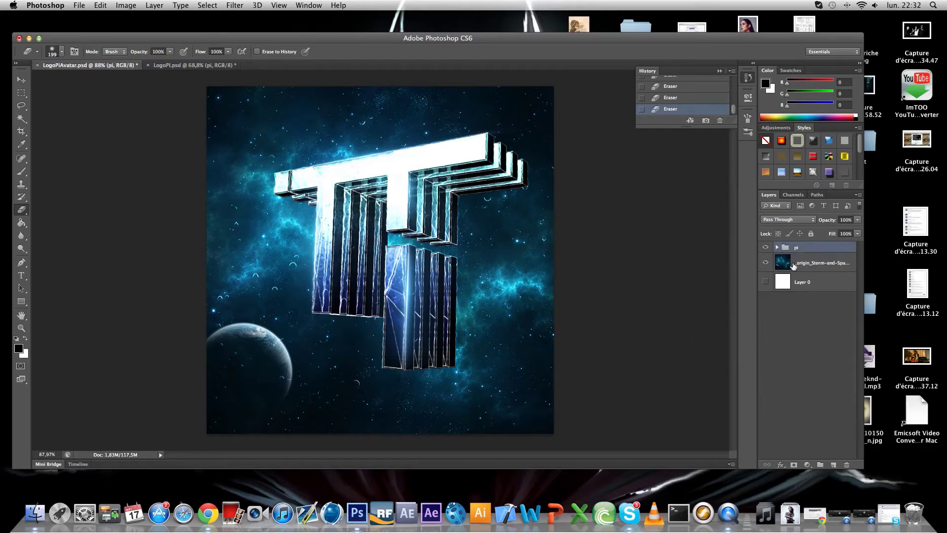
click(833, 464)
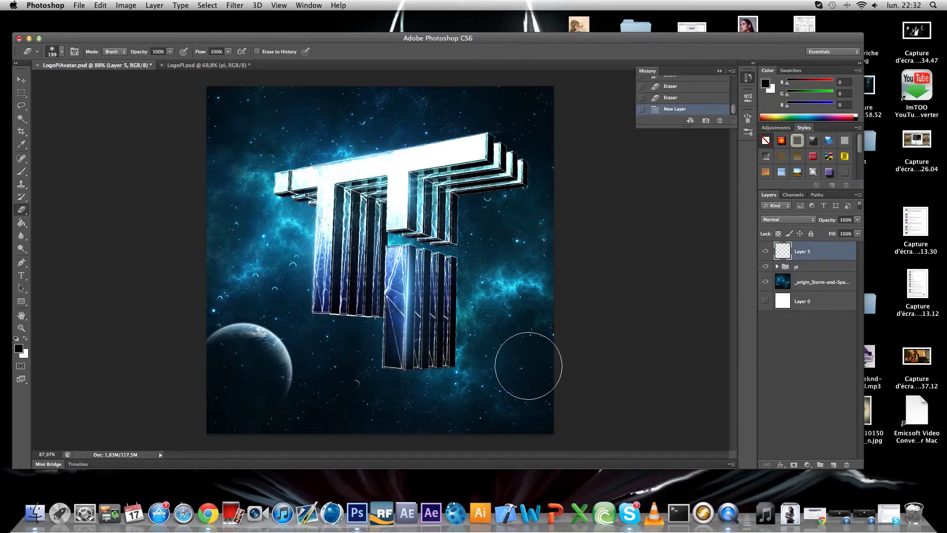
click(21, 93)
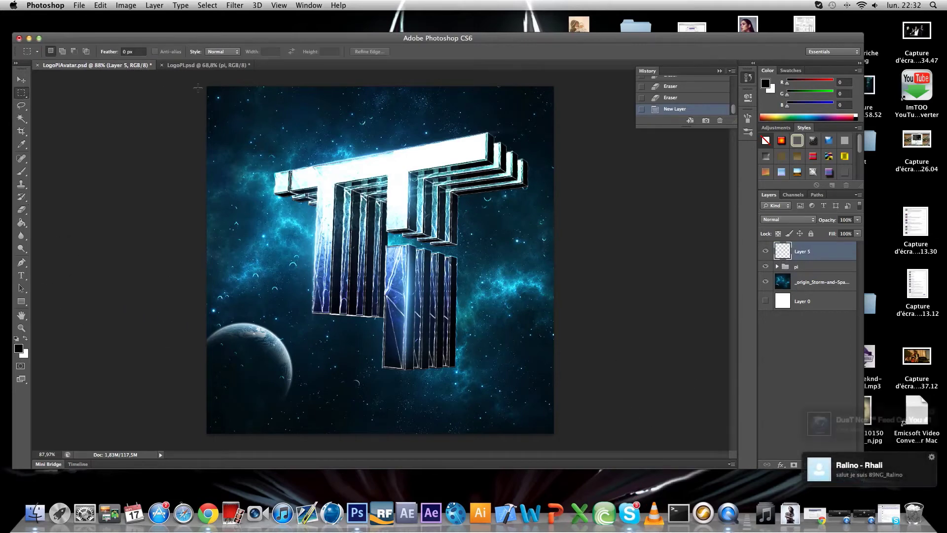
drag(211, 92, 550, 429)
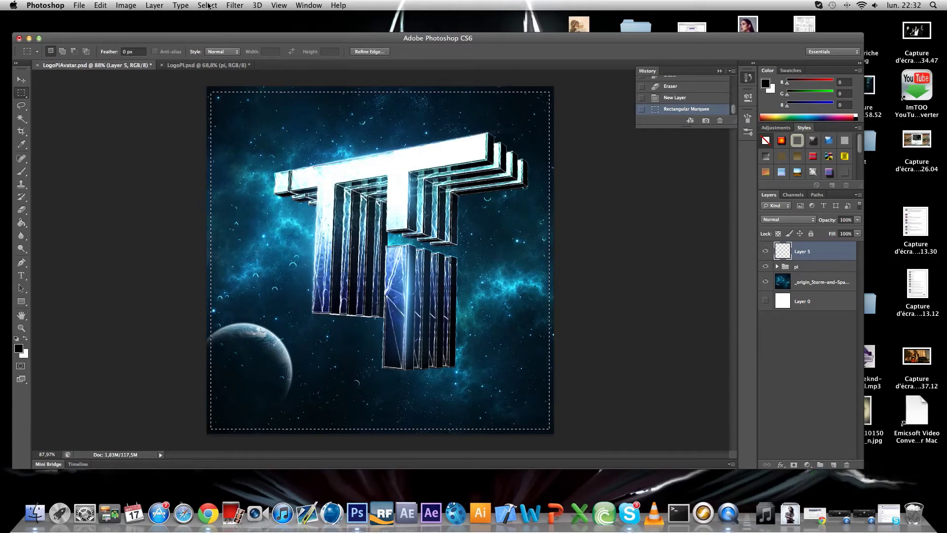
click(207, 6)
click(214, 42)
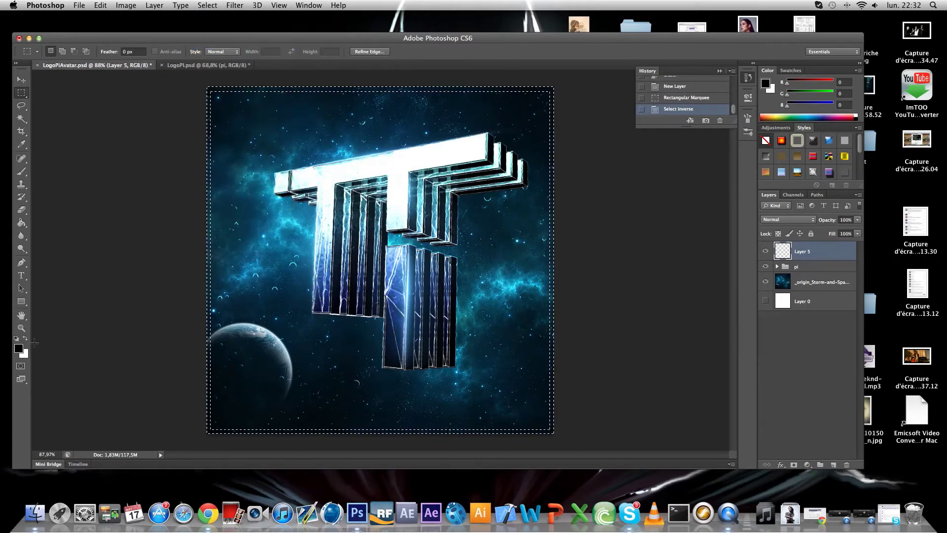
Fill the border strip with mid grey (117) and deselect
click(22, 222)
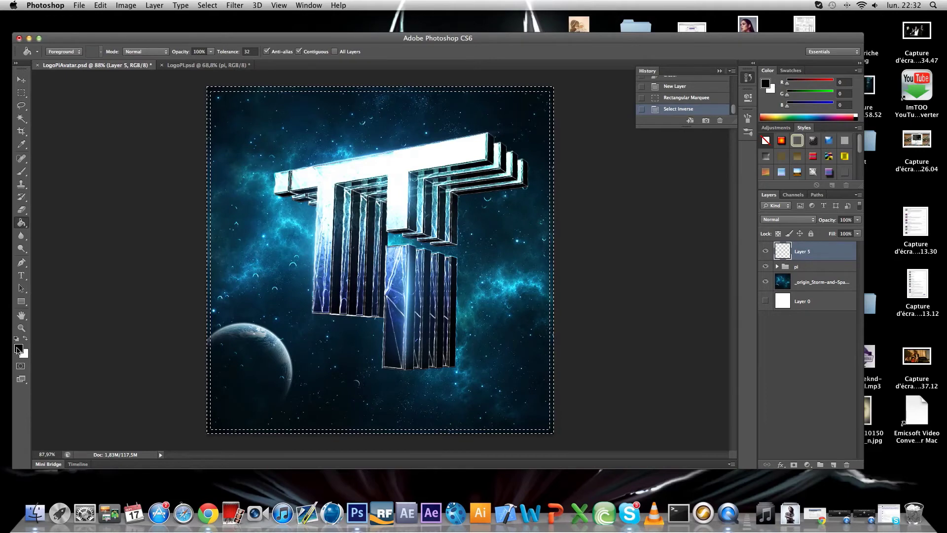
click(18, 348)
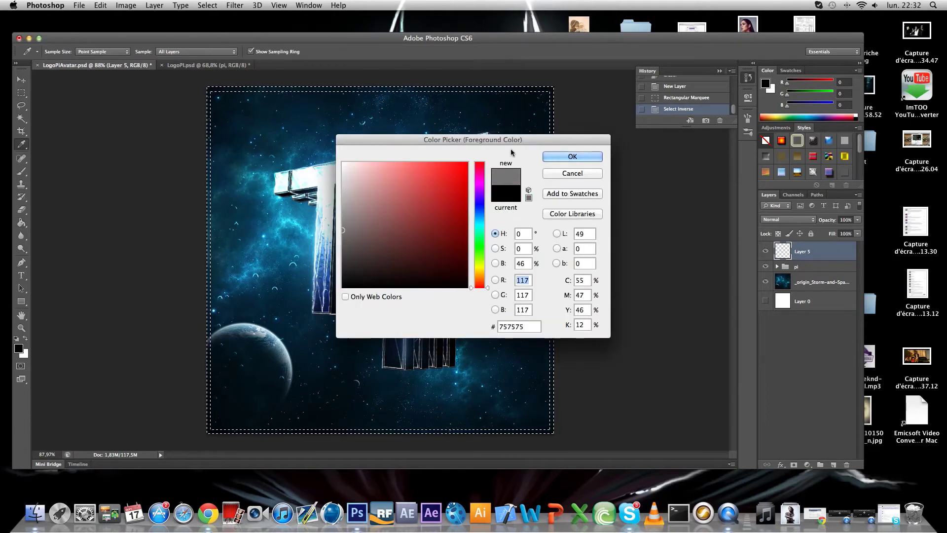
click(572, 156)
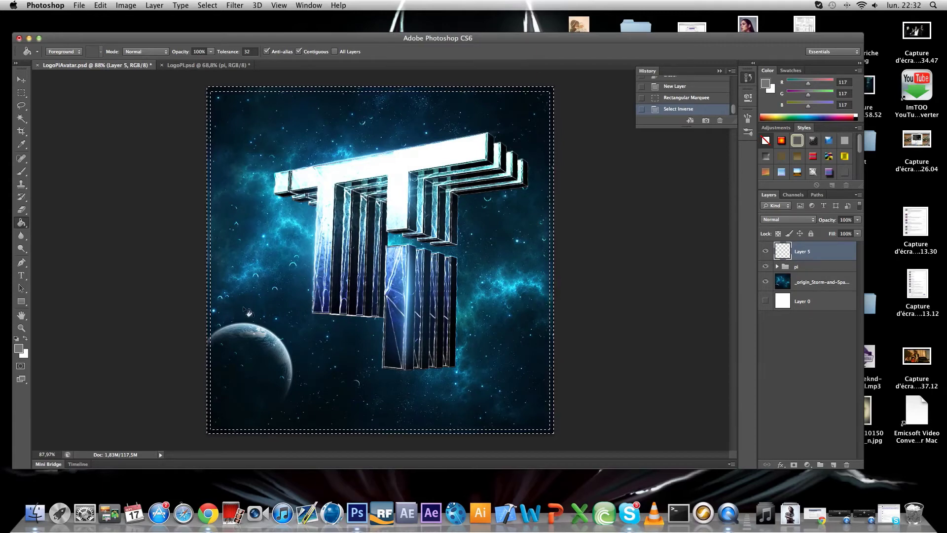
double_click(213, 312)
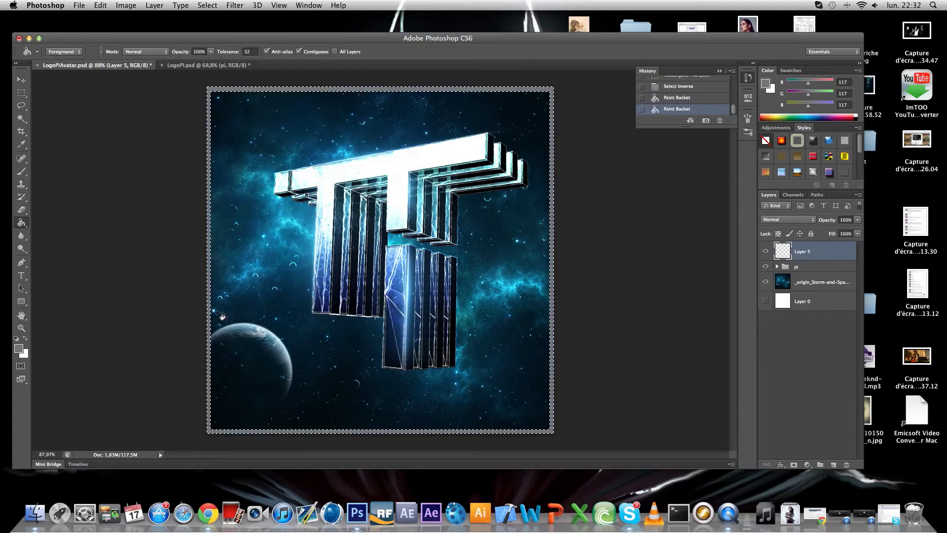
key(super+d)
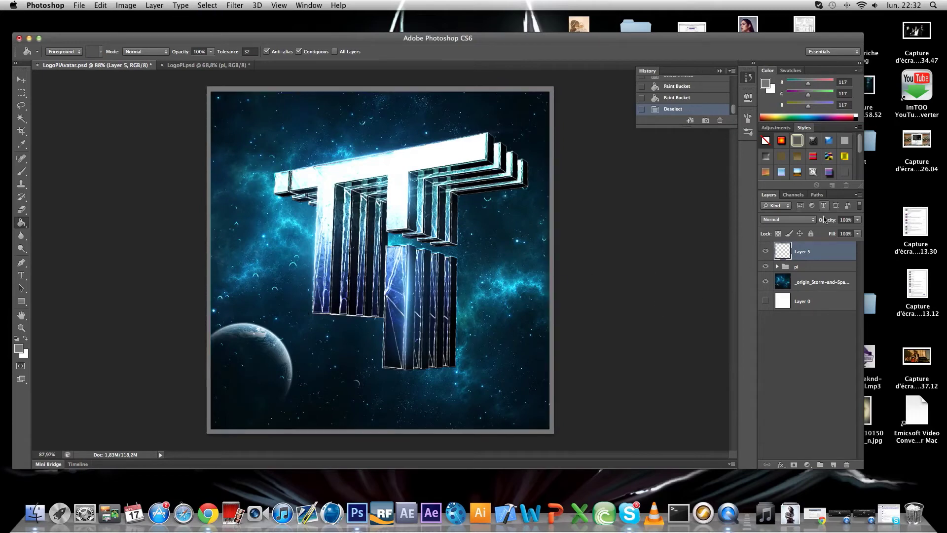
Lower the grey frame layer's Fill and Opacity to 49%
click(858, 234)
drag(833, 243, 822, 243)
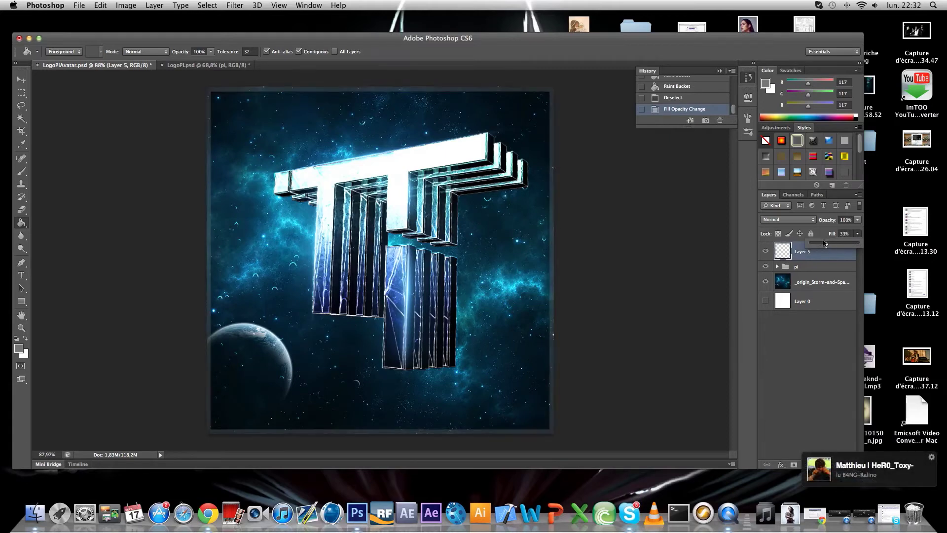
click(846, 232)
drag(834, 231, 837, 232)
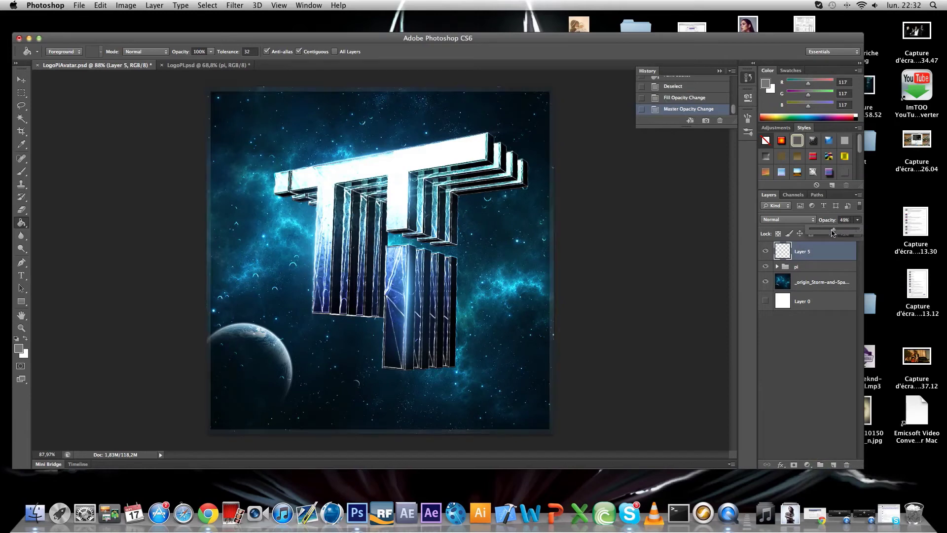
click(810, 269)
click(790, 256)
Nudge the pi group slightly up and left, then select the space background layer
click(793, 268)
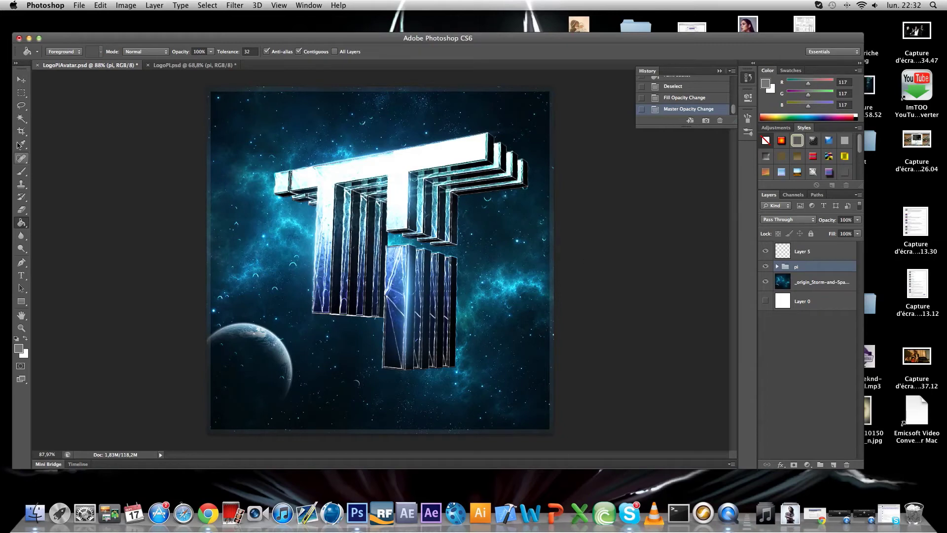
click(23, 81)
mouse_move(398, 191)
mouse_down()
mouse_move(394, 172)
mouse_move(391, 184)
mouse_up()
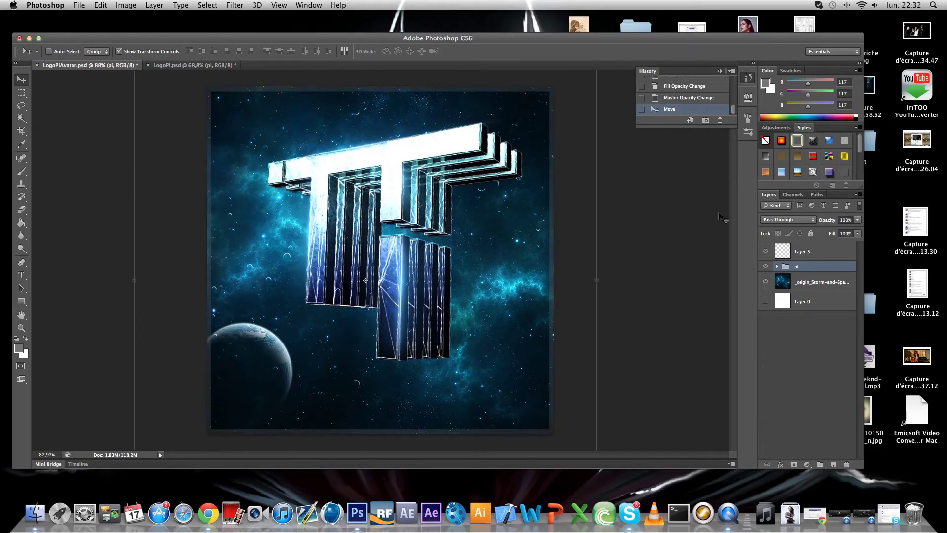
click(814, 281)
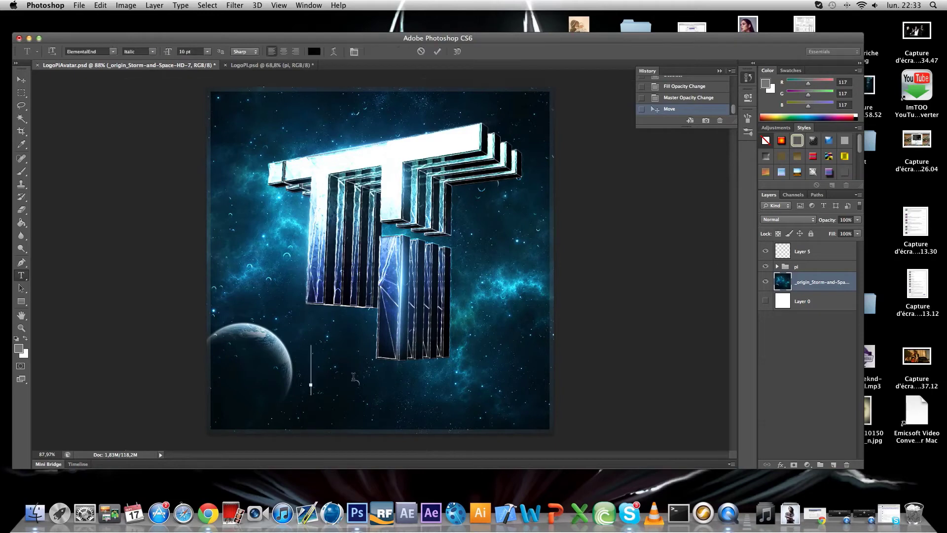
Type 'NOVA' below the logo and commit it
click(356, 382)
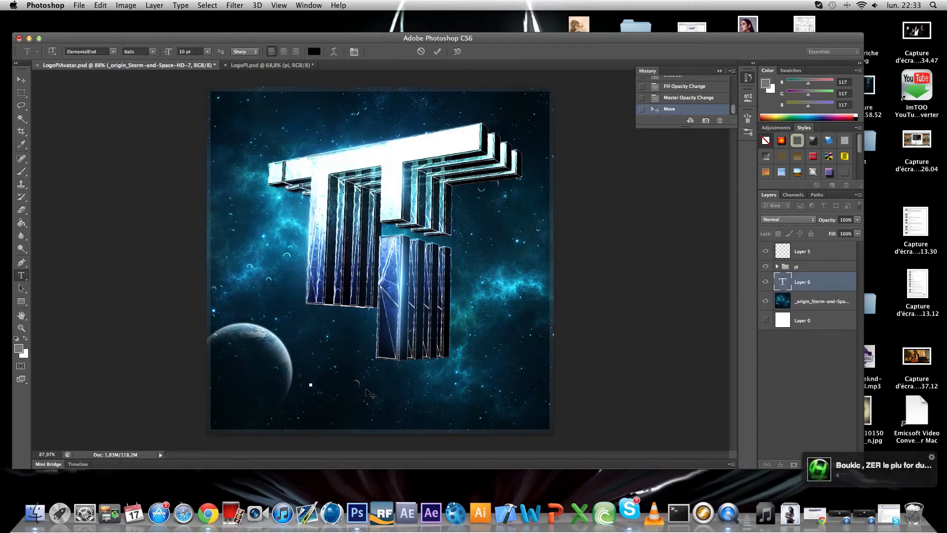
text(NO)
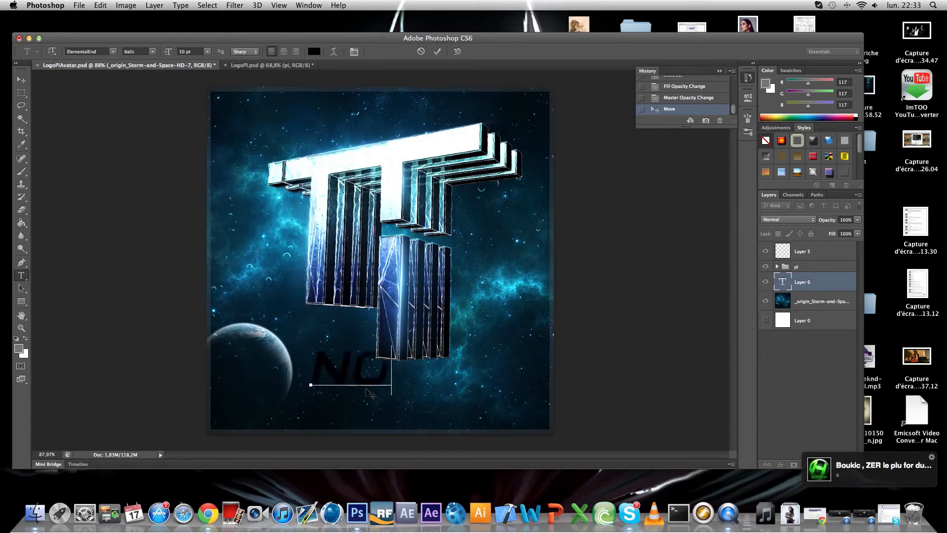
text(VA)
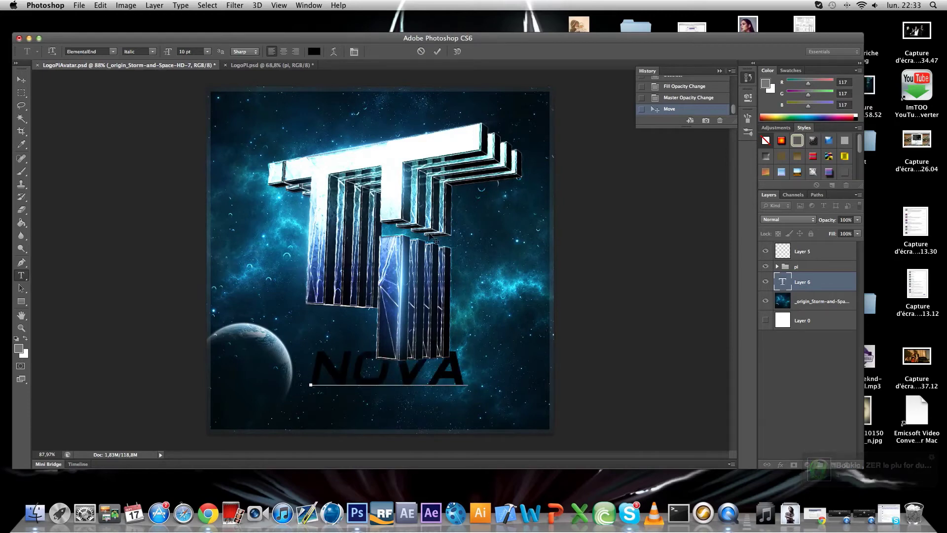
click(21, 79)
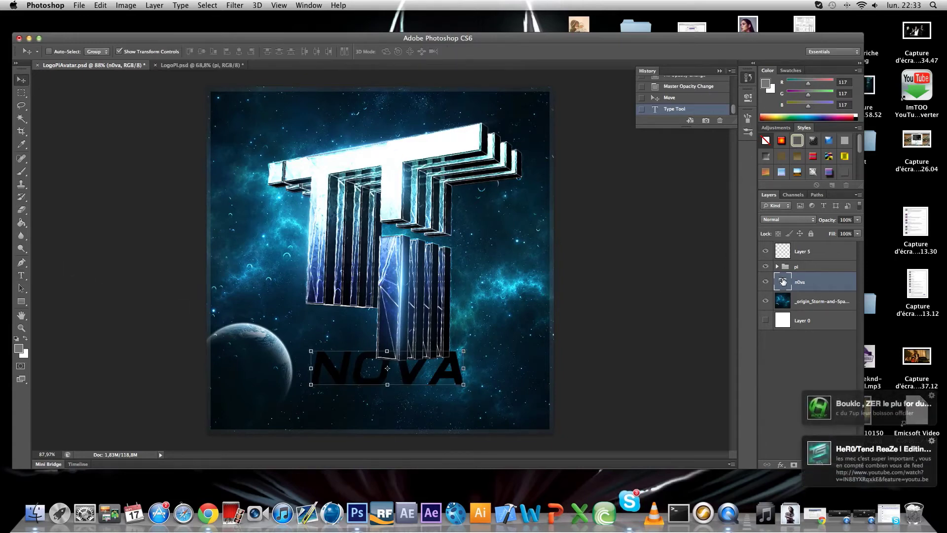
double_click(783, 282)
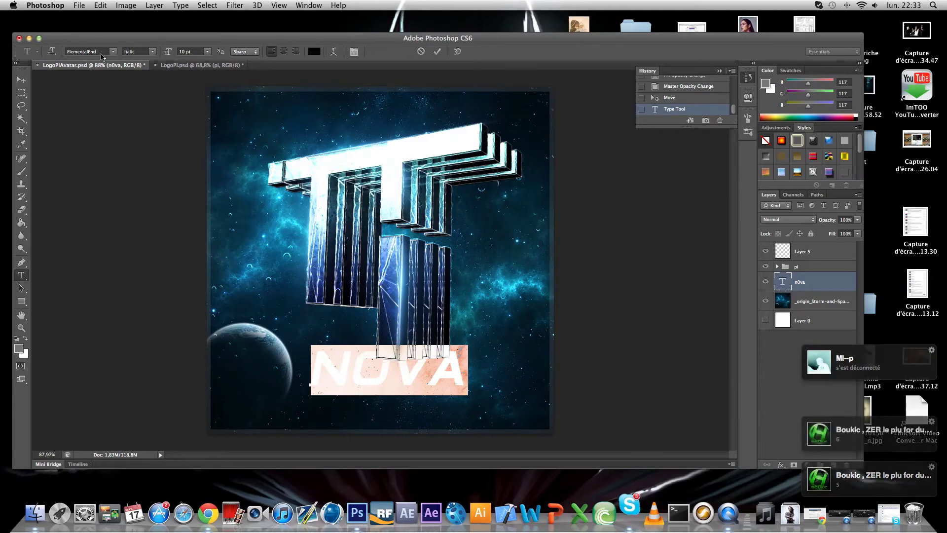
click(21, 80)
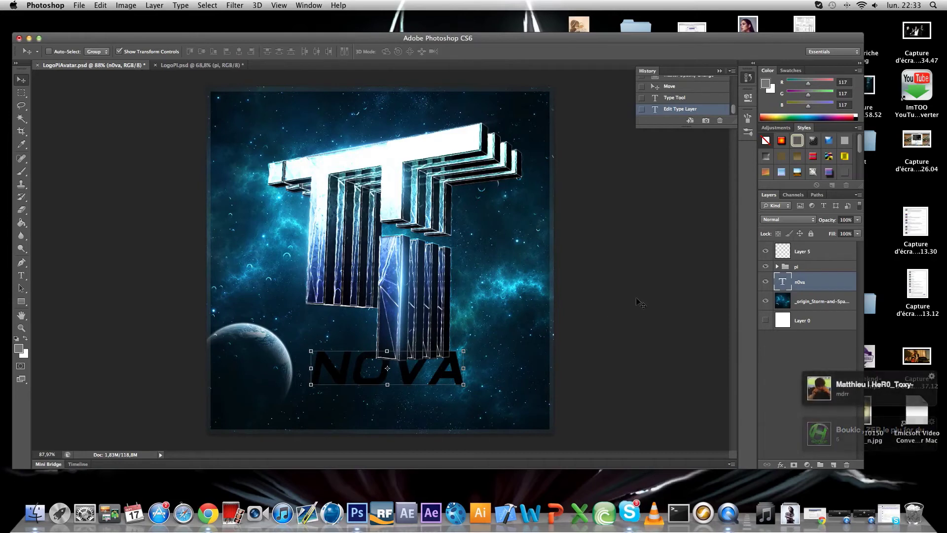
Stack the text layer above the pi group, move it down slightly, and retype it as 'pi'
mouse_move(789, 282)
mouse_down()
mouse_move(796, 260)
mouse_move(793, 273)
mouse_up()
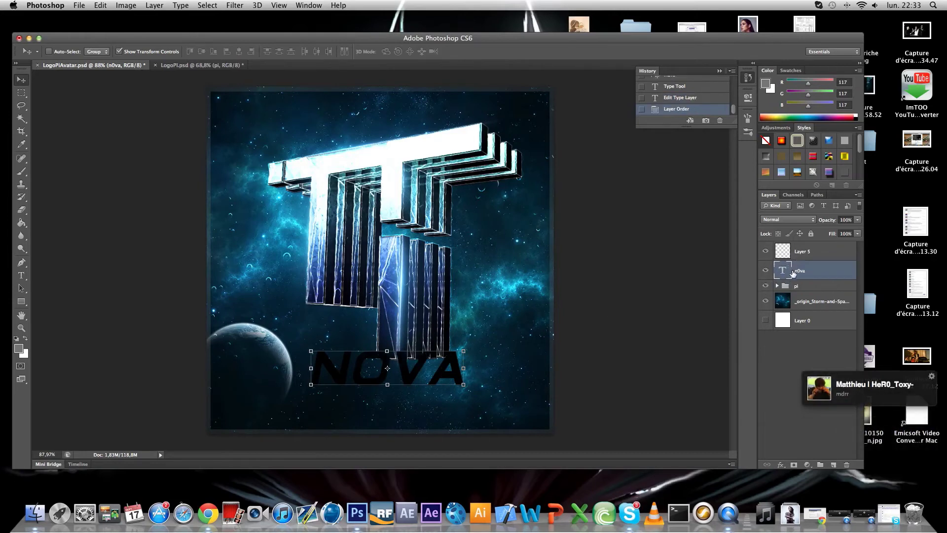
drag(424, 372, 424, 389)
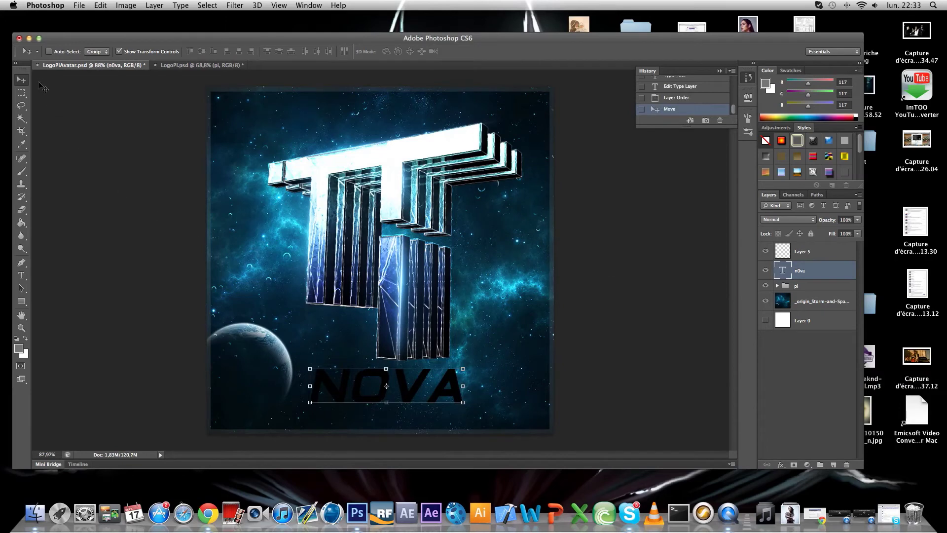
double_click(783, 270)
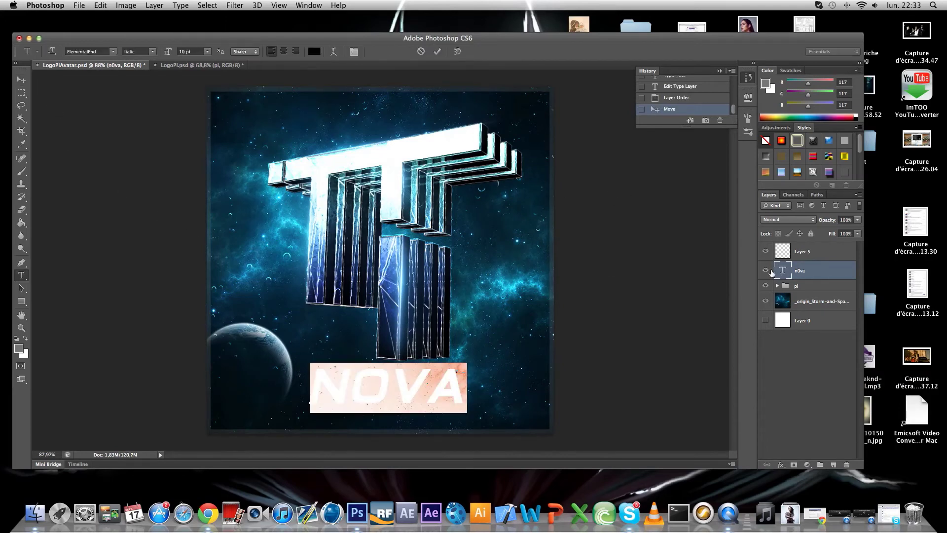
text(pi)
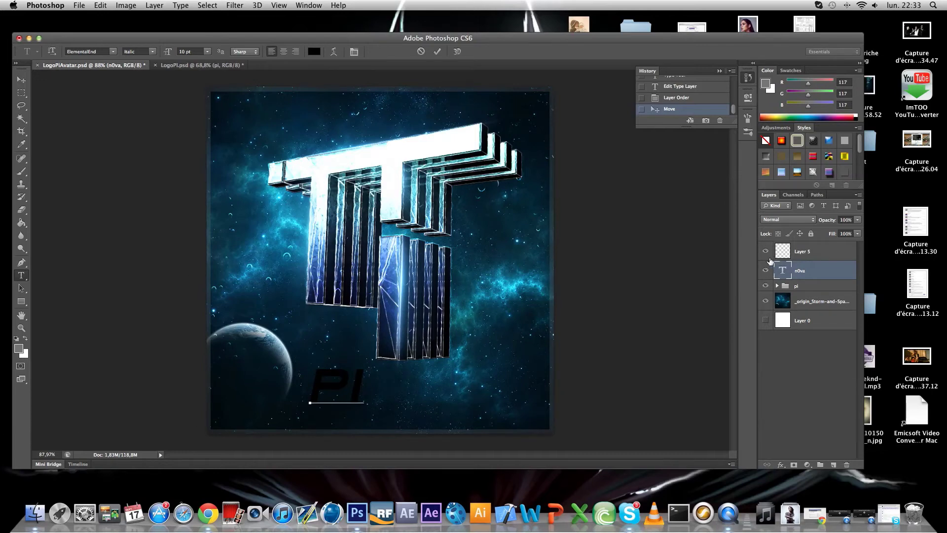
Change the 'pi' text colour to white (ffffff) and commit it
key(super+Return)
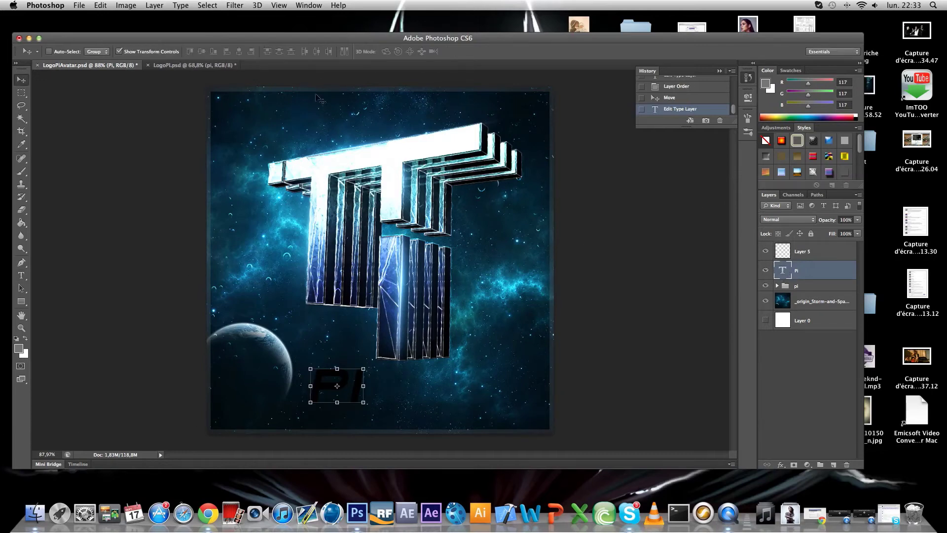
double_click(783, 269)
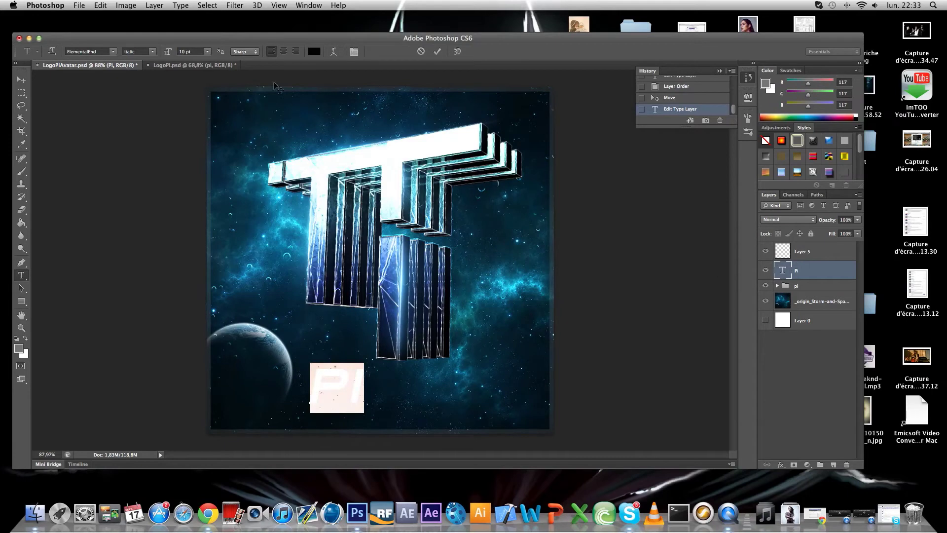
click(314, 51)
click(343, 163)
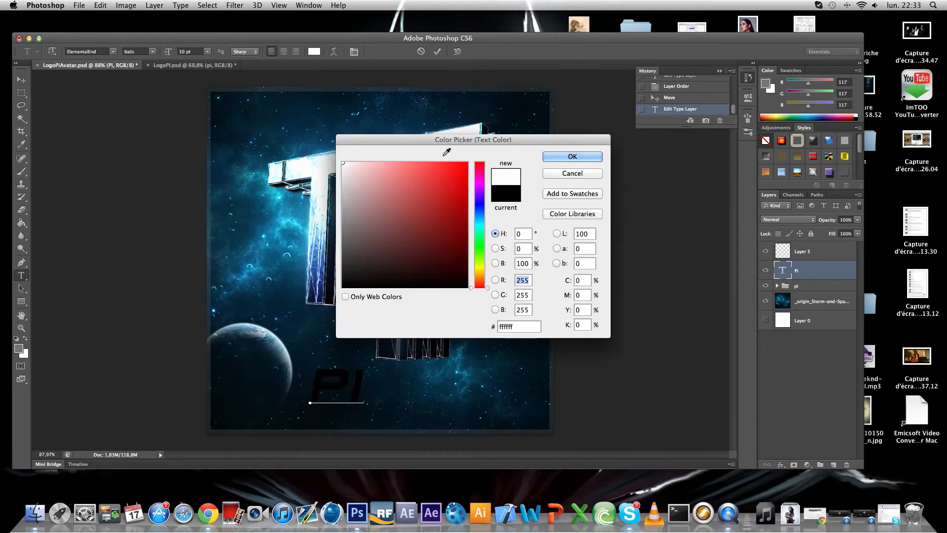
click(573, 157)
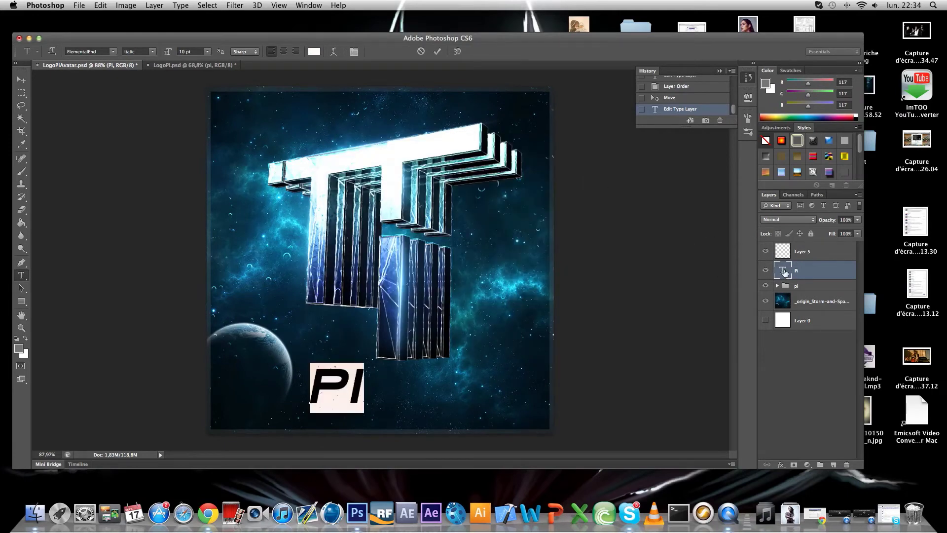
click(784, 272)
key(v)
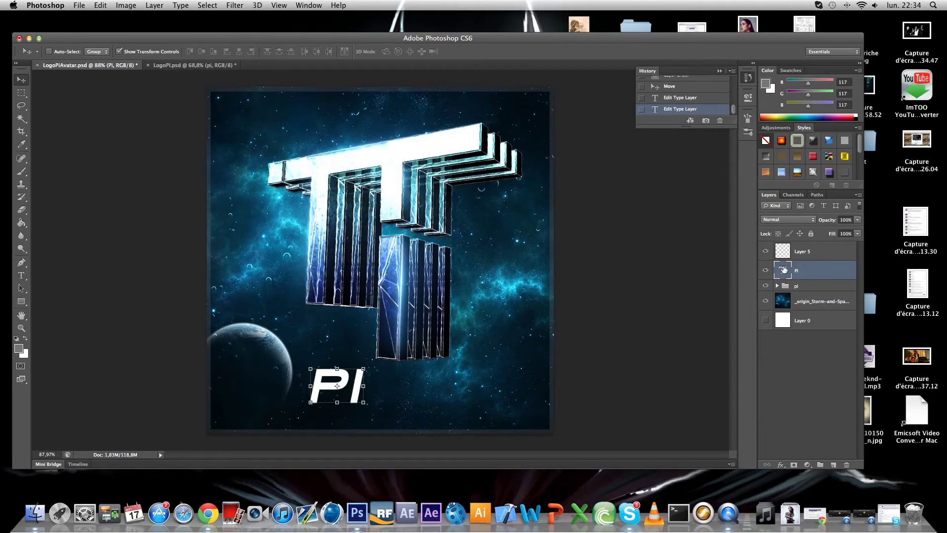
Retype the text as 'CLAN PI' after trying HERO and NOVA, then shift it left under the logo
double_click(781, 270)
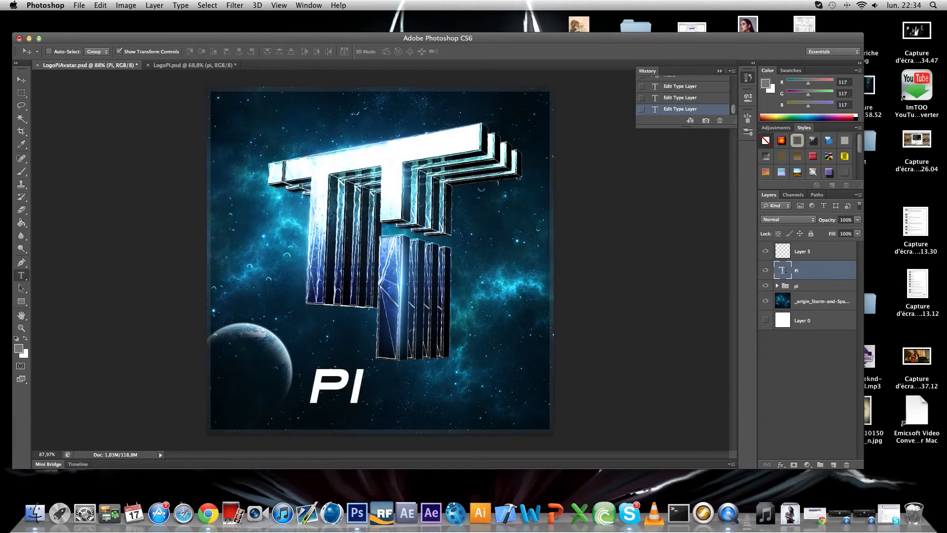
text(HERO)
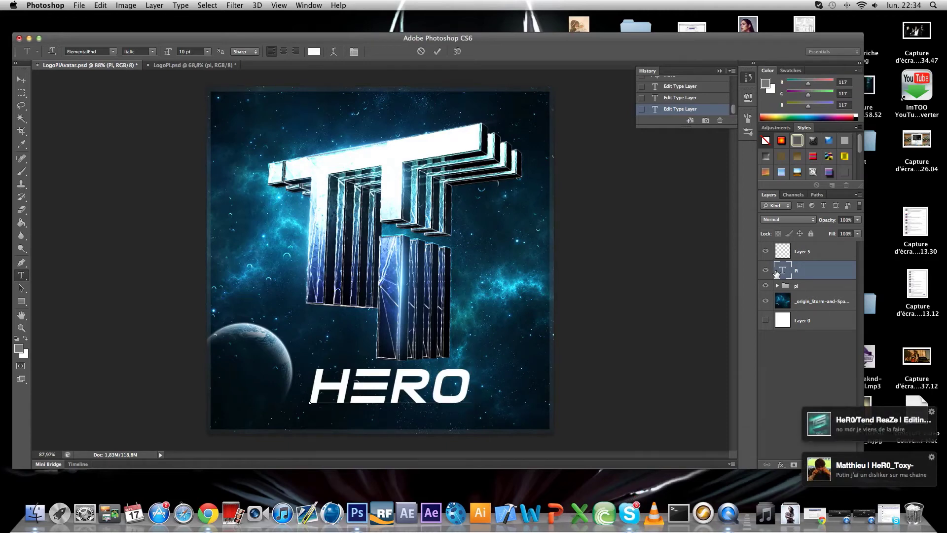
key(BackSpace)
key(BackSpace)
key(BackSpace)
key(BackSpace)
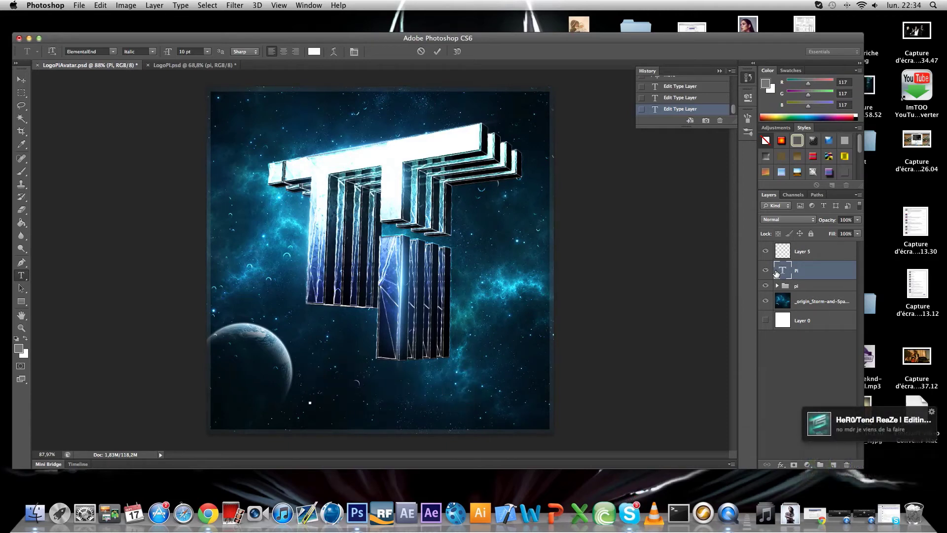
text(NO)
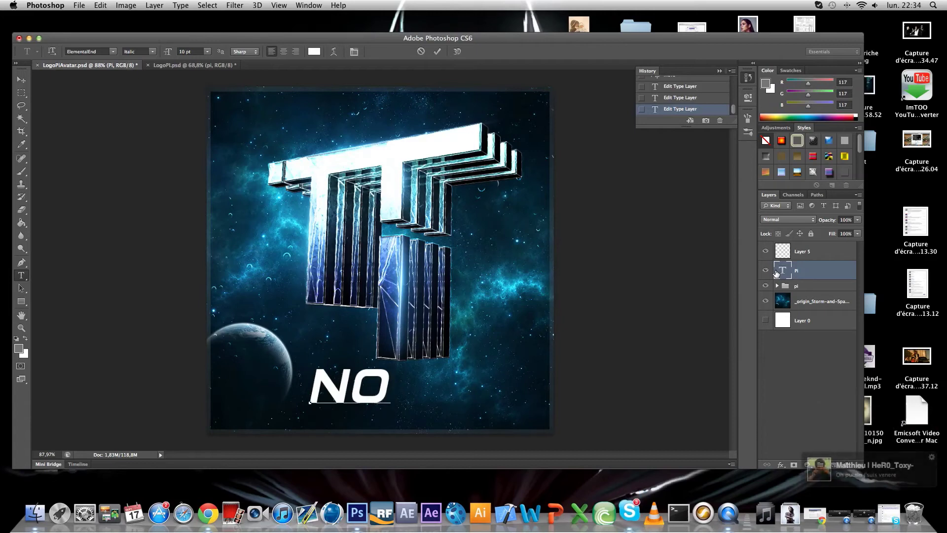
text(VA)
key(BackSpace)
key(BackSpace)
key(BackSpace)
key(BackSpace)
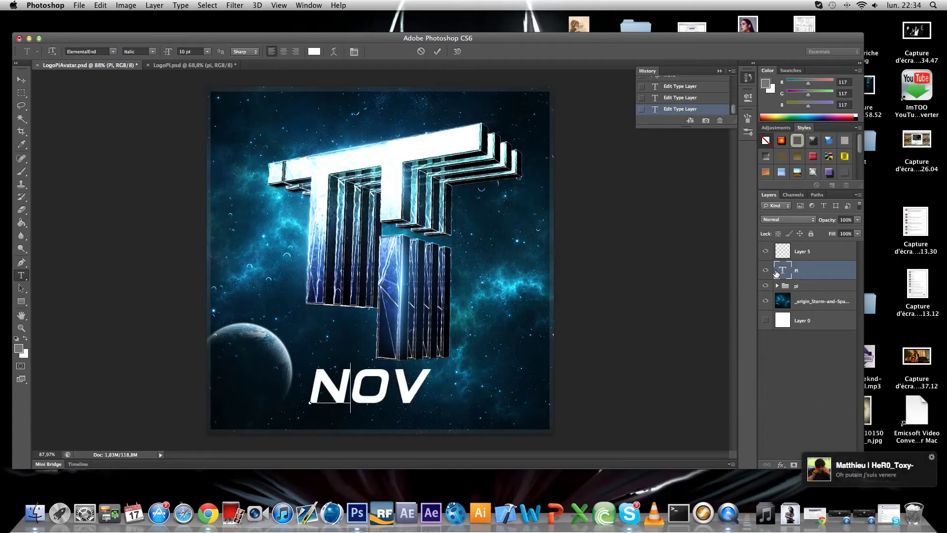
text(CLAN PI)
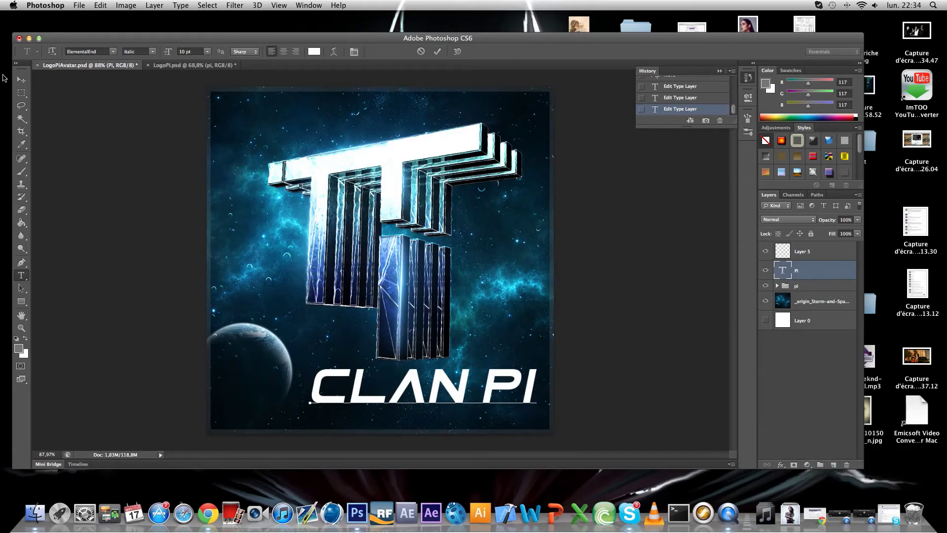
click(21, 79)
drag(471, 394, 422, 396)
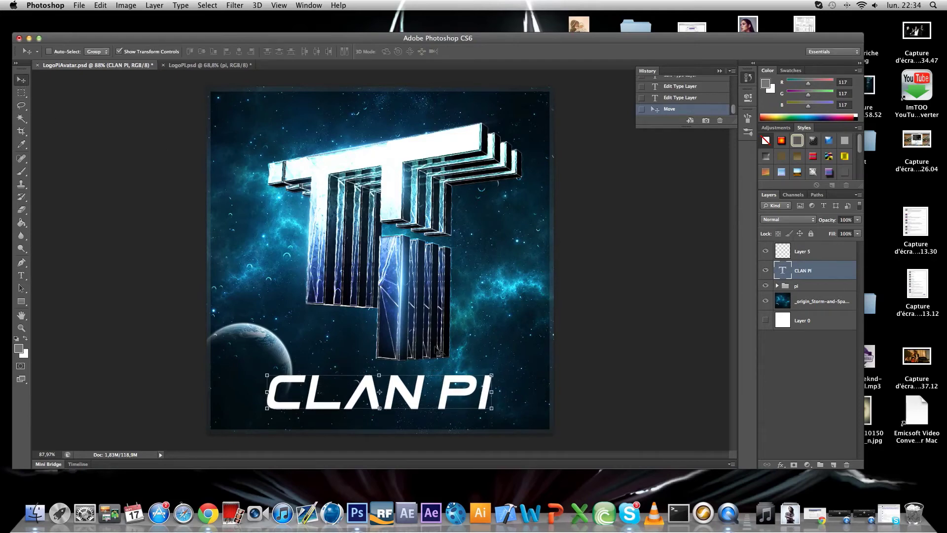
drag(859, 142, 864, 175)
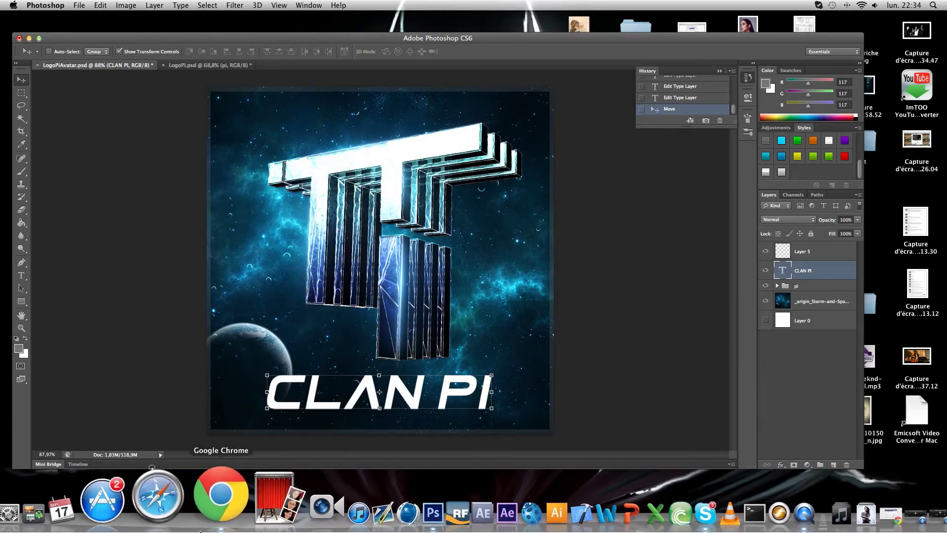
Browse in Finder through GFX Packs > Rated > Rated 10k Pack into Rated 10k Pack 1
click(34, 505)
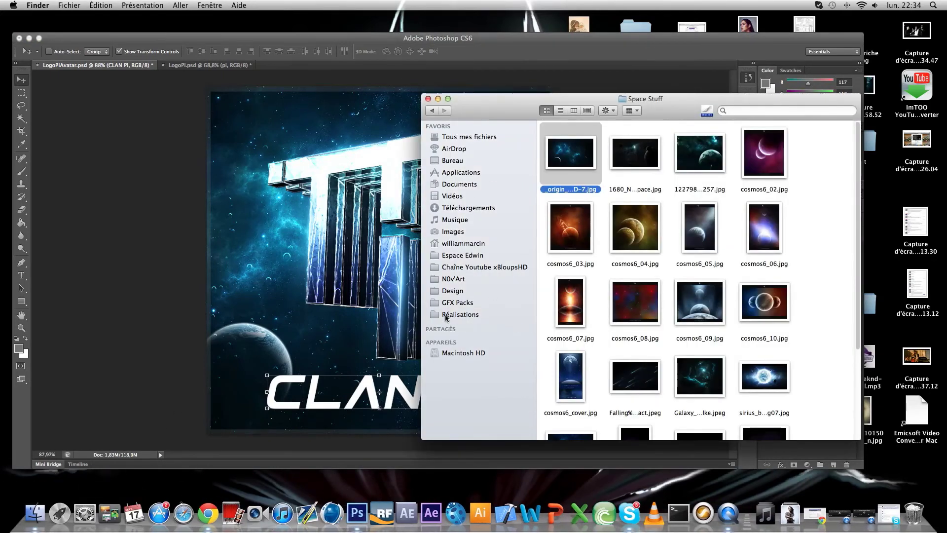
click(485, 301)
click(663, 255)
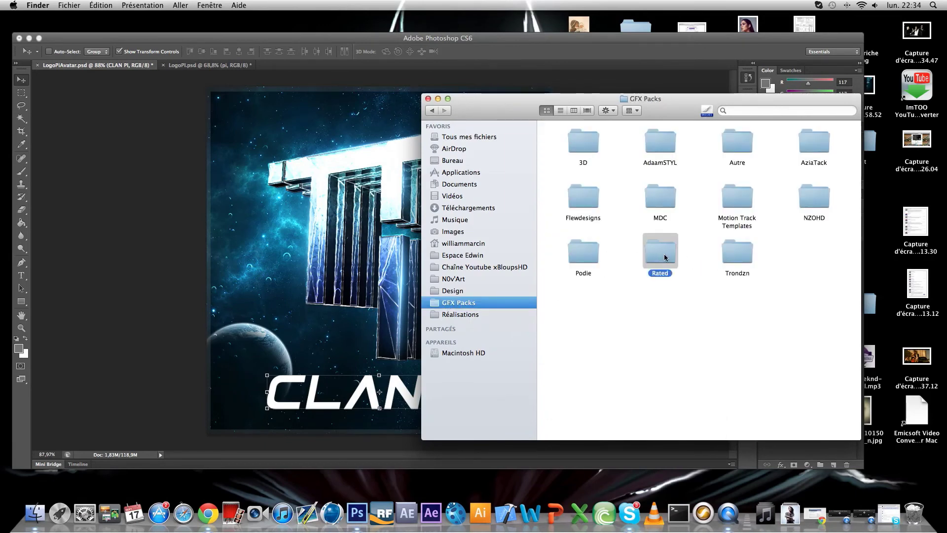
double_click(668, 254)
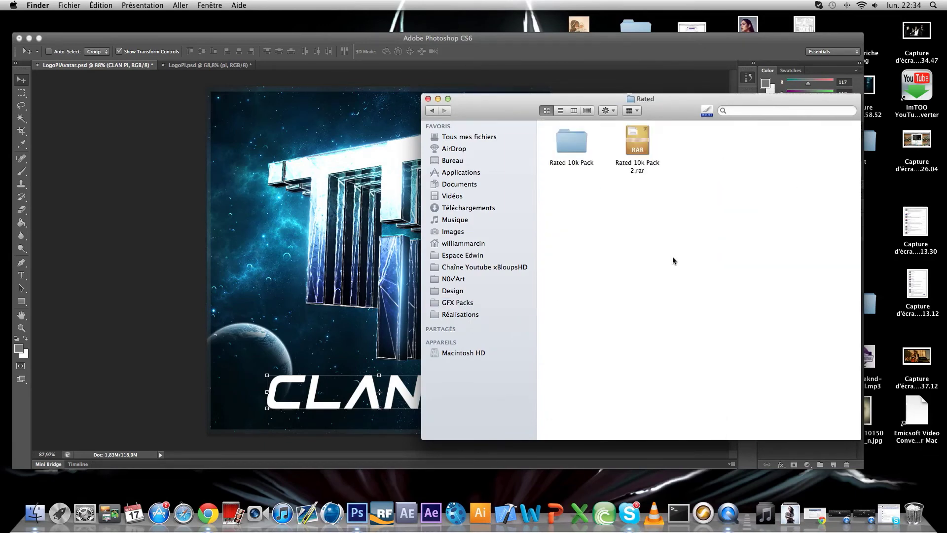
click(572, 142)
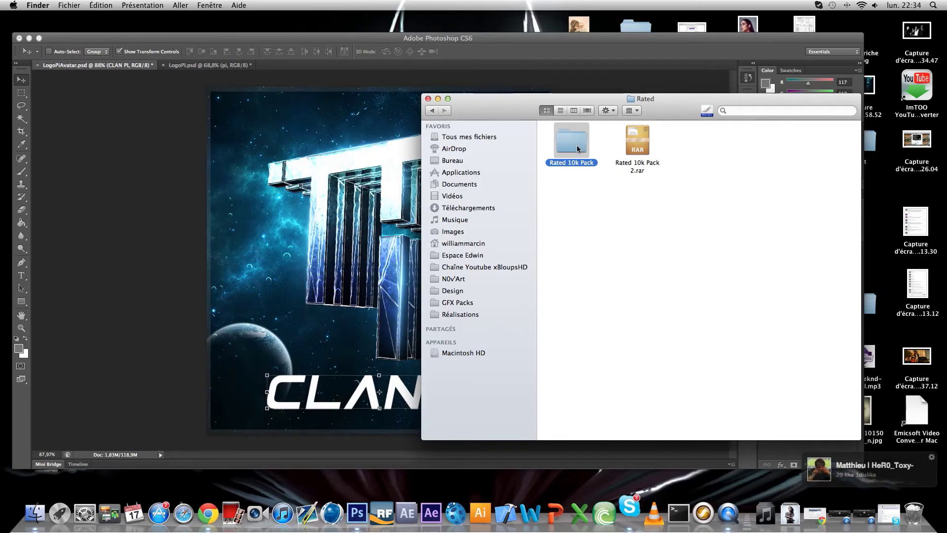
double_click(575, 146)
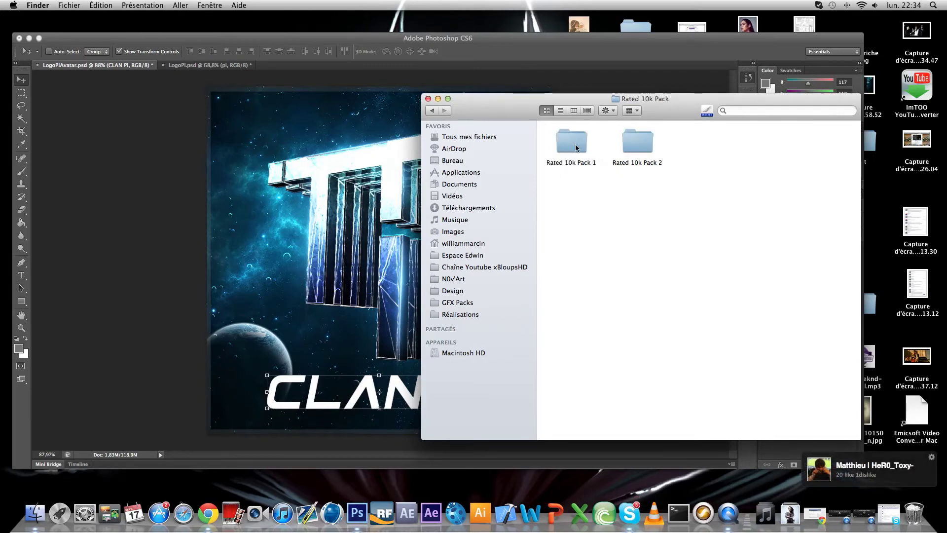
click(575, 144)
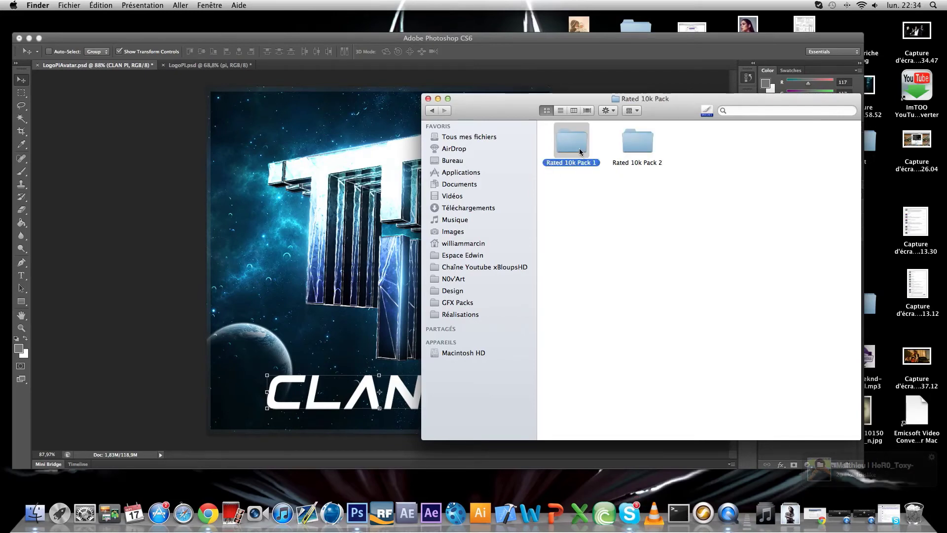
double_click(578, 148)
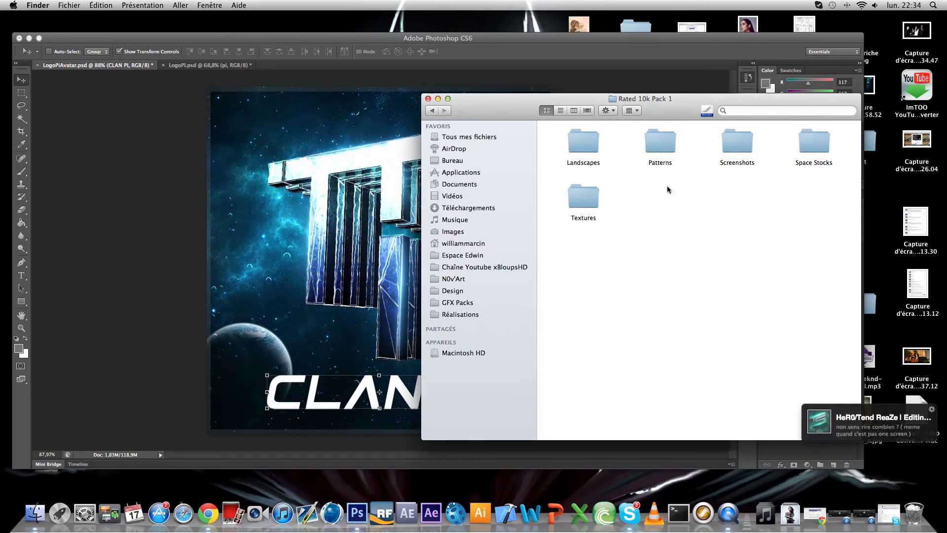
Go into Rated 10k Pack 2 > Exclusive Stuff and drag Layer styles 2.0.psd into Photoshop
click(432, 111)
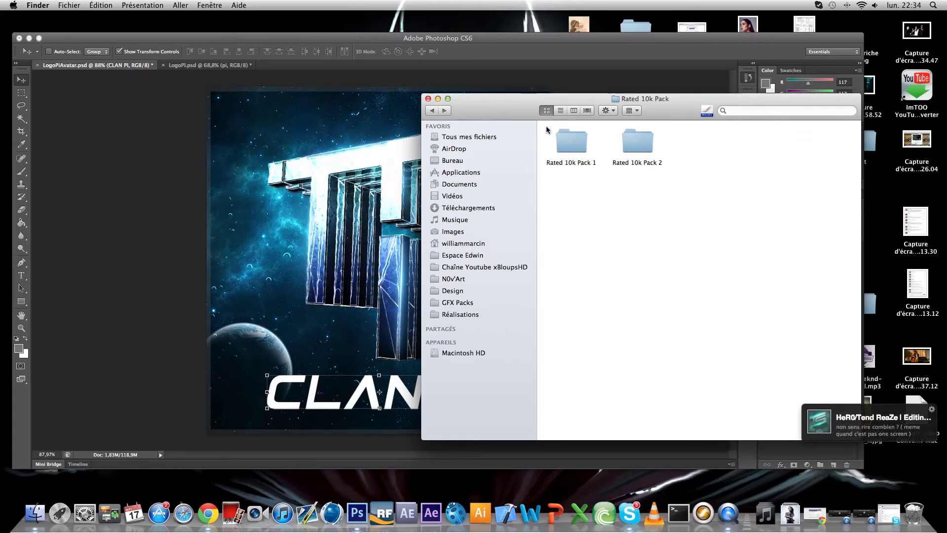
click(634, 141)
double_click(637, 146)
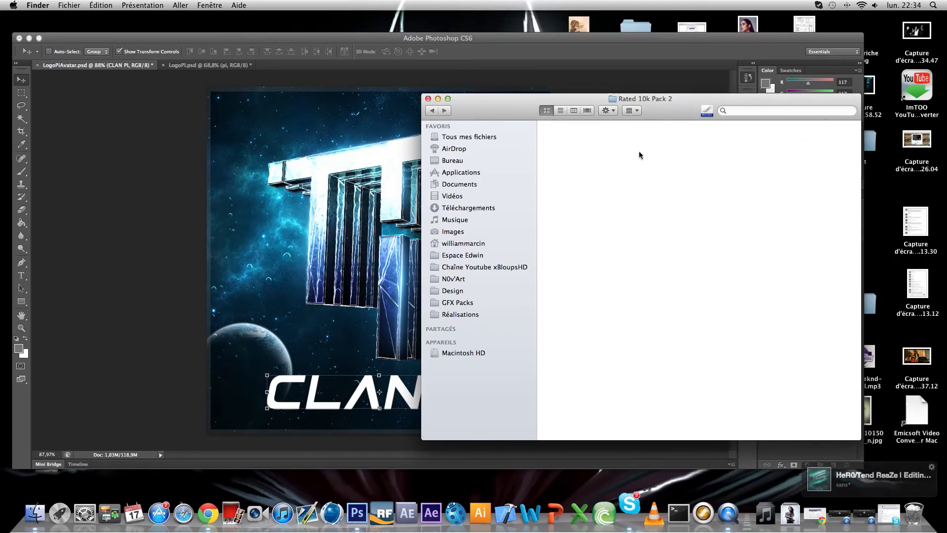
double_click(740, 143)
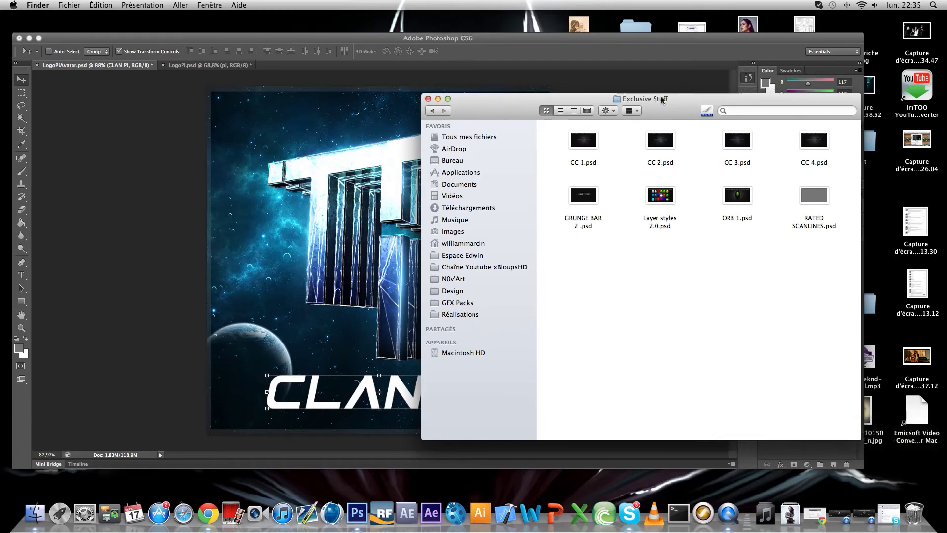
drag(642, 123, 537, 147)
drag(556, 226, 561, 227)
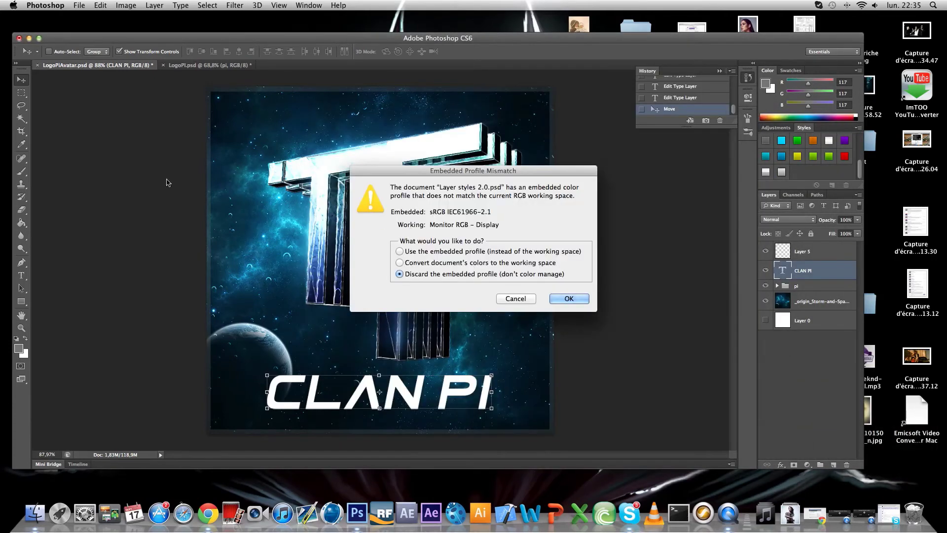
Open Layer styles 2.0.psd and copy the Sky Blue layer's layer style
click(568, 298)
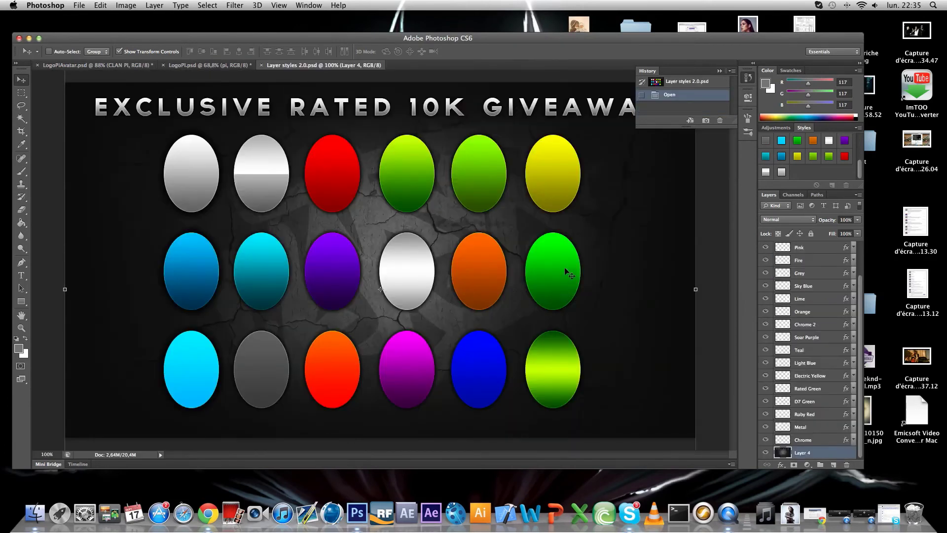
click(803, 286)
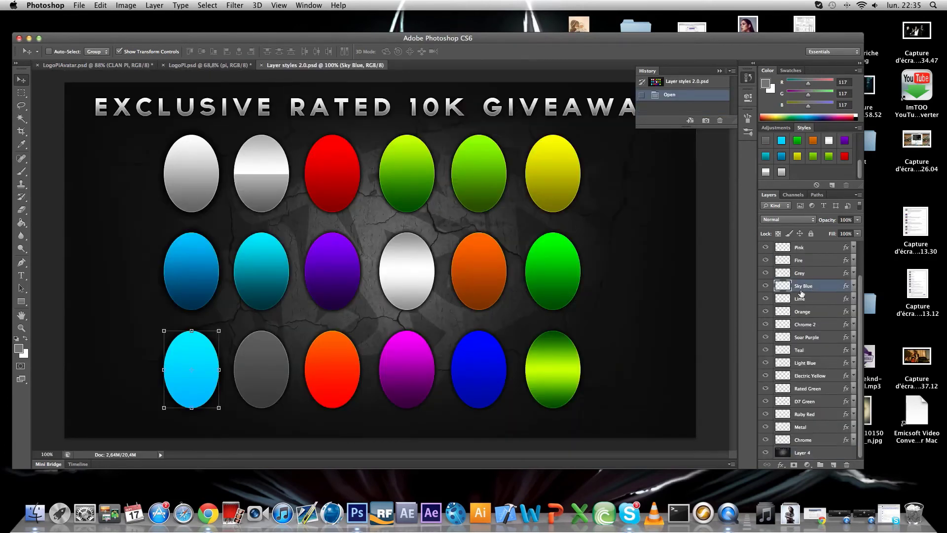
click(854, 286)
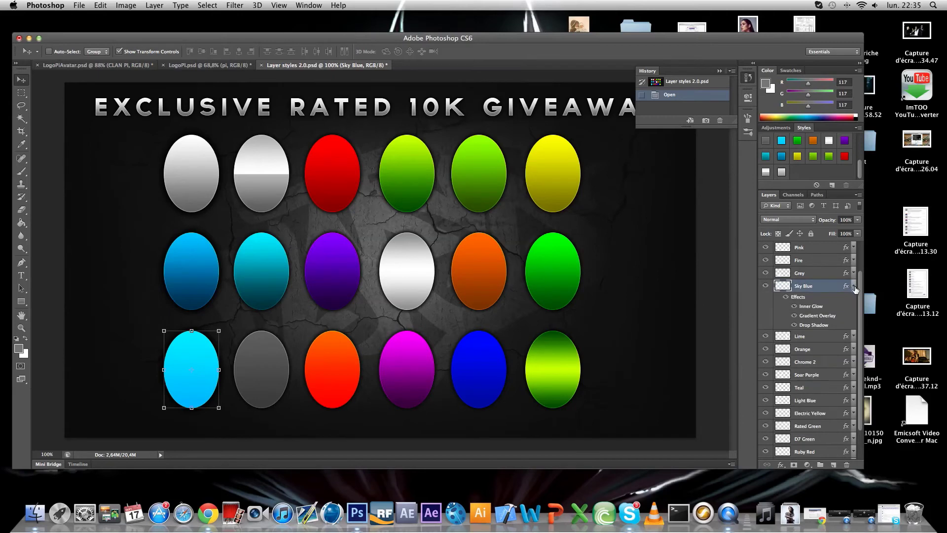
right_click(815, 286)
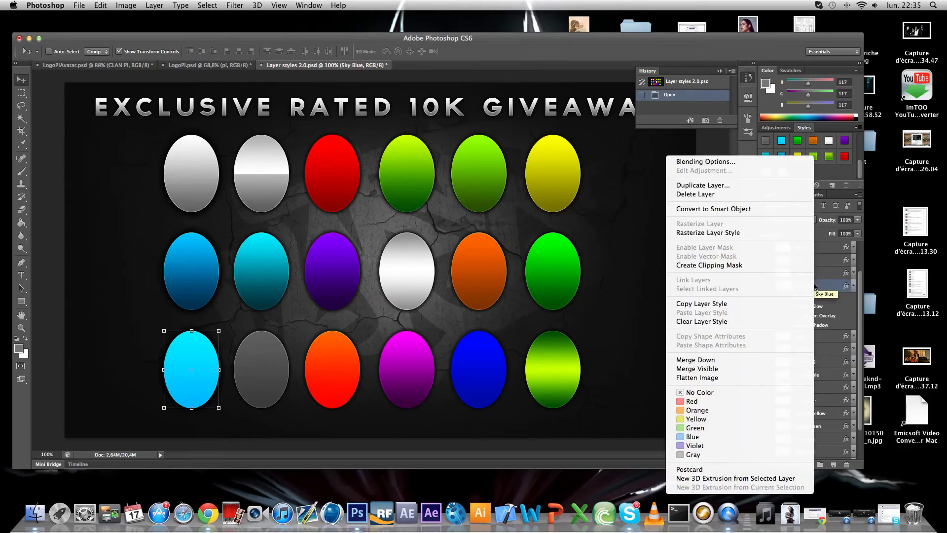
click(701, 303)
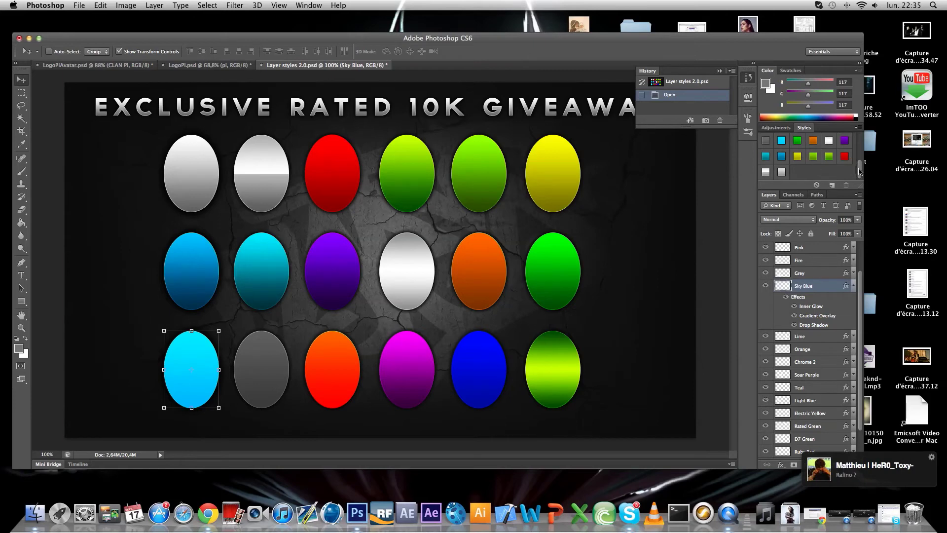
Close Layer styles 2.0.psd without saving
scroll(849, 166, up, 1)
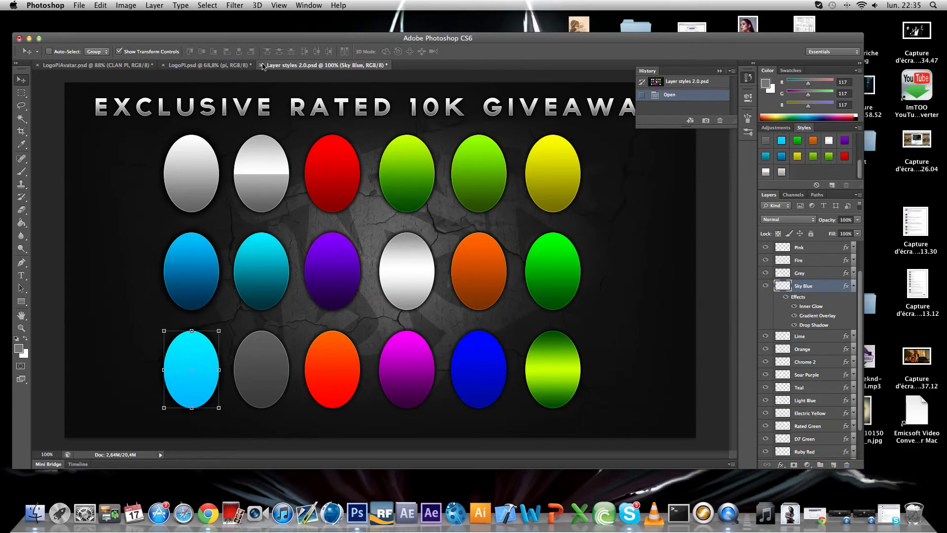
key(super+w)
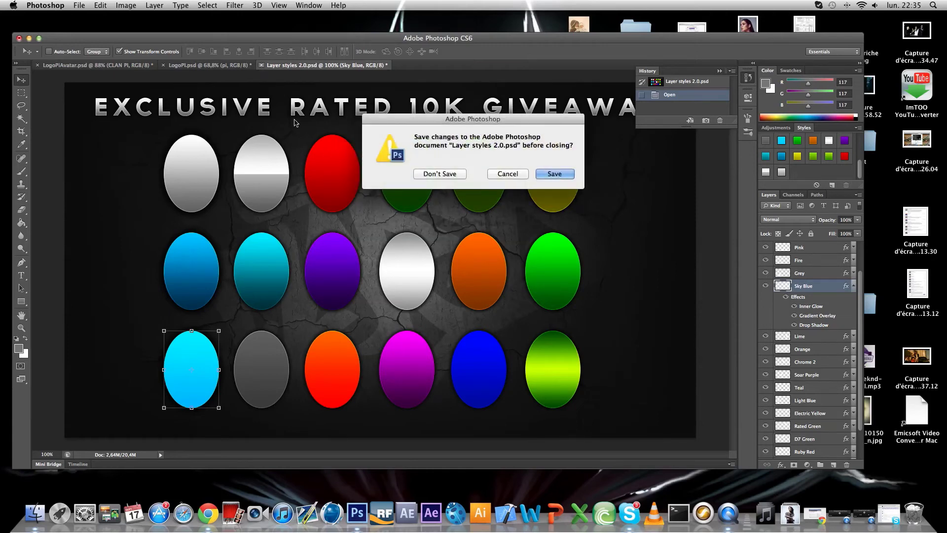
click(439, 174)
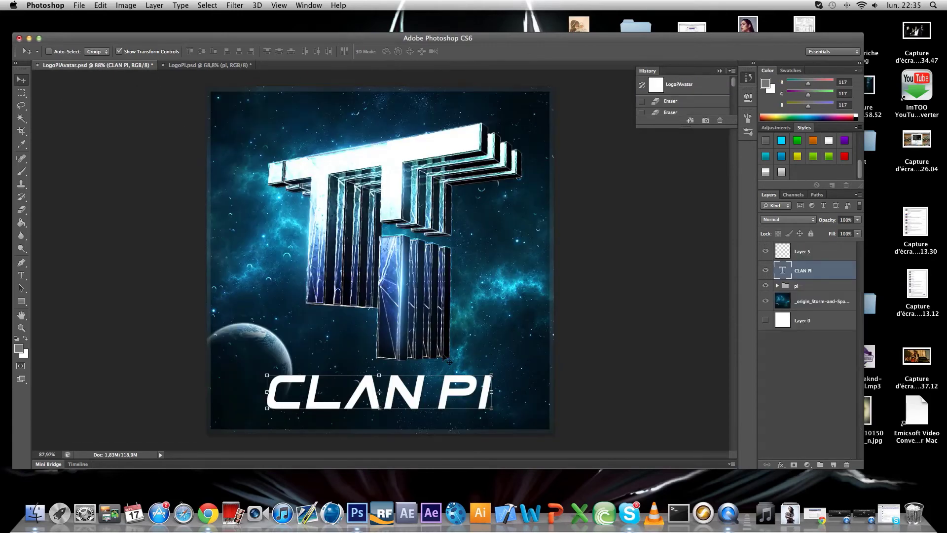
Compare cyan, teal and blue preset styles on CLAN PI, settling on the darker blue
click(782, 157)
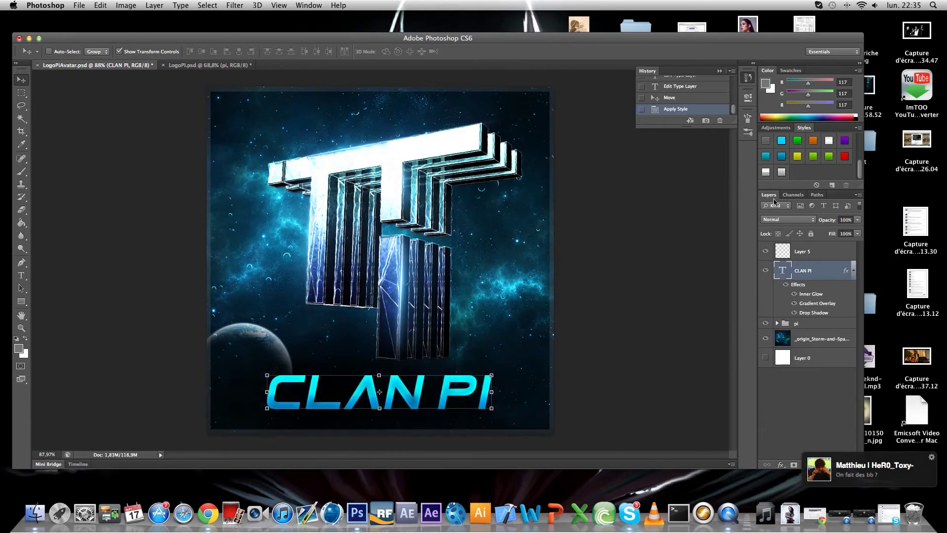
click(21, 327)
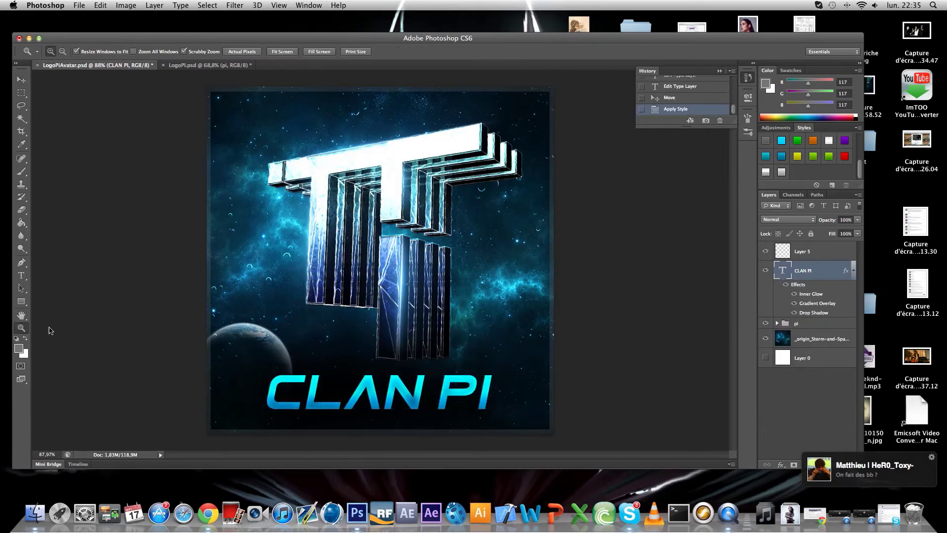
mouse_move(390, 274)
mouse_down()
mouse_move(355, 274)
mouse_move(374, 275)
mouse_up()
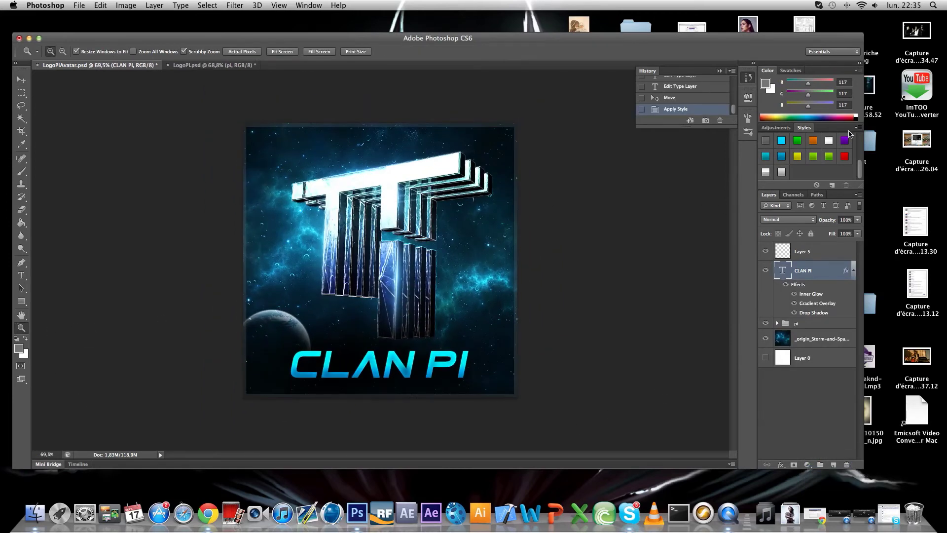
click(764, 156)
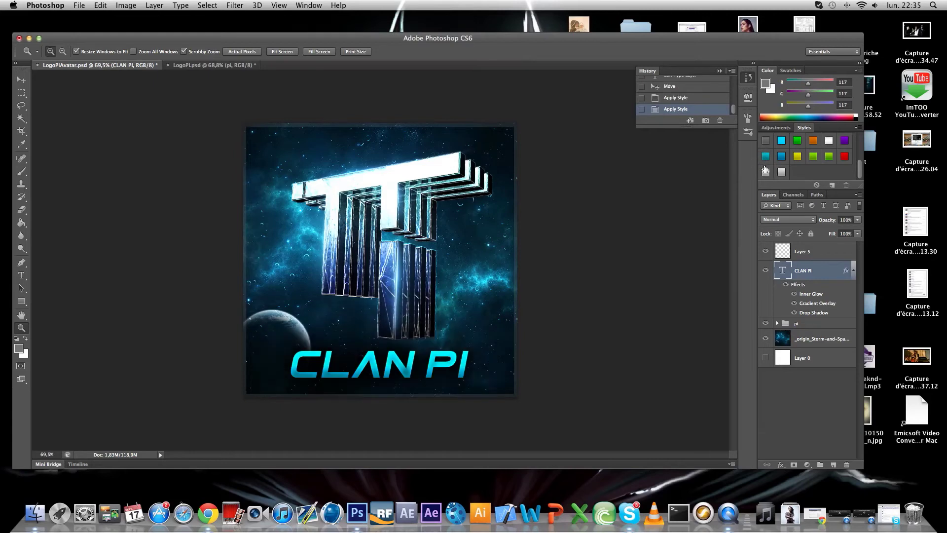
click(781, 157)
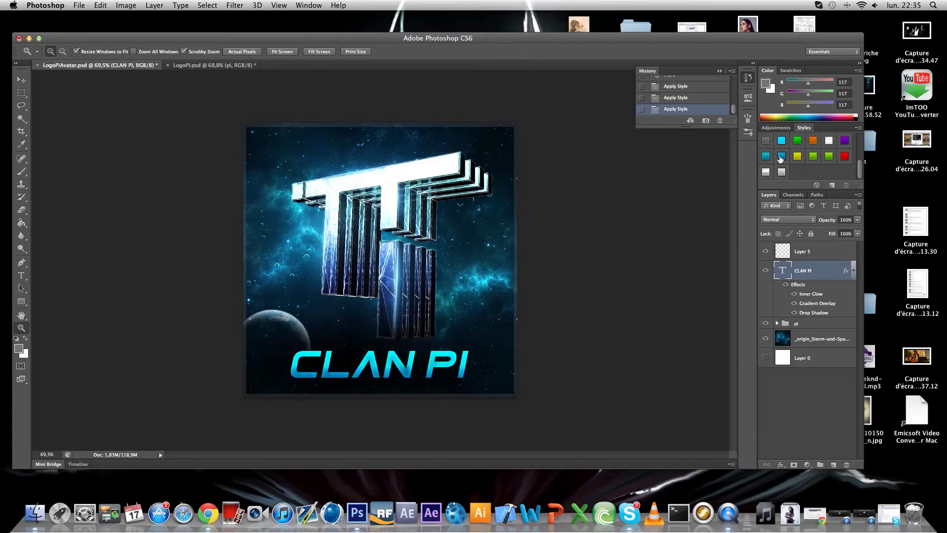
click(766, 156)
click(777, 158)
Scale the CLAN PI text down to about 77% and commit
click(22, 81)
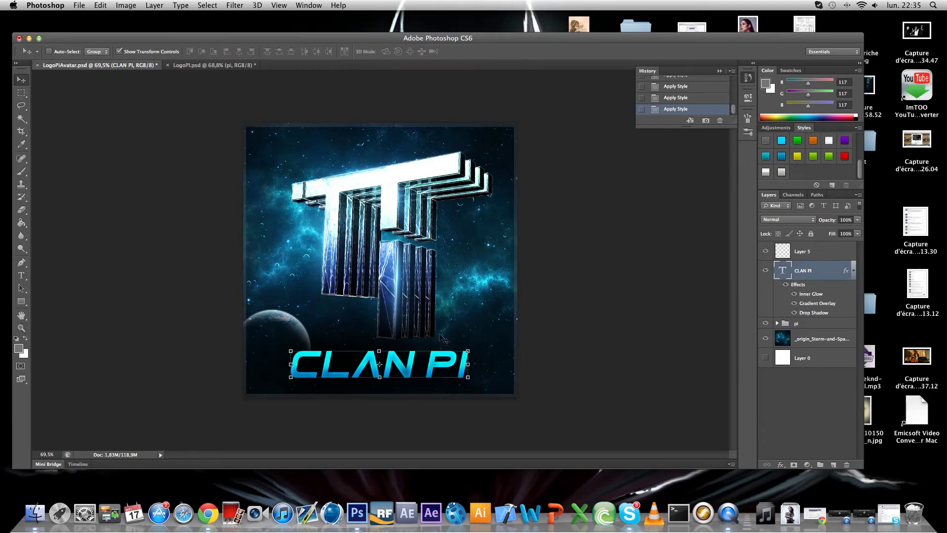
drag(467, 351, 422, 368)
key(Return)
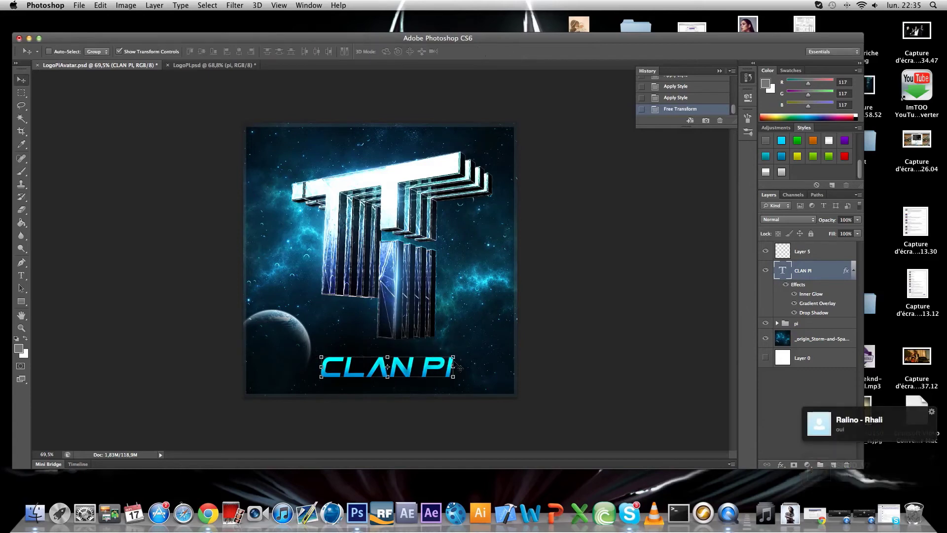
Change the left start stop of CLAN PI's Gradient Overlay gradient to a lighter cyan
double_click(811, 303)
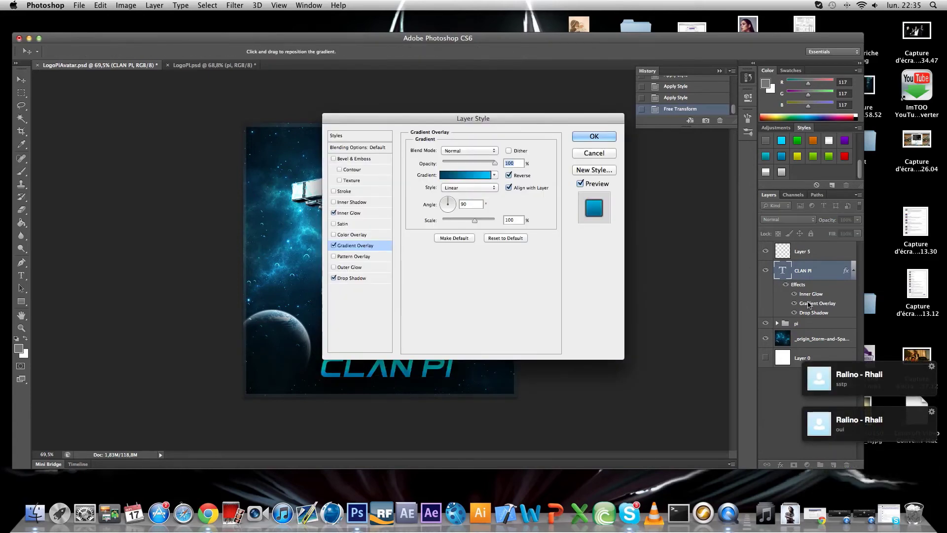
click(455, 174)
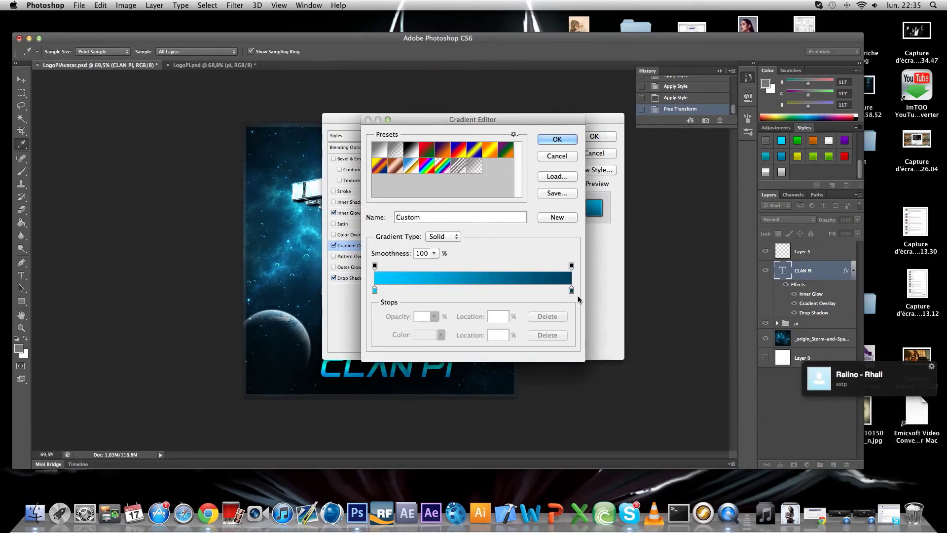
click(432, 335)
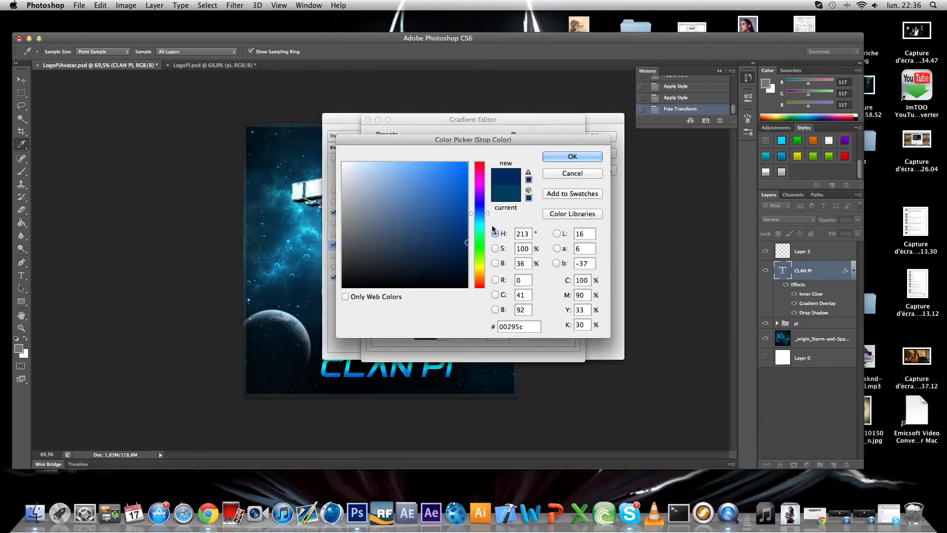
click(548, 158)
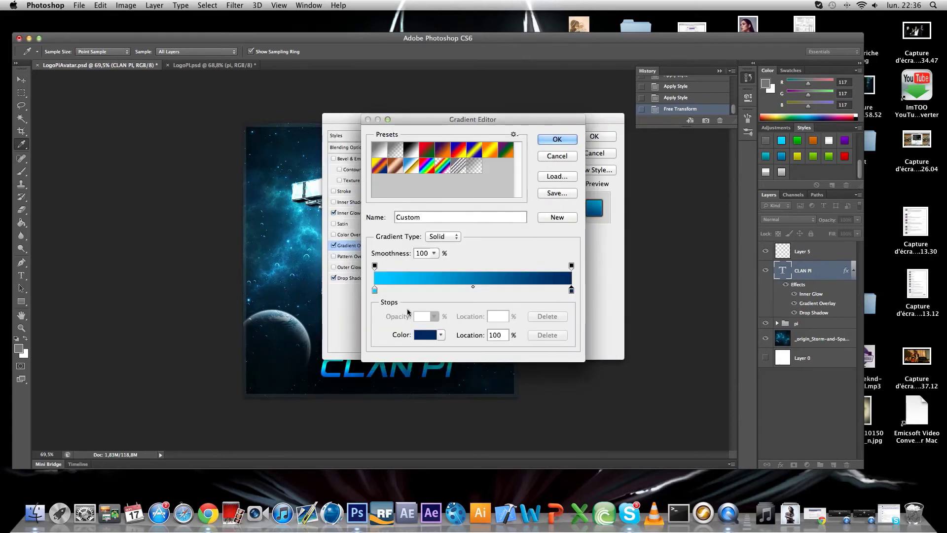
click(375, 290)
click(427, 336)
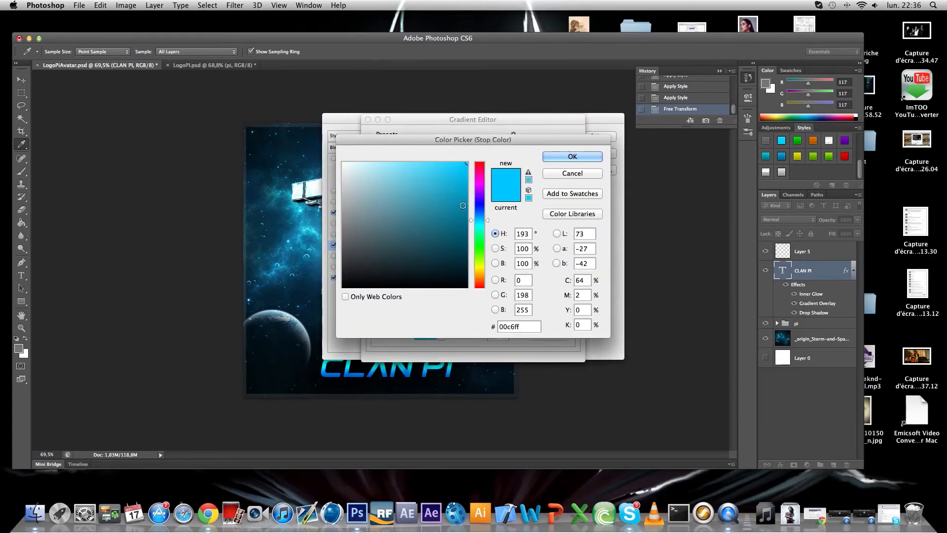
click(408, 163)
click(490, 224)
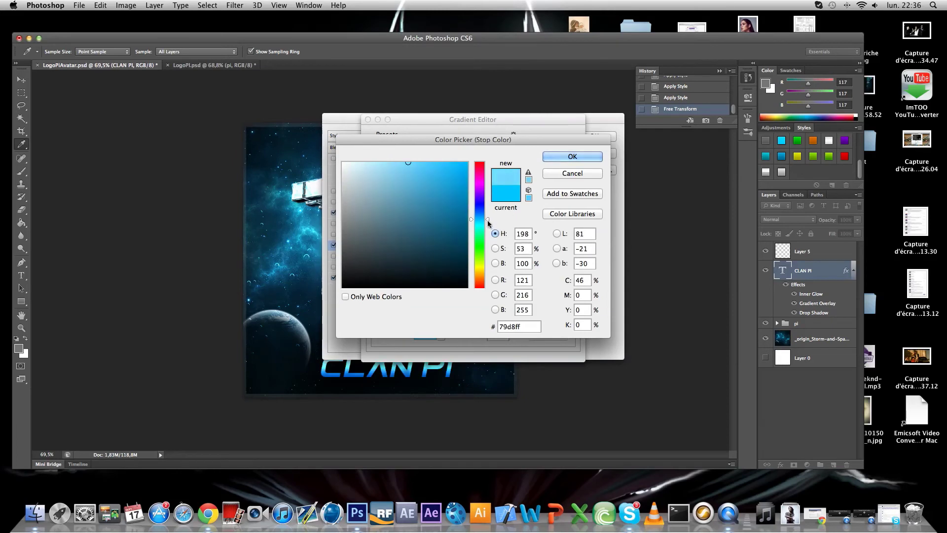
click(555, 157)
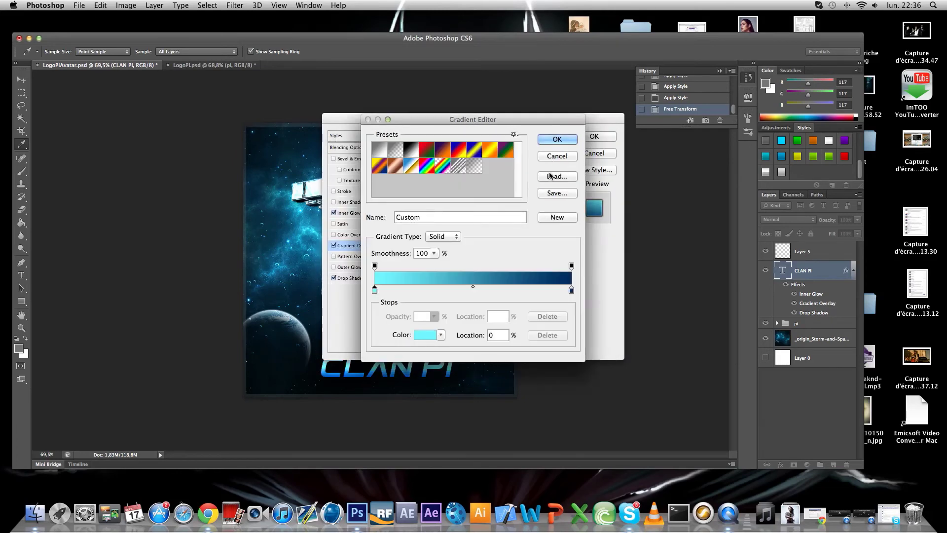
Add a middle gradient stop in brighter blue 206ac6 and apply the overlay
click(571, 290)
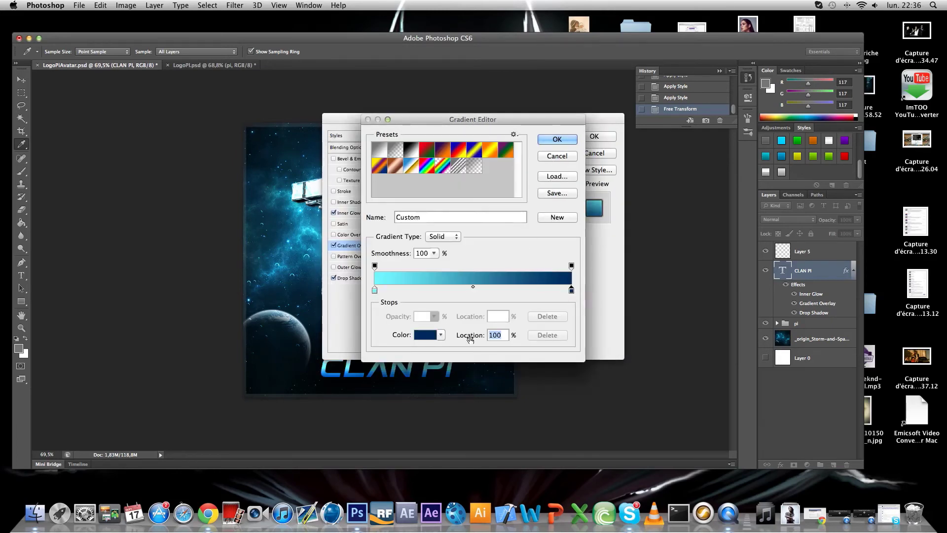
click(425, 334)
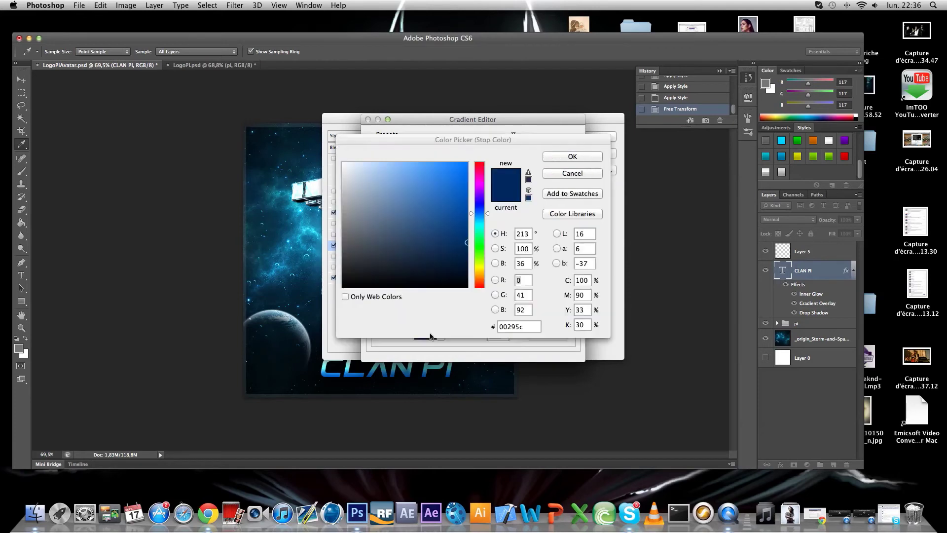
click(550, 159)
click(482, 302)
double_click(481, 302)
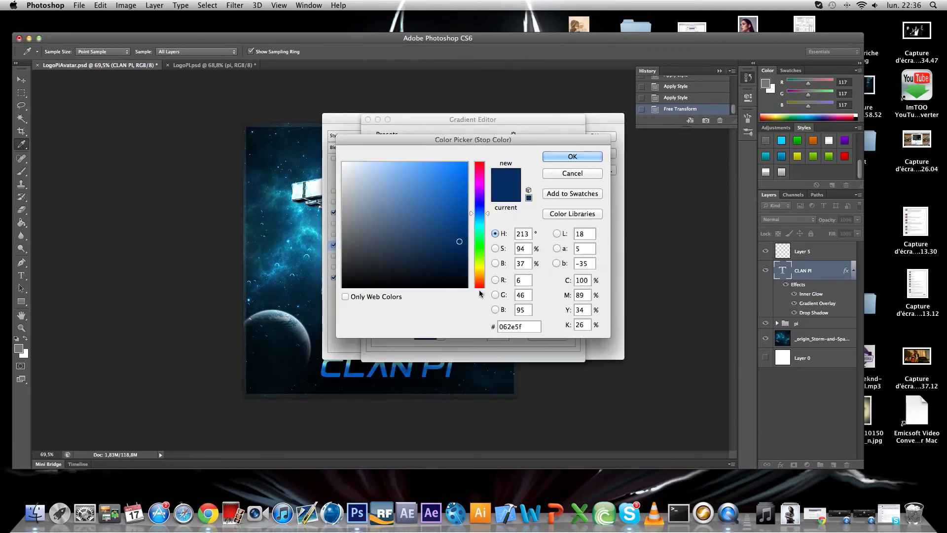
key(Return)
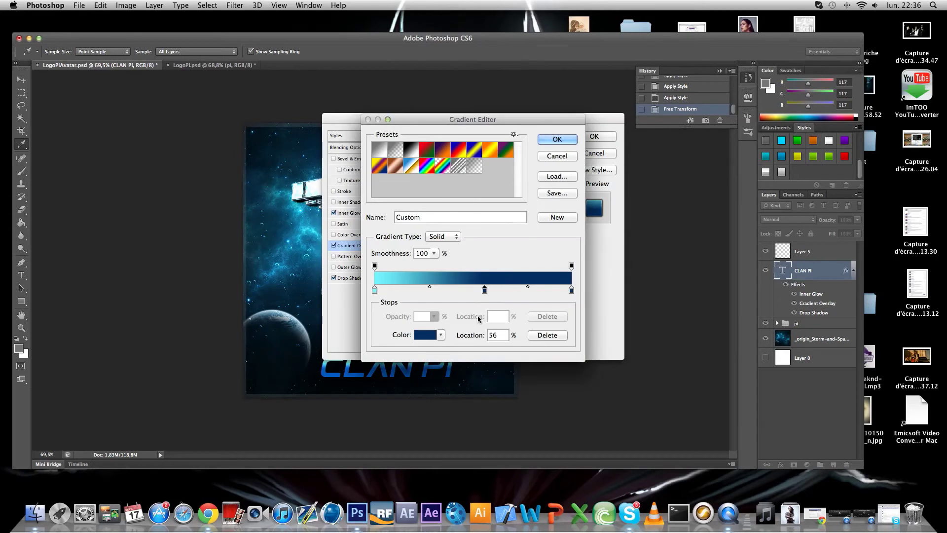
click(425, 335)
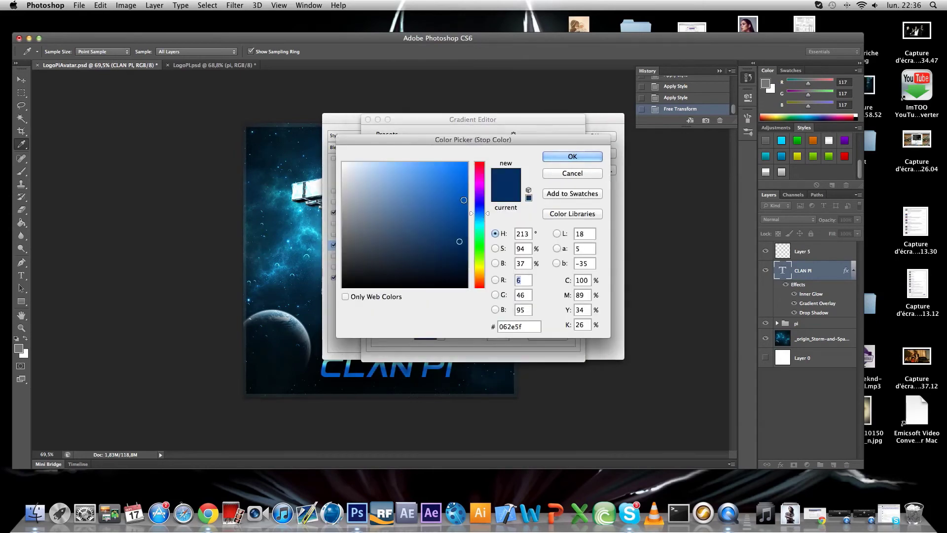
click(456, 178)
click(462, 206)
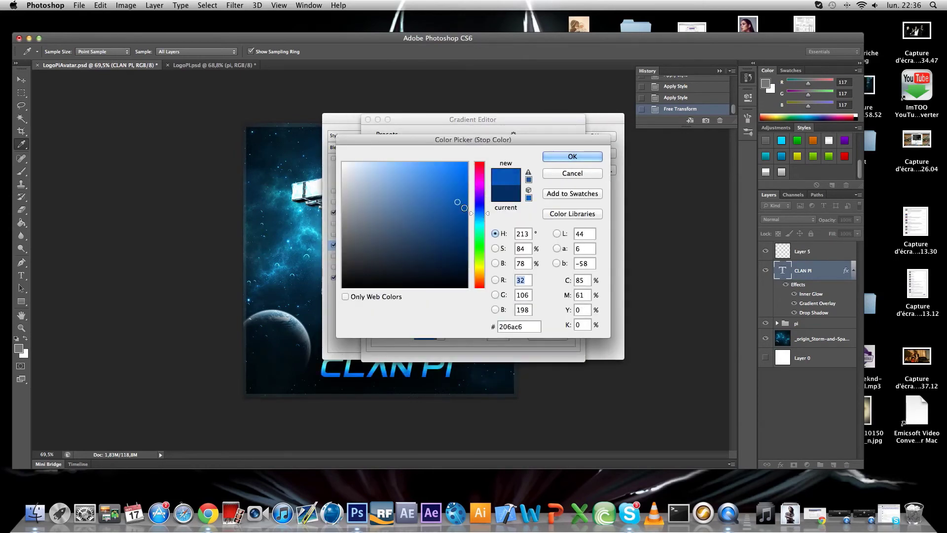
click(551, 158)
click(557, 134)
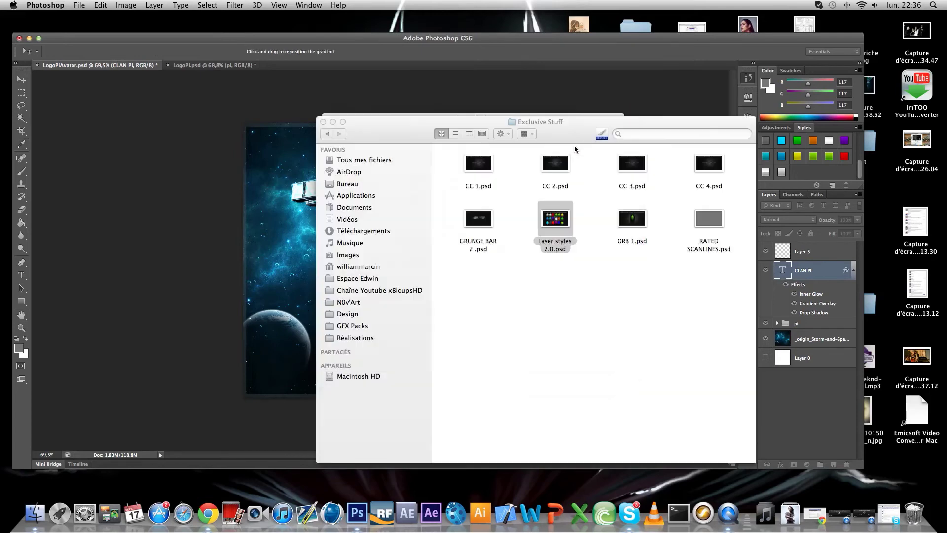
click(594, 137)
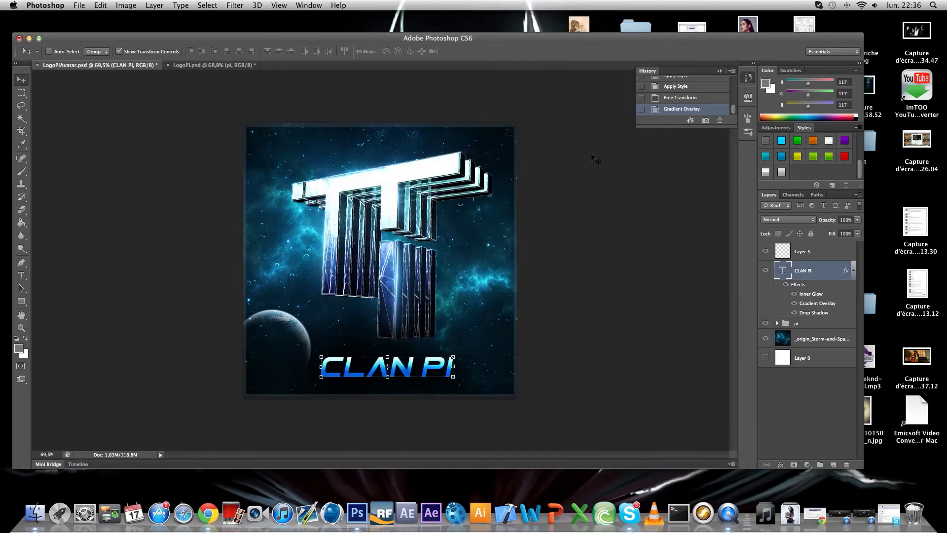
Set the gradient's left stop to deeper teal 0587ac and apply the overlay
double_click(805, 303)
click(474, 175)
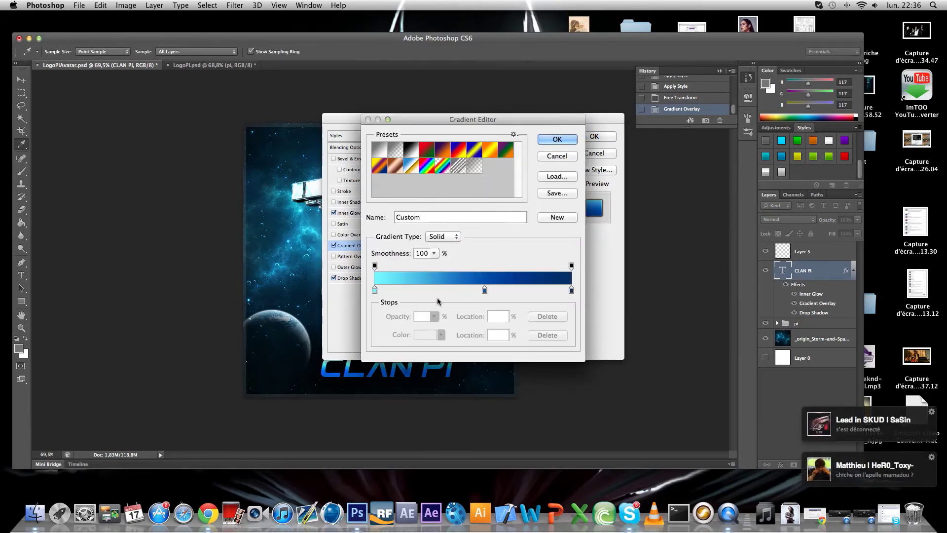
click(375, 290)
click(425, 335)
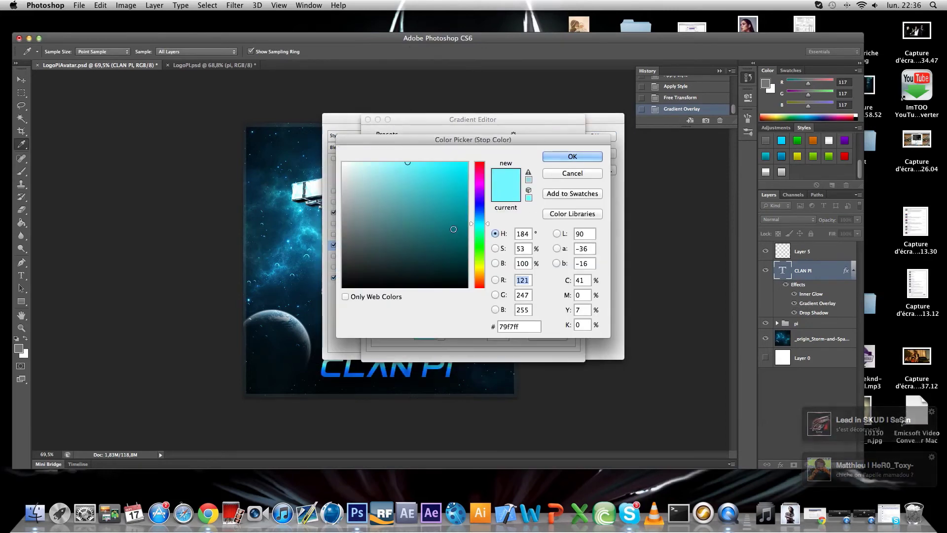
drag(472, 177, 459, 163)
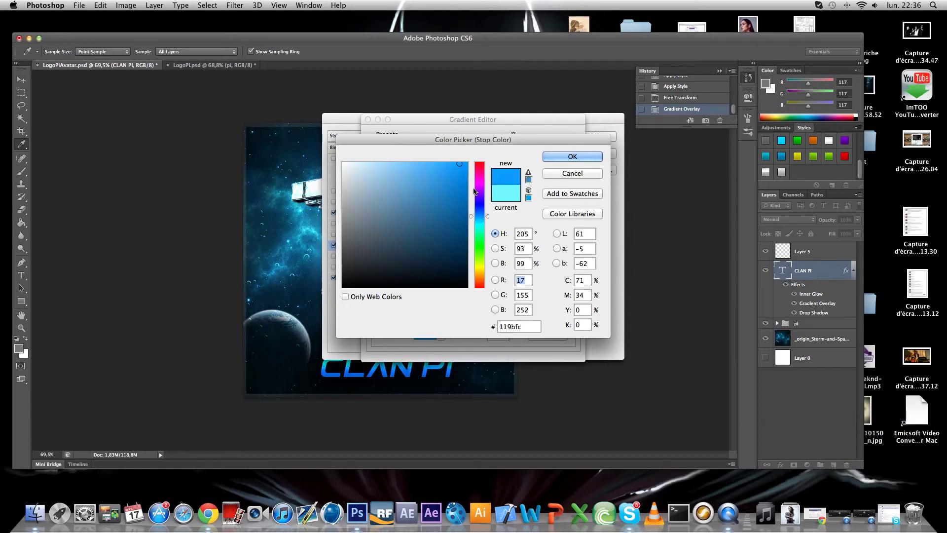
click(484, 221)
click(459, 191)
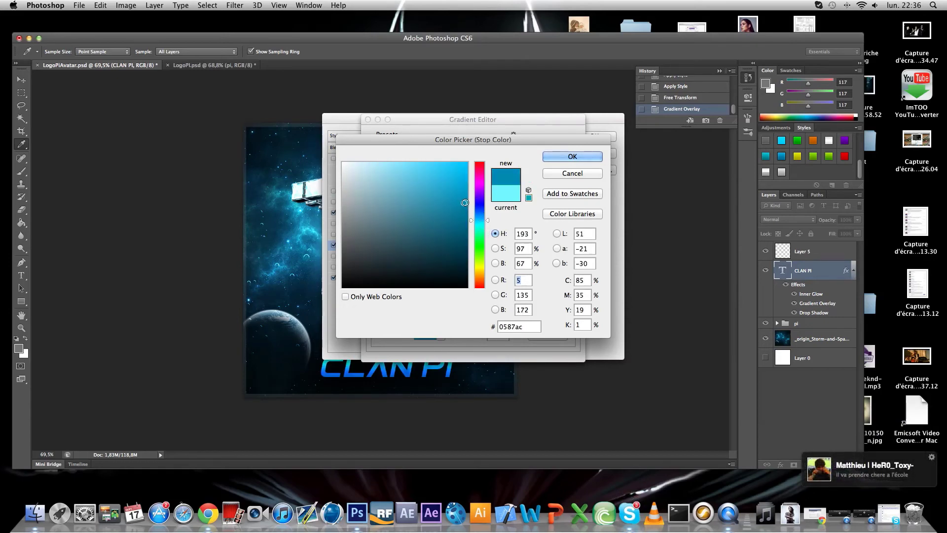
click(558, 156)
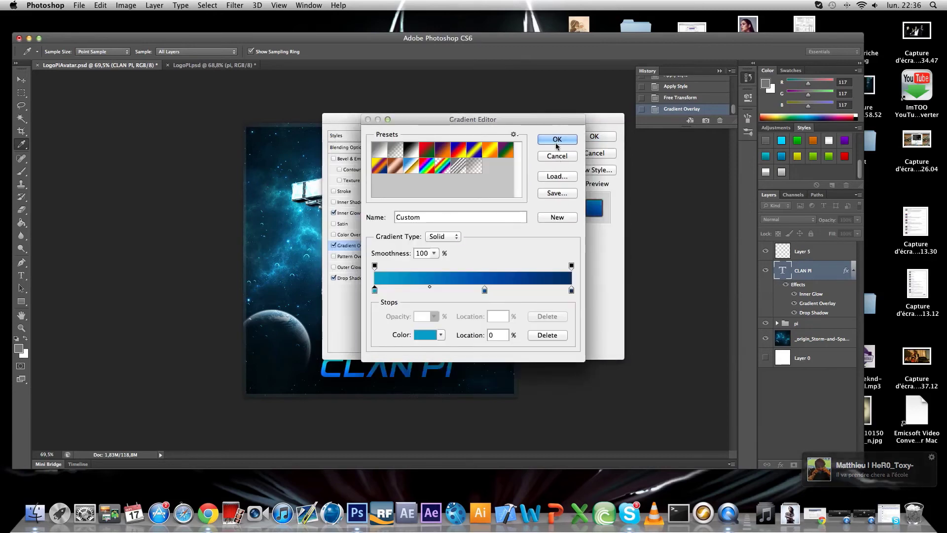
click(558, 139)
click(588, 138)
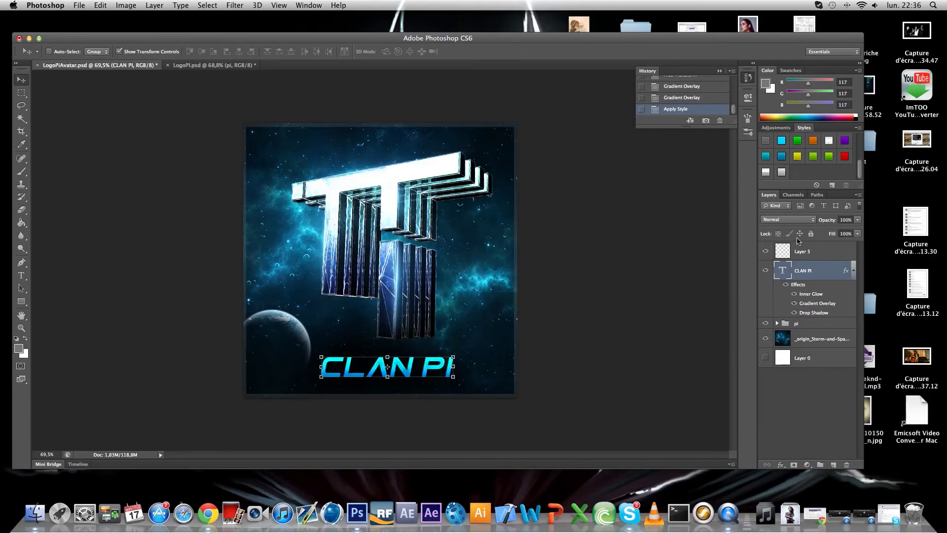
Reapply the cyan preset style to CLAN PI, zoom in, and nudge the text slightly left
click(765, 156)
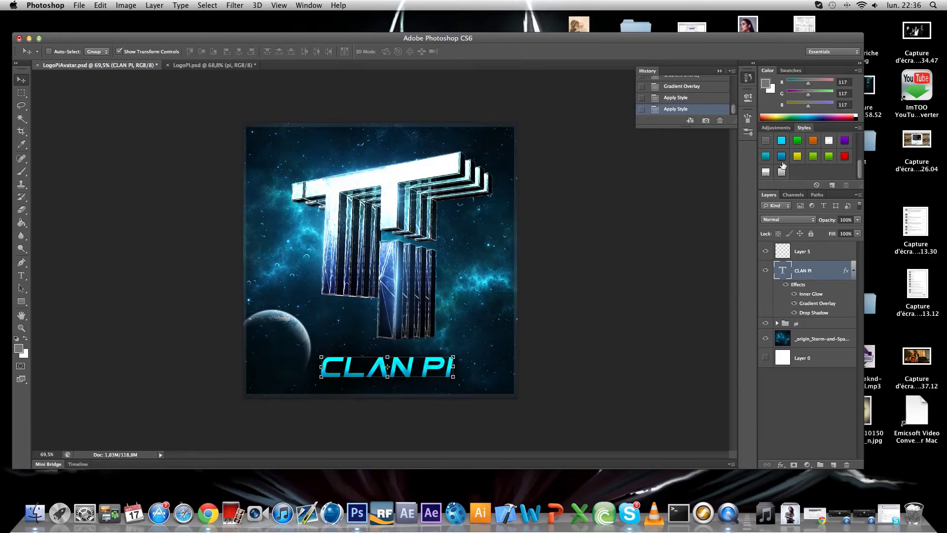
click(782, 157)
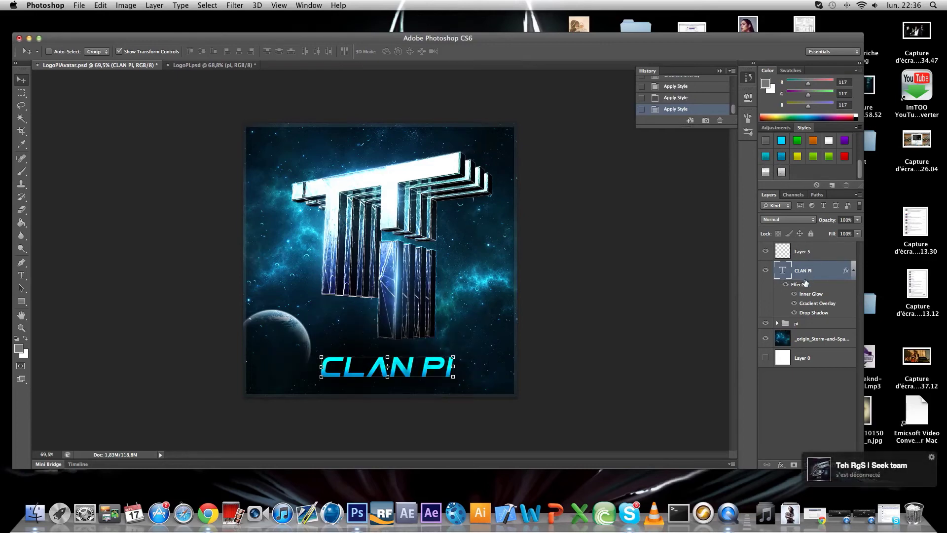
click(21, 328)
mouse_move(59, 168)
mouse_down()
mouse_move(49, 167)
mouse_move(63, 166)
mouse_up()
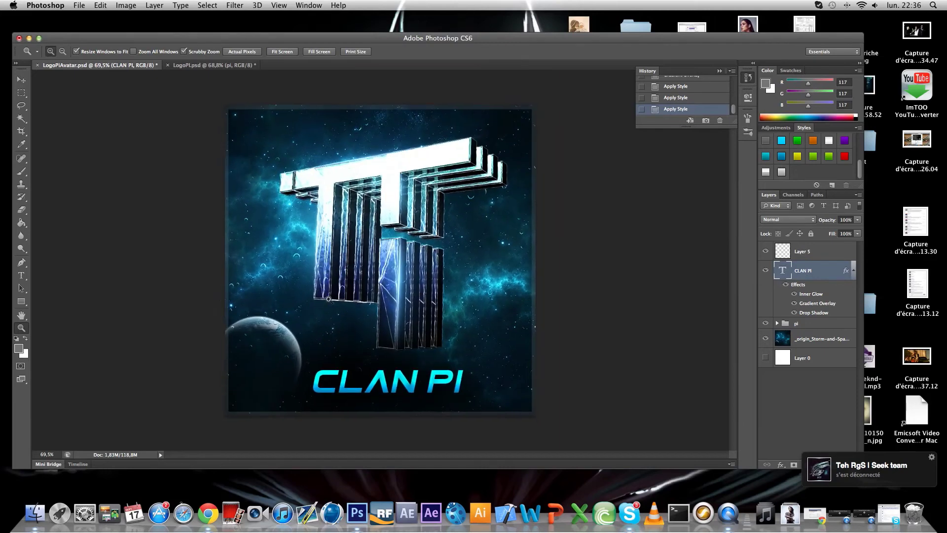
click(21, 79)
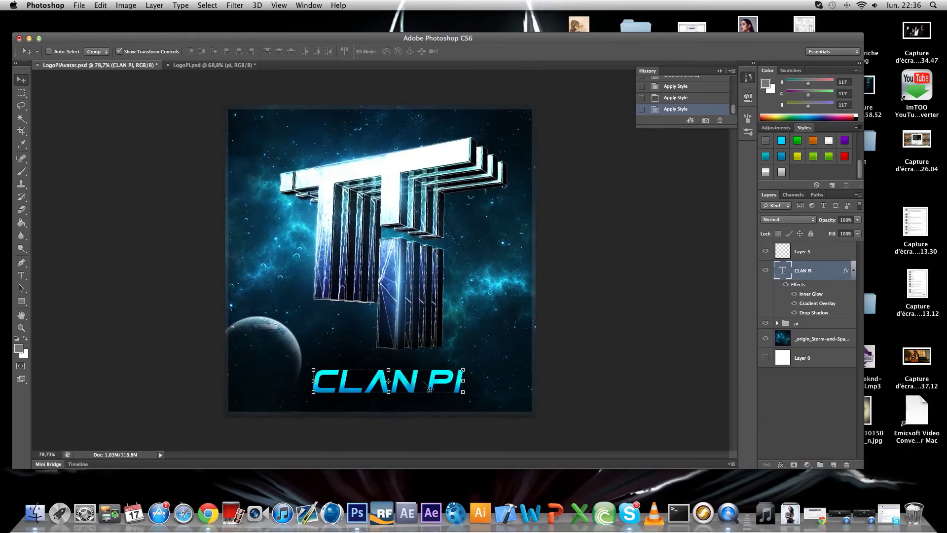
drag(429, 388, 423, 390)
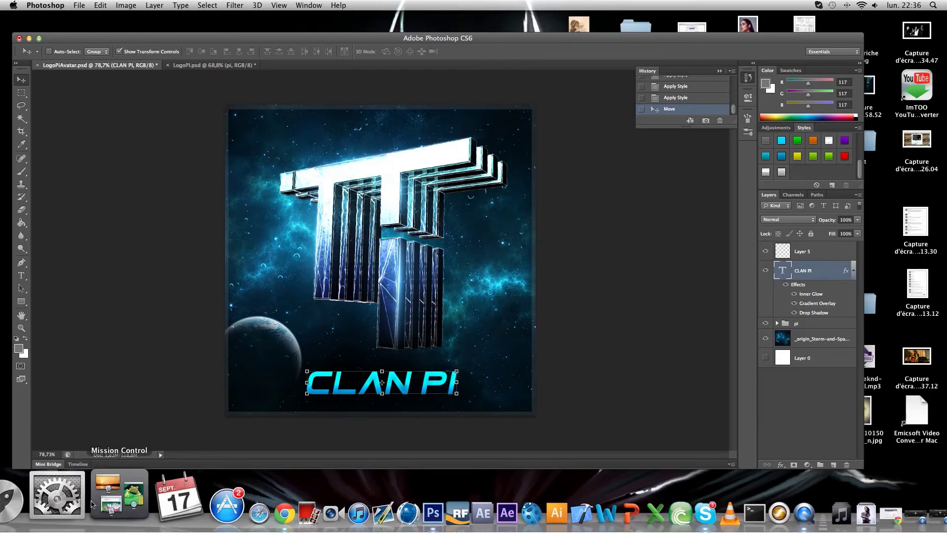
Drag Blue Flare.png from GFX Packs > Trondzn > TRONES GFX Pack – 1 onto the LogoPiAvatar canvas
click(37, 489)
click(354, 326)
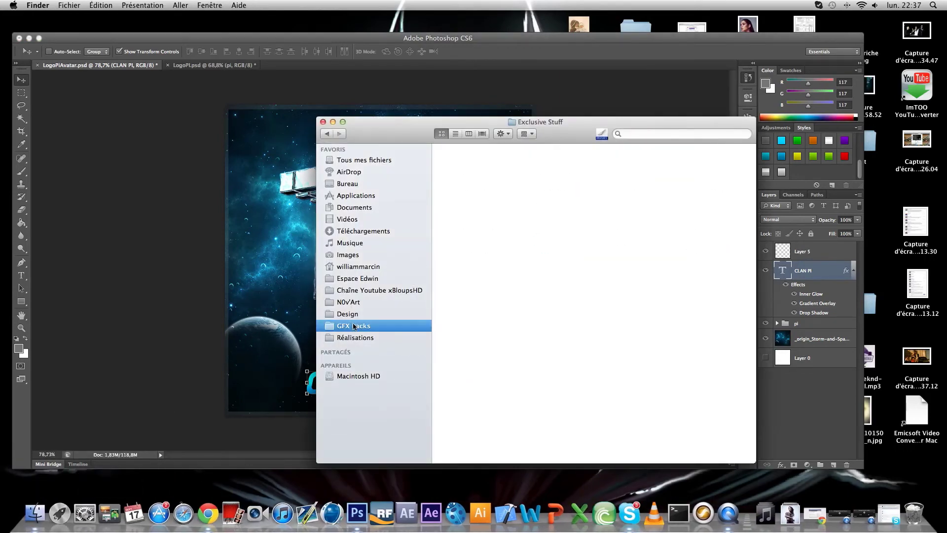
double_click(629, 267)
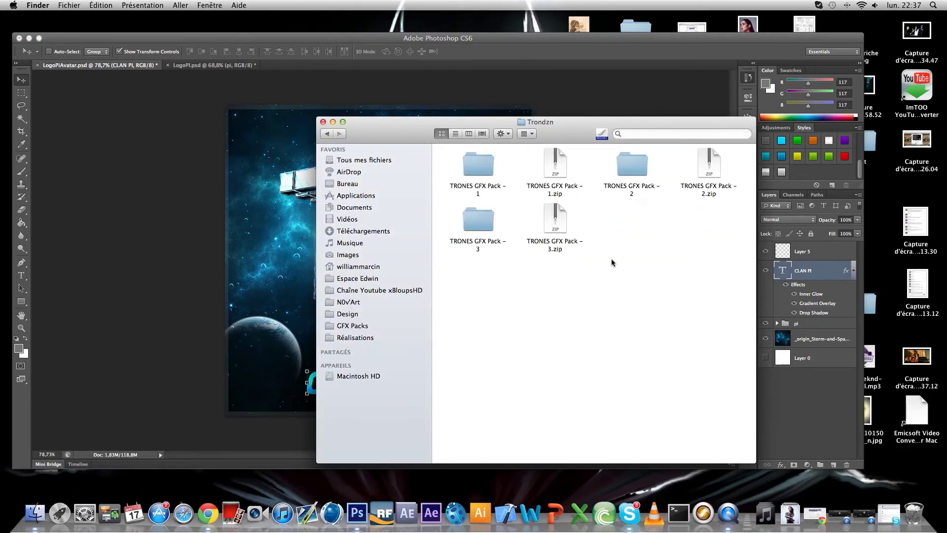
double_click(471, 166)
drag(567, 153, 440, 341)
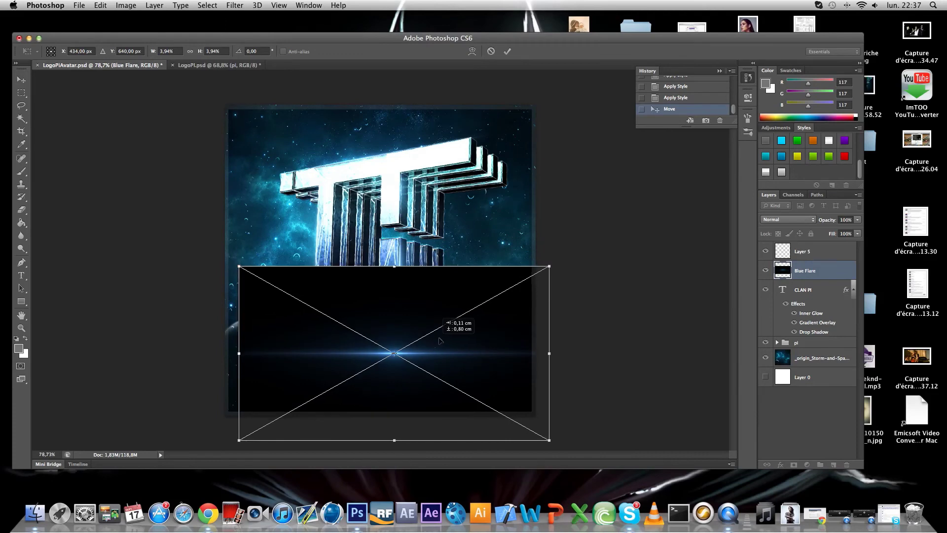
Set the Blue Flare layer's blend mode to Screen
click(788, 219)
key(Escape)
click(767, 220)
click(775, 275)
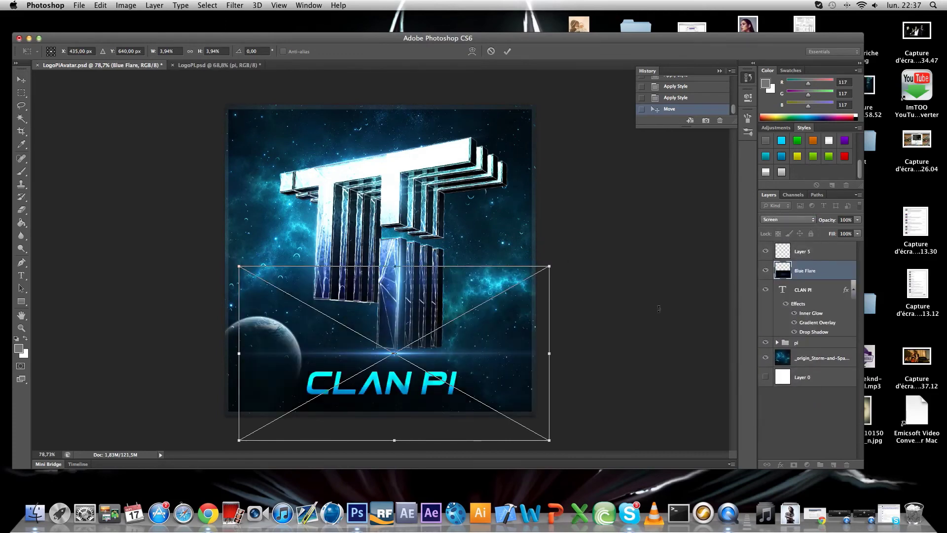
Narrow, shorten and reposition the flare behind the text, then commit the transform
drag(453, 364, 458, 369)
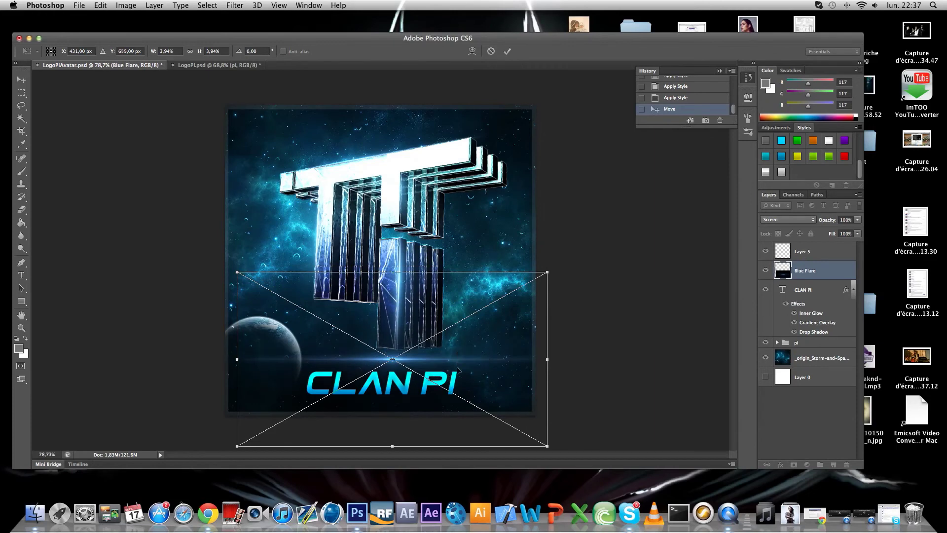
drag(550, 360, 516, 359)
drag(444, 380, 454, 381)
drag(245, 361, 265, 360)
drag(393, 270, 393, 277)
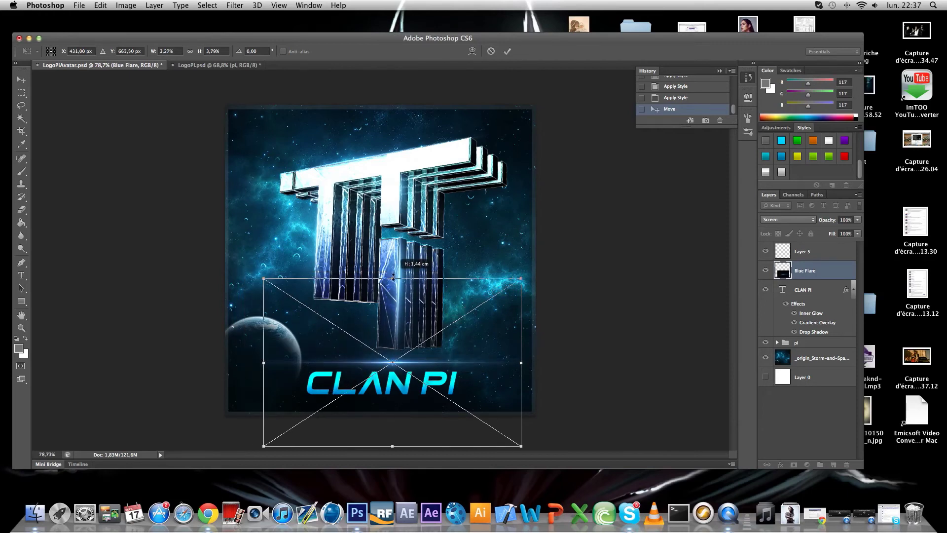
key(Left)
key(Left)
key(Left)
key(Left)
key(Left)
key(Left)
key(Left)
key(Left)
key(Left)
key(Left)
key(Left)
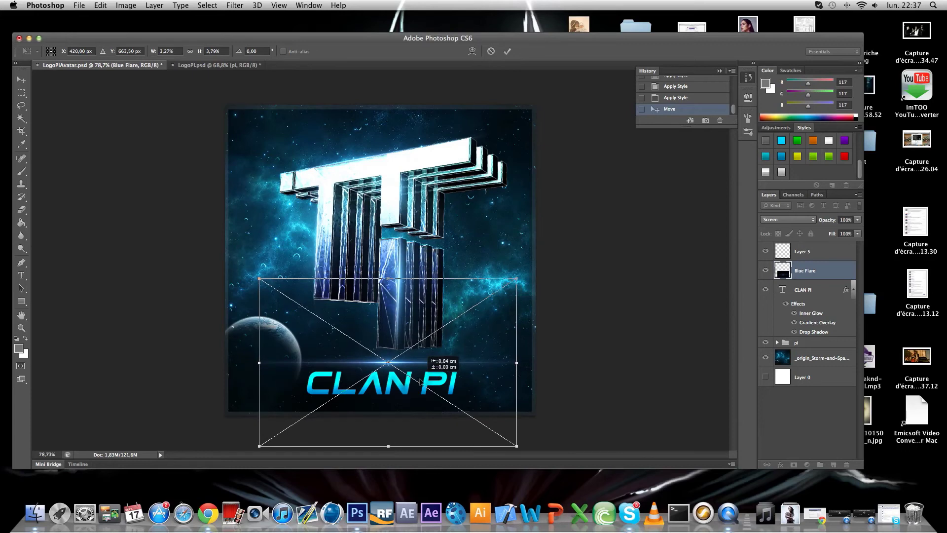
key(Return)
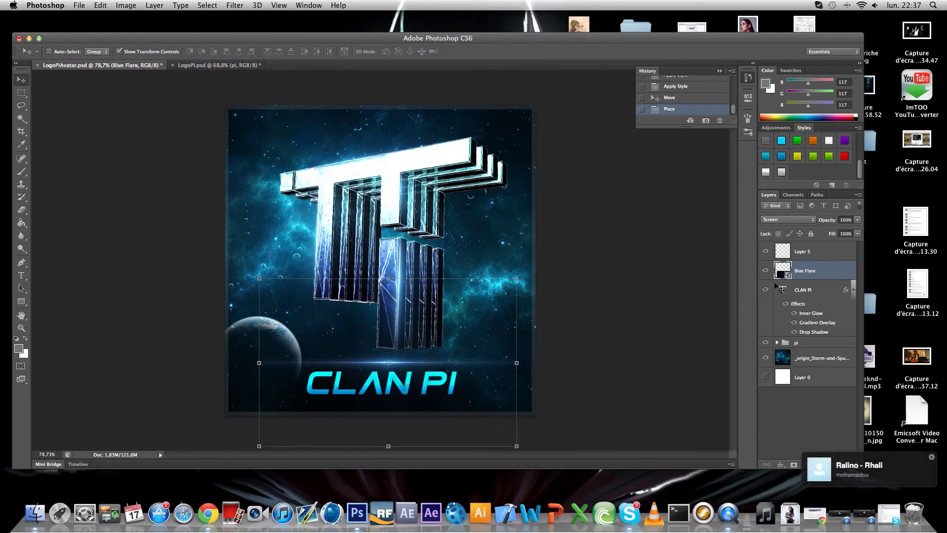
Rasterize Blue Flare, duplicate it, and move the copy lower under the text
right_click(807, 276)
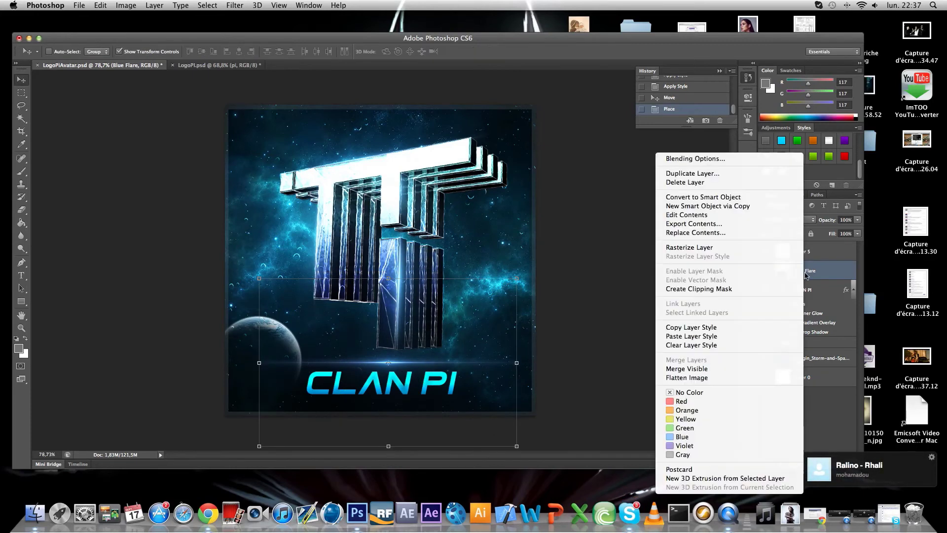
click(721, 248)
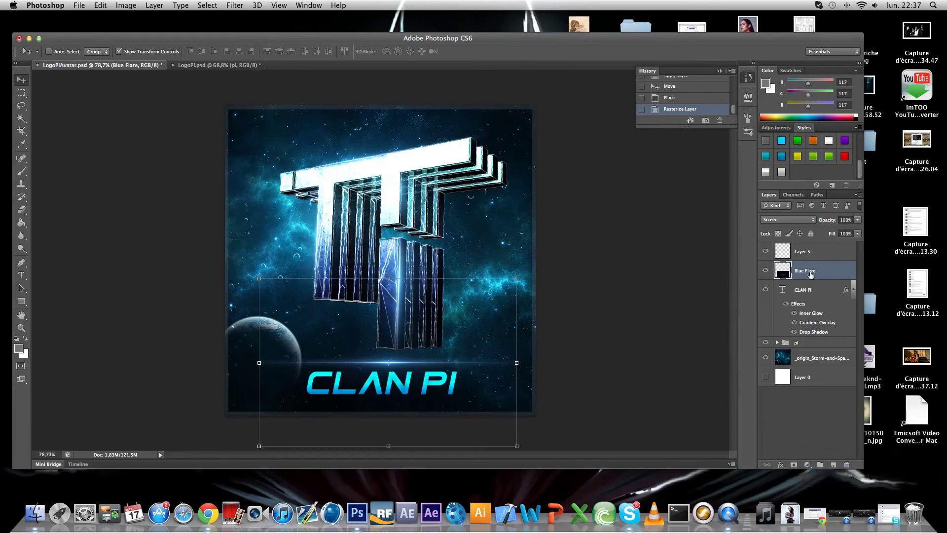
drag(810, 274, 834, 464)
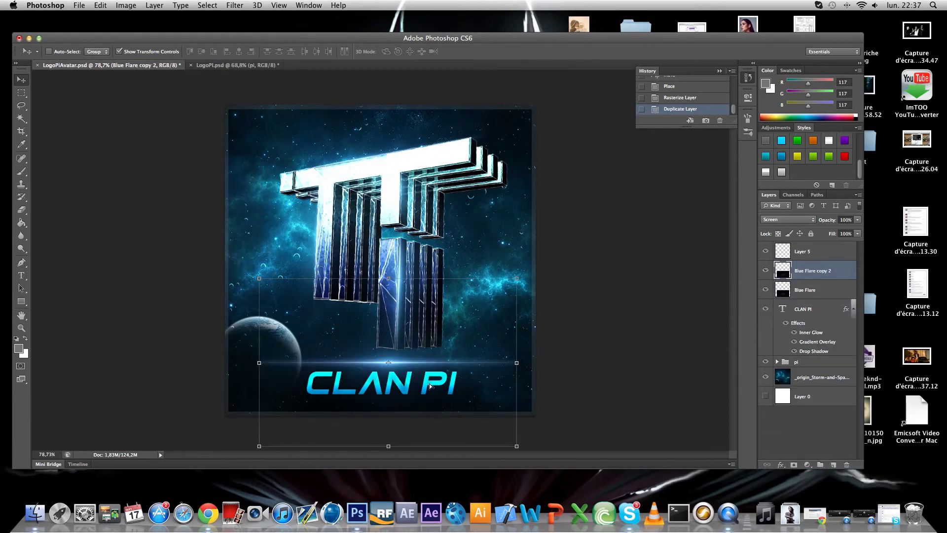
drag(430, 386, 434, 415)
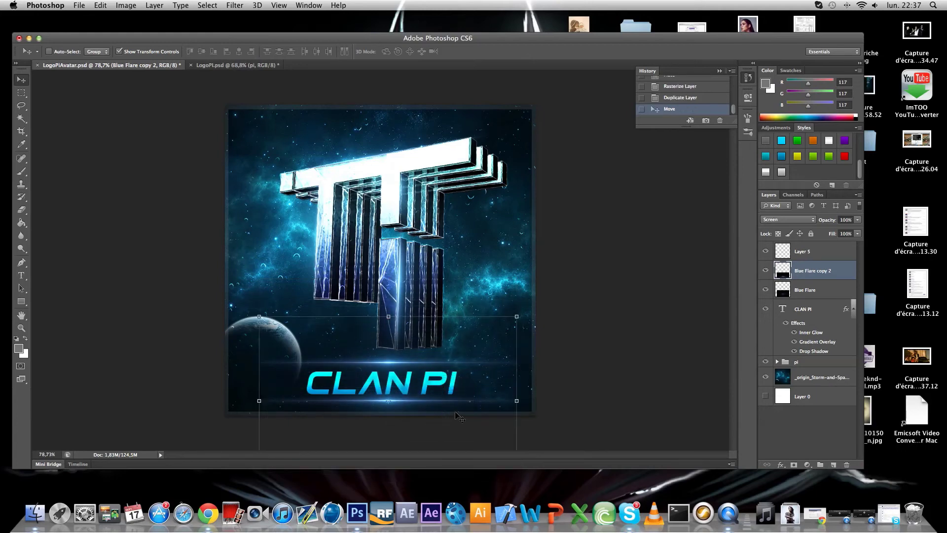
double_click(810, 271)
drag(811, 271, 834, 463)
Set the new Blue Flare copy 3 to Color Dodge mode
click(793, 219)
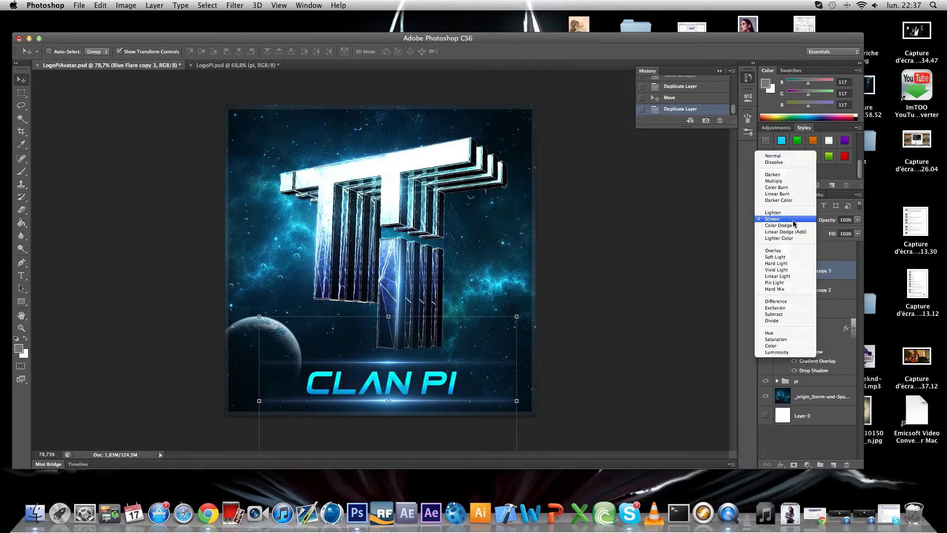
click(788, 225)
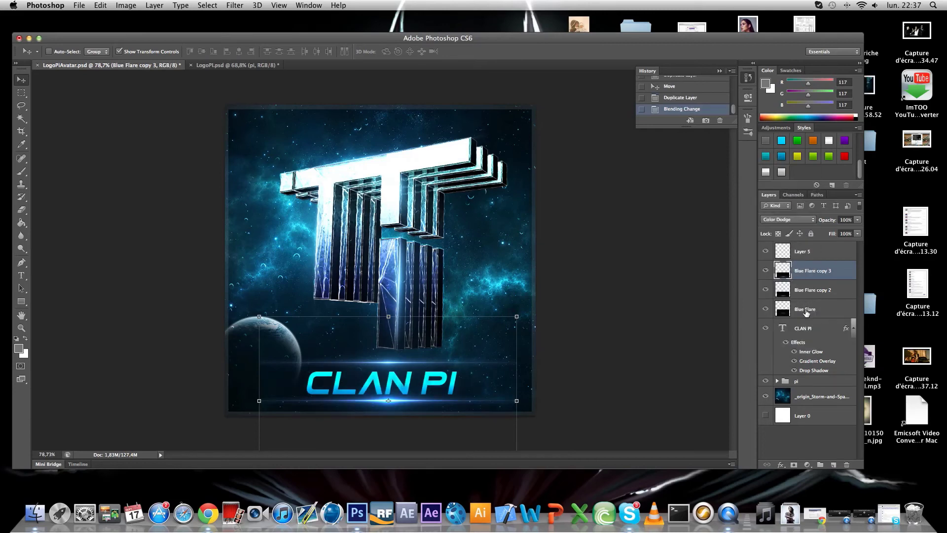
click(804, 289)
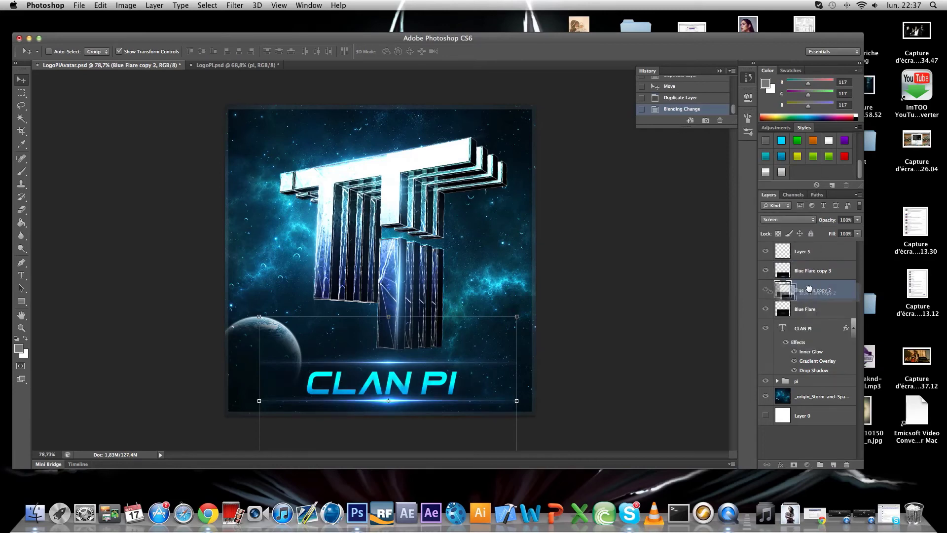
Make Blue Flare copy 4 in Color Dodge mode, then zoom out to the whole image
drag(807, 309, 833, 464)
click(787, 219)
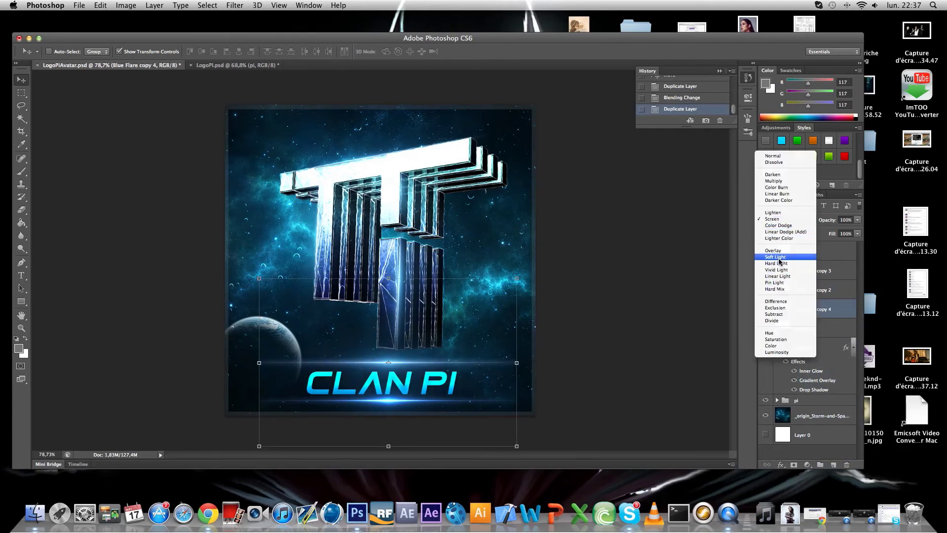
click(778, 225)
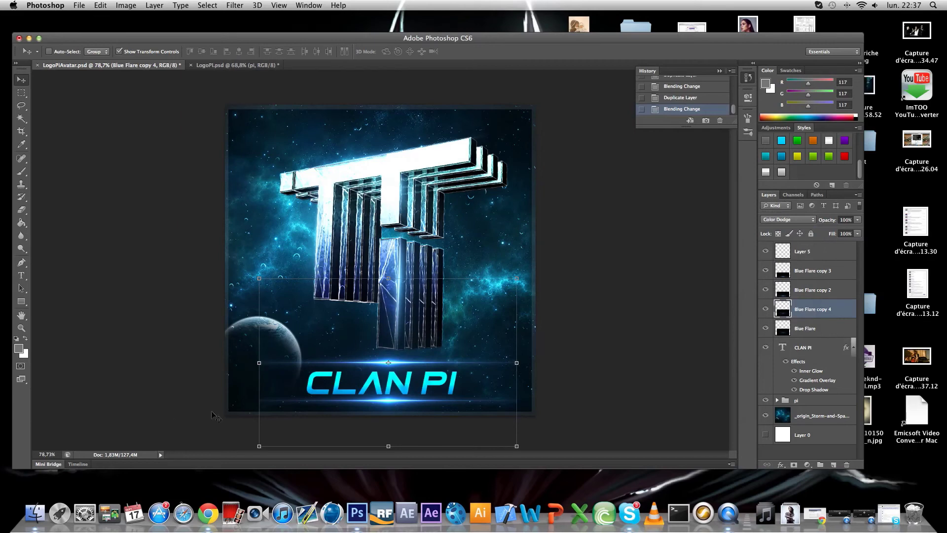
click(22, 328)
drag(380, 251, 731, 210)
click(795, 267)
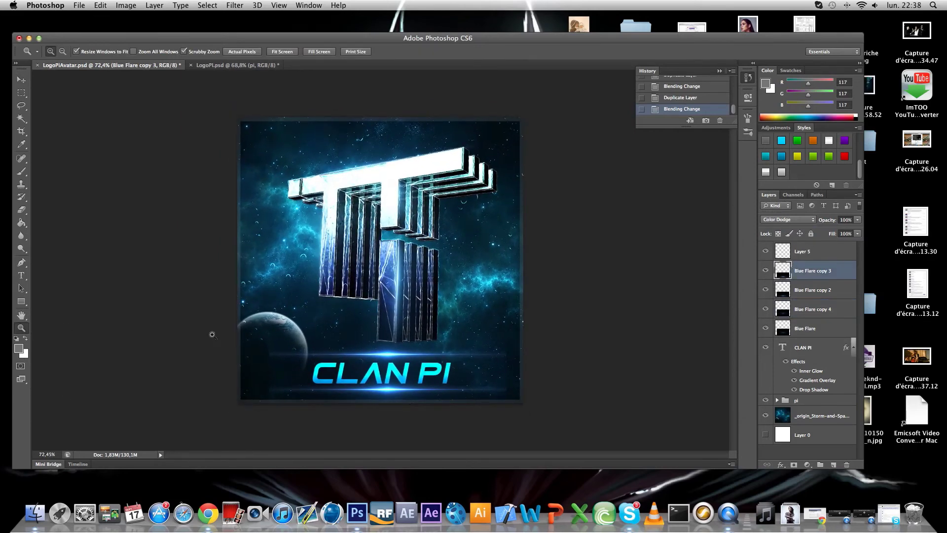
Erase flare glow over the lower-left planet and right edge on the flare layers, including copy 2
click(20, 210)
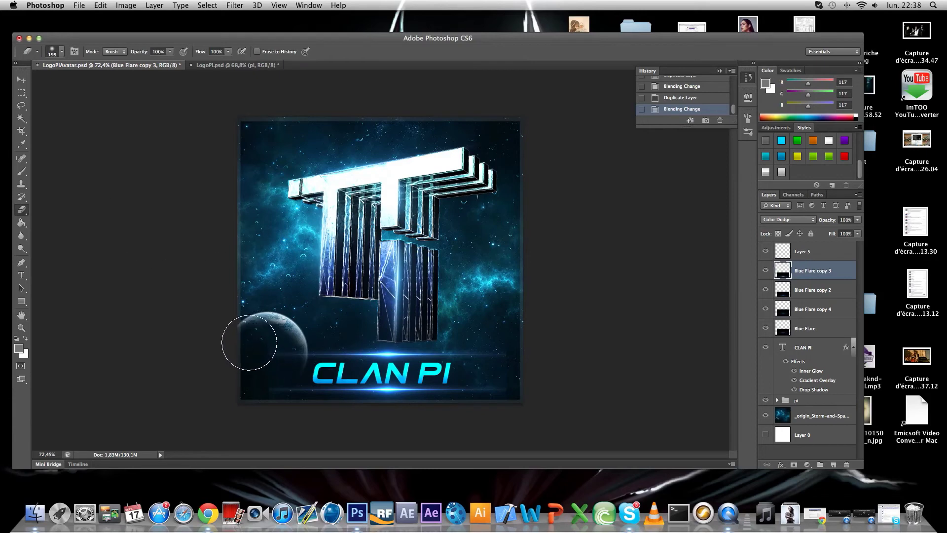
click(258, 382)
drag(522, 338, 522, 391)
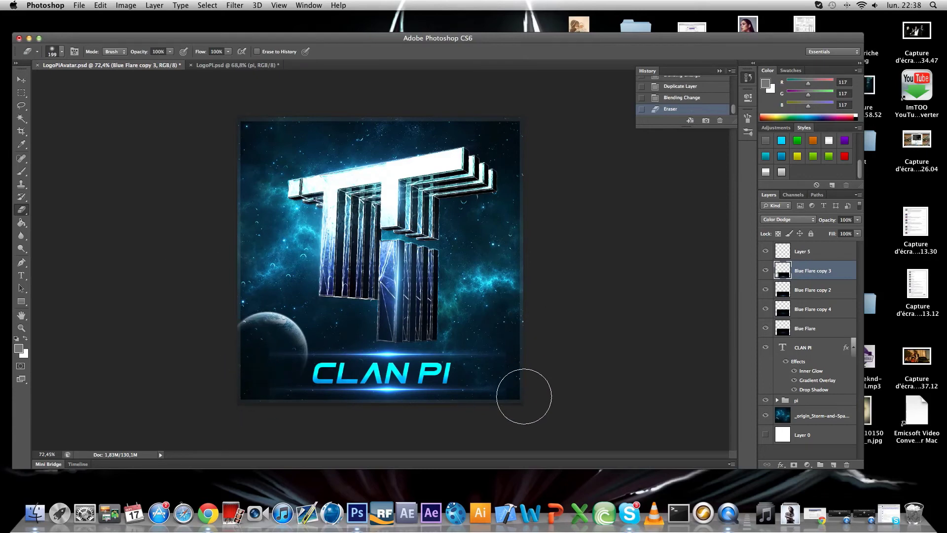
click(784, 299)
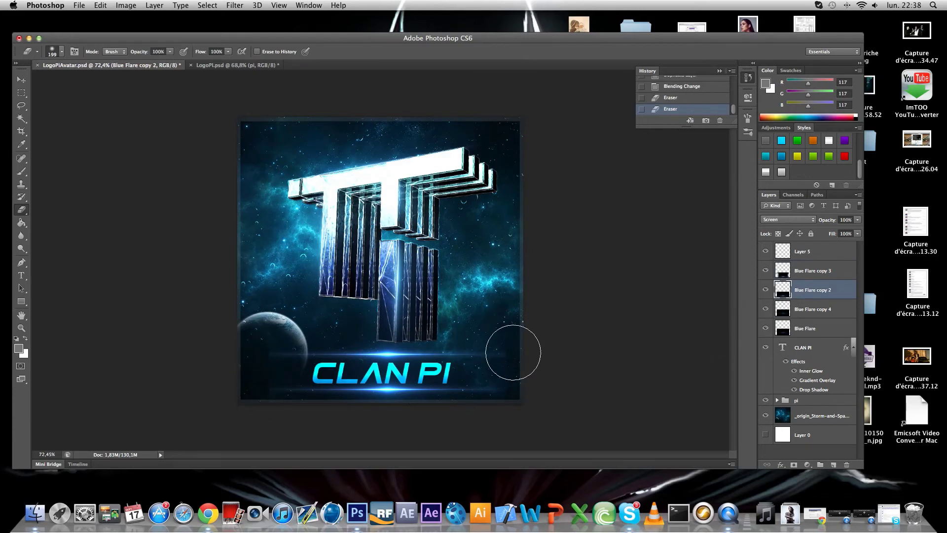
click(516, 383)
mouse_move(296, 405)
mouse_down()
mouse_move(262, 350)
mouse_move(277, 335)
mouse_move(272, 389)
mouse_up()
Lower the opacity of Blue Flare copy 3 and copy 4 to roughly 56–62%
click(783, 313)
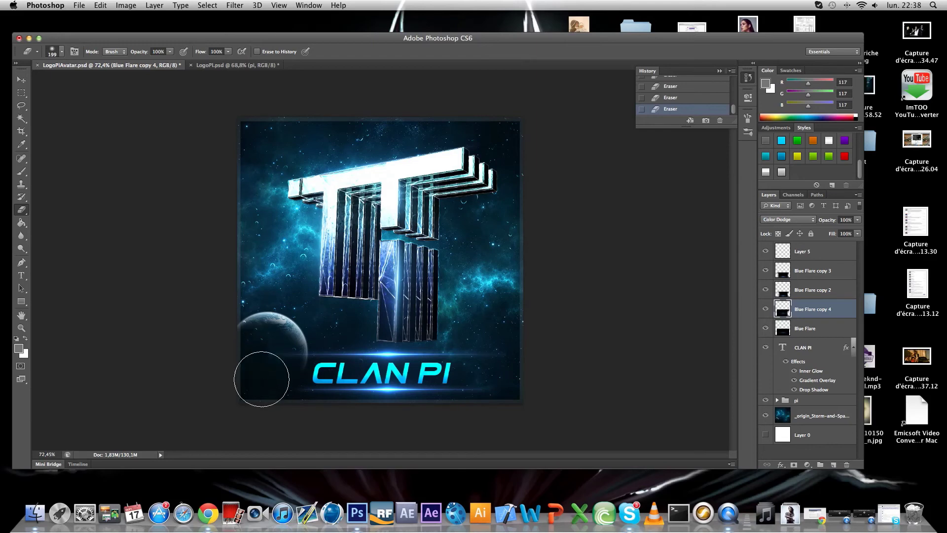
click(795, 329)
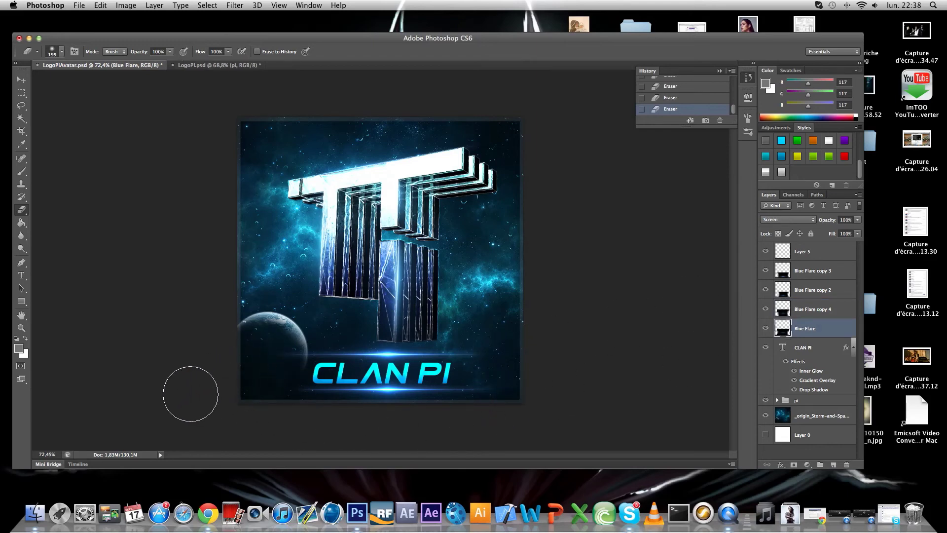
click(770, 272)
click(856, 220)
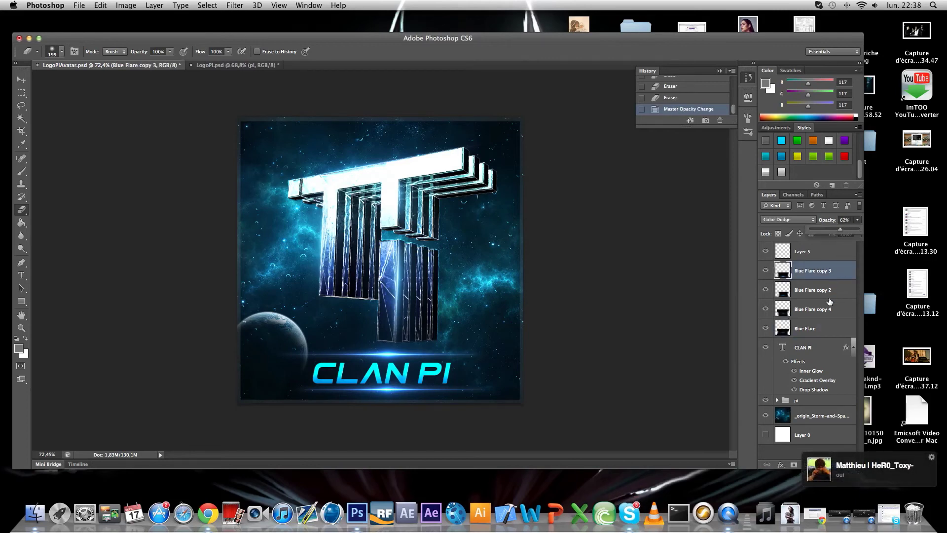
click(826, 309)
click(857, 220)
drag(843, 230, 840, 232)
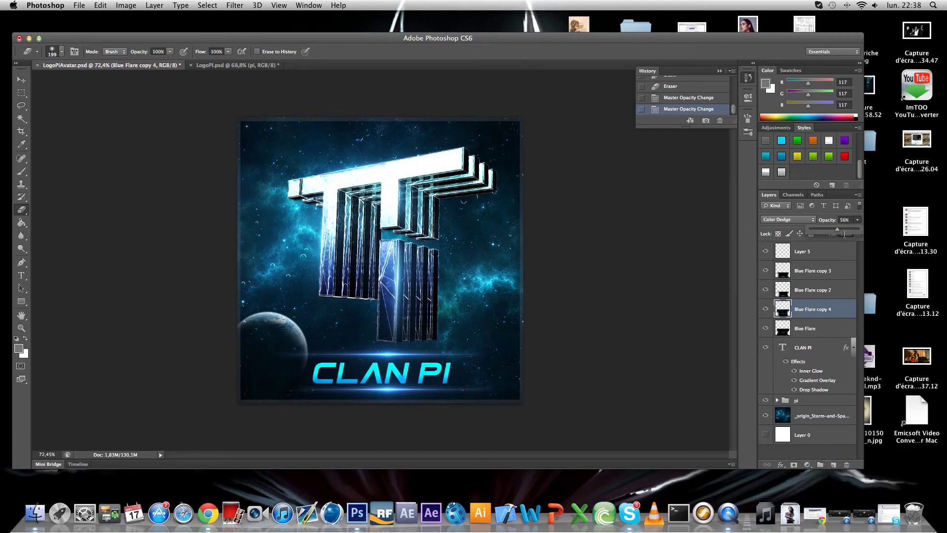
drag(841, 234, 843, 234)
Zoom to about 86% and erase more of copy 2's glow near the planet with the standard eraser
mouse_move(287, 364)
mouse_down()
mouse_move(274, 355)
mouse_move(283, 345)
mouse_move(276, 349)
mouse_up()
click(784, 289)
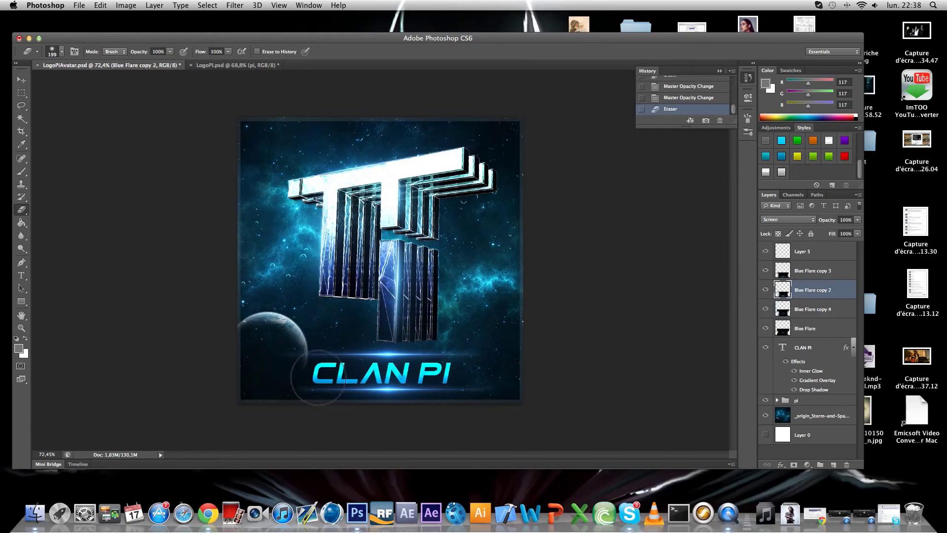
mouse_move(319, 380)
mouse_down()
mouse_move(279, 349)
mouse_move(291, 358)
mouse_up()
click(789, 270)
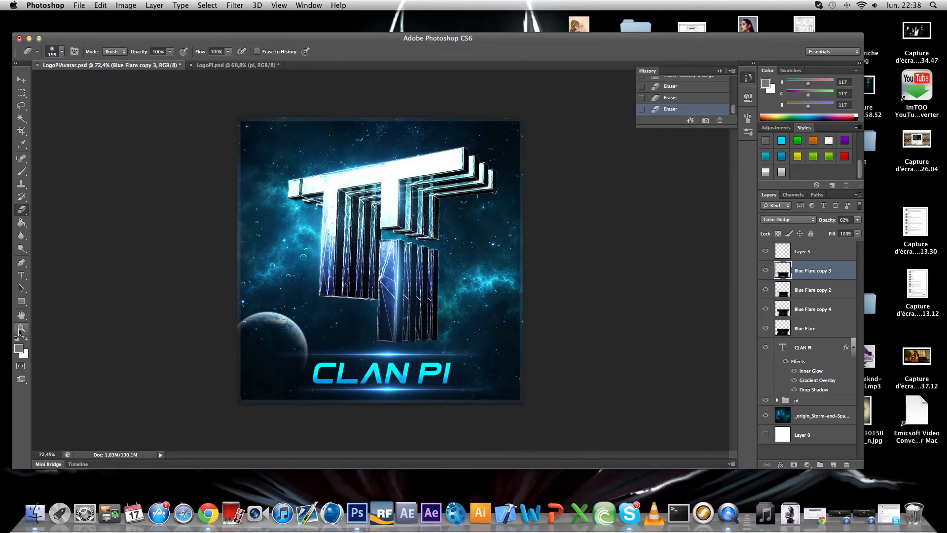
key(z)
click(433, 287)
drag(433, 286, 447, 301)
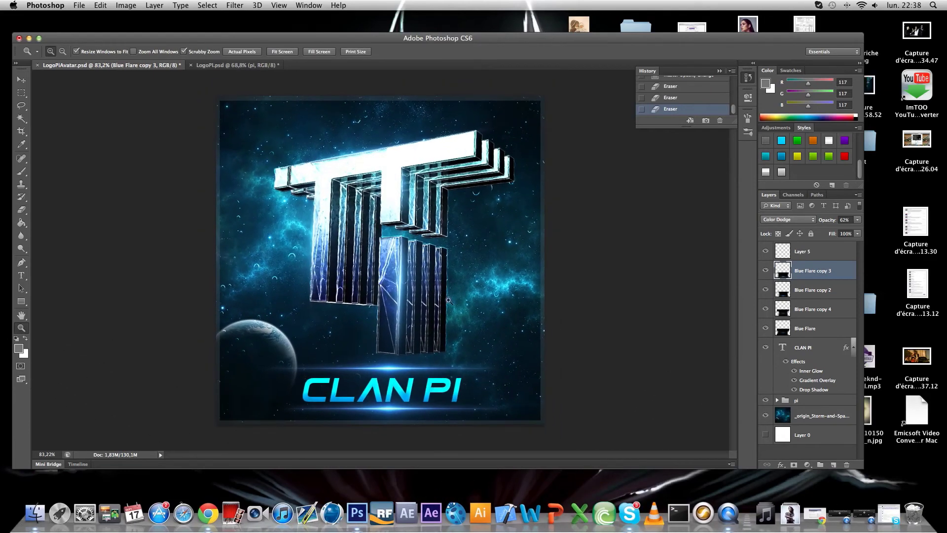
drag(516, 376, 737, 248)
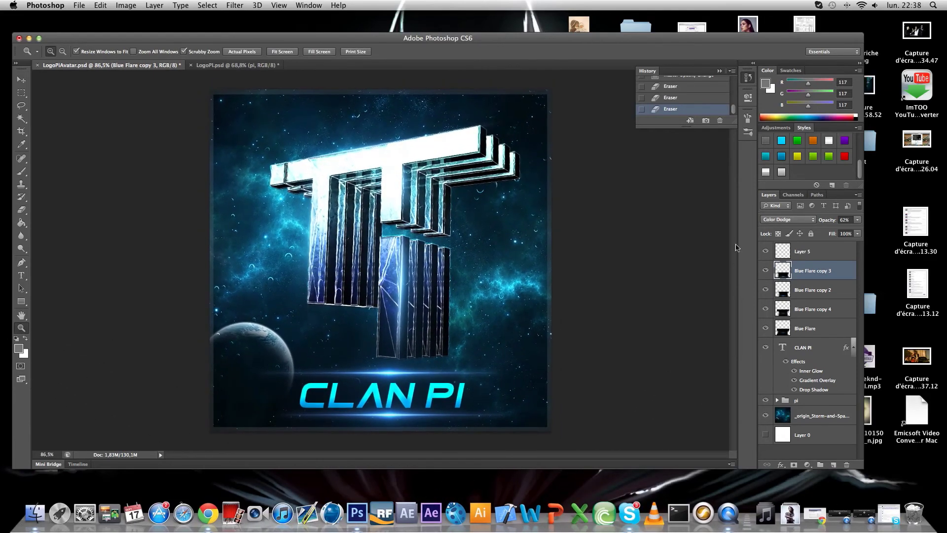
click(809, 290)
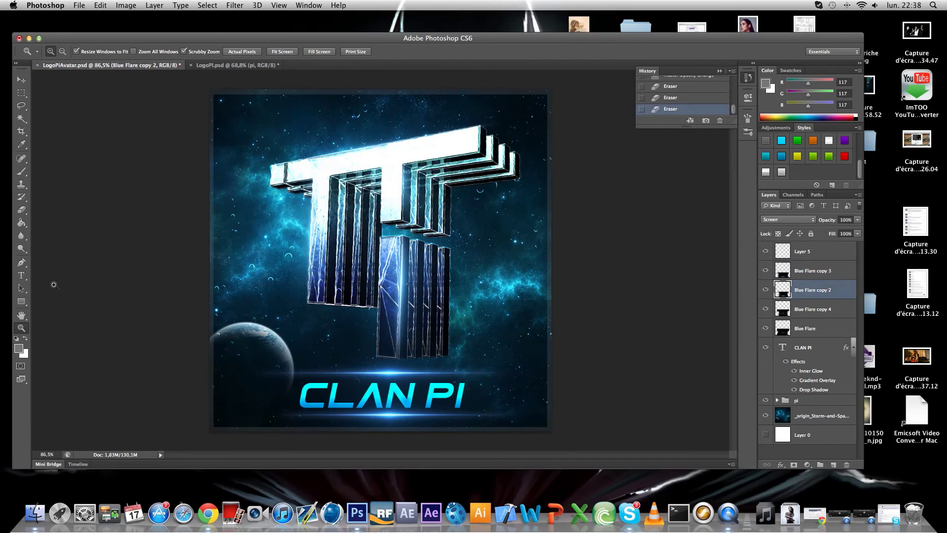
click(22, 210)
click(59, 208)
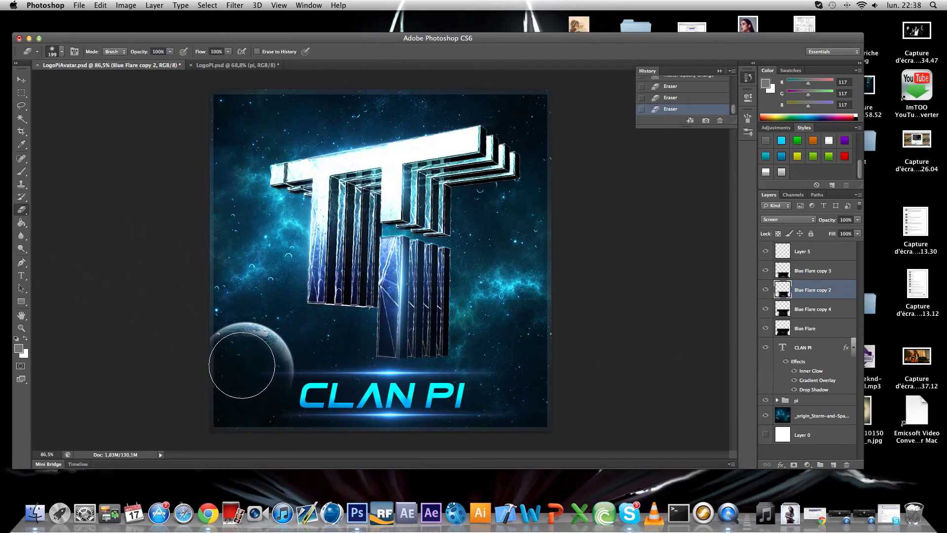
drag(241, 364, 313, 360)
Select the layers from Blue Flare copy 3 down to the CLAN PI text
click(802, 326)
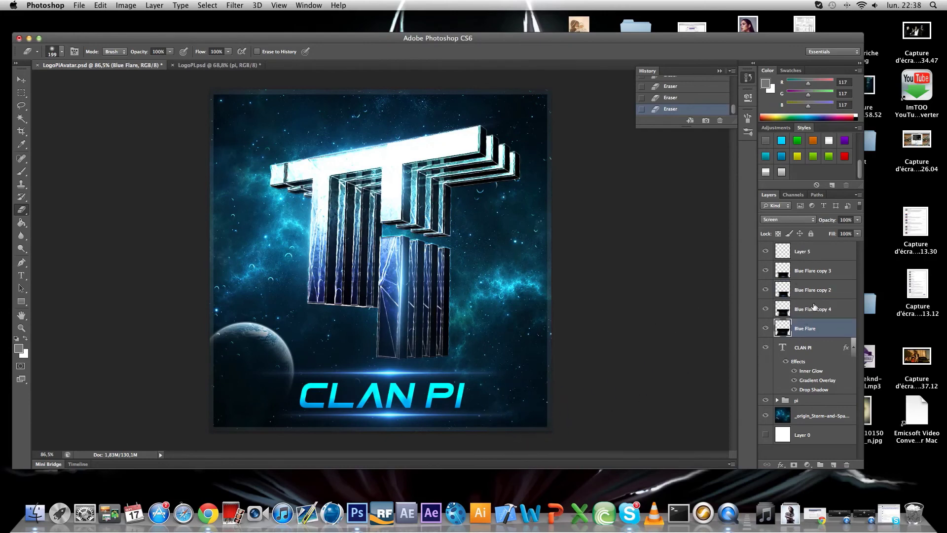
click(799, 277)
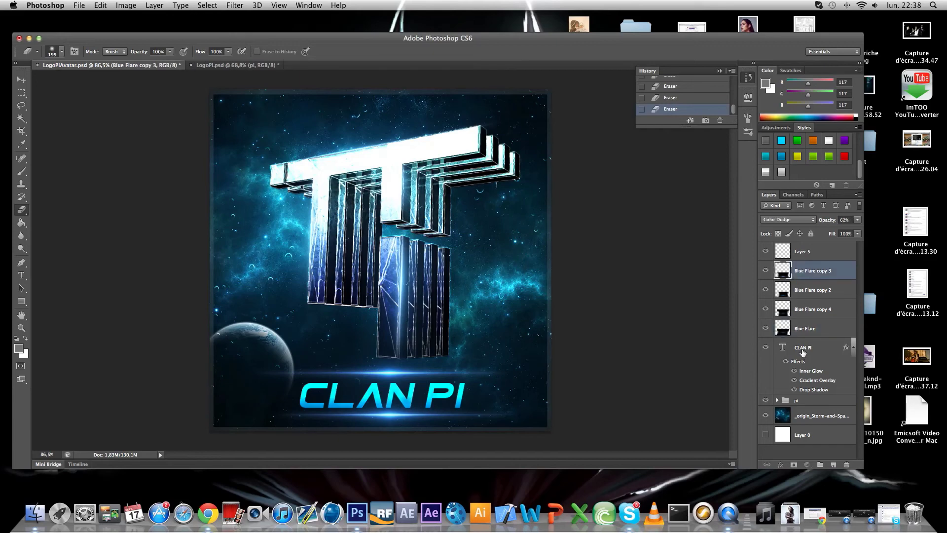
shift+click(803, 352)
Nudge the text and flare layers slightly left and zoom out to fit the image
key(v)
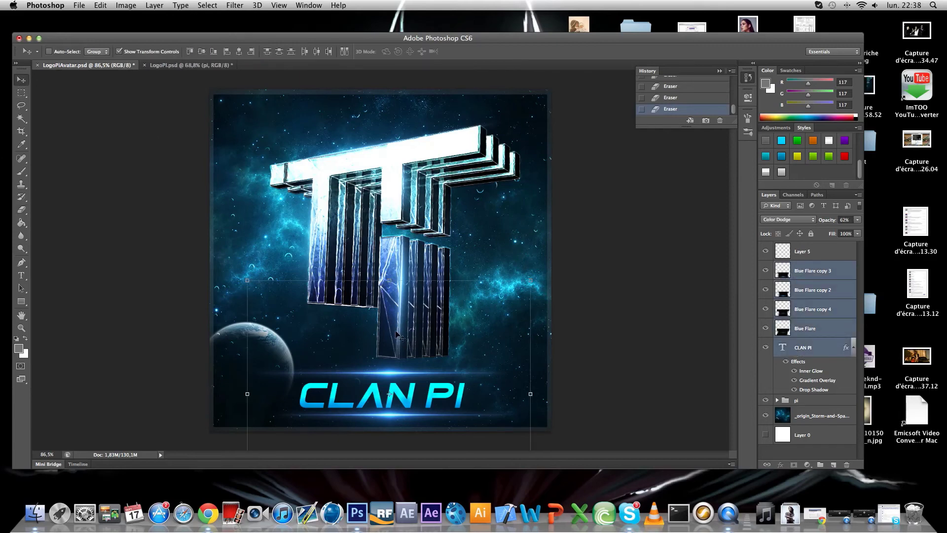
drag(412, 371, 408, 369)
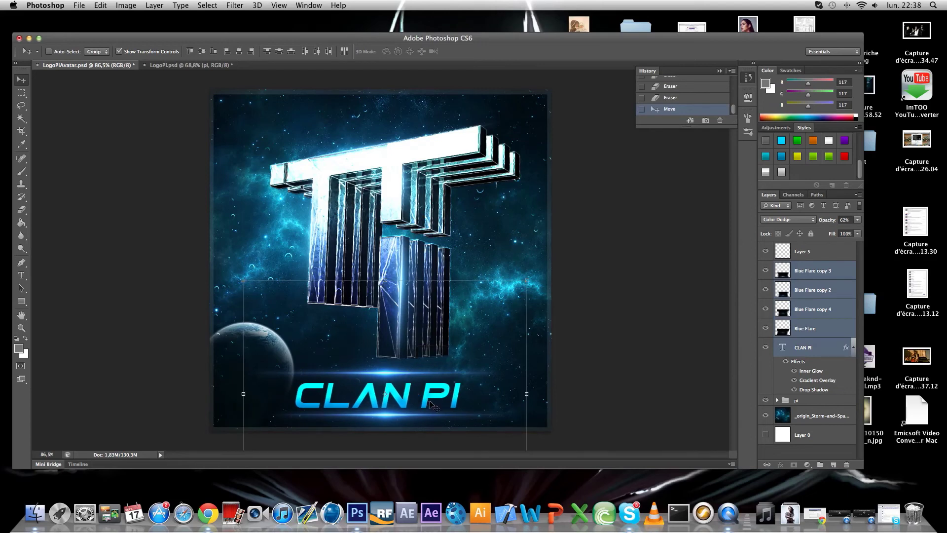
click(22, 328)
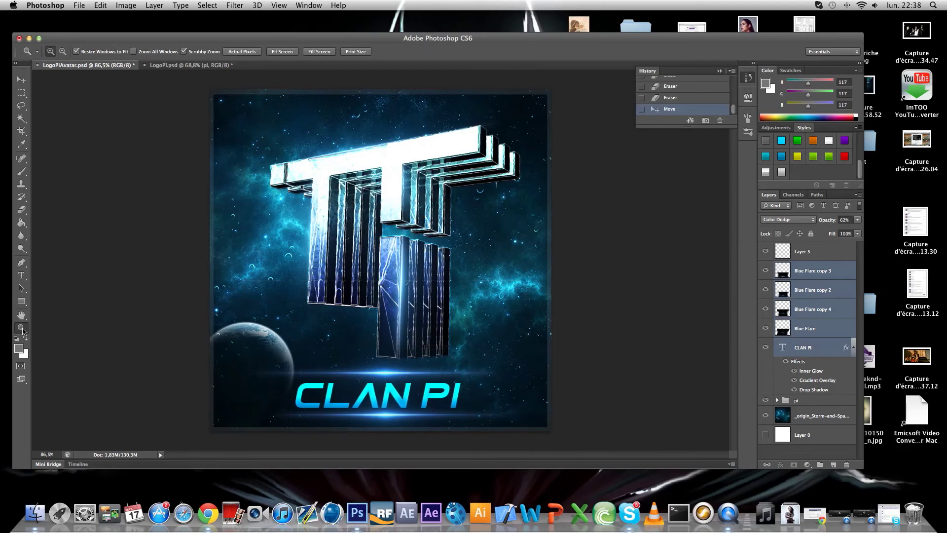
click(16, 340)
drag(364, 204, 359, 218)
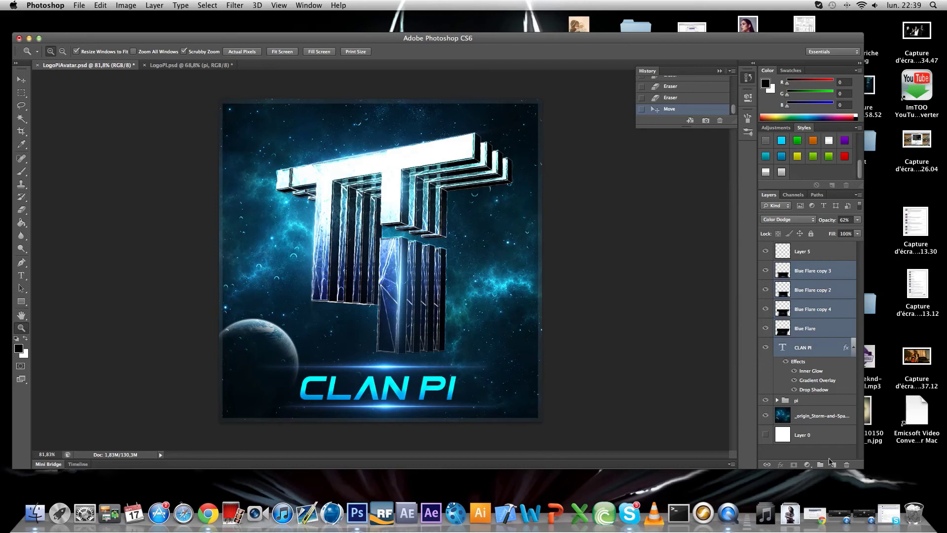
Minimise the audio recording window, save LogoPiAvatar.psd, and set the view to 71.7%
click(838, 494)
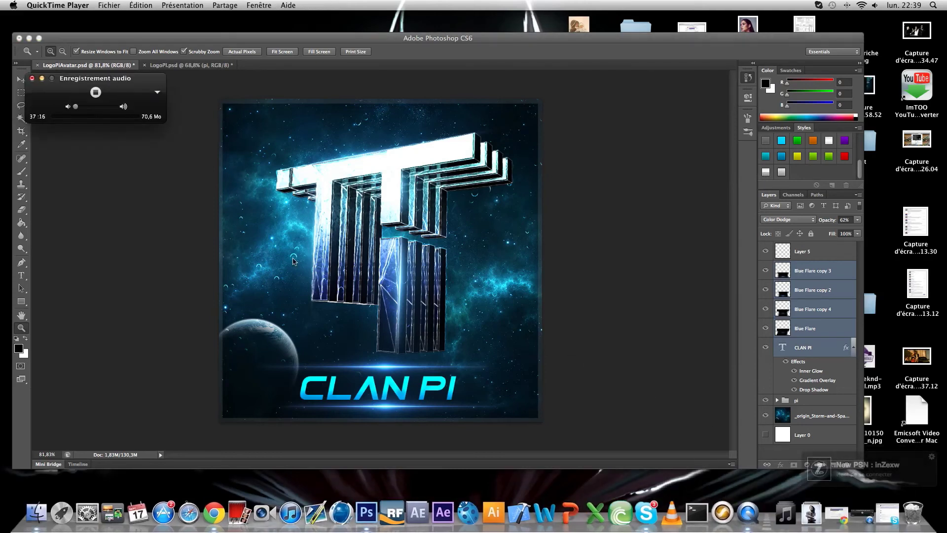
key(super+m)
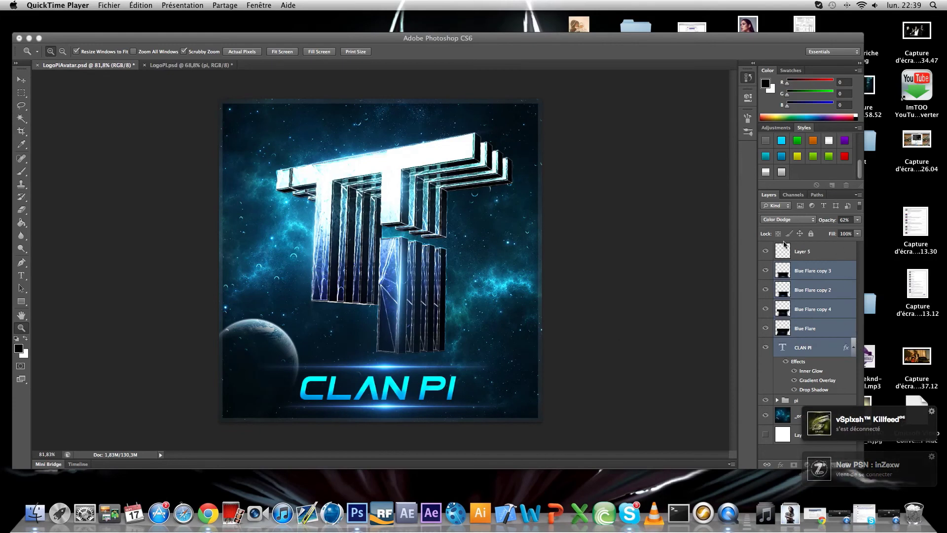
click(105, 4)
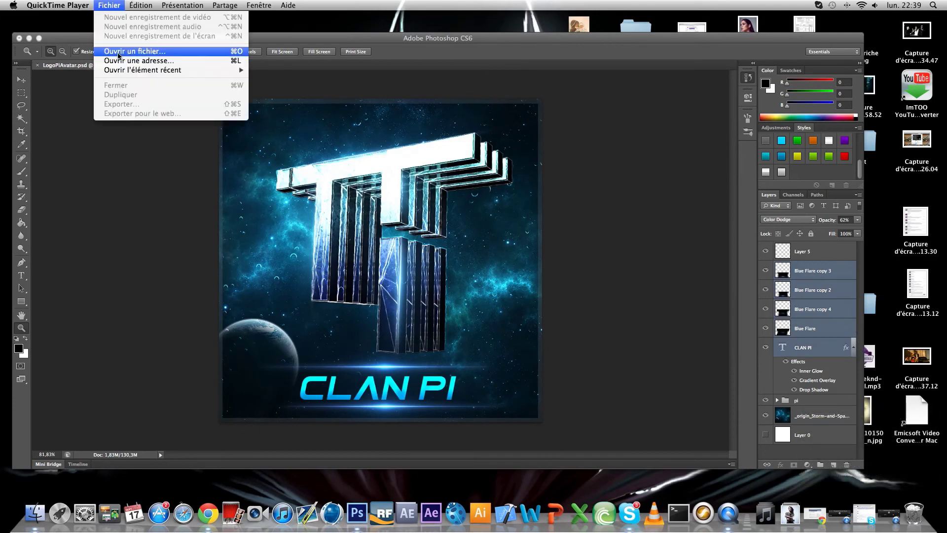
click(102, 159)
click(96, 120)
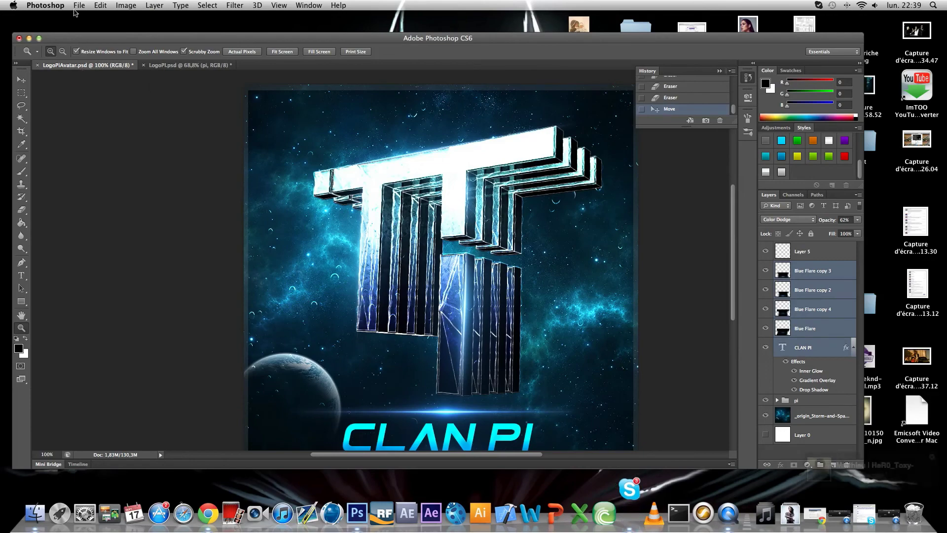
click(79, 5)
click(84, 113)
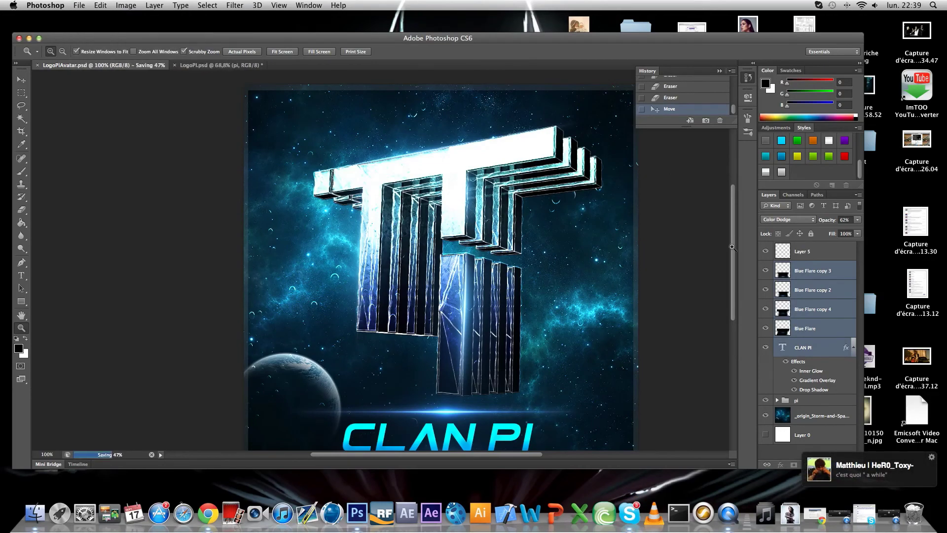
alt+click(497, 288)
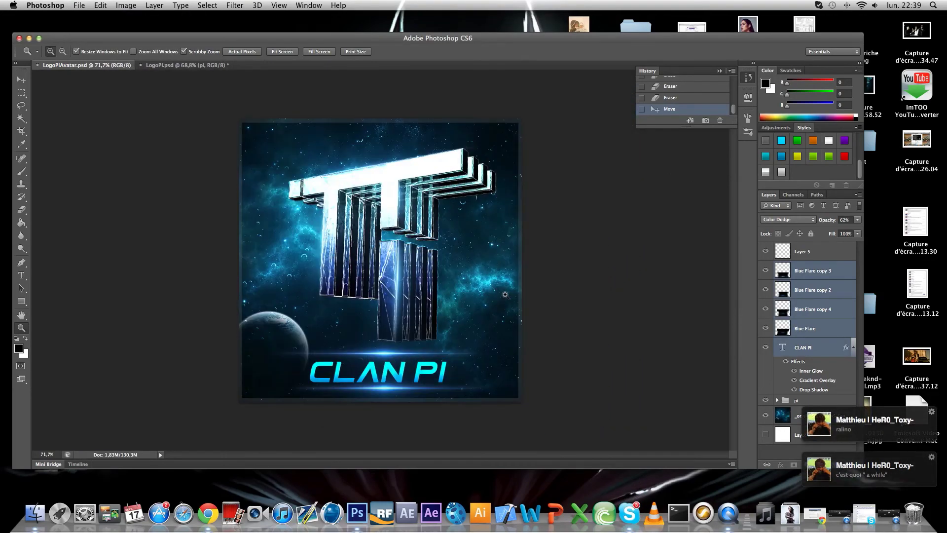
click(401, 236)
Enlarge the view to about 88% and delete Layer 5
drag(401, 236, 439, 246)
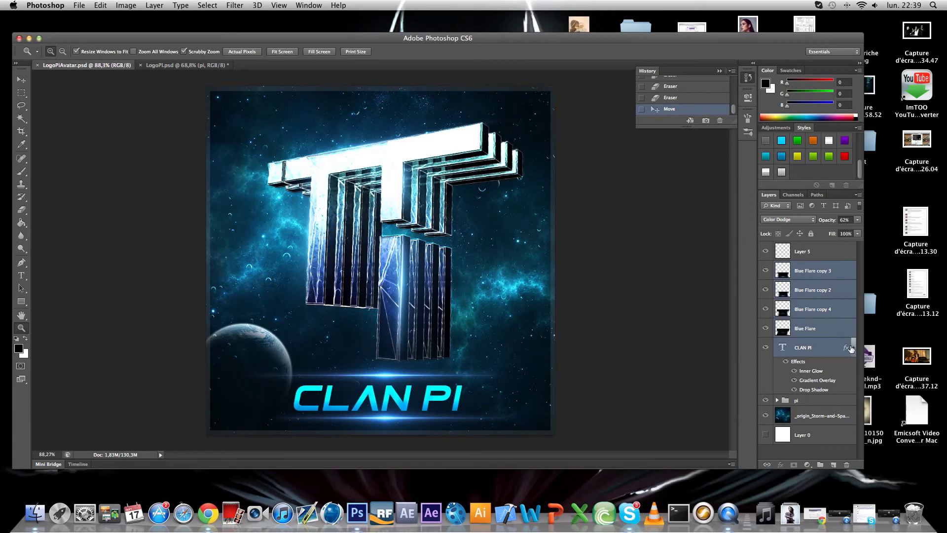
click(800, 257)
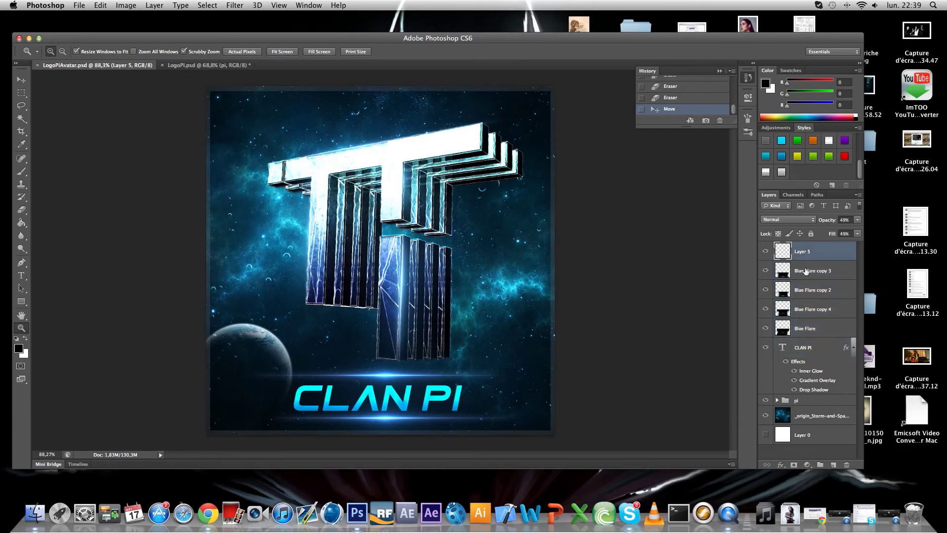
click(793, 464)
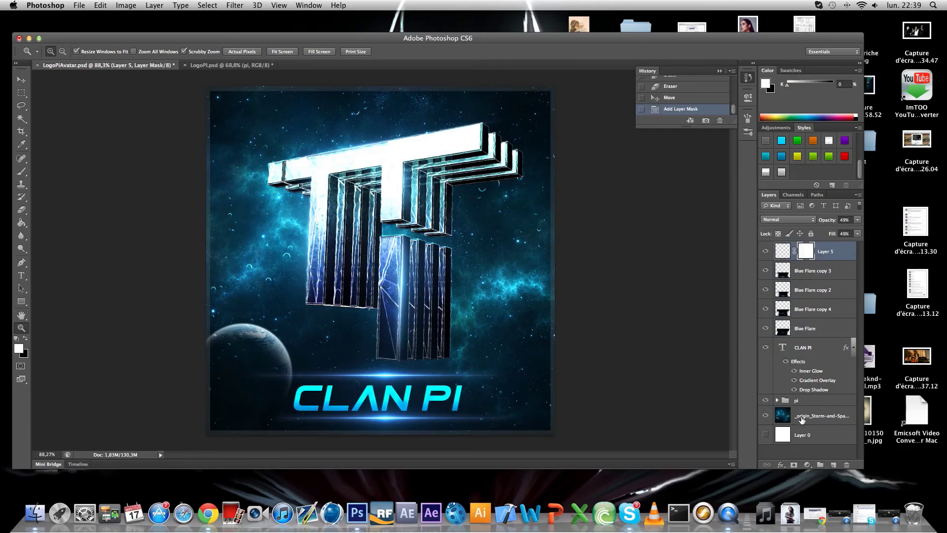
key(Delete)
Add a Curves adjustment layer with an S-curve darkening shadows and brightening highlights
click(807, 465)
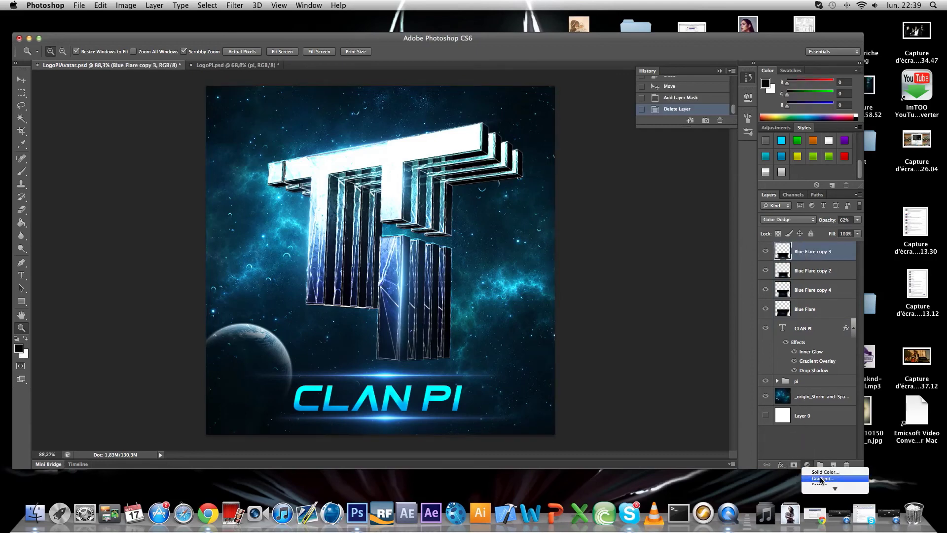
scroll(822, 477, down, 5)
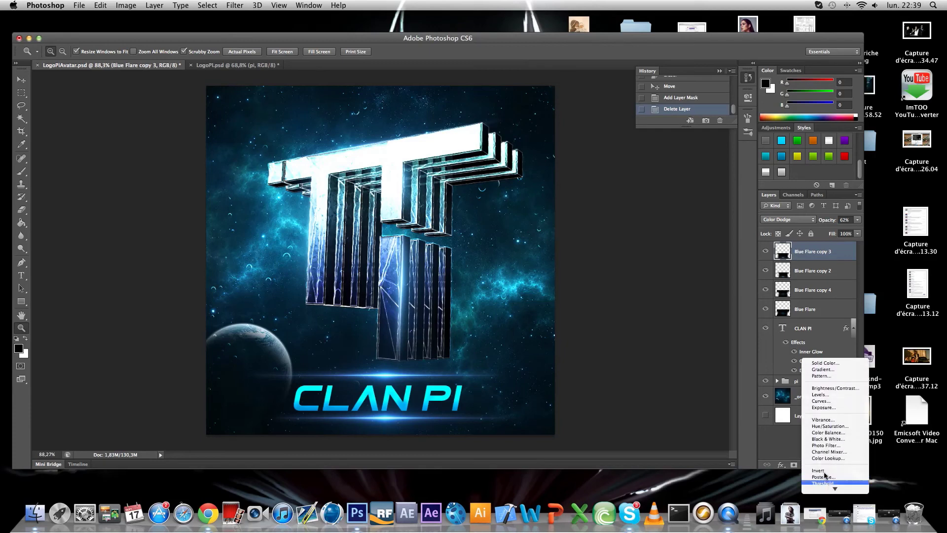
click(821, 400)
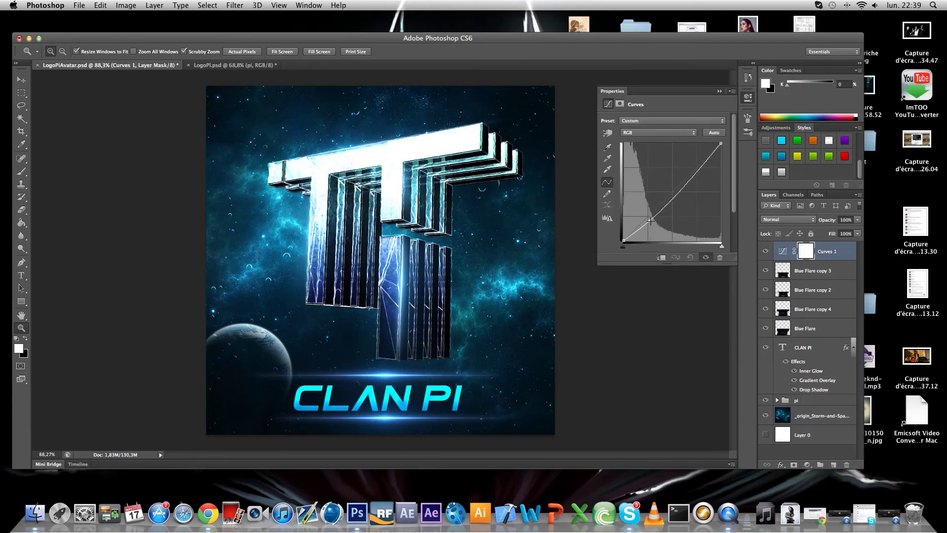
drag(650, 214, 650, 220)
drag(698, 168, 697, 171)
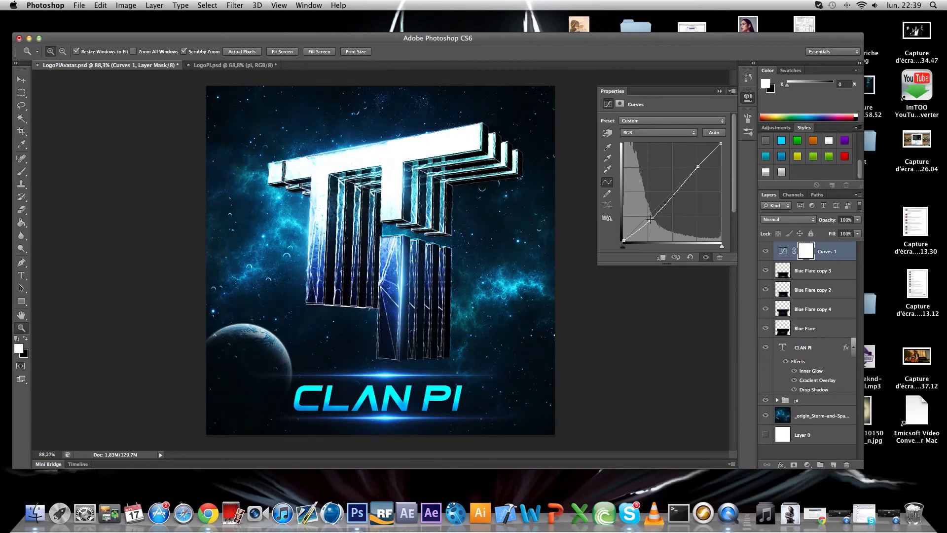
drag(650, 217, 649, 221)
Bend the Red channel curve downward
click(657, 132)
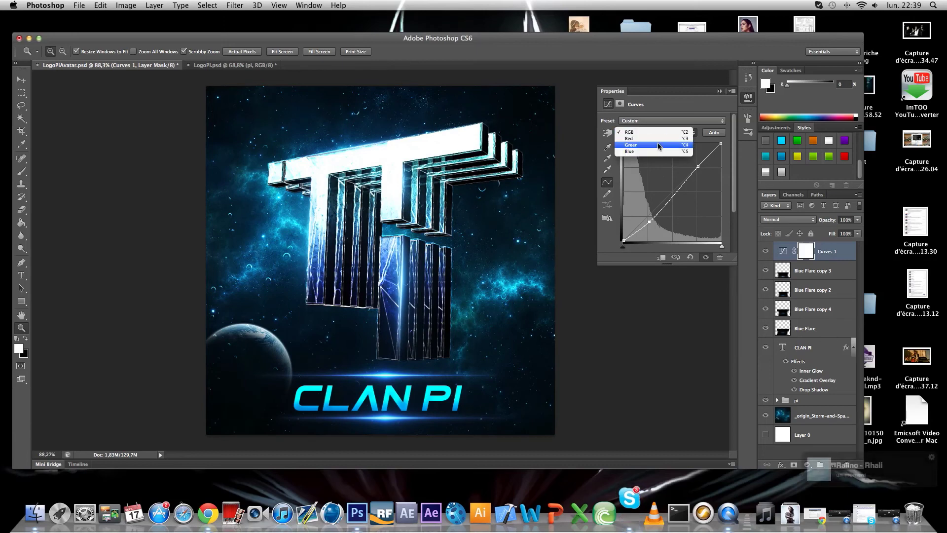
click(658, 141)
drag(680, 182, 659, 213)
click(661, 132)
Reshape the Blue channel curve: lift the shadow endpoint, lower the highlight, add two control points
click(665, 145)
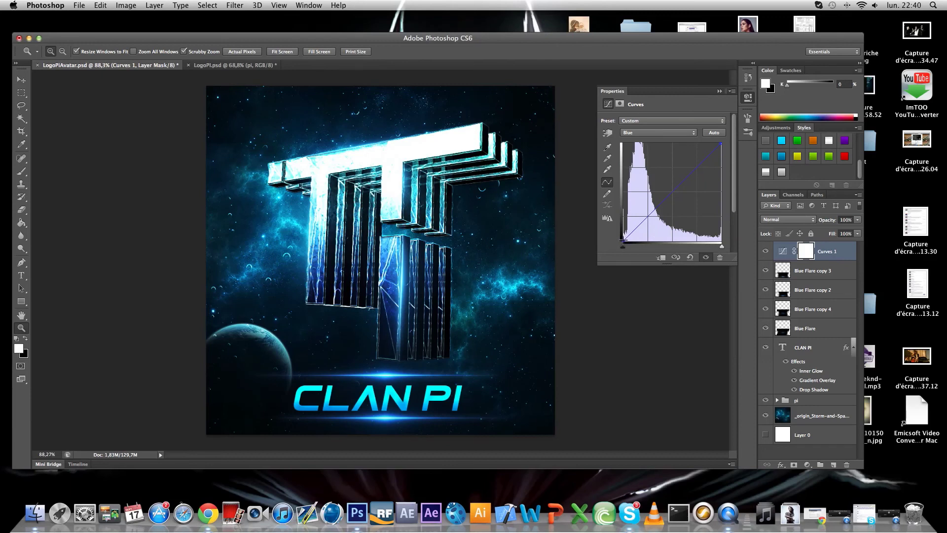
mouse_move(623, 241)
mouse_down()
mouse_move(619, 228)
mouse_move(622, 241)
mouse_up()
drag(720, 143, 721, 149)
drag(641, 219, 645, 222)
drag(694, 174, 693, 171)
drag(623, 239, 621, 237)
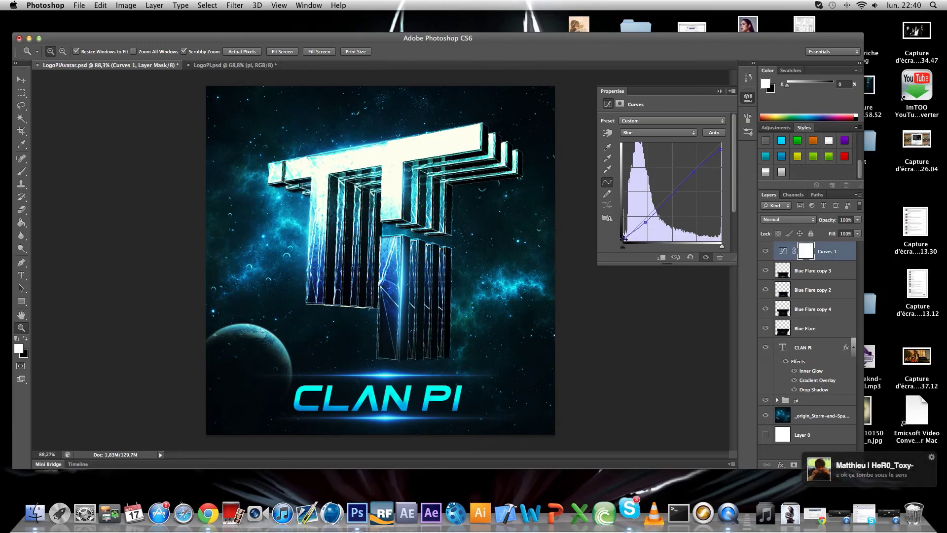
drag(622, 240, 623, 236)
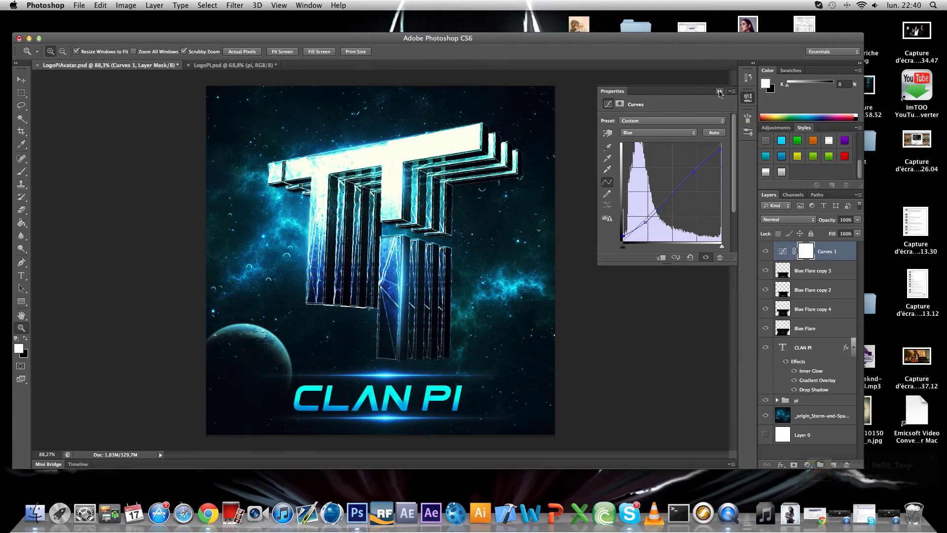
click(792, 252)
Add a Gradient Map adjustment layer
click(807, 464)
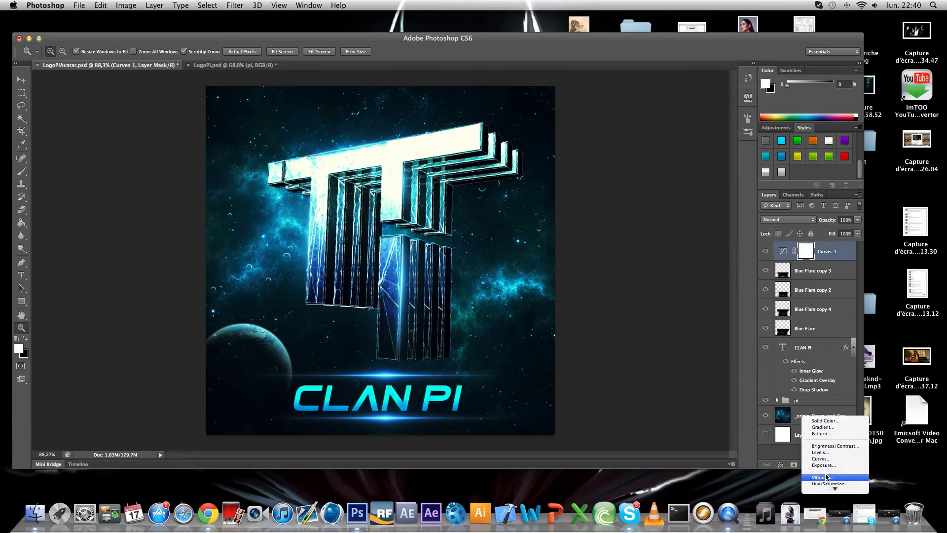
mouse_move(829, 487)
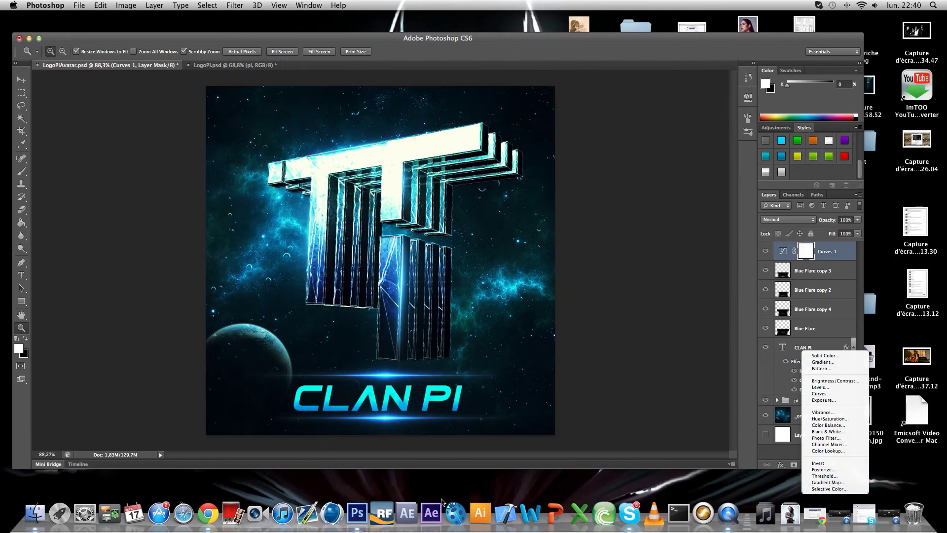
click(829, 482)
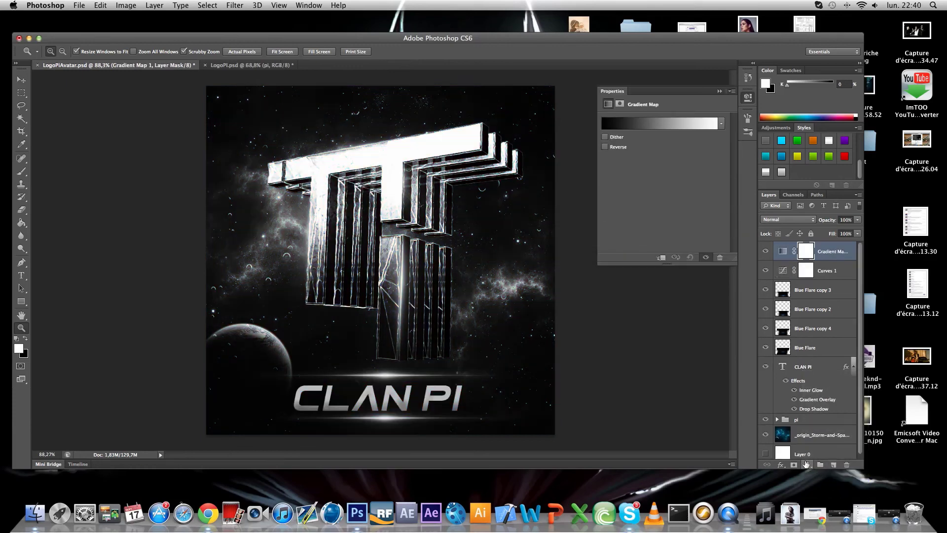
Try blue and cyan for the gradient's left stop, then set it back to black
click(638, 123)
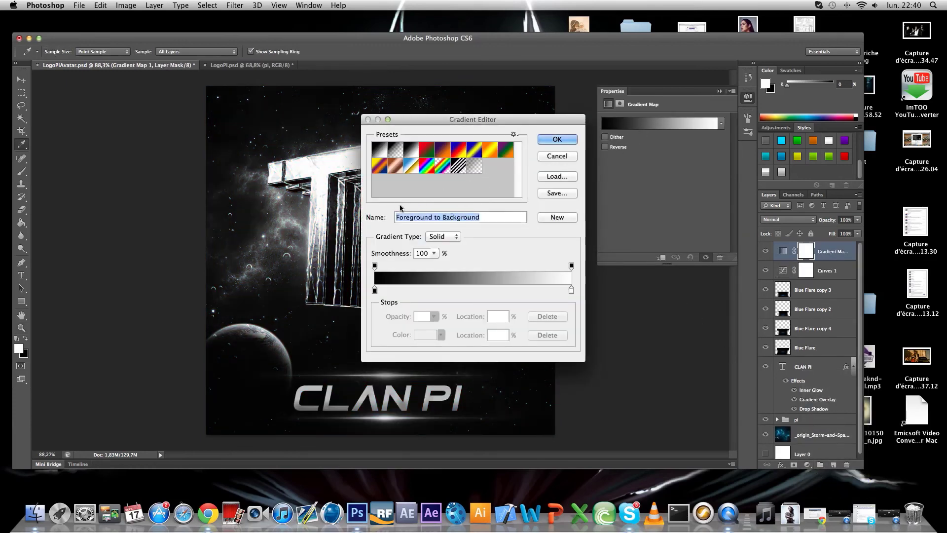
click(375, 290)
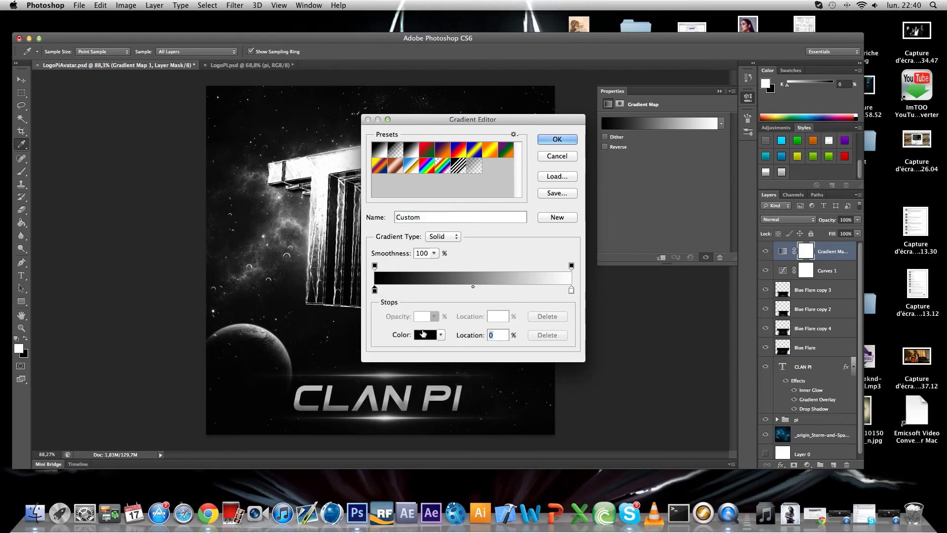
click(423, 334)
click(478, 205)
click(466, 163)
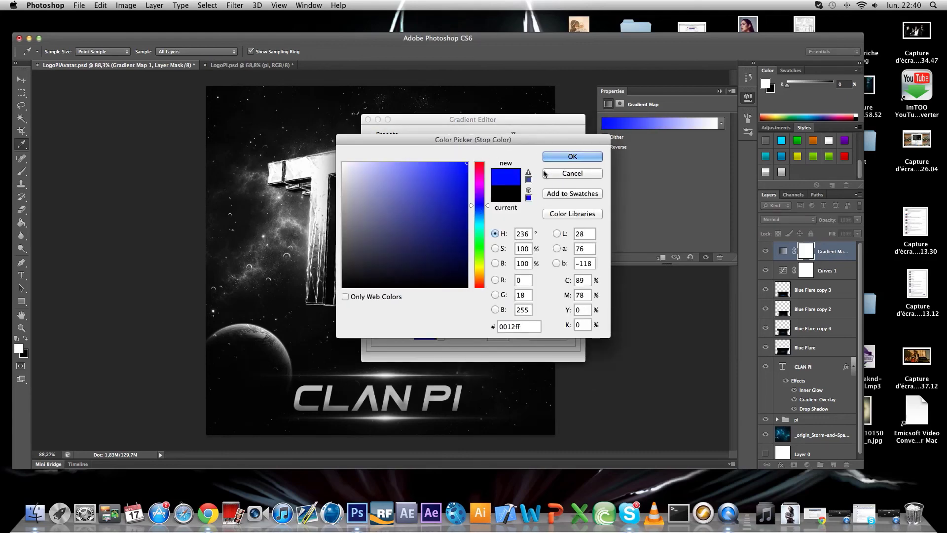
click(478, 221)
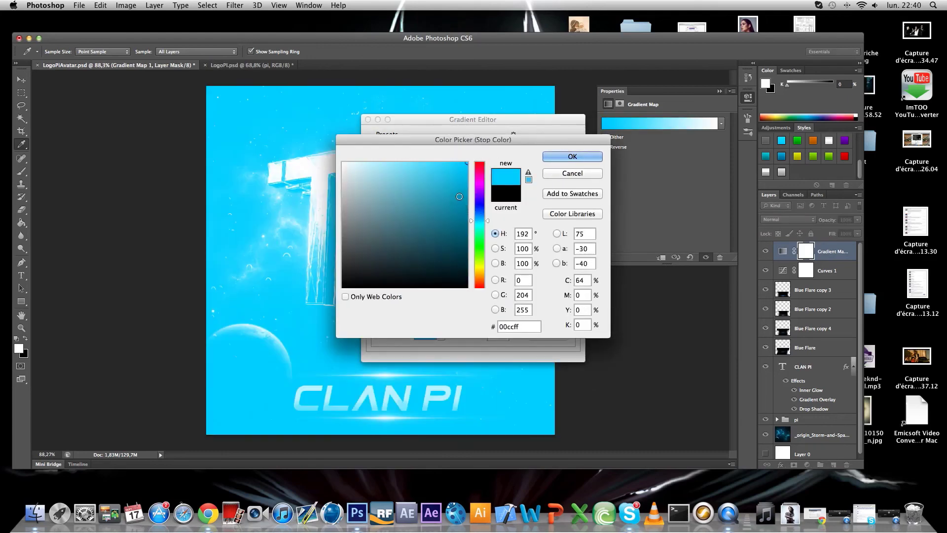
drag(459, 196, 342, 287)
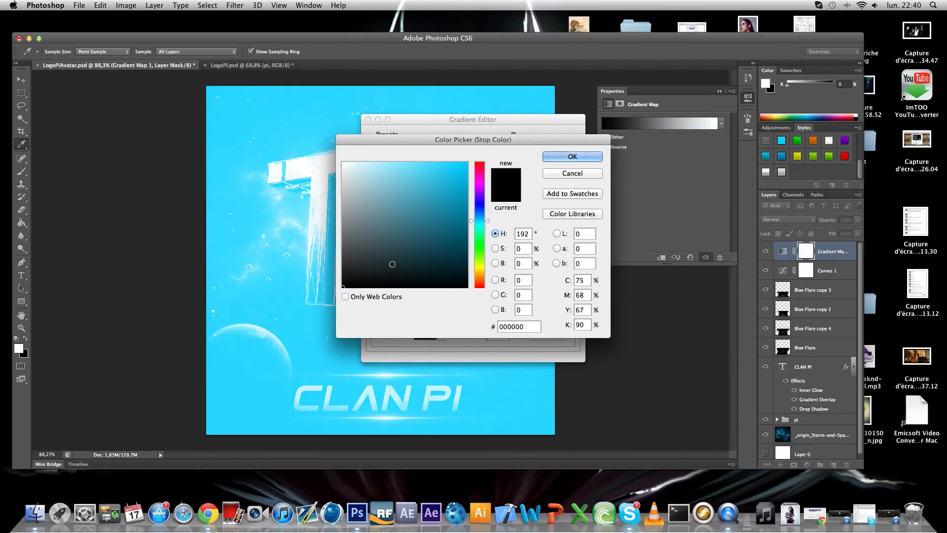
click(571, 156)
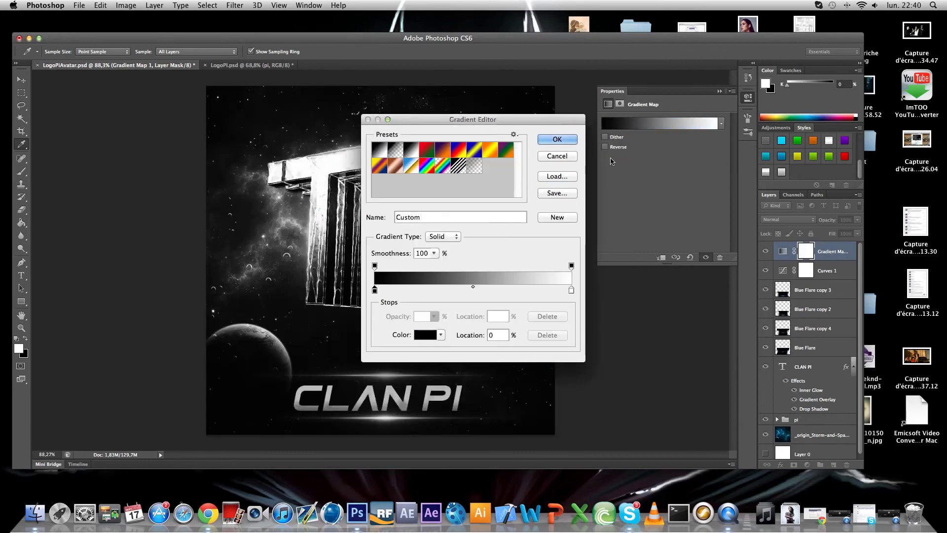
Try a navy colour for the right stop, then discard the gradient edits
click(571, 289)
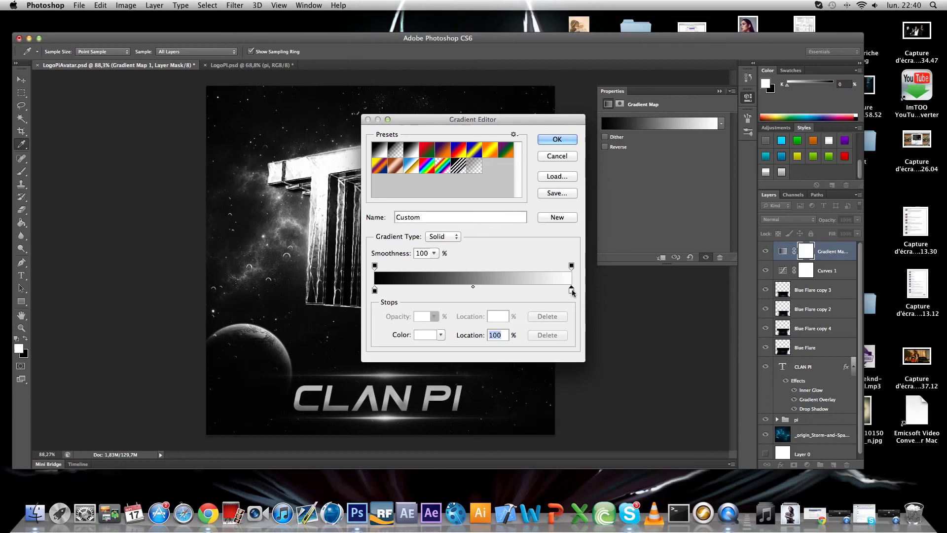
click(432, 338)
click(478, 205)
click(467, 168)
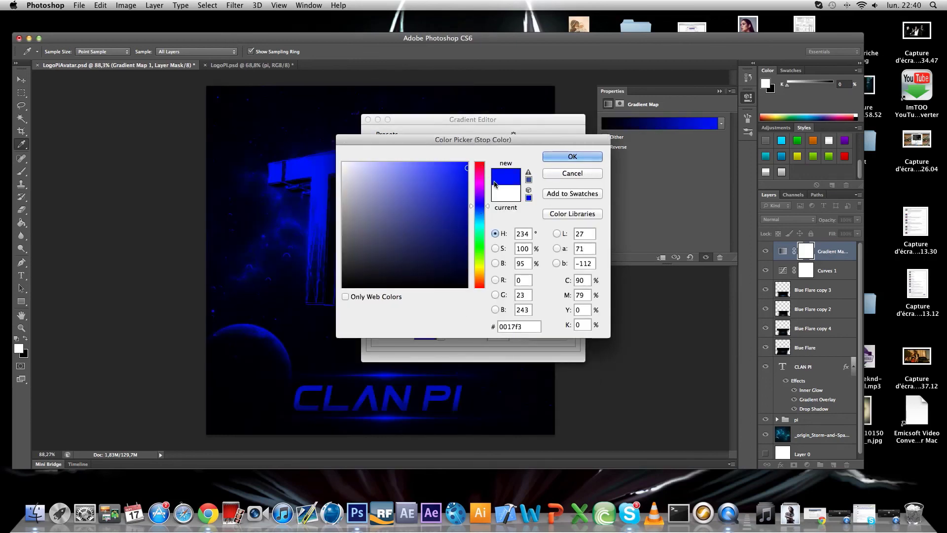
click(462, 236)
click(572, 156)
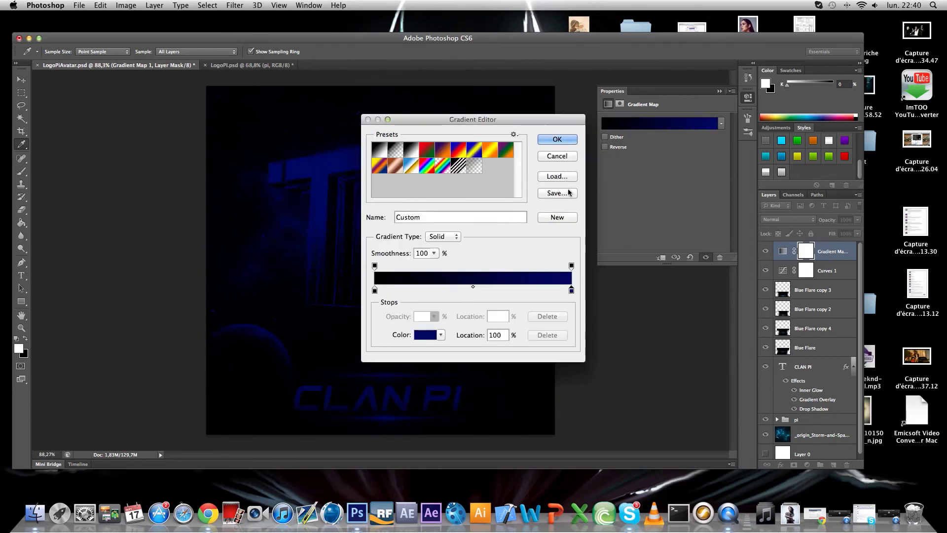
key(Escape)
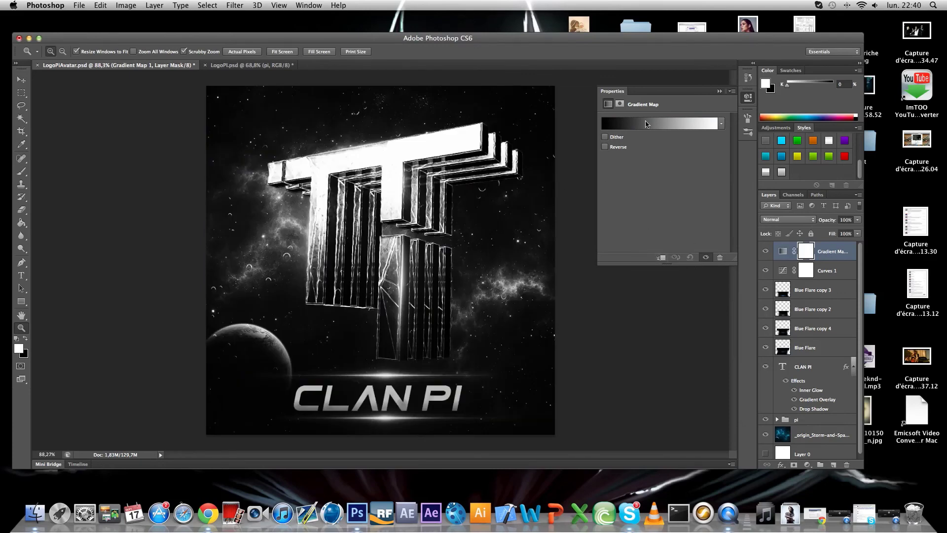
Turn on Dither, preview several gradient presets without keeping them, and leave Reverse off
double_click(831, 254)
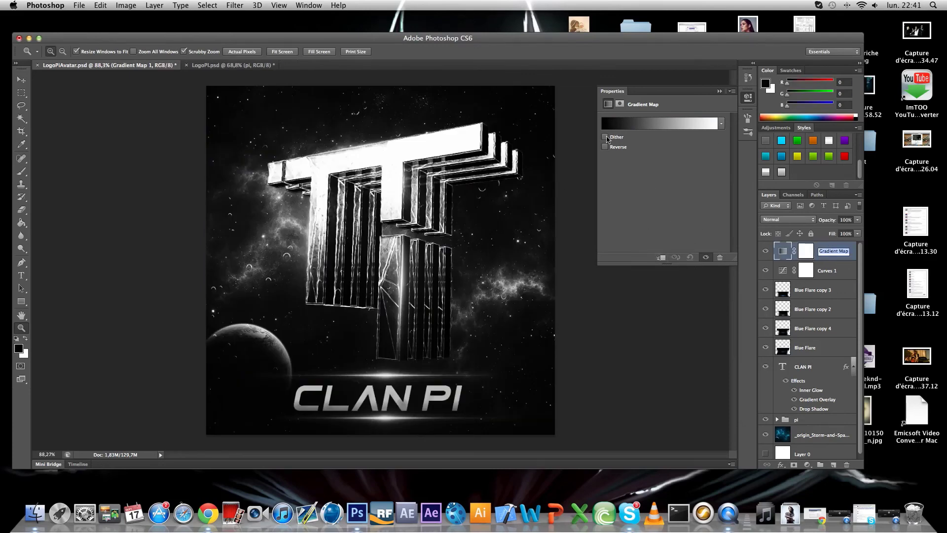
click(605, 137)
click(651, 123)
click(427, 167)
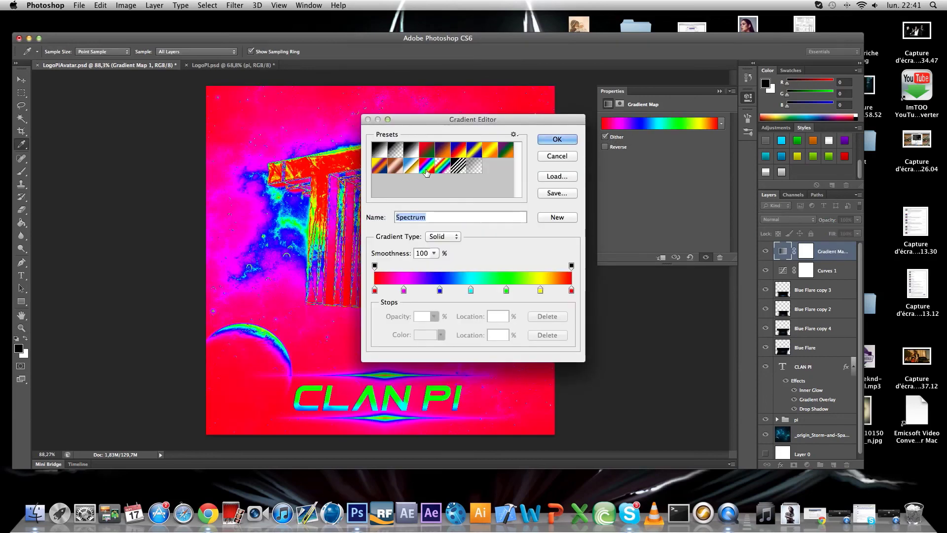
click(405, 154)
click(444, 150)
click(460, 151)
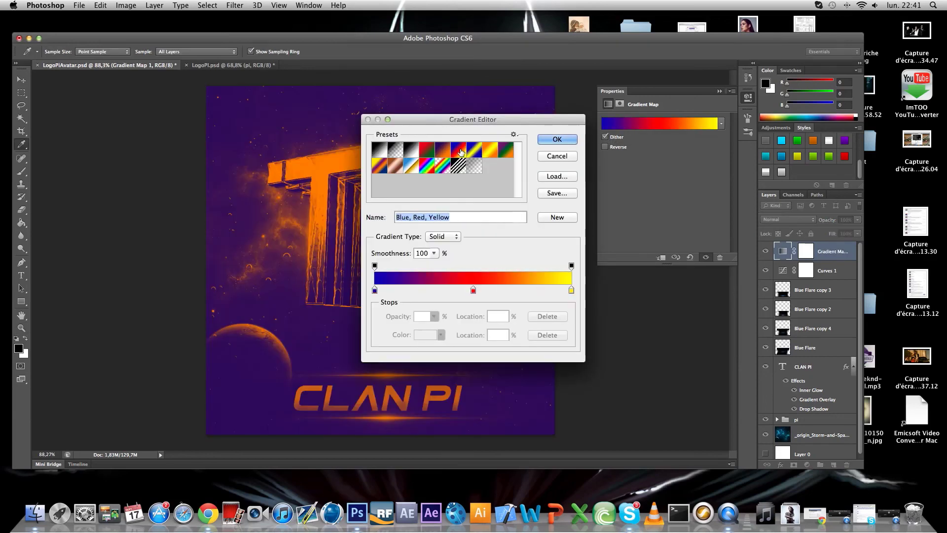
click(474, 149)
click(556, 156)
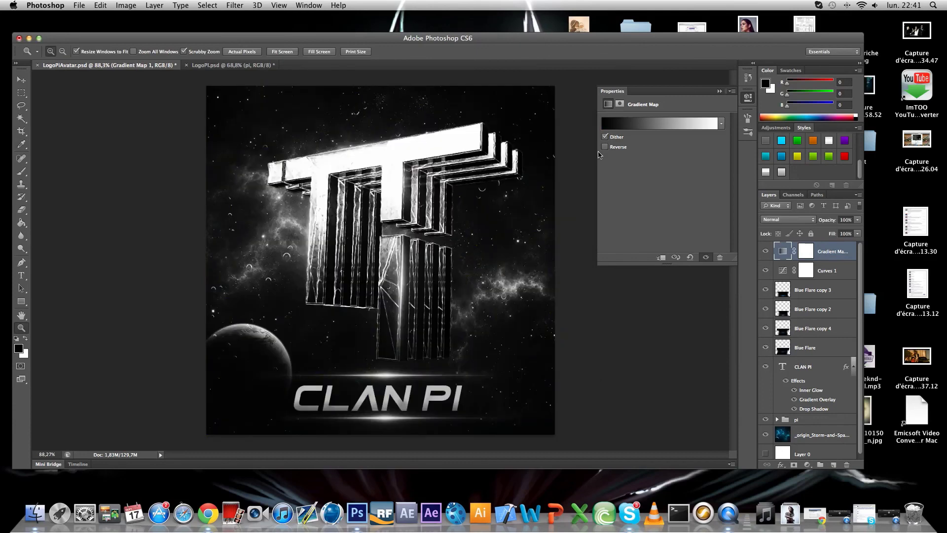
click(605, 147)
click(606, 147)
click(723, 93)
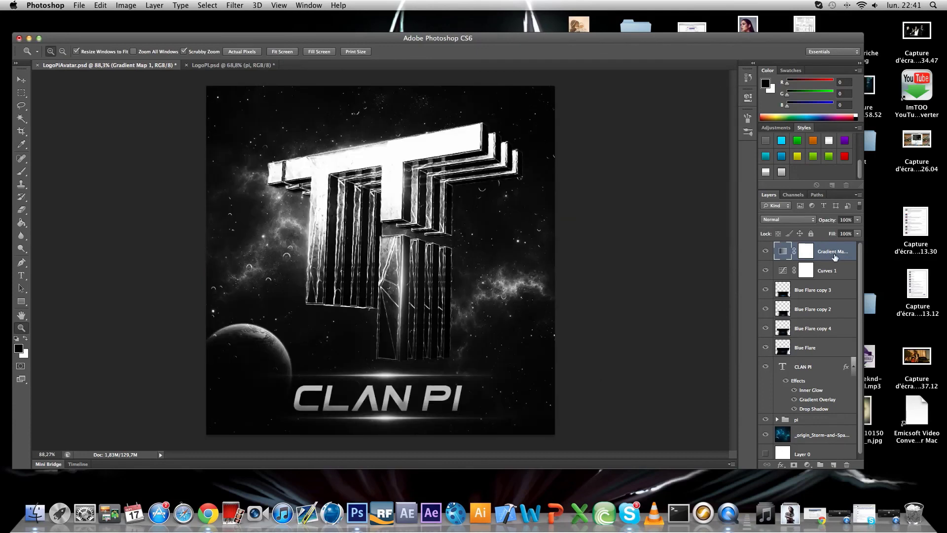
Delete the Gradient Map layer and save the document
drag(834, 256, 846, 464)
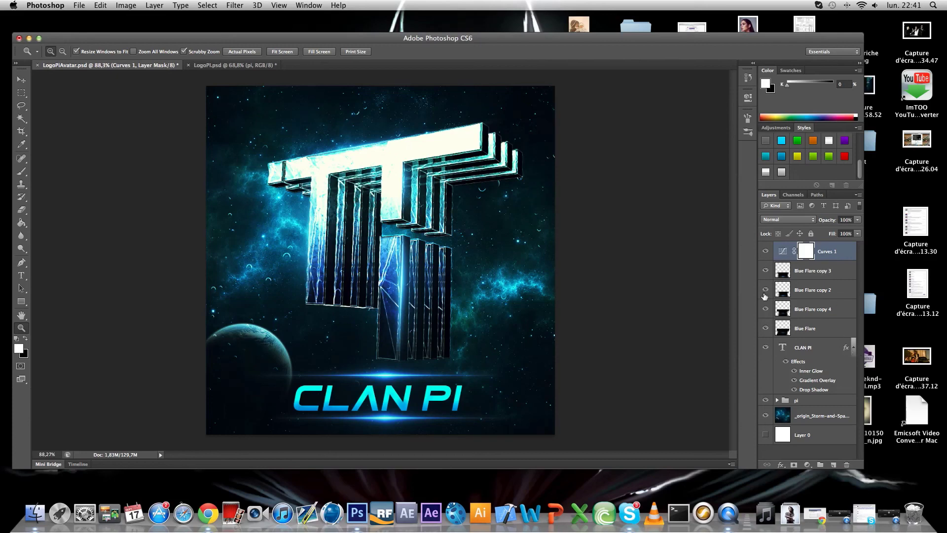
click(77, 5)
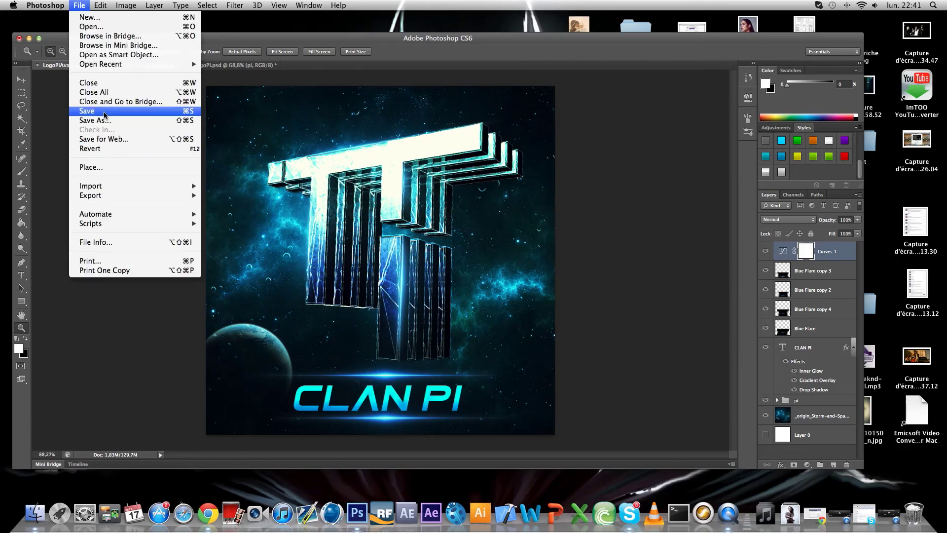
click(88, 117)
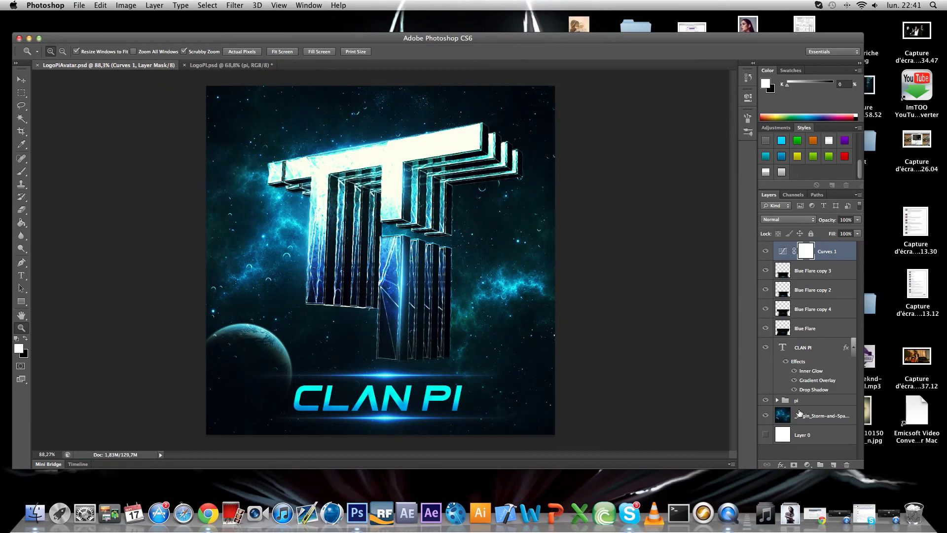
Change the CLAN PI text to 'NOVA' and shift it right to centre under the T
double_click(782, 348)
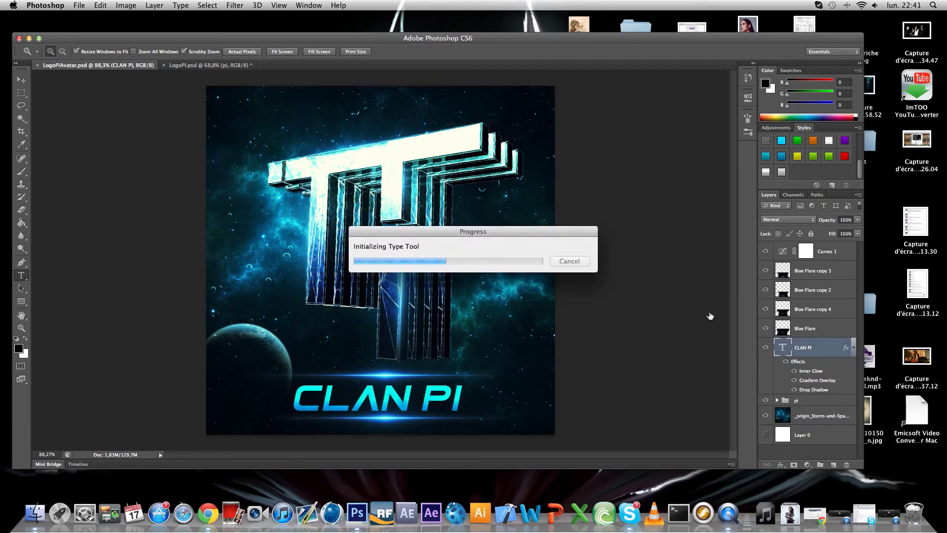
key(z)
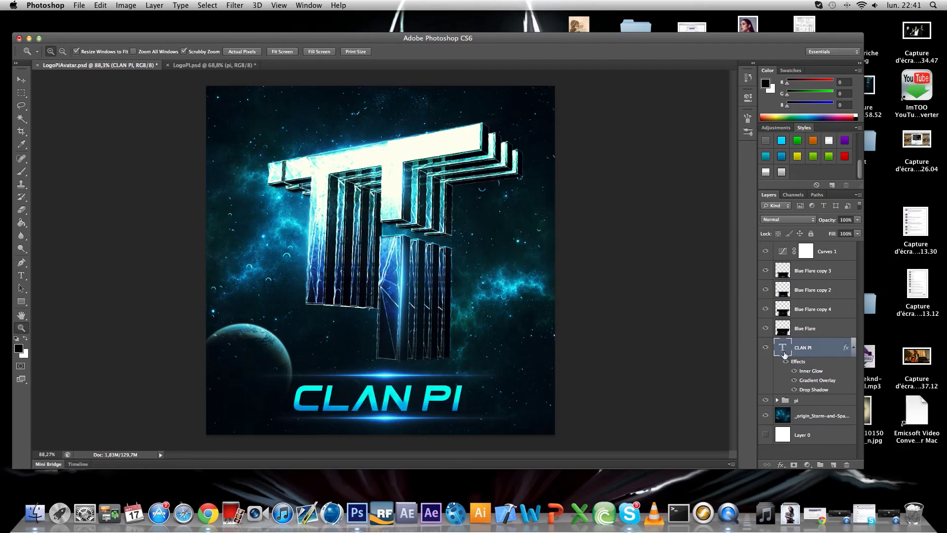
double_click(784, 348)
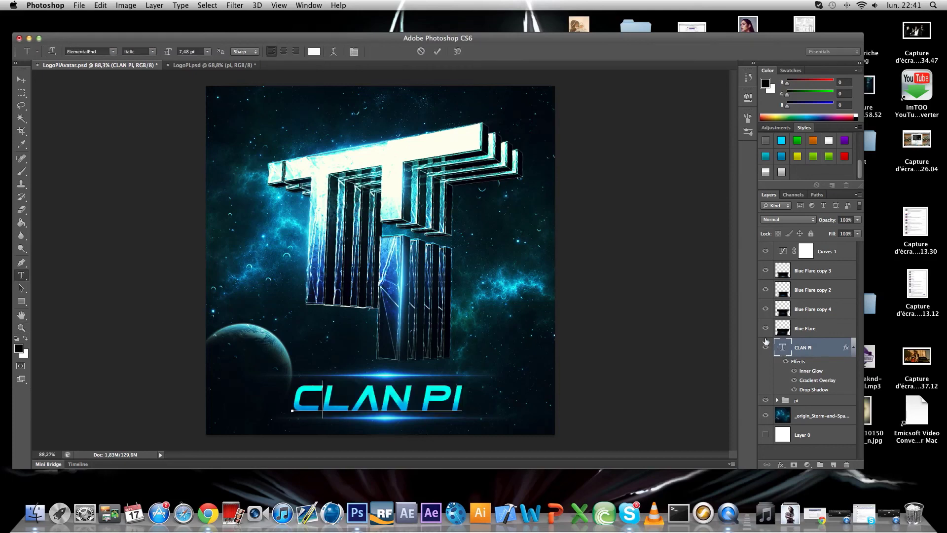
text(NOVA)
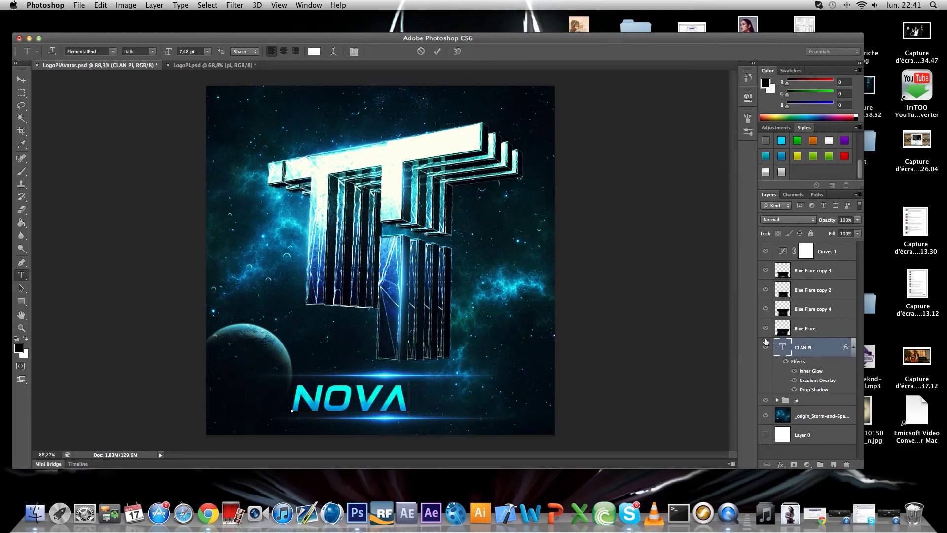
click(20, 80)
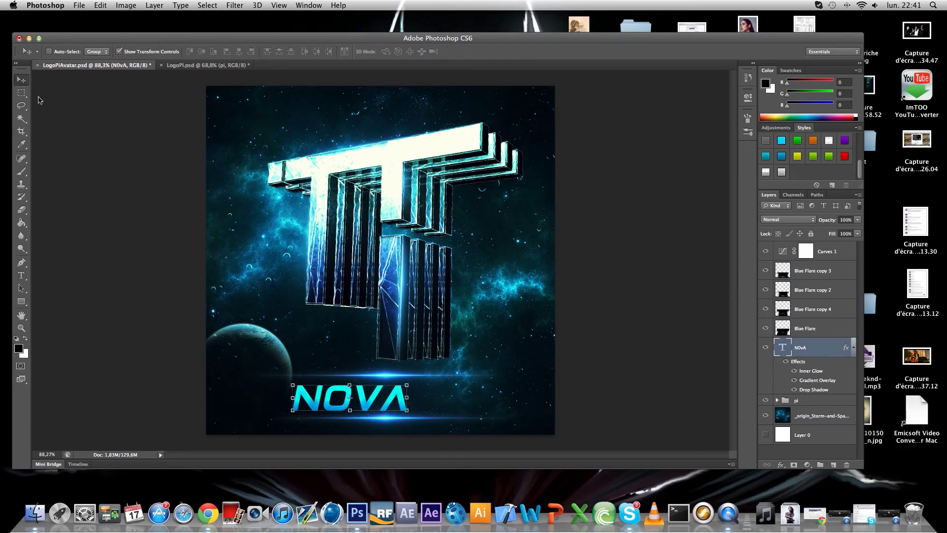
drag(391, 396, 421, 395)
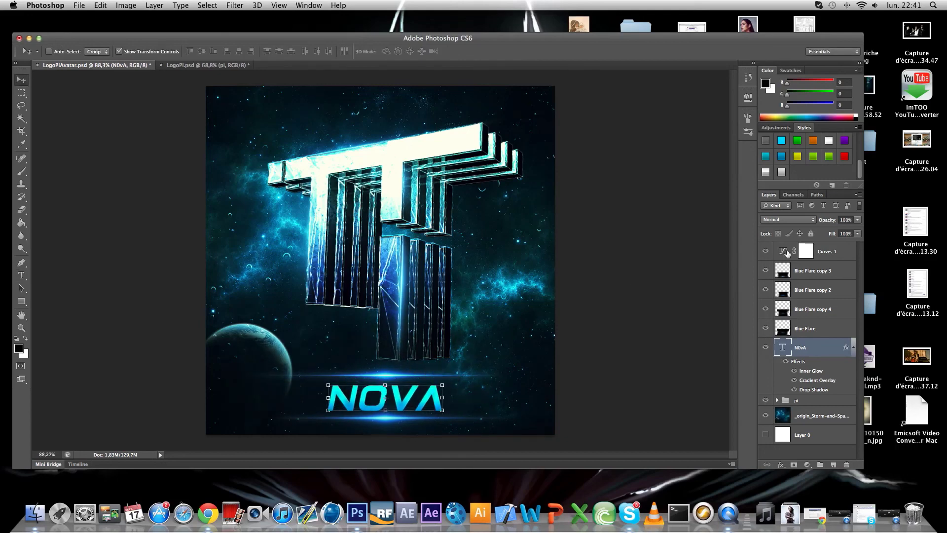
click(806, 251)
Add a Photo Filter adjustment layer and set its filter colour to red
click(806, 464)
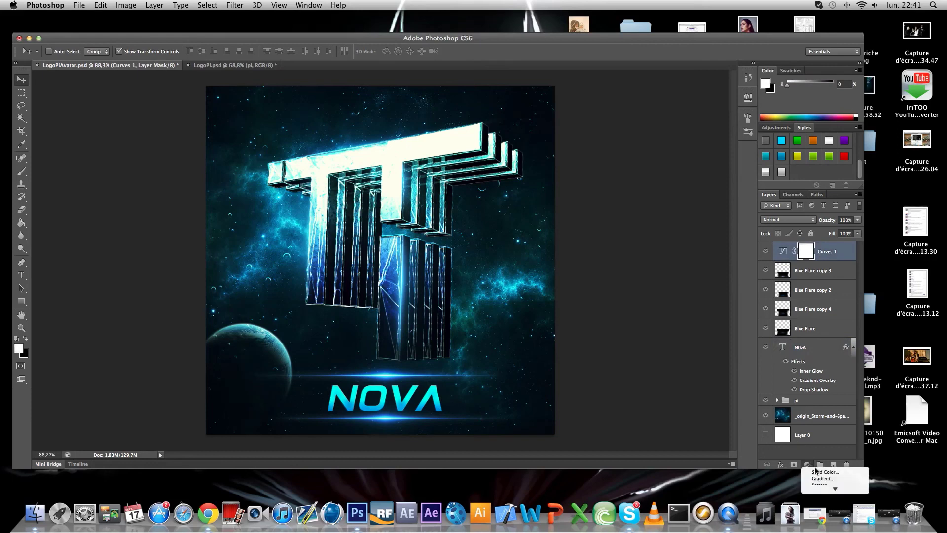
mouse_move(833, 487)
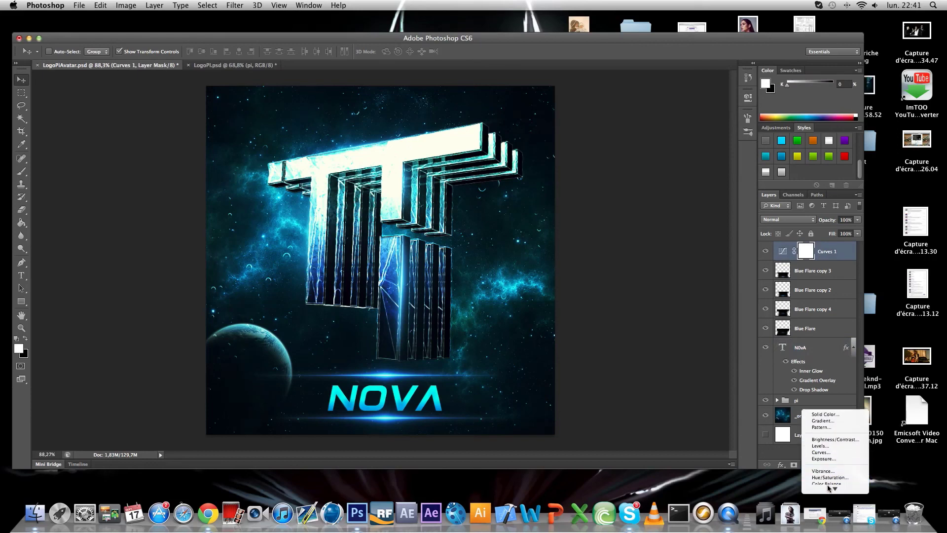
click(835, 465)
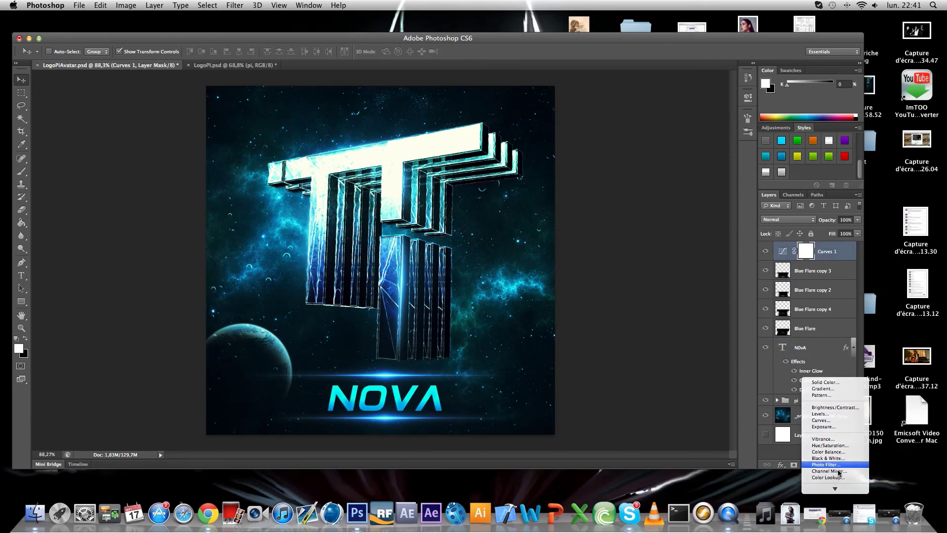
click(632, 134)
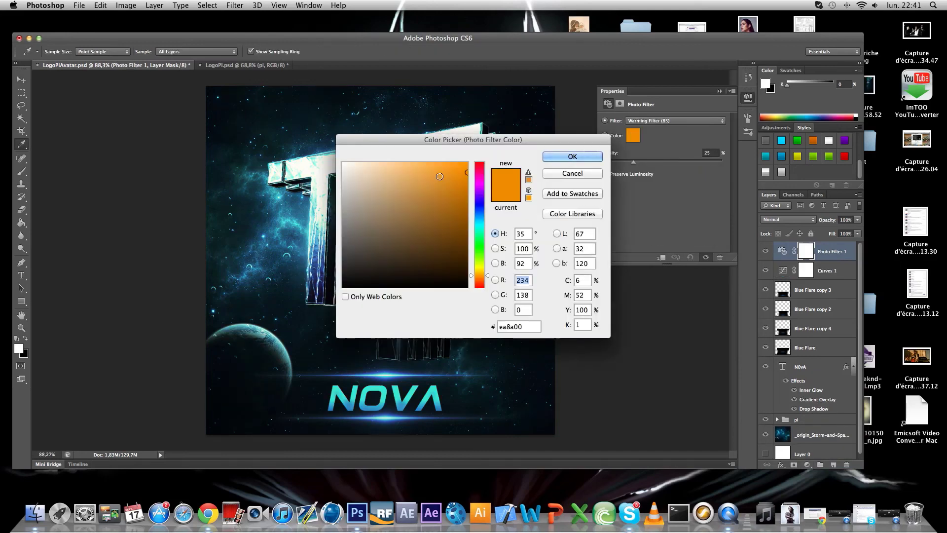
drag(486, 172, 470, 161)
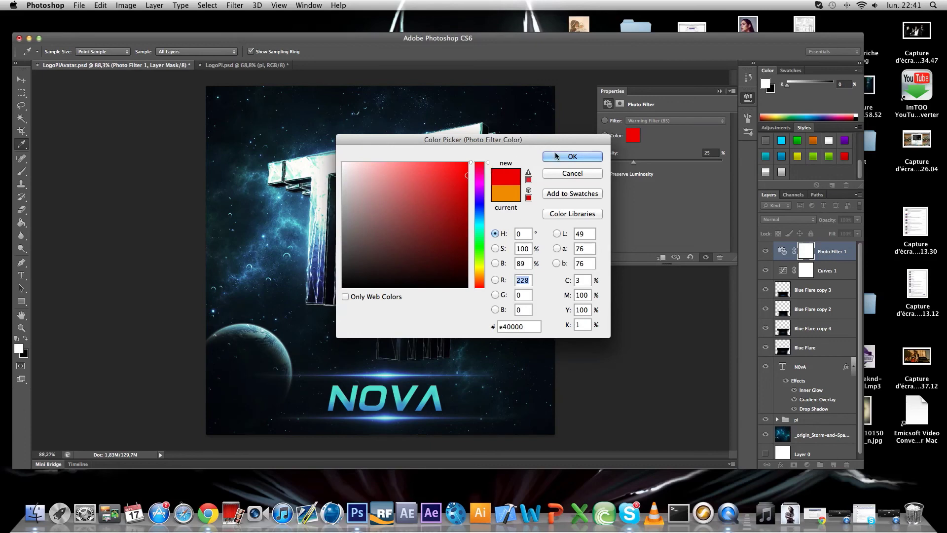
click(572, 156)
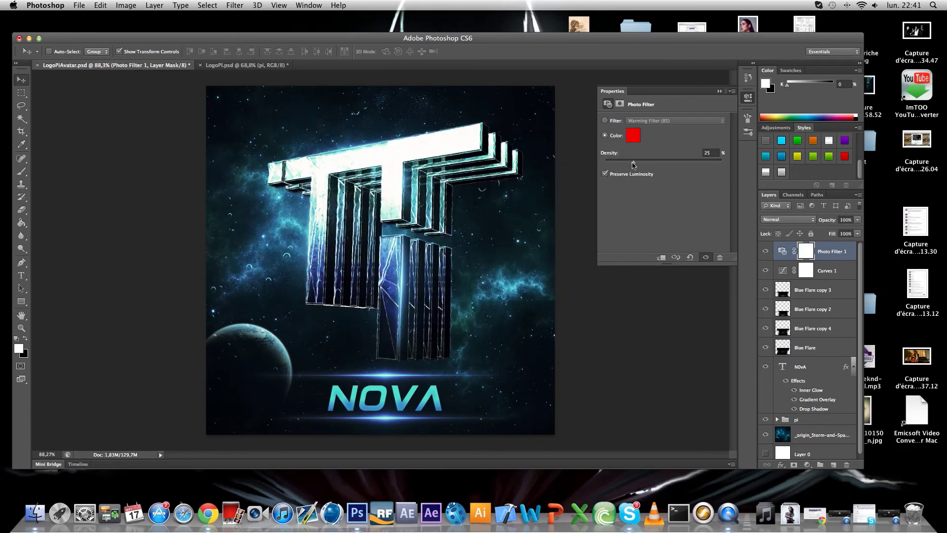
Set the red filter's density to about 83%, then duplicate Photo Filter 1
drag(633, 163, 725, 184)
click(633, 138)
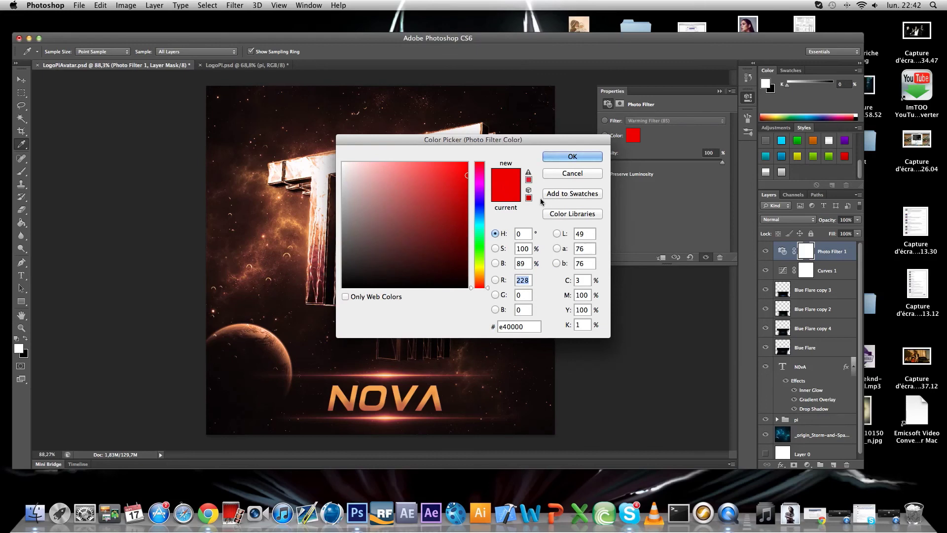
click(547, 174)
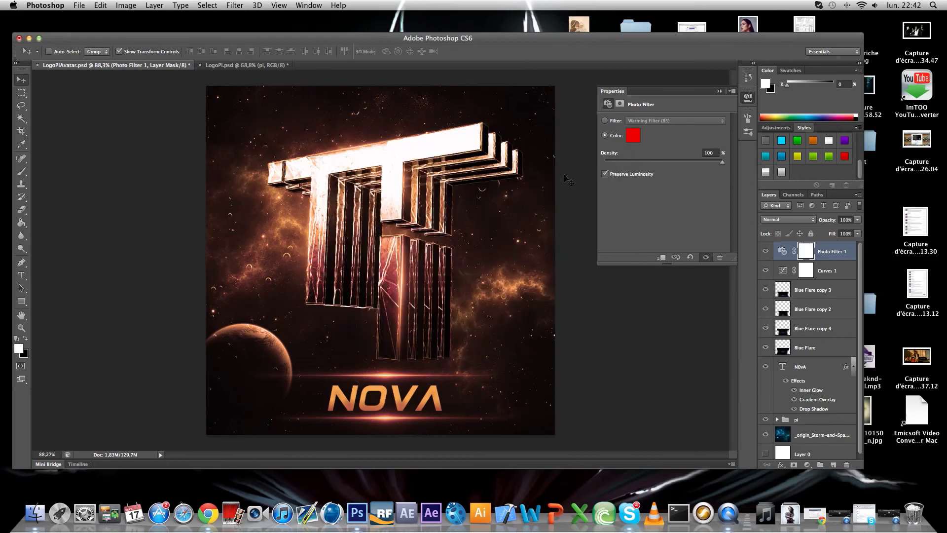
drag(719, 165, 702, 164)
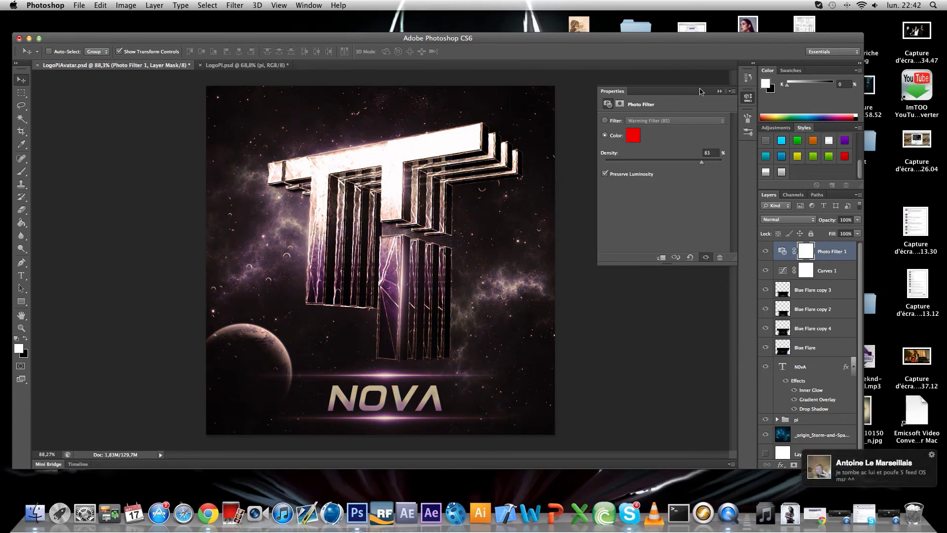
click(720, 91)
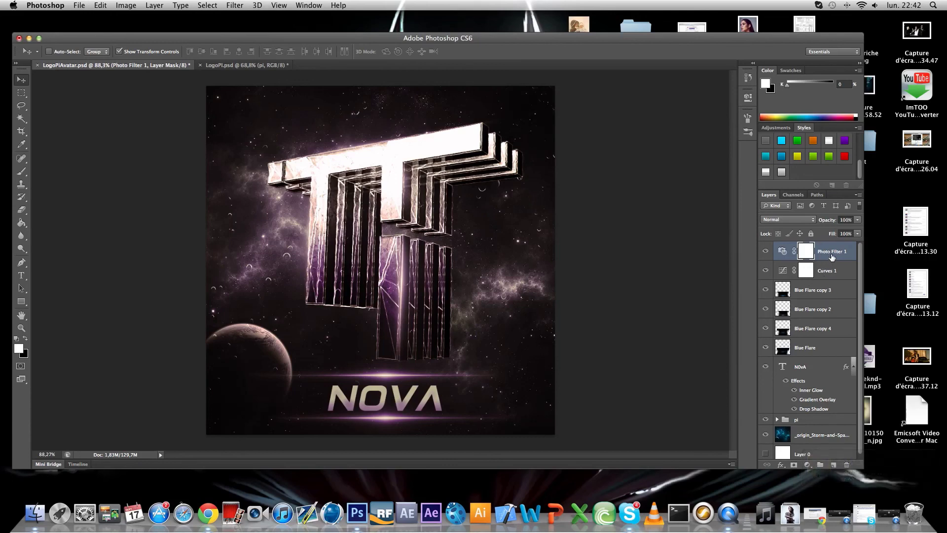
drag(831, 257, 831, 464)
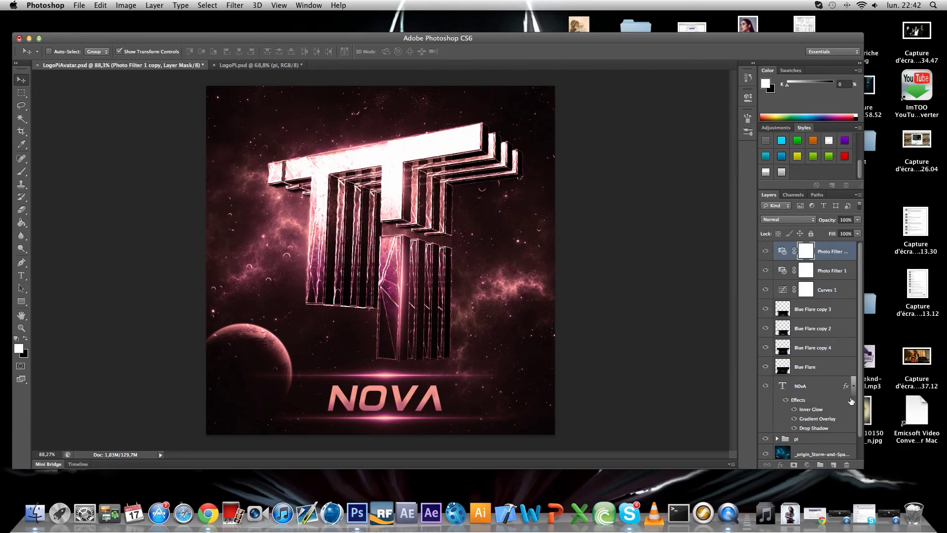
Apply a magenta gradient style from the Styles panel to the NOVA text layer
scroll(855, 417, down, 2)
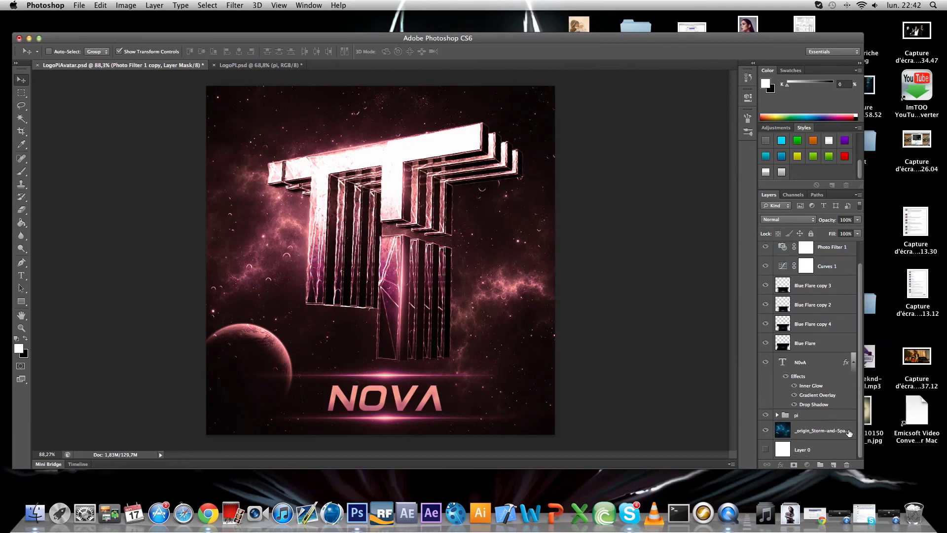
click(784, 367)
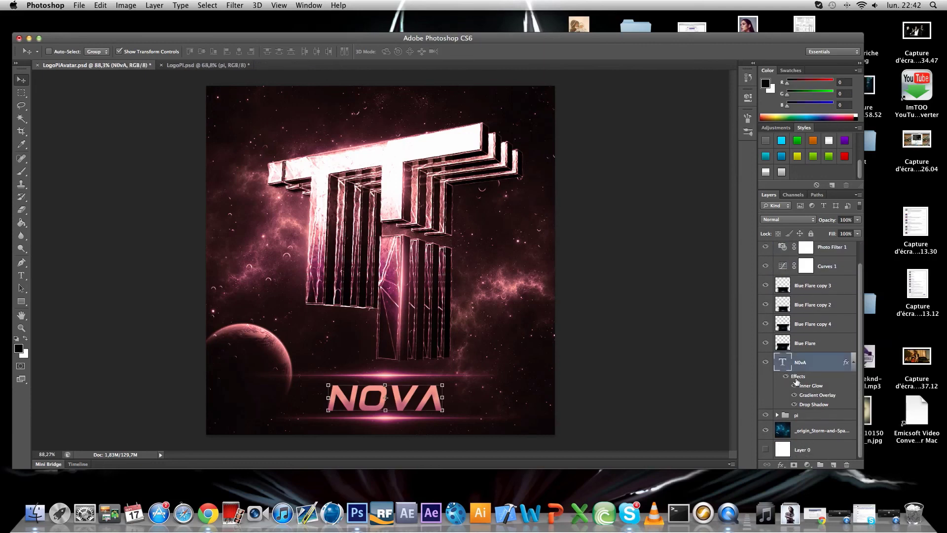
click(844, 157)
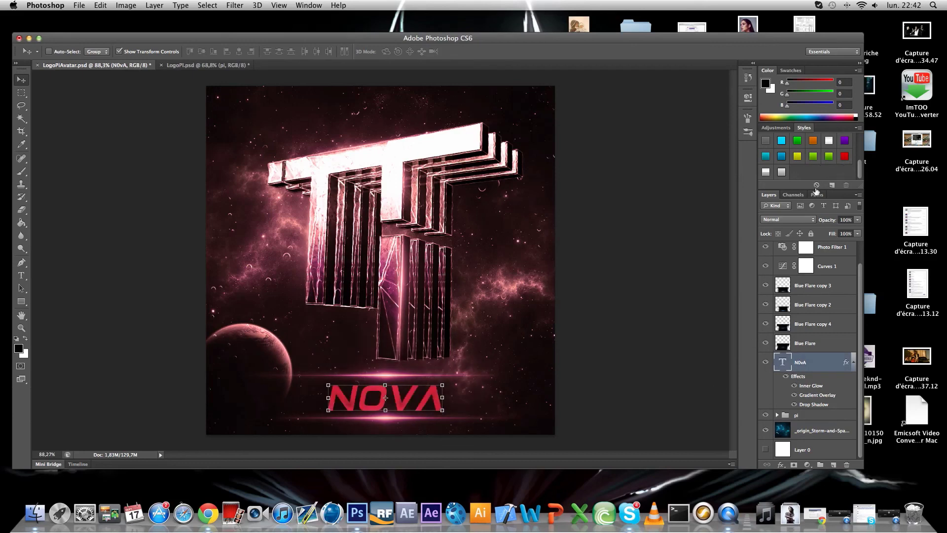
drag(860, 173, 859, 169)
click(844, 148)
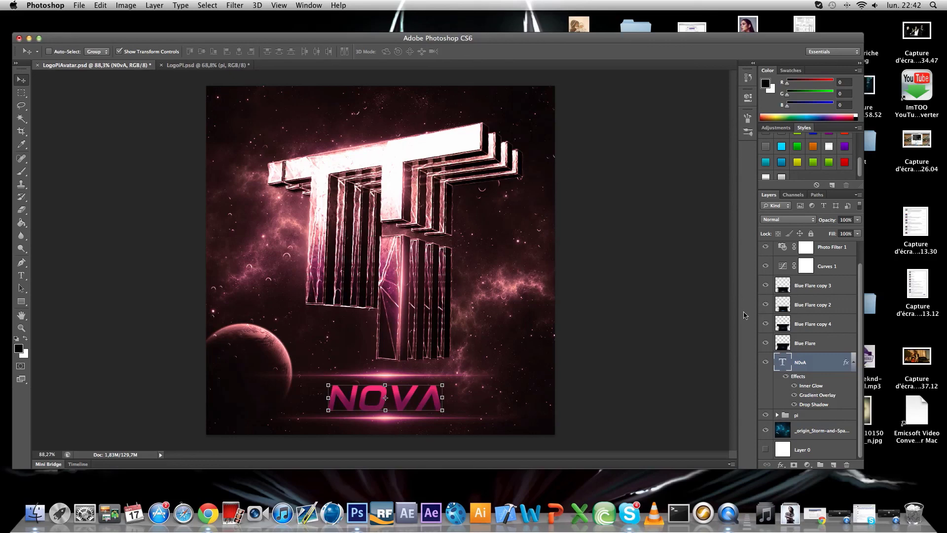
Save the avatar document with File > Save
click(80, 6)
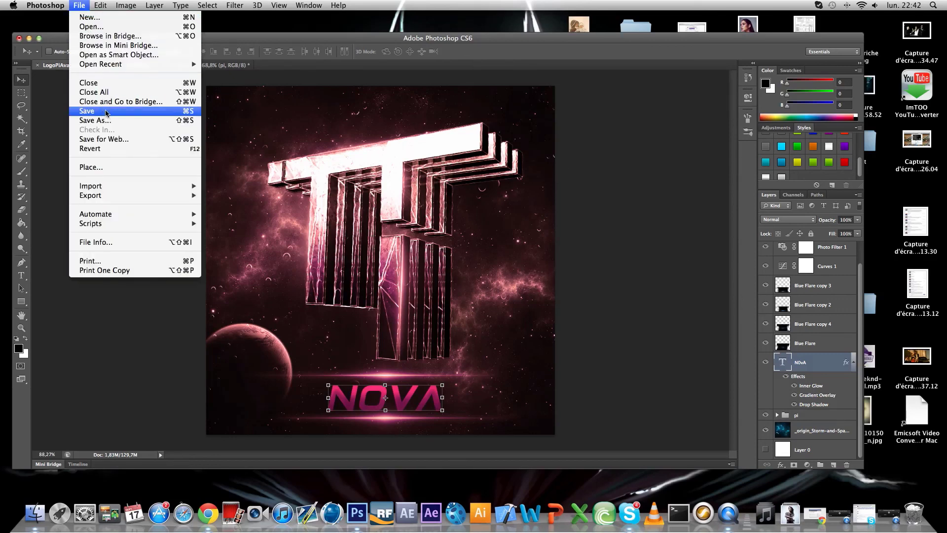
click(106, 114)
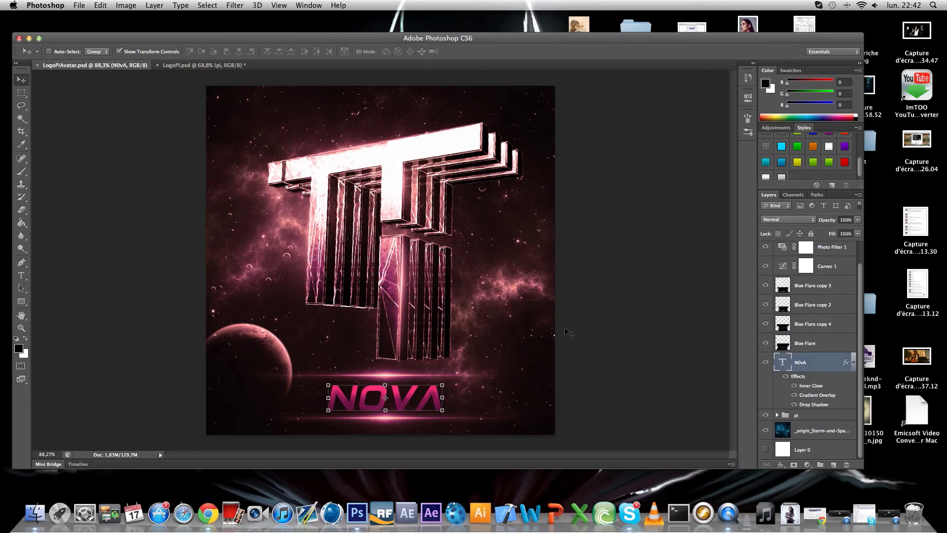
drag(91, 76, 136, 69)
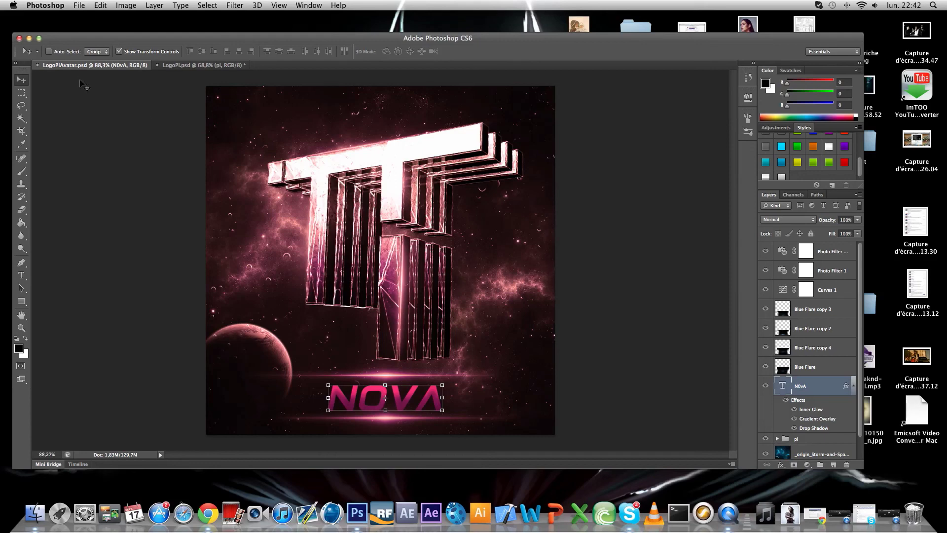
Restore the audio recorder window and stop the audio recording
click(838, 505)
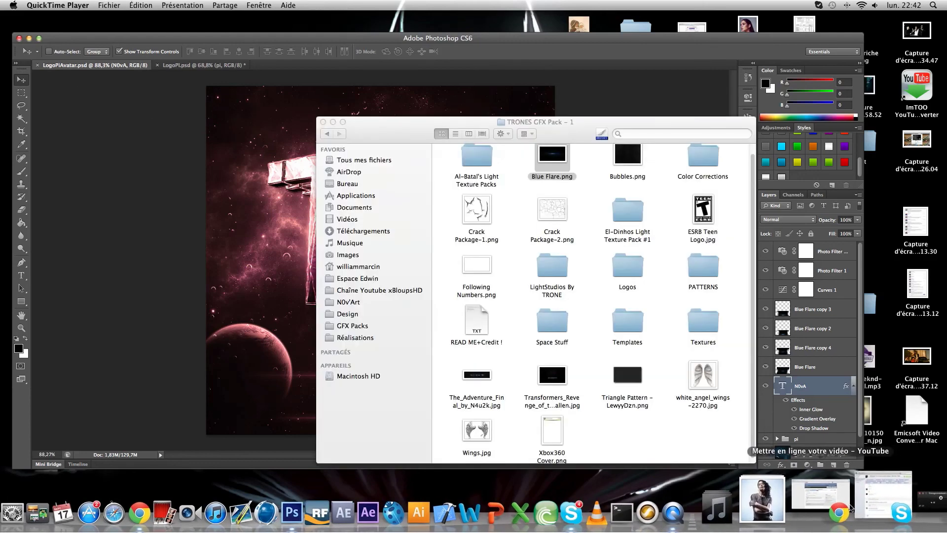
click(881, 501)
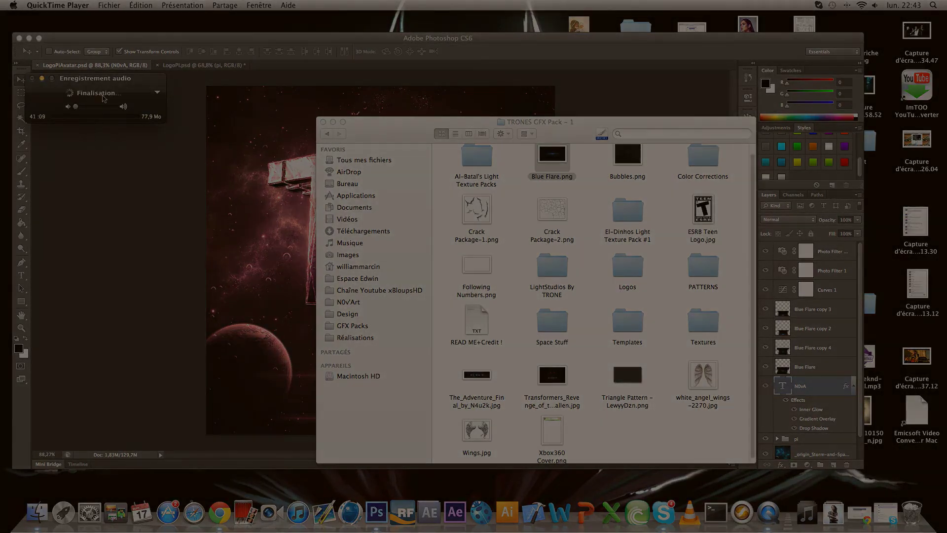
click(95, 93)
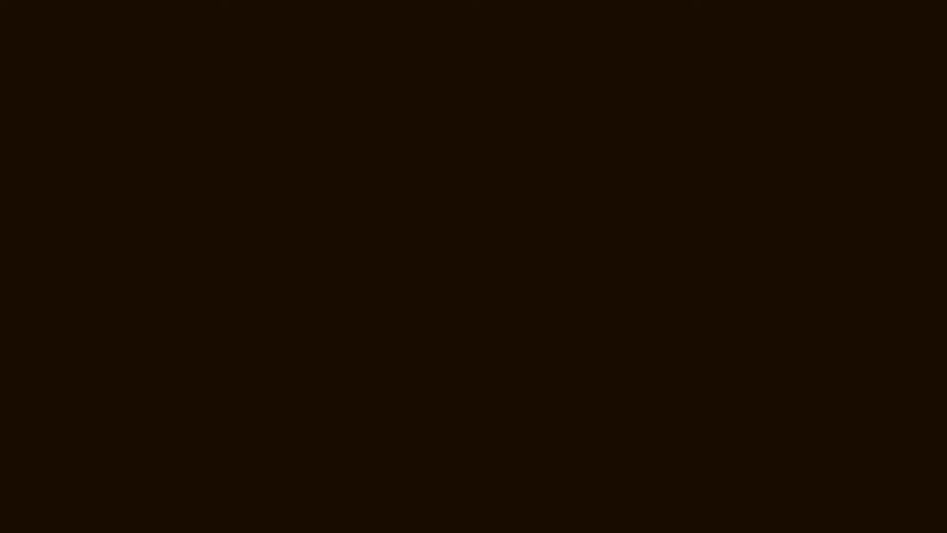